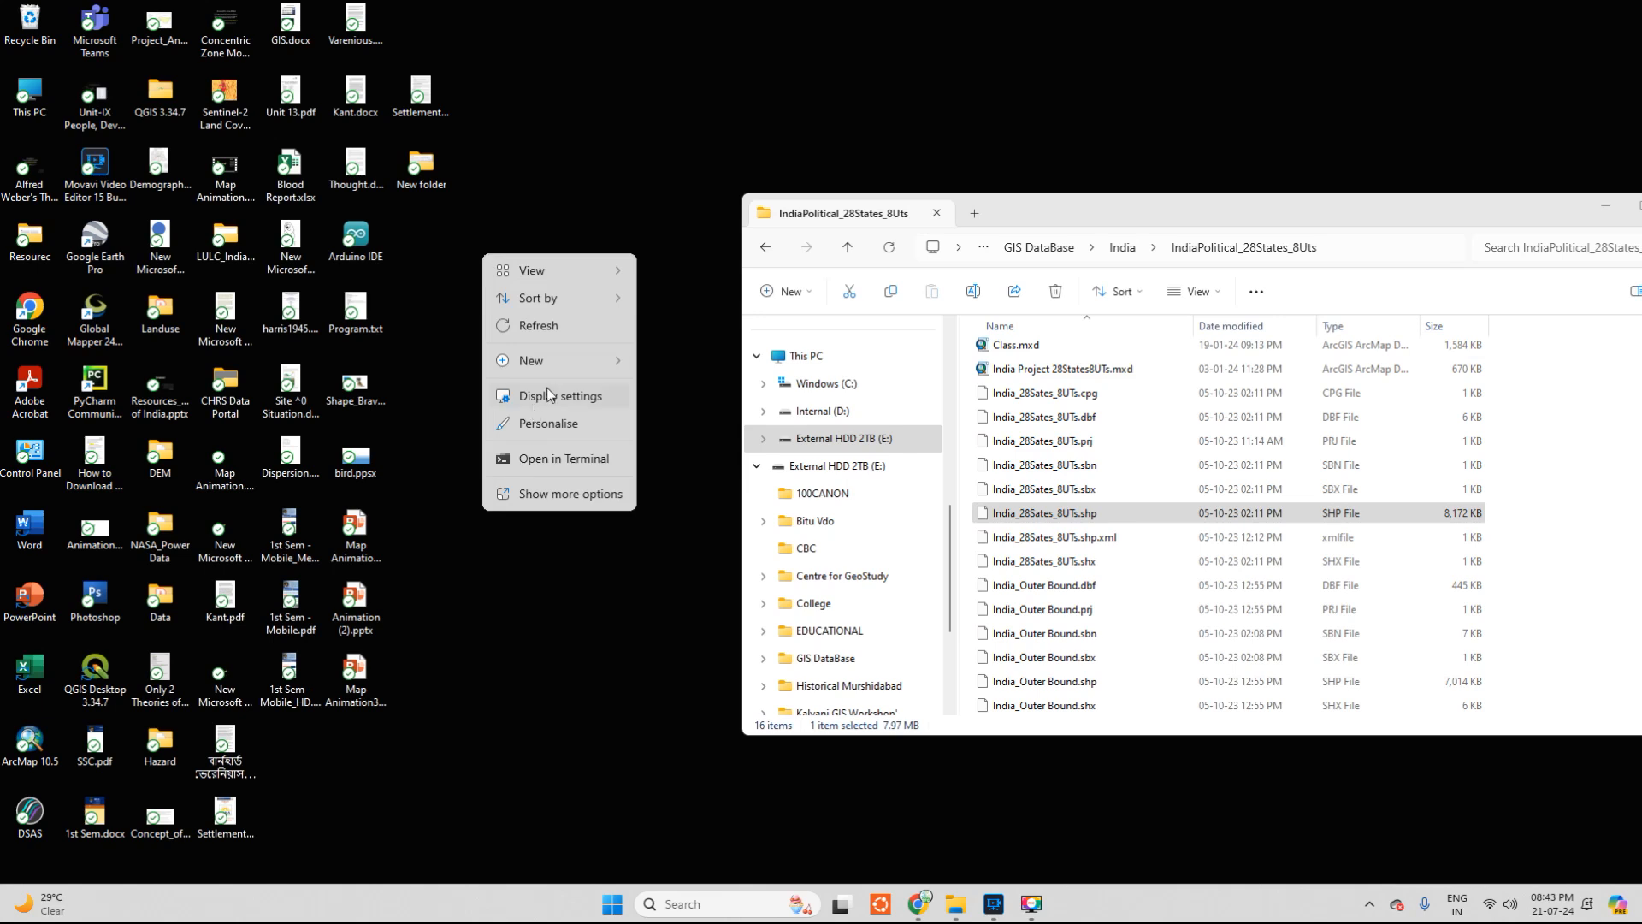
Create a desktop folder named Location Map of Nadia Dist and open it
mouse_move(607, 362)
left_click(716, 331)
type("Location ")
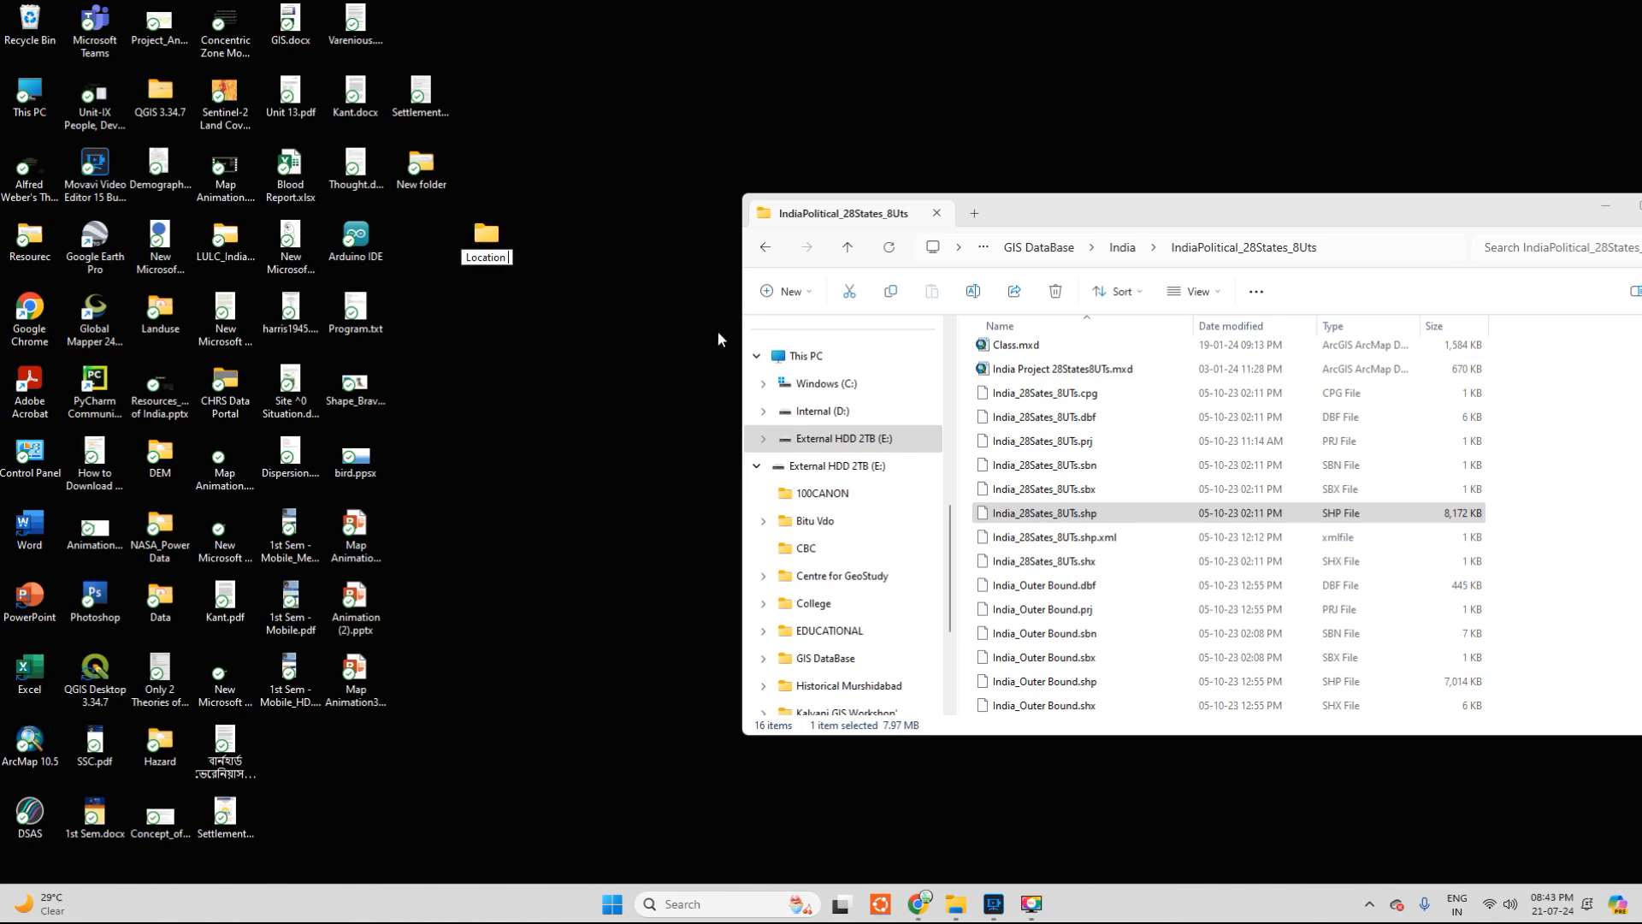
type("Map of Nadia Dist")
key("Return")
double_click(508, 257)
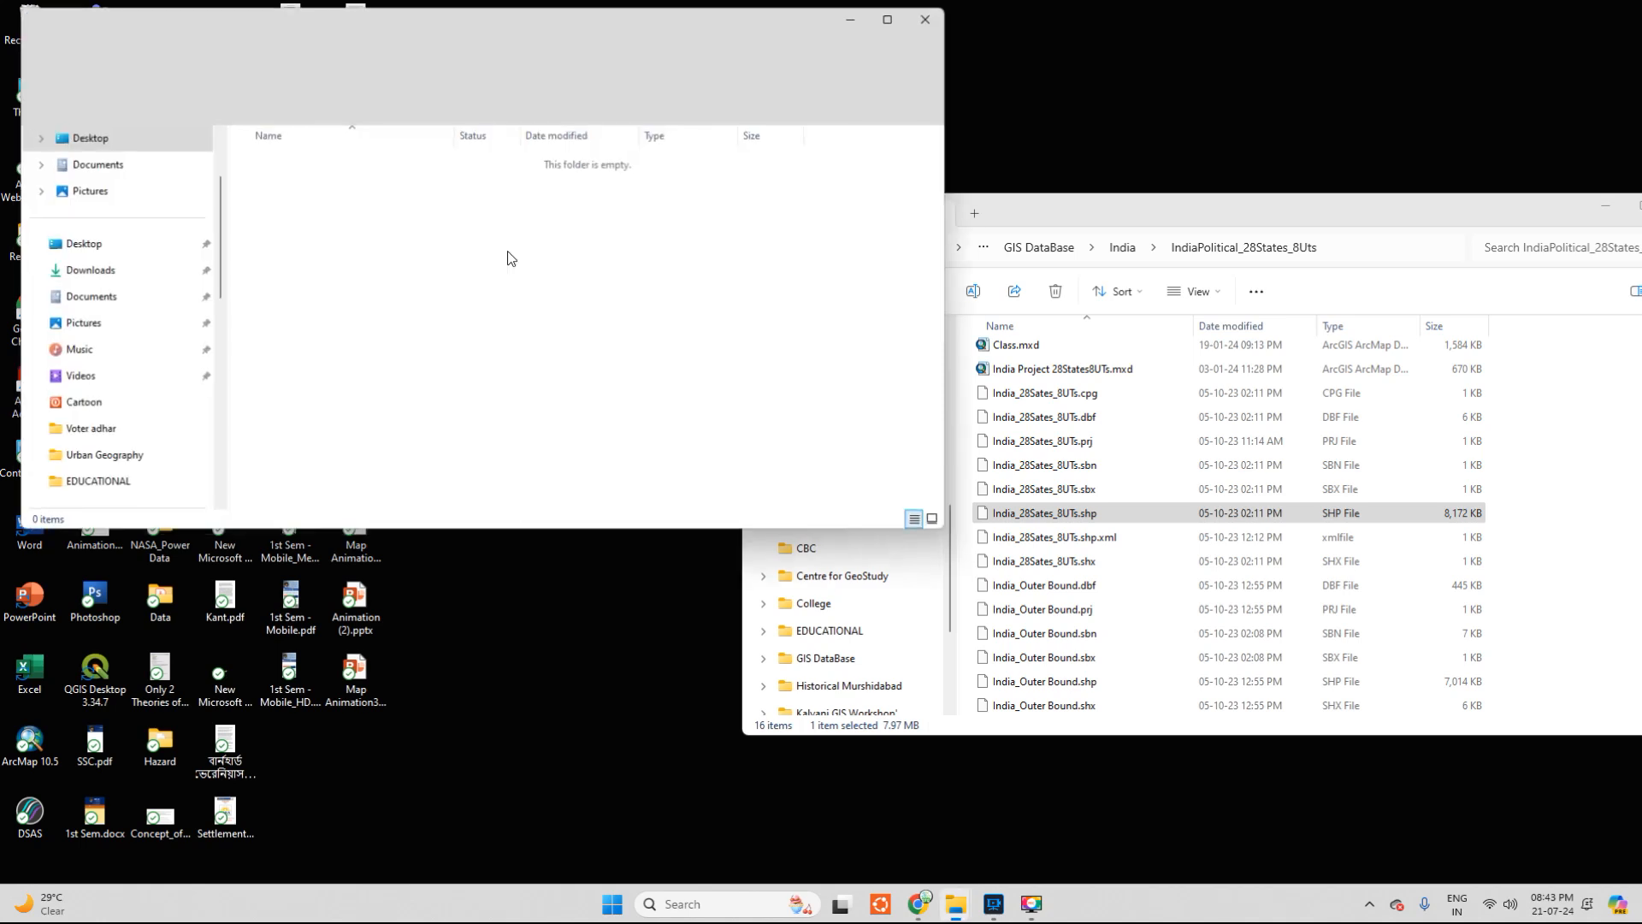
Create a subfolder named India inside the Location Map of Nadia Dist folder
right_click(429, 417)
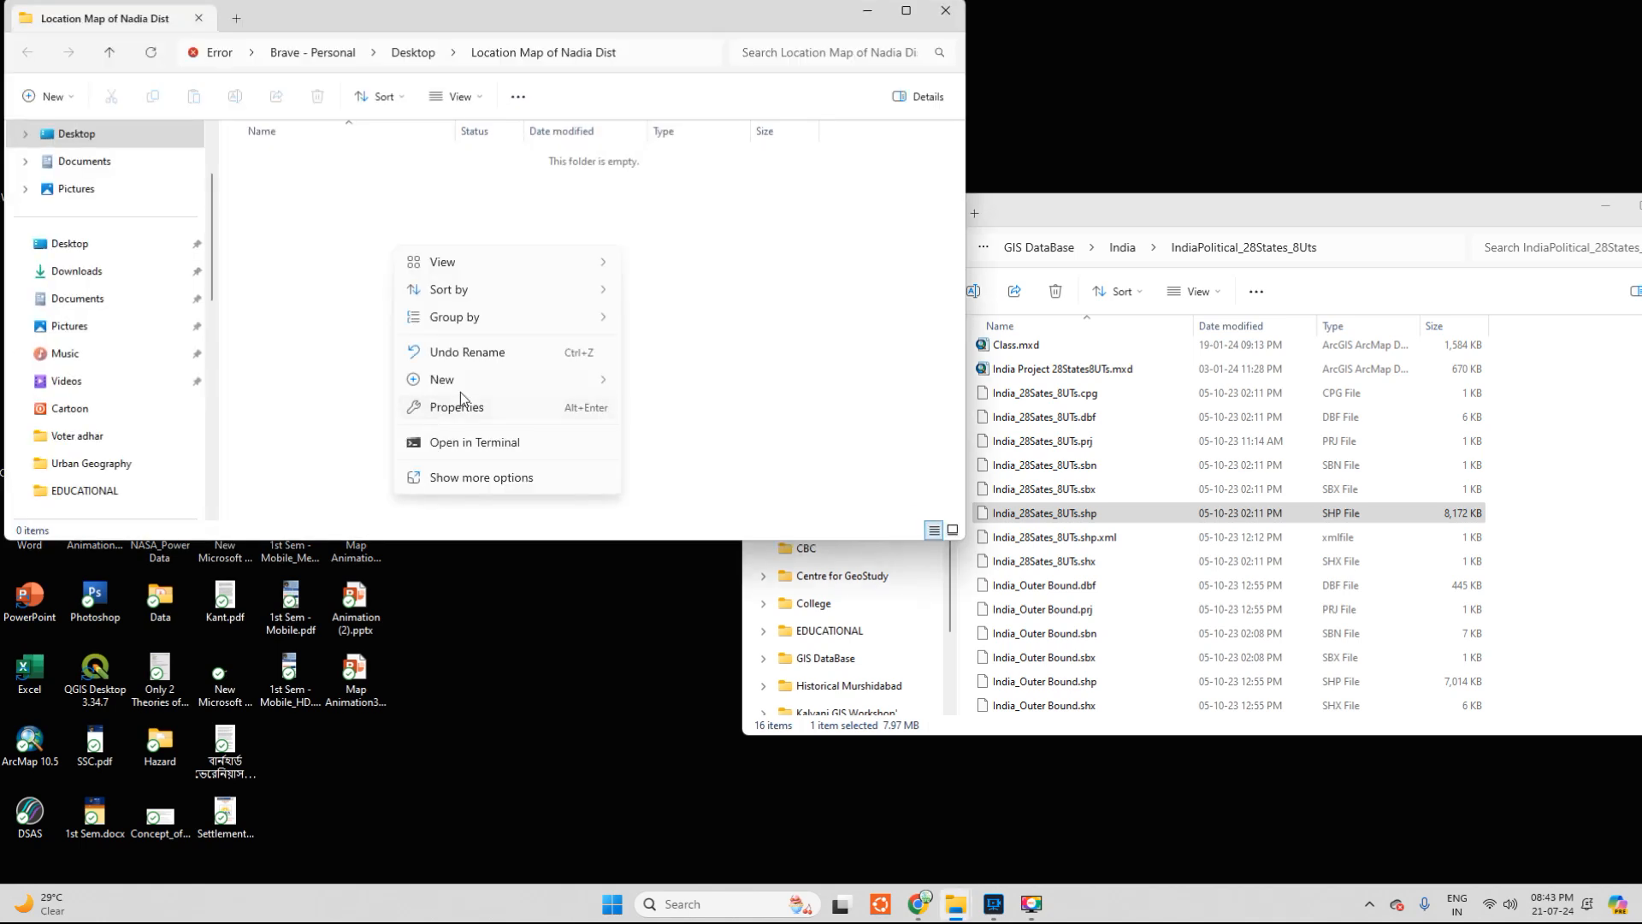
mouse_move(460, 386)
left_click(721, 381)
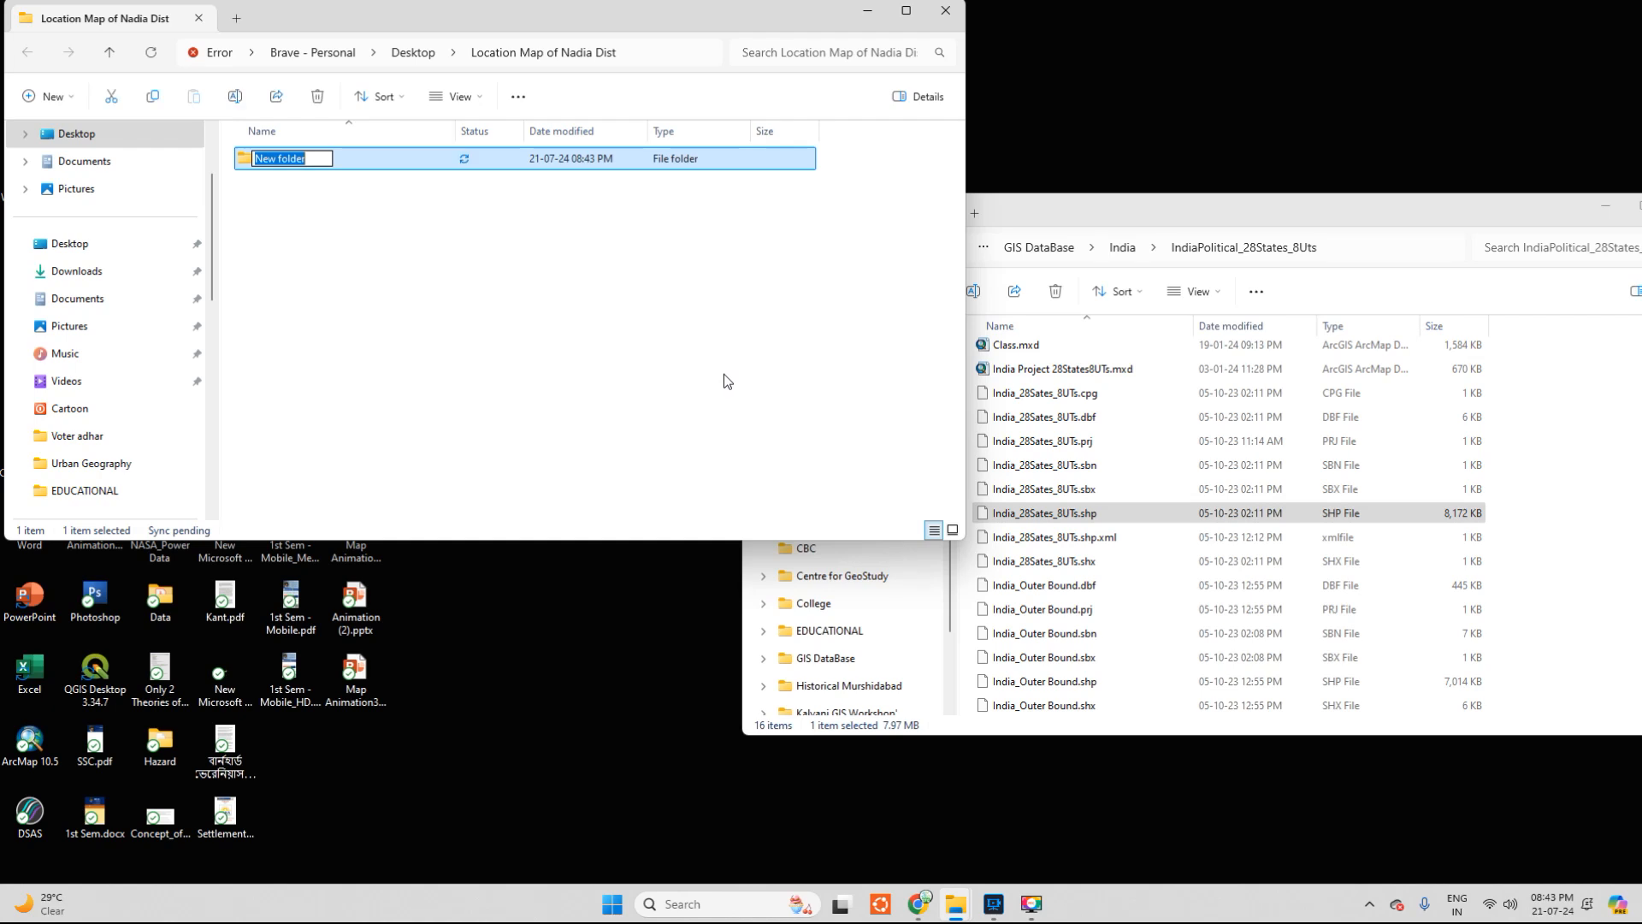
type("India")
key("Return")
Create a second subfolder named WB beside the India folder
right_click(353, 278)
mouse_move(428, 408)
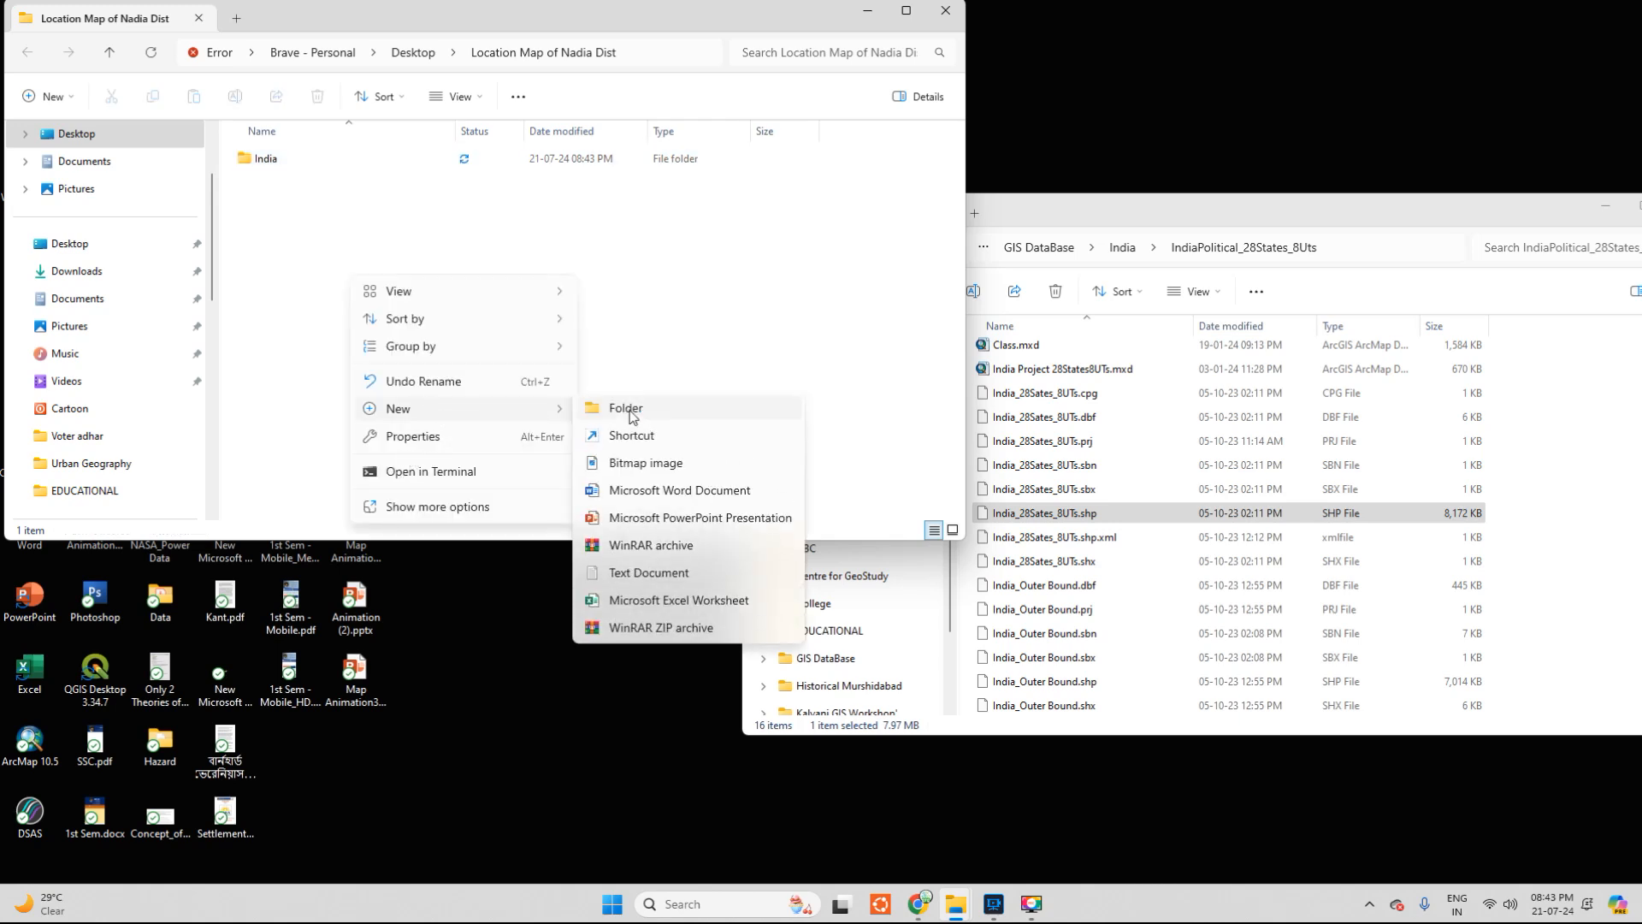
left_click(637, 411)
type("WB")
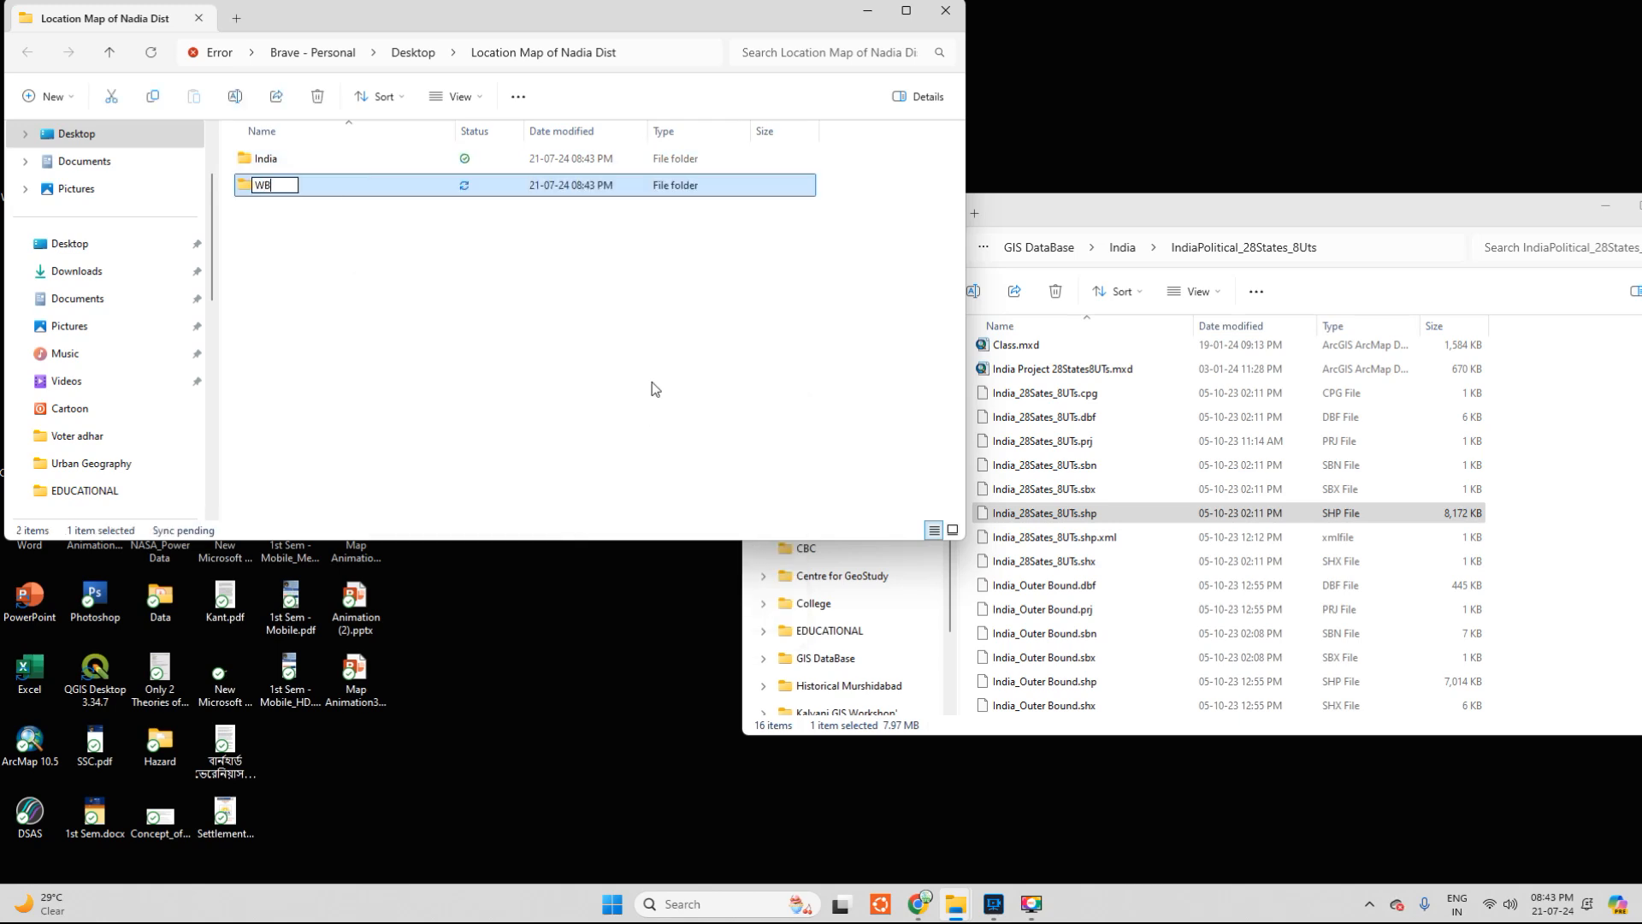
key("Return")
Create a third subfolder named Nadia beside the India and WB folders
right_click(610, 347)
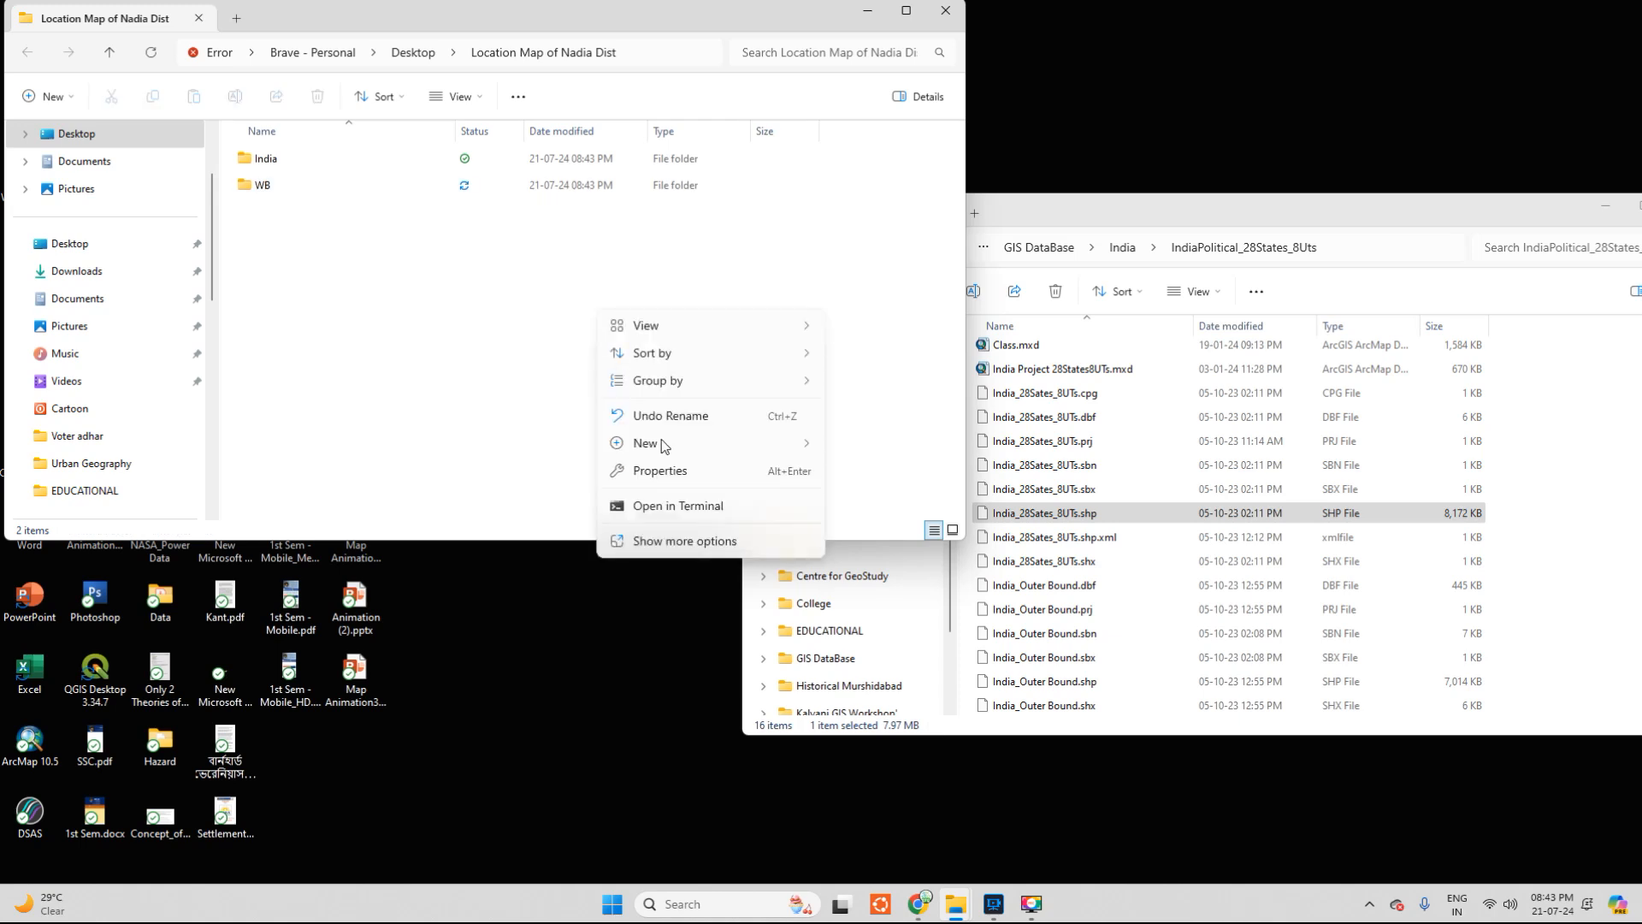
mouse_move(689, 444)
left_click(881, 443)
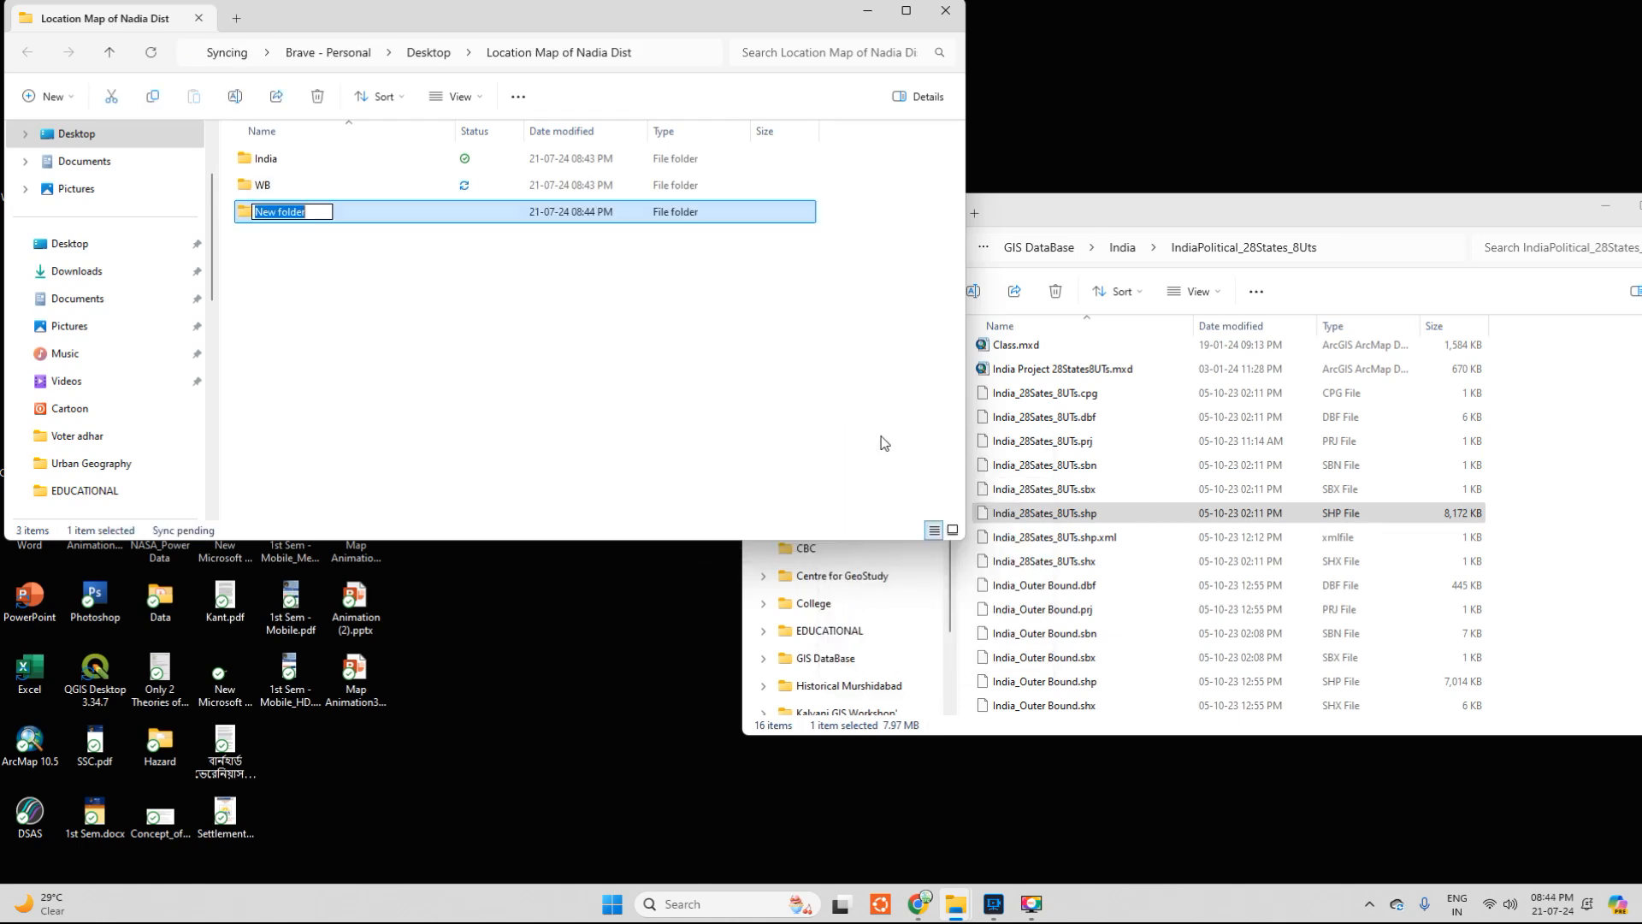
type("Nadia")
left_click(404, 334)
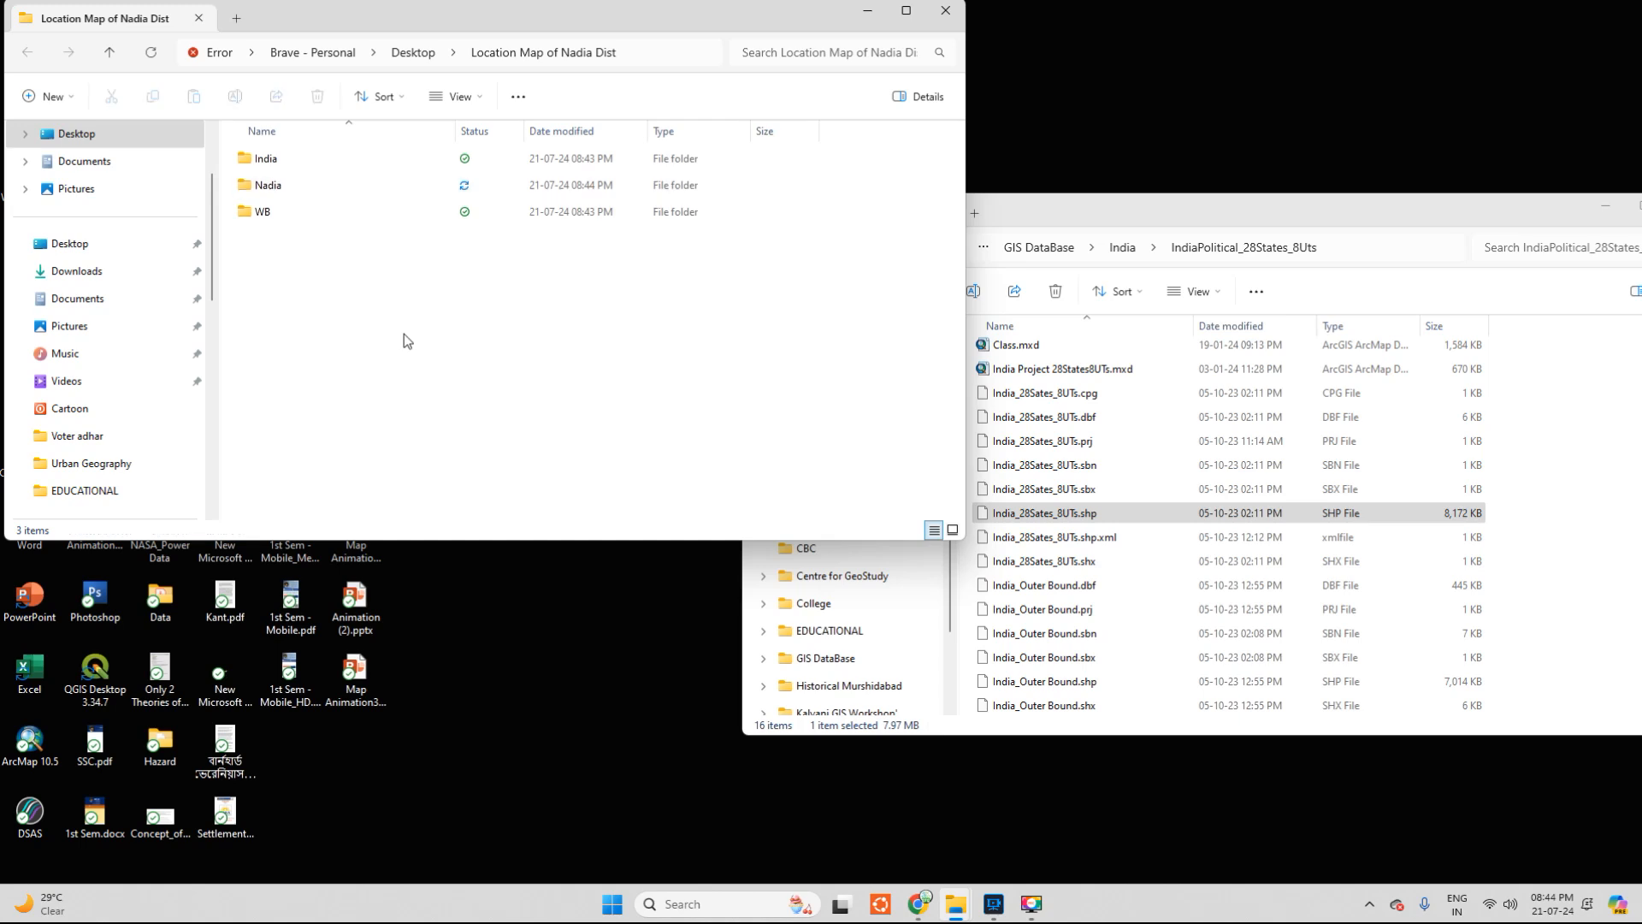
Copy the India_28Sates_8UTs .cpg, .dbf, .prj, .sbn, .sbx, .shp and .shx files from IndiaPolitical_28States_8Uts into the new India folder
double_click(343, 164)
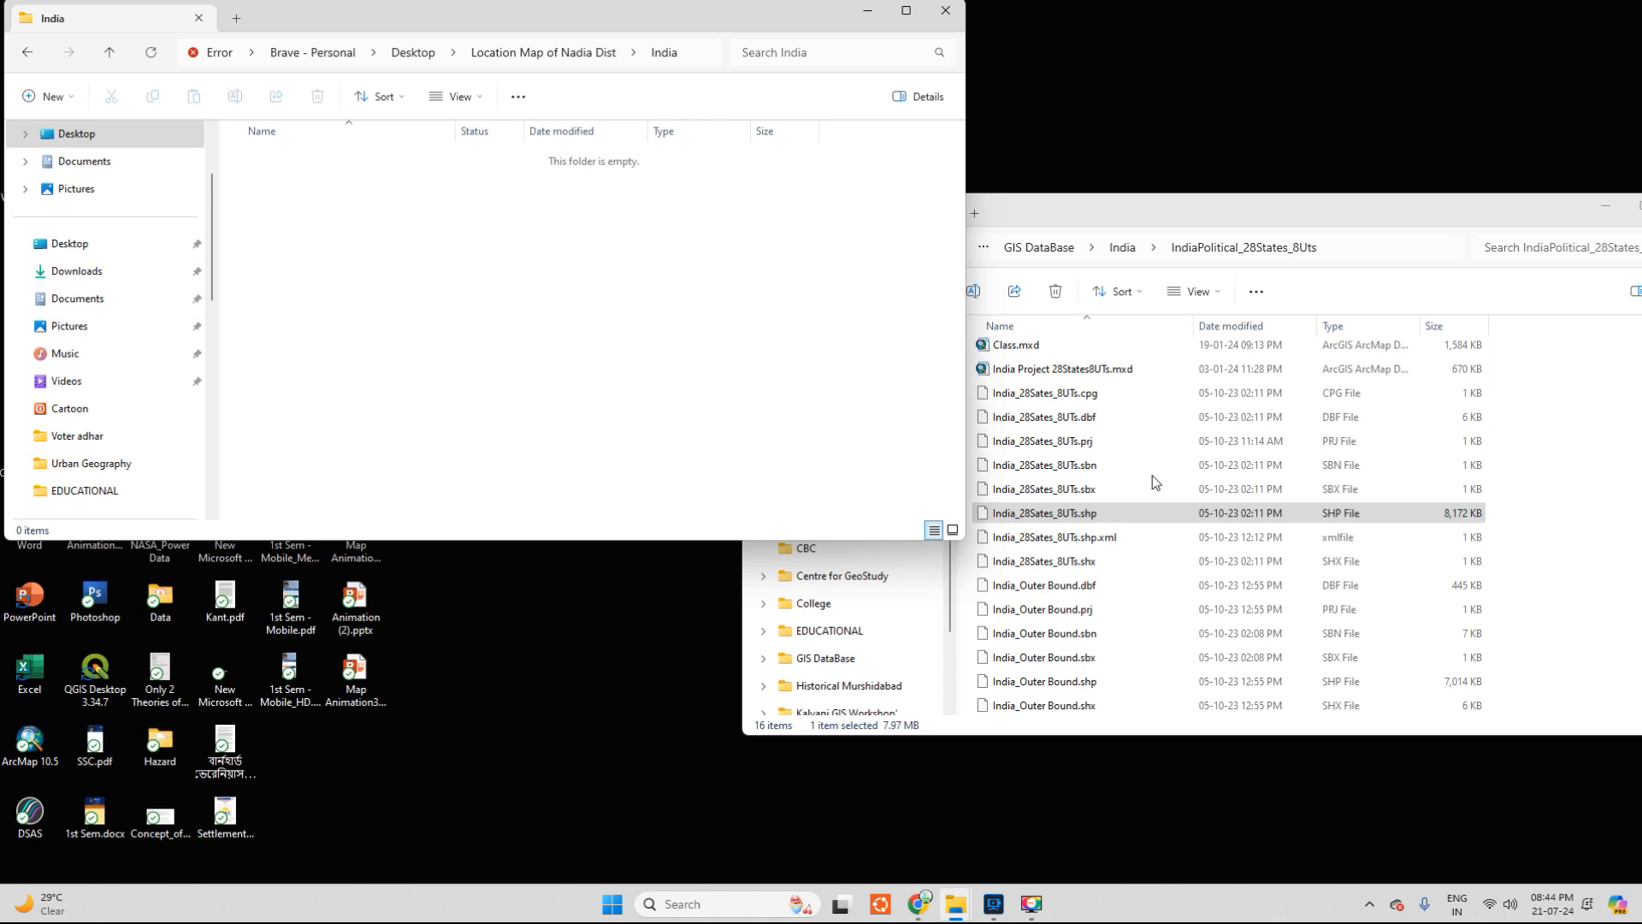
left_click(1099, 491)
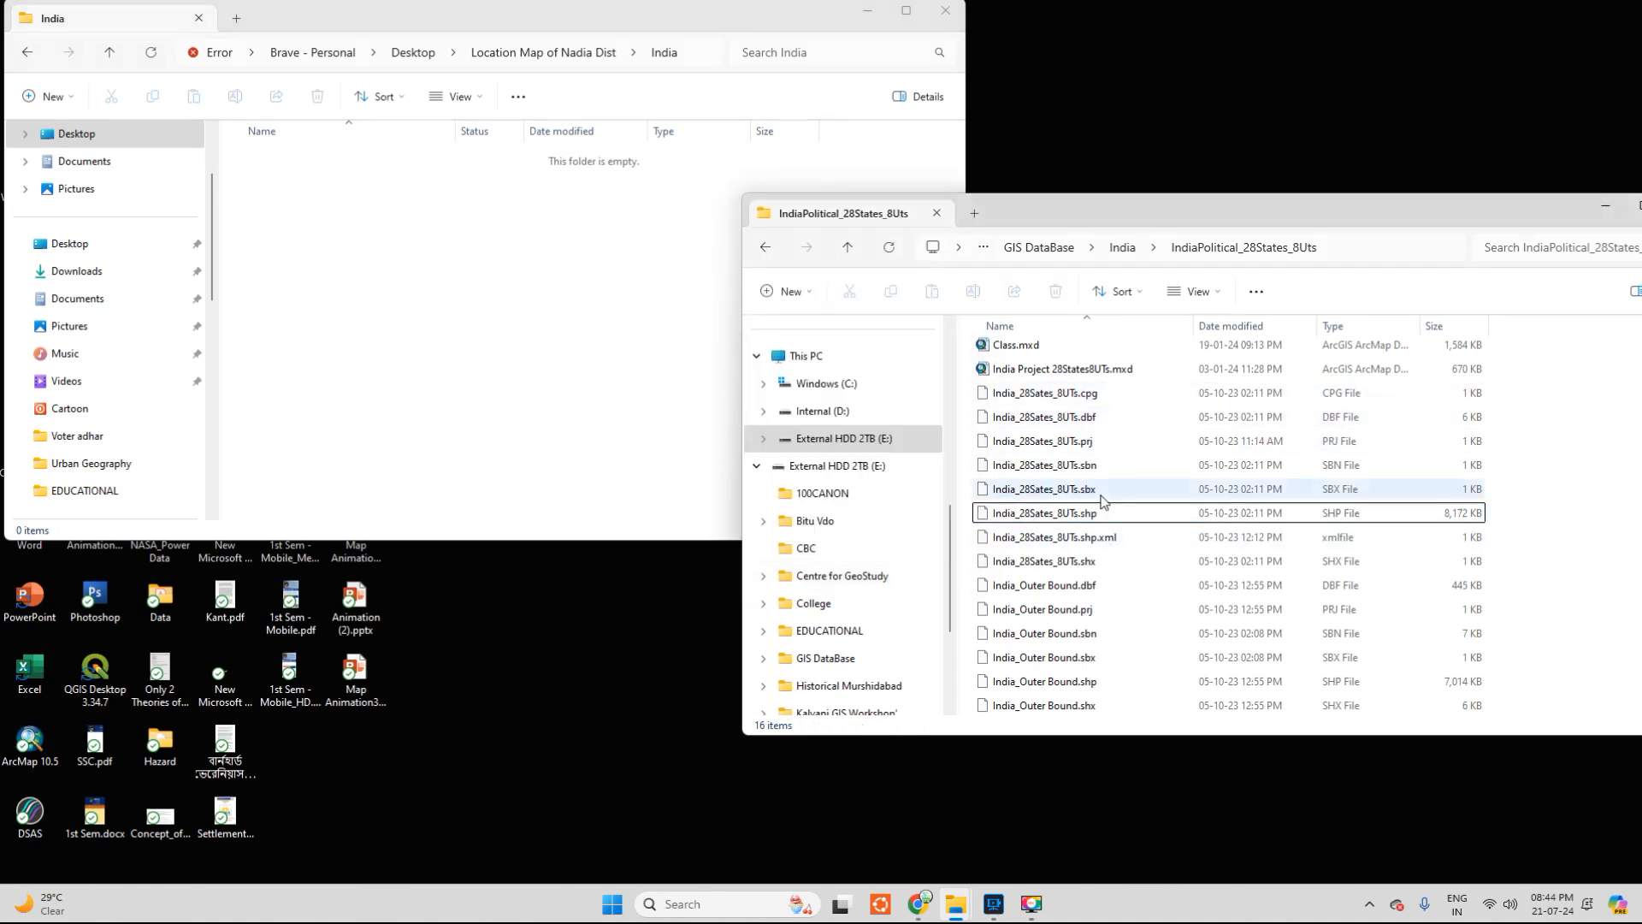
left_click(1049, 394)
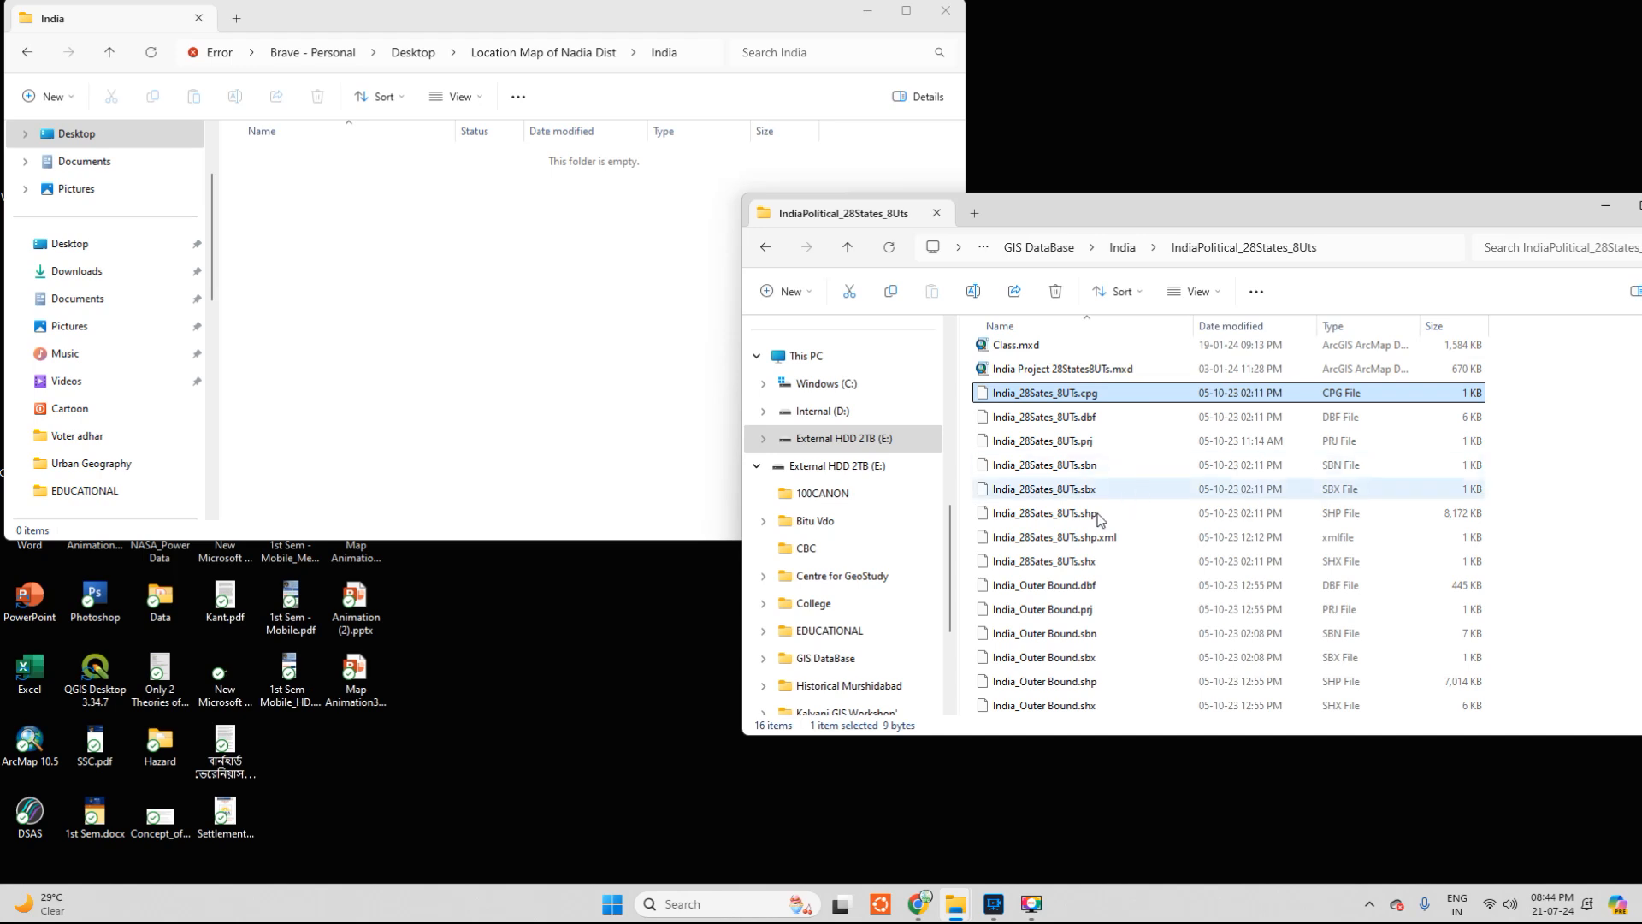
left_click(1083, 515)
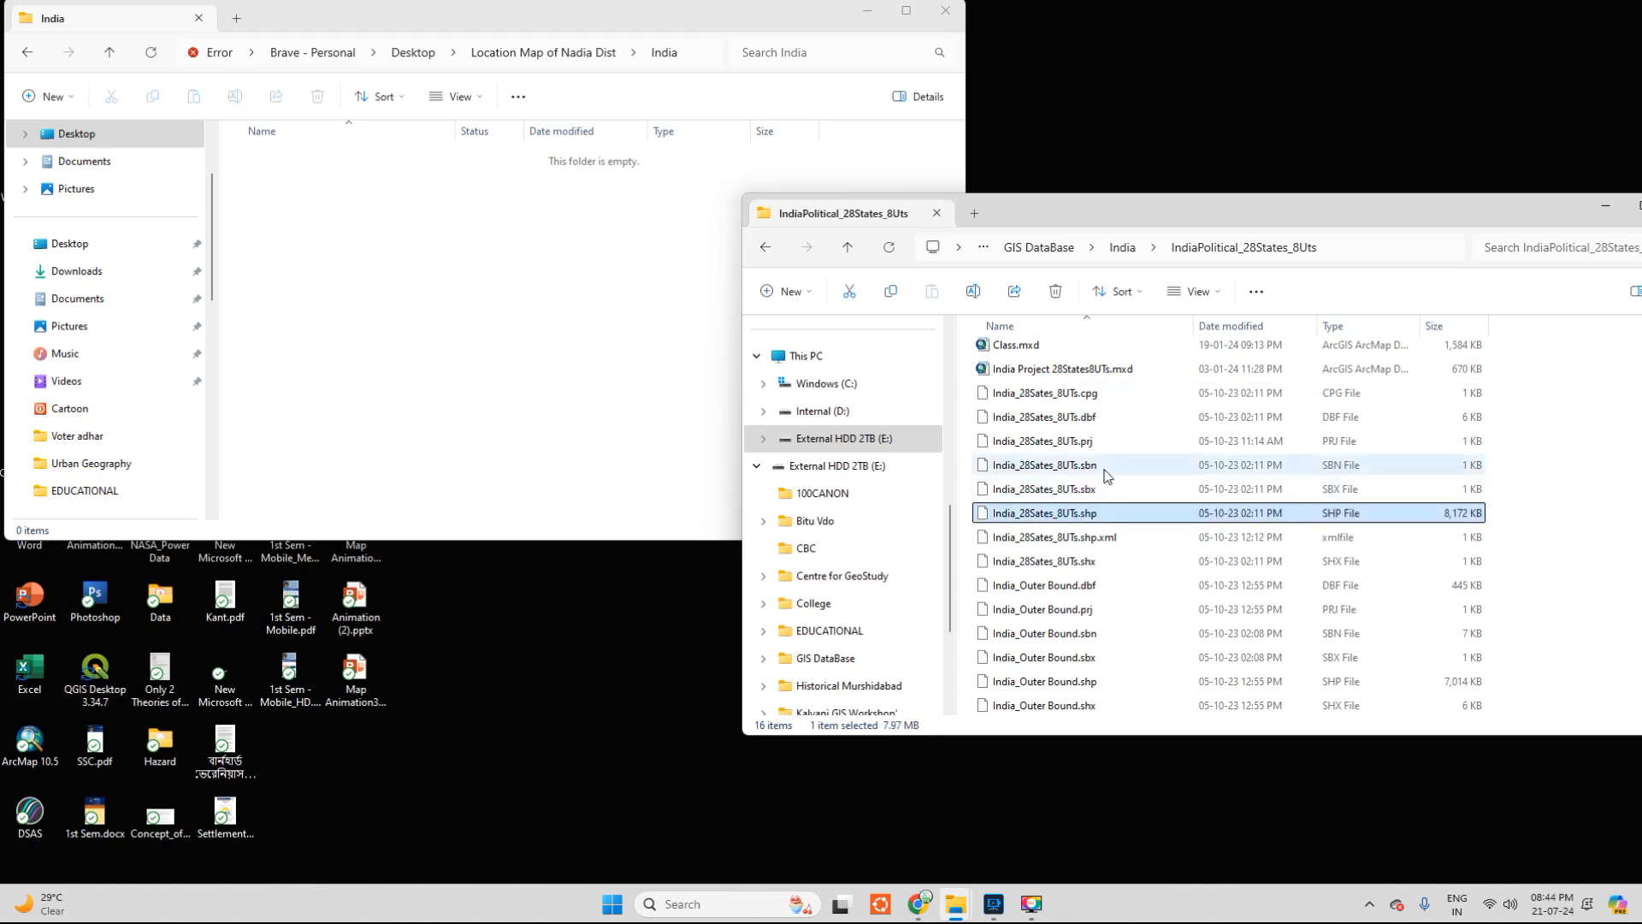
left_click(1090, 562, "ctrl")
left_click(1093, 490, "ctrl")
left_click(1100, 466, "ctrl")
left_click(1102, 441, "ctrl")
left_click(1101, 418, "ctrl")
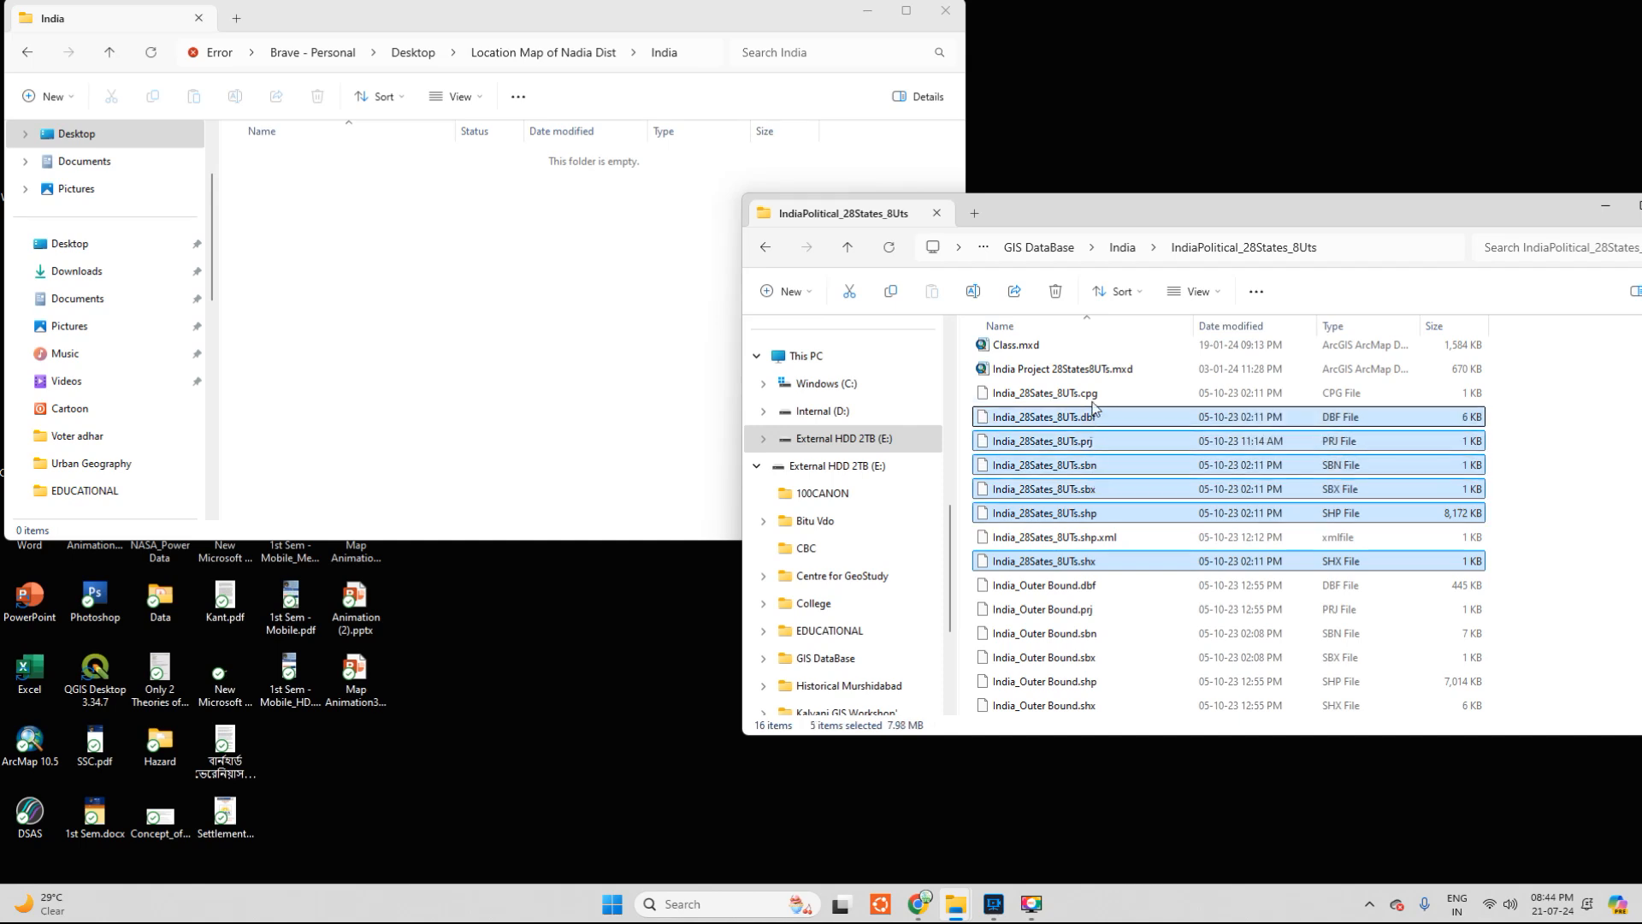
left_click(1102, 394, "ctrl")
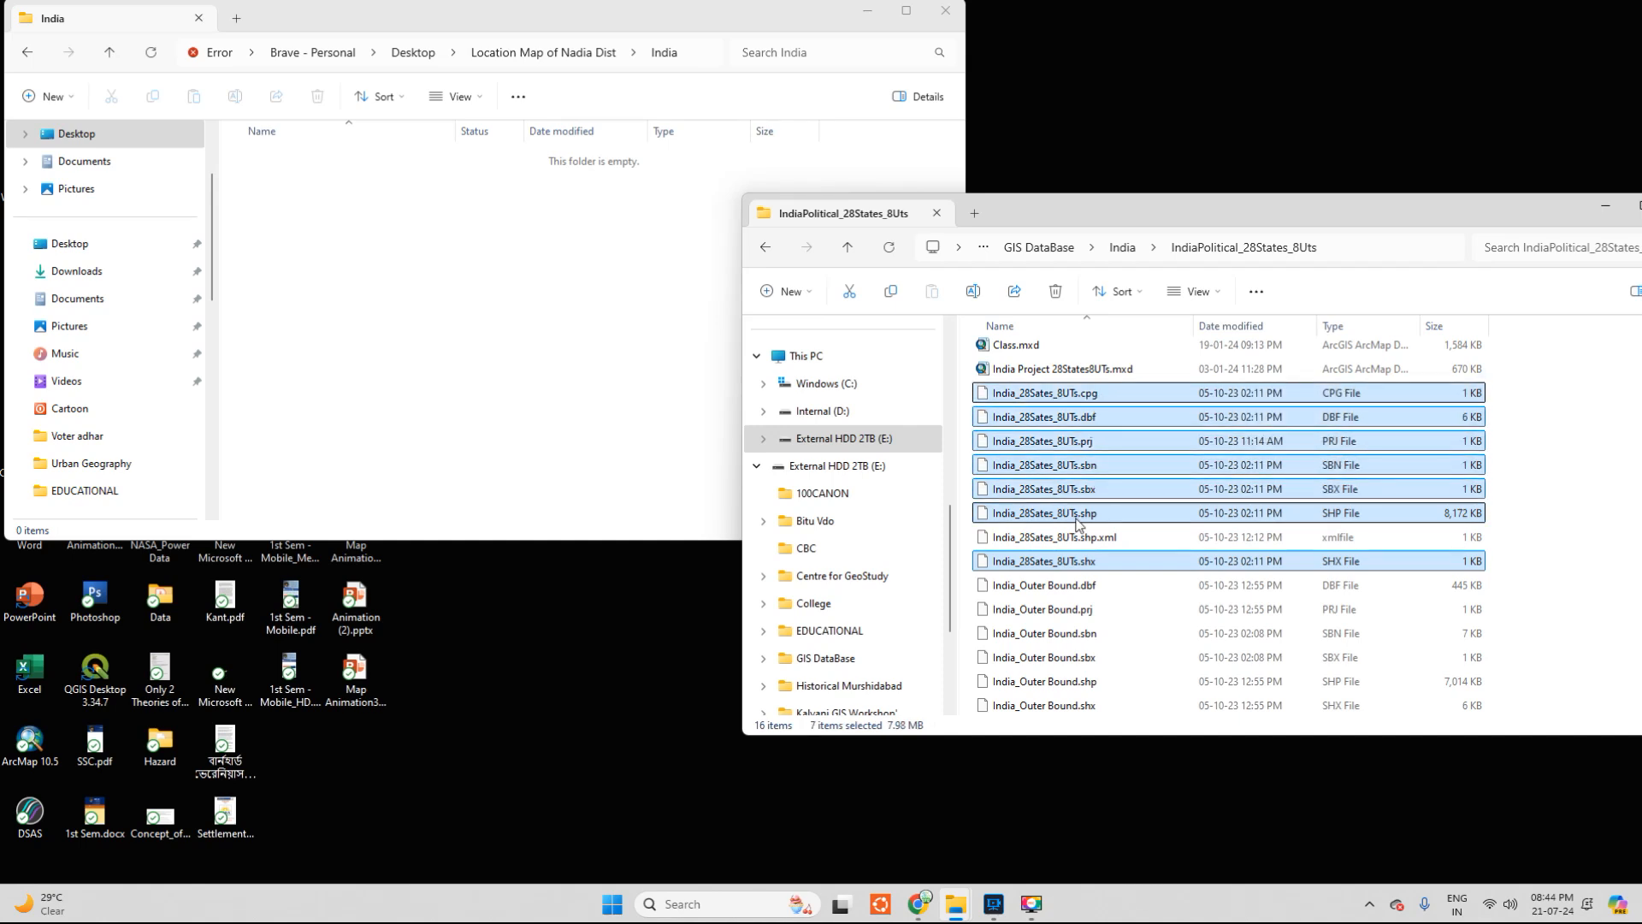
key("ctrl+c")
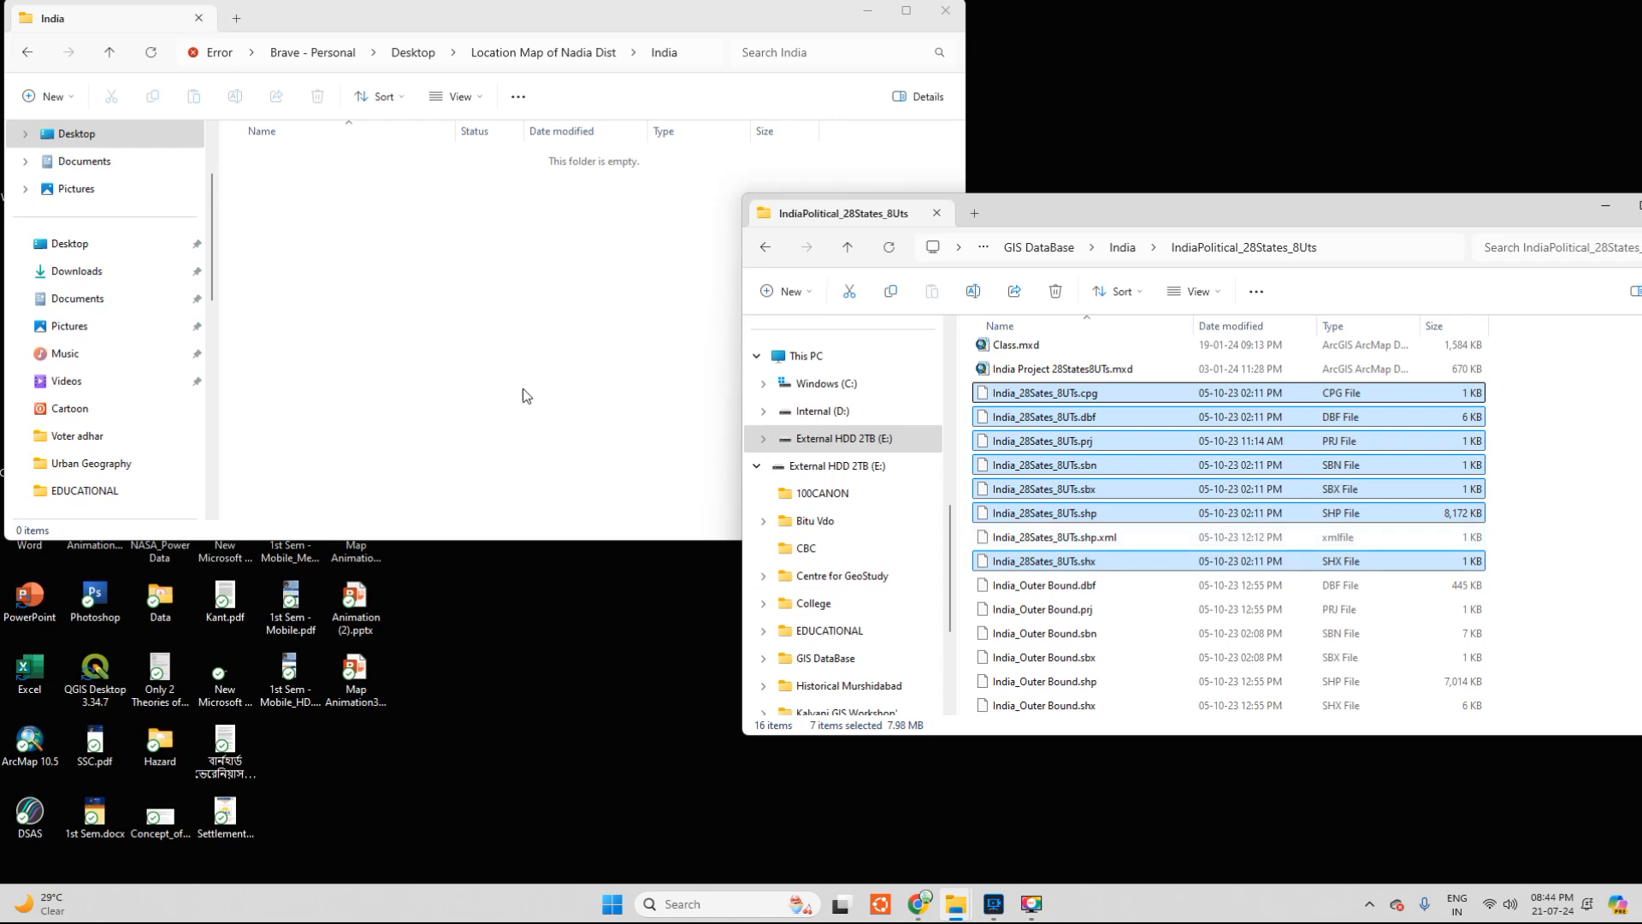
left_click(462, 285)
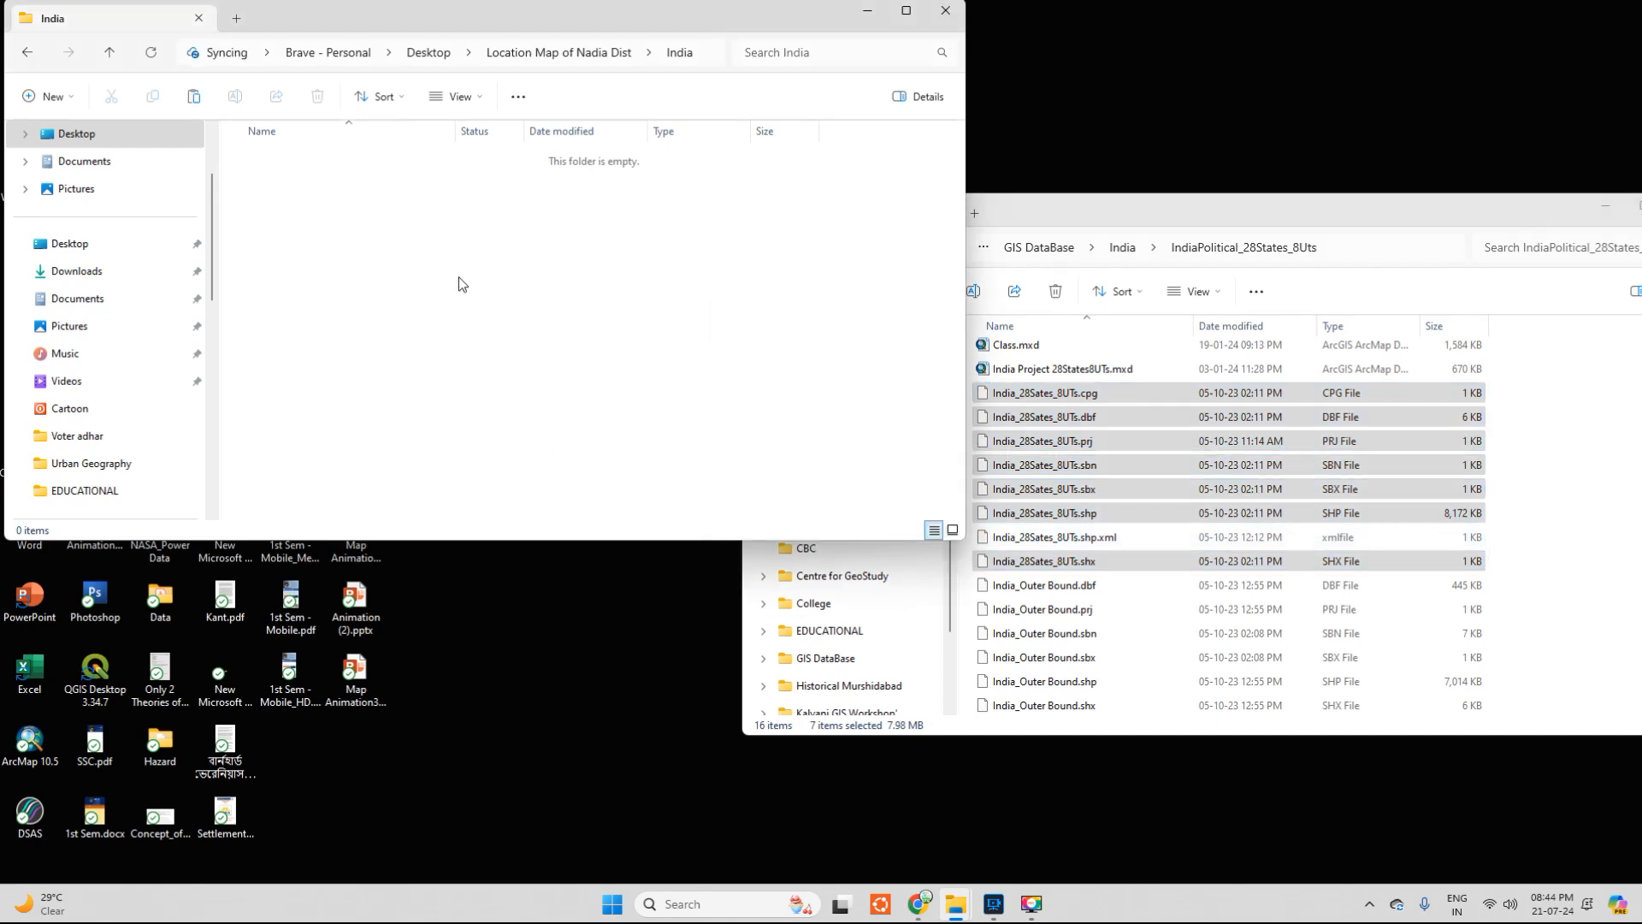
key("ctrl+v")
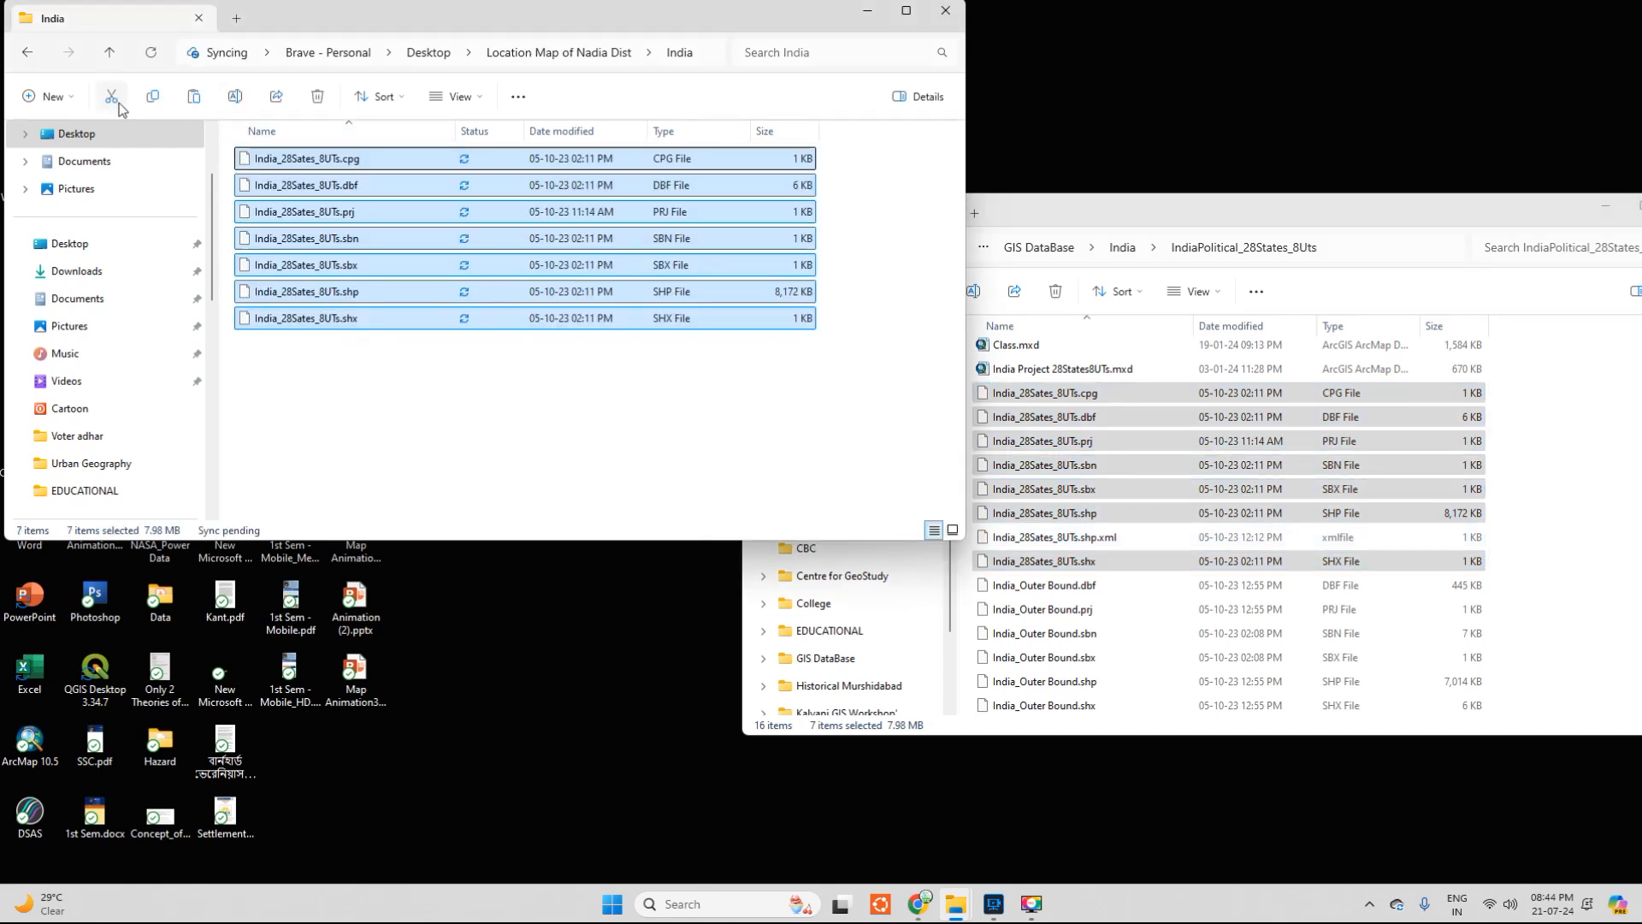
Copy the WB with 23 Dist .dbf, .prj, .shp and .shx files from Vector Data of MSD into the WB folder and minimize the source window
left_click(112, 55)
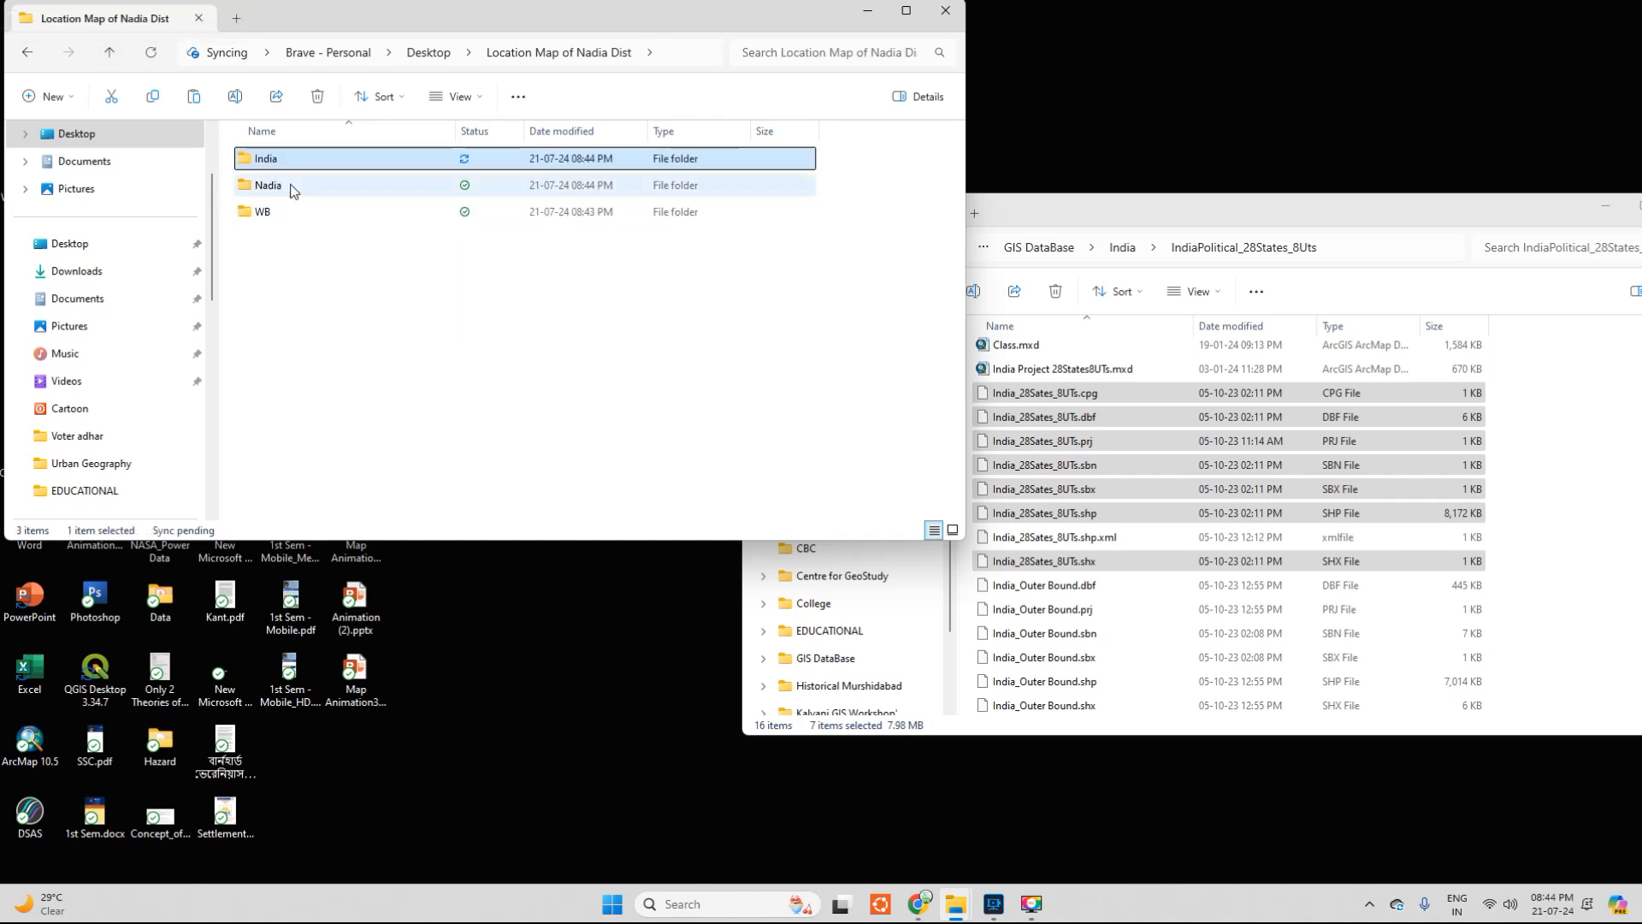
double_click(264, 212)
left_click_drag(1444, 211, 1475, 240)
left_click(1153, 277)
left_click(879, 276)
scroll(1088, 684, "down", 5)
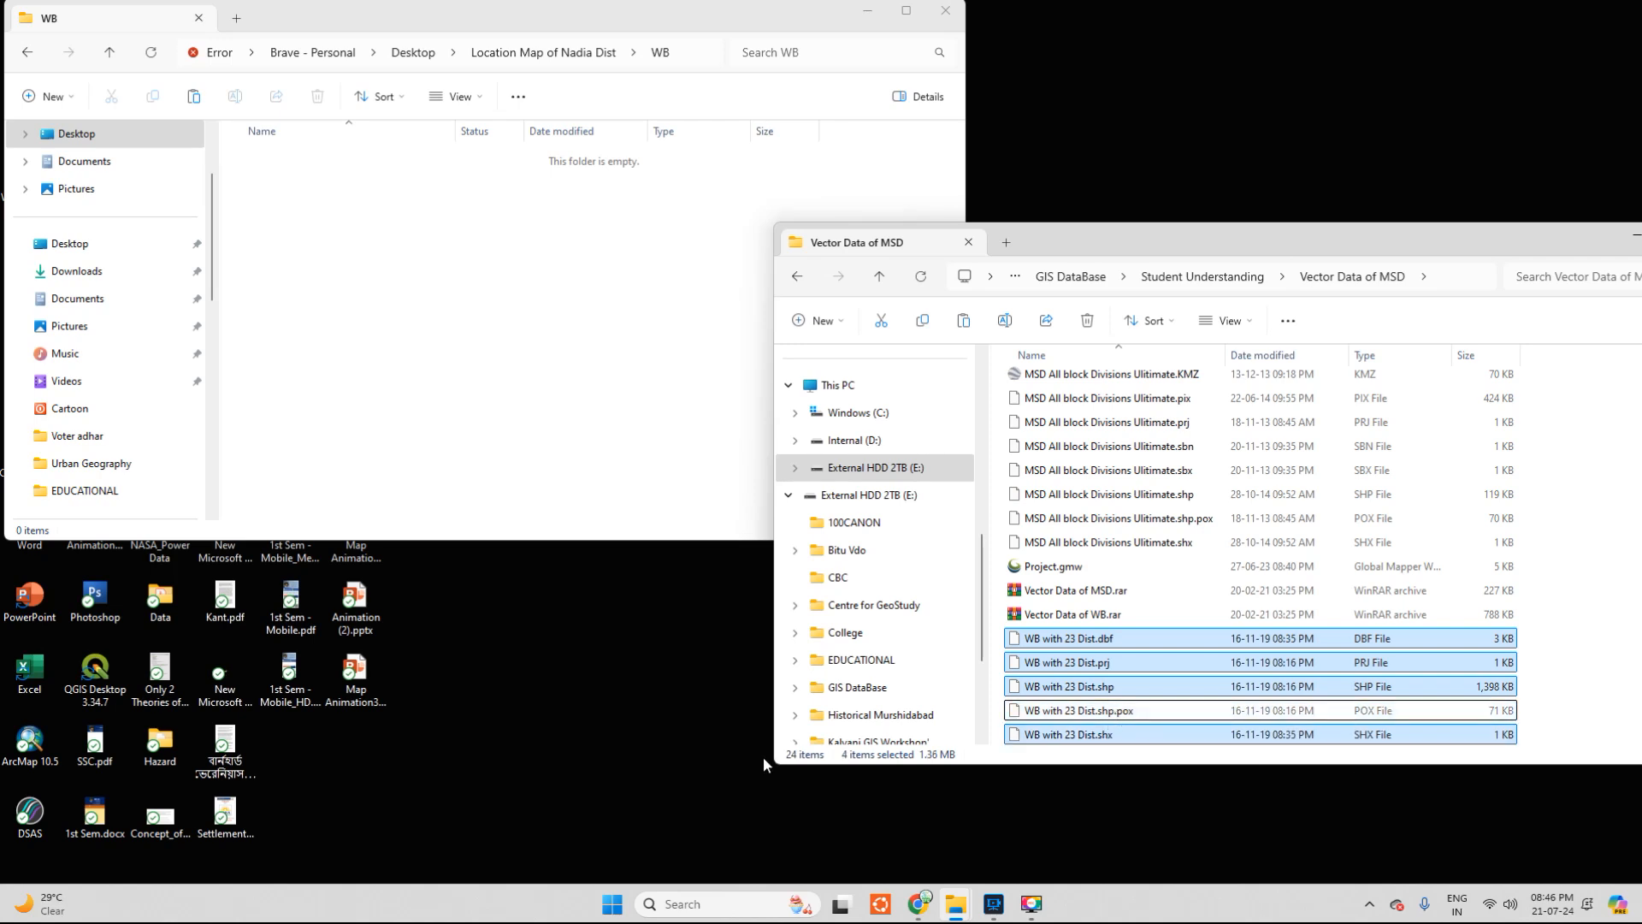
scroll(1204, 680, "up", 3)
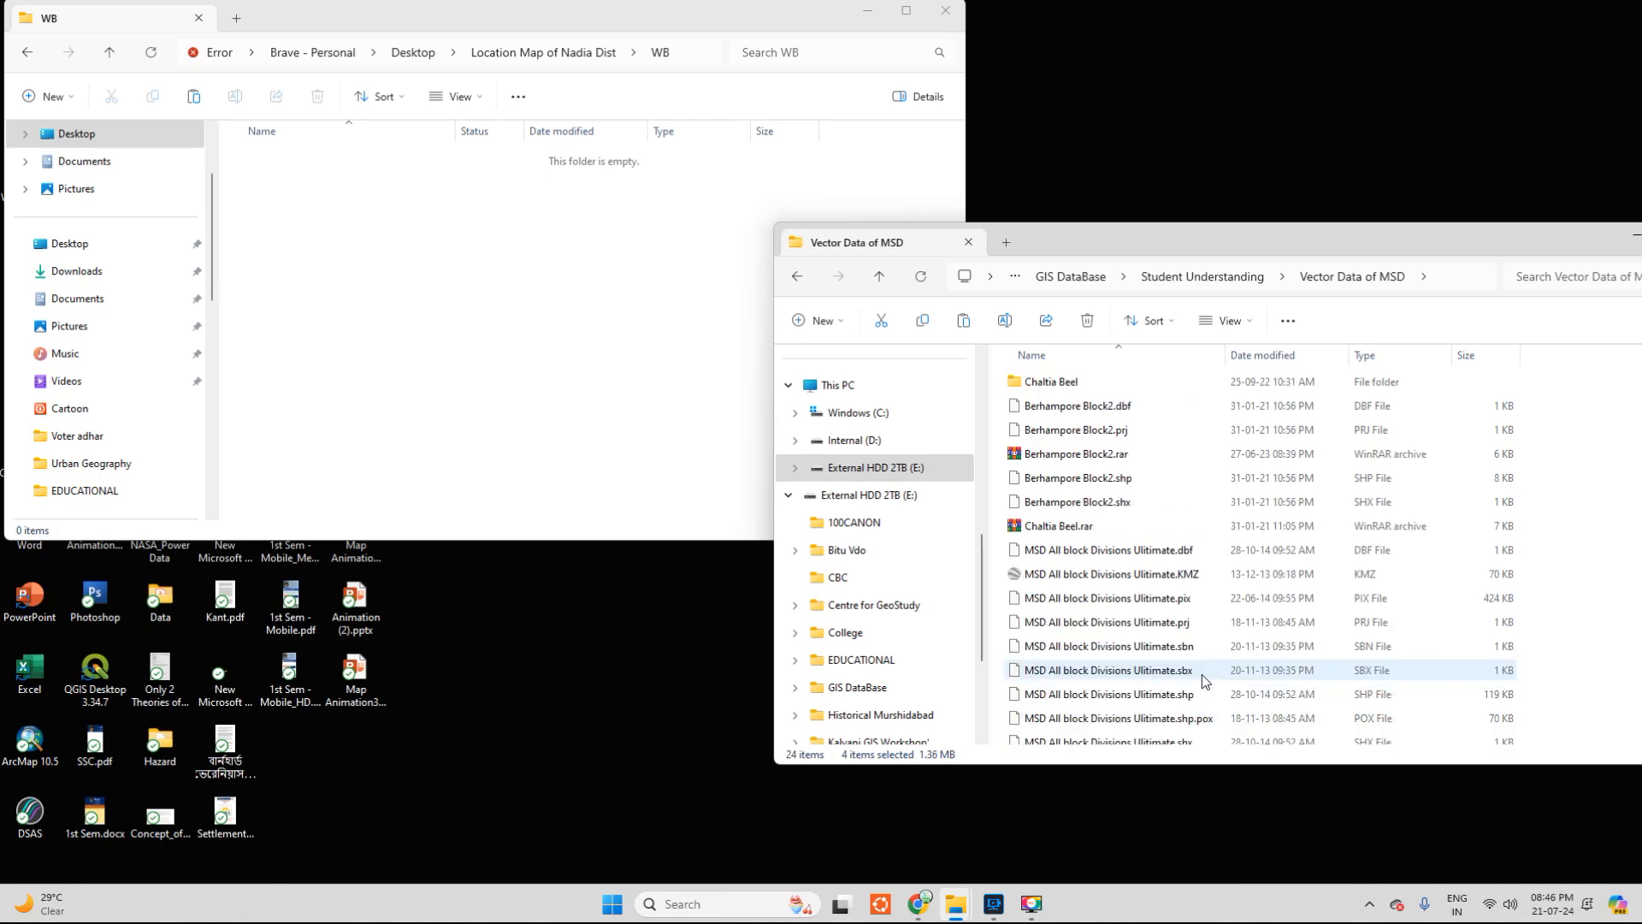
scroll(1204, 680, "down", 3)
left_click(472, 359)
key("ctrl+v")
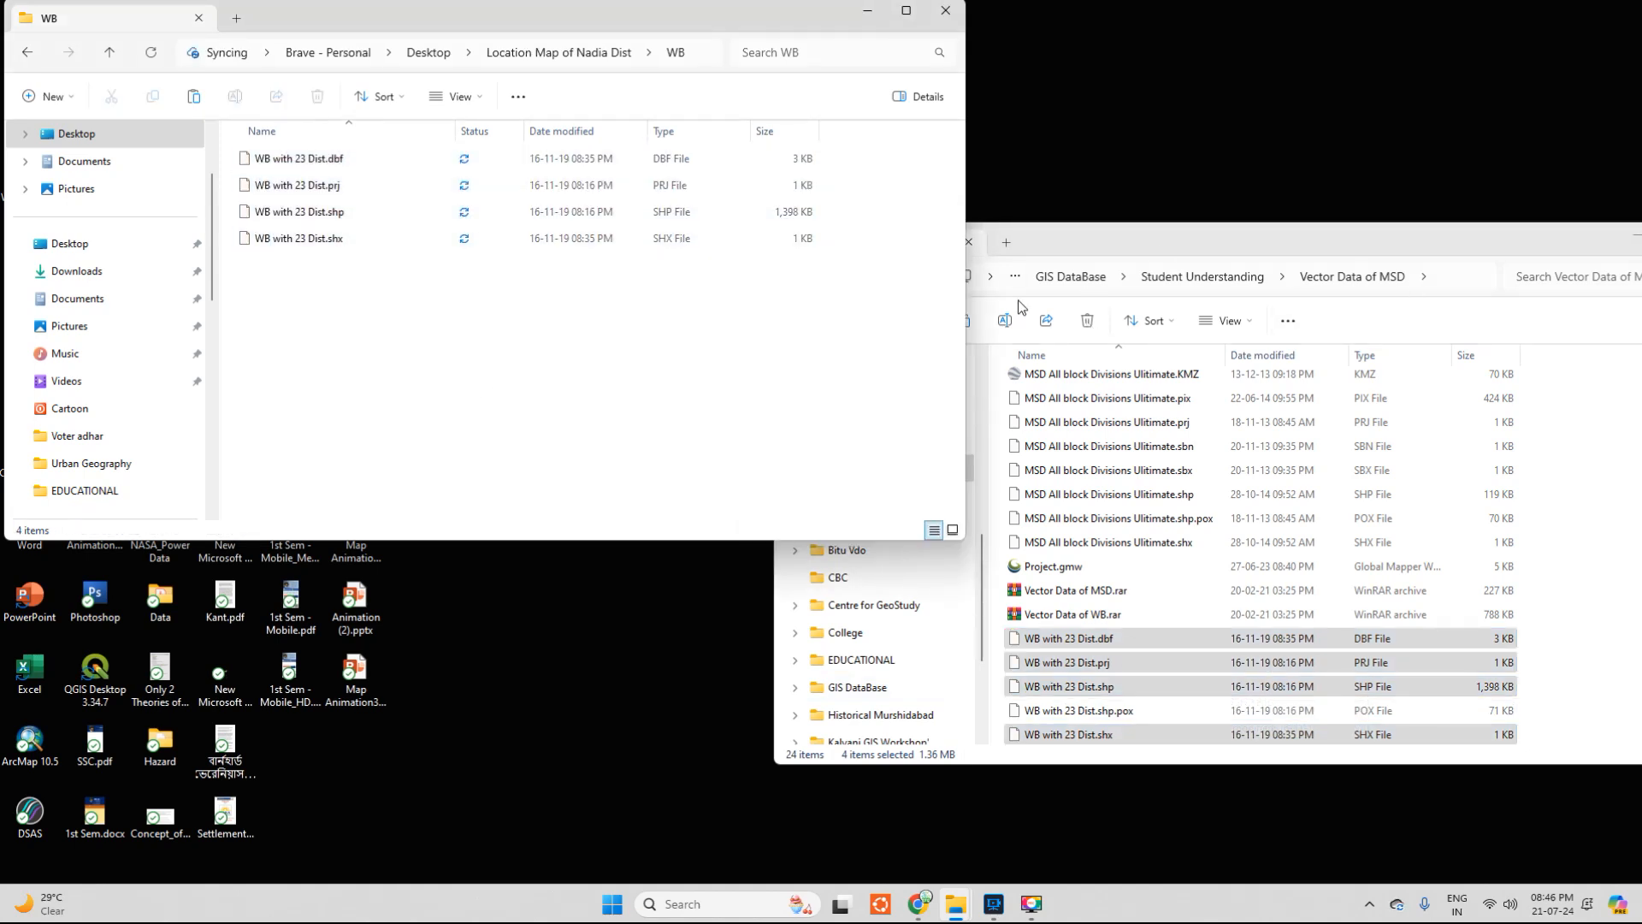
left_click_drag(1569, 243, 1327, 264)
left_click(1394, 255)
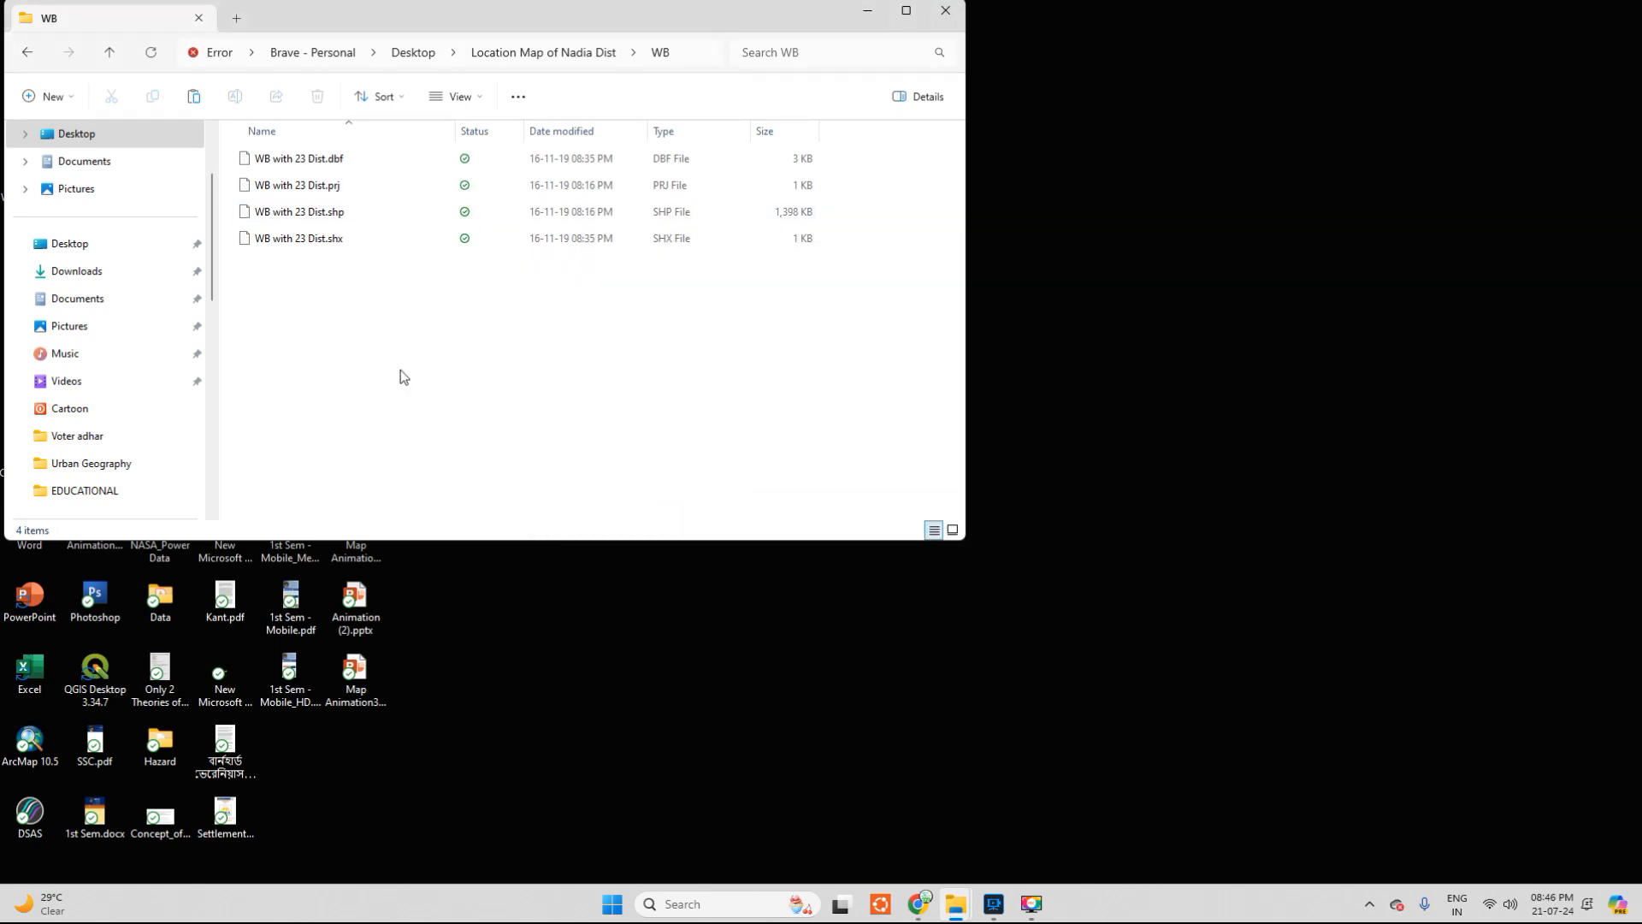
Check the contents of the India, WB and Nadia subfolders and return to the Location Map of Nadia Dist folder
left_click(113, 52)
left_click(277, 168)
double_click(278, 168)
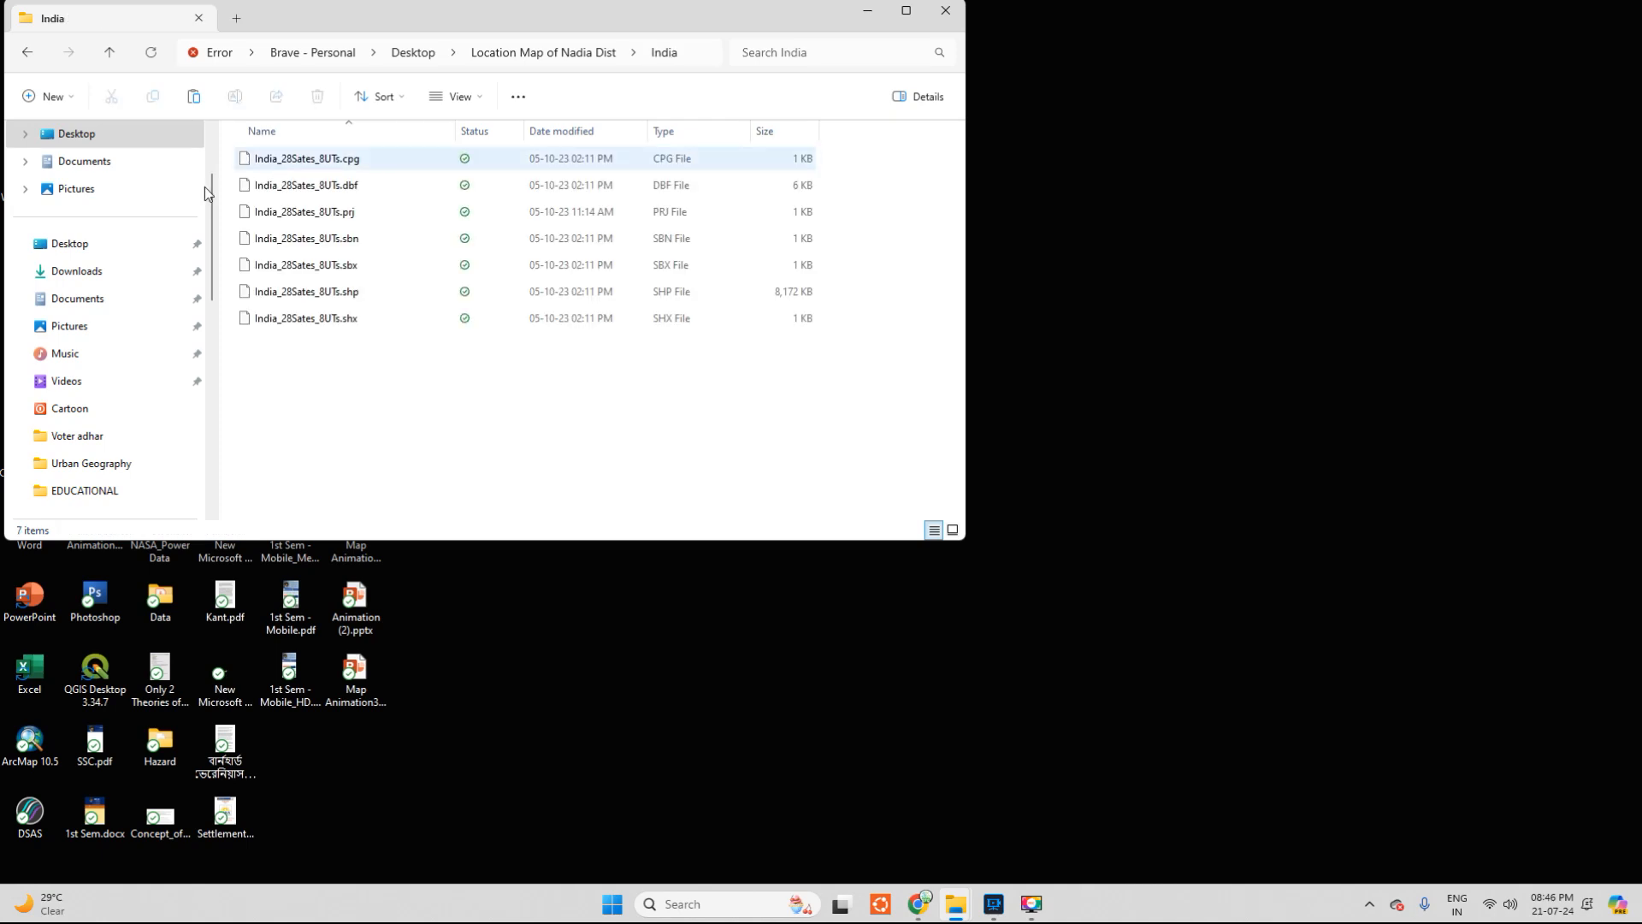
left_click(111, 53)
double_click(291, 215)
left_click(110, 52)
double_click(277, 185)
left_click_drag(322, 21, 802, 236)
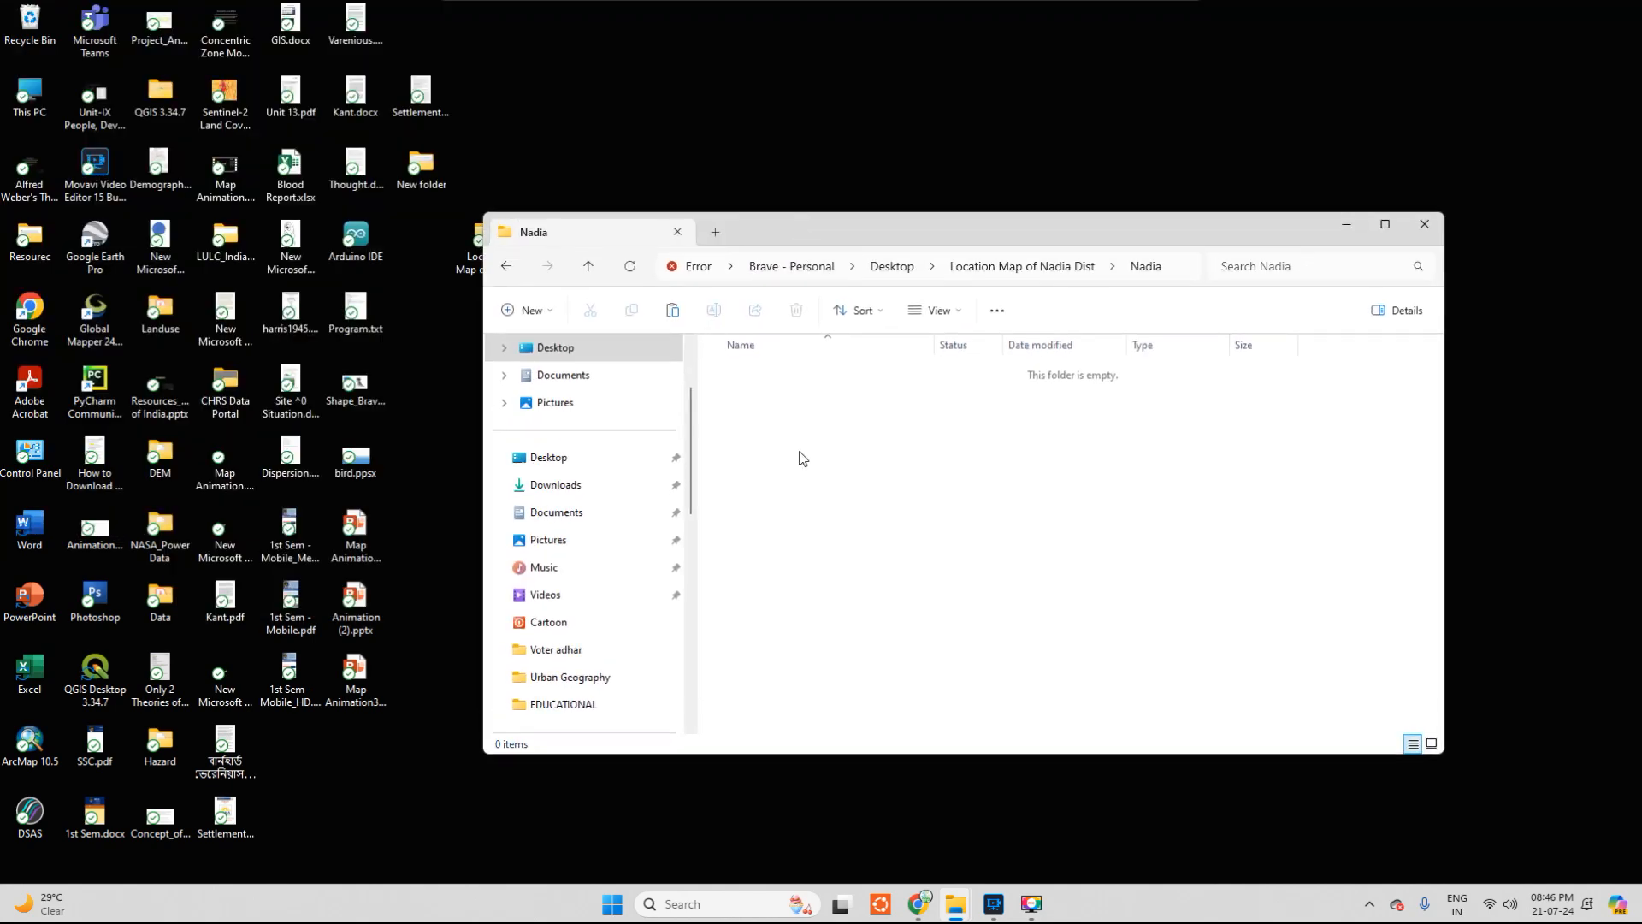
left_click(588, 266)
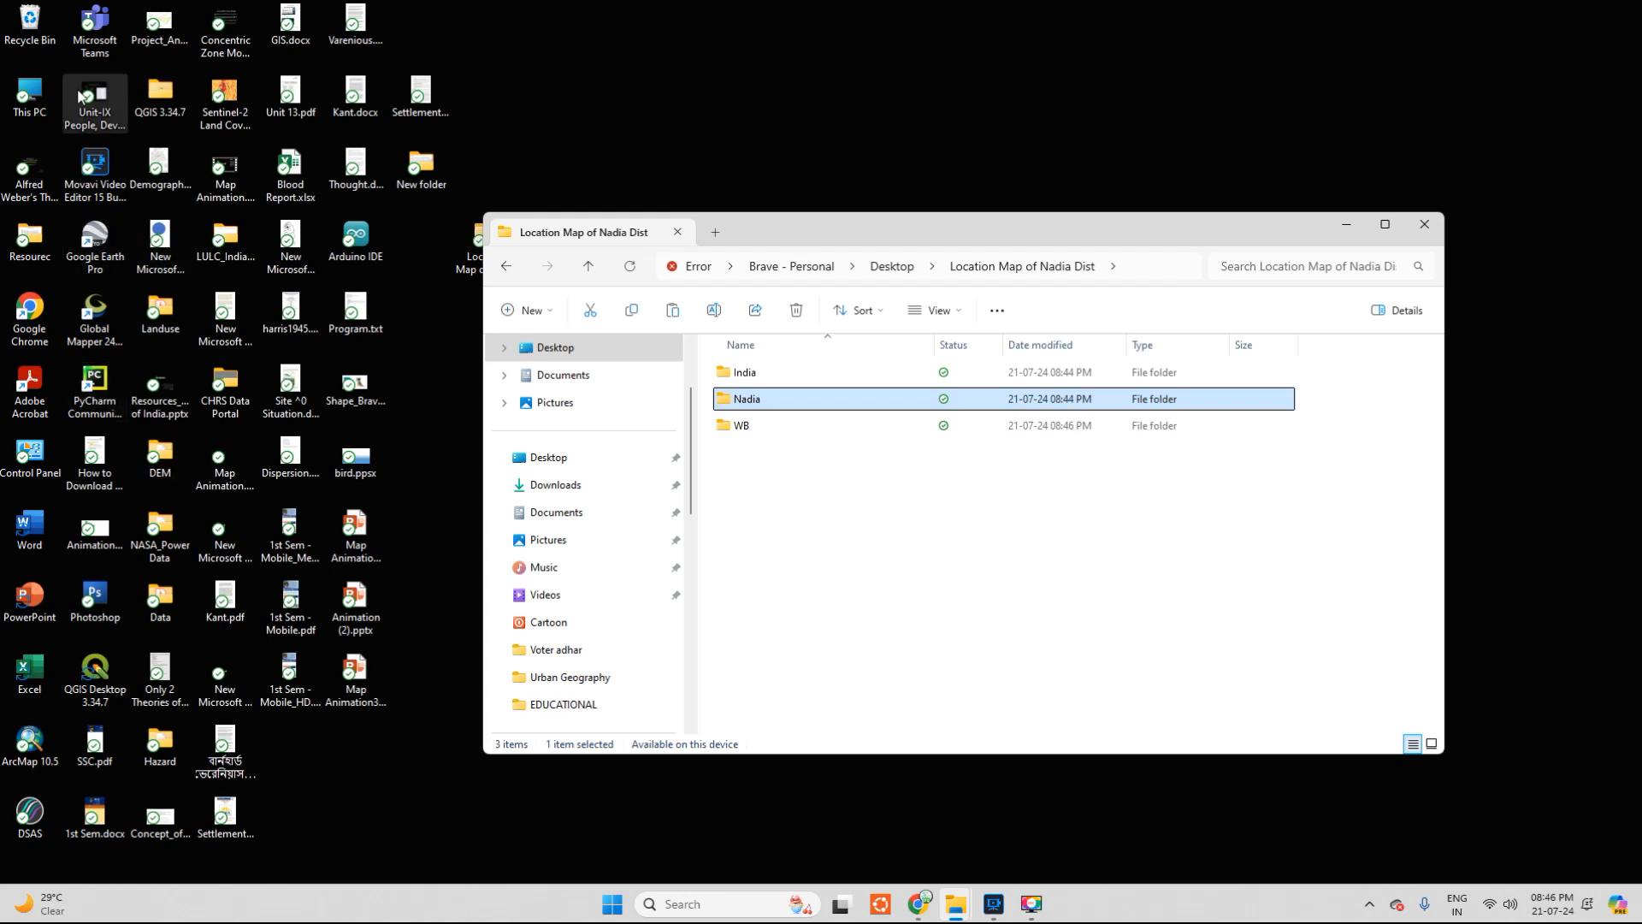
Launch ArcMap 10.5 from the desktop
left_click(30, 741)
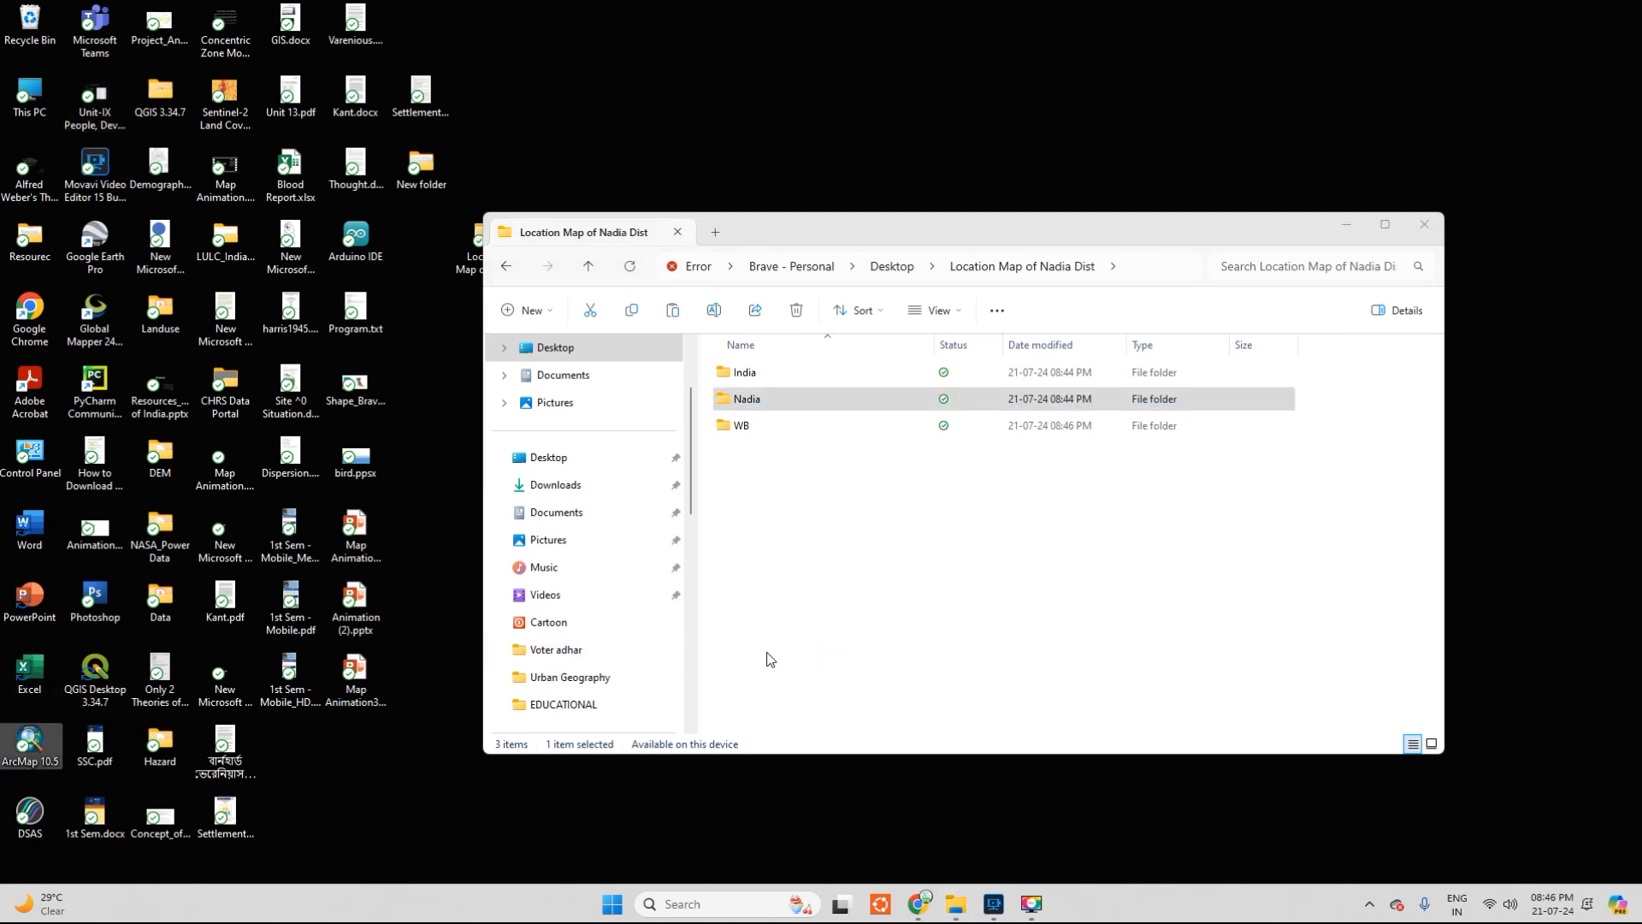
key("Return")
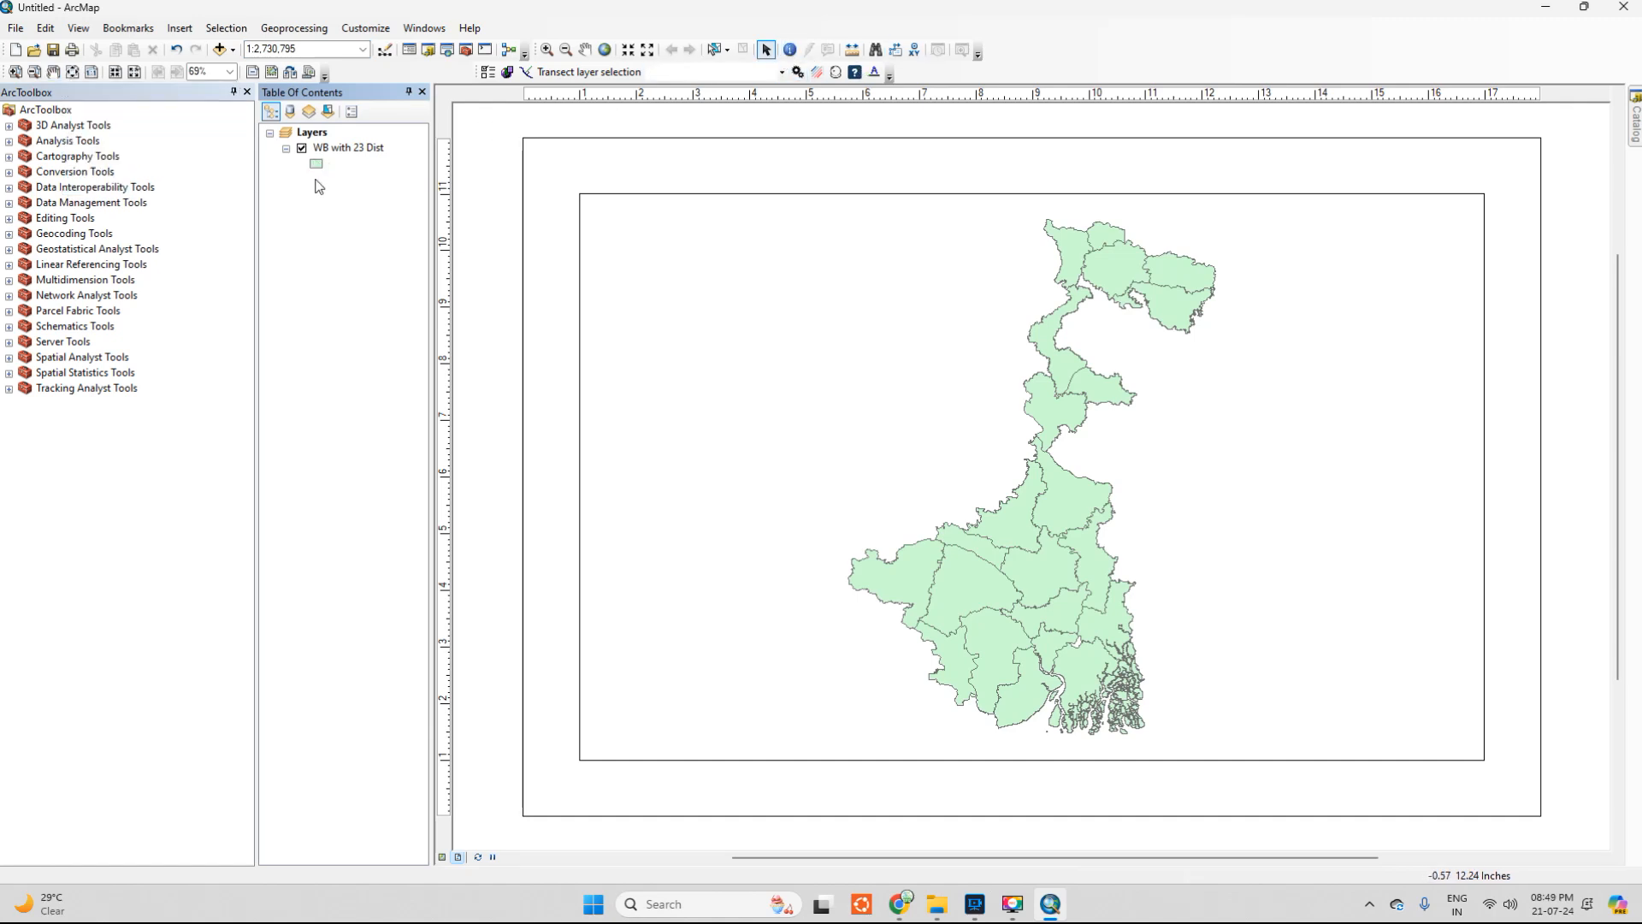
Select the Nadia district in the WB with 23 Dist layer using Select by Polygon
right_click(353, 148)
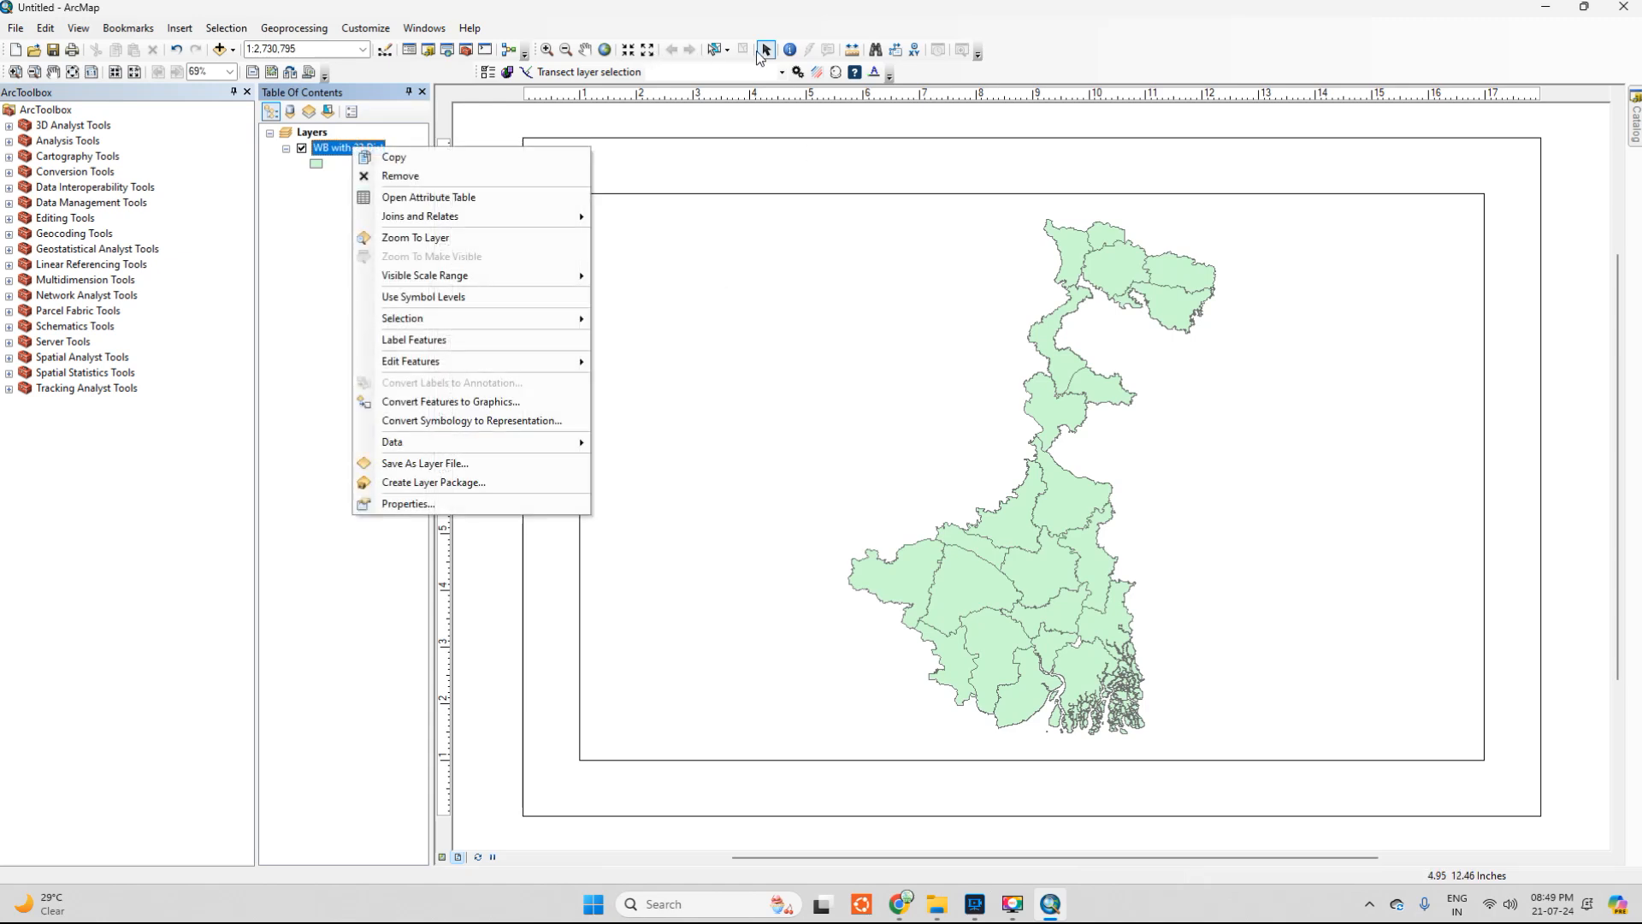
left_click(721, 49)
left_click(726, 49)
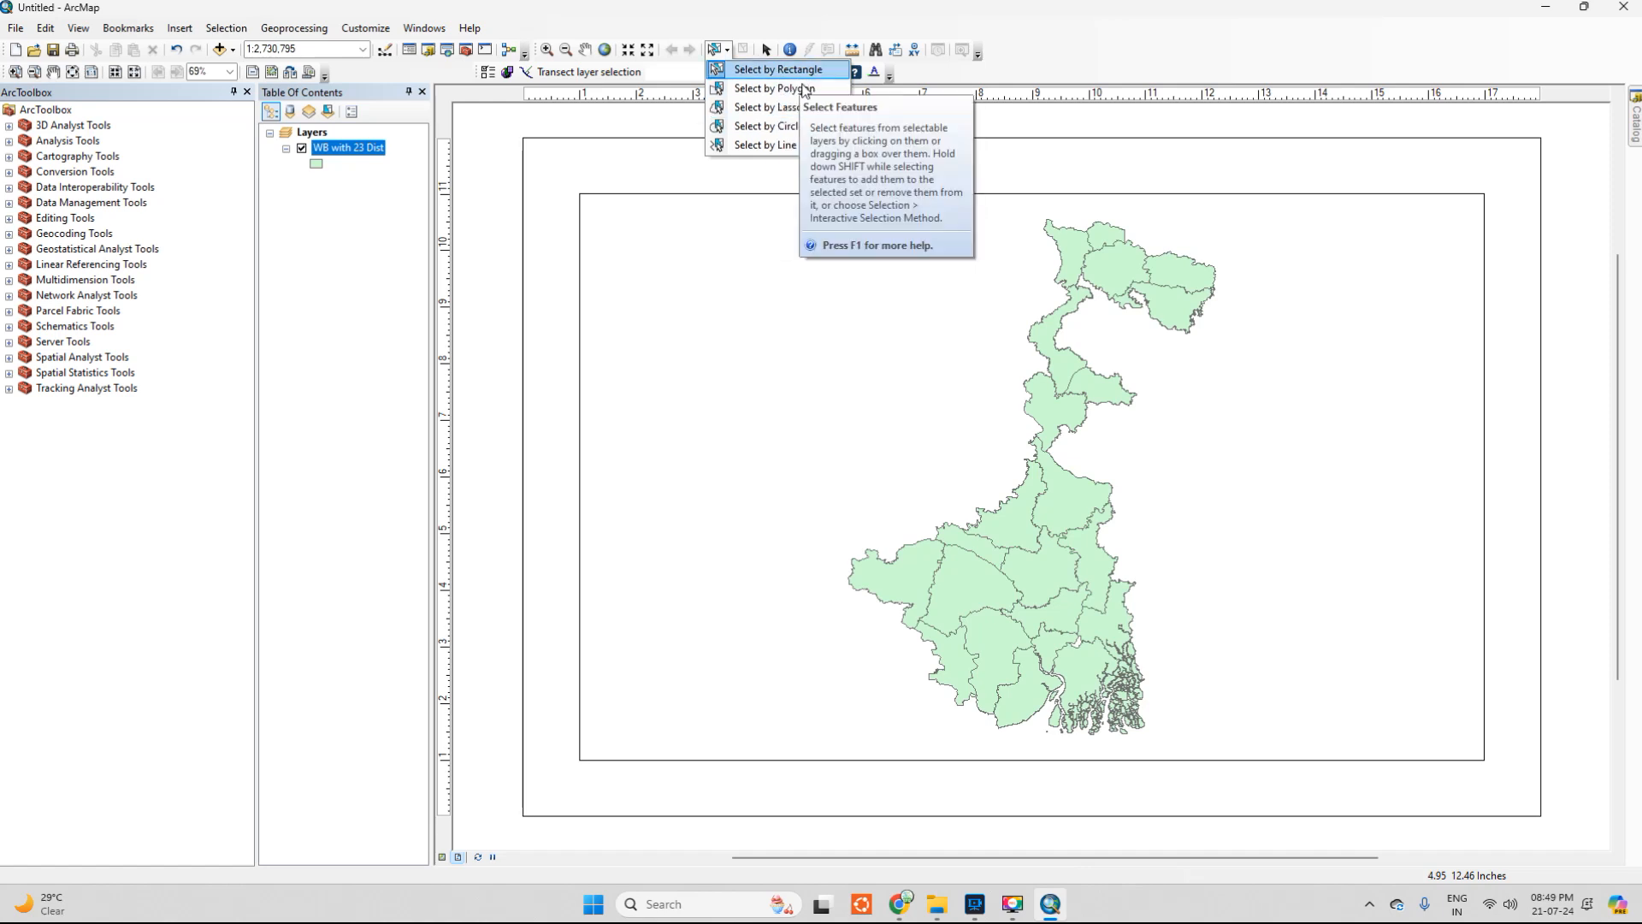
left_click(805, 90)
left_click(1092, 554)
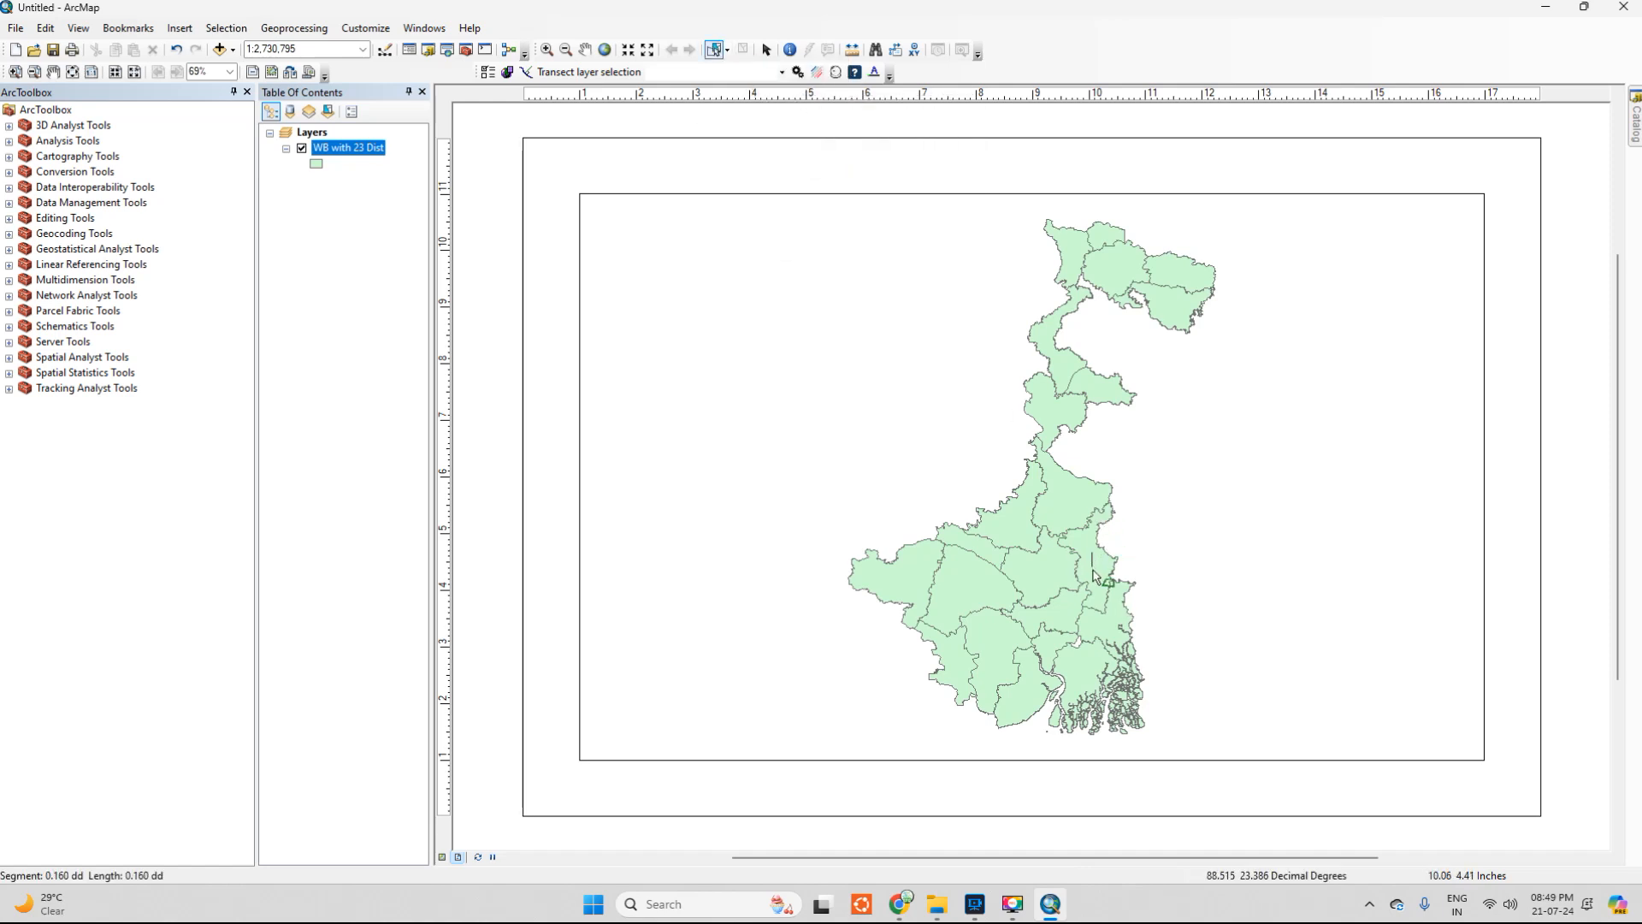
double_click(1119, 556)
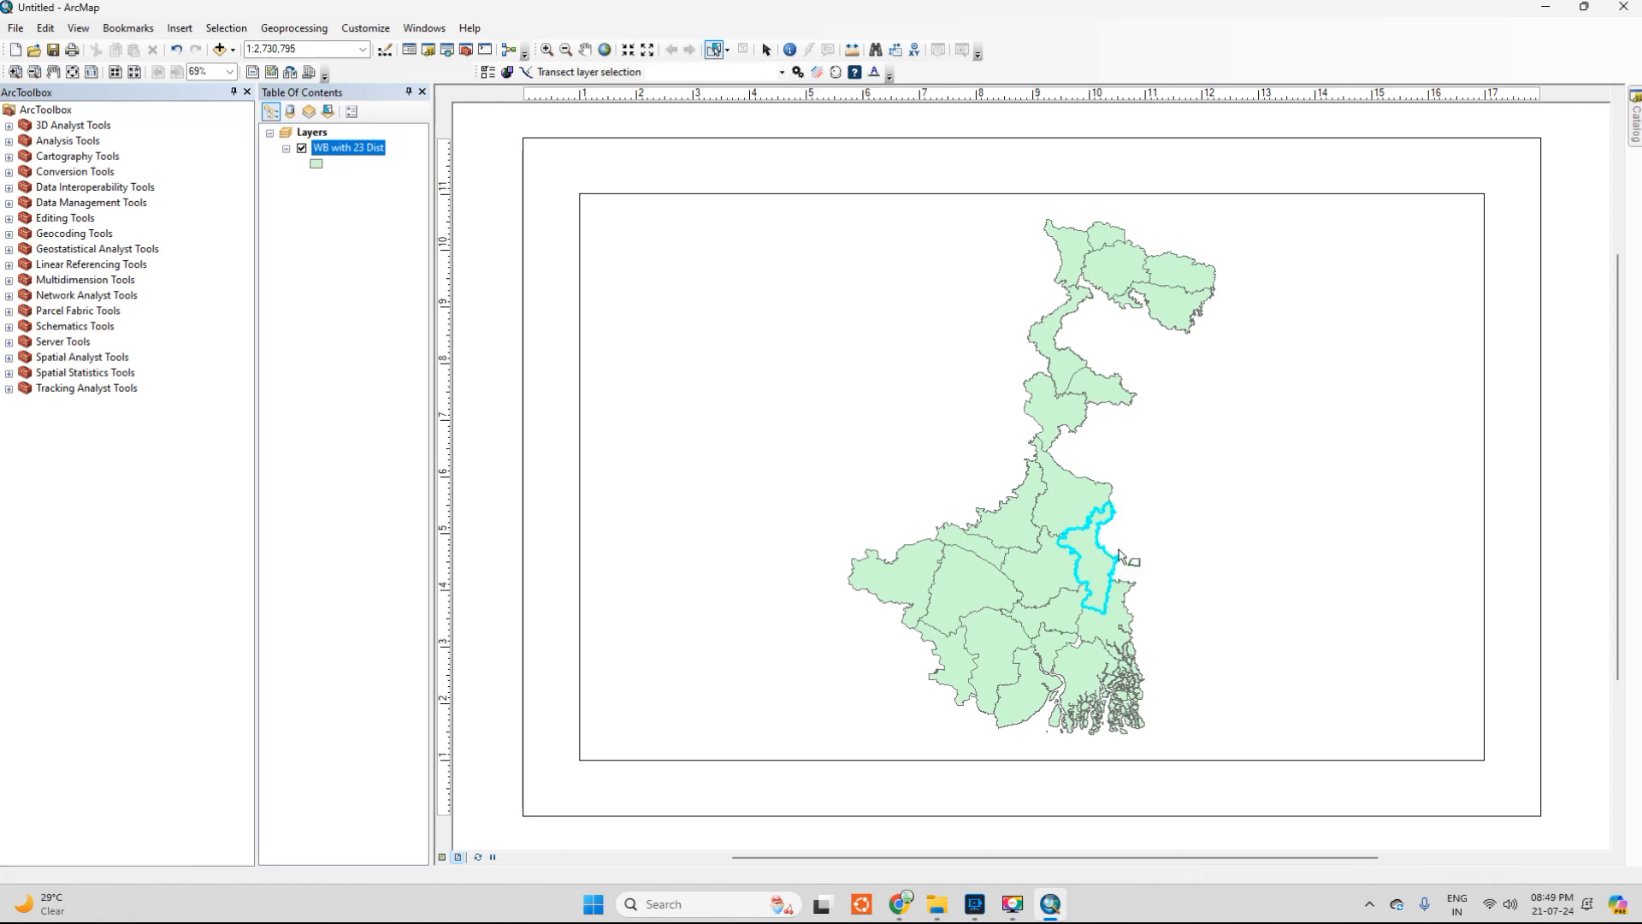
Set up a data export of the WB with 23 Dist layer for selected features, using the layer's source coordinate system
left_click(337, 151)
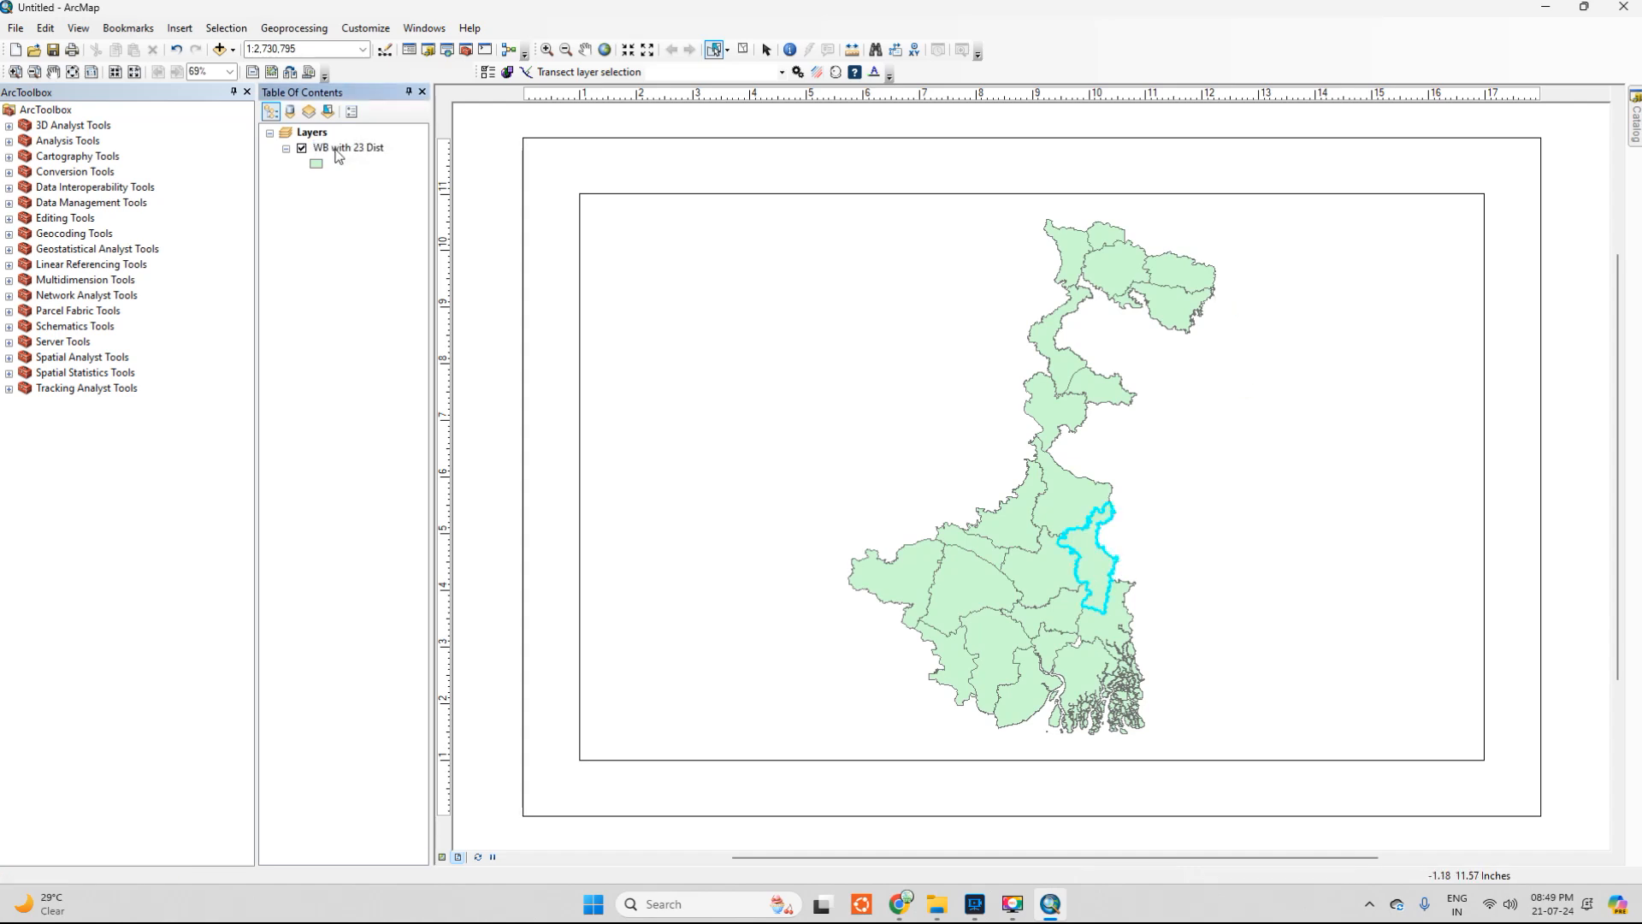
right_click(338, 156)
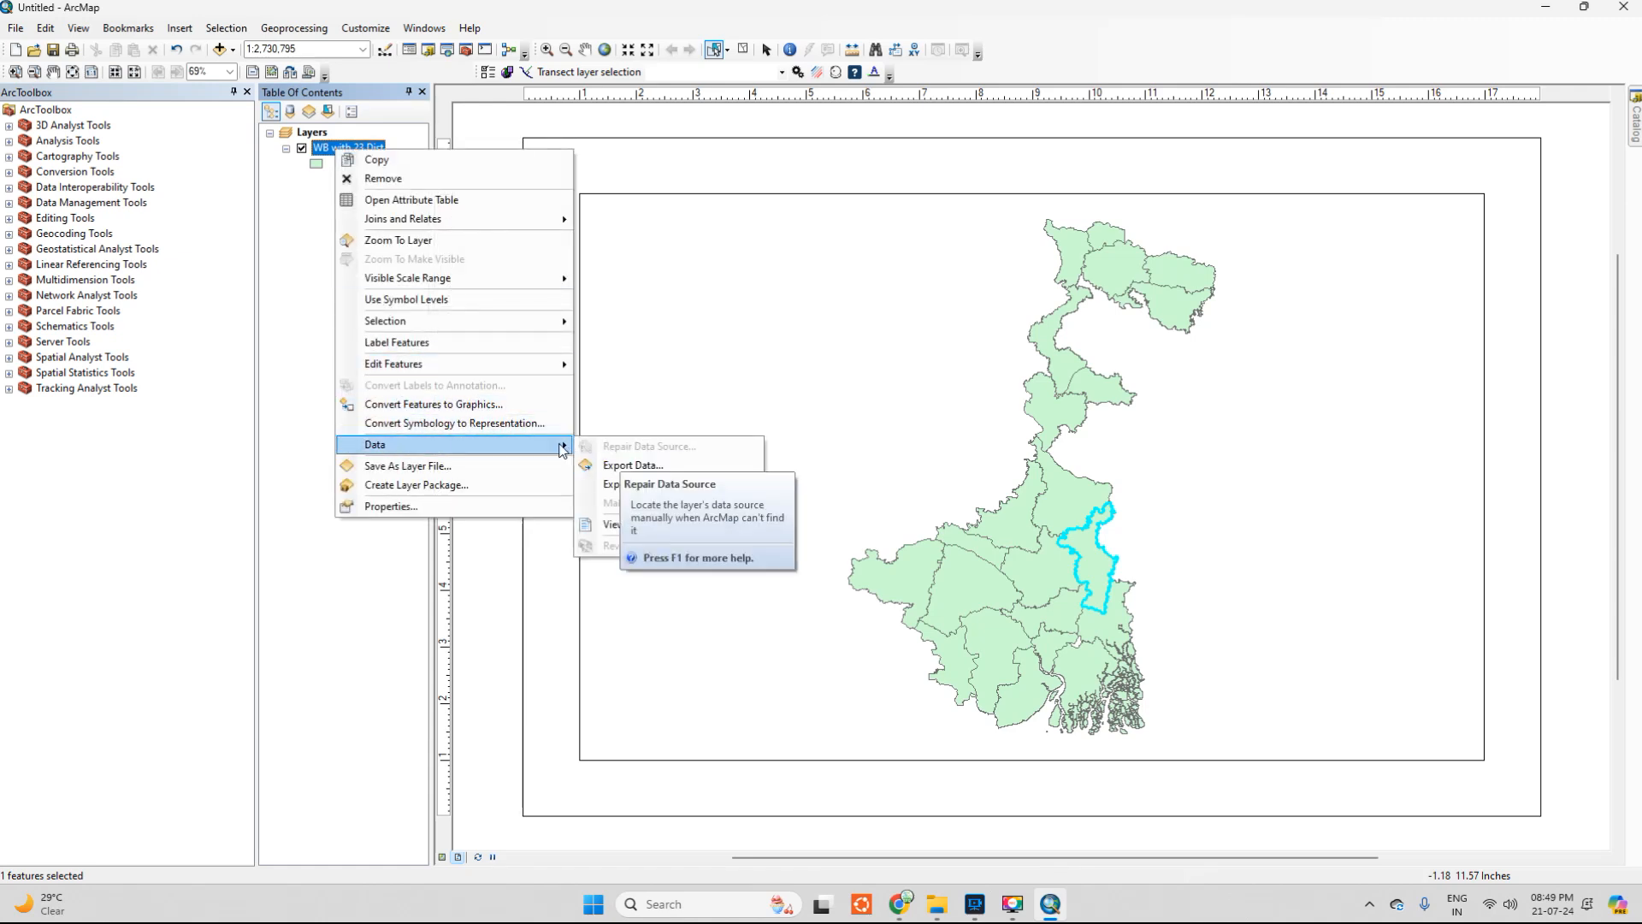
left_click(613, 468)
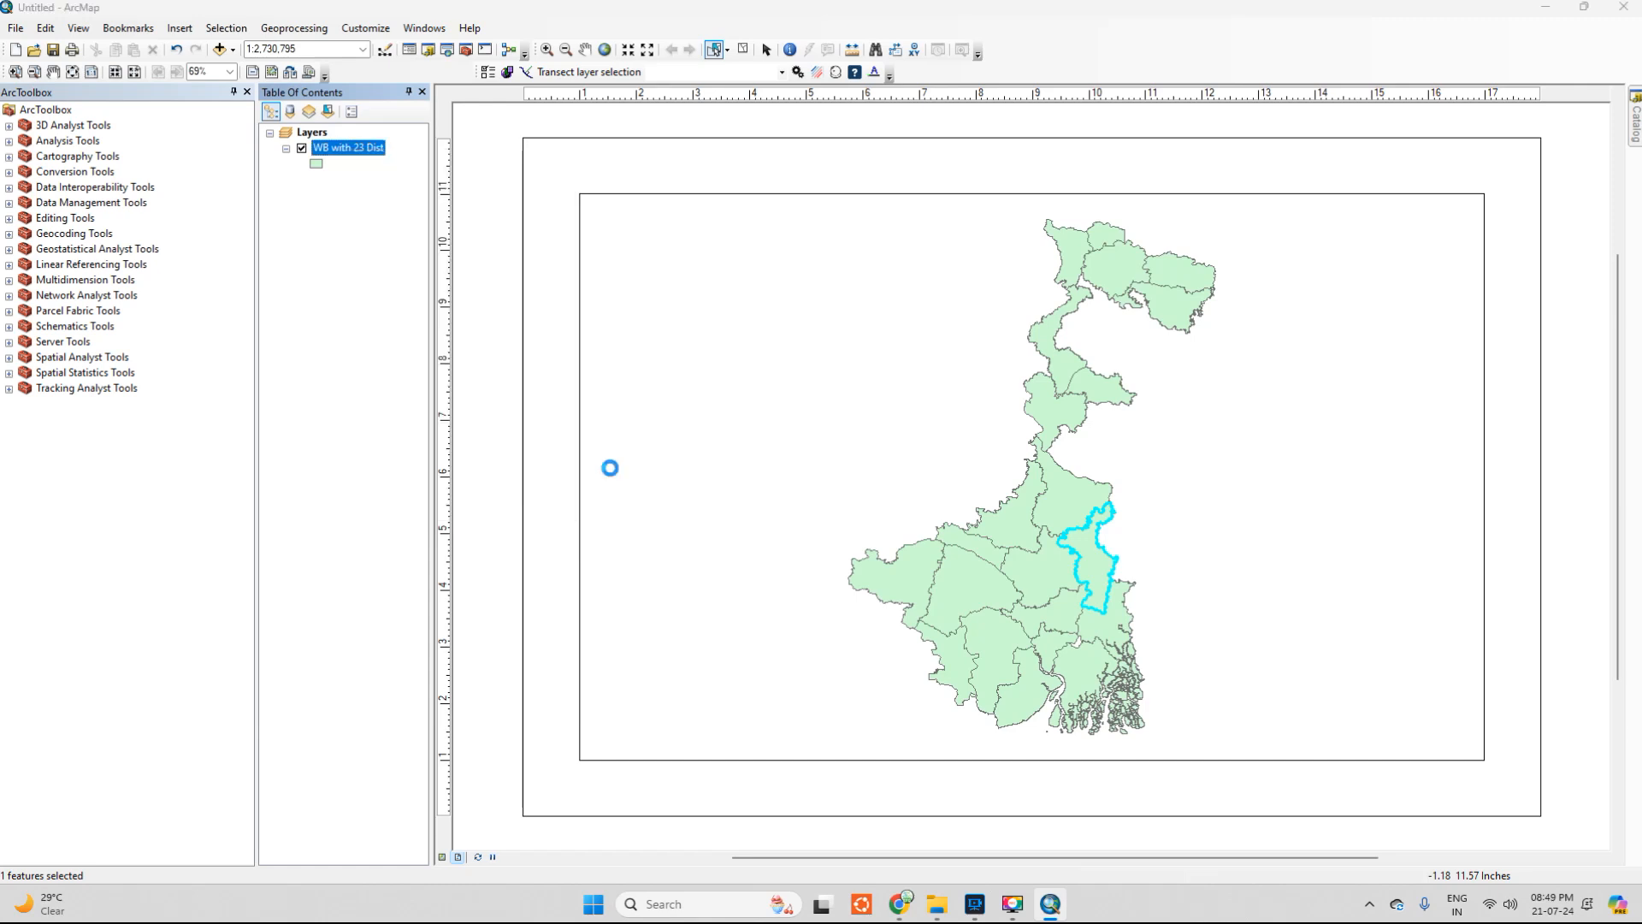
mouse_move(757, 303)
left_mouse_down()
mouse_move(701, 300)
mouse_move(767, 299)
left_mouse_up()
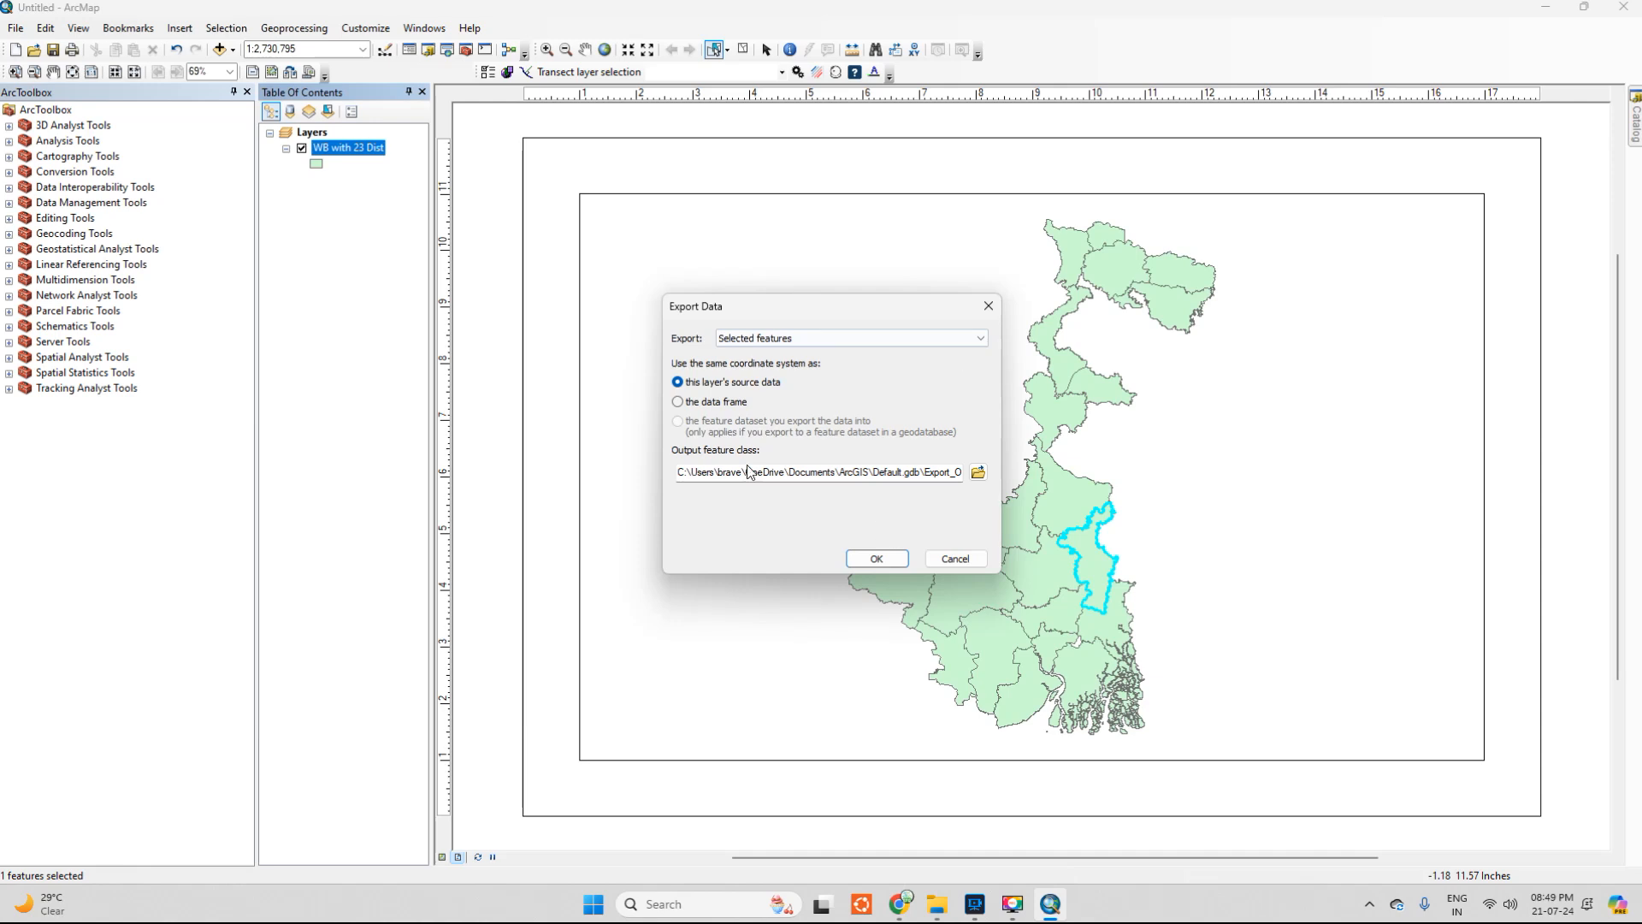
left_click(783, 340)
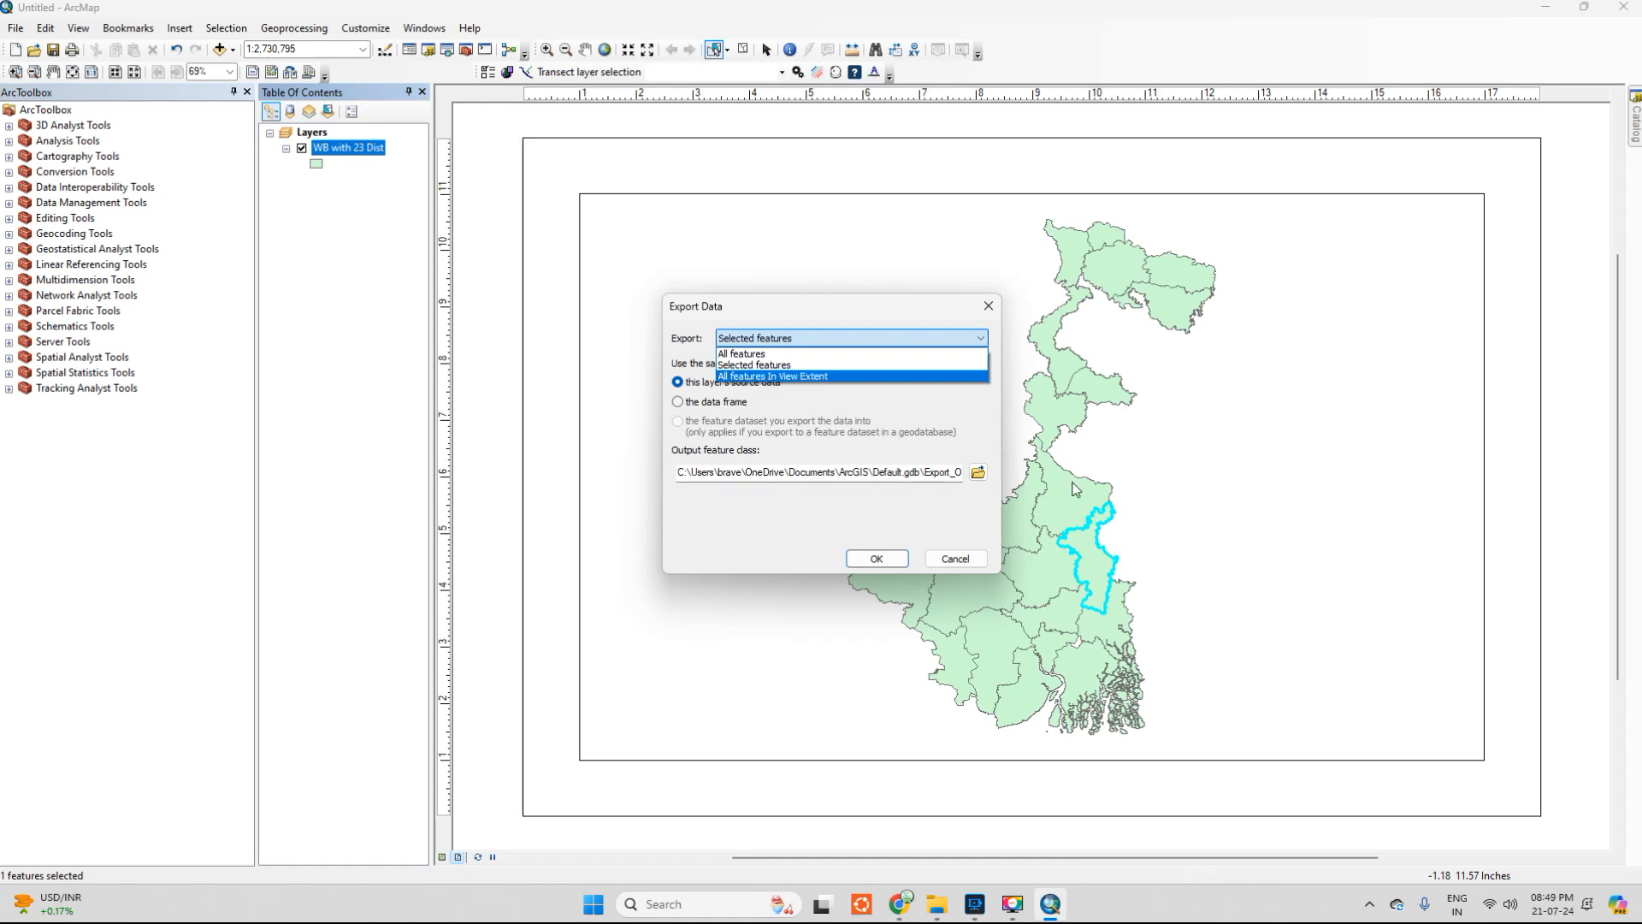
left_click(762, 366)
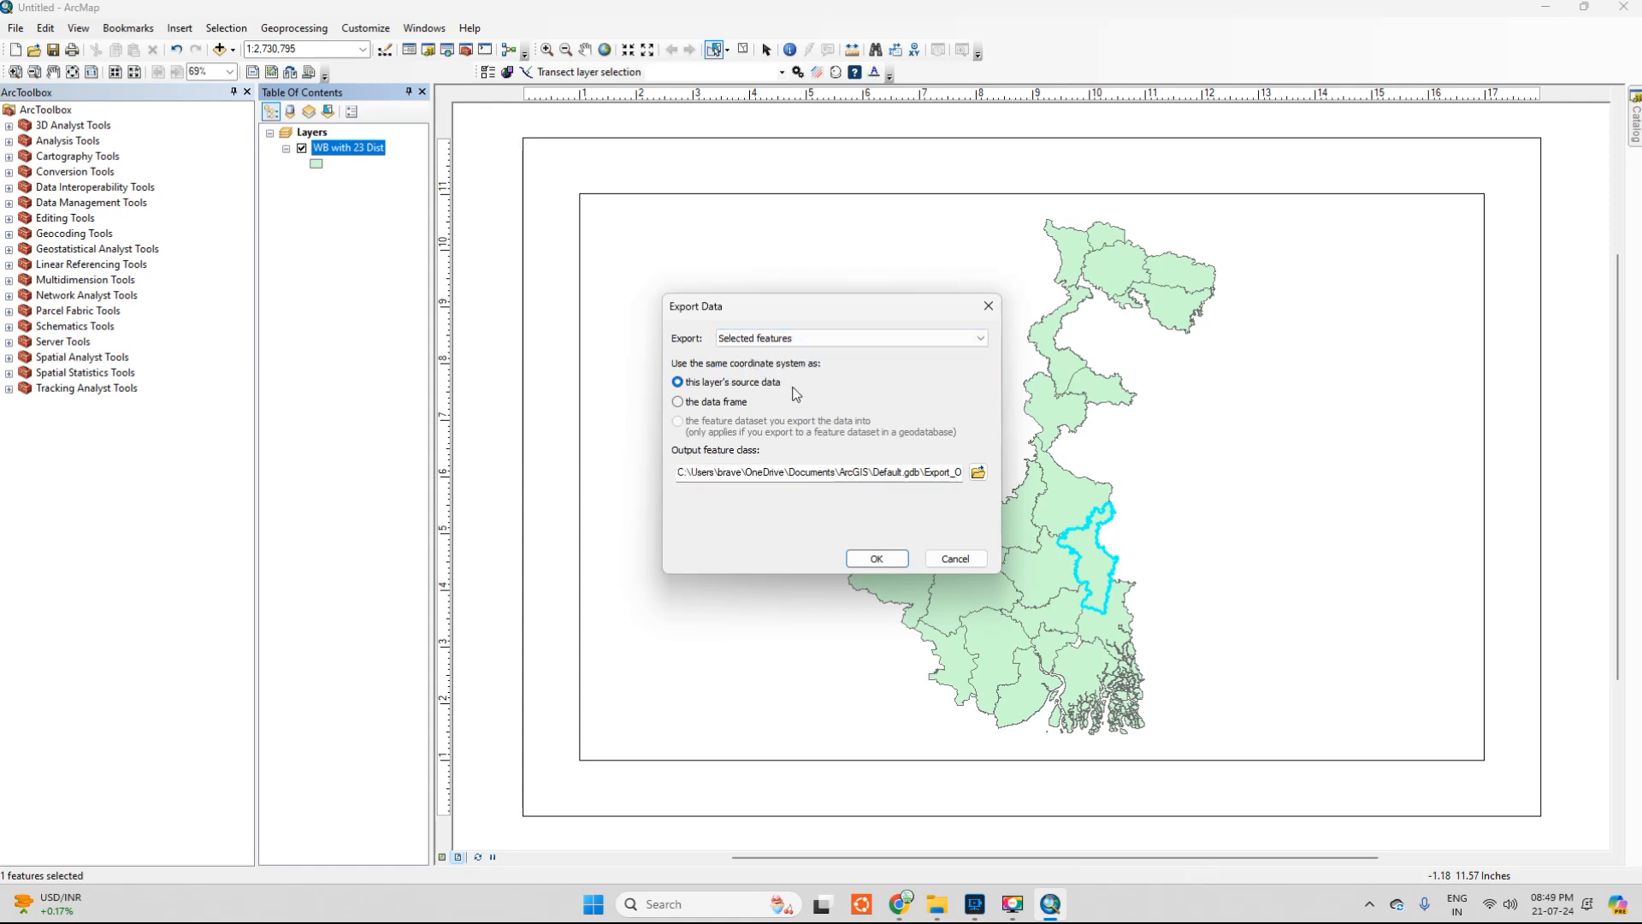
Try to save the export as Export_Output in the Nadia folder inside Location Map of Nadia Dist on the desktop
left_click(978, 475)
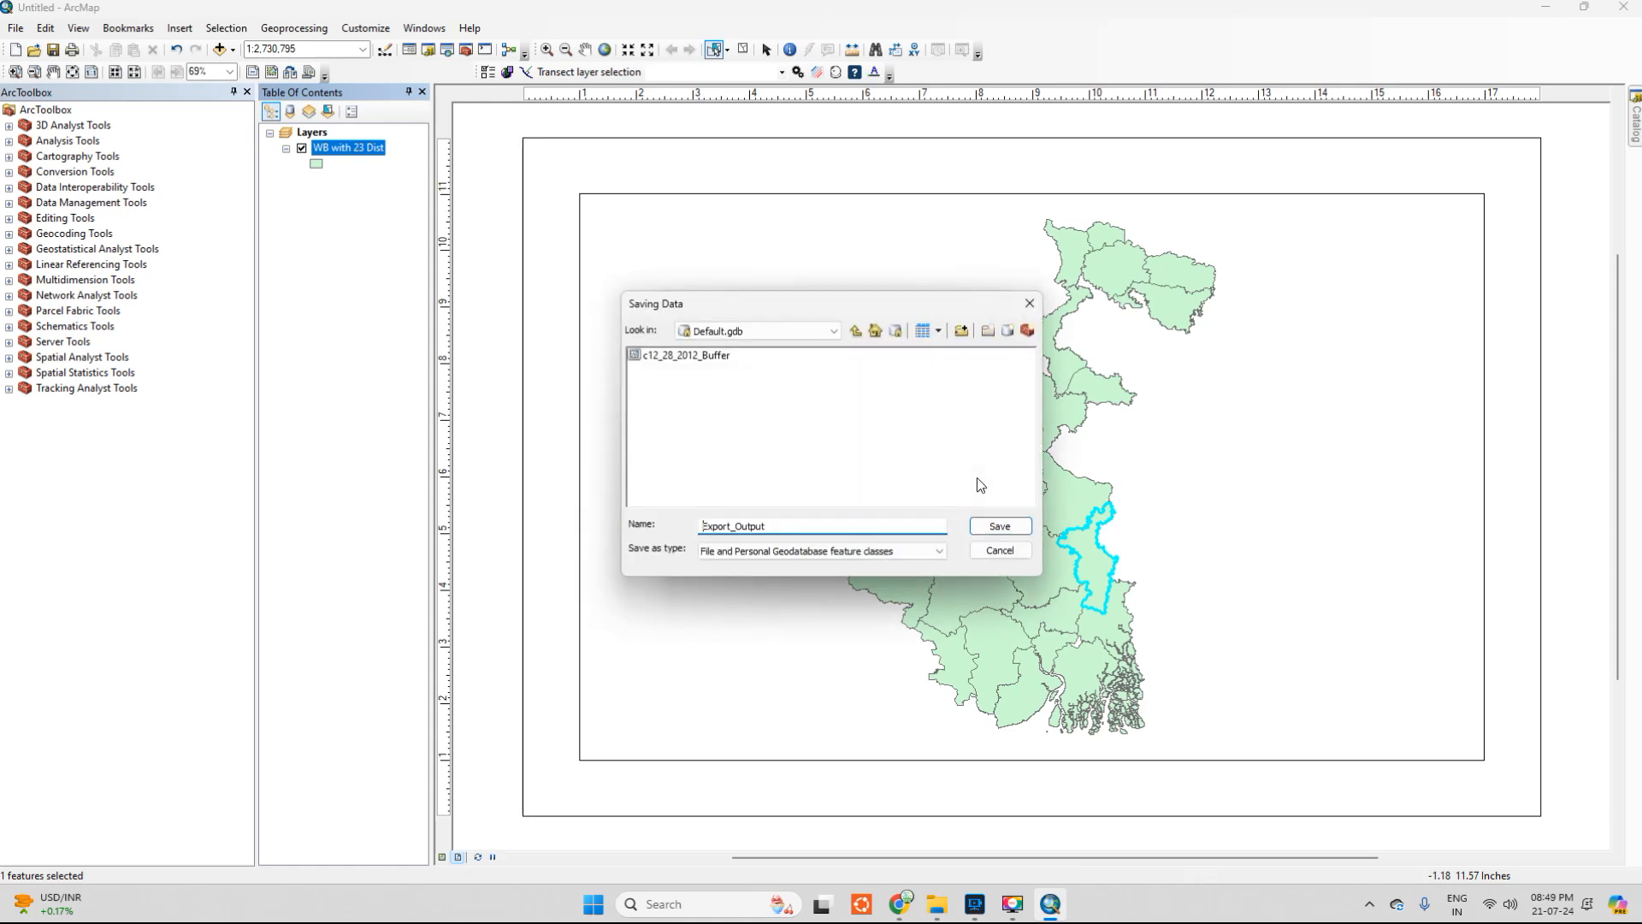
left_click(835, 331)
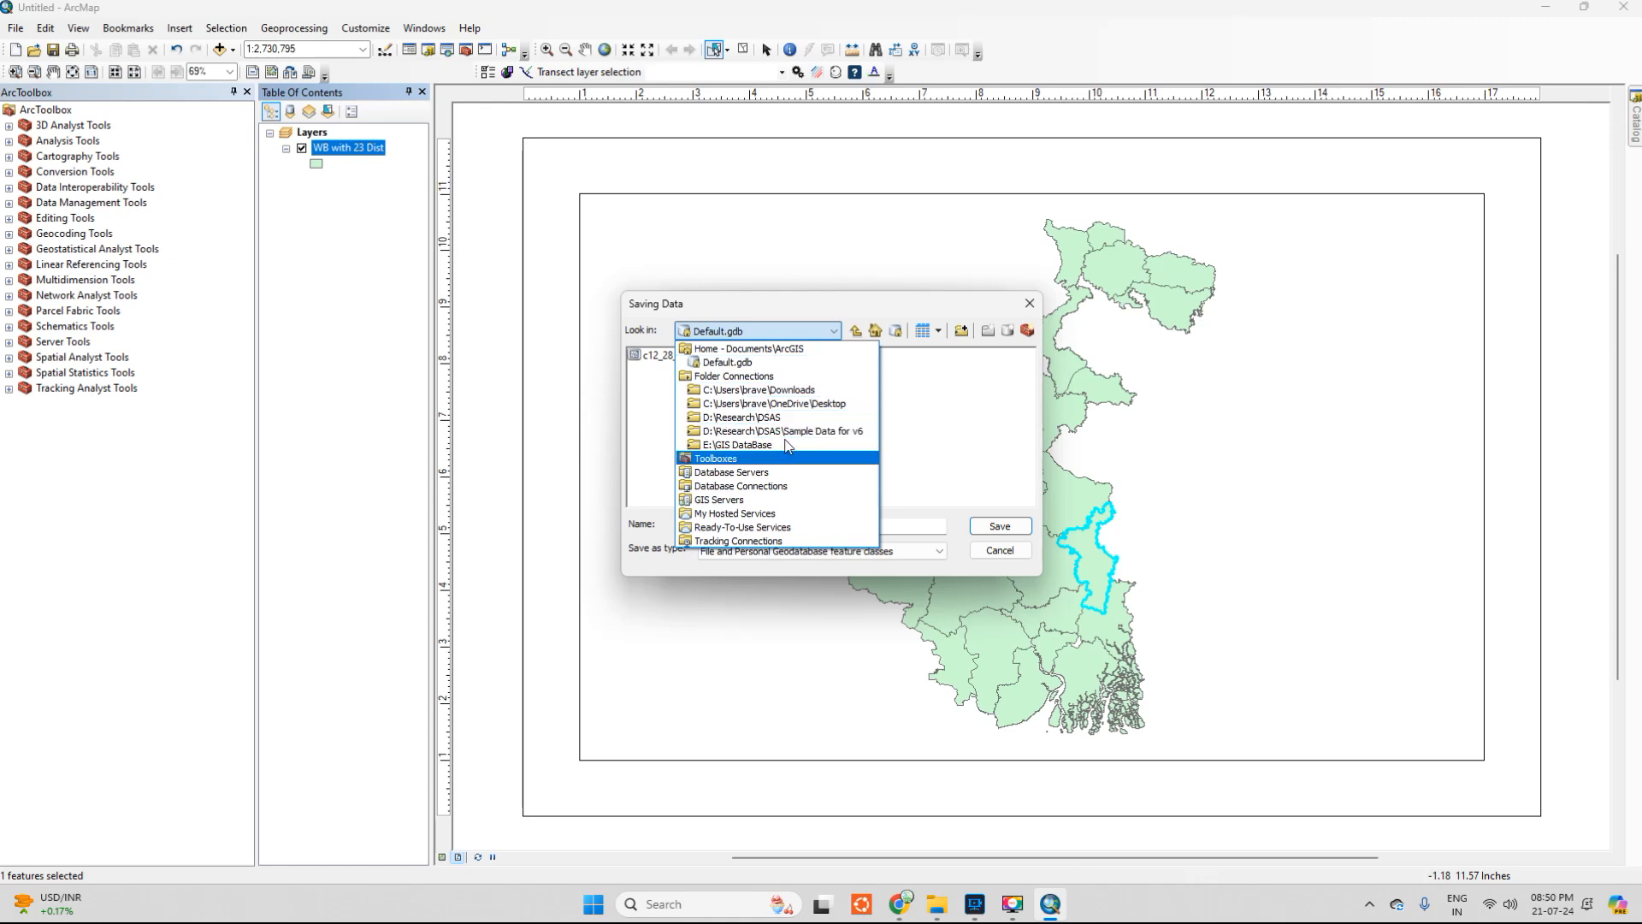
left_click(795, 404)
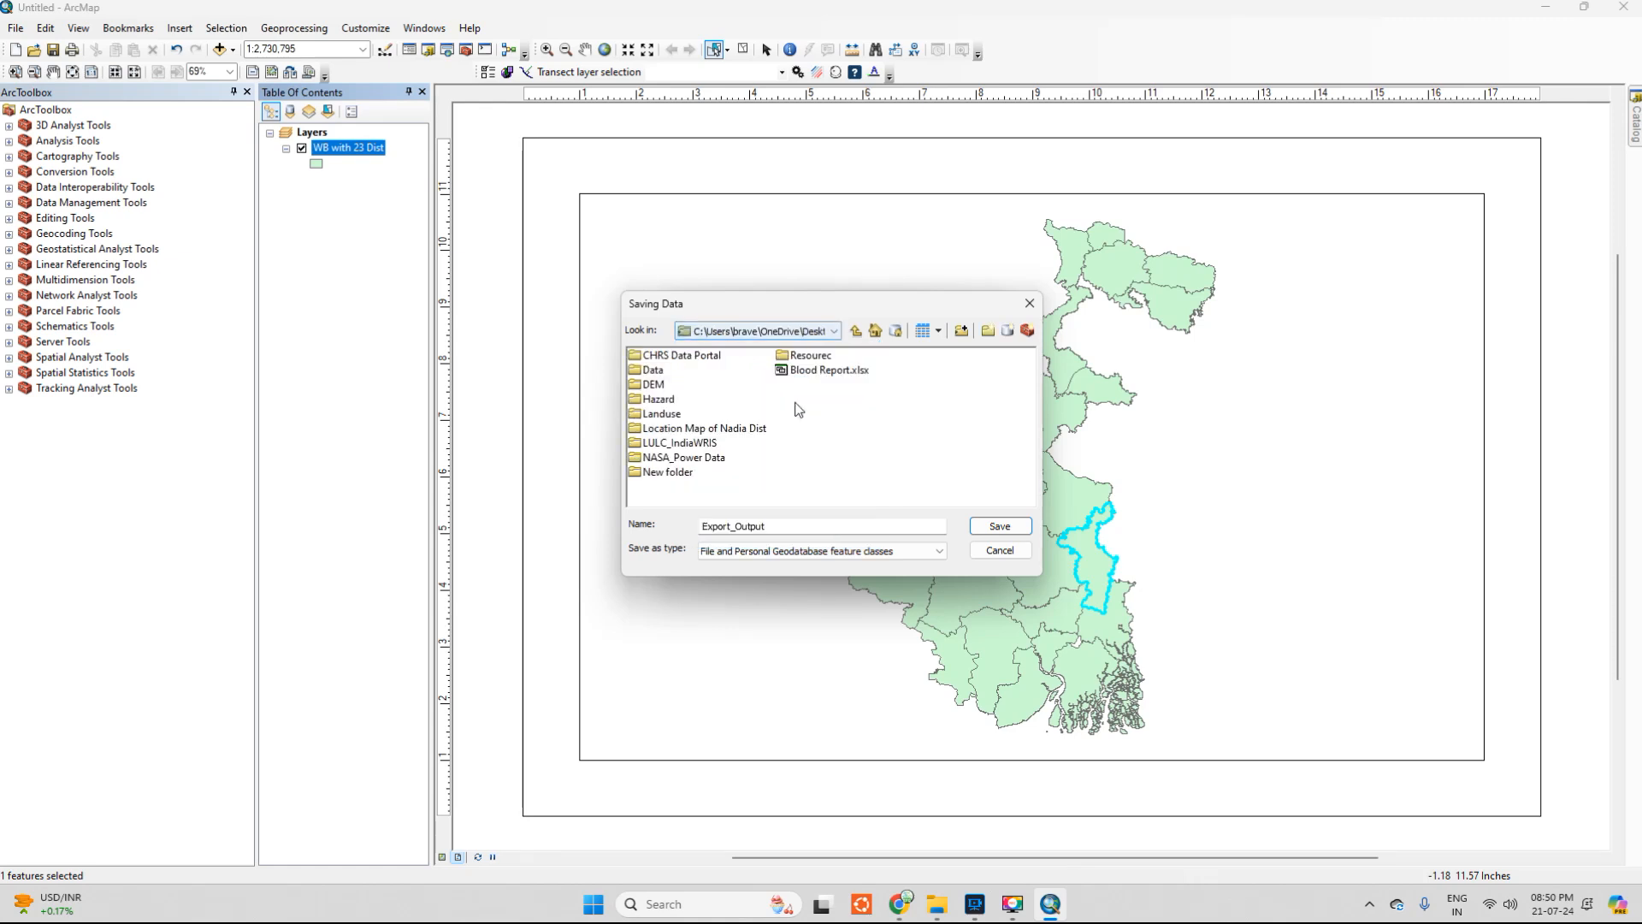
double_click(664, 432)
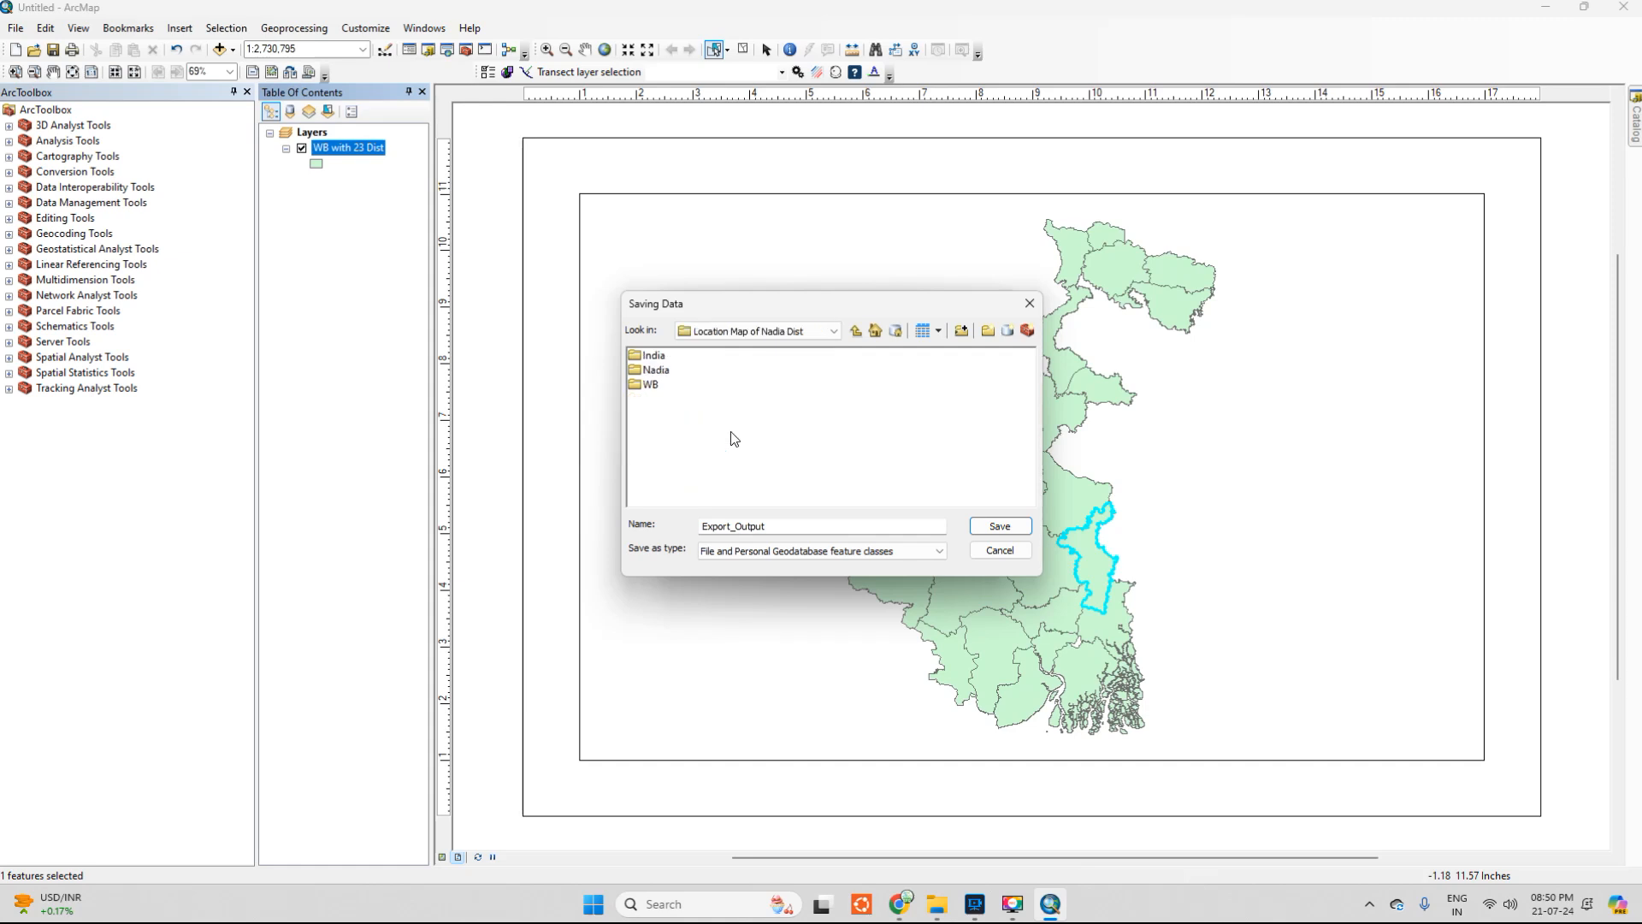
double_click(656, 370)
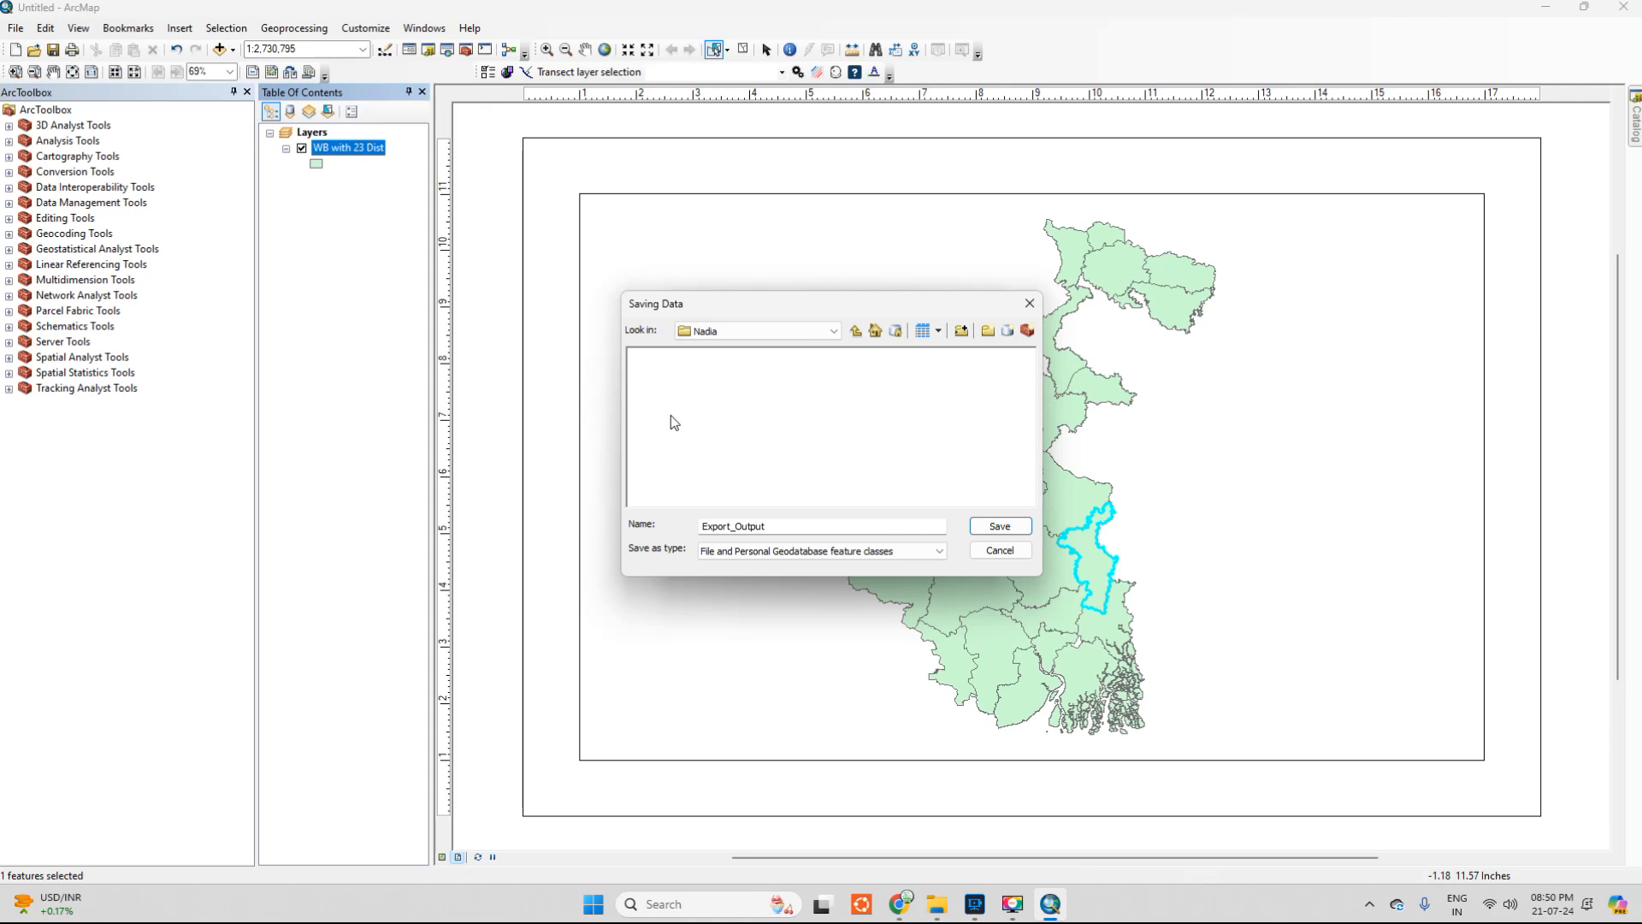
left_click(1000, 526)
left_click(1051, 502)
left_click(1014, 531)
left_click(954, 505)
left_click(859, 525)
left_click(1025, 528)
left_click(941, 507)
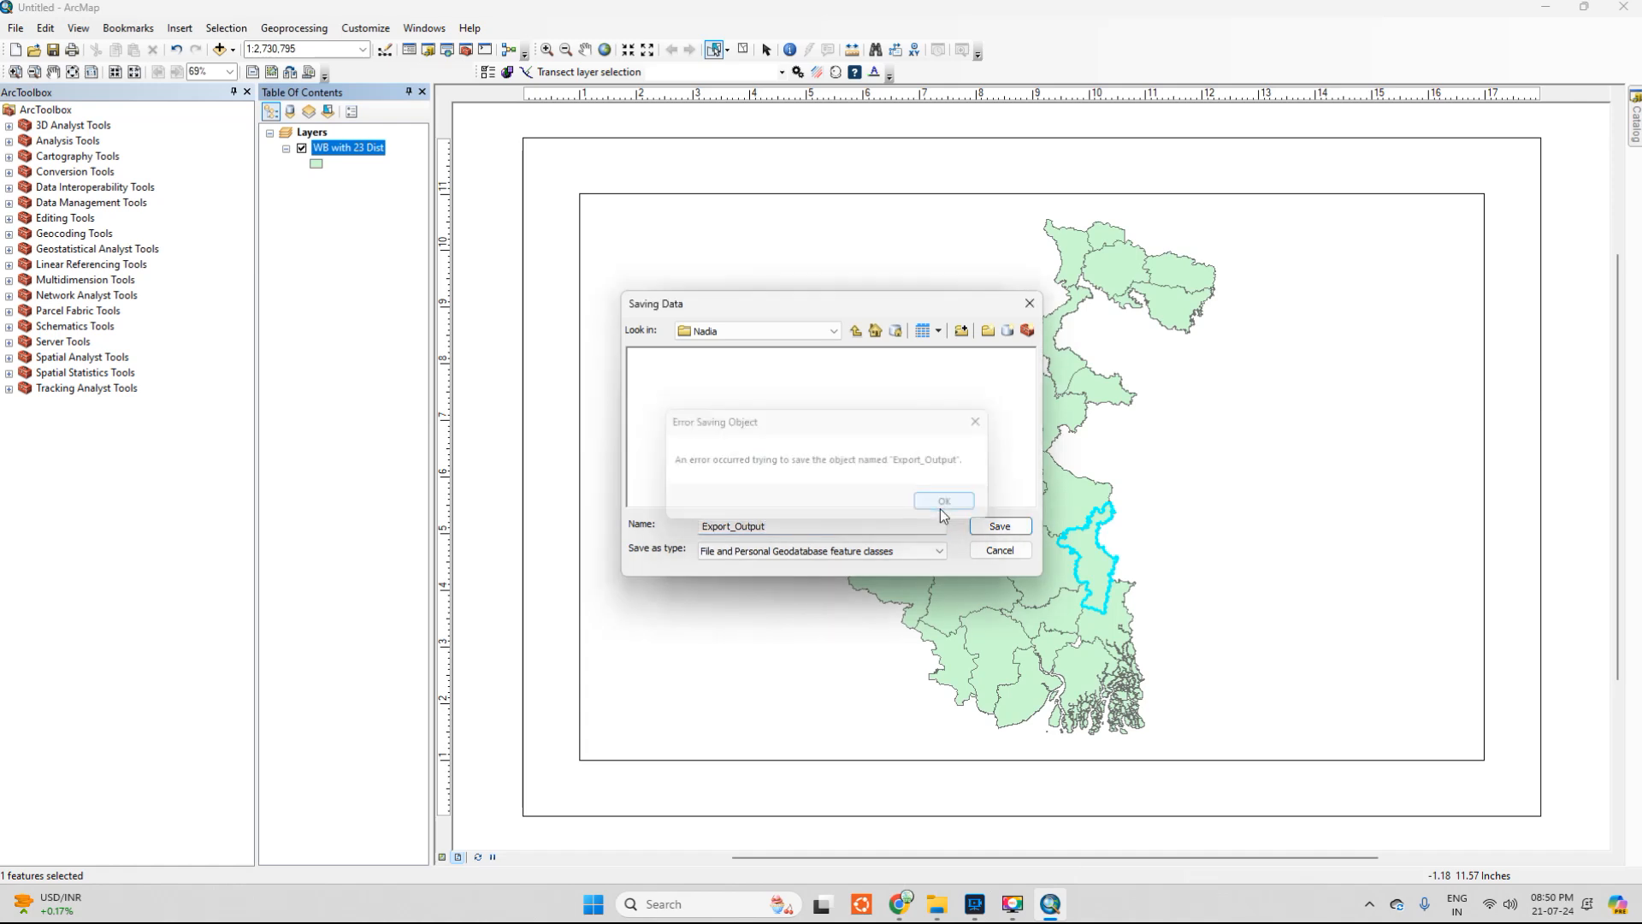
left_click(999, 552)
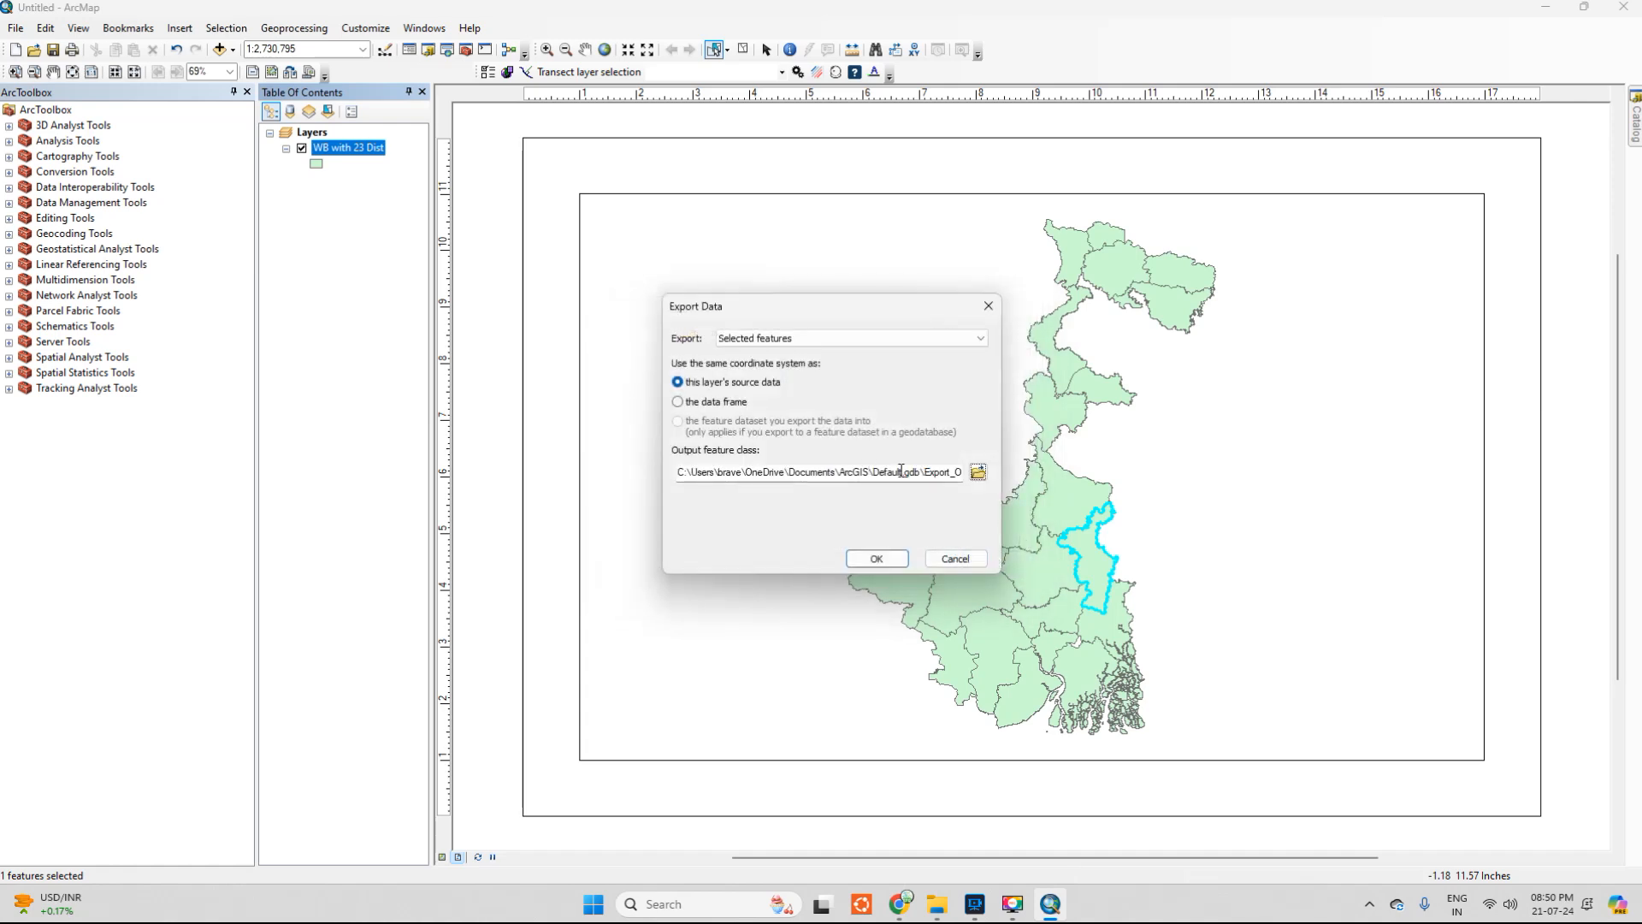
left_click_drag(902, 470, 674, 473)
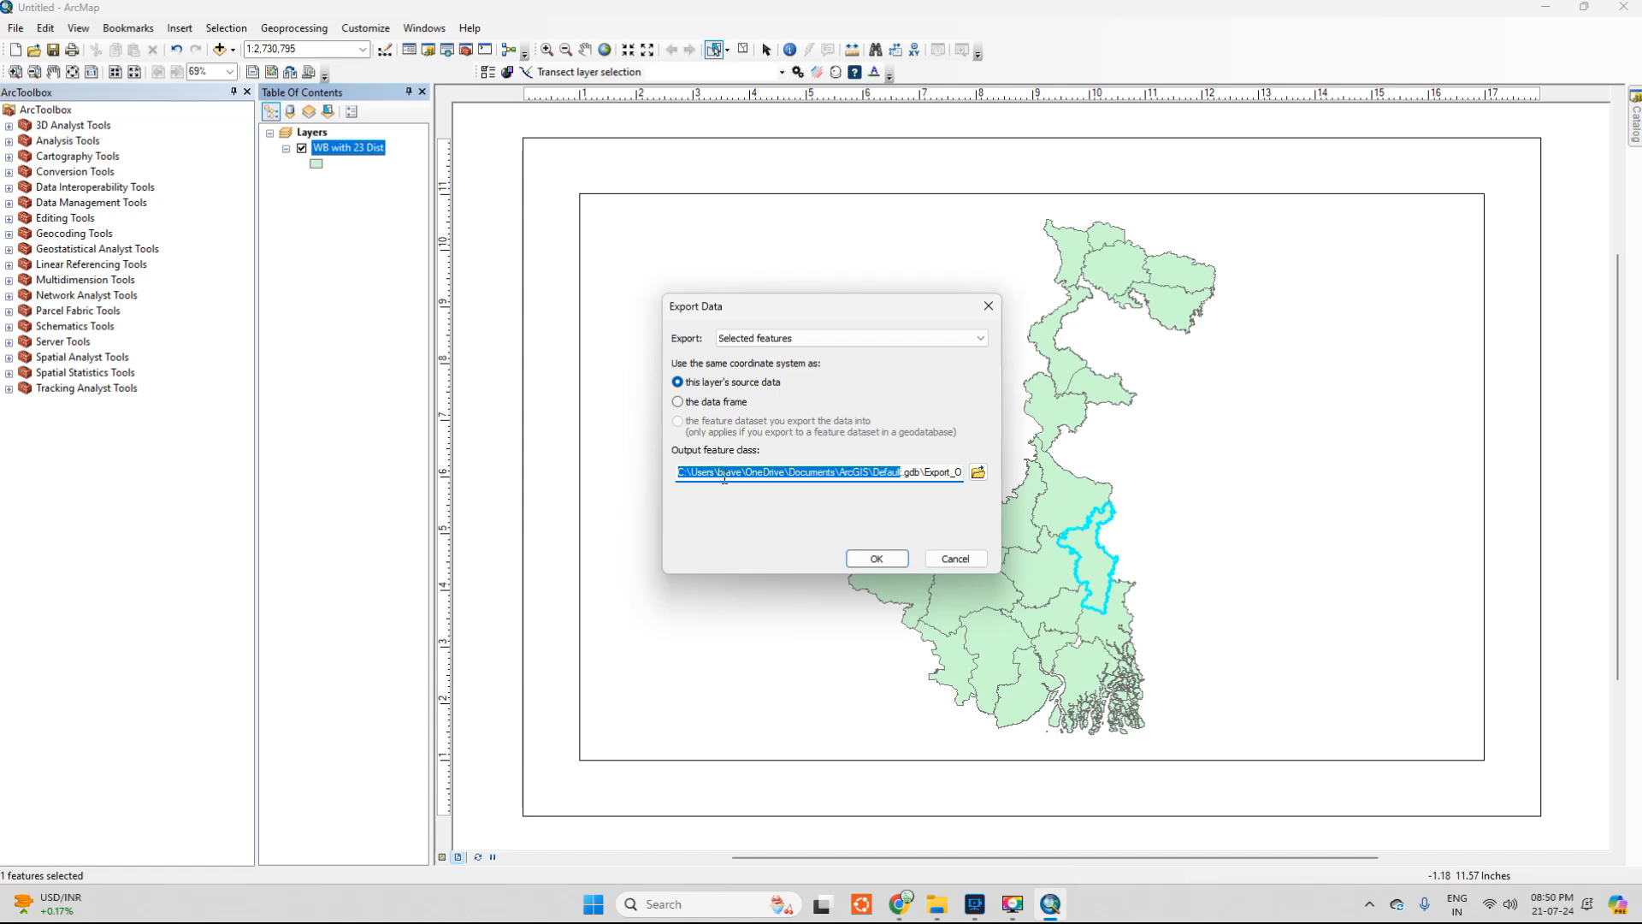
Create a new text document in the Nadia subfolder of the desktop folder Location Map of Nadia Dist
key("super+d")
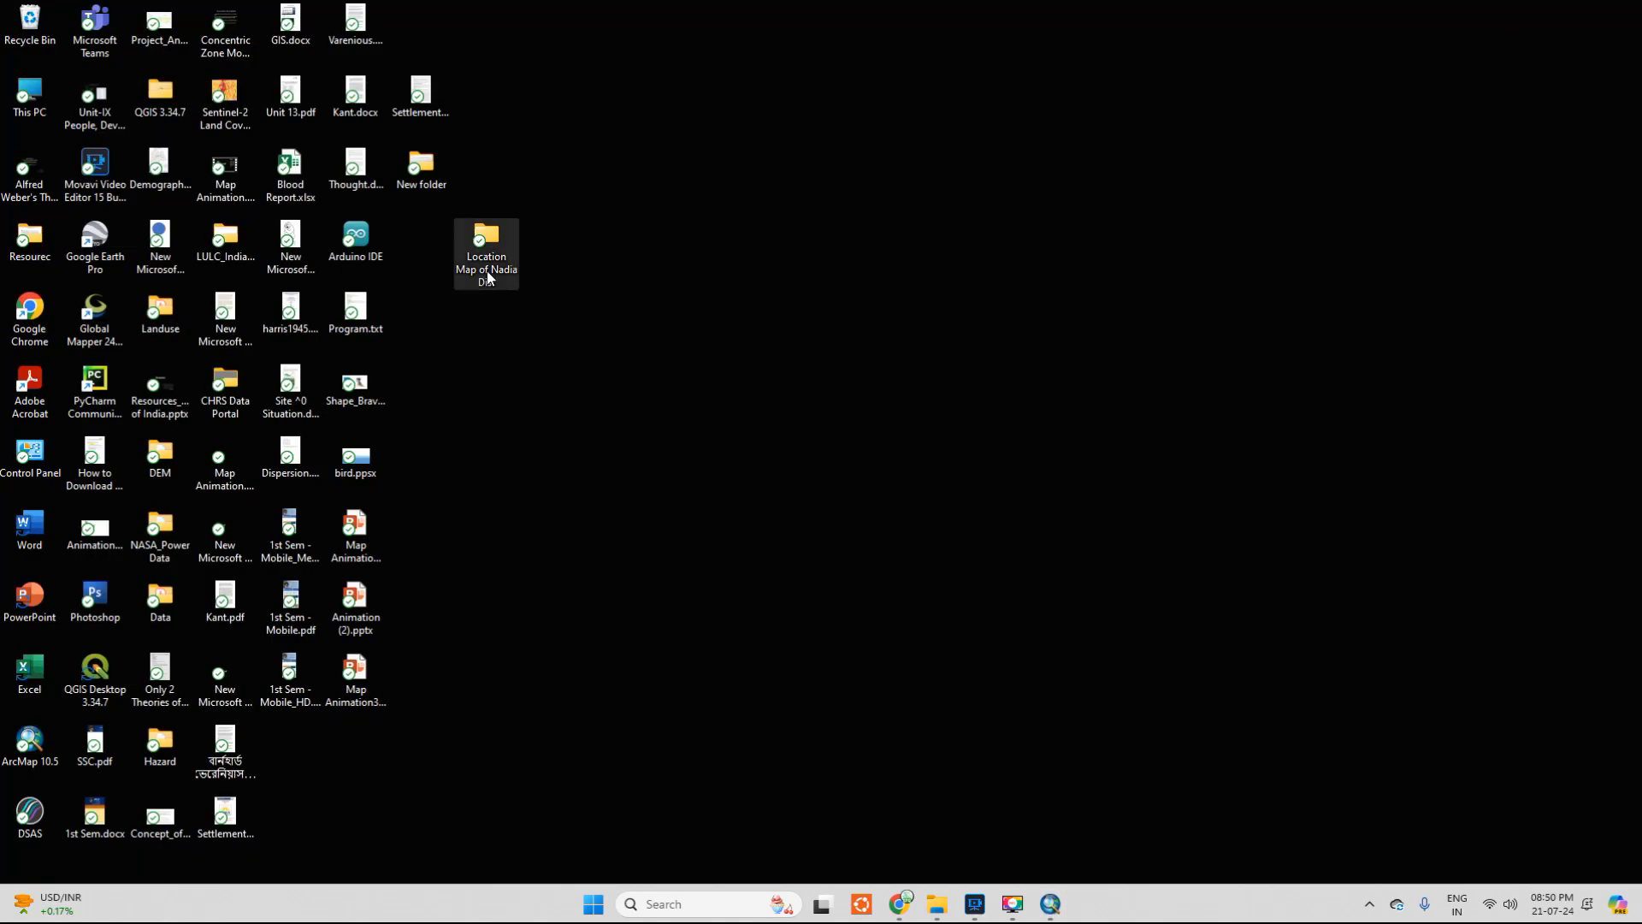
double_click(486, 240)
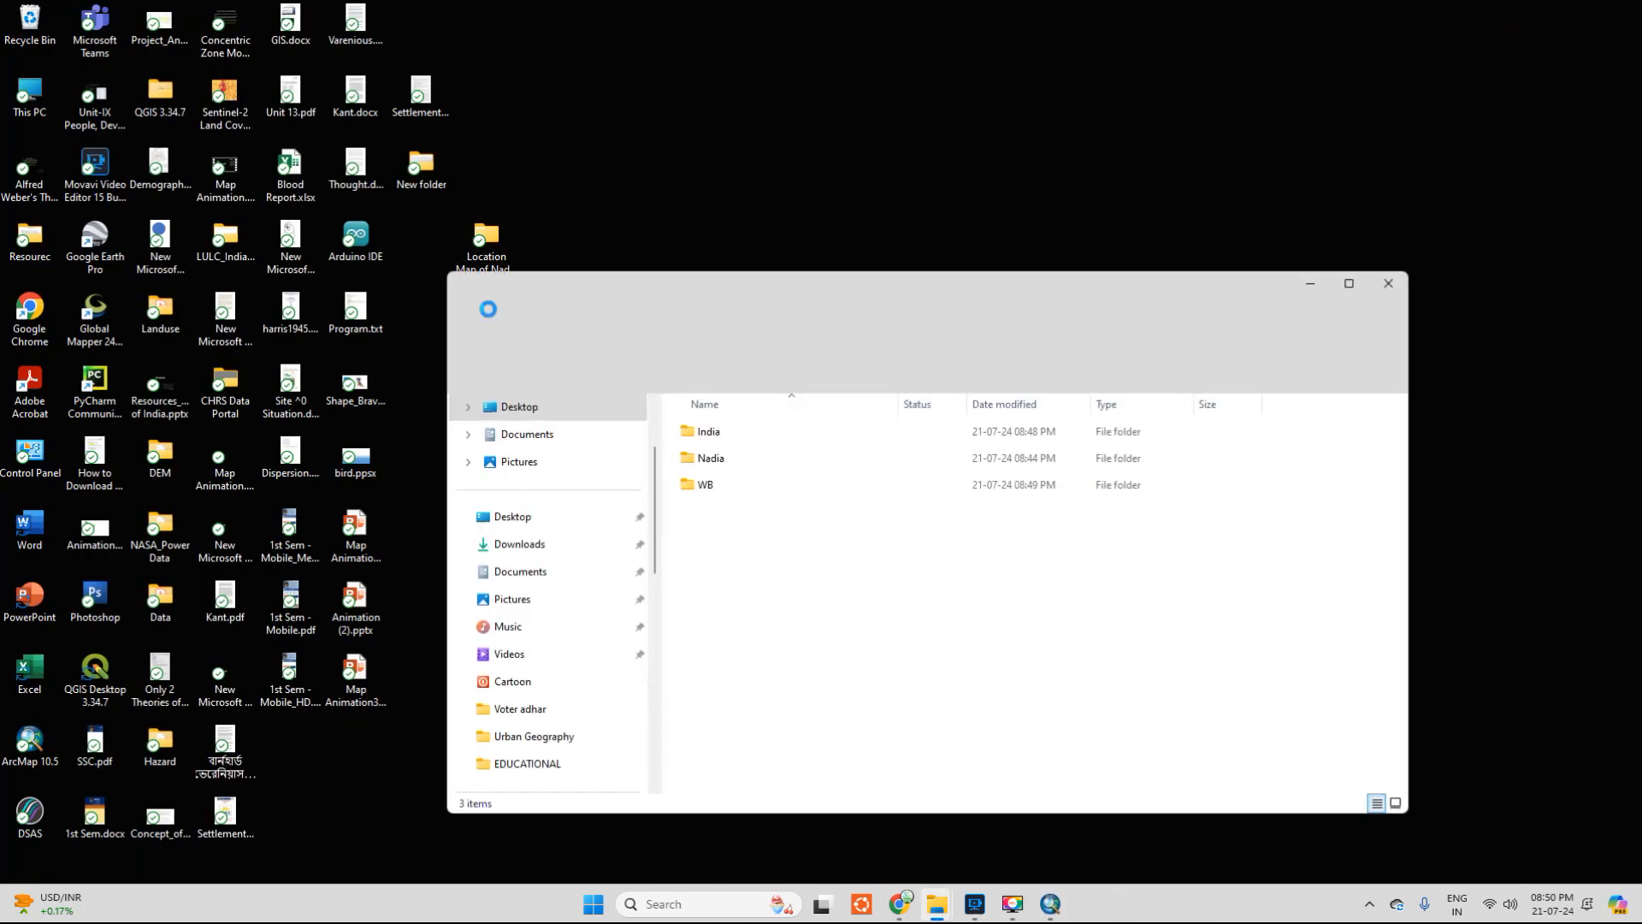
double_click(741, 455)
right_click(840, 518)
mouse_move(941, 691)
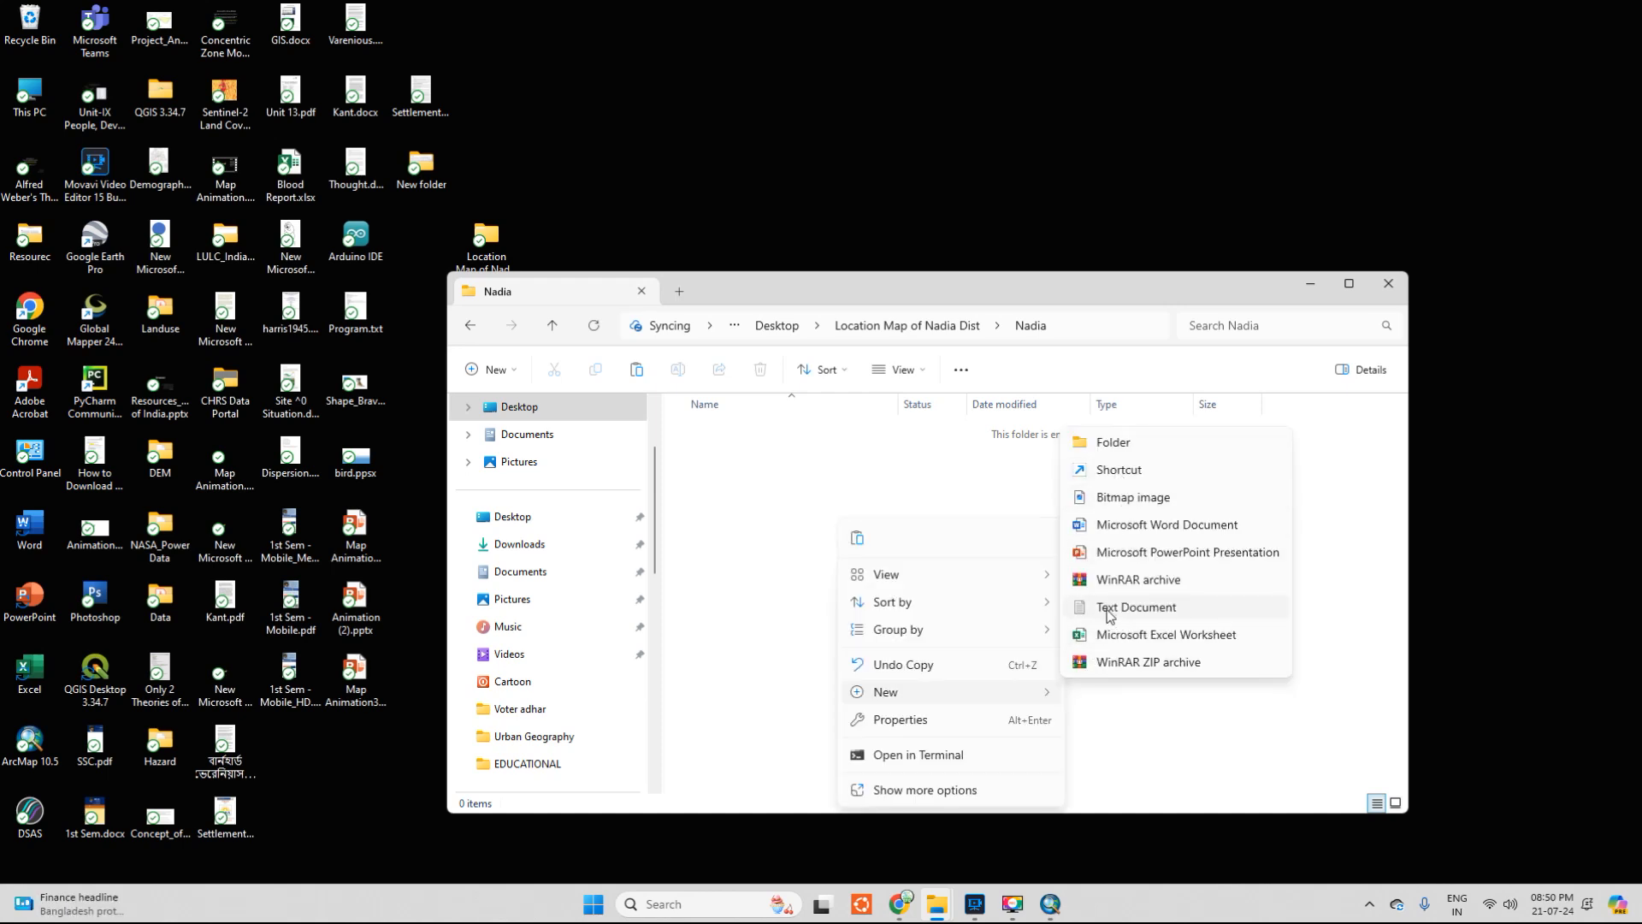
left_click(889, 610)
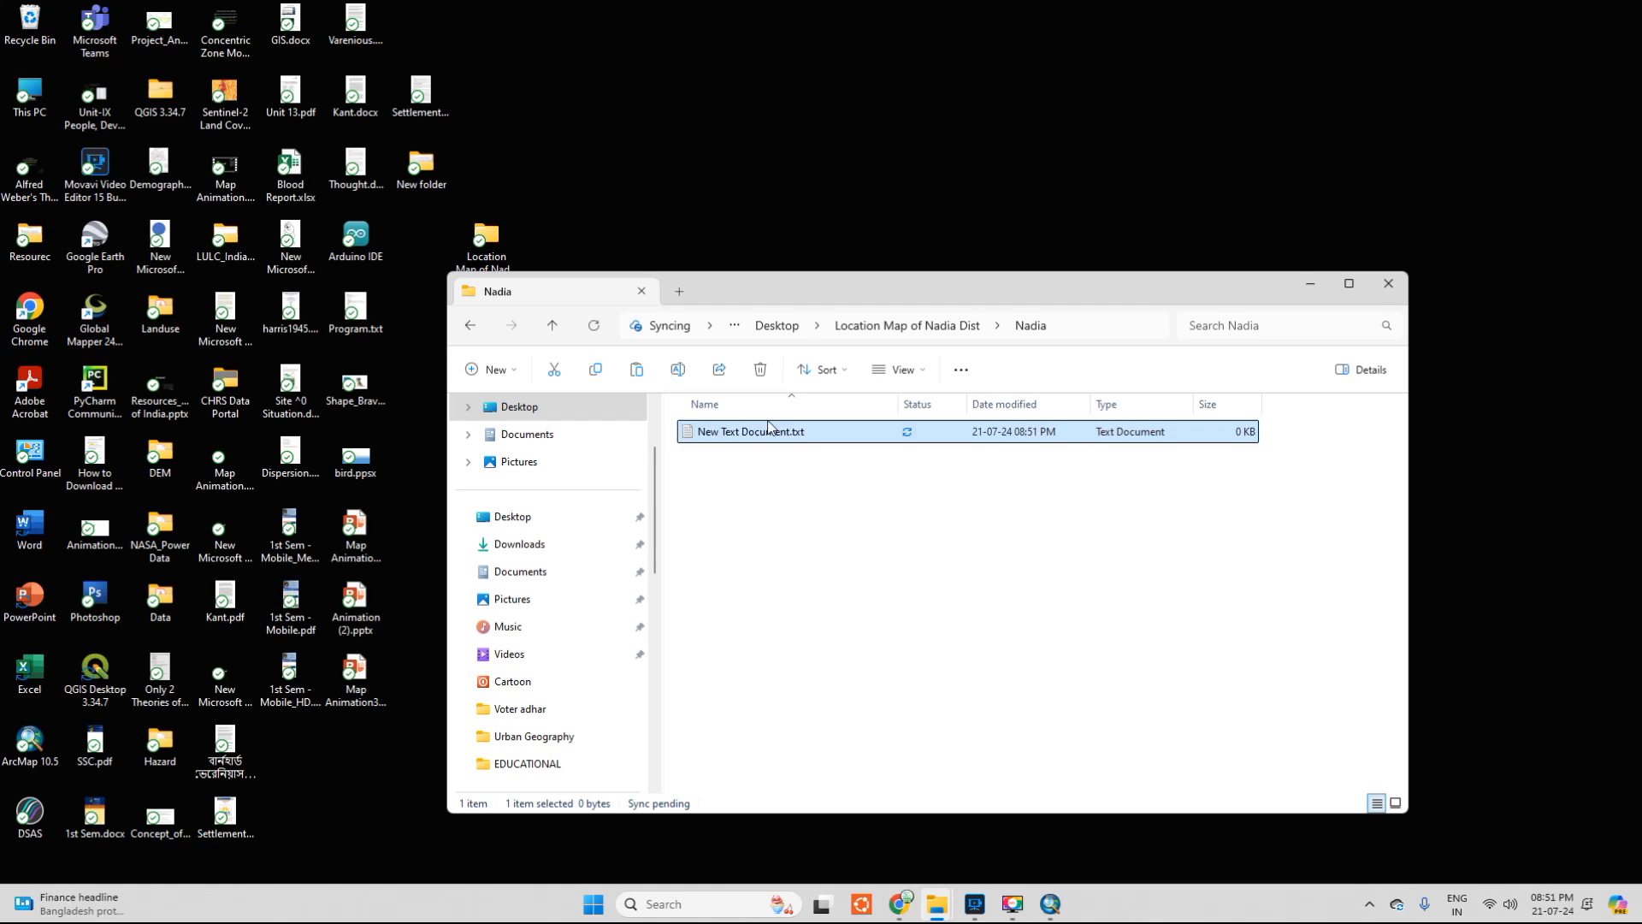
Copy the Nadia folder path from the new text document's properties, close the folder and switch back to ArcMap
double_click(796, 435)
right_click(860, 634)
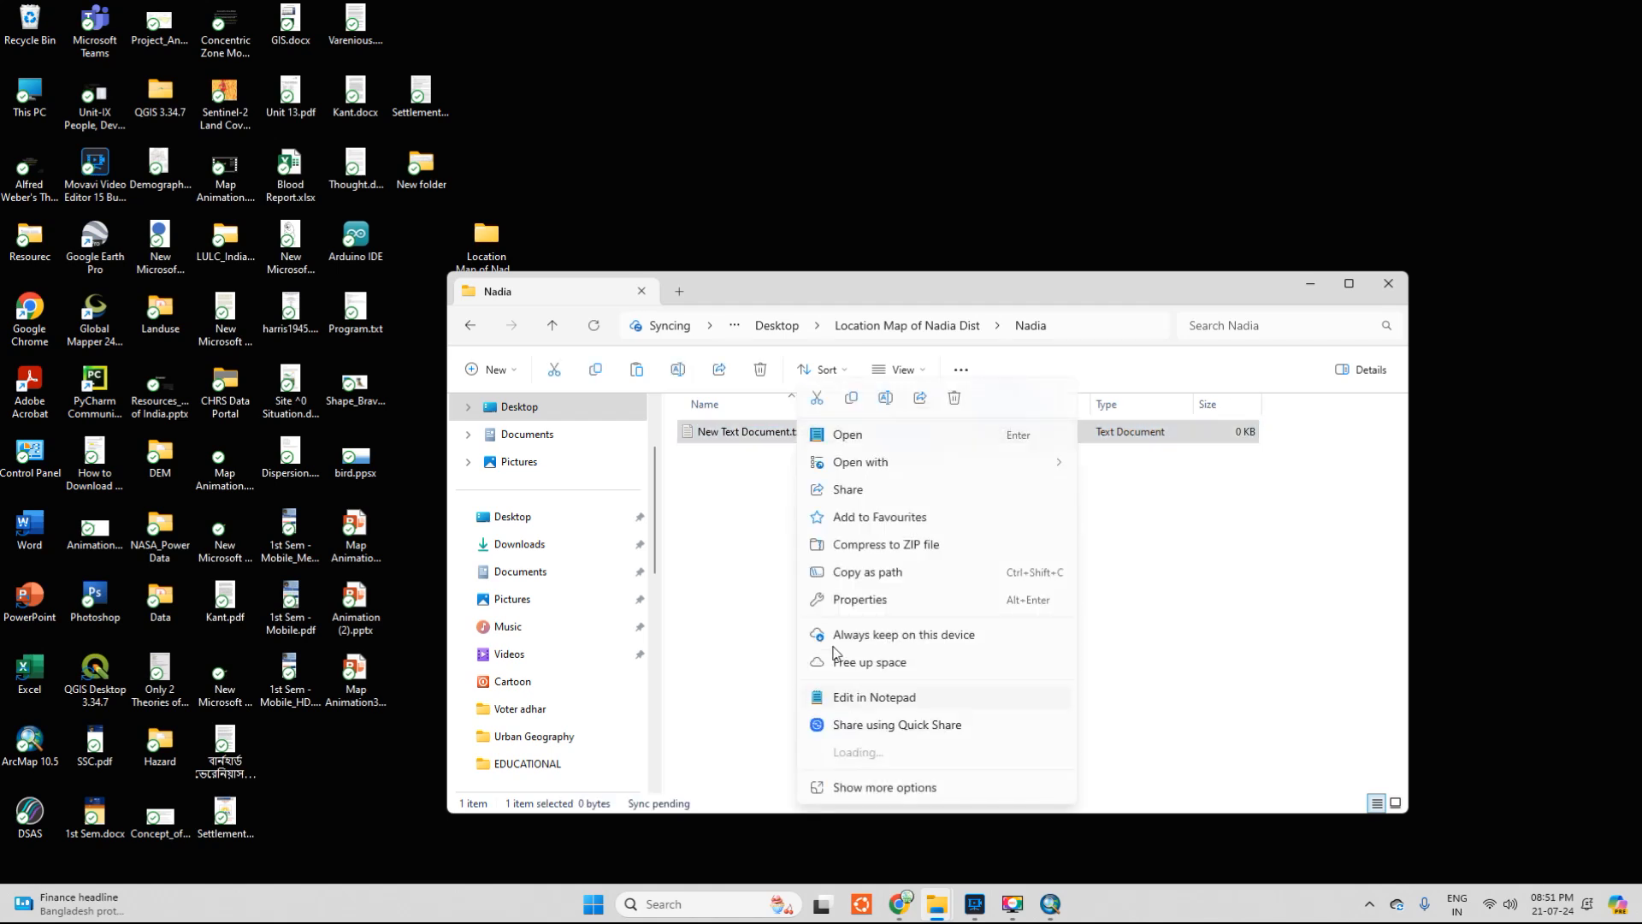
left_click(859, 598)
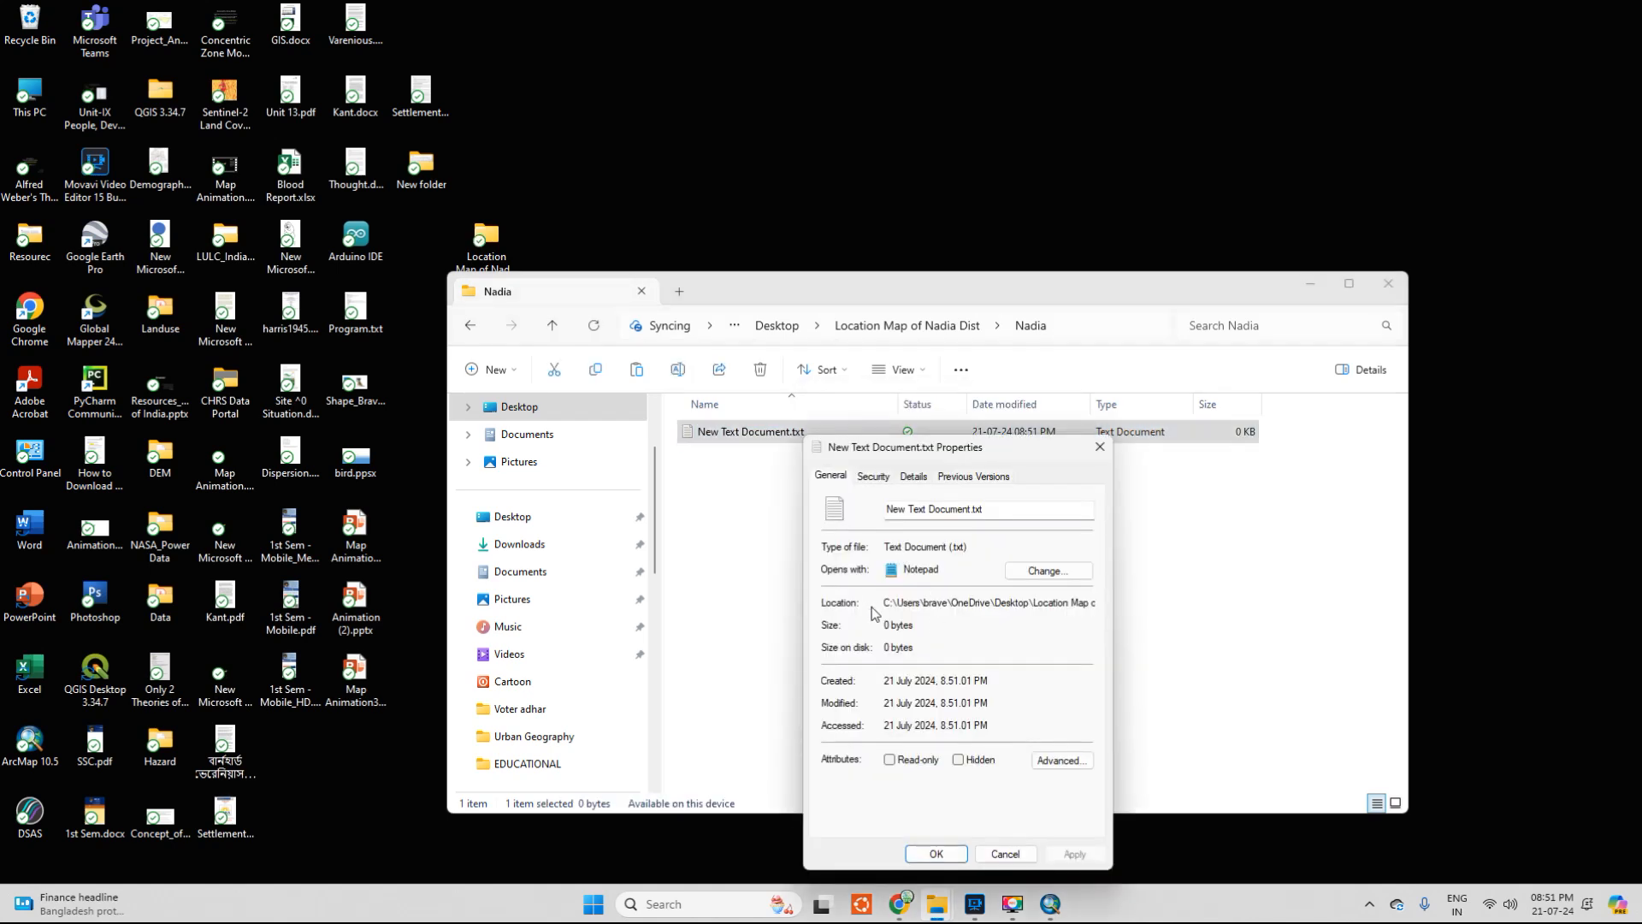
left_click_drag(886, 603, 1107, 604)
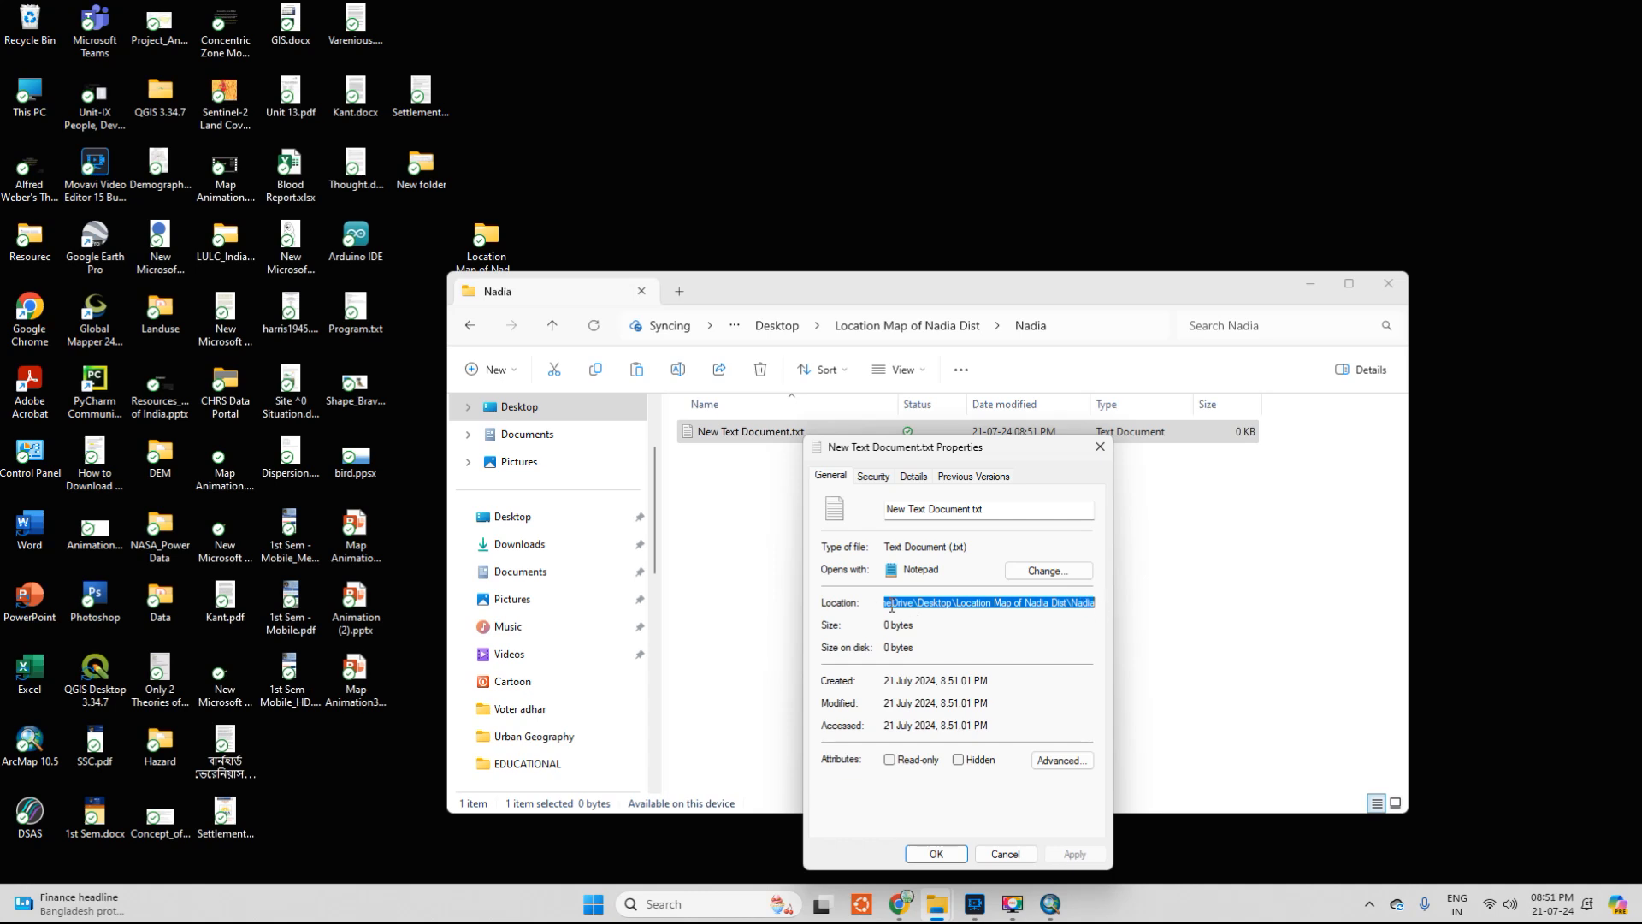
right_click(1019, 603)
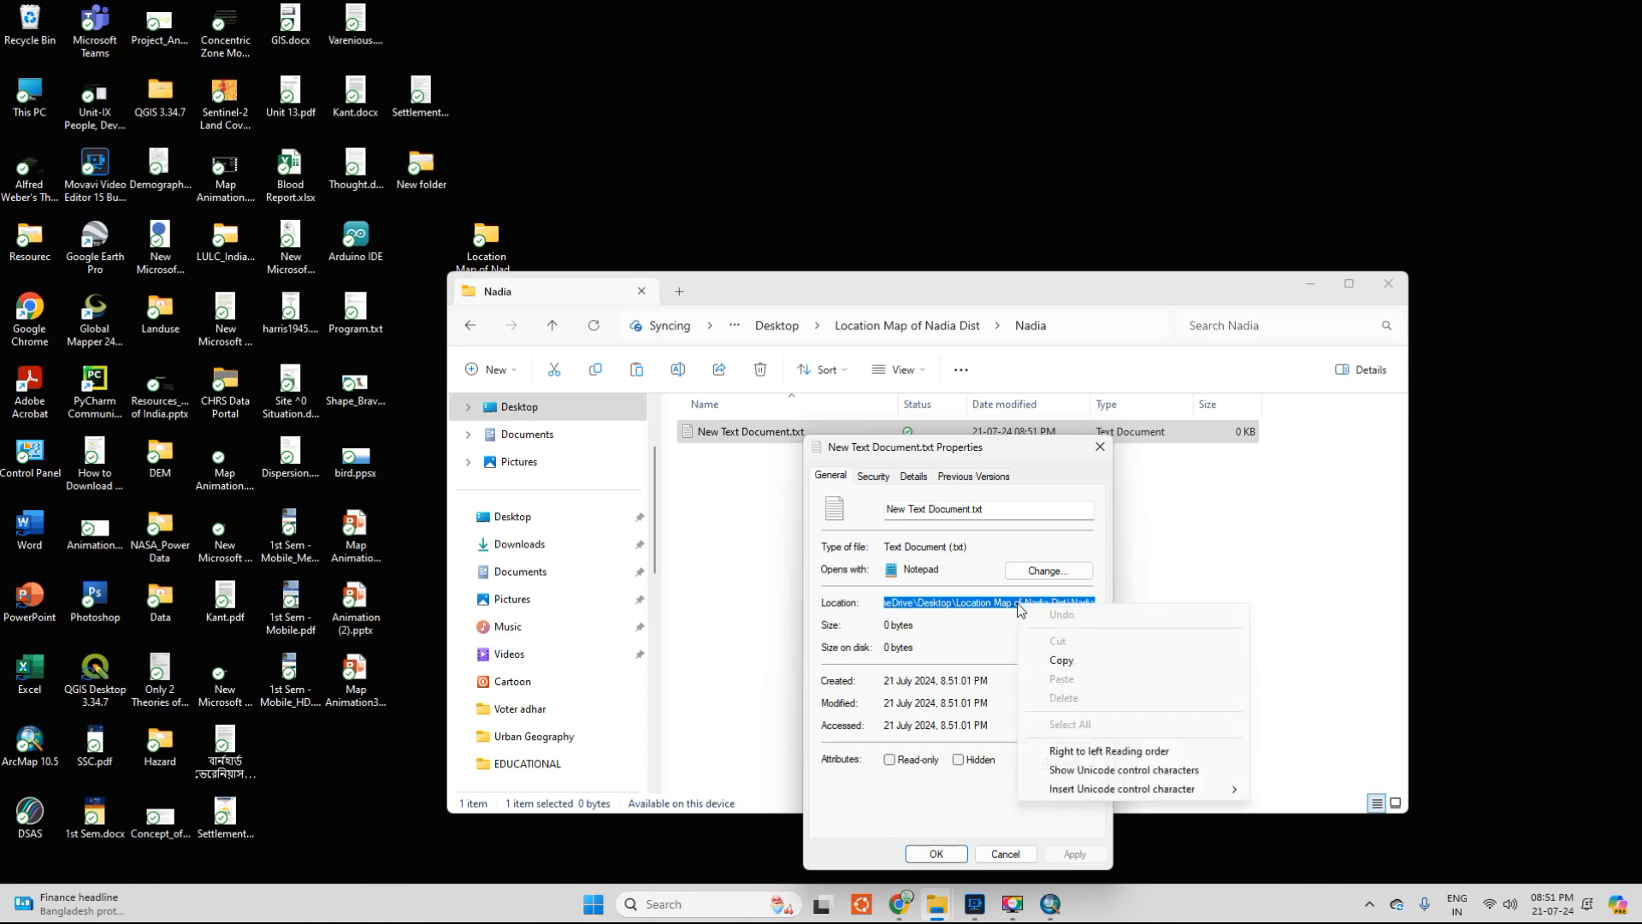
left_click(1081, 664)
left_click(1100, 447)
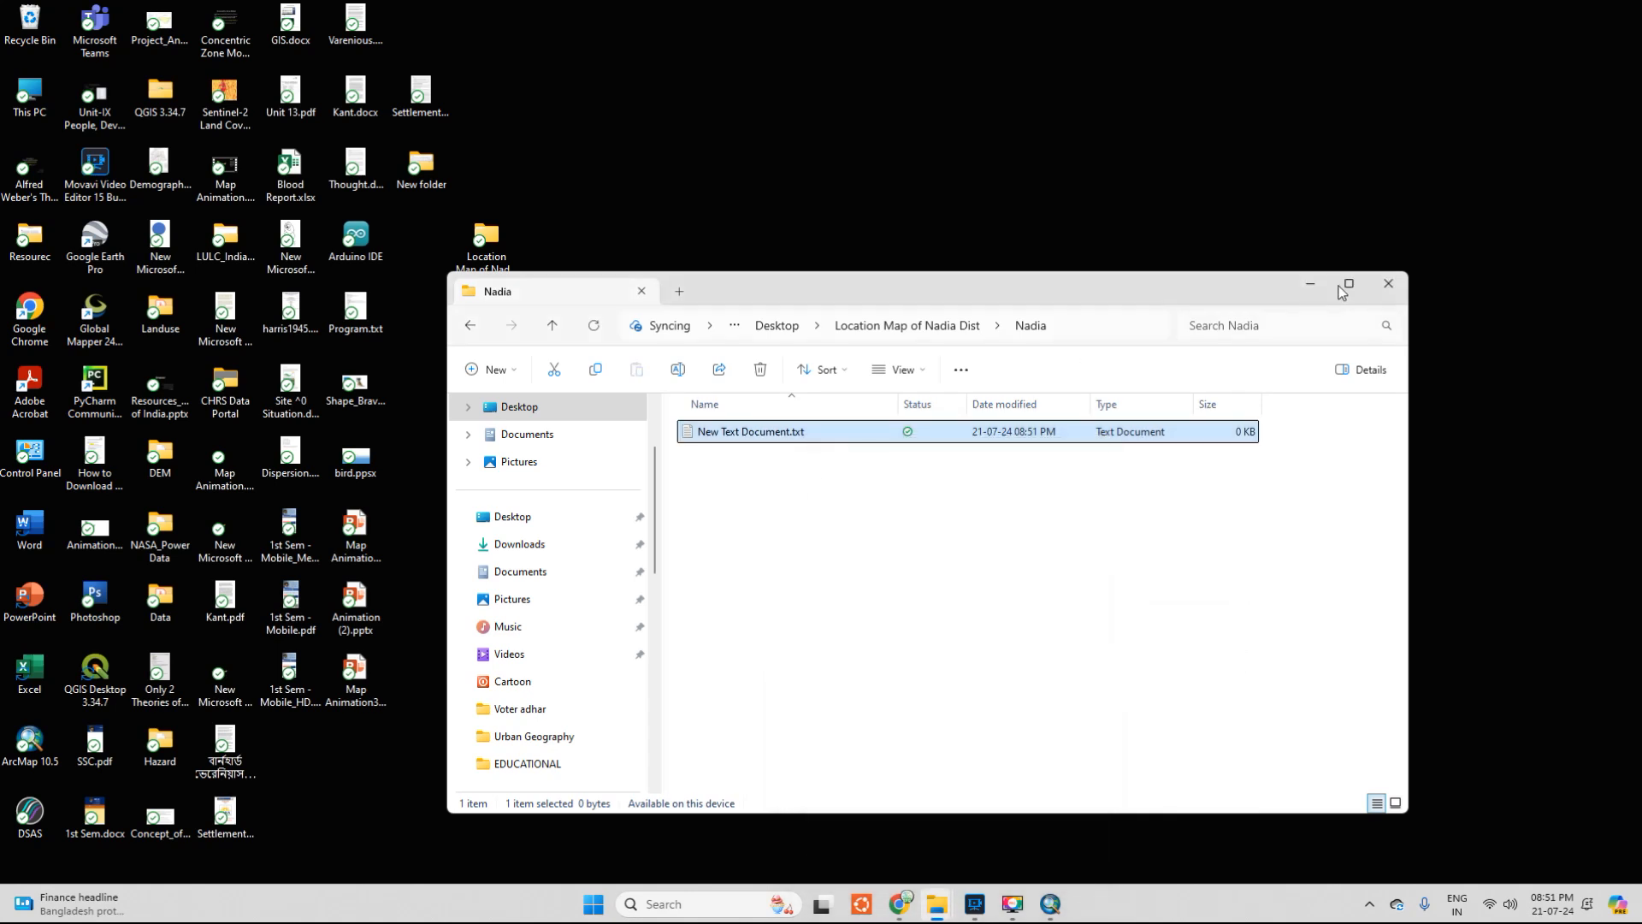
left_click(1389, 285)
left_click(1051, 904)
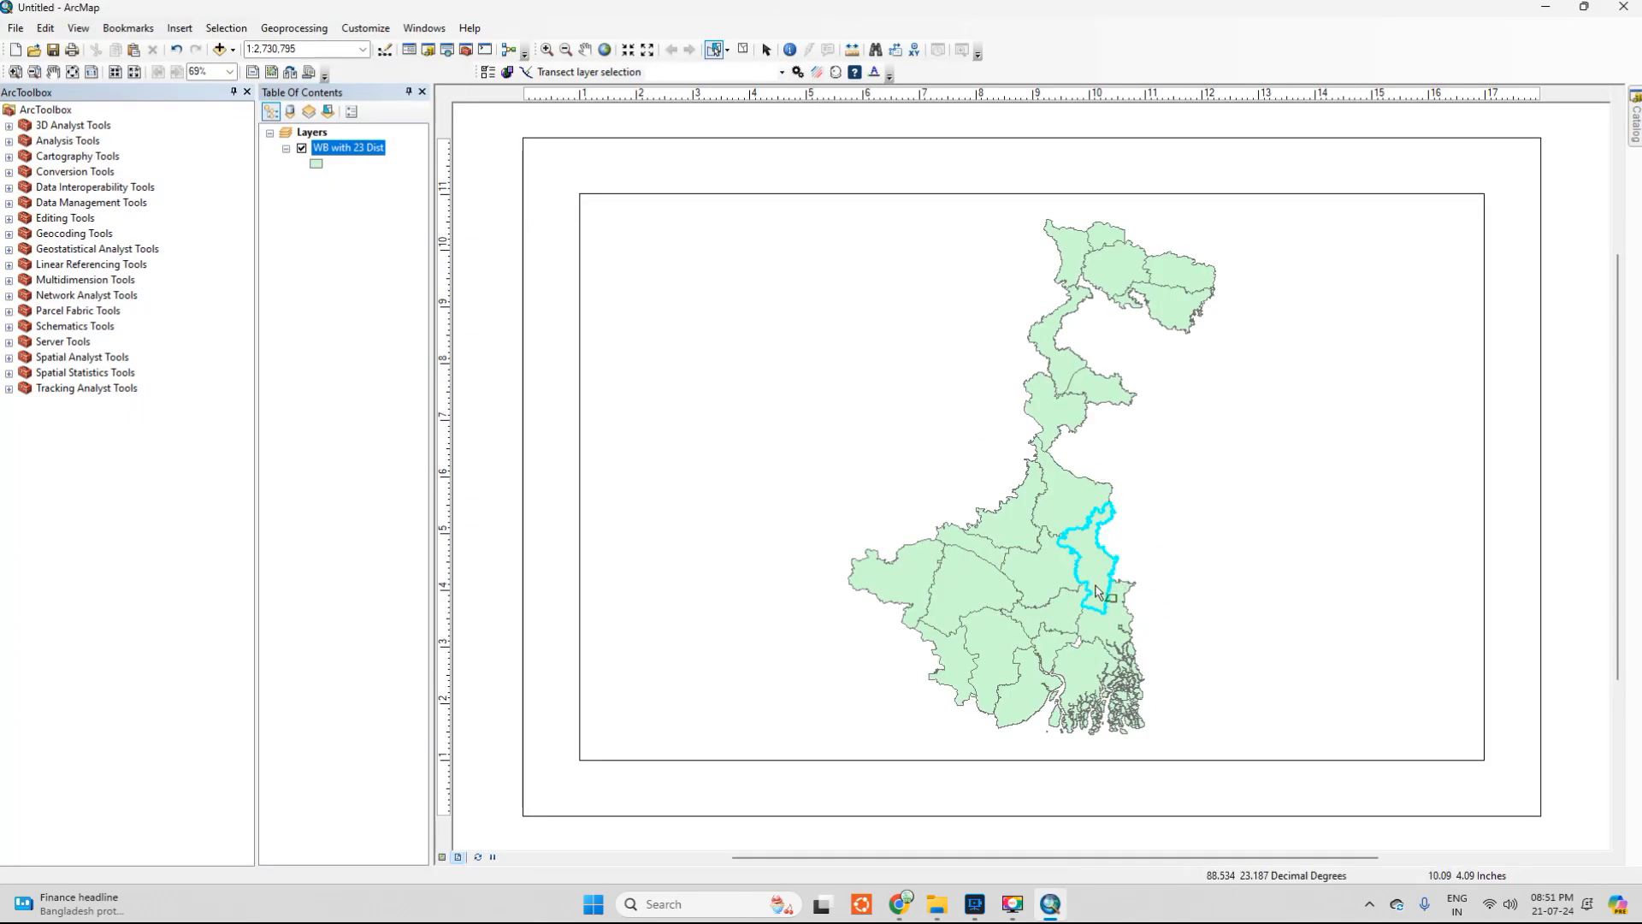
Start exporting the selected features of WB with 23 Dist and replace the default geodatabase path with the copied Nadia folder path
right_click(348, 149)
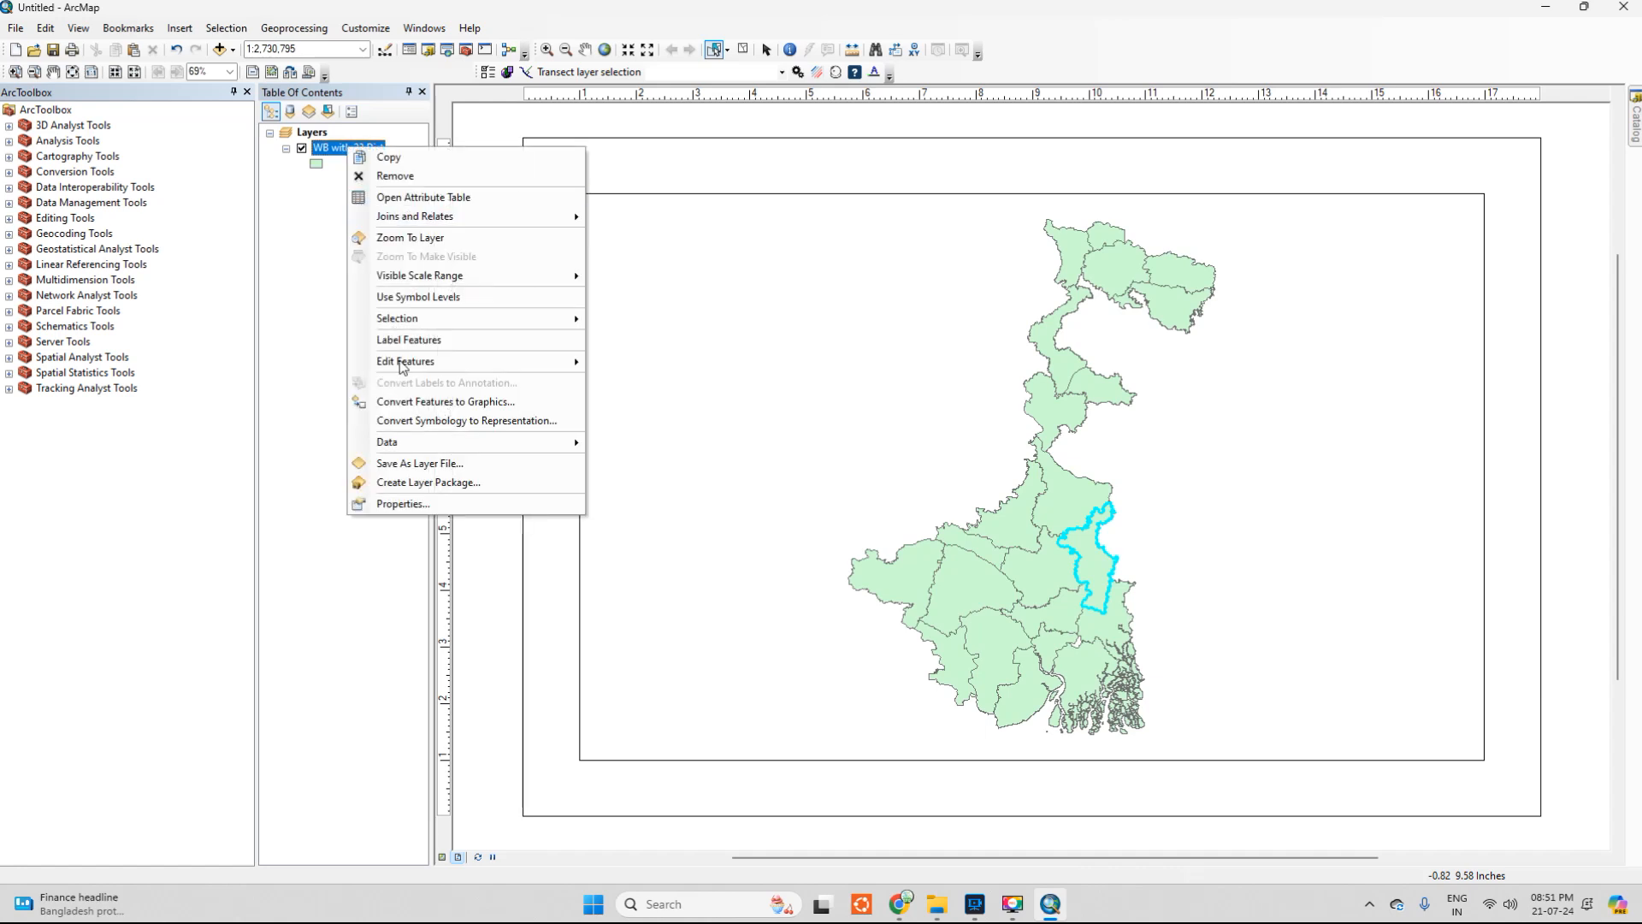
mouse_move(471, 442)
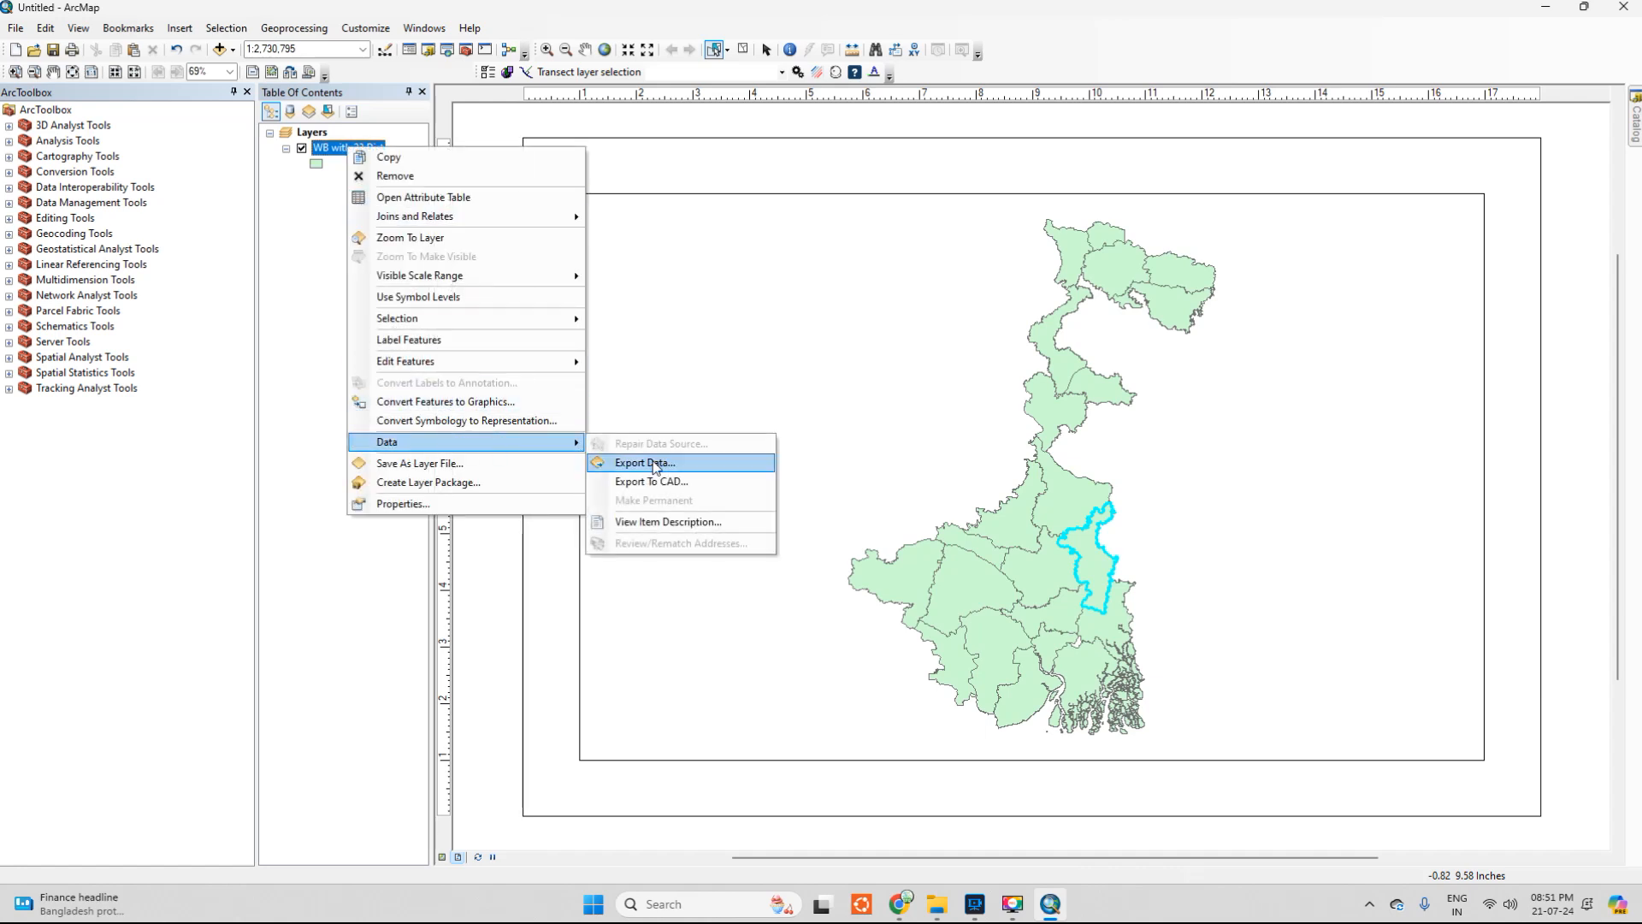
left_click(655, 462)
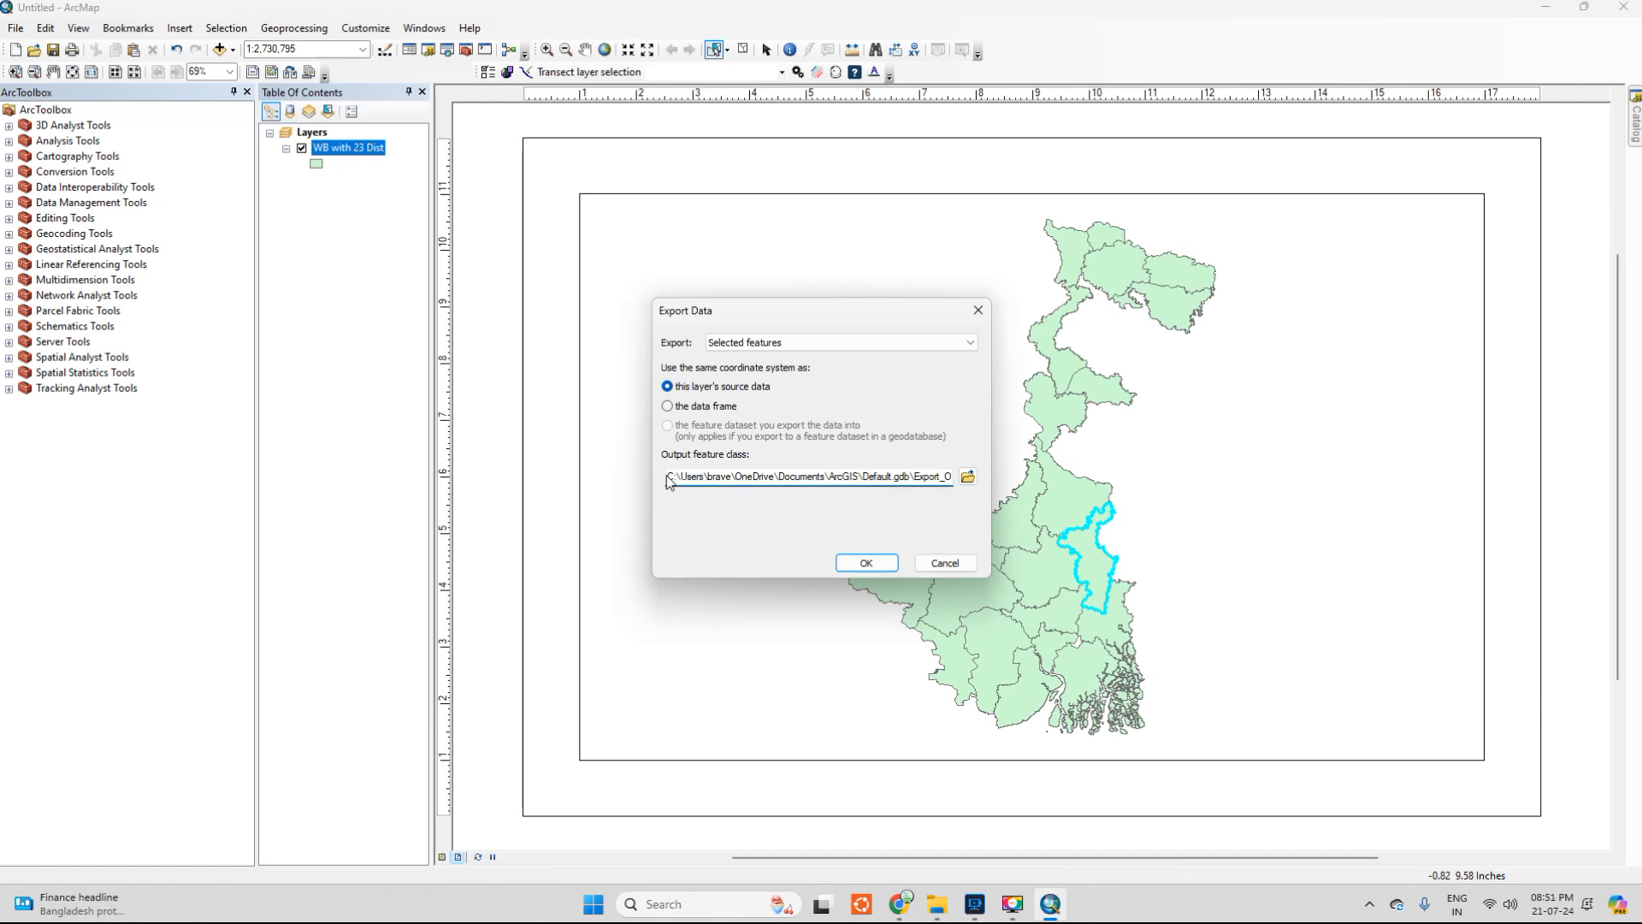
left_click_drag(668, 477, 890, 479)
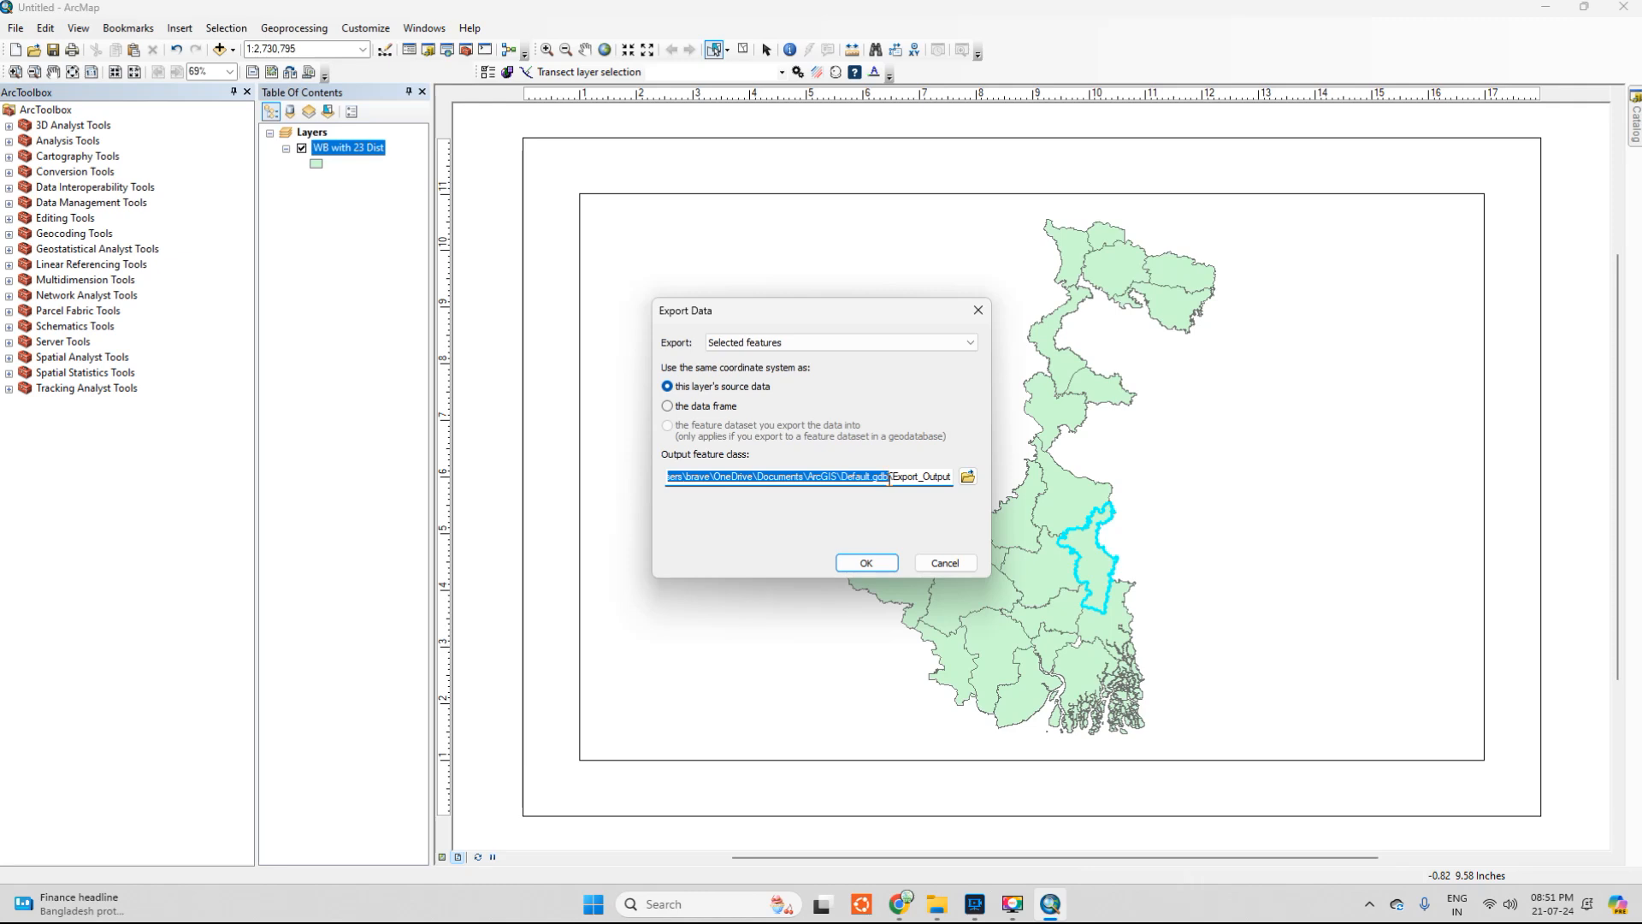
right_click(890, 479)
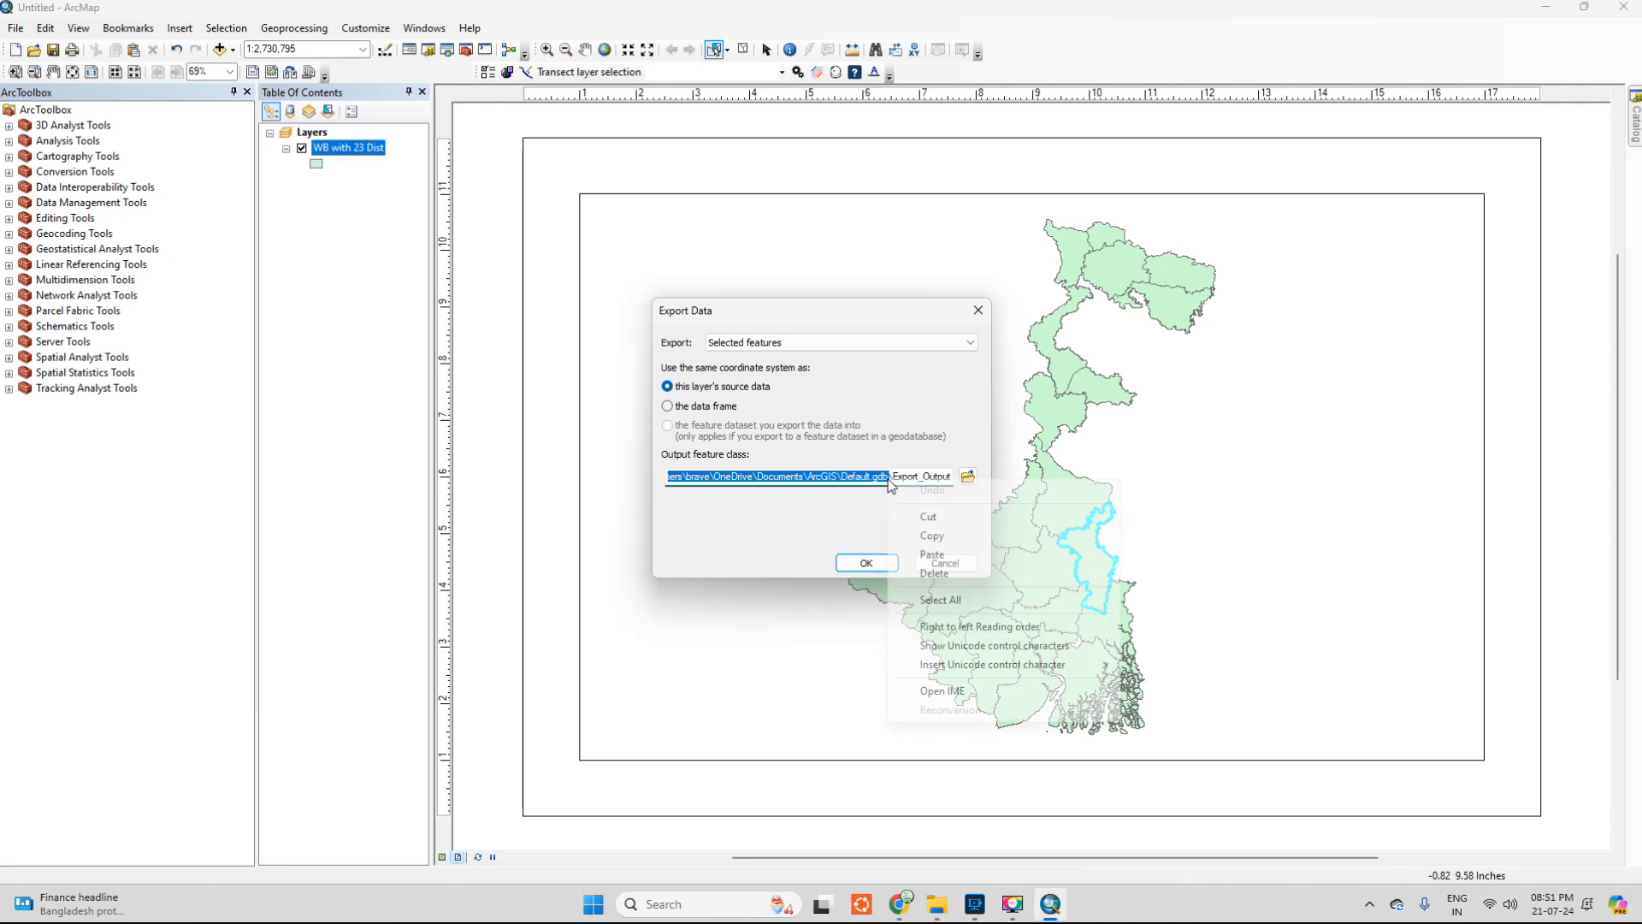
left_click(931, 555)
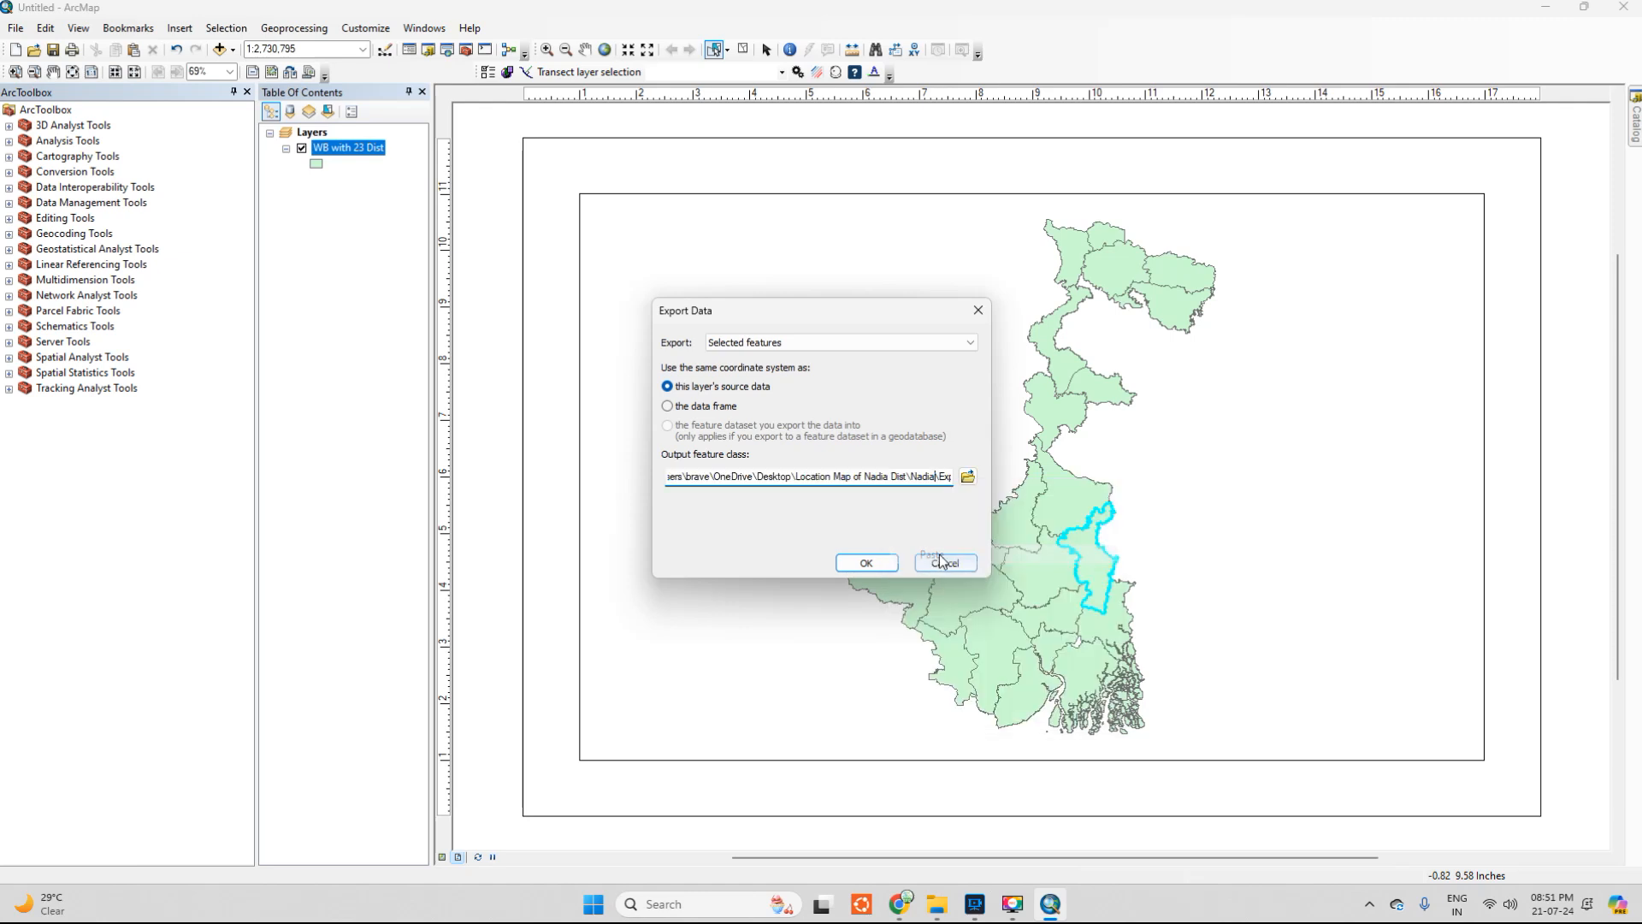
Export the selected district as Nadia.shp, add it to the map as a layer and turn off the WB with 23 Dist layer
left_click_drag(939, 476, 967, 486)
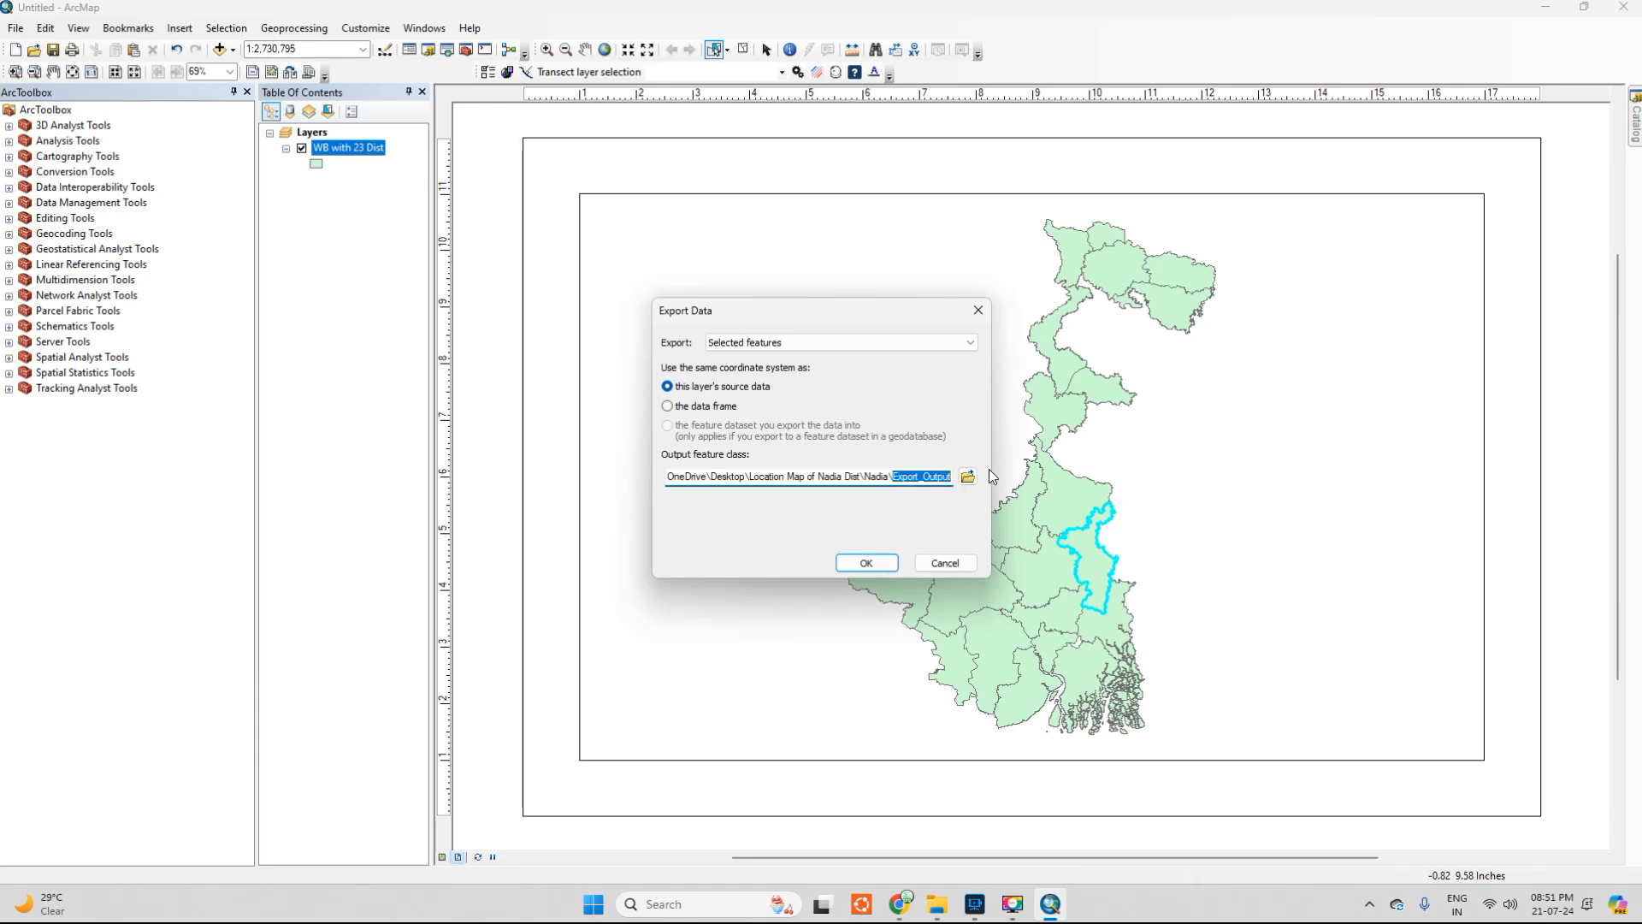
type("Nadia")
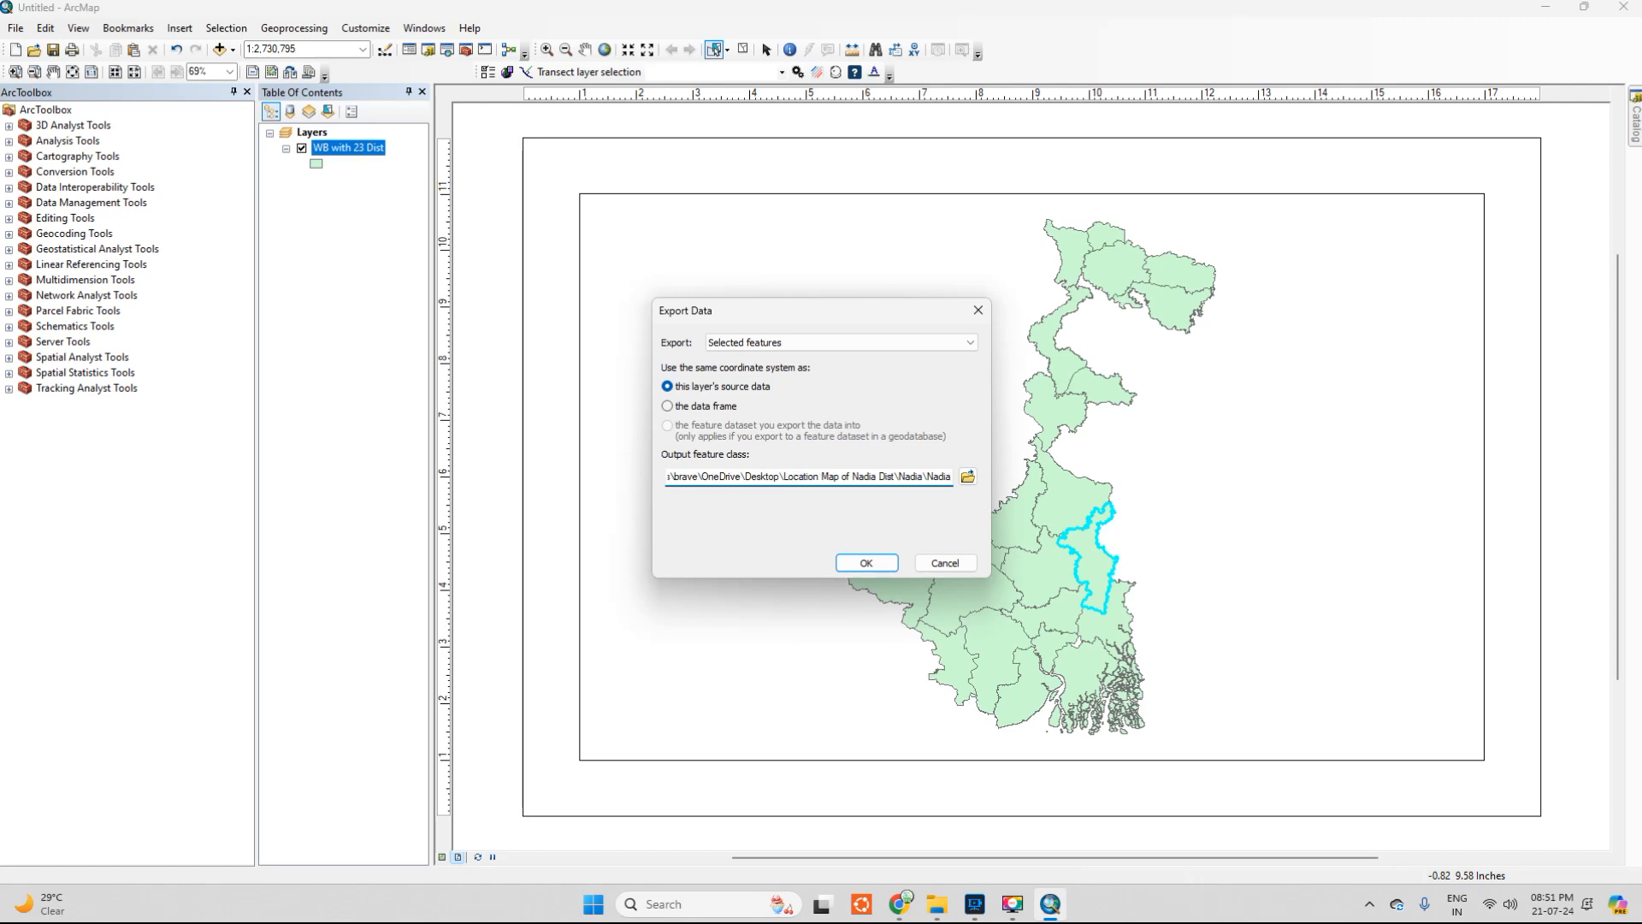
type(".sph")
left_click_drag(906, 476, 872, 562)
left_click(872, 562)
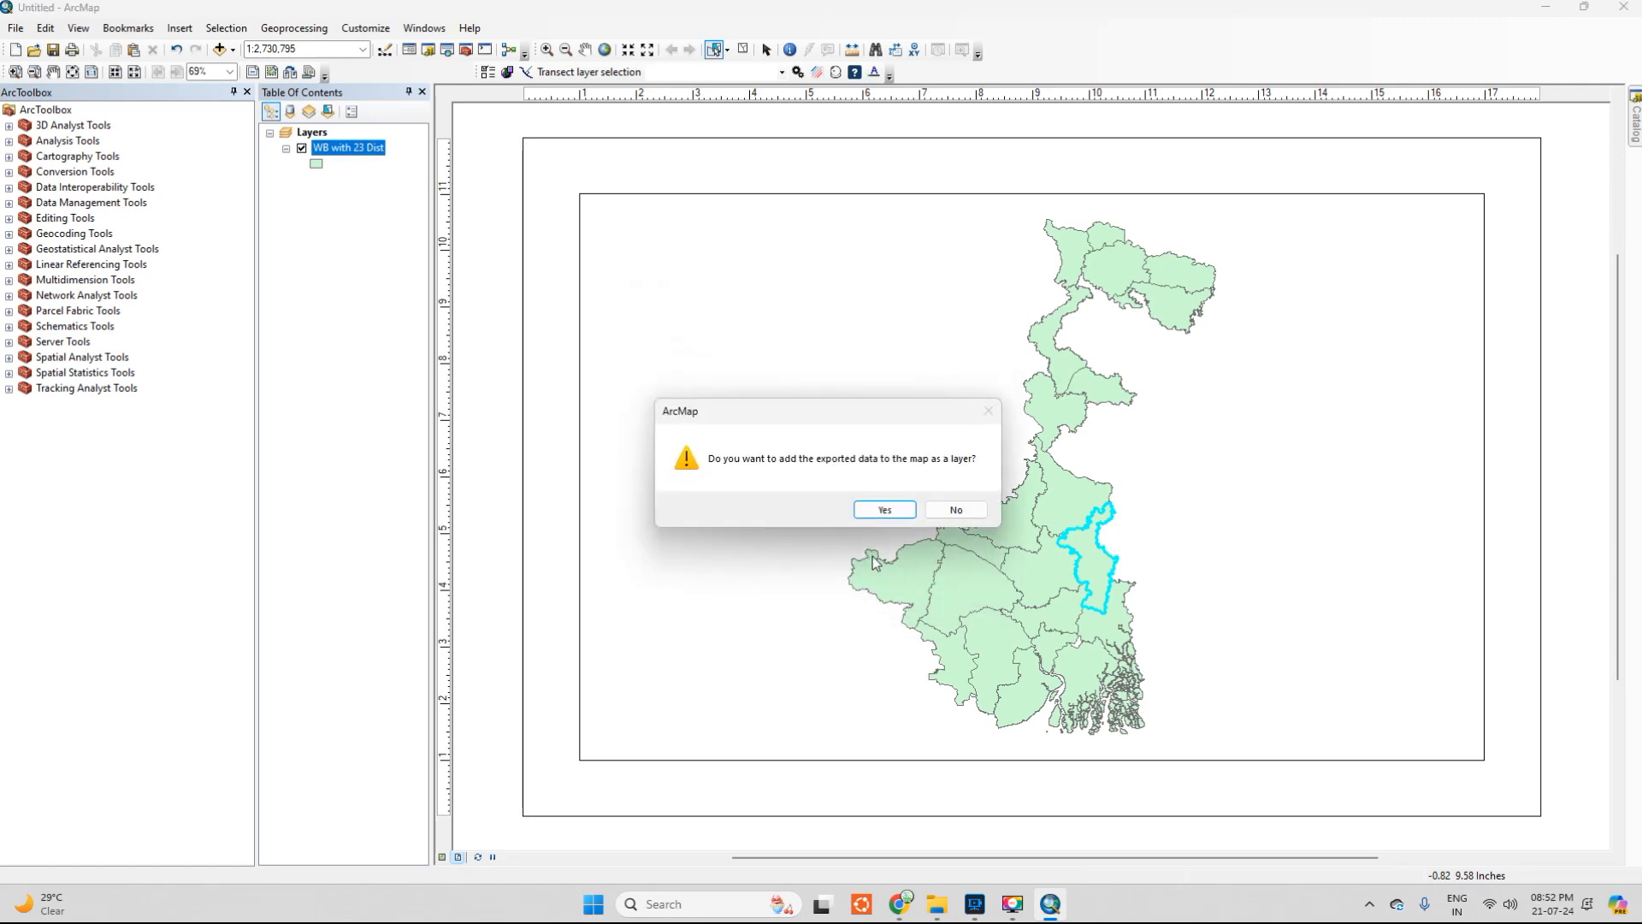
left_click(881, 509)
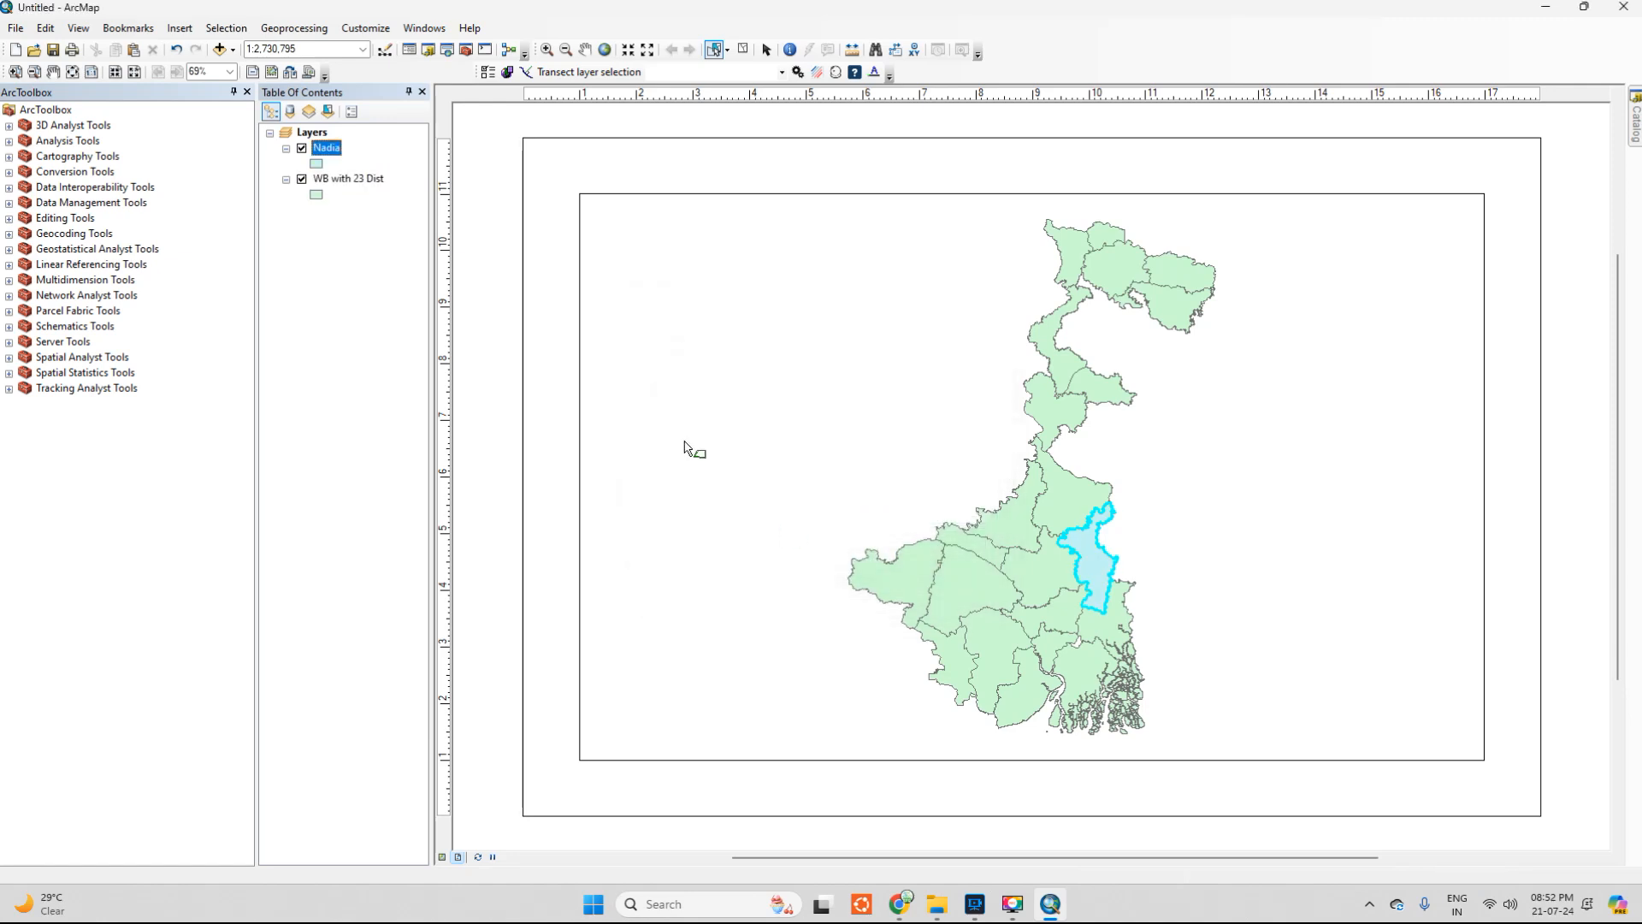
left_click(302, 178)
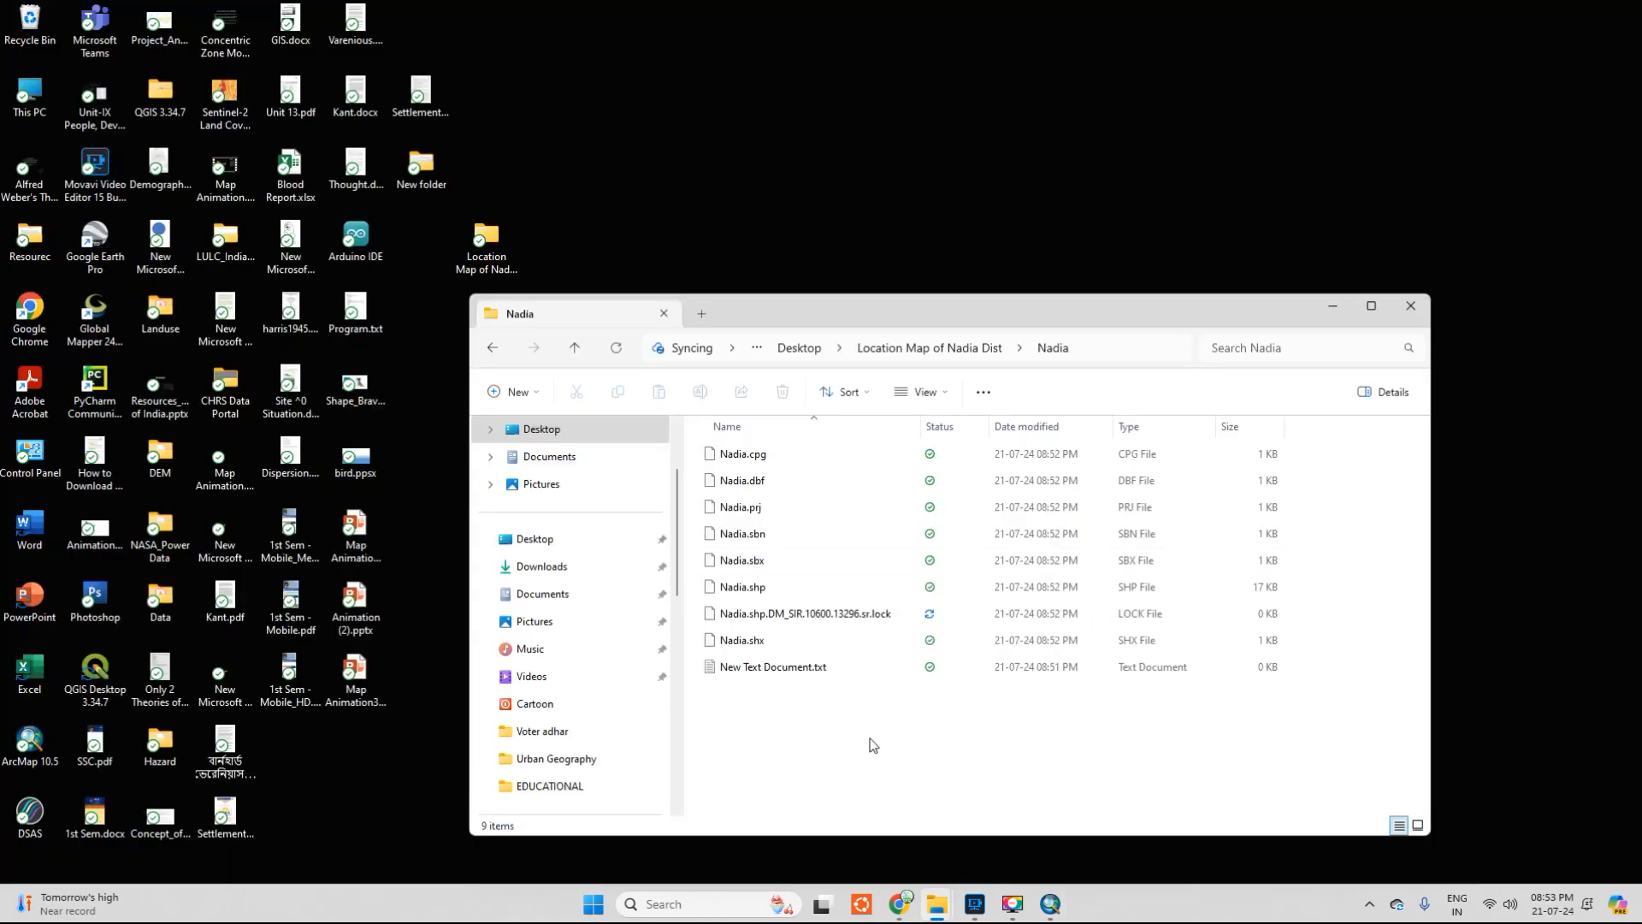
Switch back to ArcMap and create a new map document from the ARCH B Landscape template, discarding the current one's changes
left_click(616, 338)
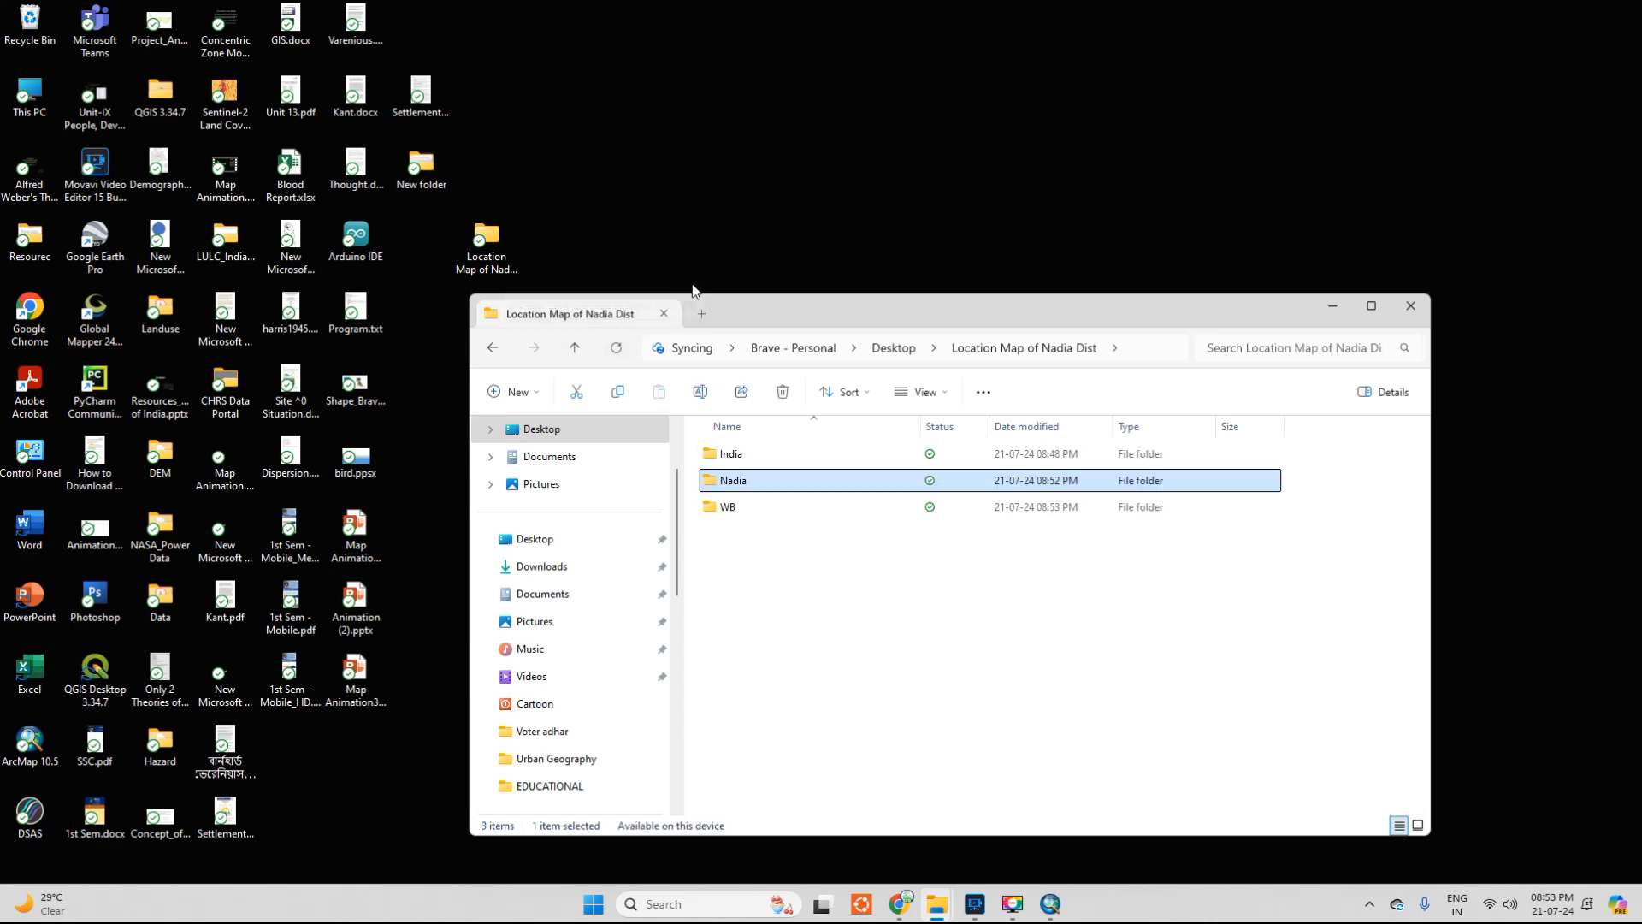
left_click(1050, 905)
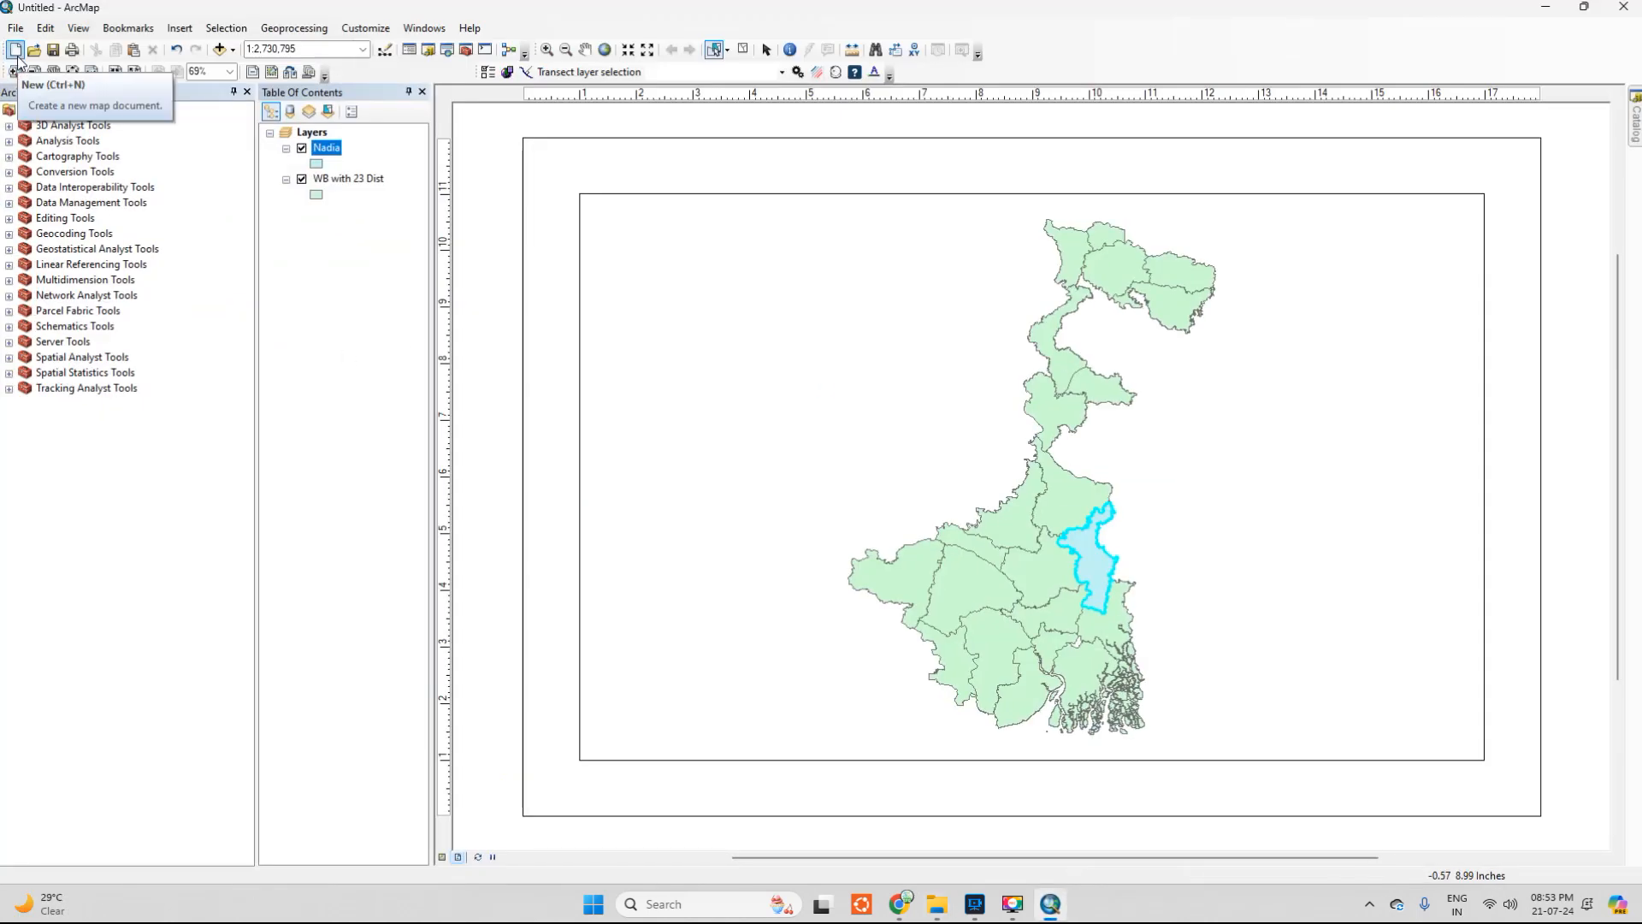
left_click(16, 51)
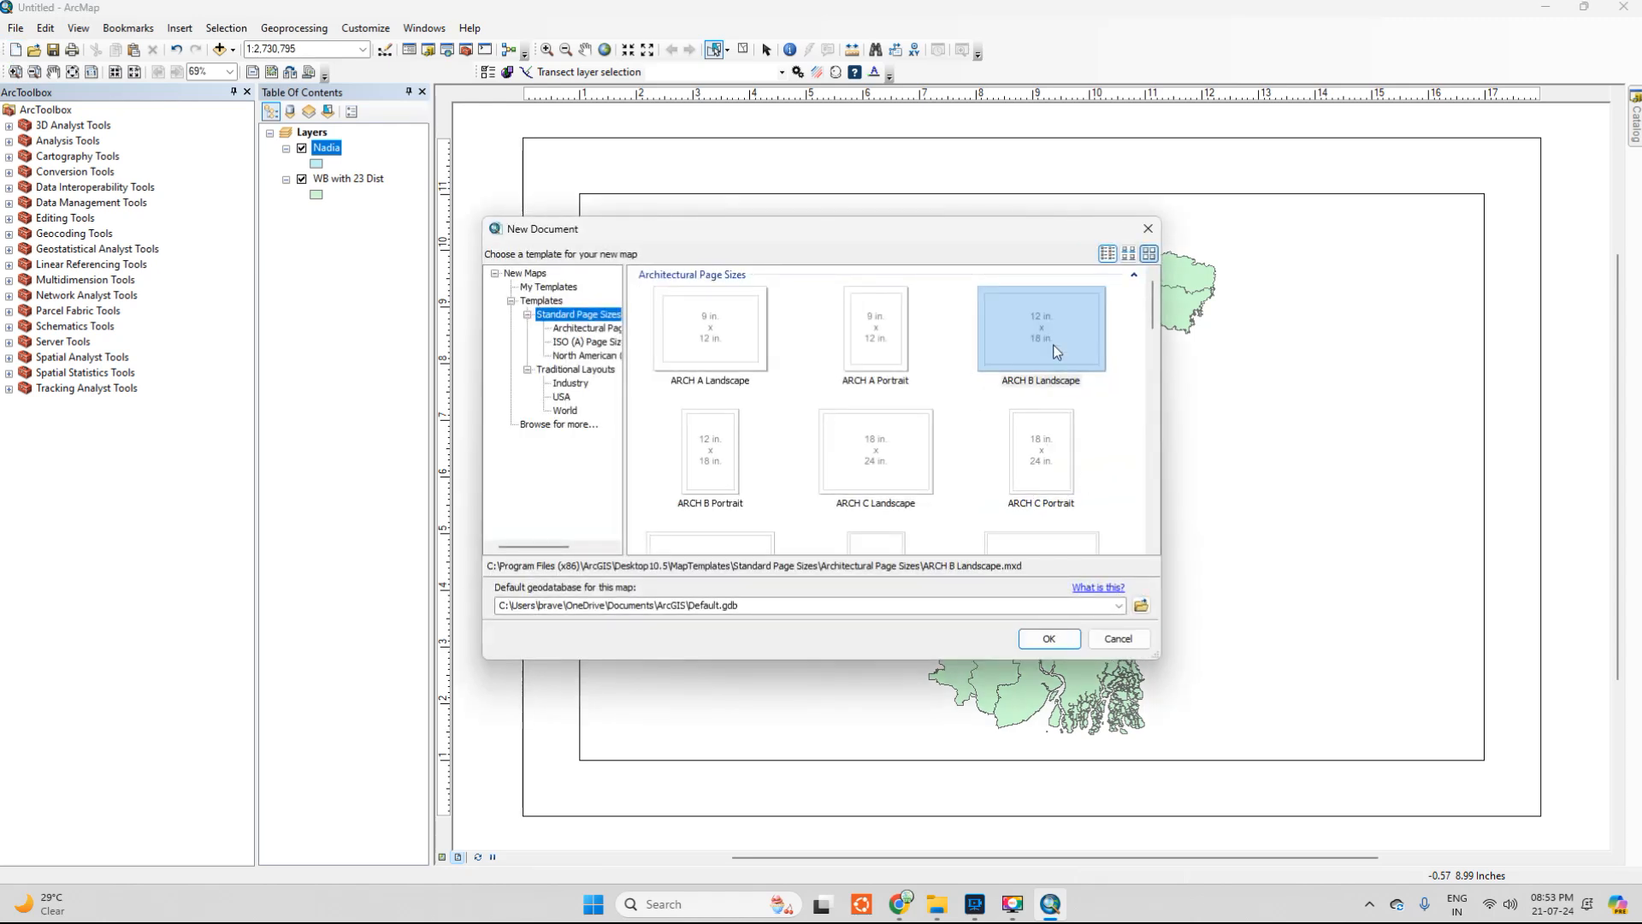
left_click(1048, 638)
left_click(825, 485)
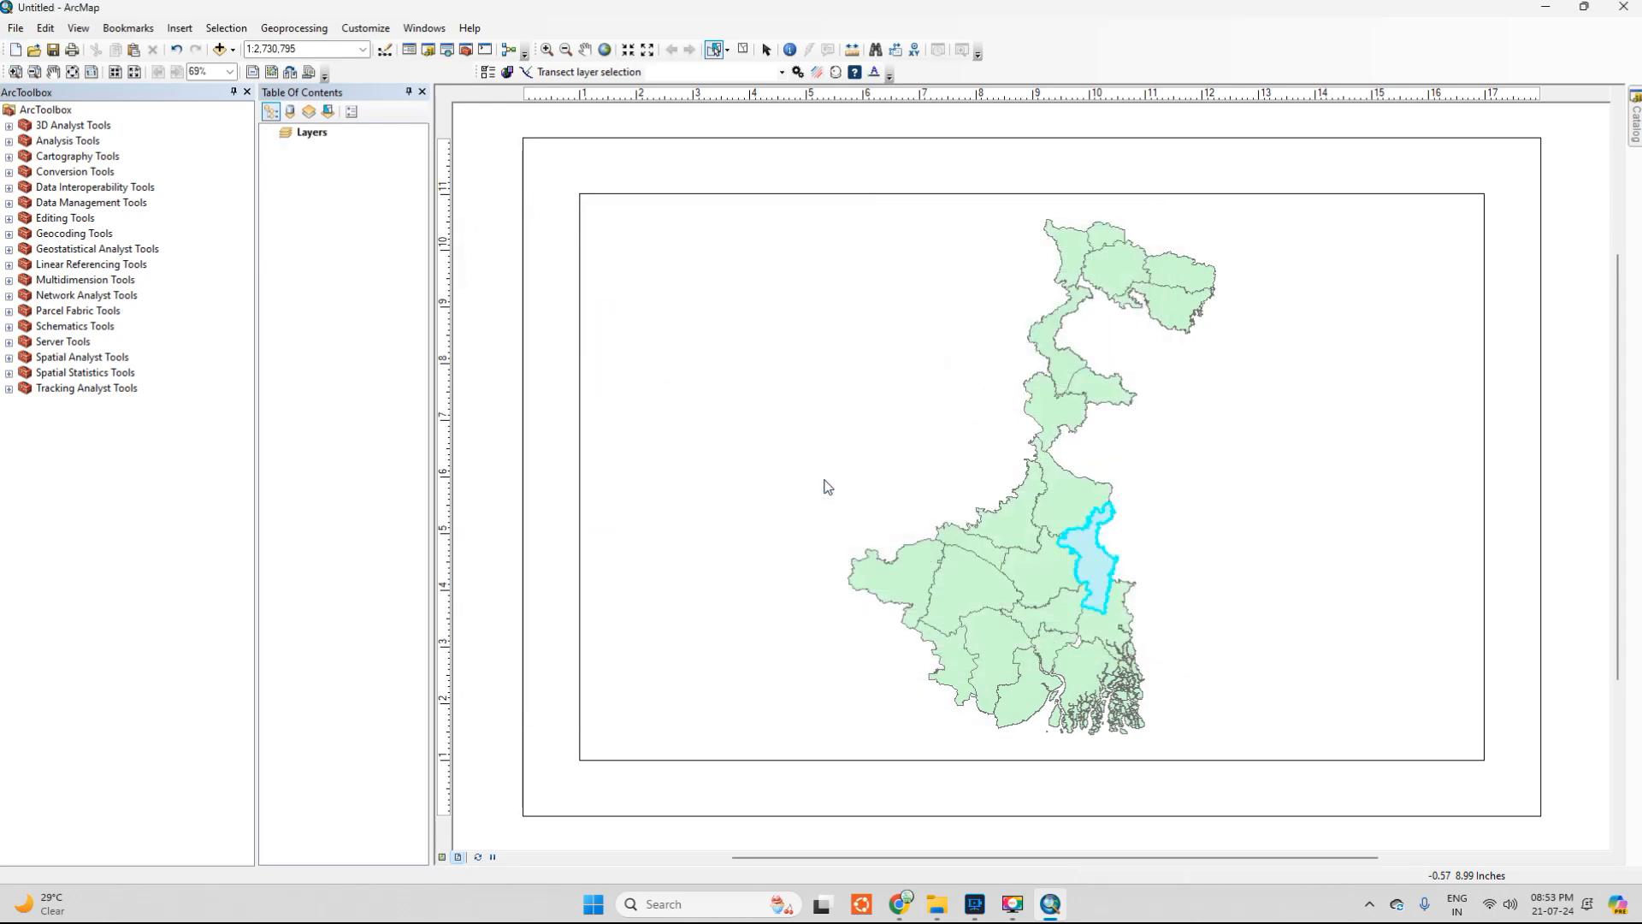
Insert a new data frame named India and move it to the upper-left part of the layout page
left_click(233, 53)
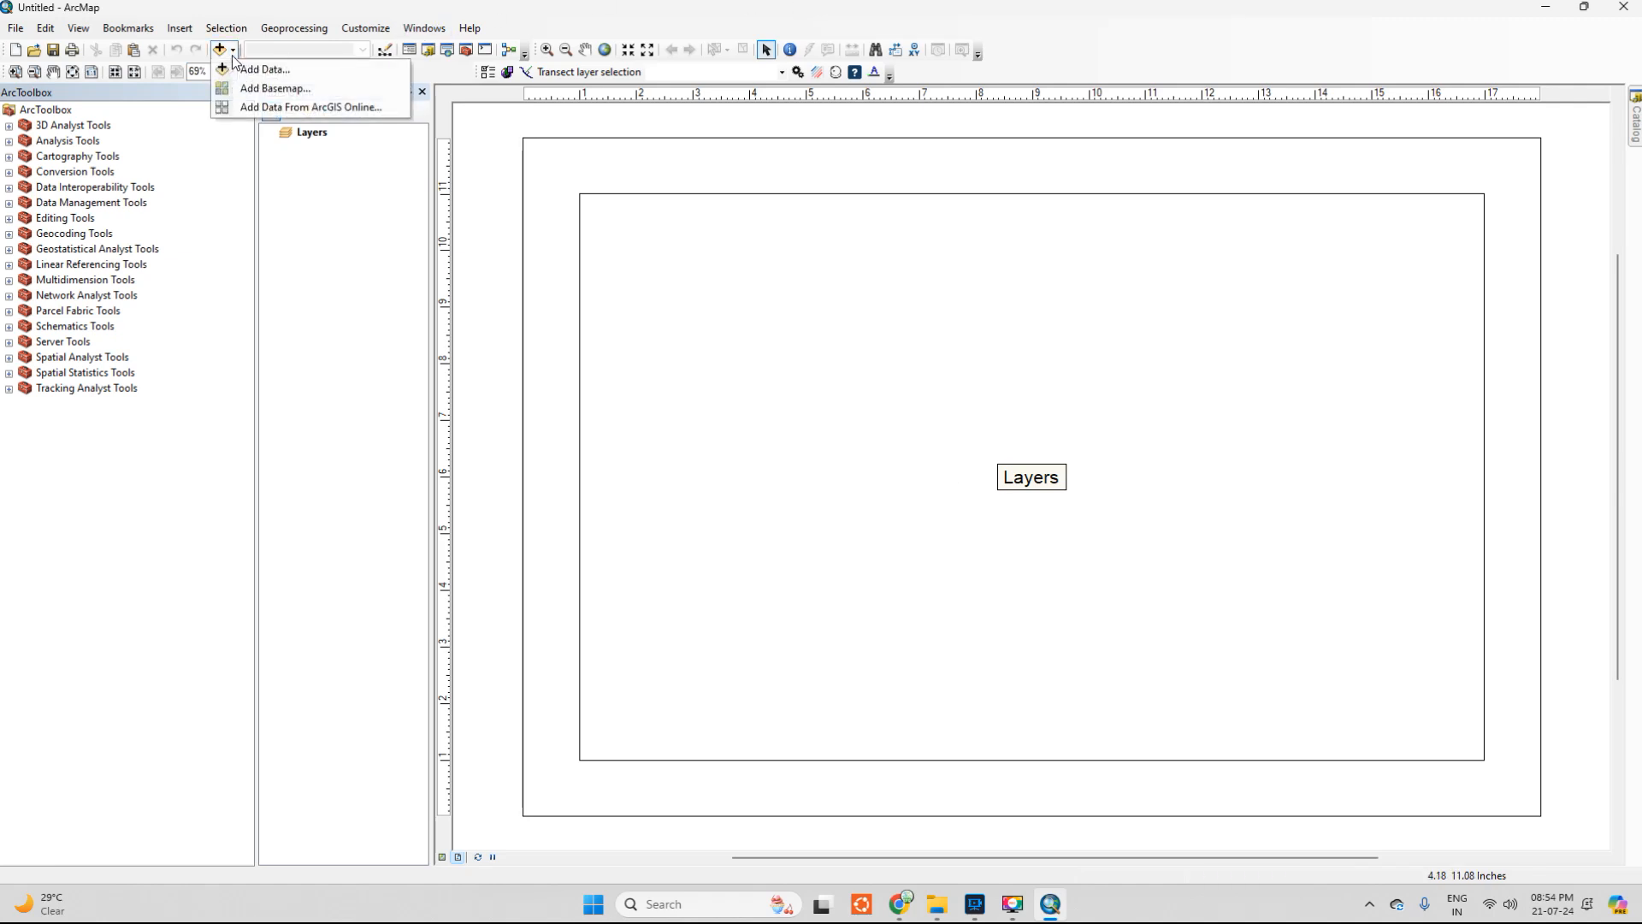
left_click(338, 267)
left_click(183, 29)
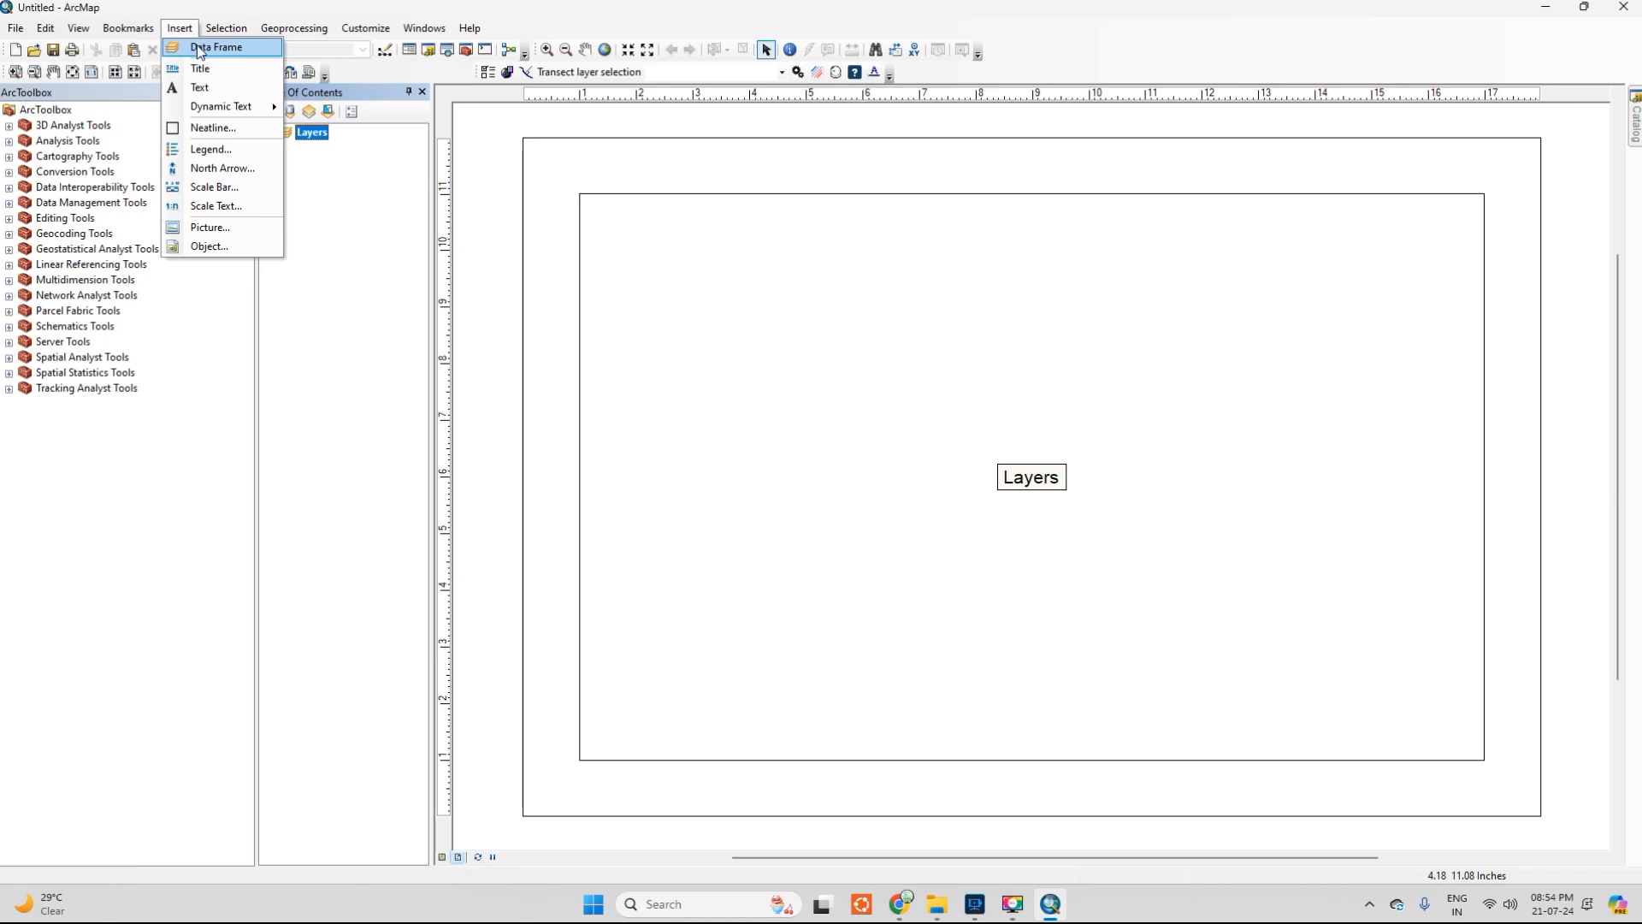
left_click(197, 47)
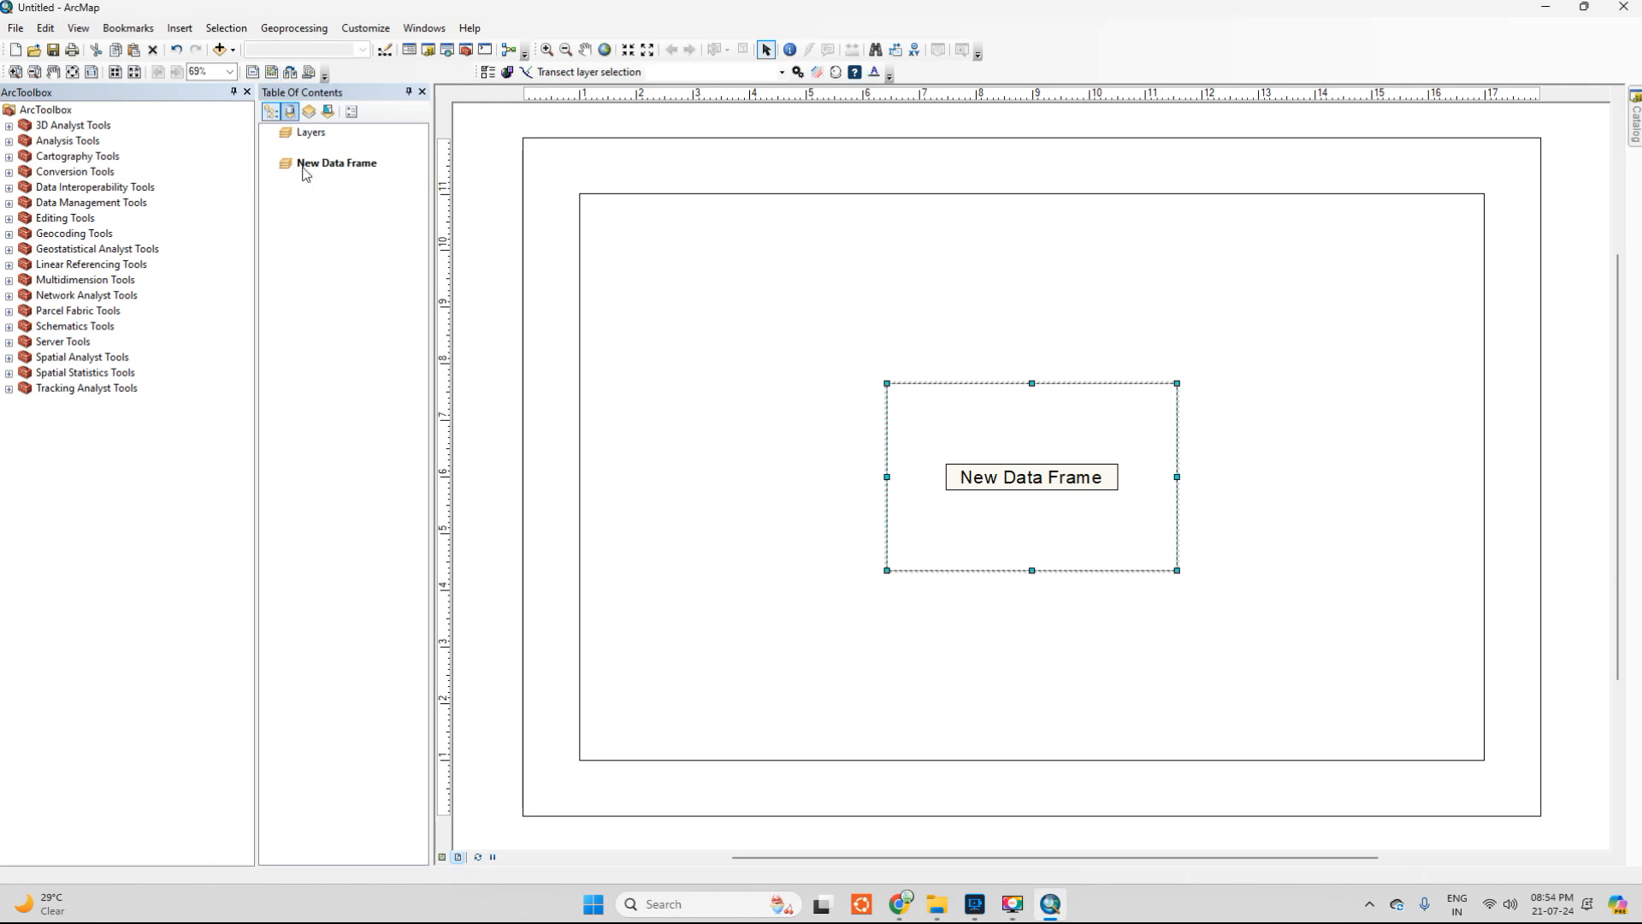
left_click(333, 171)
left_click(357, 170)
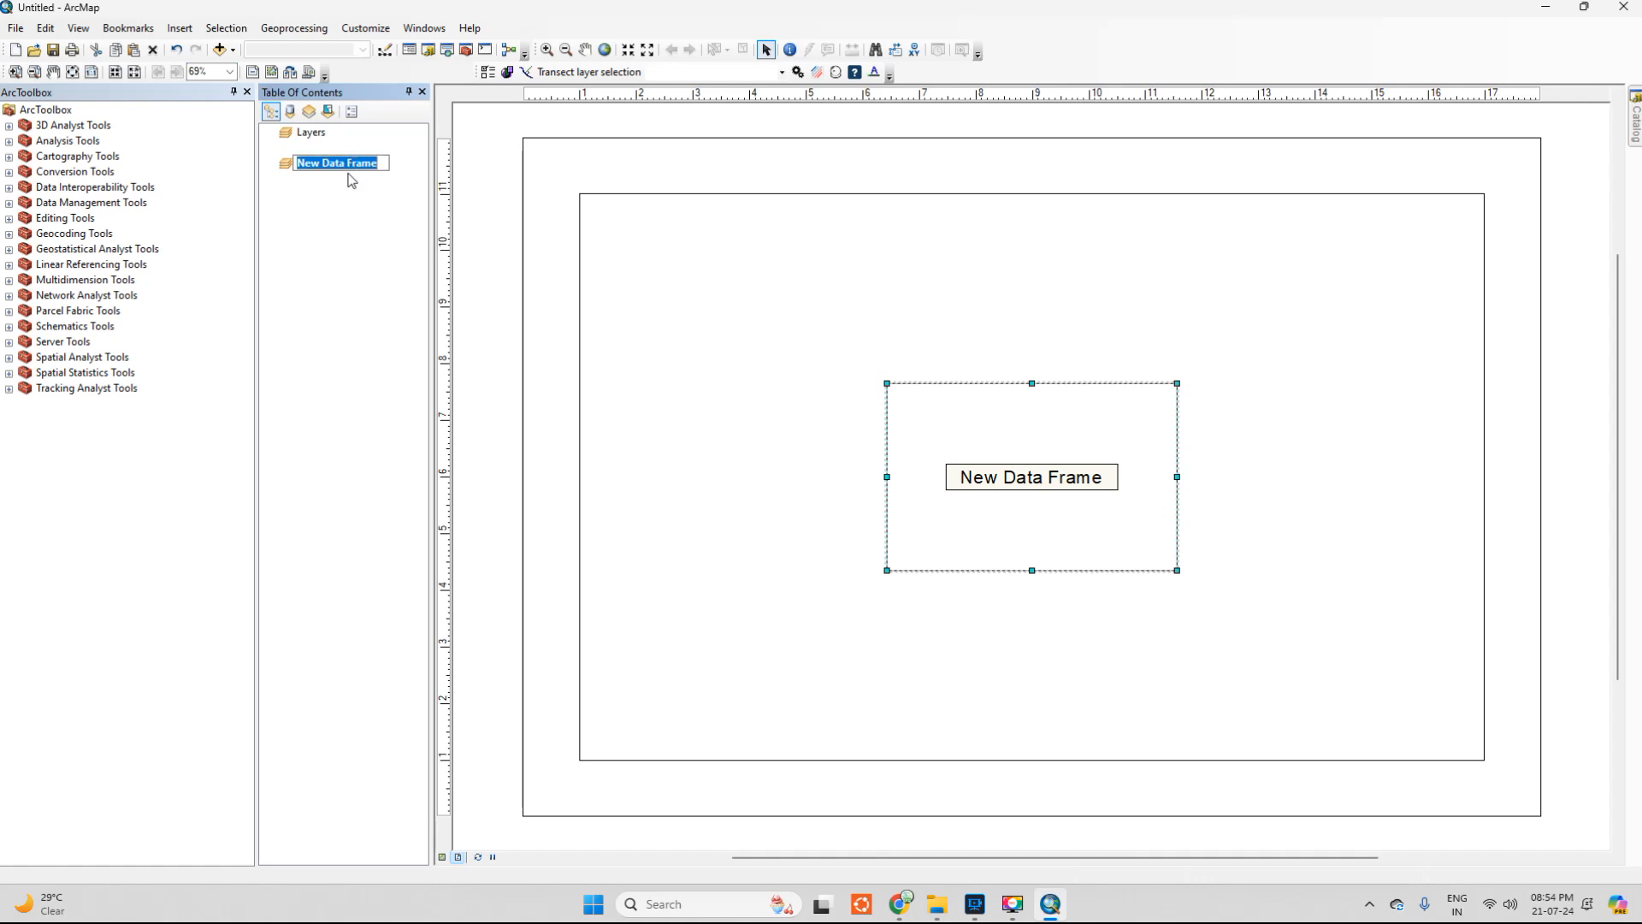
type("India")
key("Return")
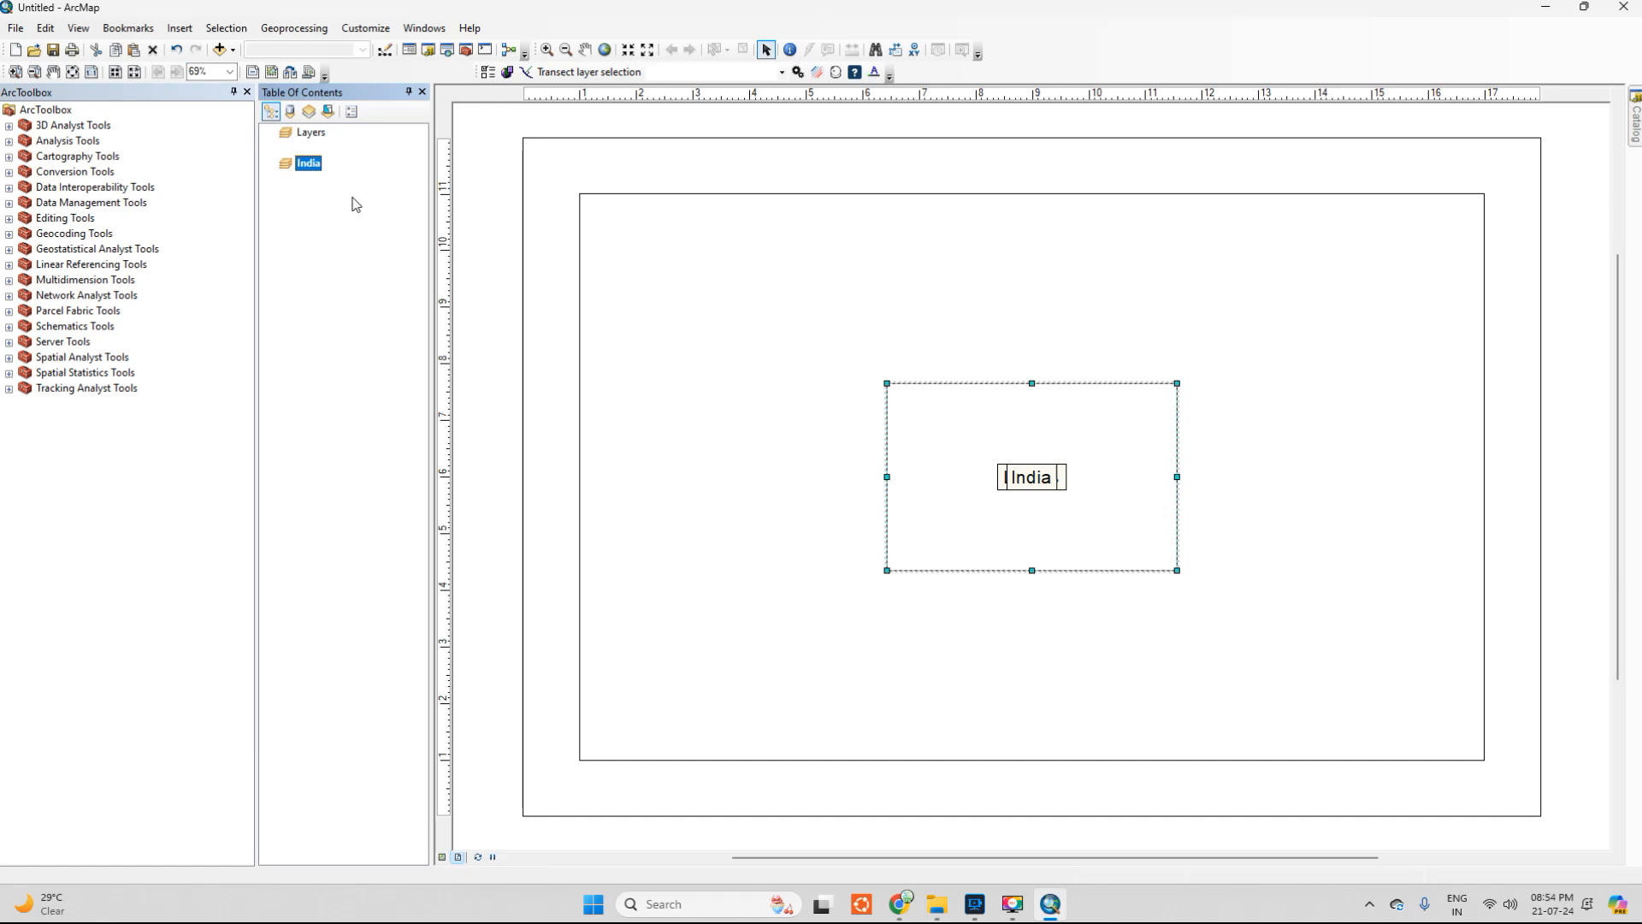
left_click_drag(1024, 386, 741, 218)
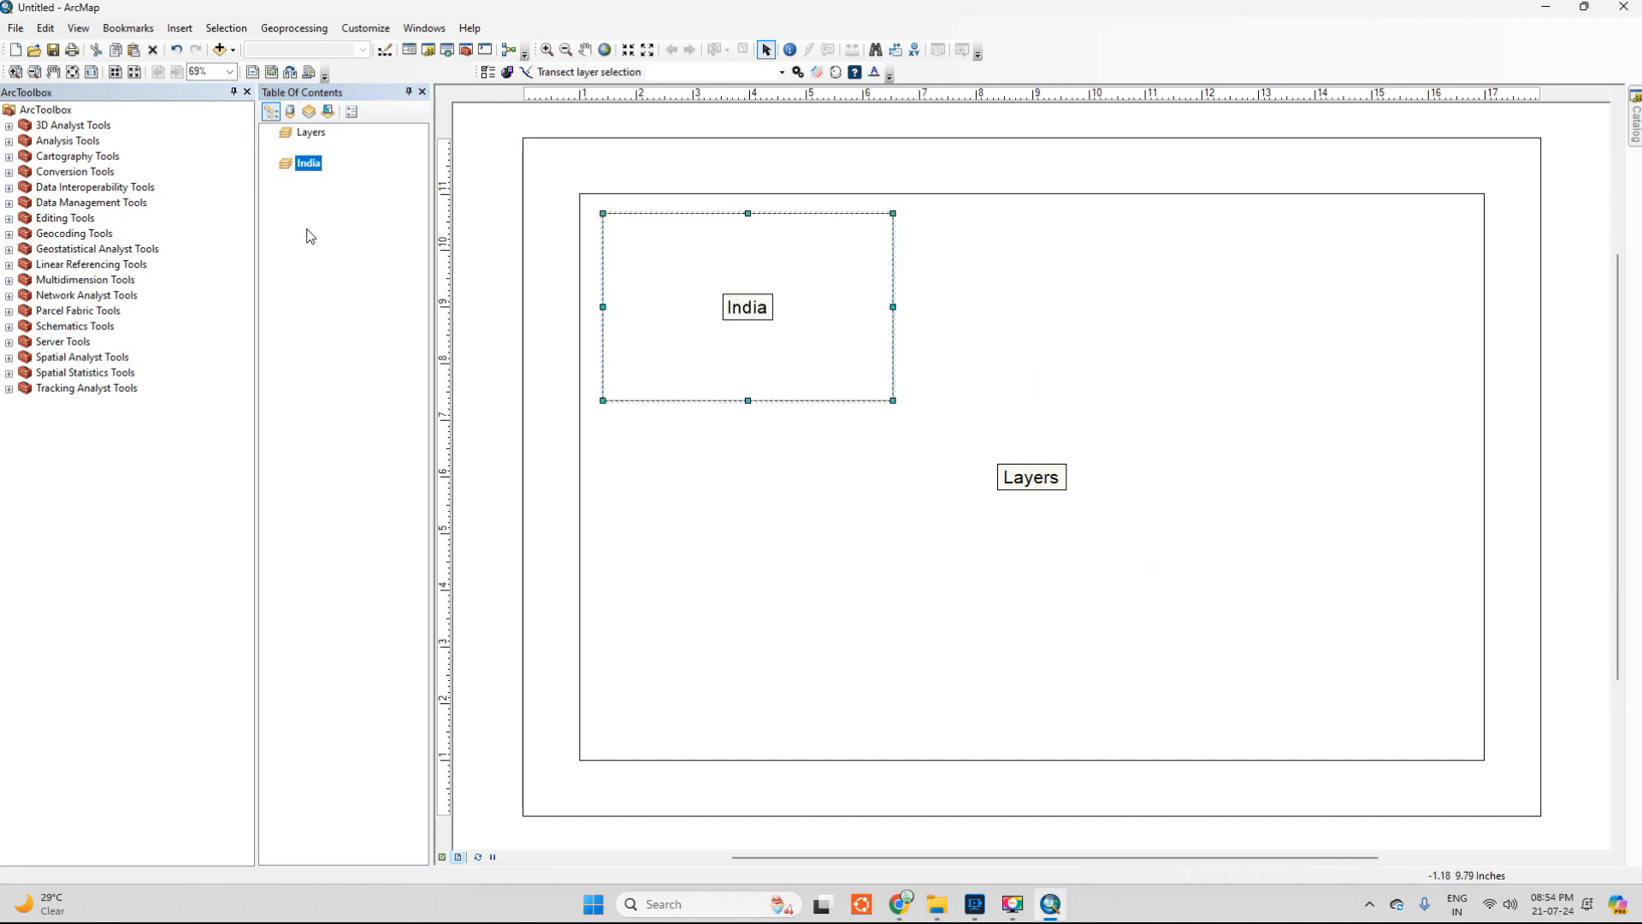
Insert a second new data frame and rename it WB
left_click(232, 49)
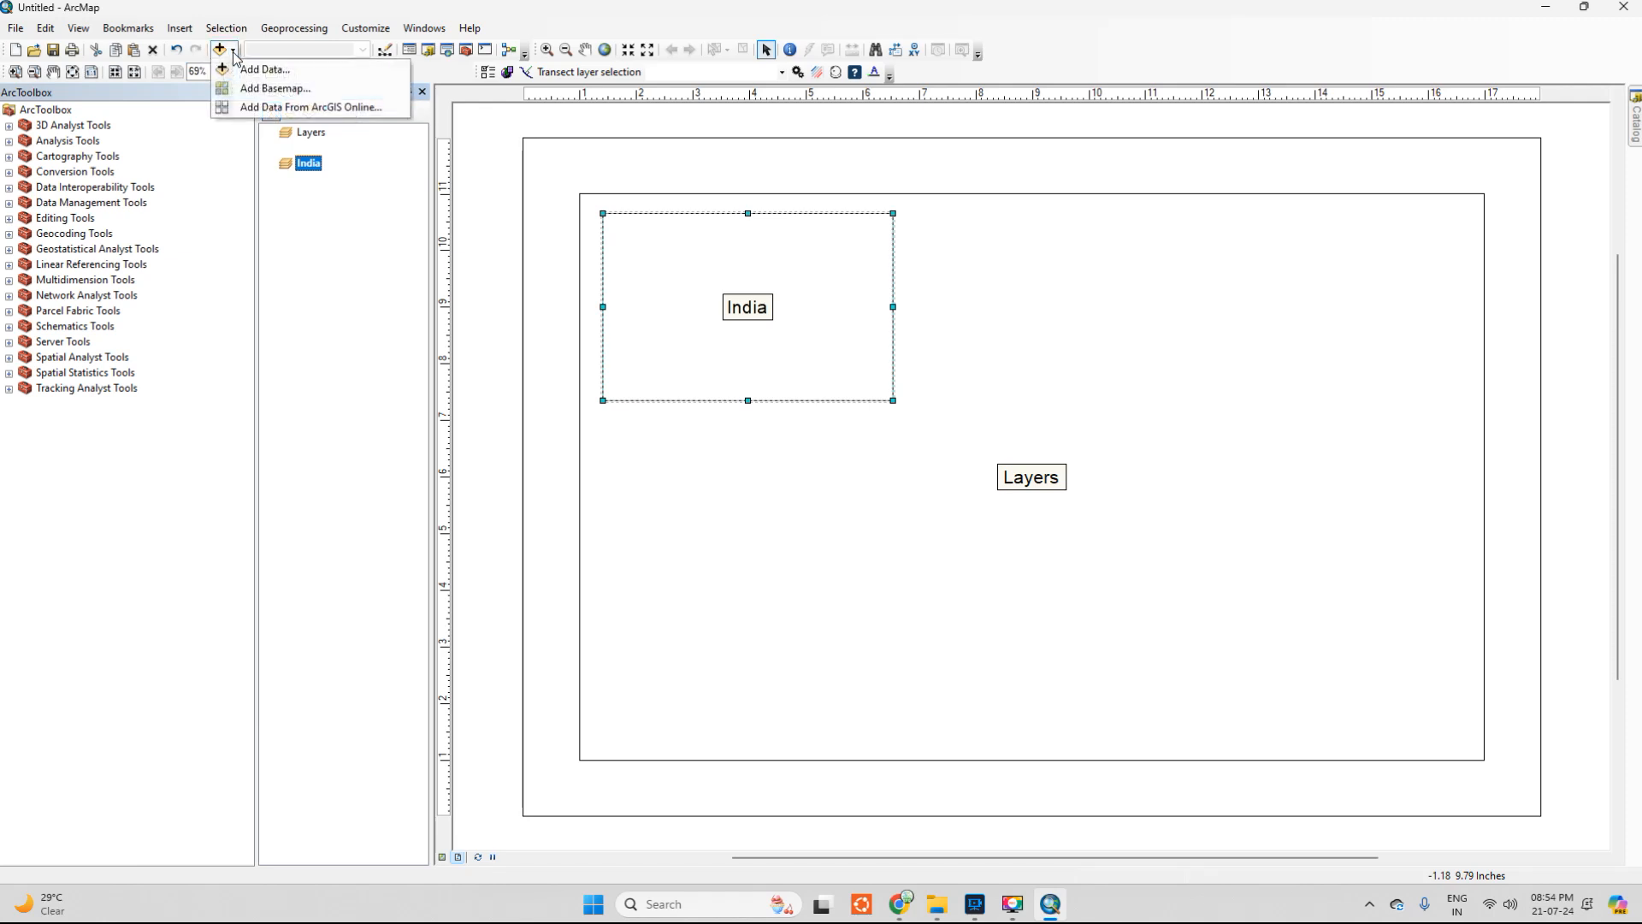
left_click(183, 31)
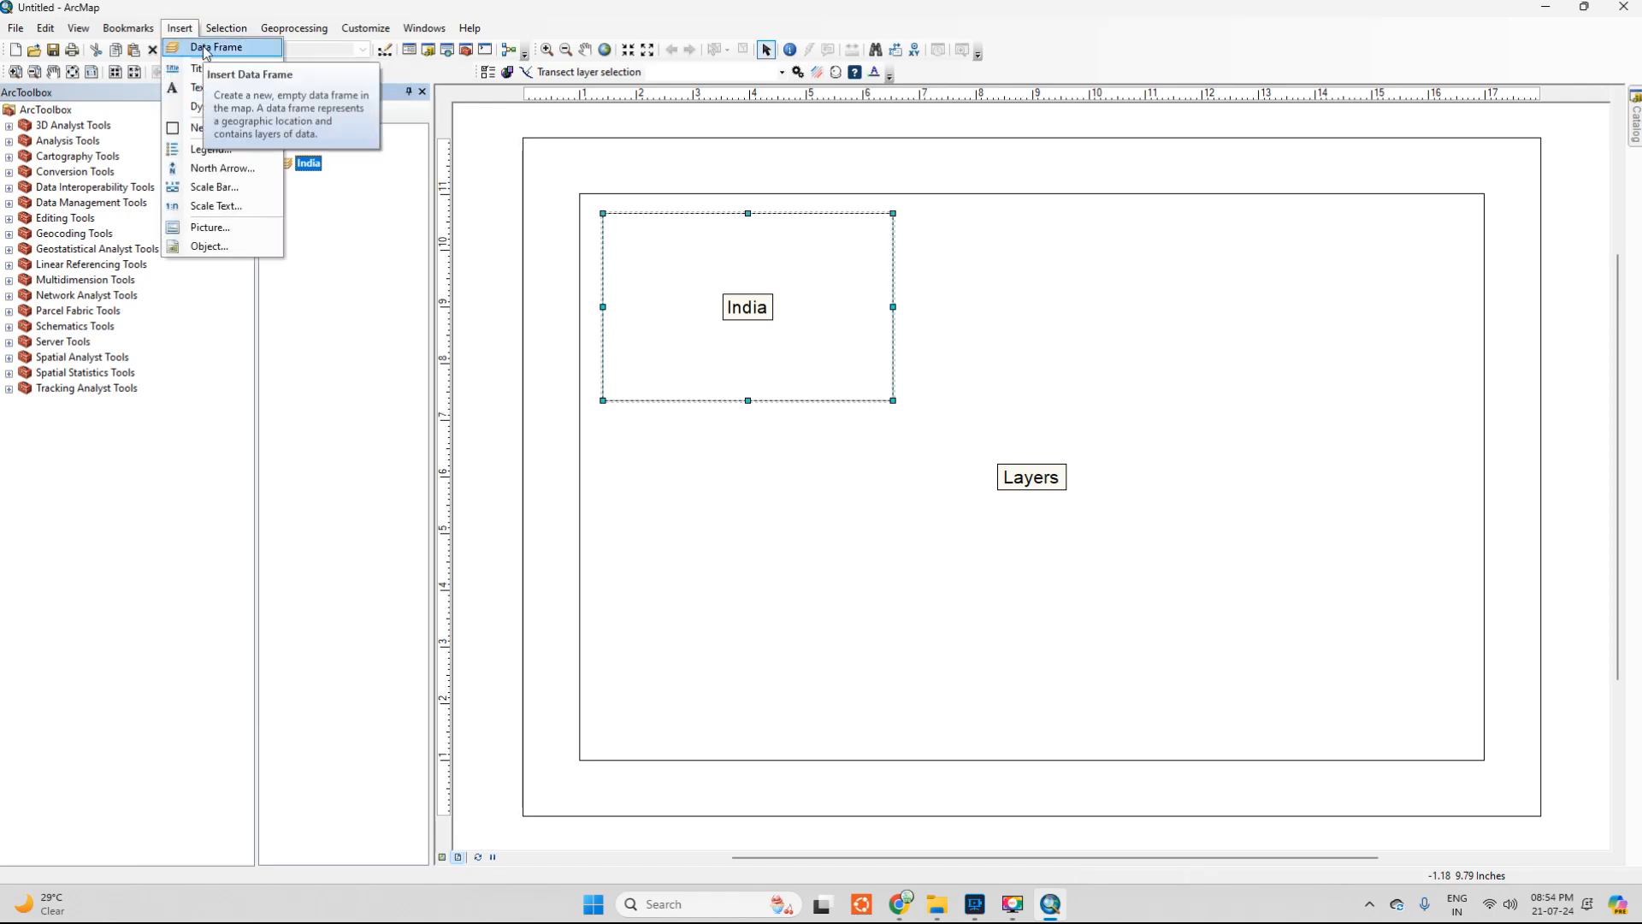
left_click(211, 48)
left_click(330, 196)
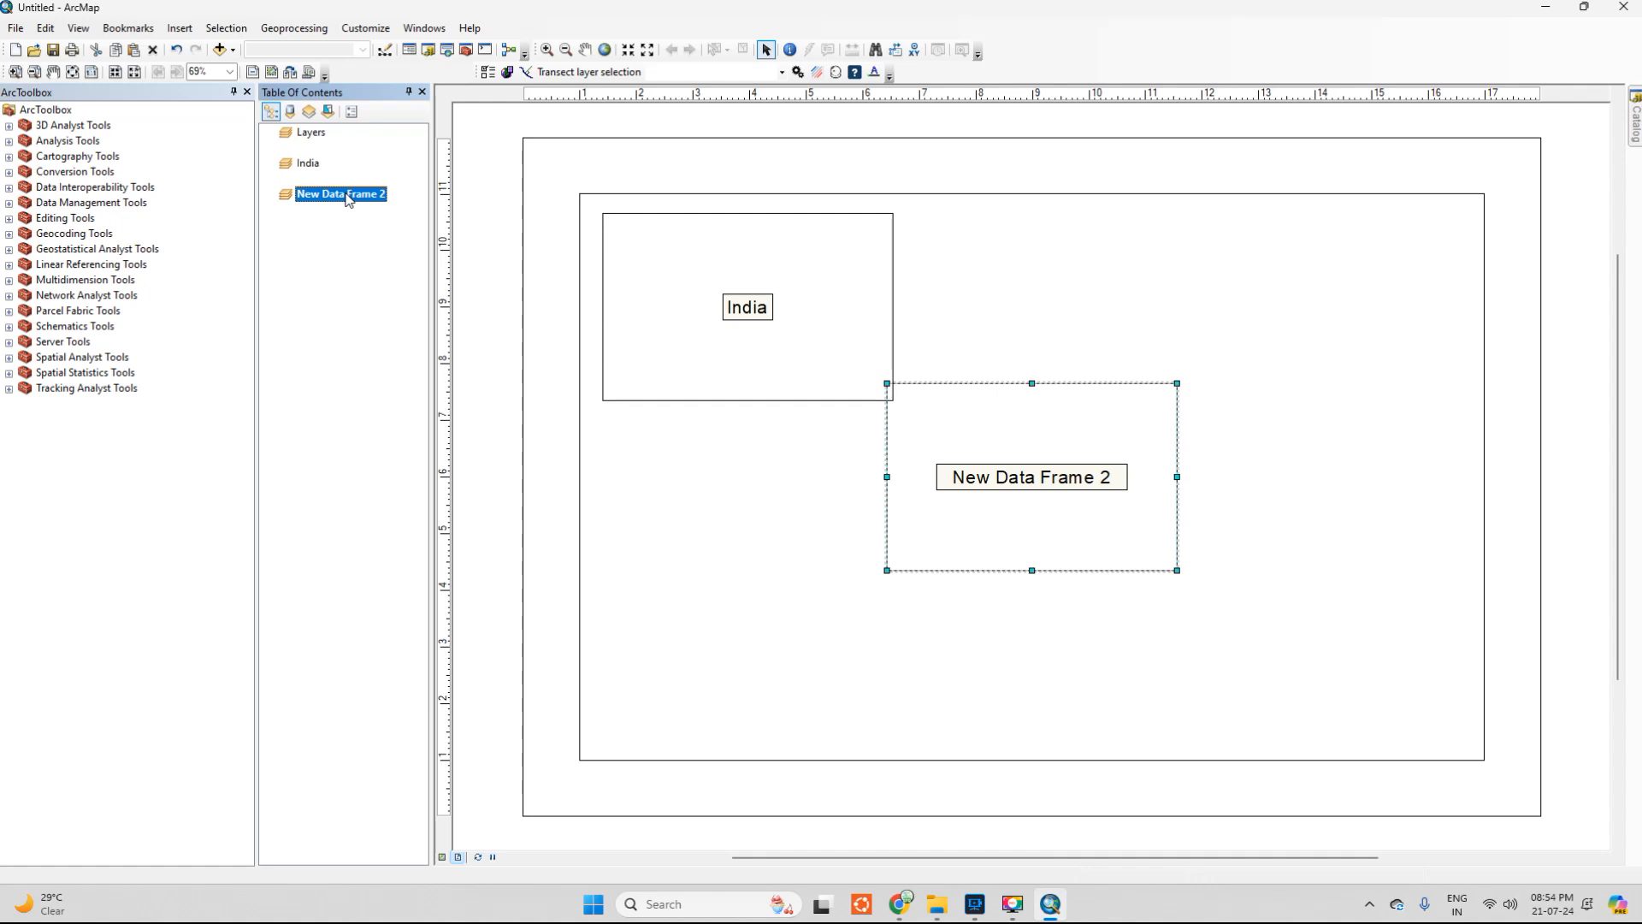
left_click(347, 195)
type("WB")
key("Return")
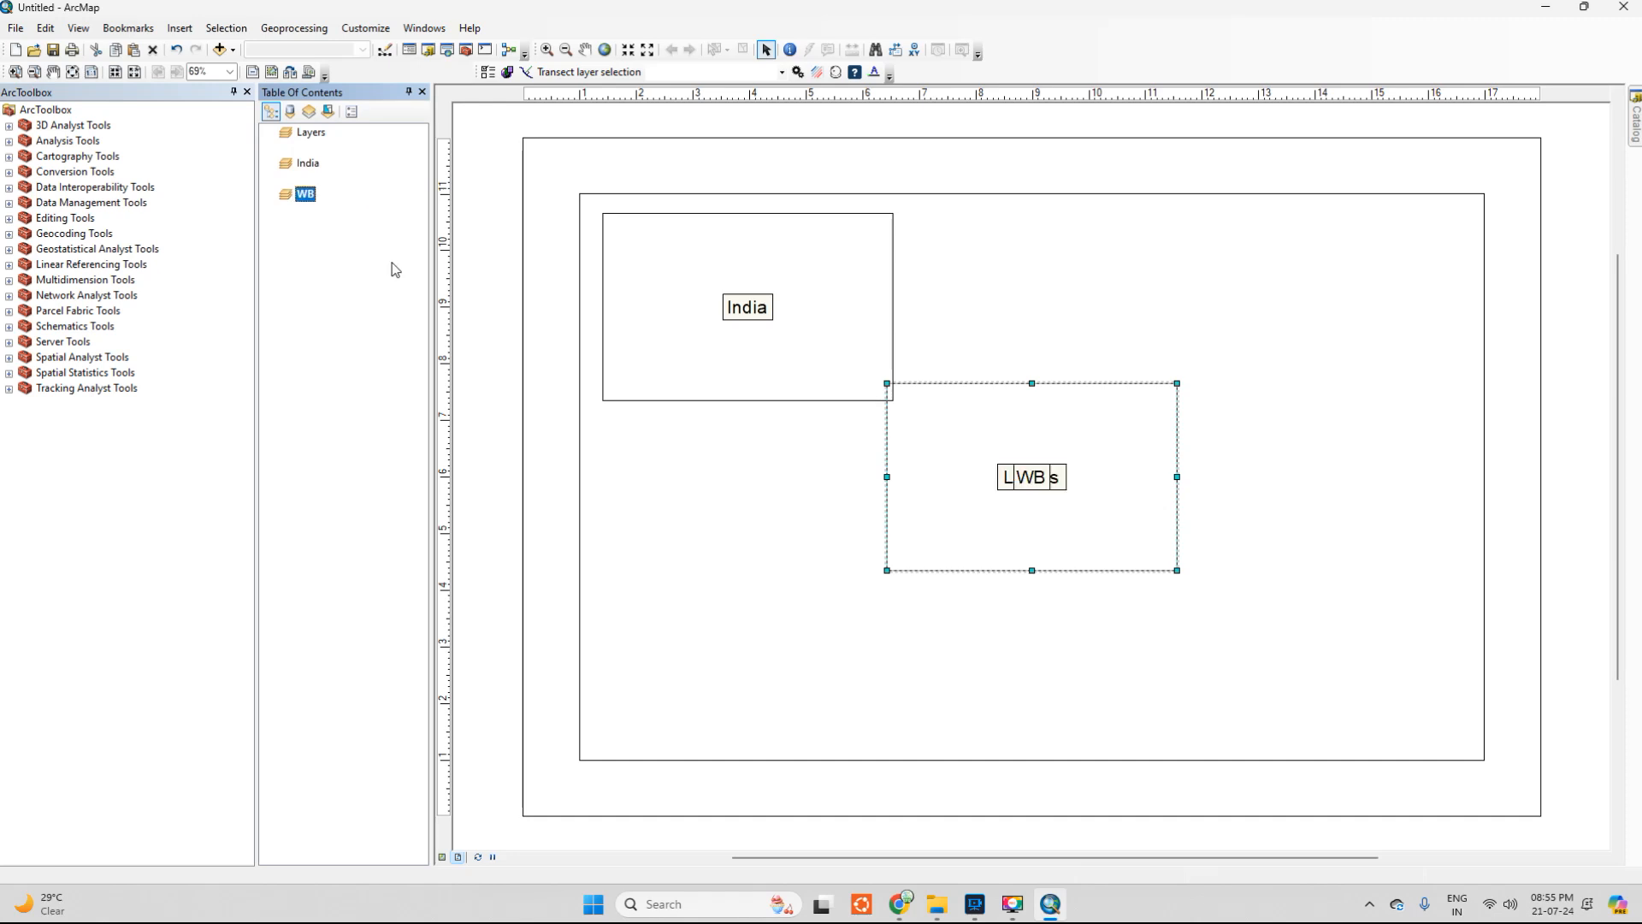
Insert a third new data frame and rename it Nadia
left_click(179, 27)
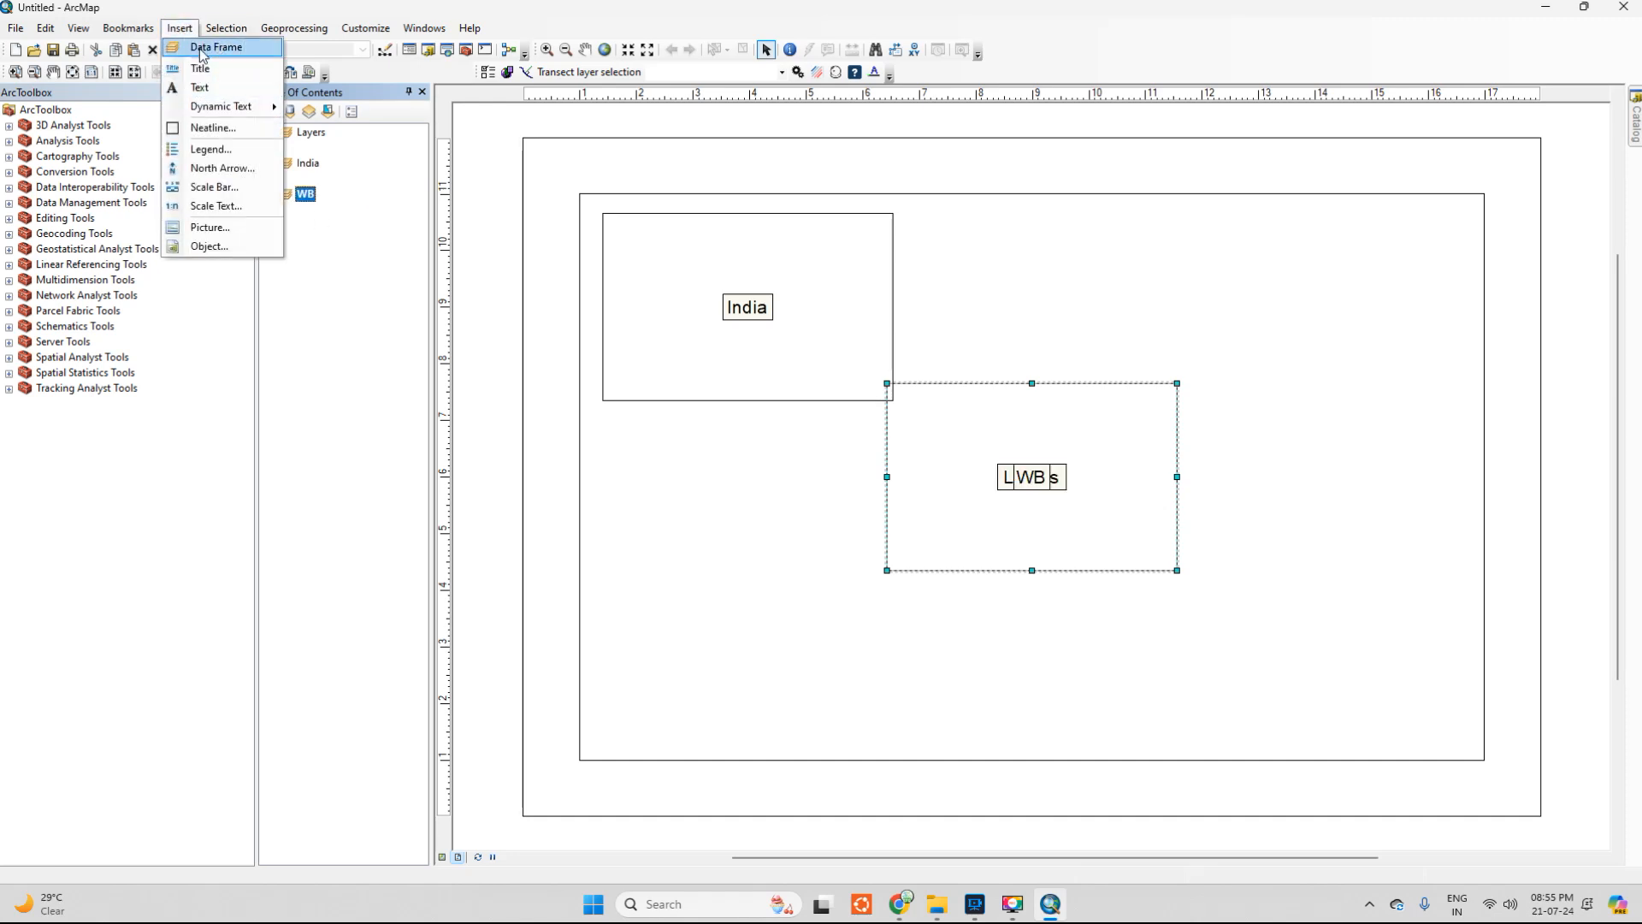
left_click(202, 49)
left_click(381, 226)
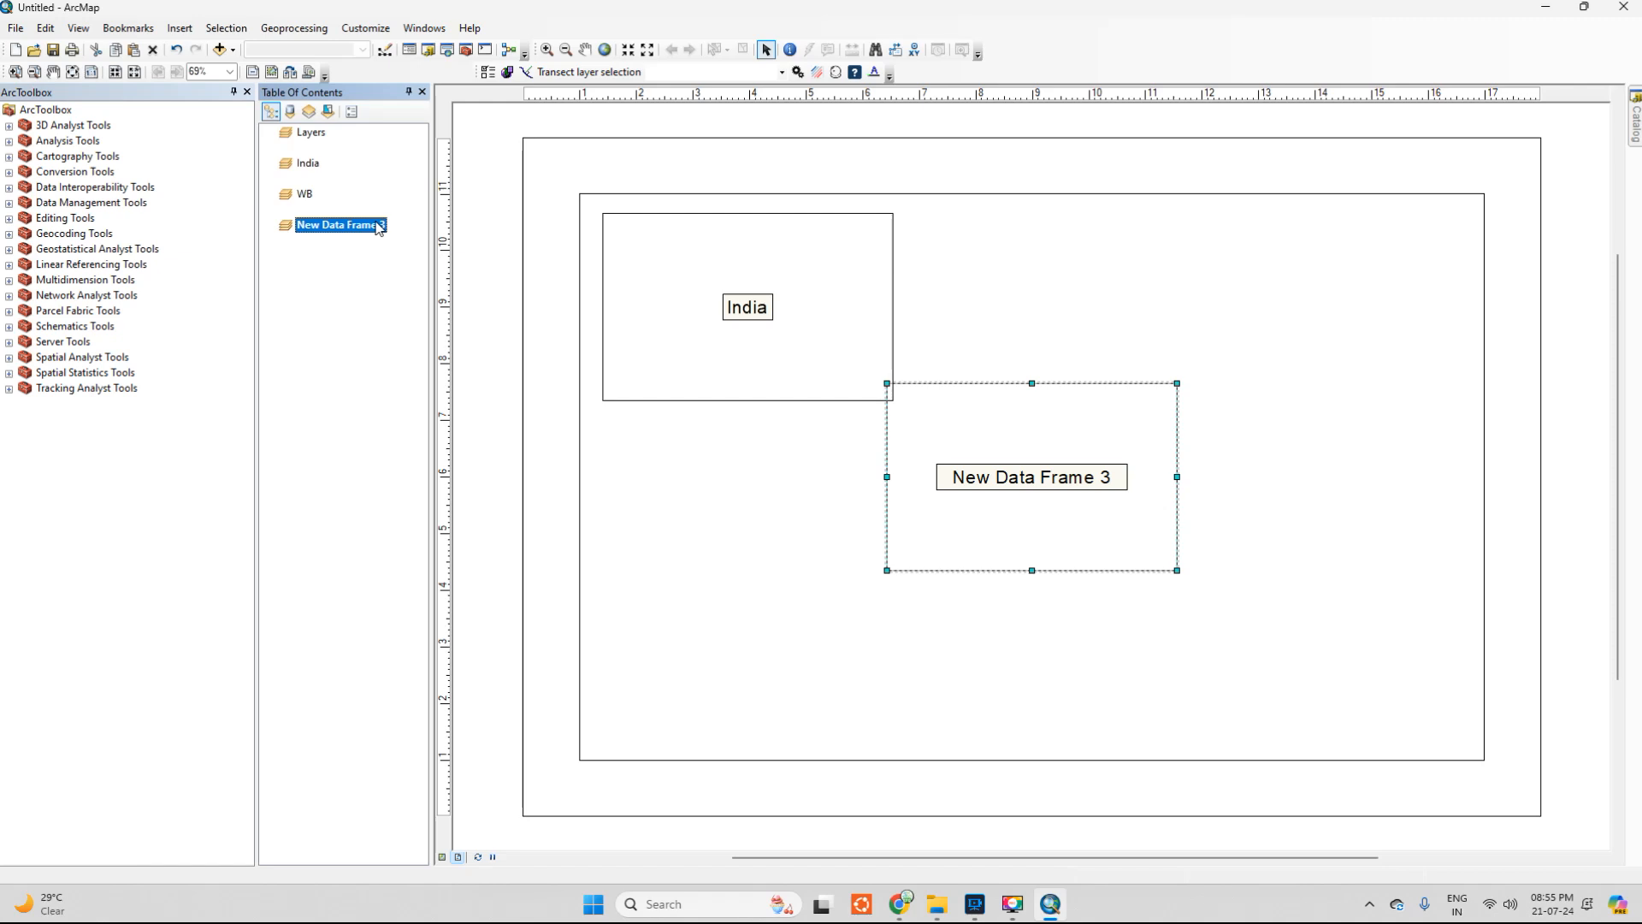
type("Nadia")
key("Return")
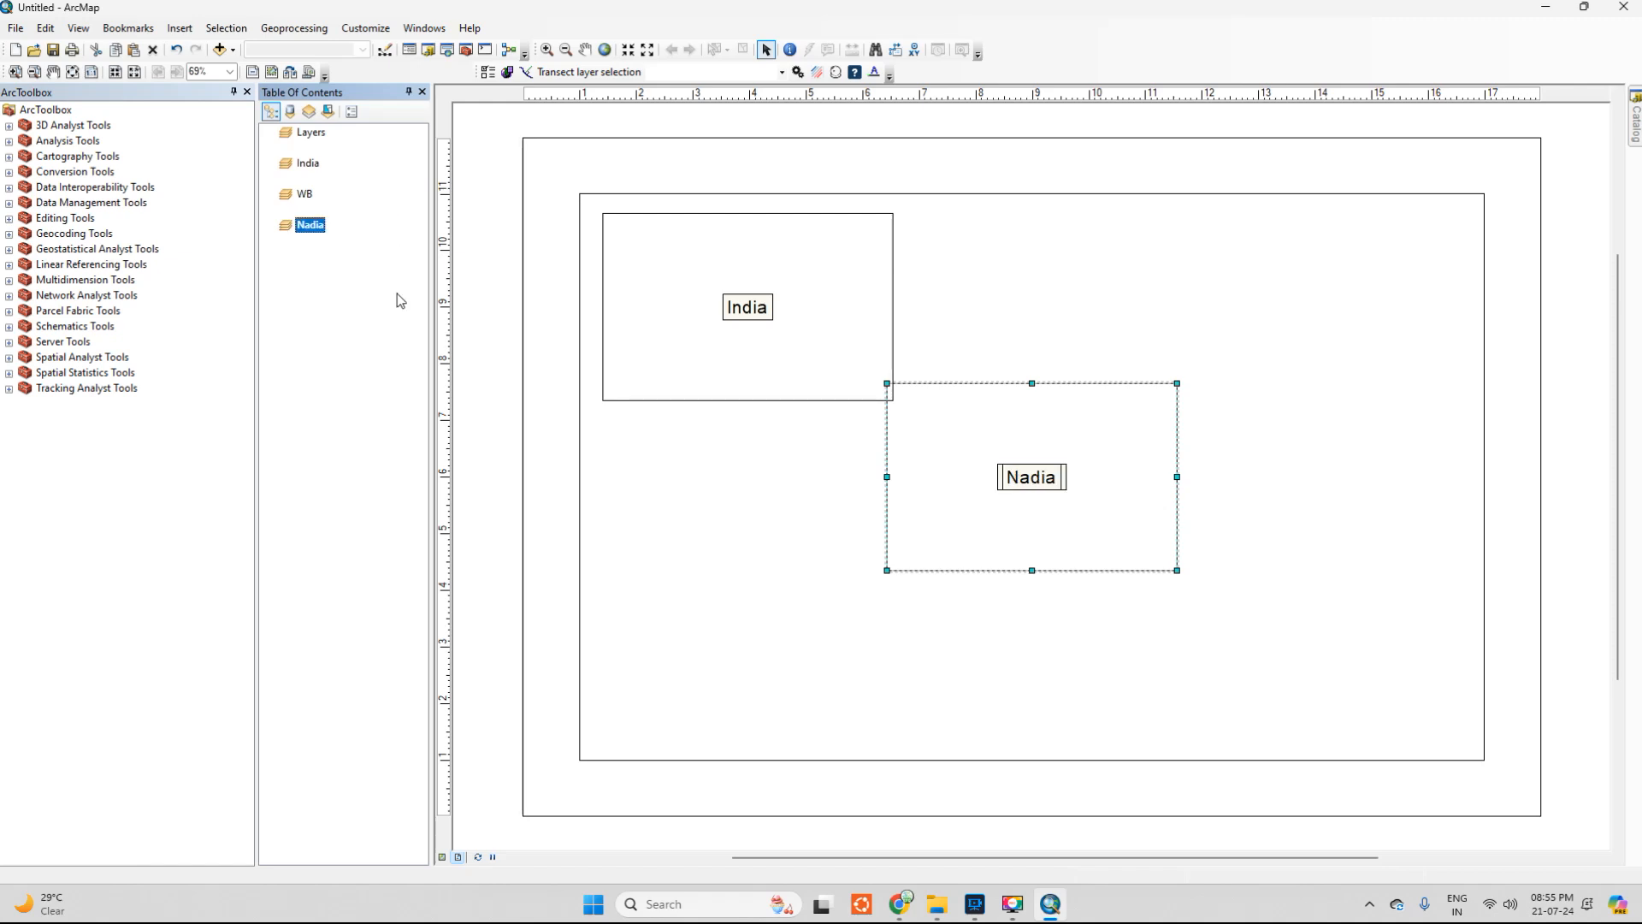
Arrange and resize the new data frames with Nadia filling the page's right half, India at upper left and WB below India
left_click_drag(1064, 522, 1330, 440)
left_click_drag(1061, 532, 798, 680)
left_click_drag(797, 680, 797, 680)
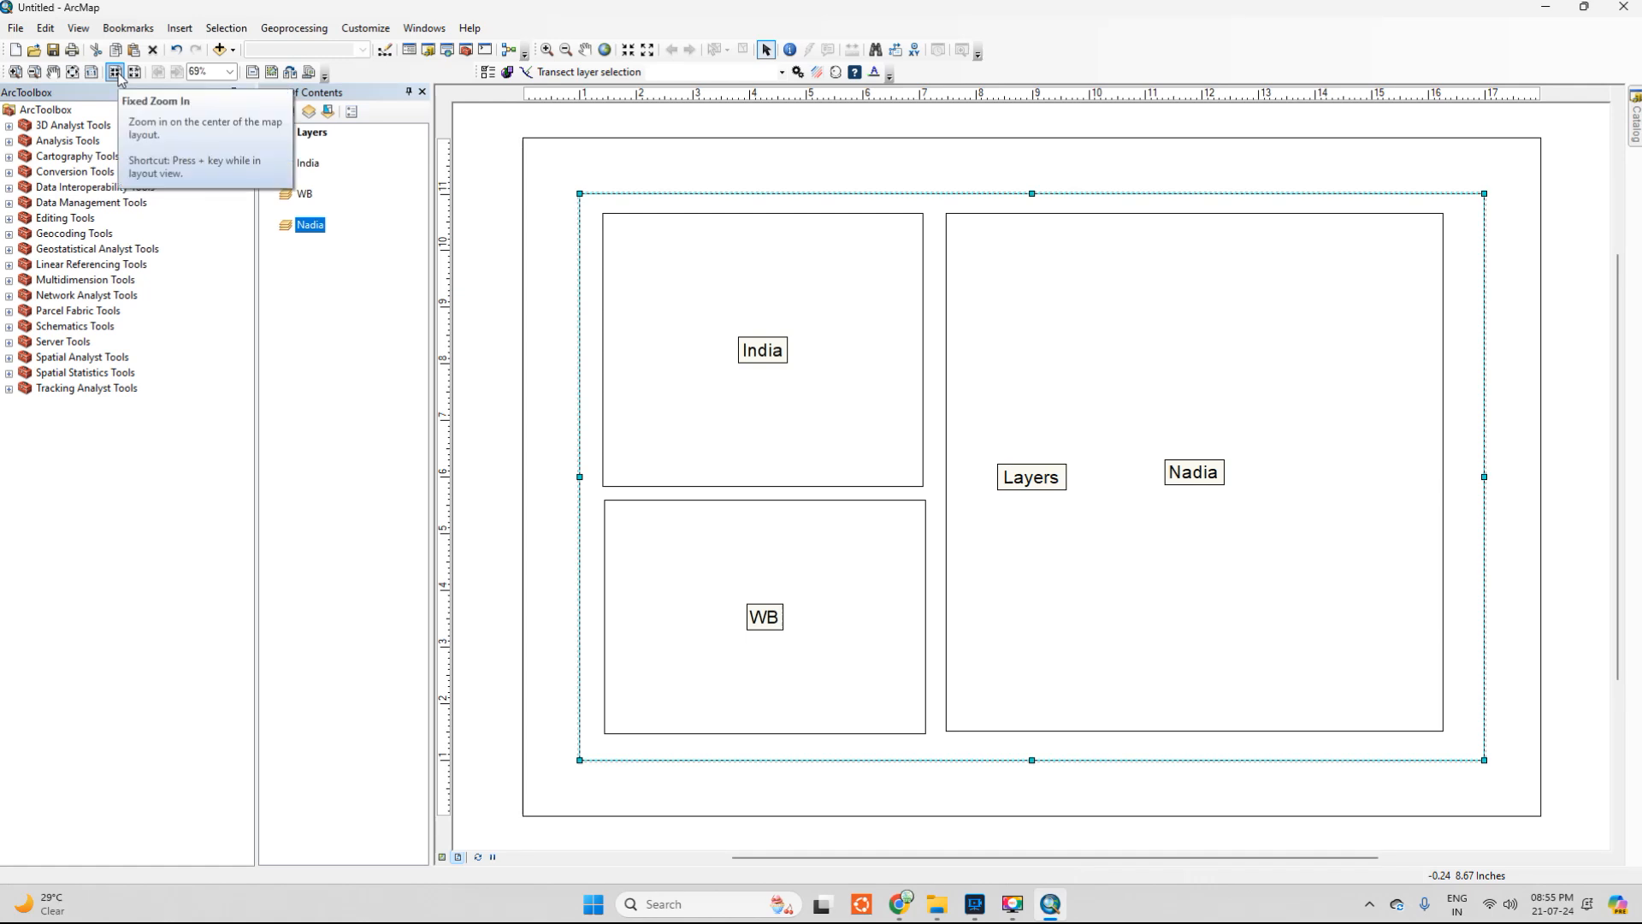
Save the map document as LM_Project in the desktop folder Location Map of Nadia Dist
key("ctrl+s")
scroll(781, 473, "down", 3)
scroll(780, 473, "down", 5)
double_click(765, 378)
left_click(802, 583)
type("LM_Project")
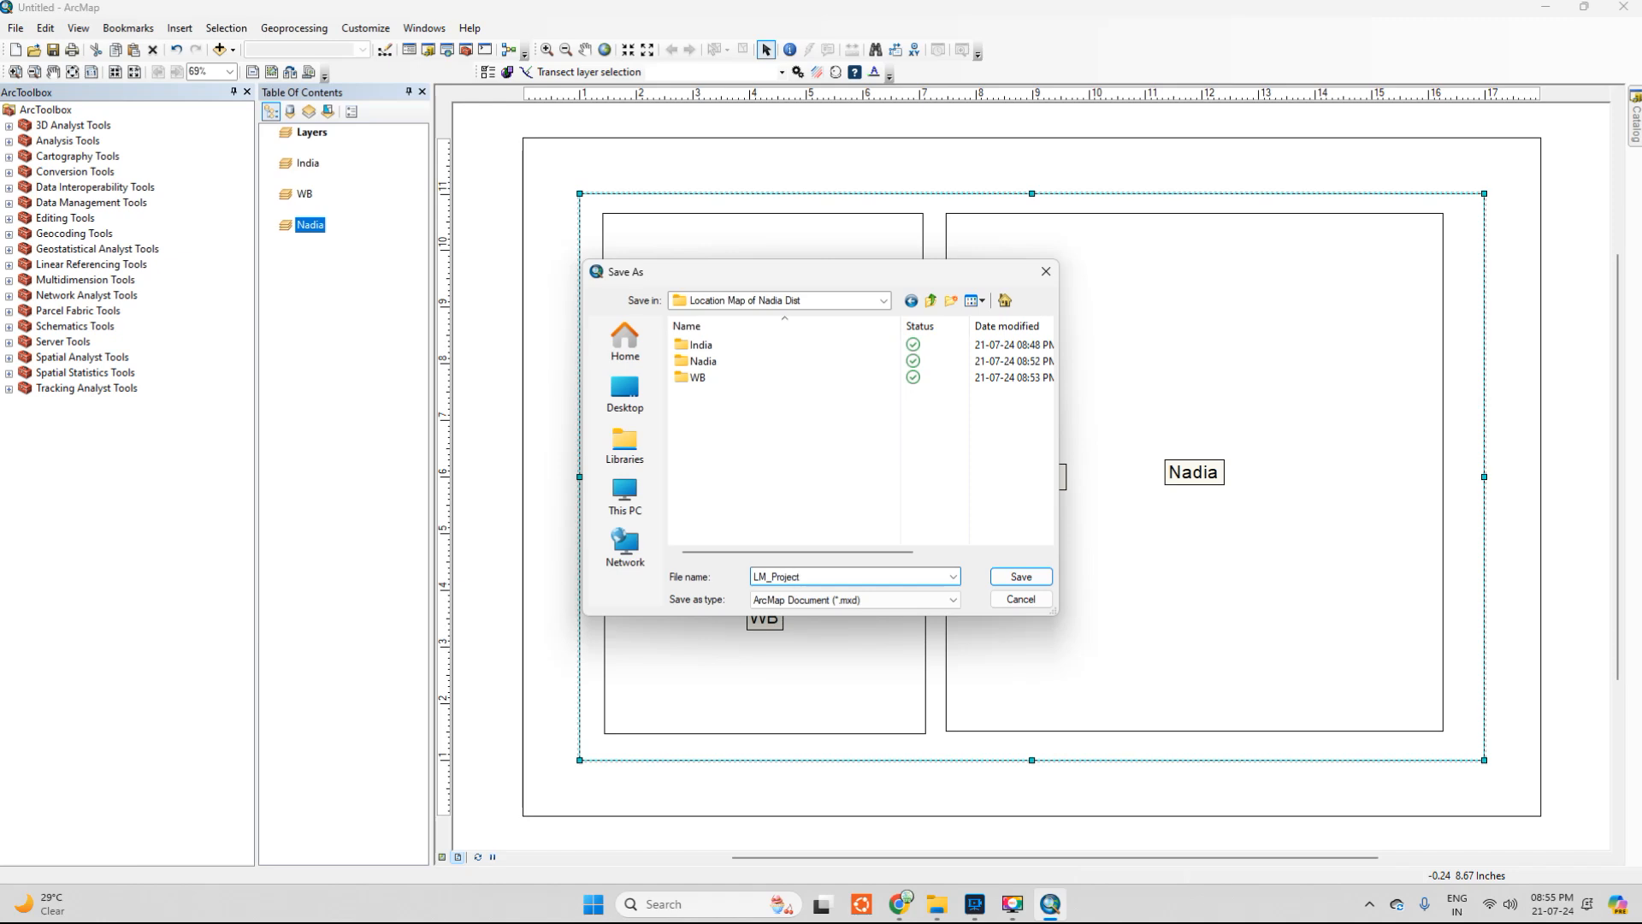
left_click(1024, 577)
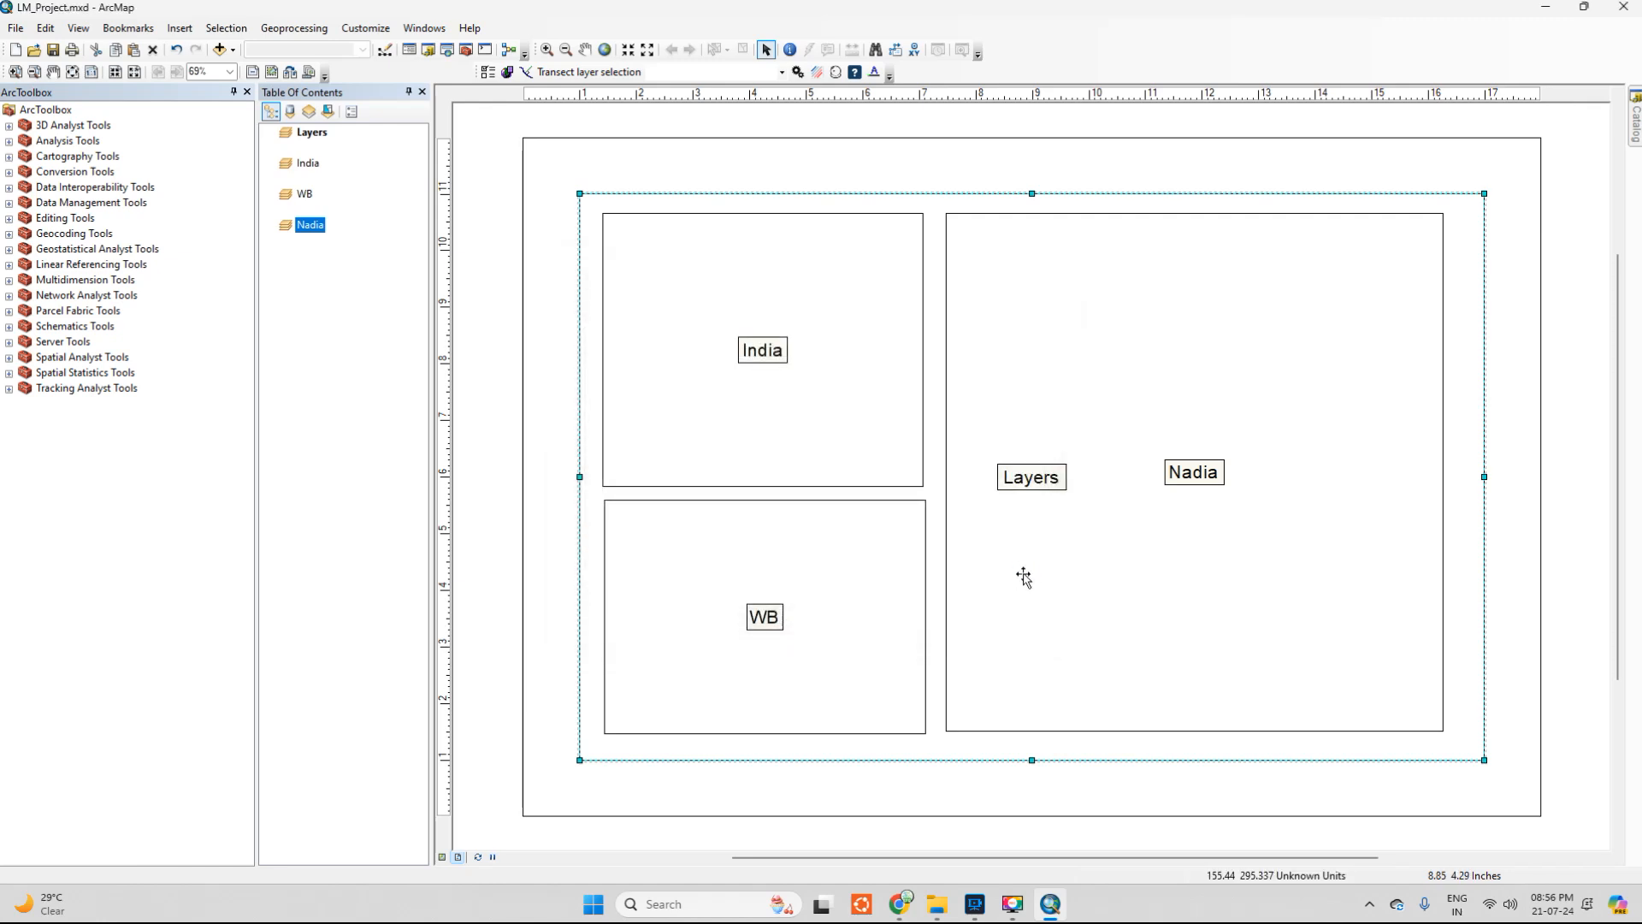
Start adding data to the India data frame and browse to the desktop folder Location Map of Nadia Dist
left_click(762, 407)
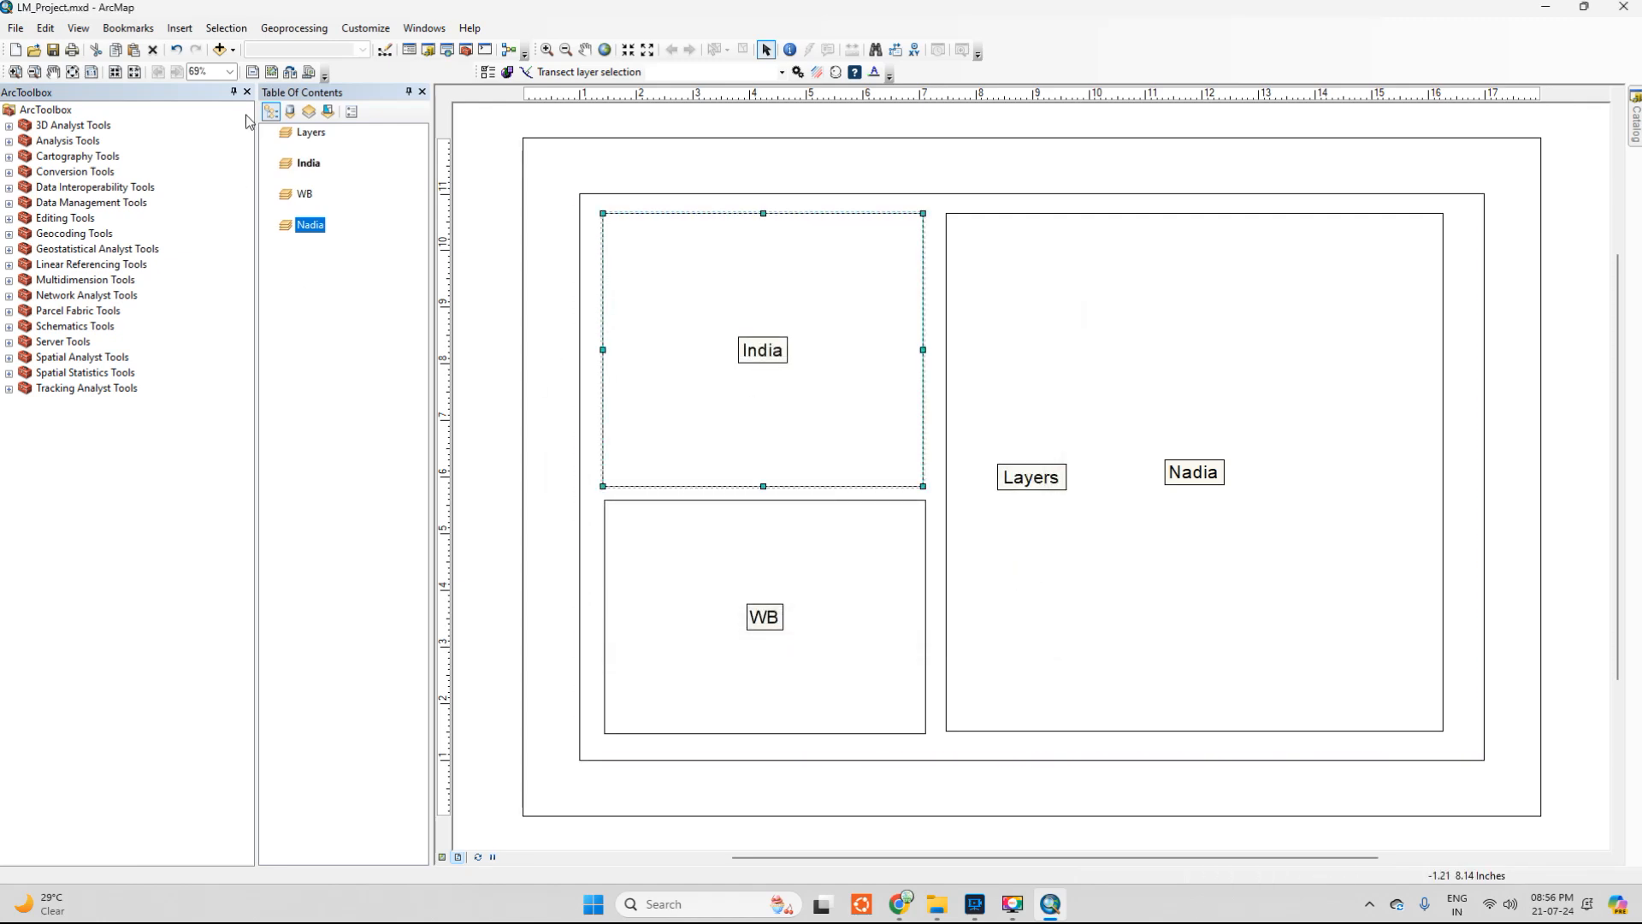
left_click(309, 164)
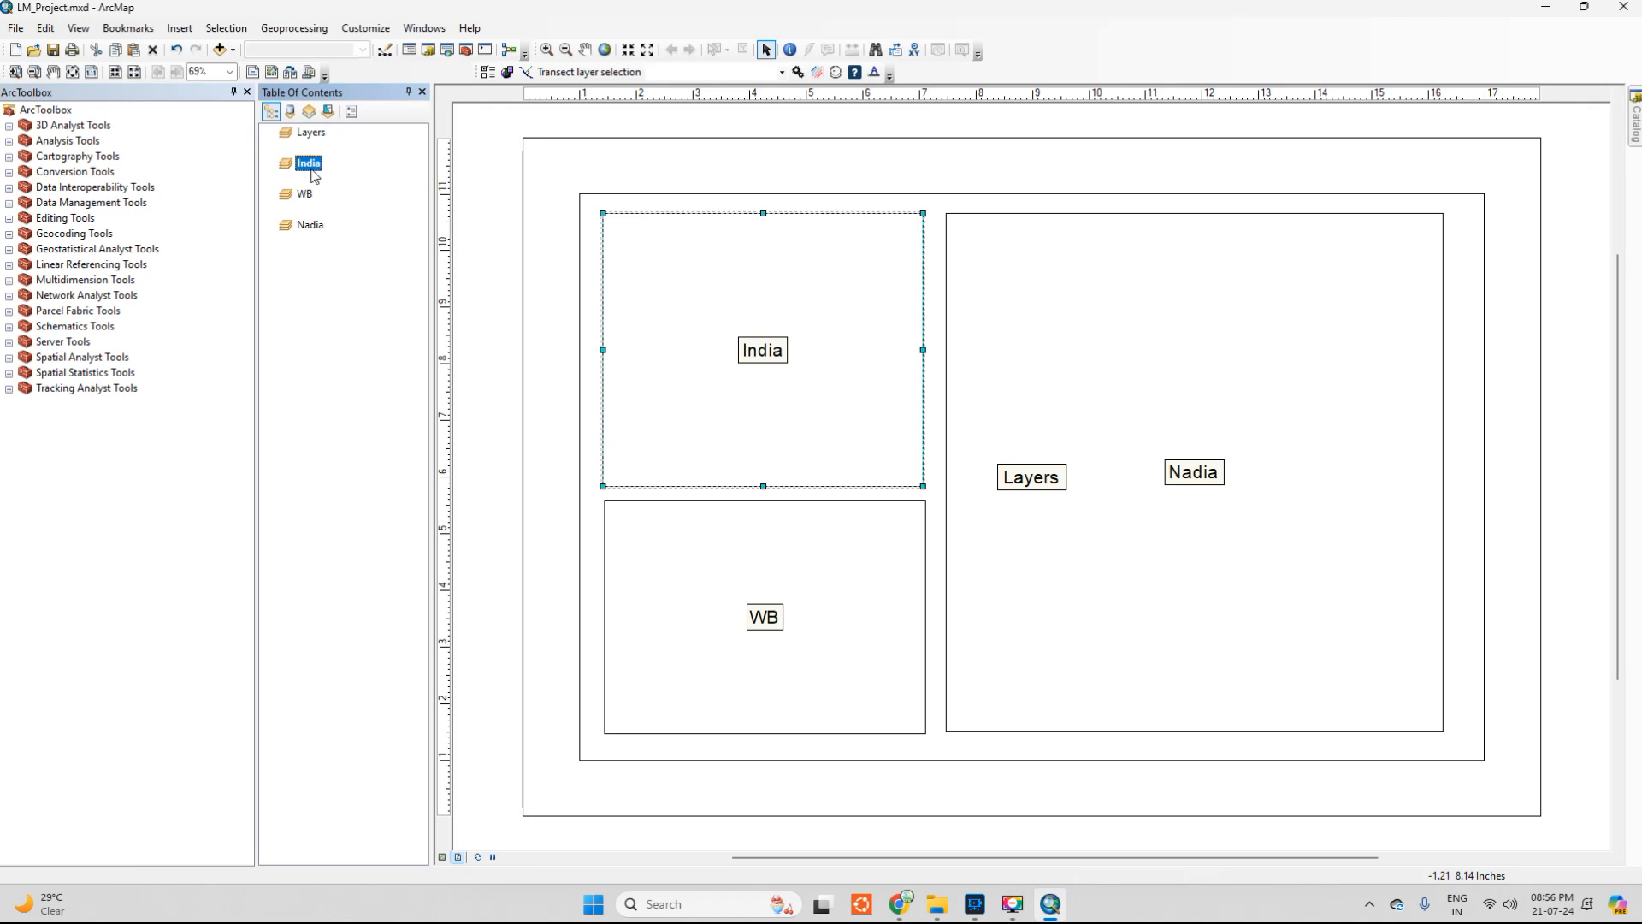
right_click(312, 164)
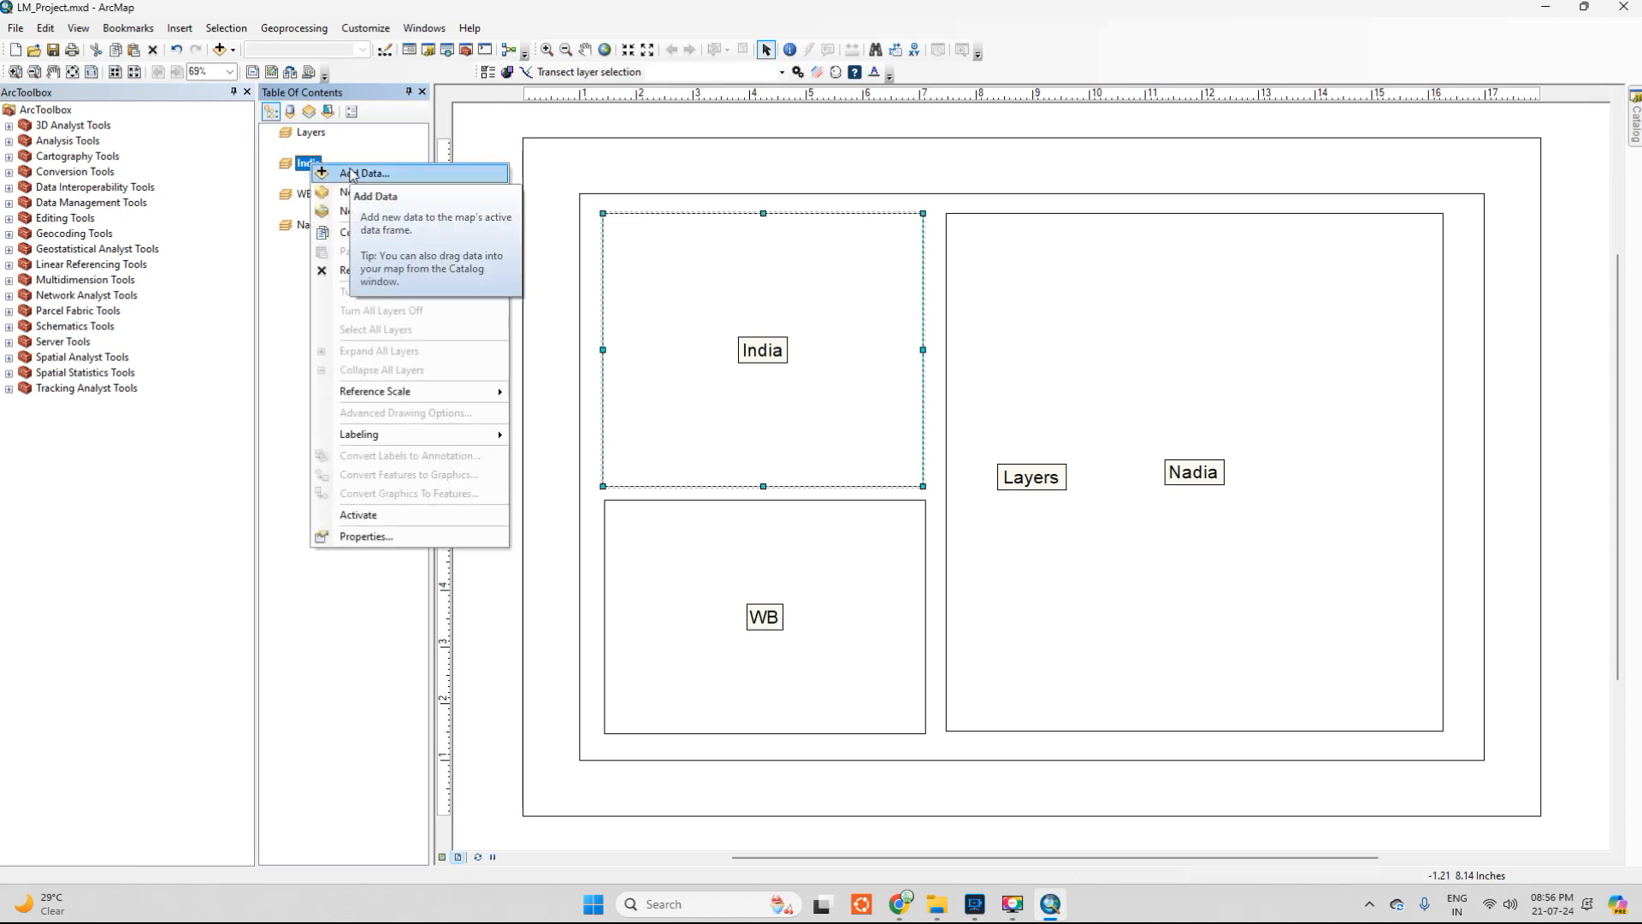
left_click(351, 175)
left_click(844, 335)
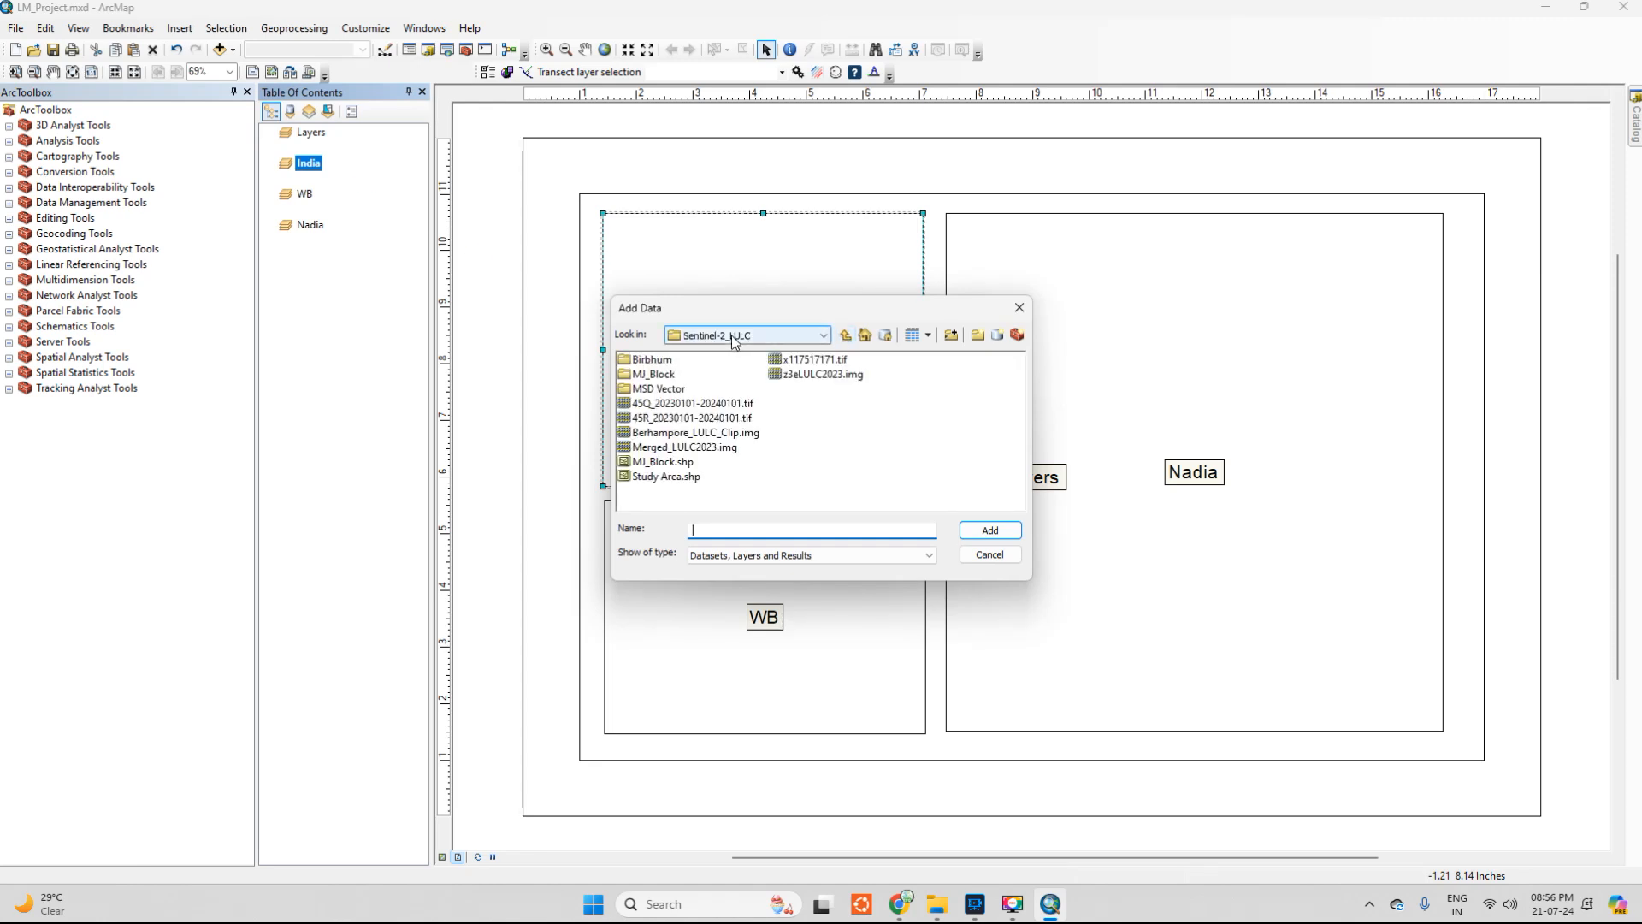
left_click(822, 337)
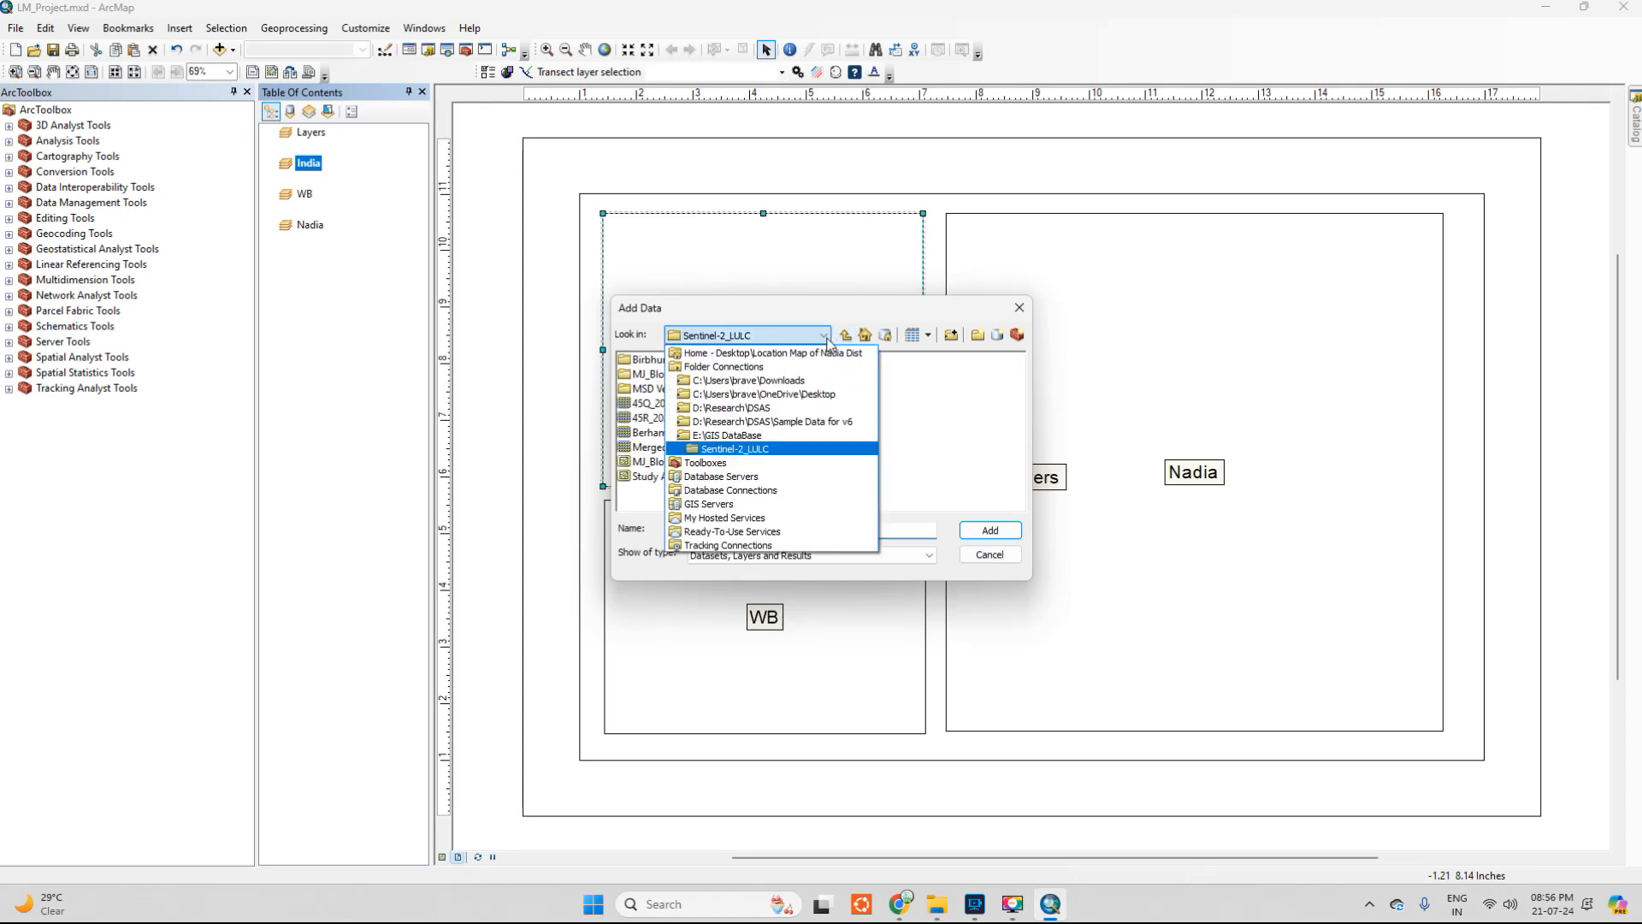
left_click(796, 395)
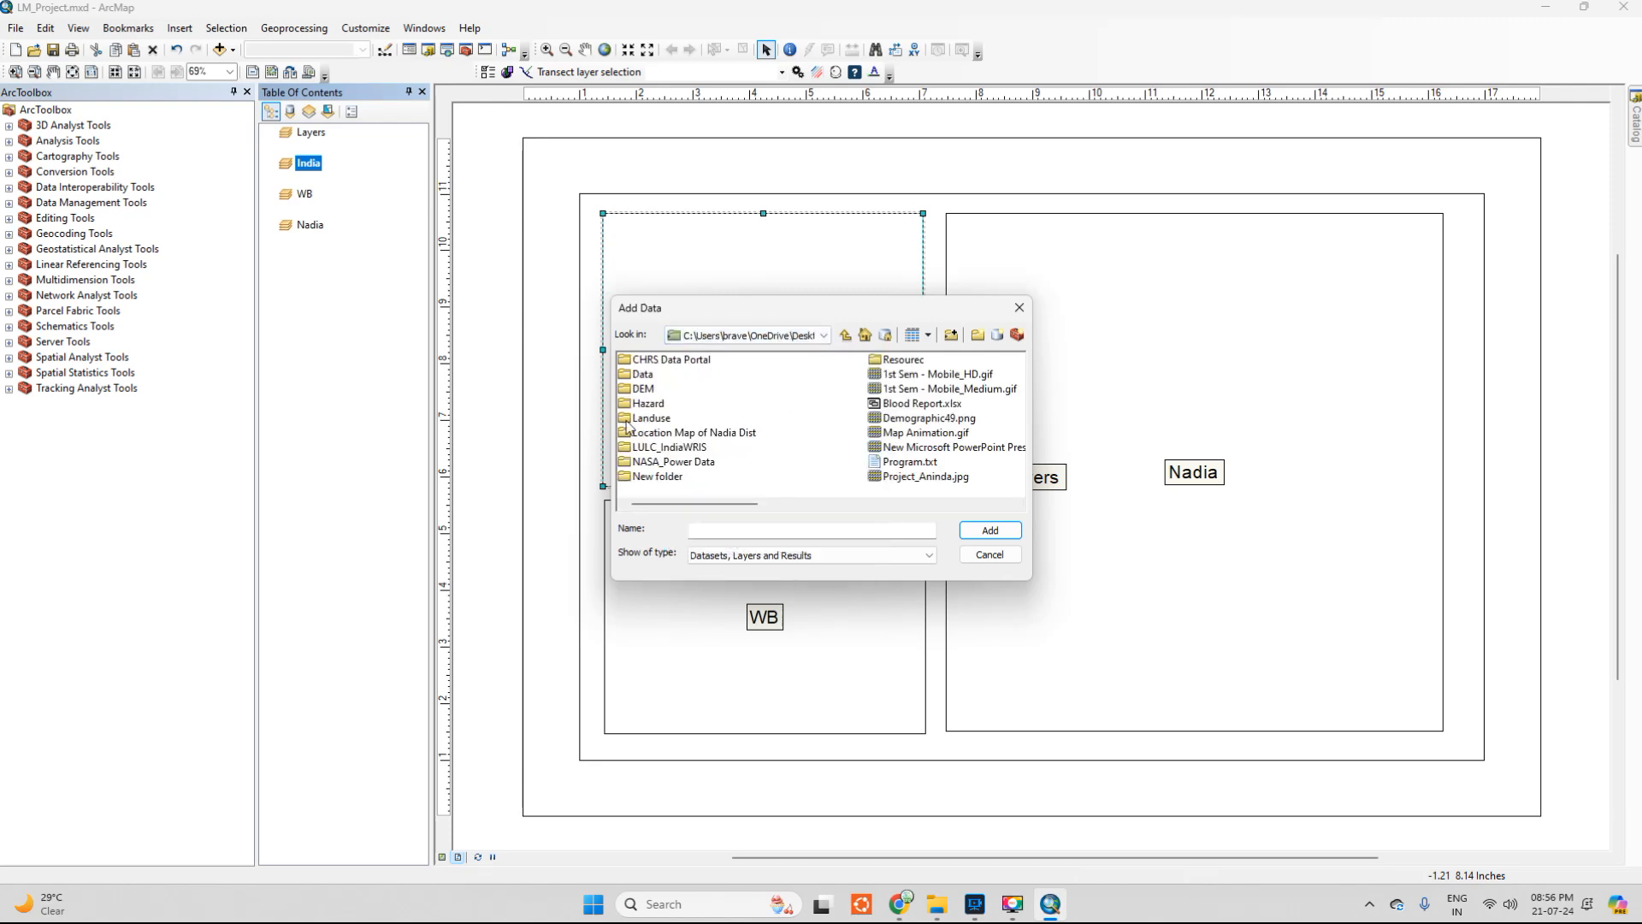
double_click(733, 433)
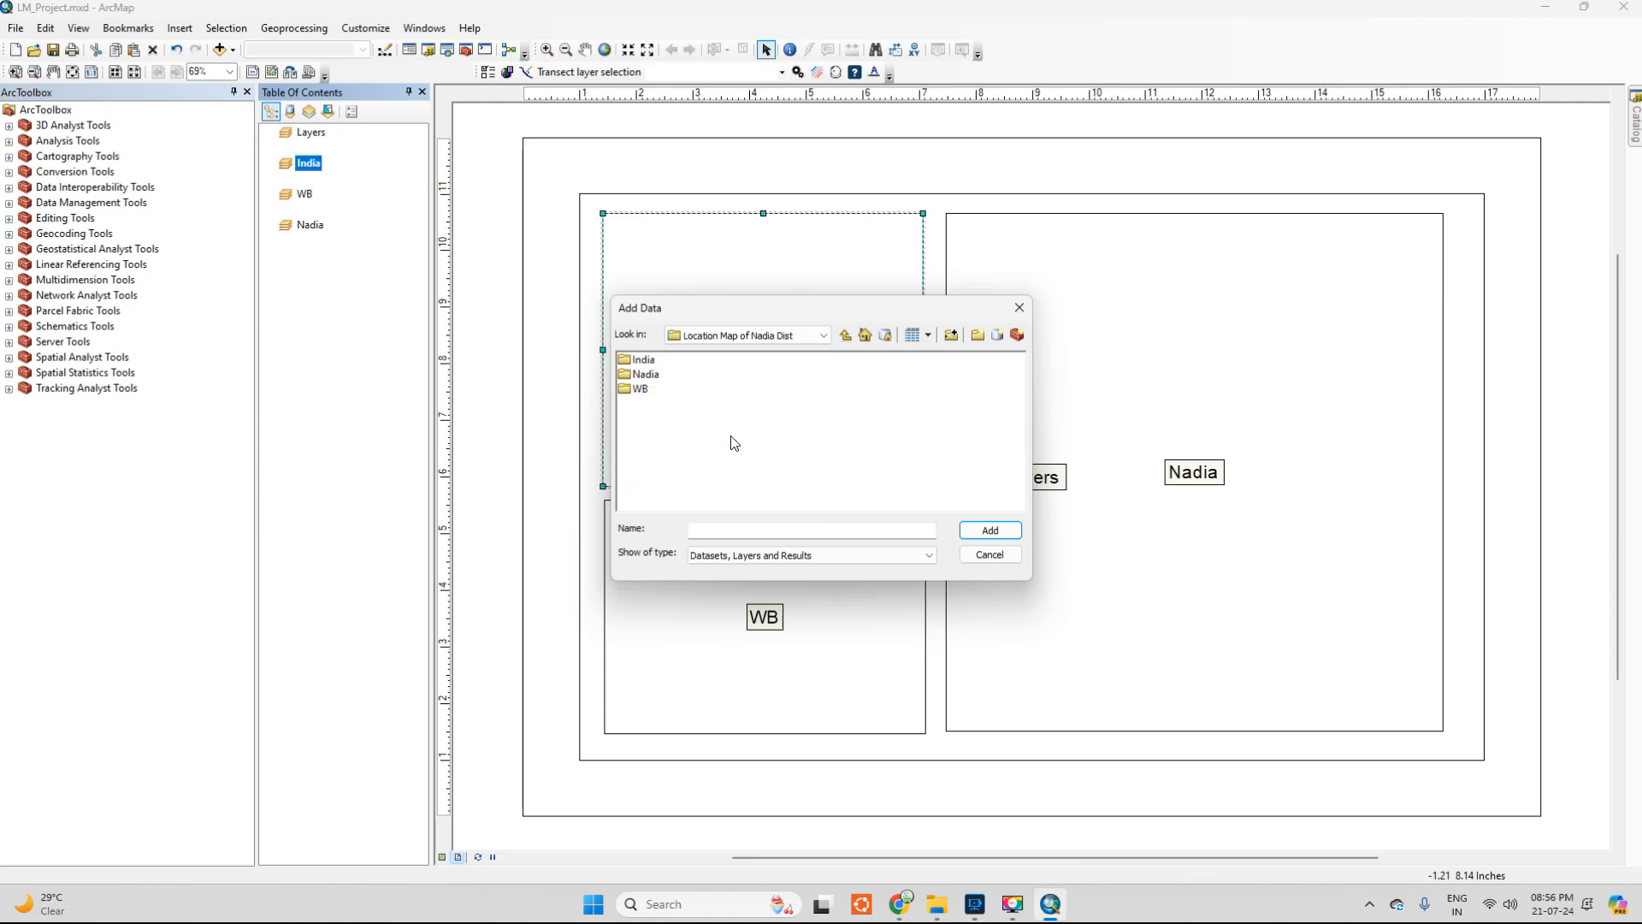
Add India_28Sates_8UTs.shp from the India subfolder to the India data frame
left_click(646, 361)
double_click(646, 362)
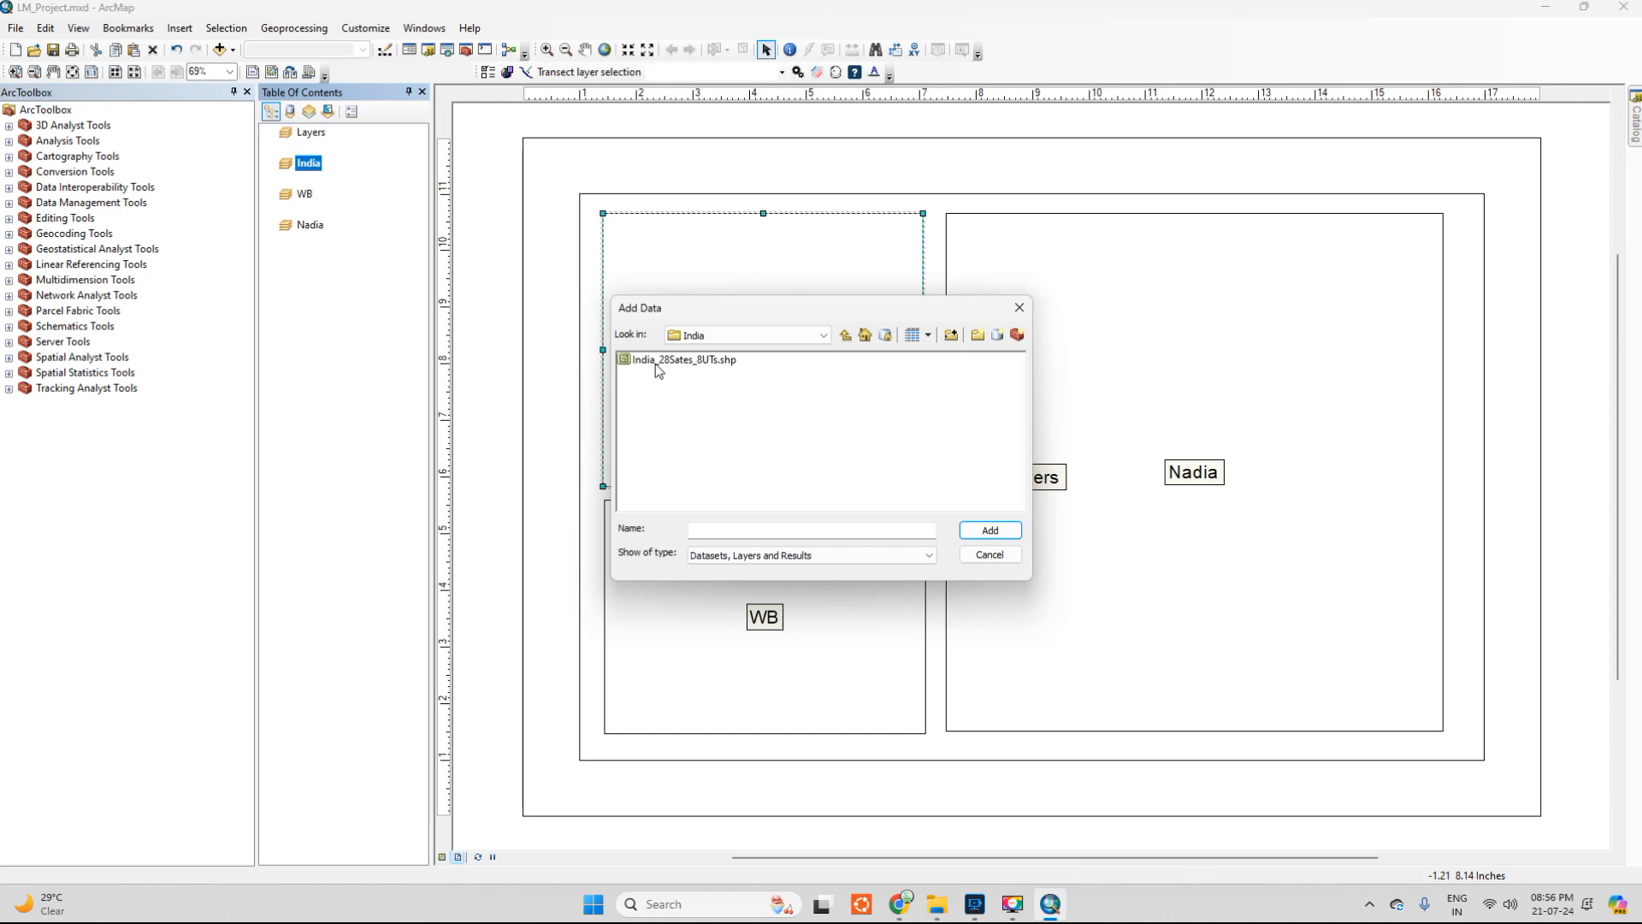
left_click(659, 363)
left_click(1009, 531)
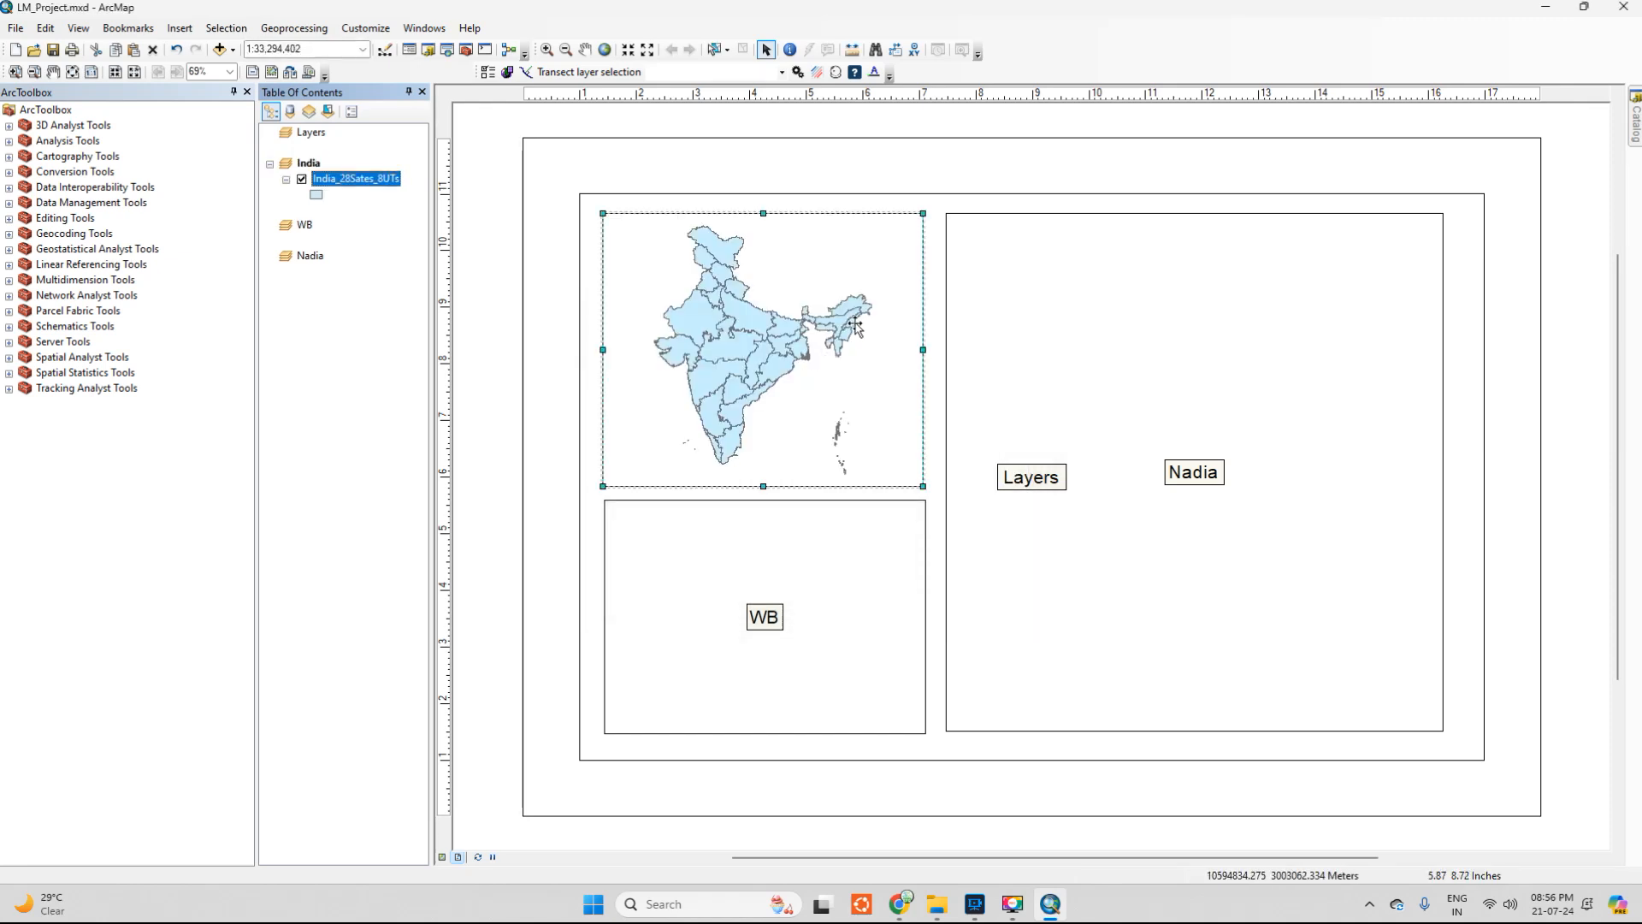
Add WB with 23 Dist.shp from the WB subfolder to the WB data frame
left_click(304, 225)
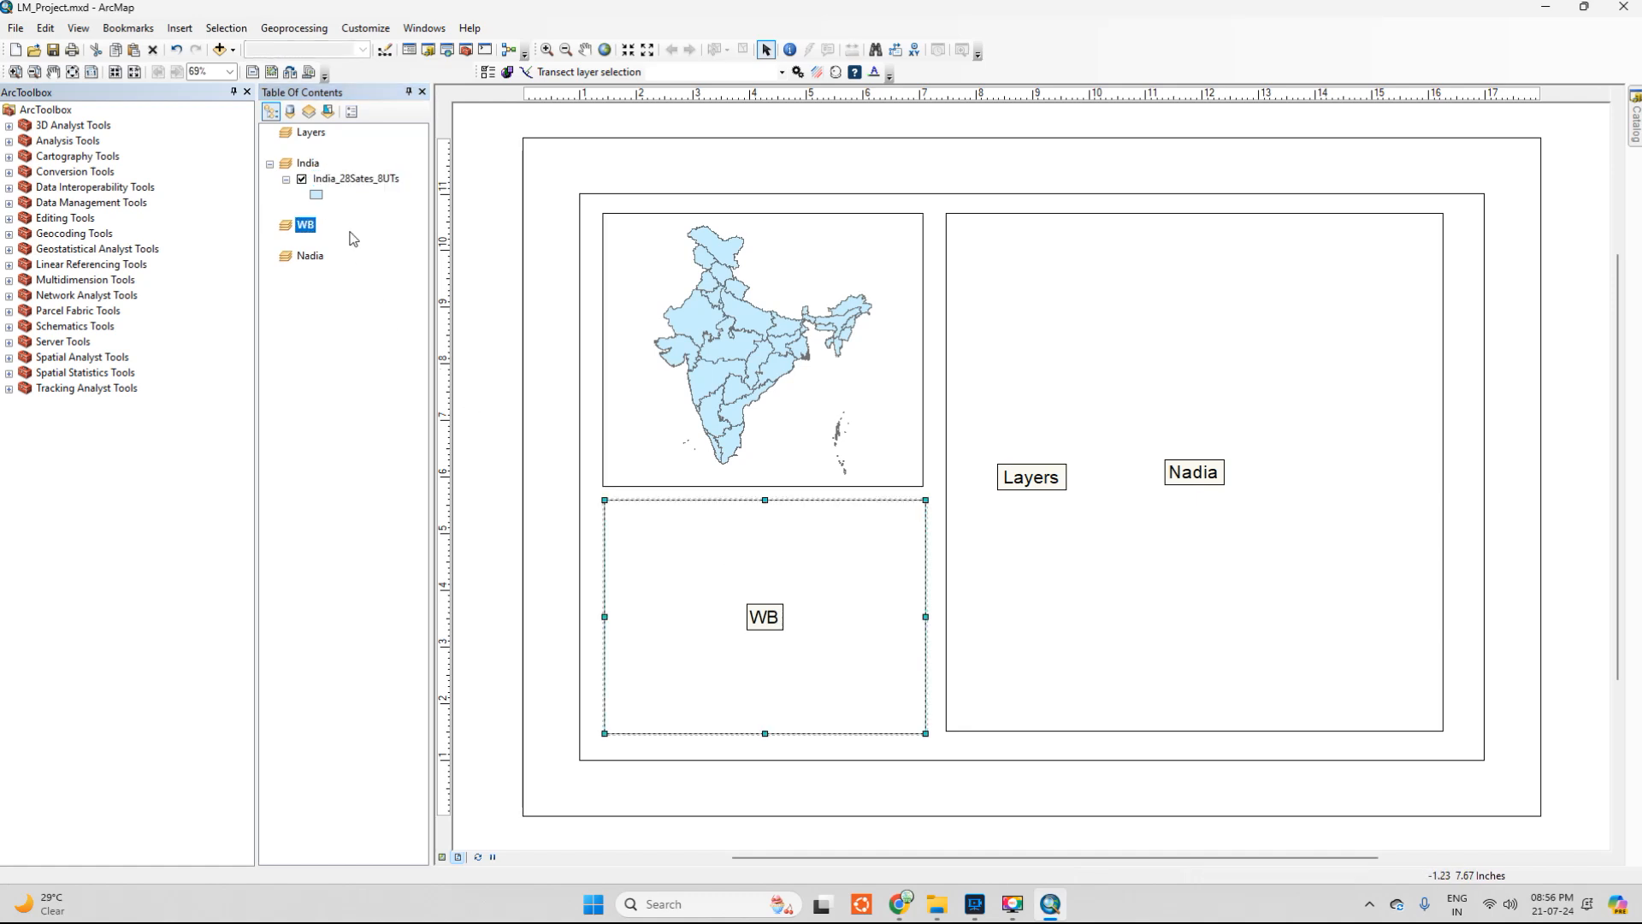
right_click(304, 228)
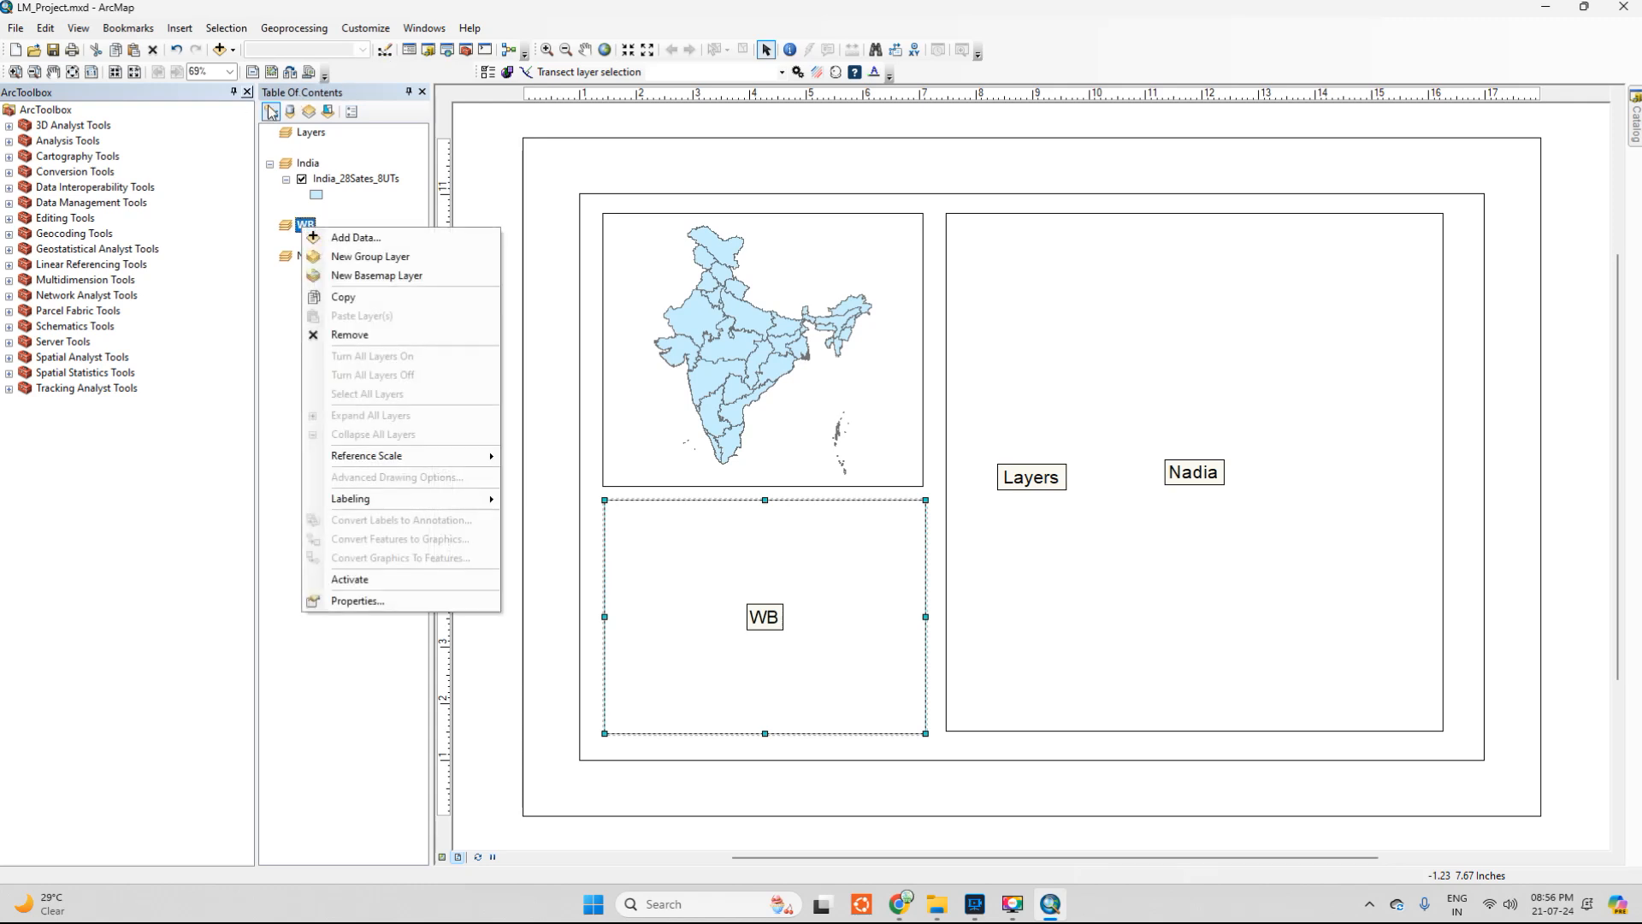
left_click(297, 229)
right_click(306, 226)
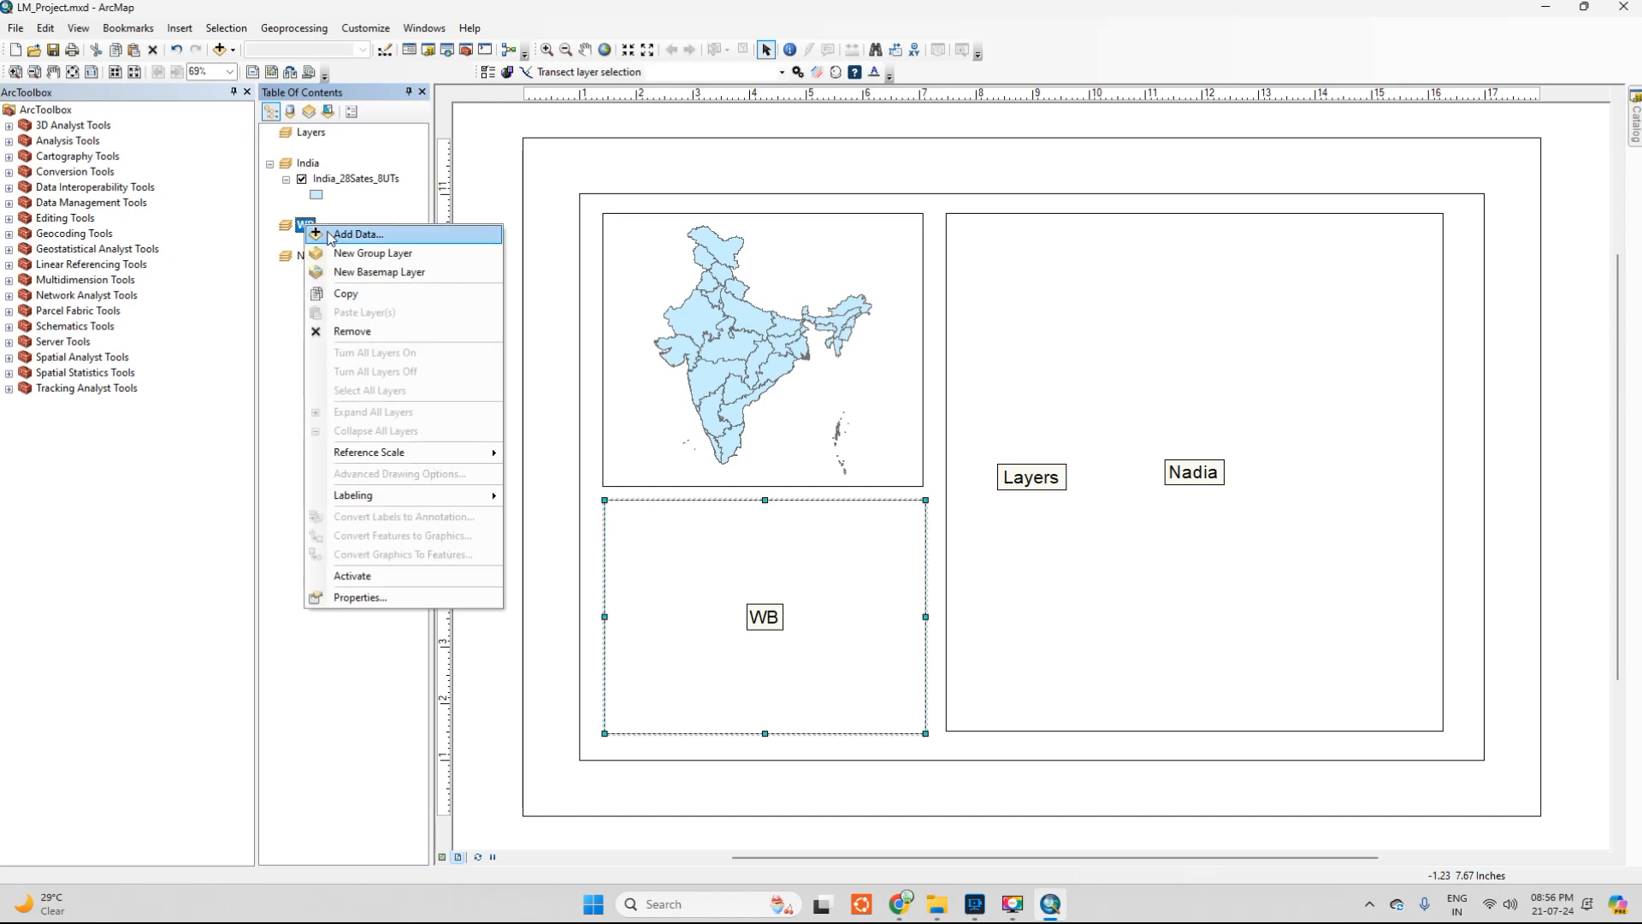
left_click(330, 238)
left_click(847, 337)
double_click(644, 390)
left_click(689, 359)
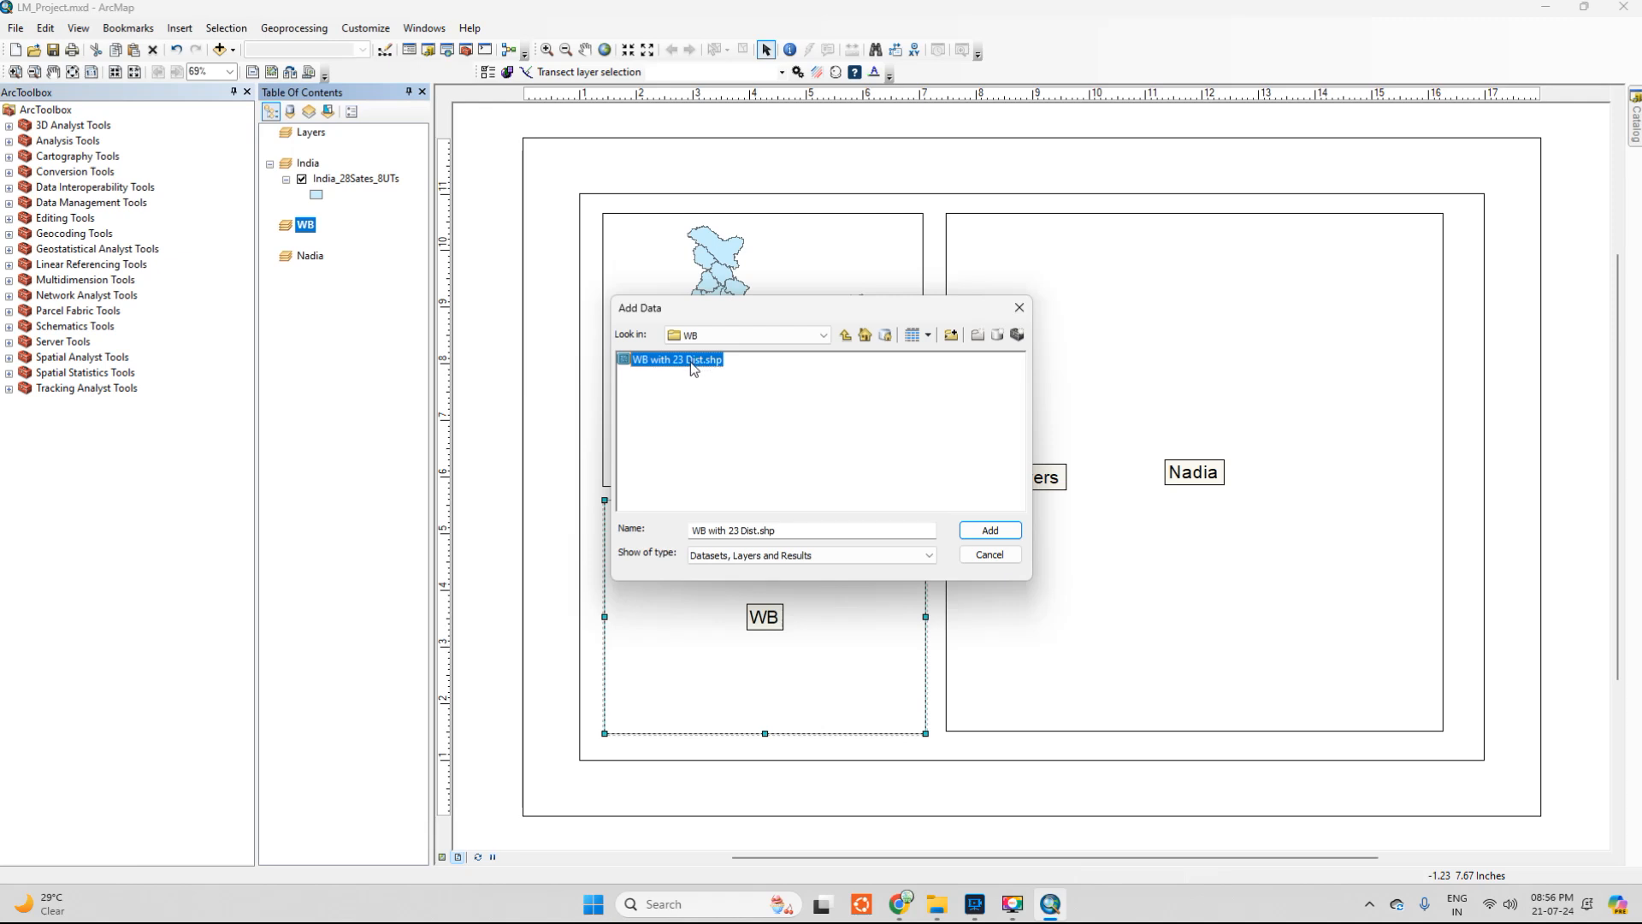
double_click(691, 360)
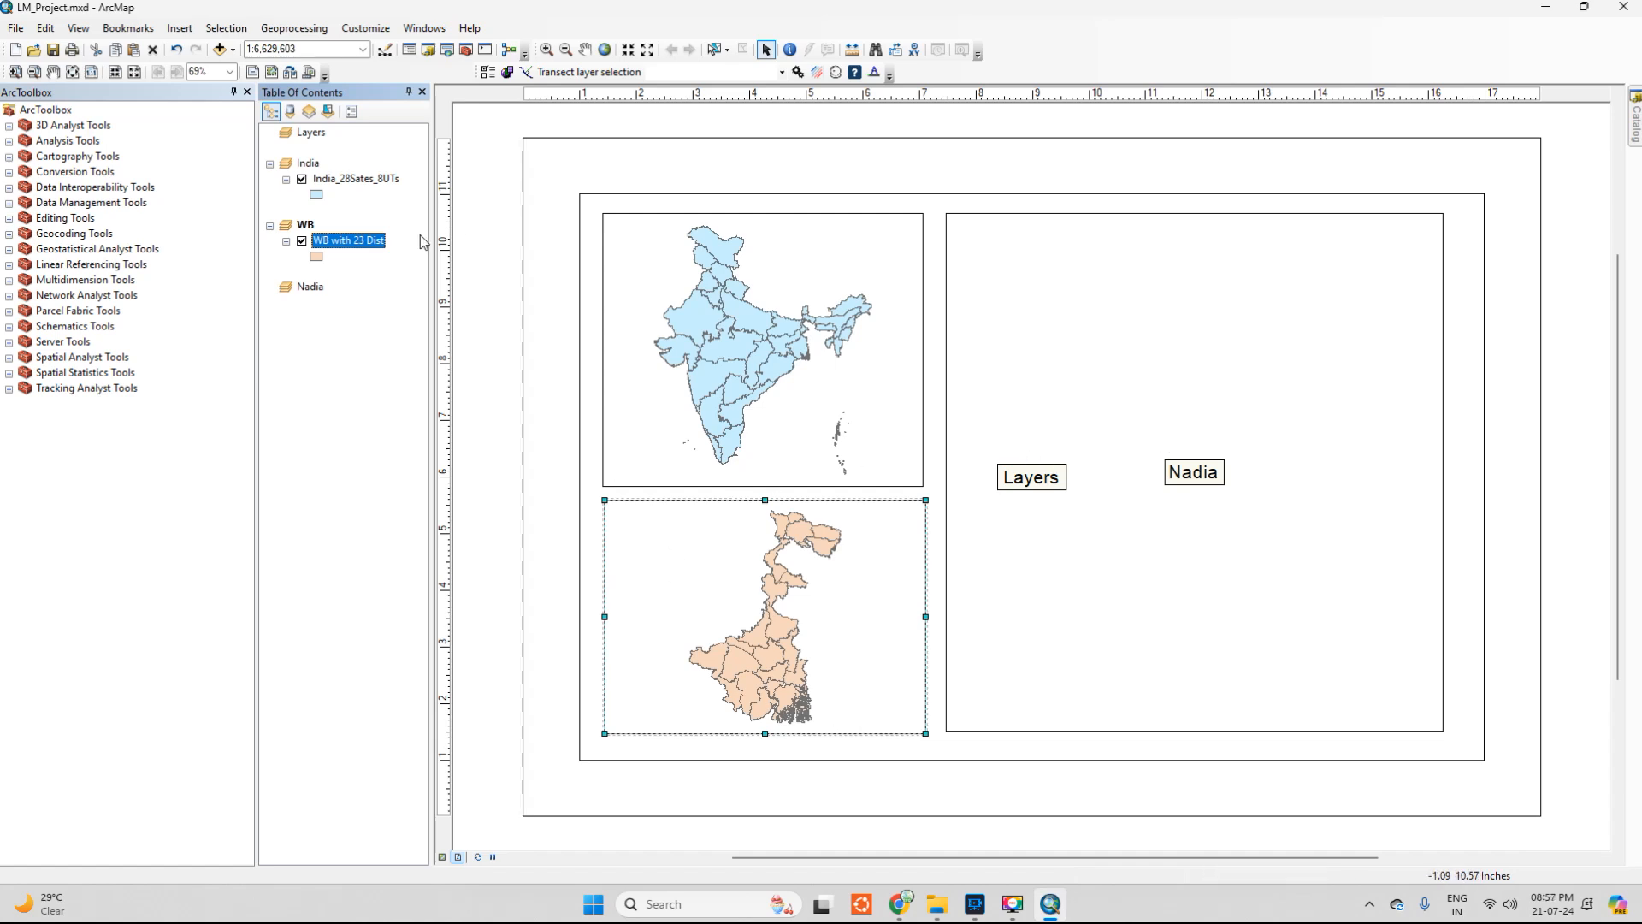
Add Nadia.shp from the Nadia subfolder to the Nadia data frame
left_click(311, 287)
right_click(313, 295)
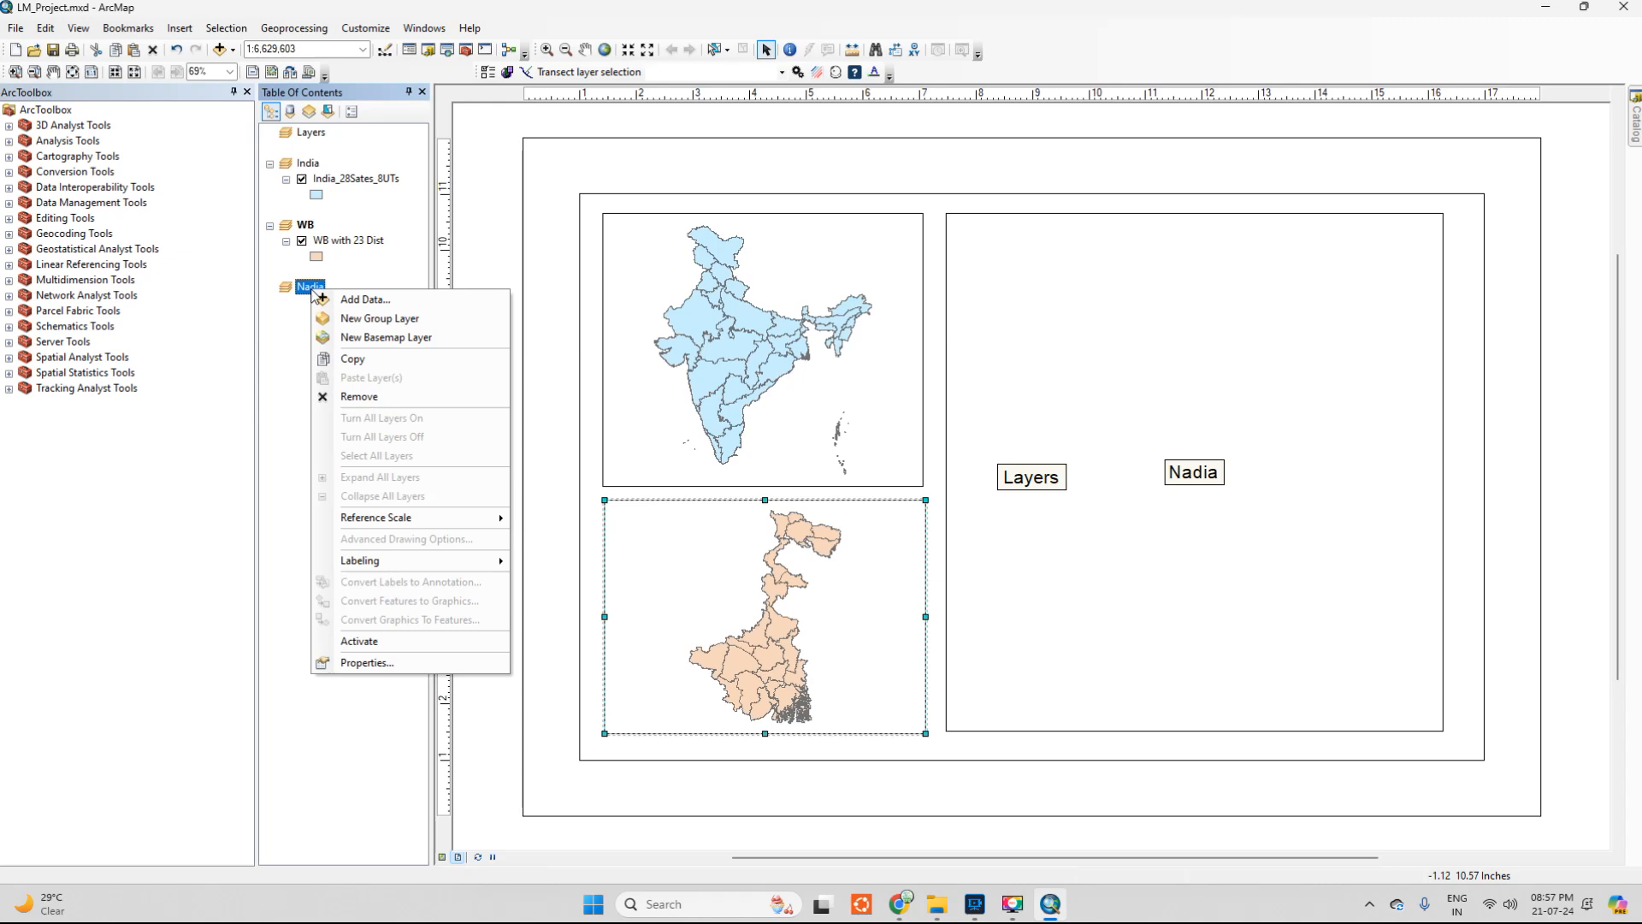
left_click(376, 302)
left_click(847, 334)
left_click(646, 374)
double_click(646, 375)
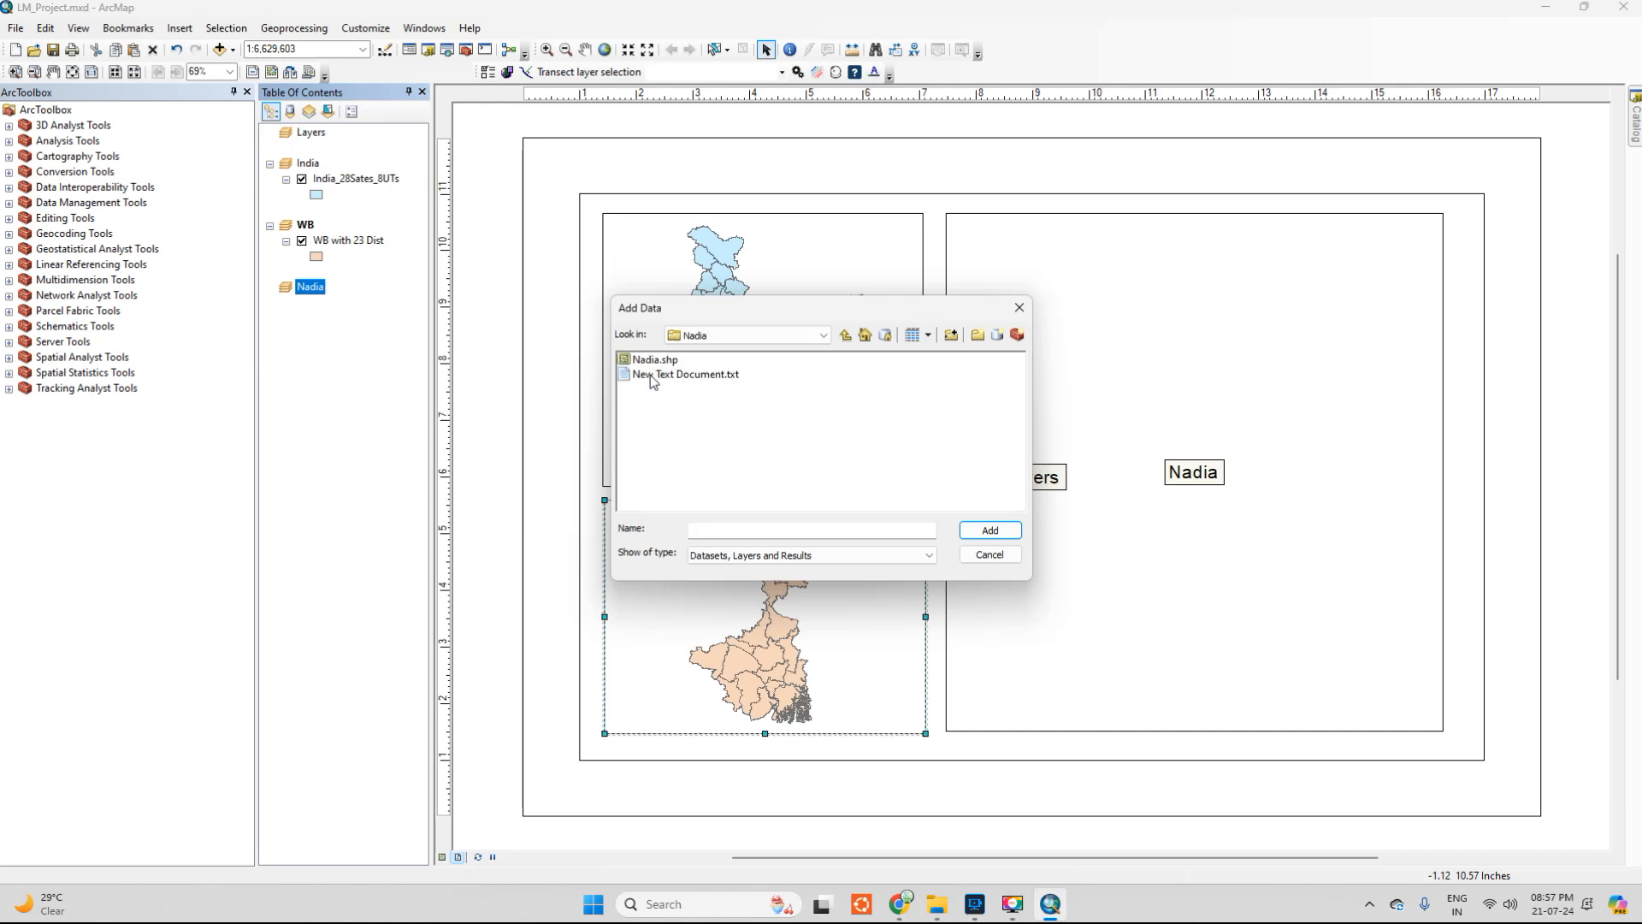
double_click(655, 361)
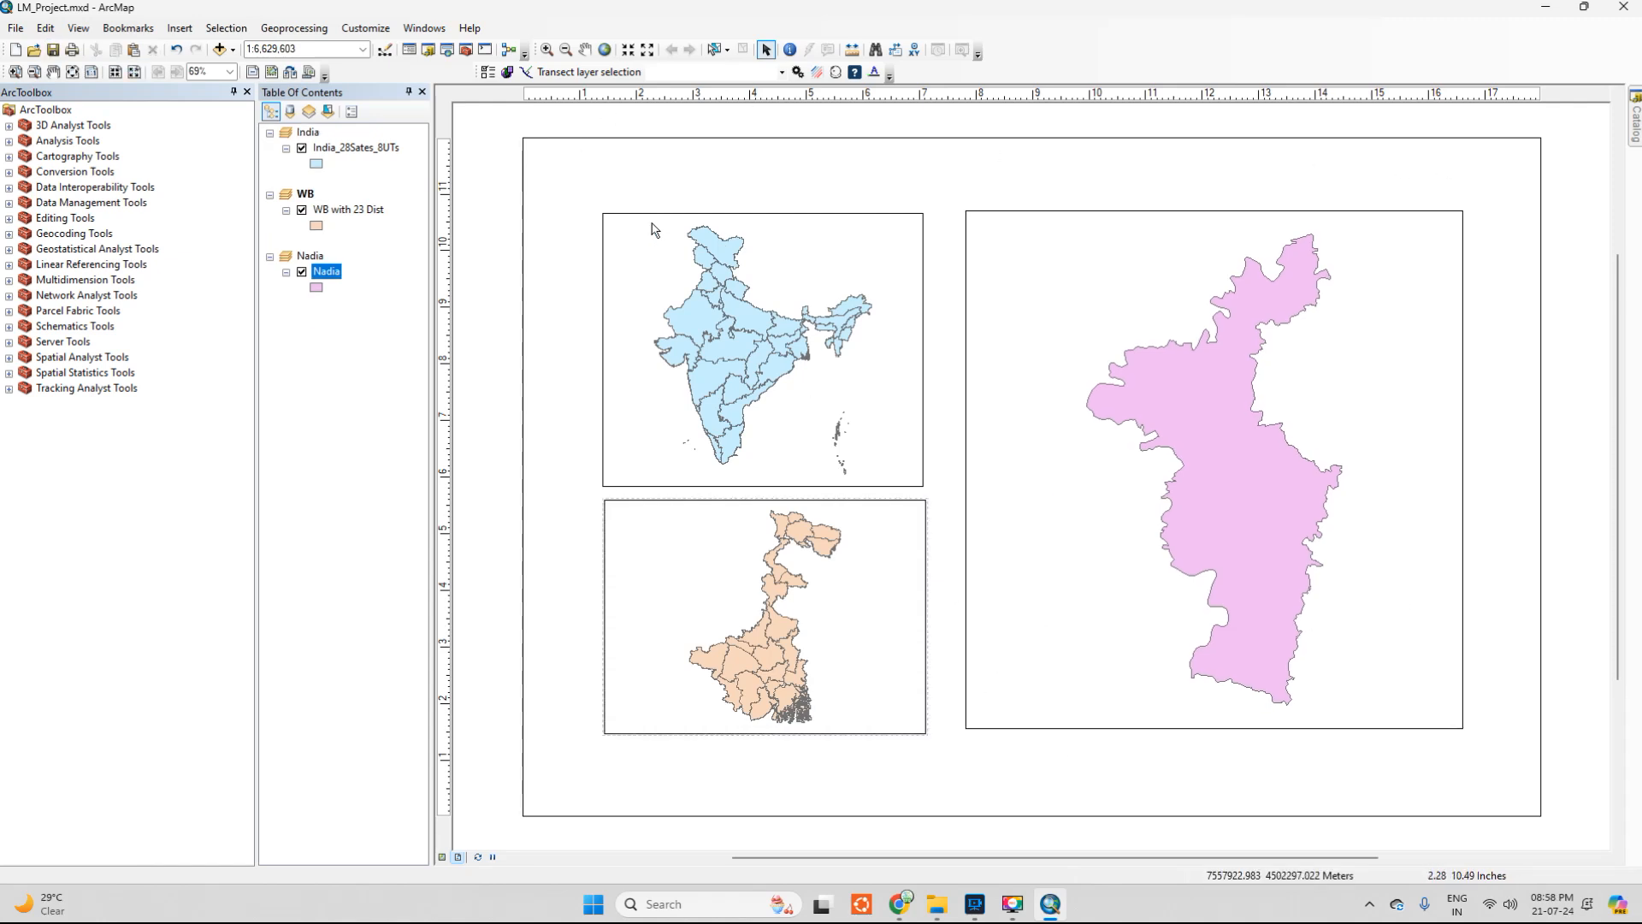
Undo the removal of the empty Layers data frame from the layout
left_click(180, 49)
left_click(177, 48)
left_click(1030, 487)
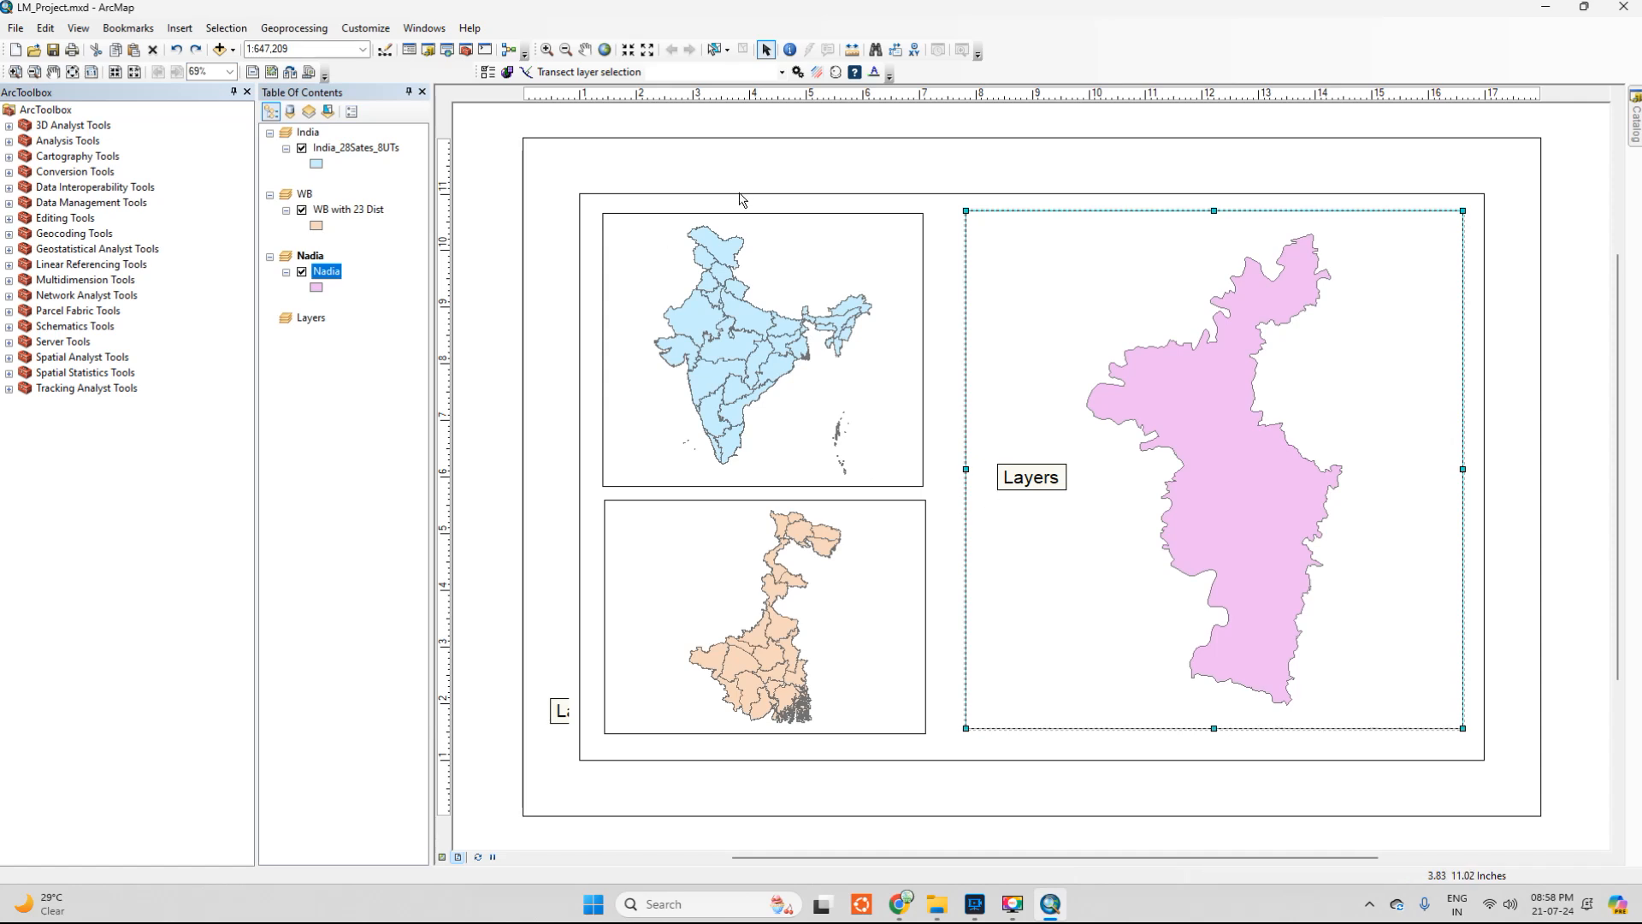
Shrink the empty Layers data frame towards its lower-left corner and delete it from the layout
left_click(1069, 488)
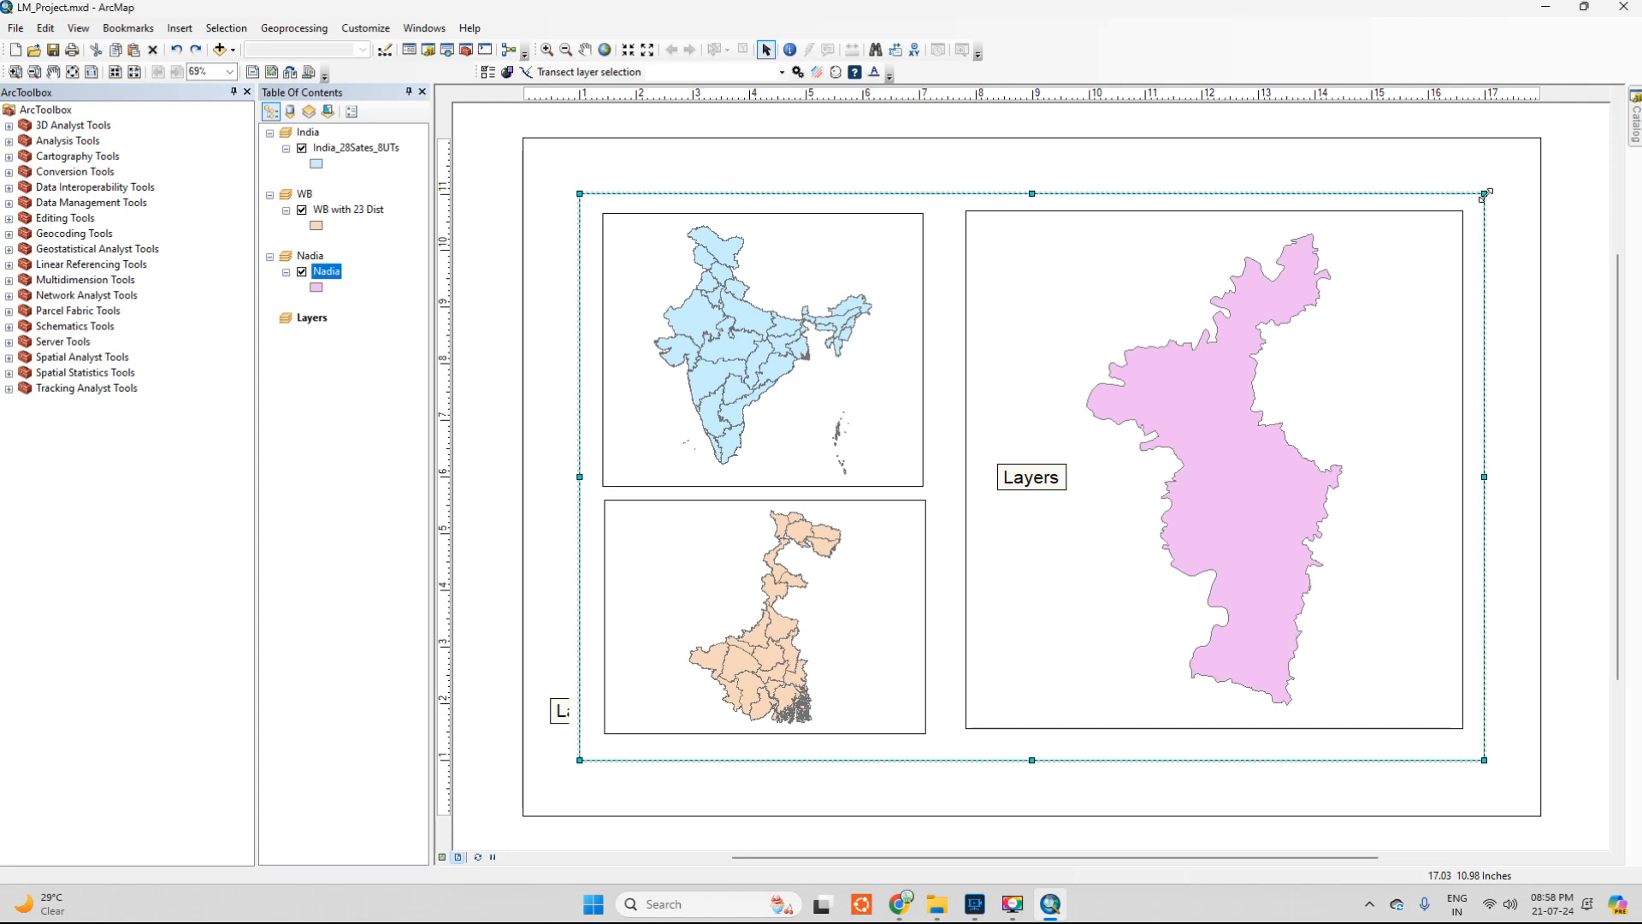
left_click_drag(1484, 193, 758, 474)
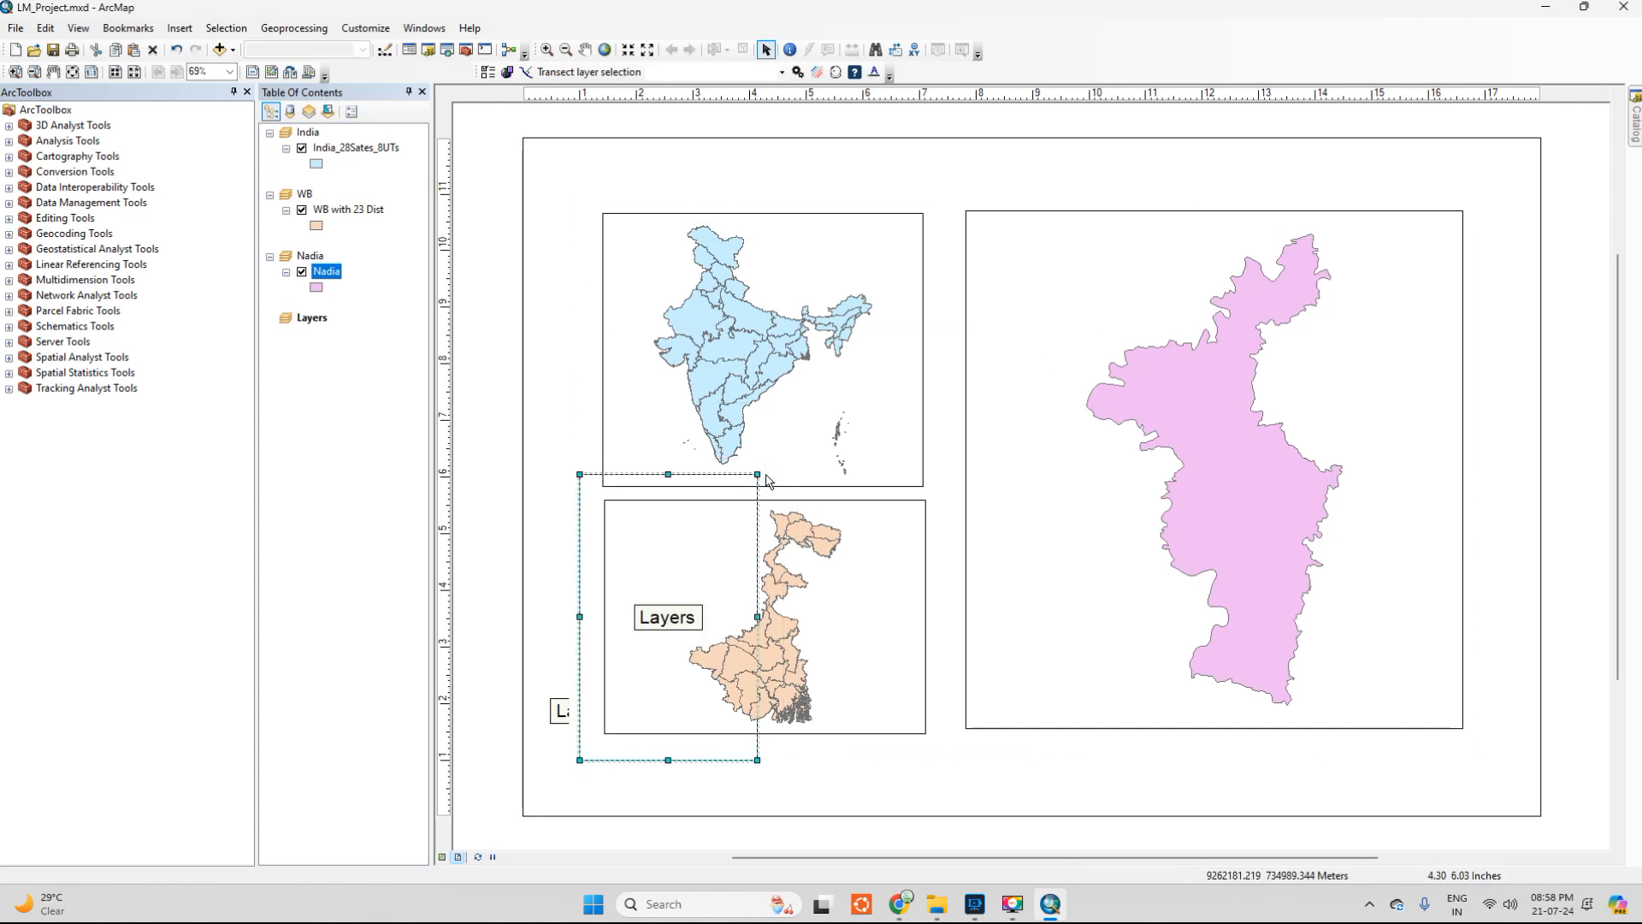
key("Delete")
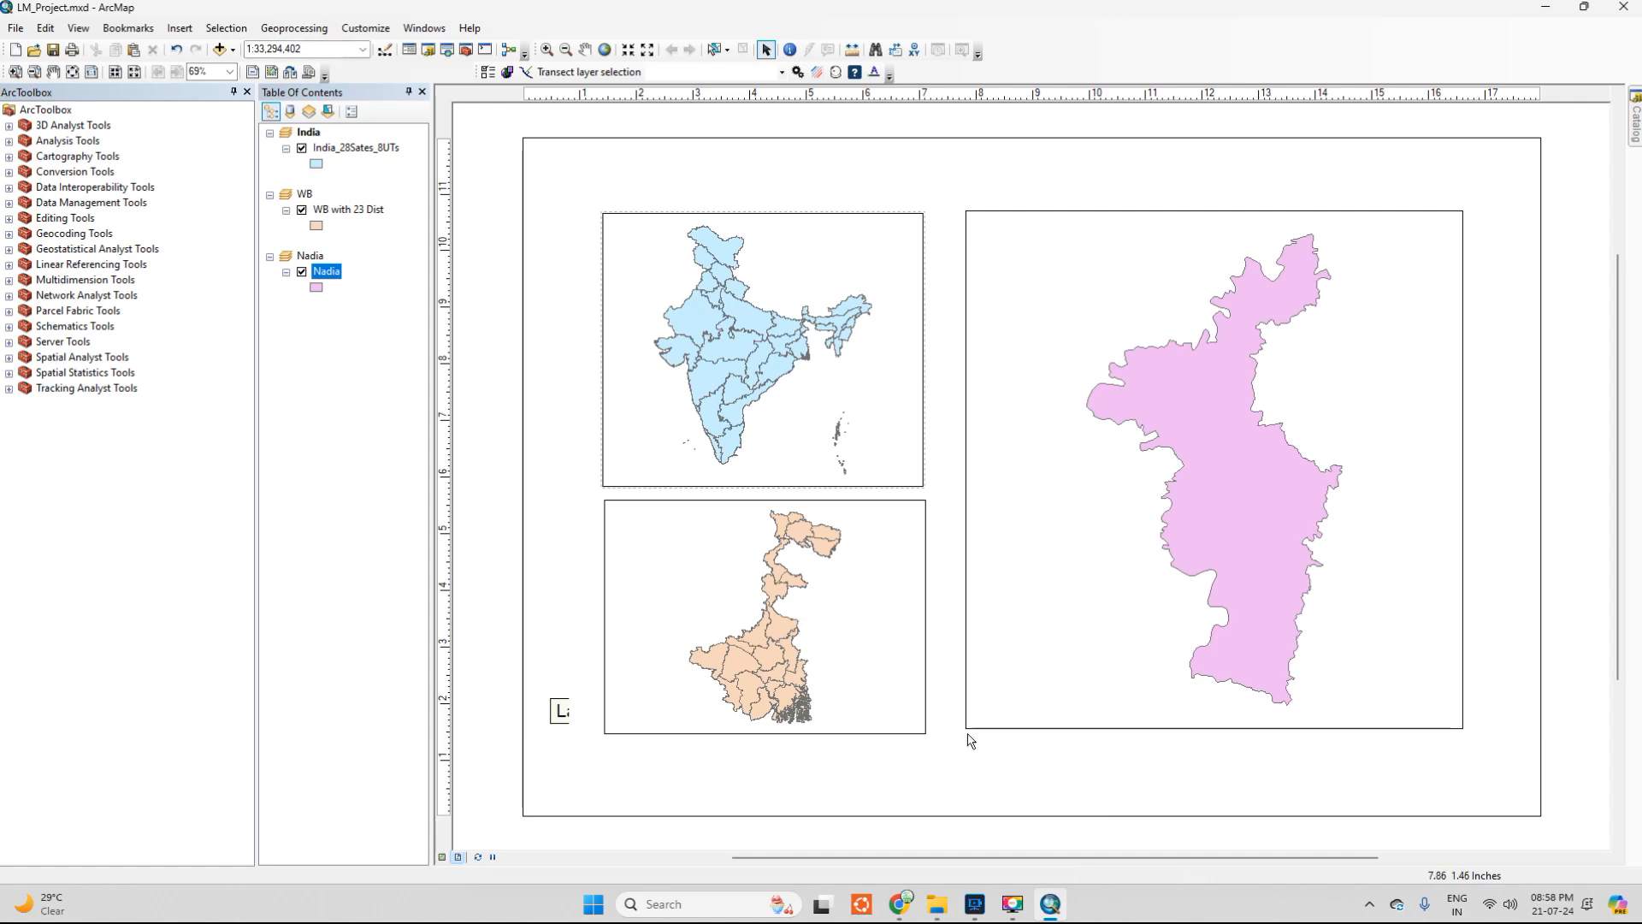
Change the India_28Sates_8UTs layer's symbol to the Yellow preset fill
scroll(971, 744, "down", 1)
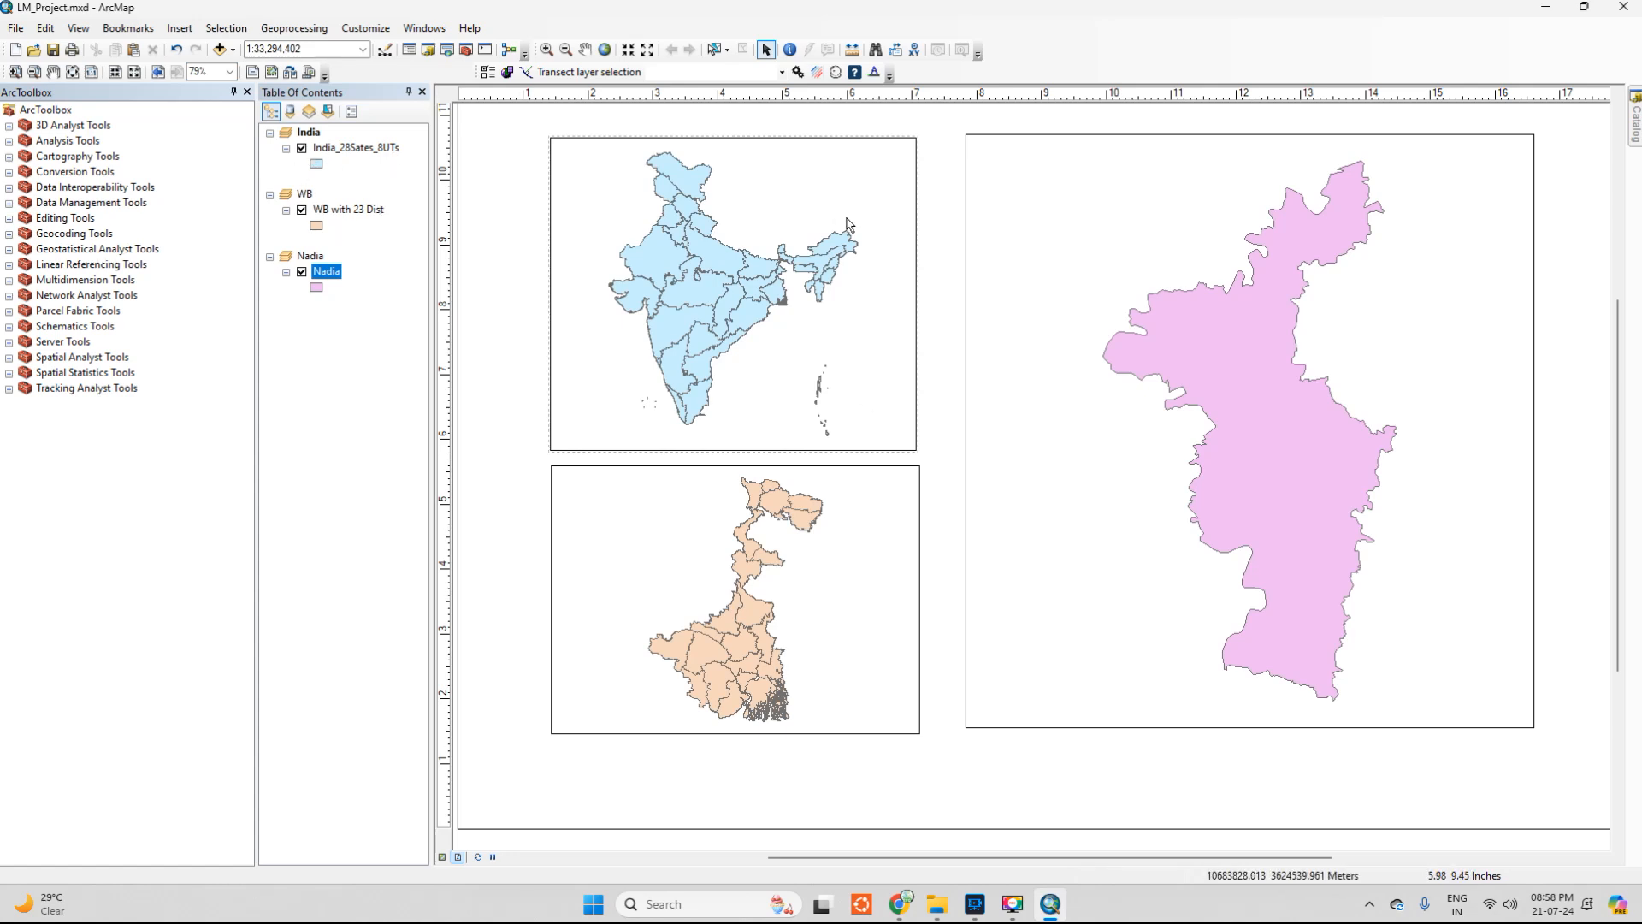
left_click(318, 162)
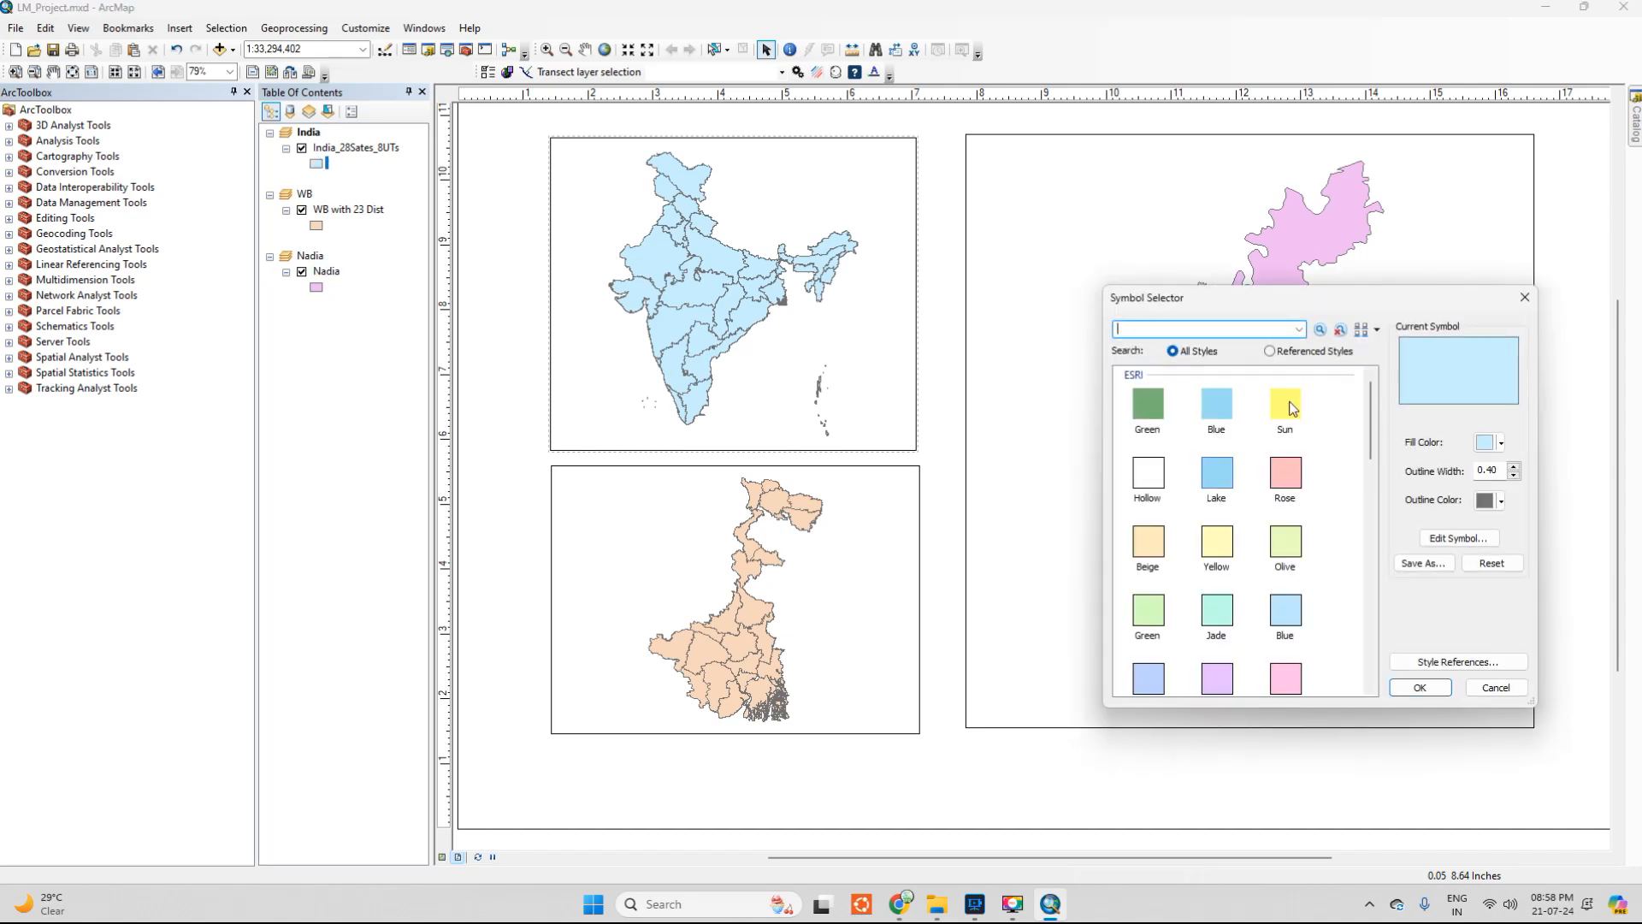
double_click(1217, 544)
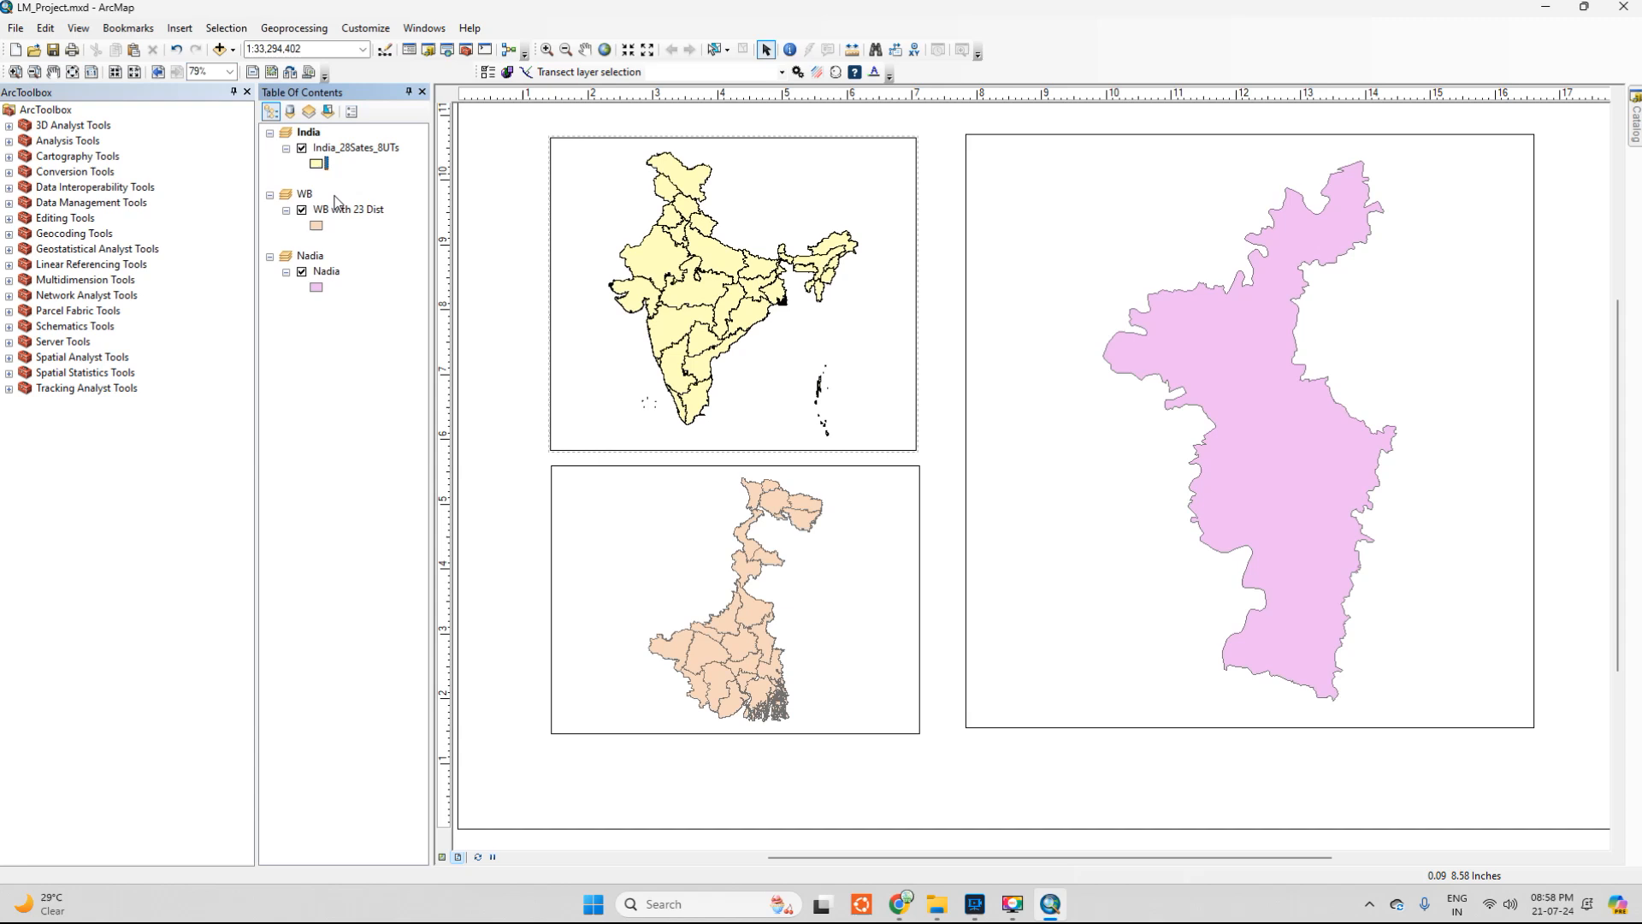
Restyle the India layer's outline with the Arterial Street line symbol in light grey
left_click(316, 165)
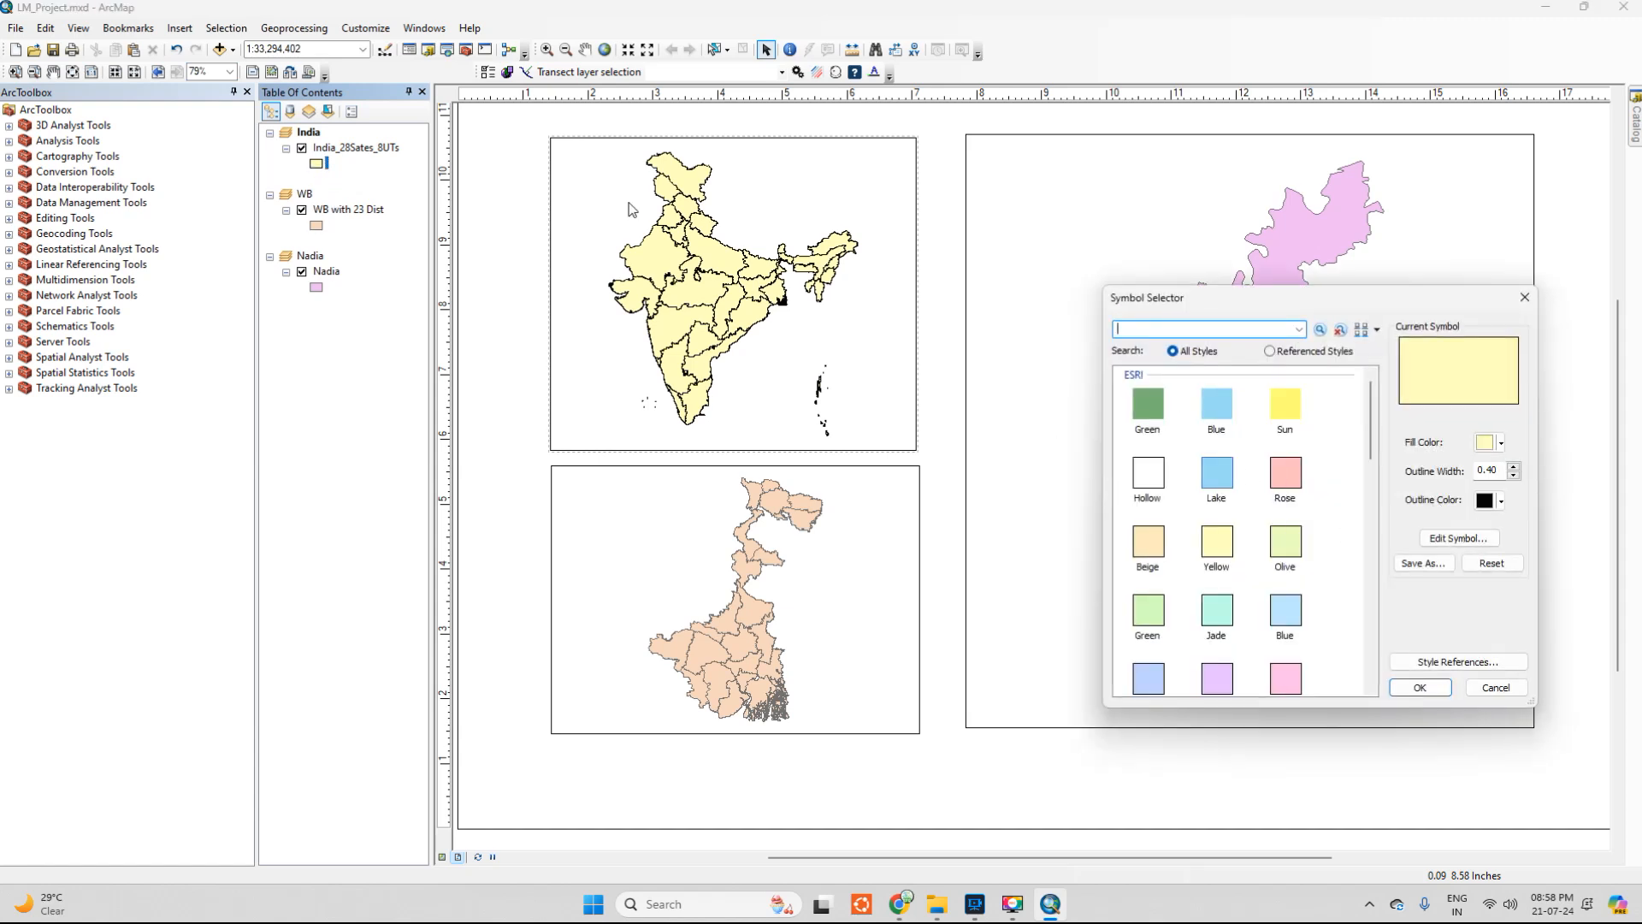
left_click(1471, 537)
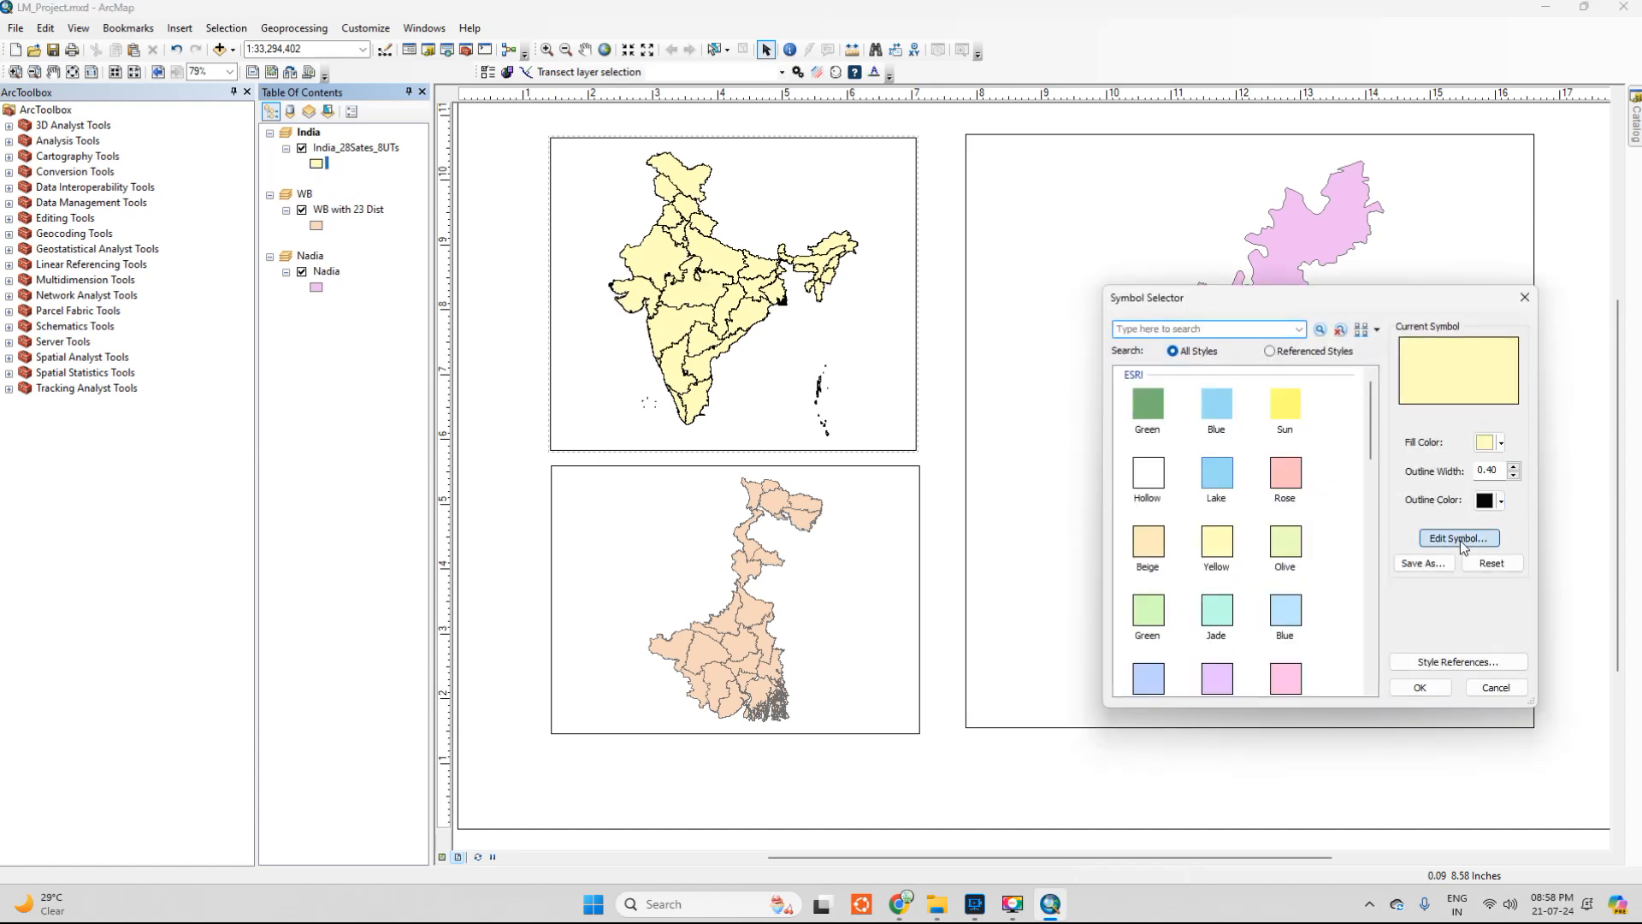
left_click(1284, 511)
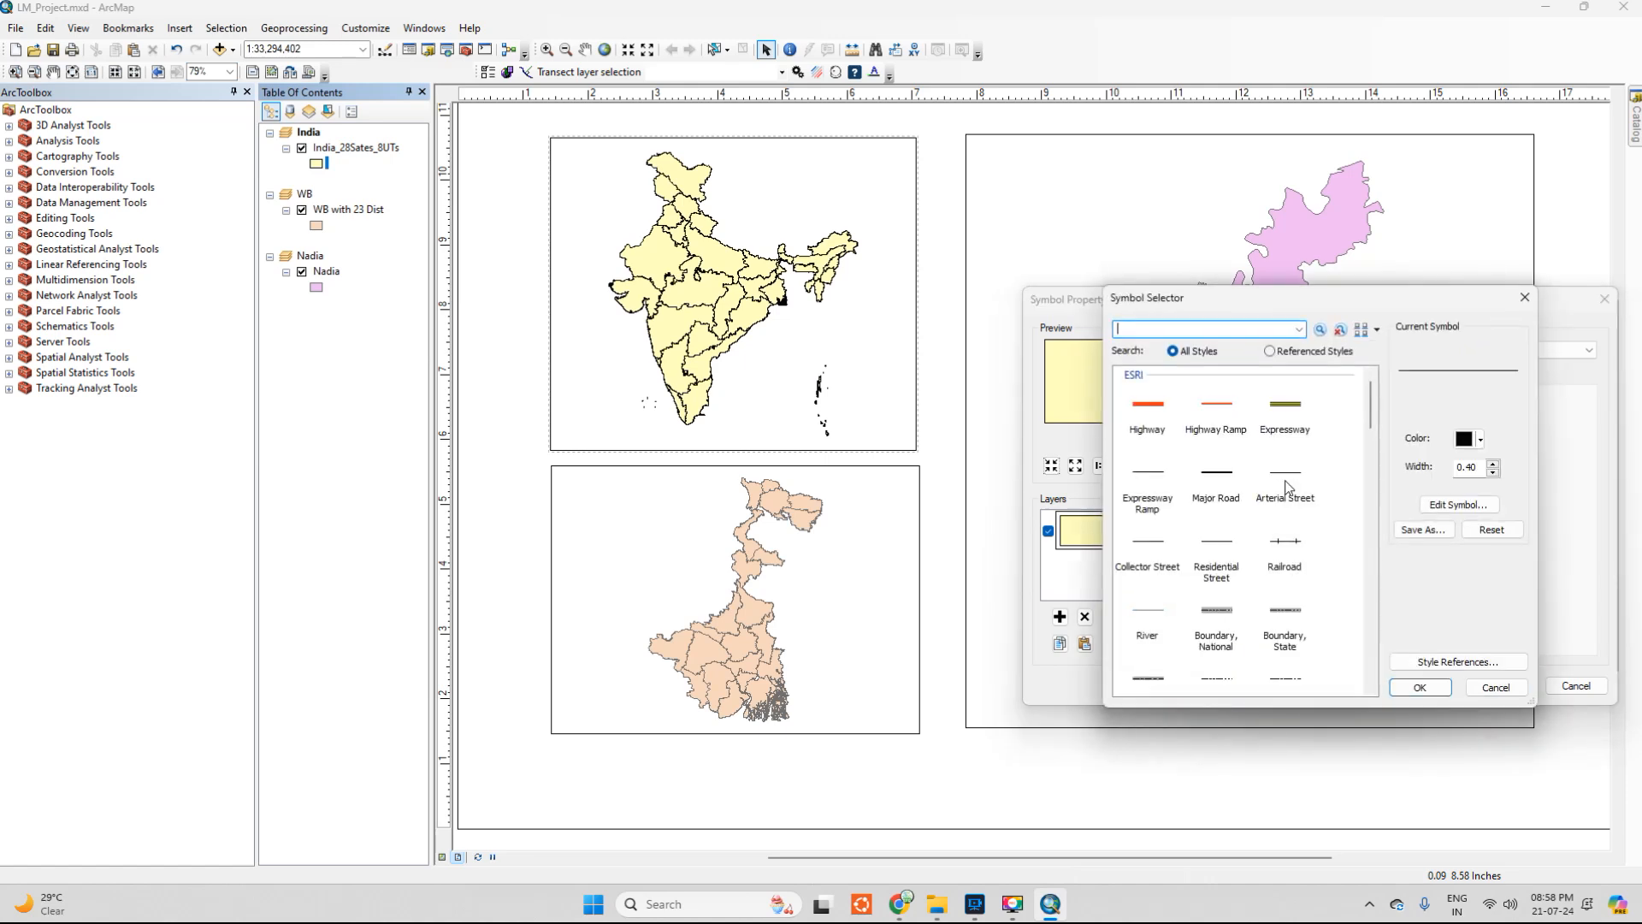
left_click(1286, 484)
left_click(1481, 439)
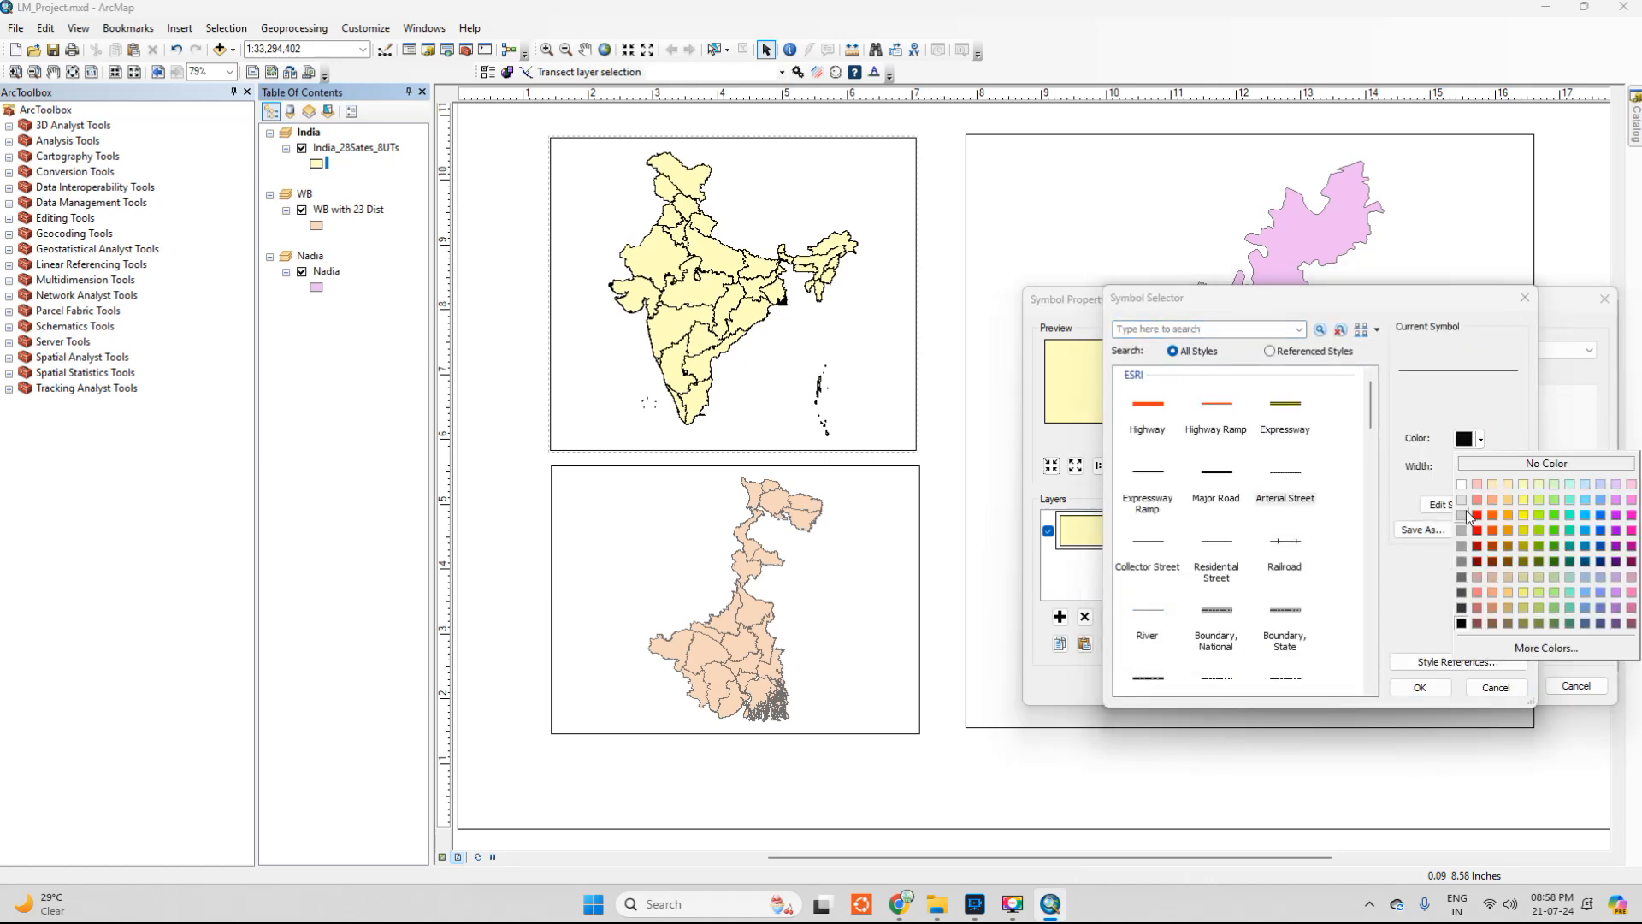
left_click(1462, 516)
left_click(1420, 687)
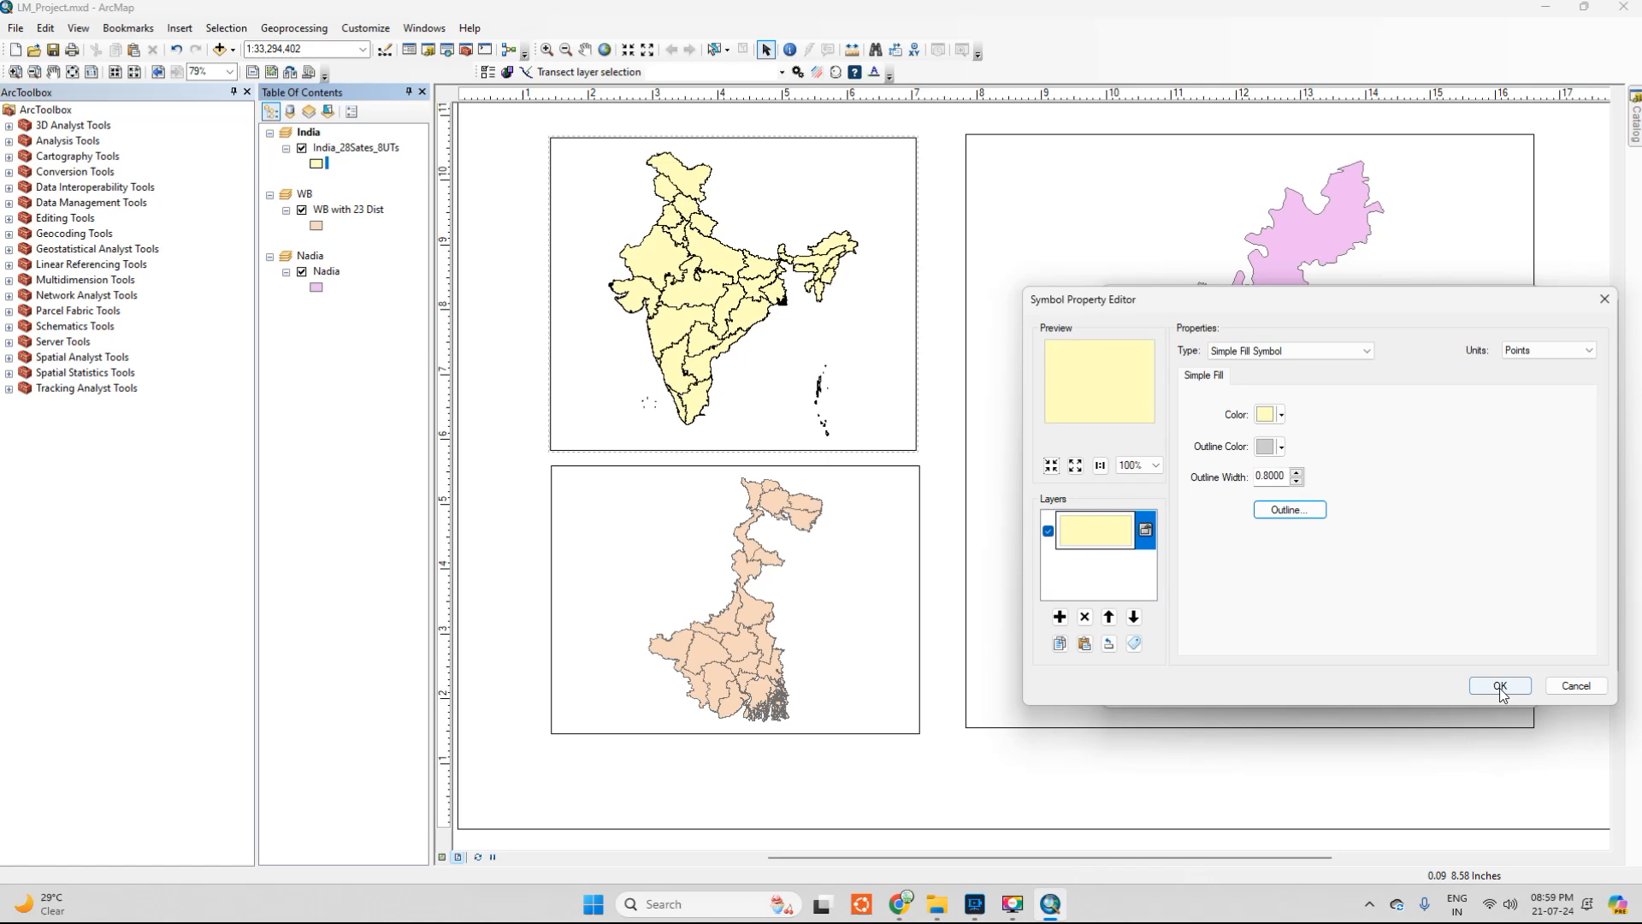
left_click(1503, 681)
left_click(1420, 687)
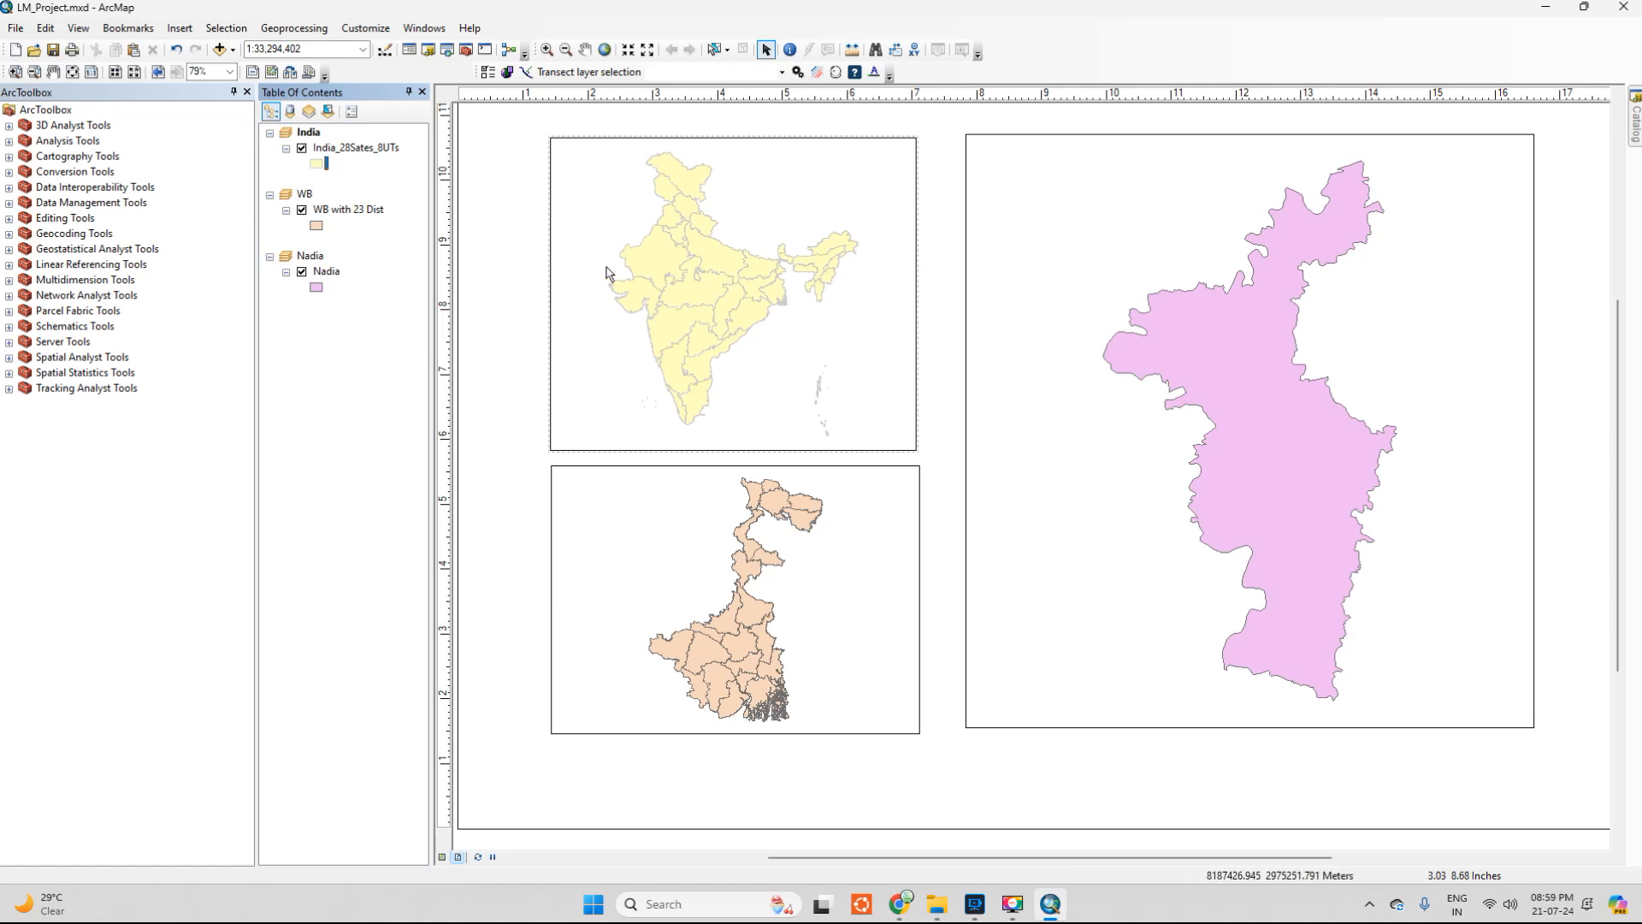
Edit the India layer's symbol again and change its outline colour to a darker grey
left_click(317, 165)
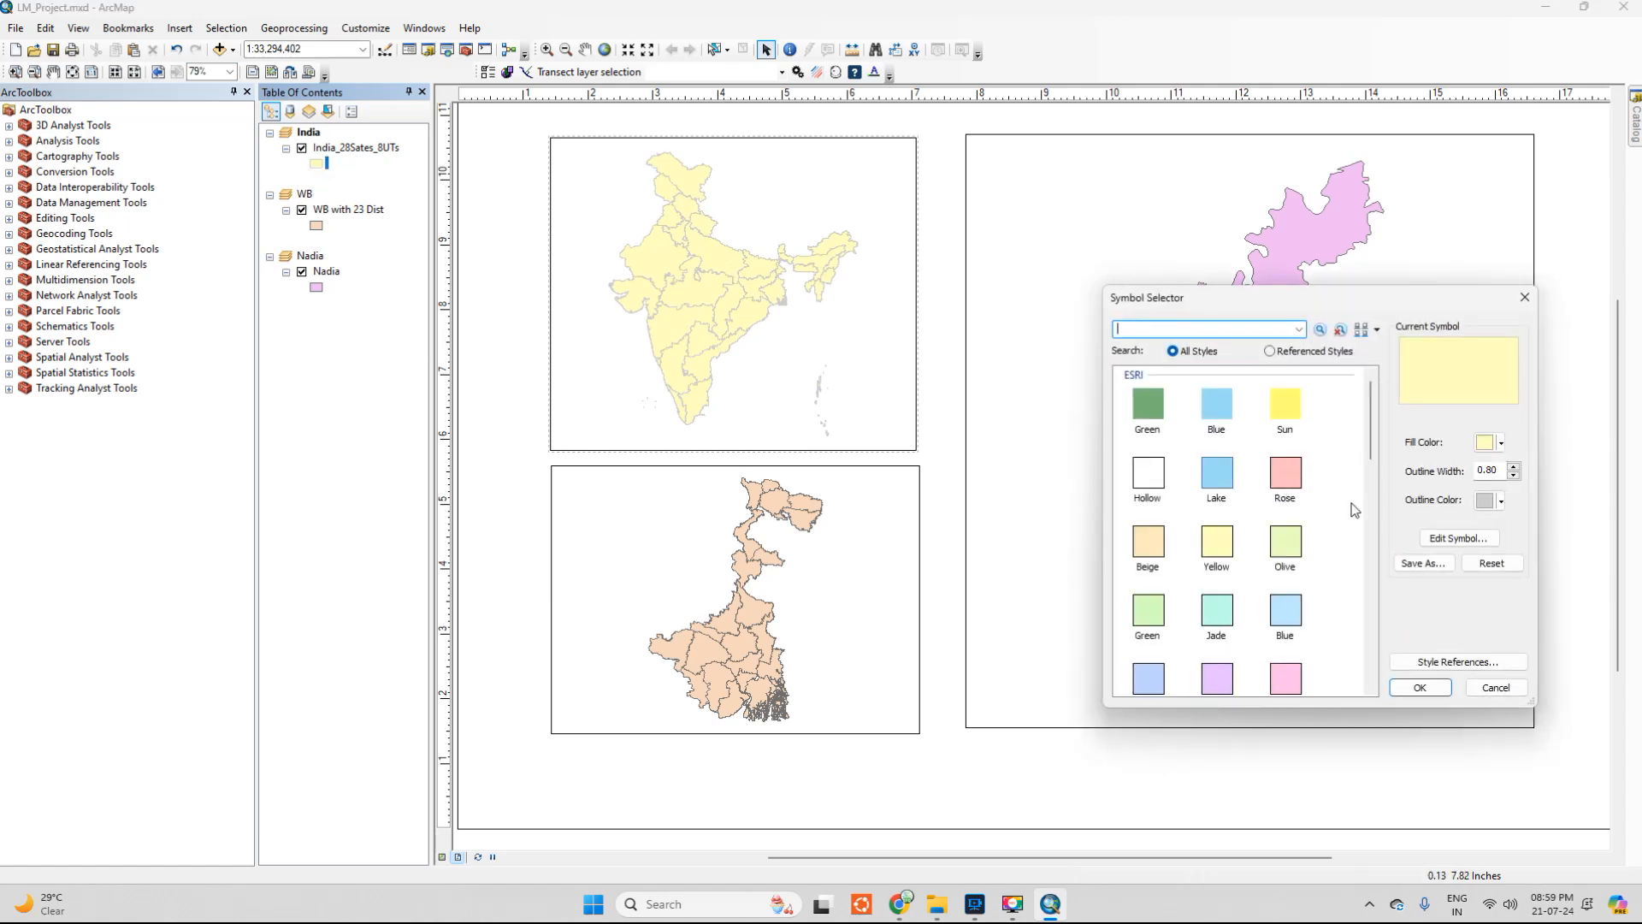
left_click(1492, 442)
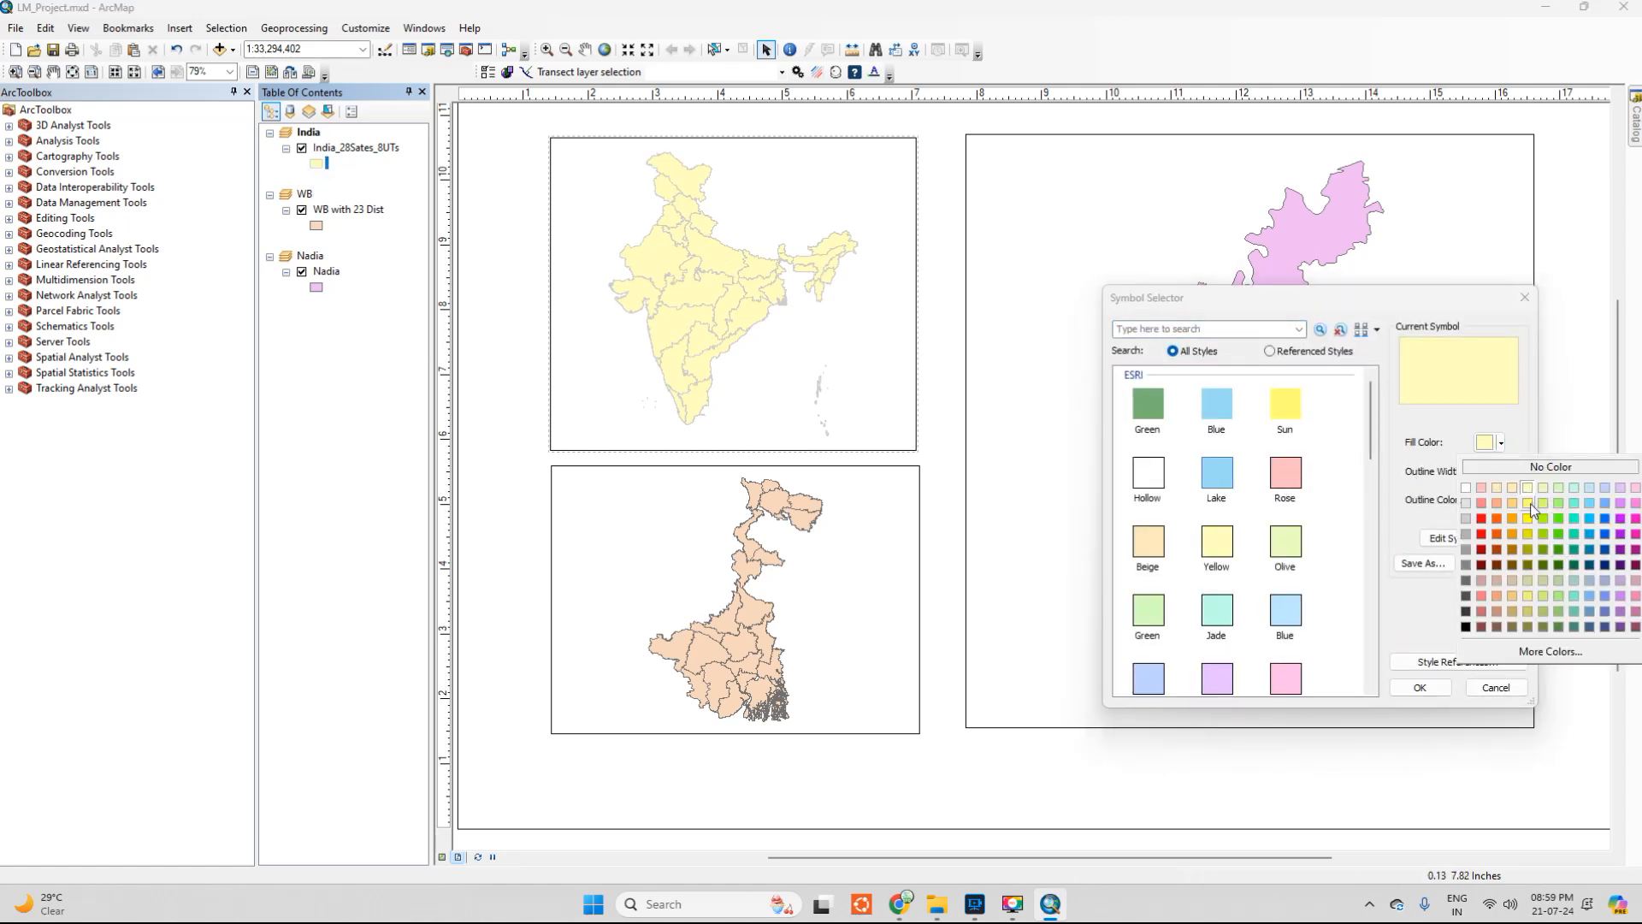
left_click(1461, 539)
left_click(1463, 541)
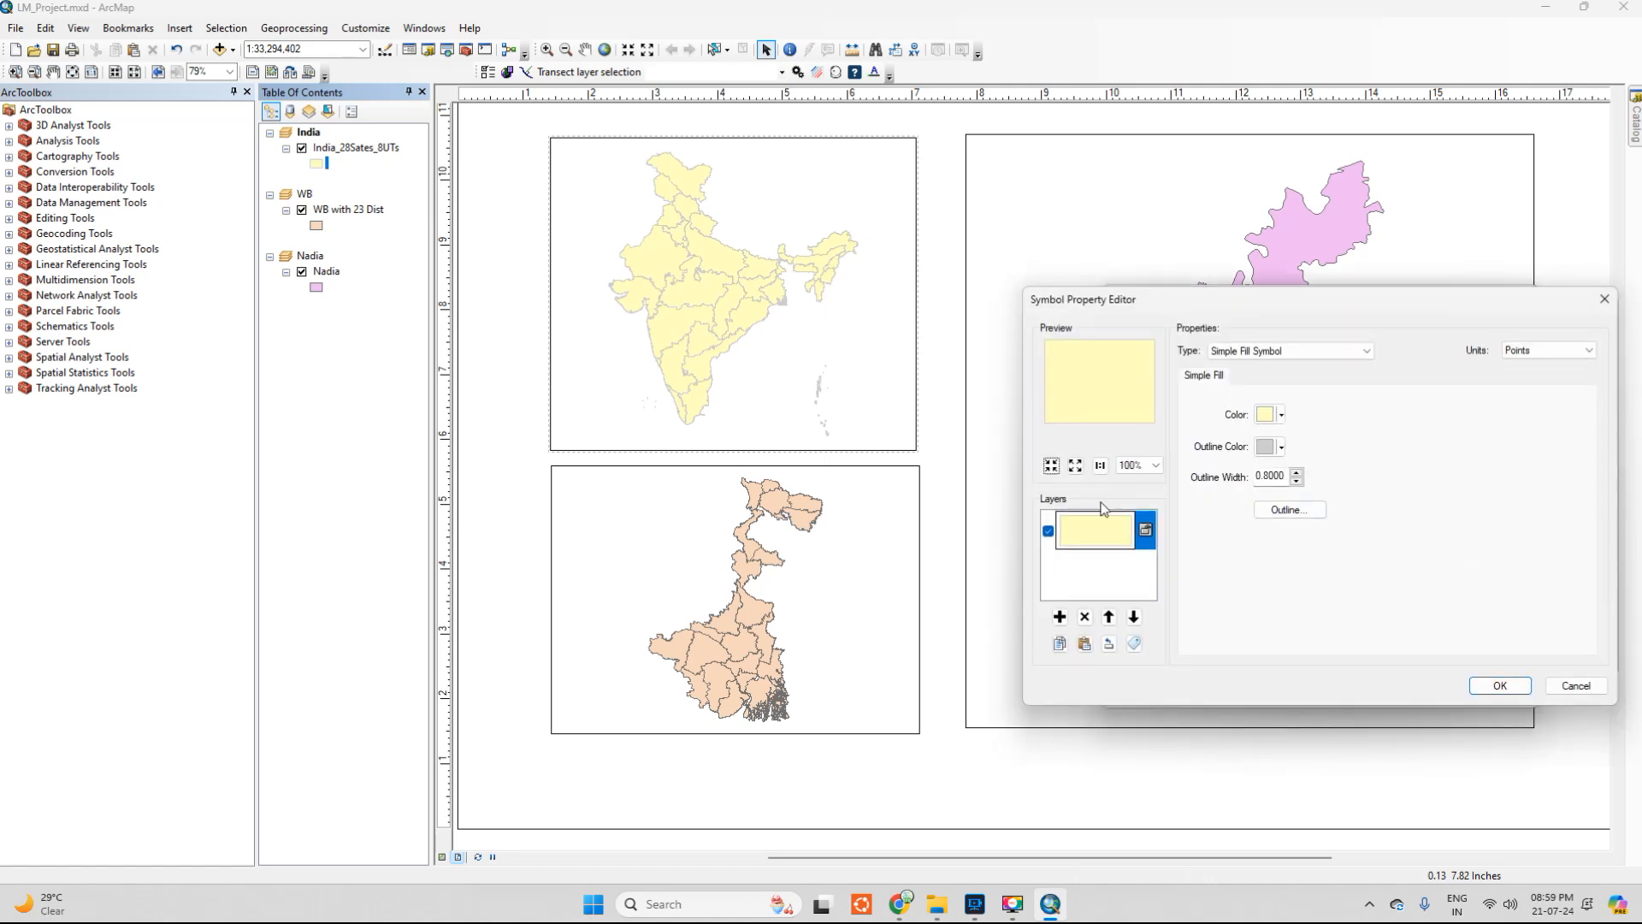
left_click(1281, 447)
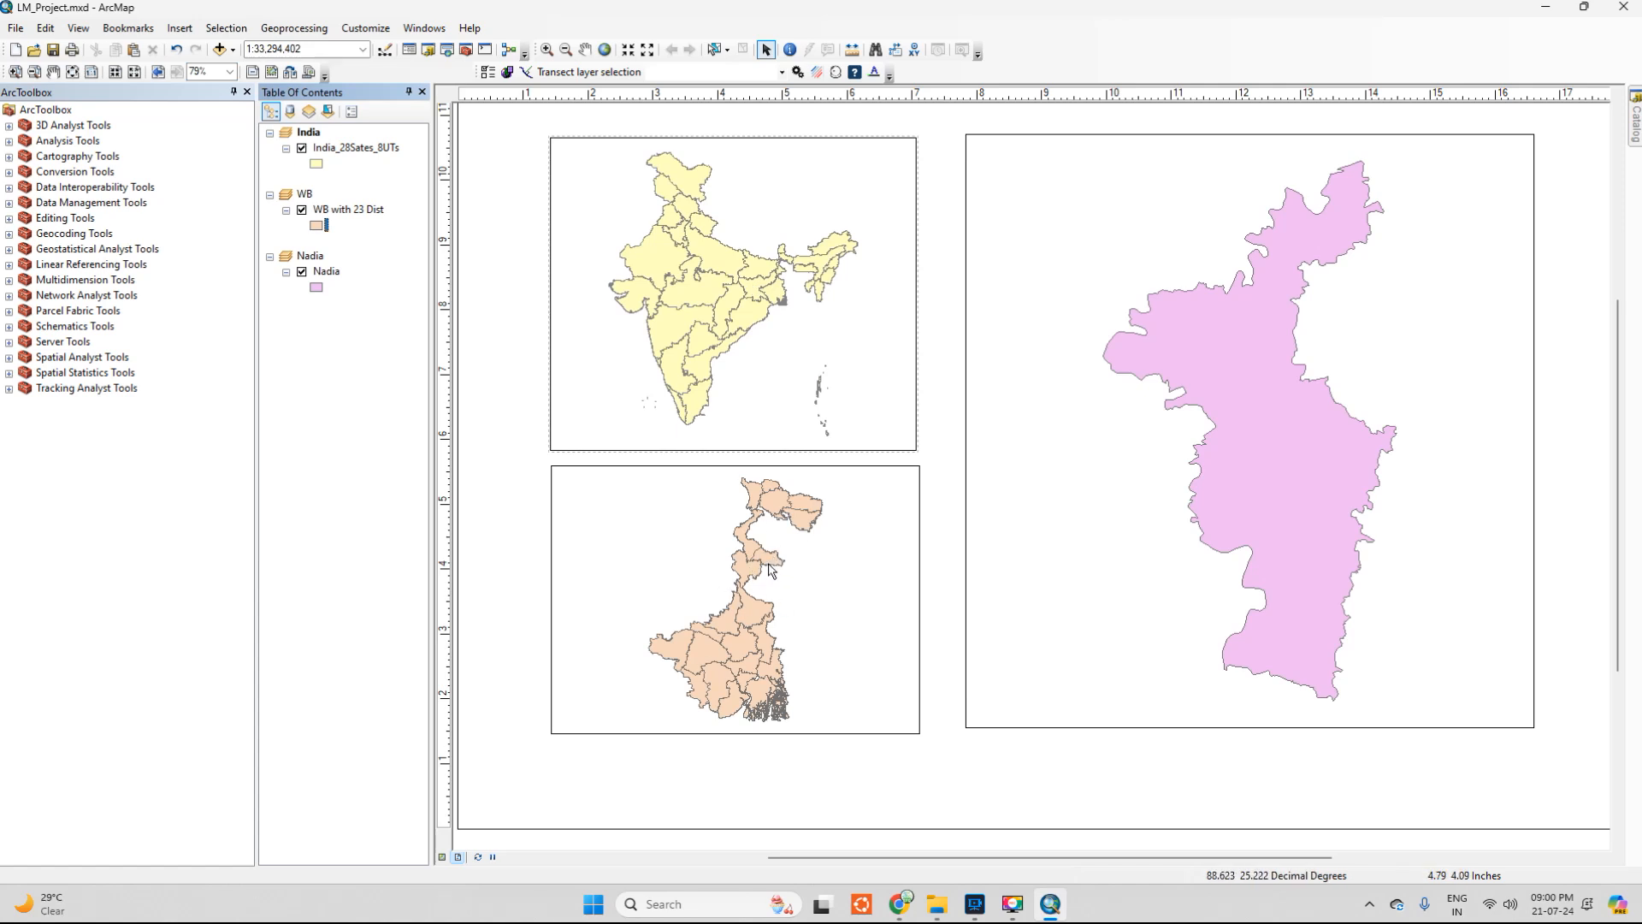
Switch the India layer's symbology to unique values of the NAME_Modif field and add all values
double_click(340, 151)
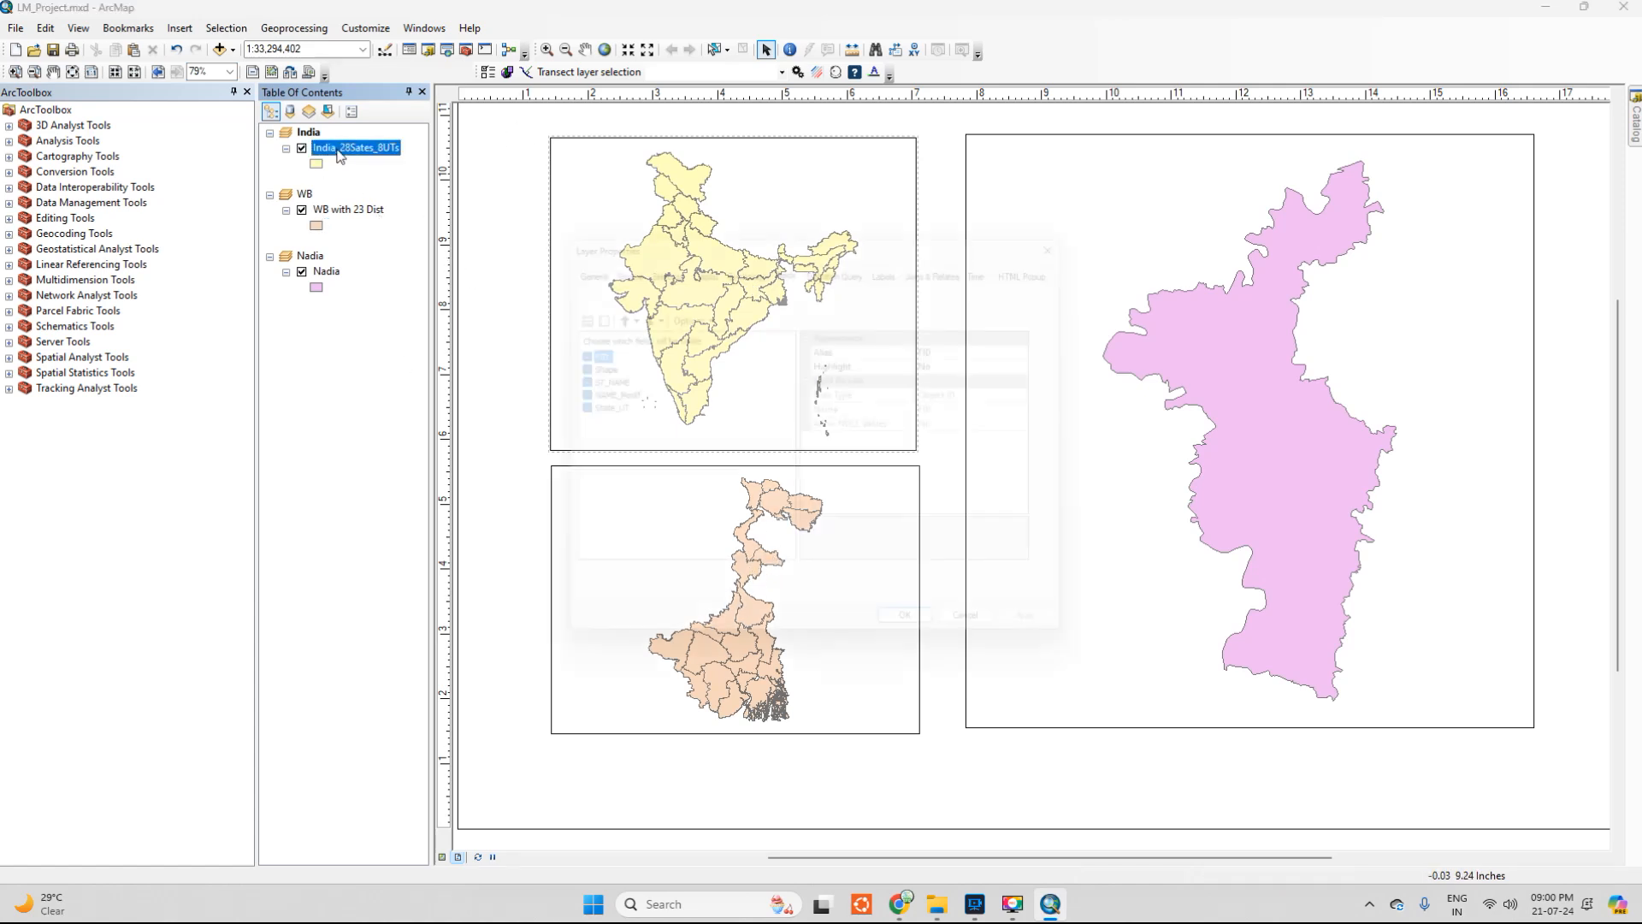
left_click(749, 257)
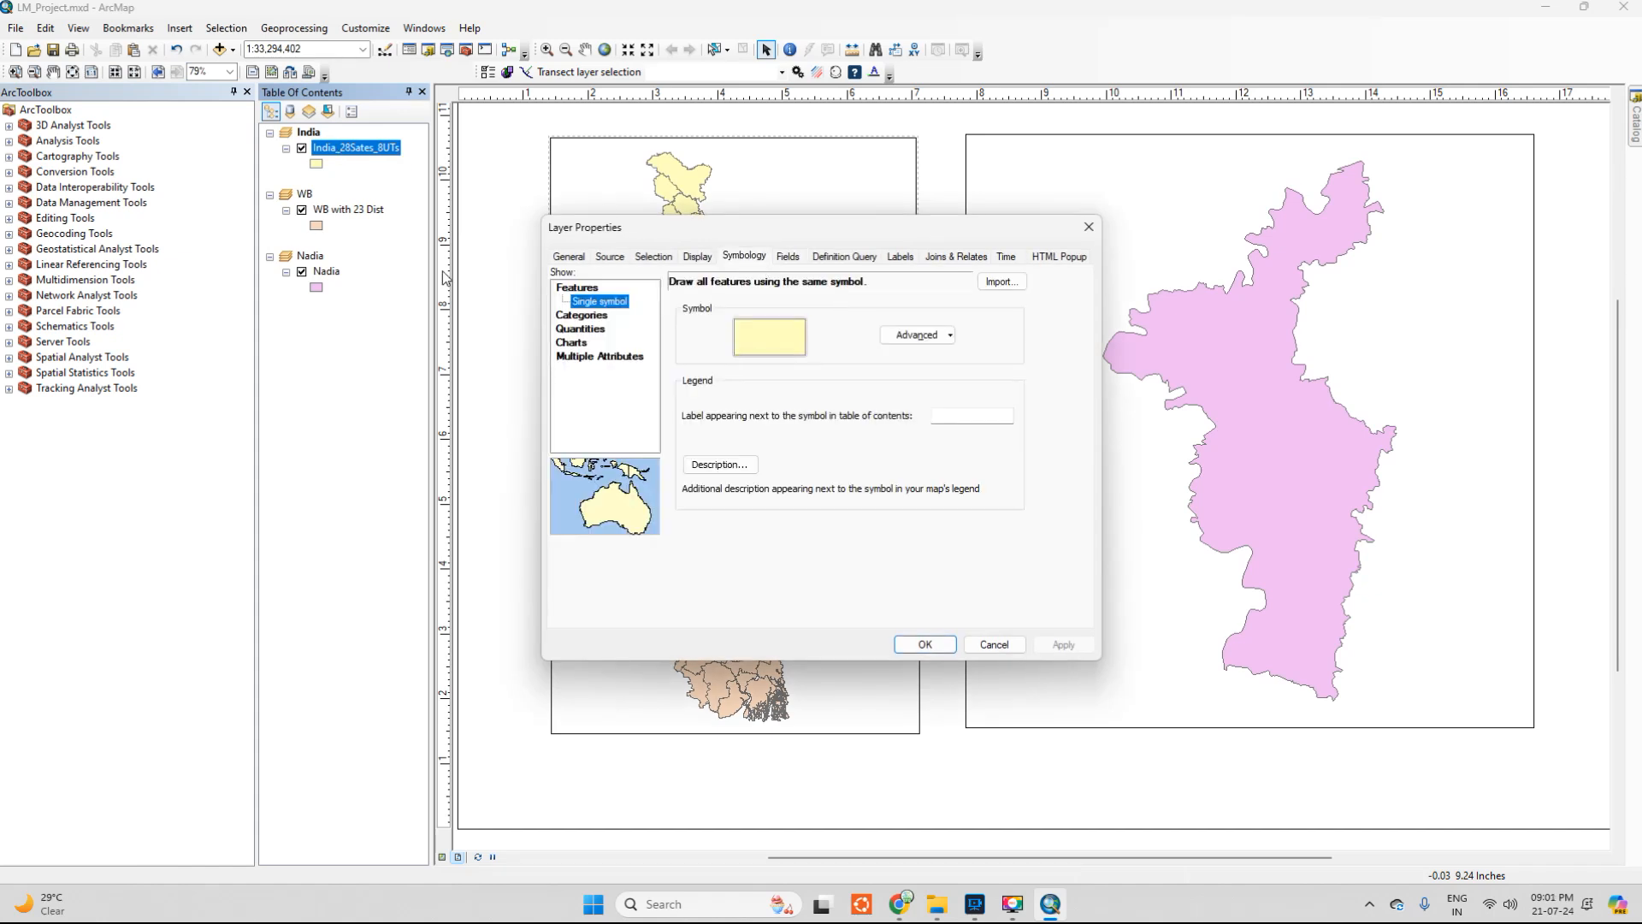
left_click(595, 317)
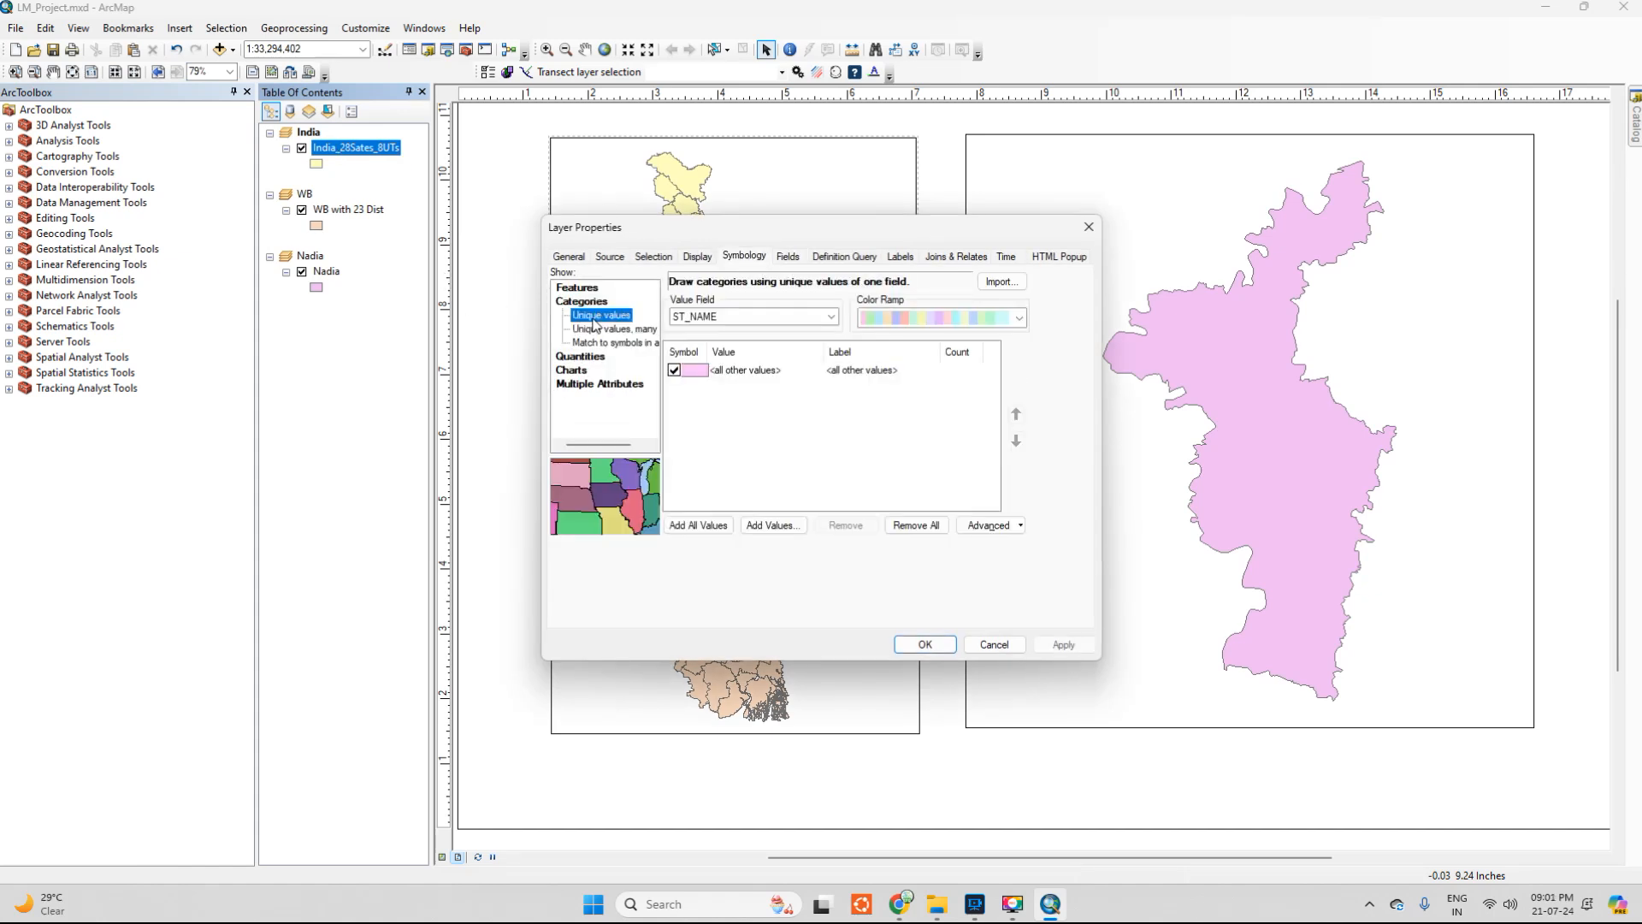
left_click(756, 323)
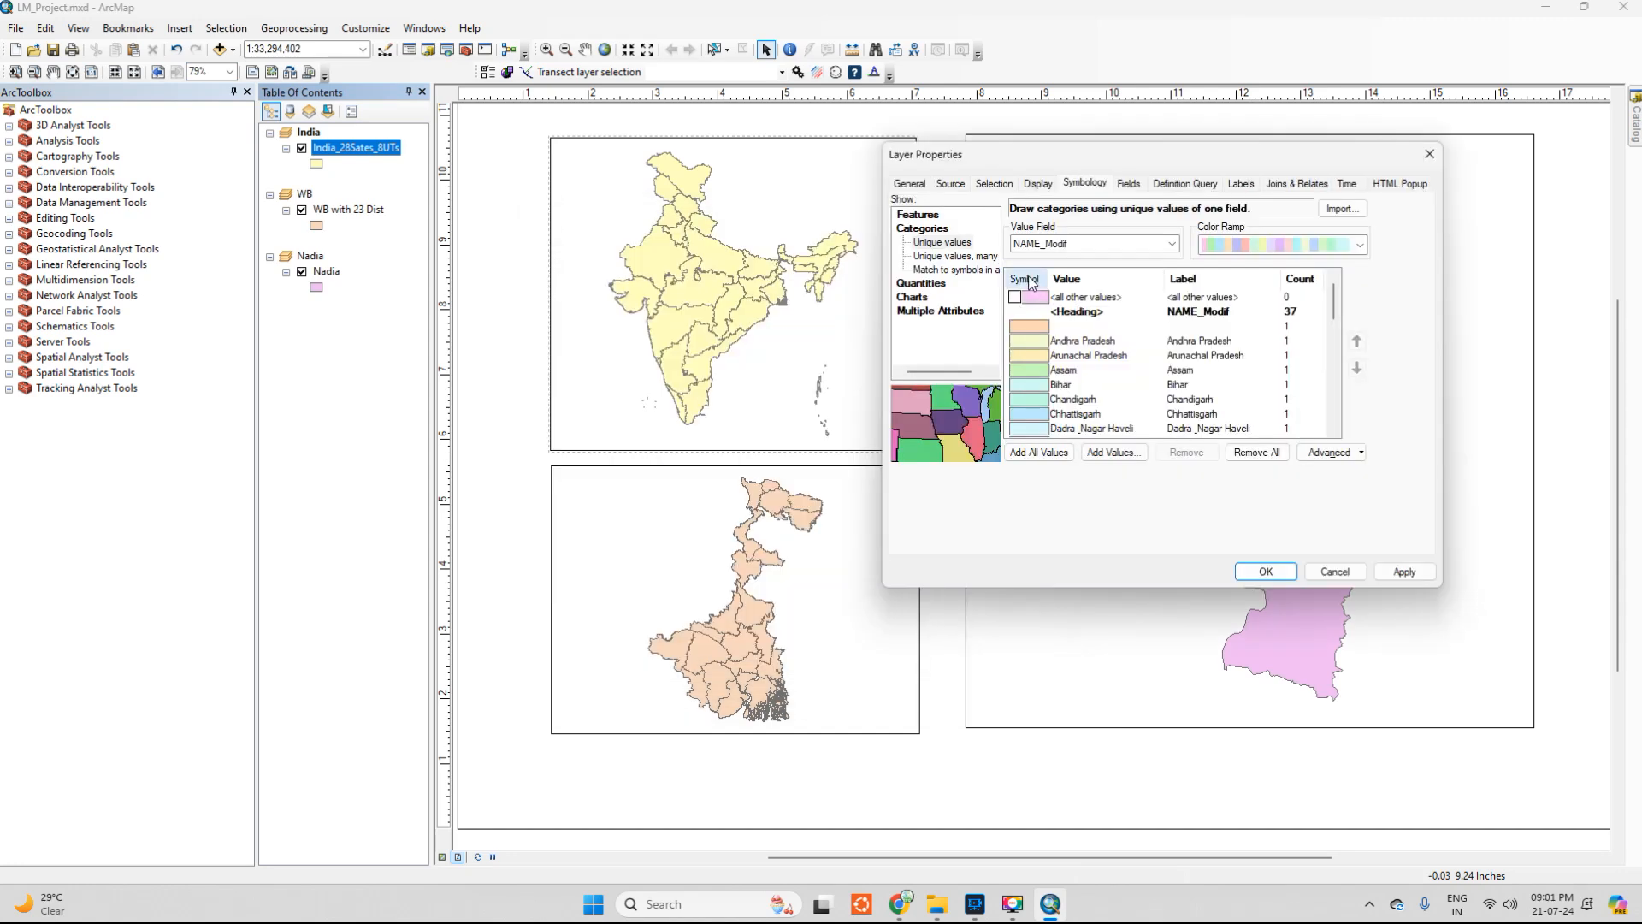
Give all the state categories the Yellow symbol with a pale yellow fill and a grey 0.40 outline, and apply it
left_click(1035, 280)
left_click(1099, 334)
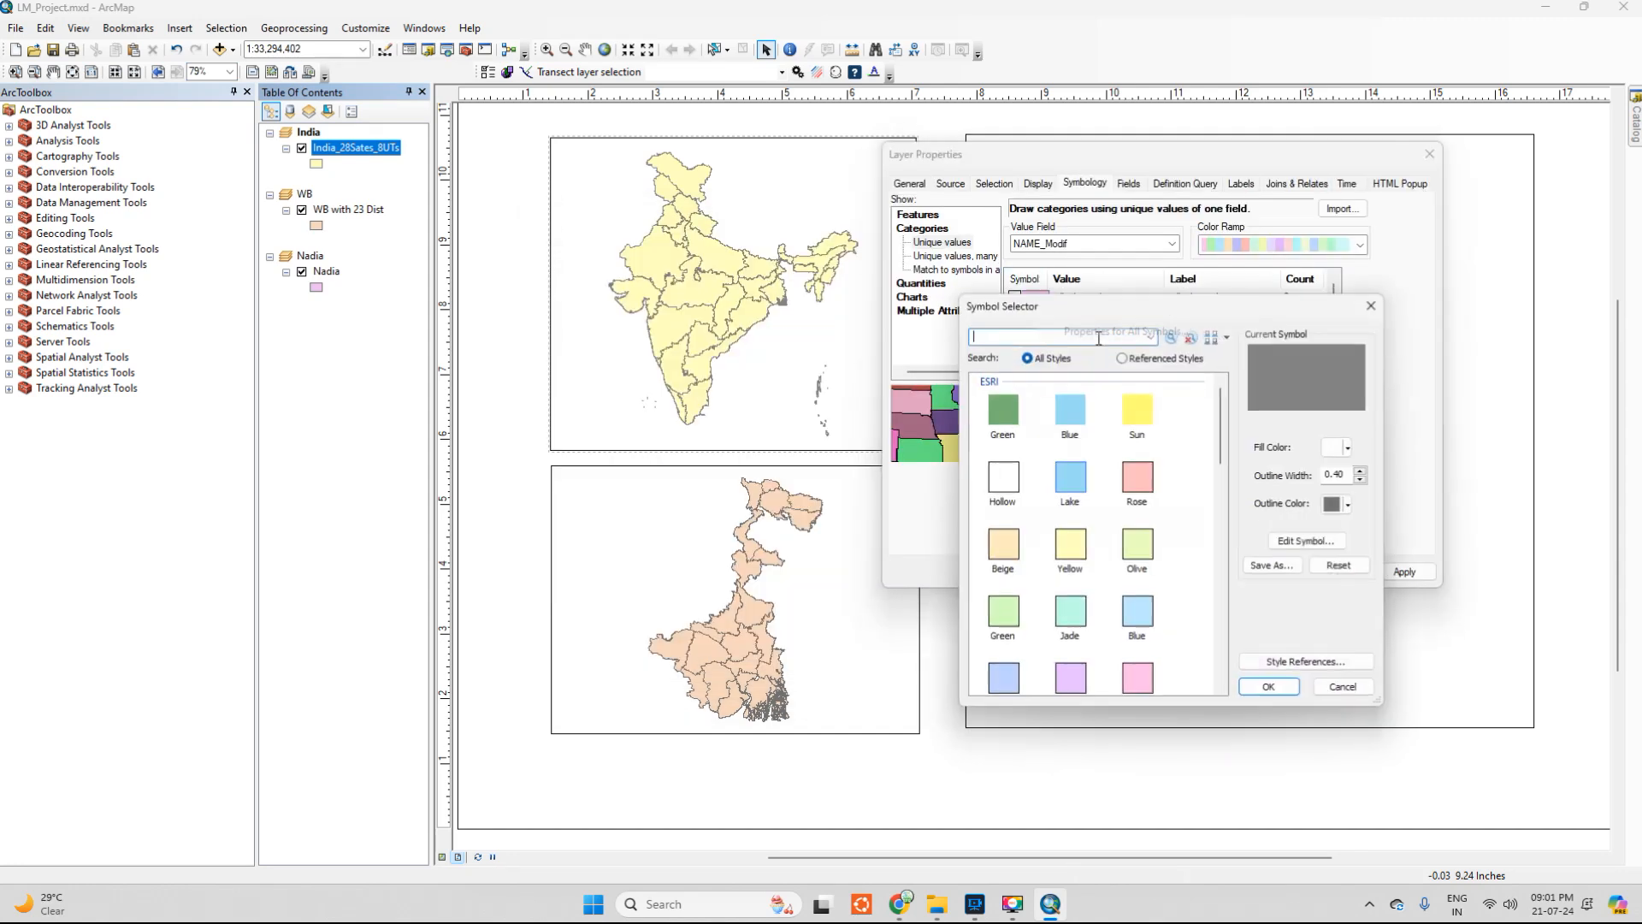
left_click(1066, 548)
left_click(1353, 448)
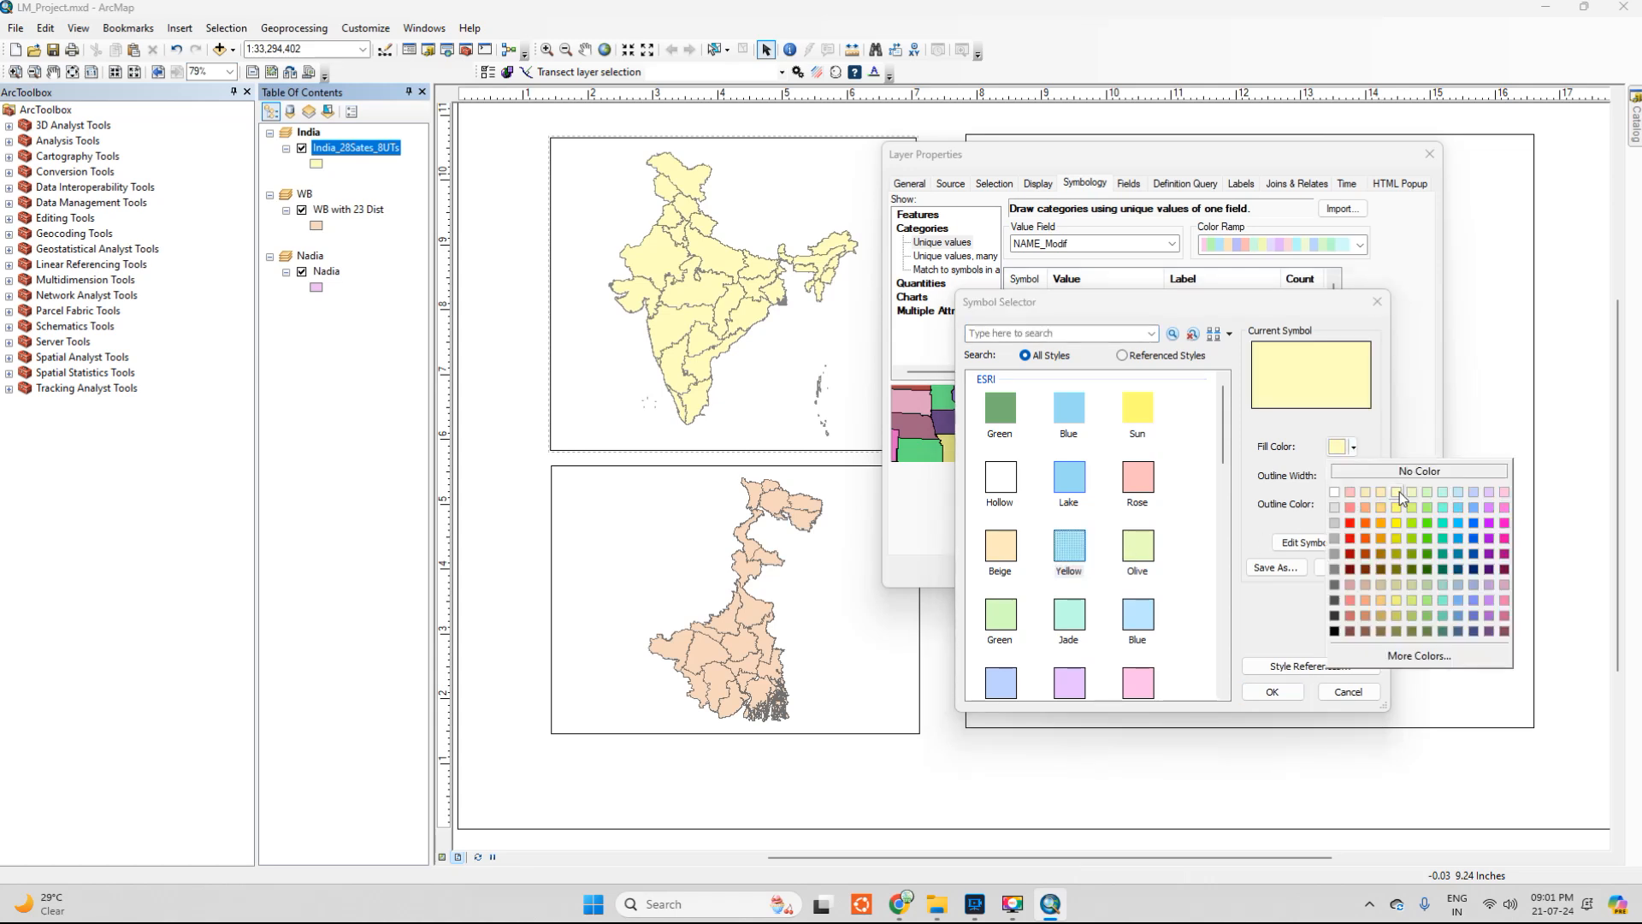
left_click(1397, 494)
left_click(1353, 505)
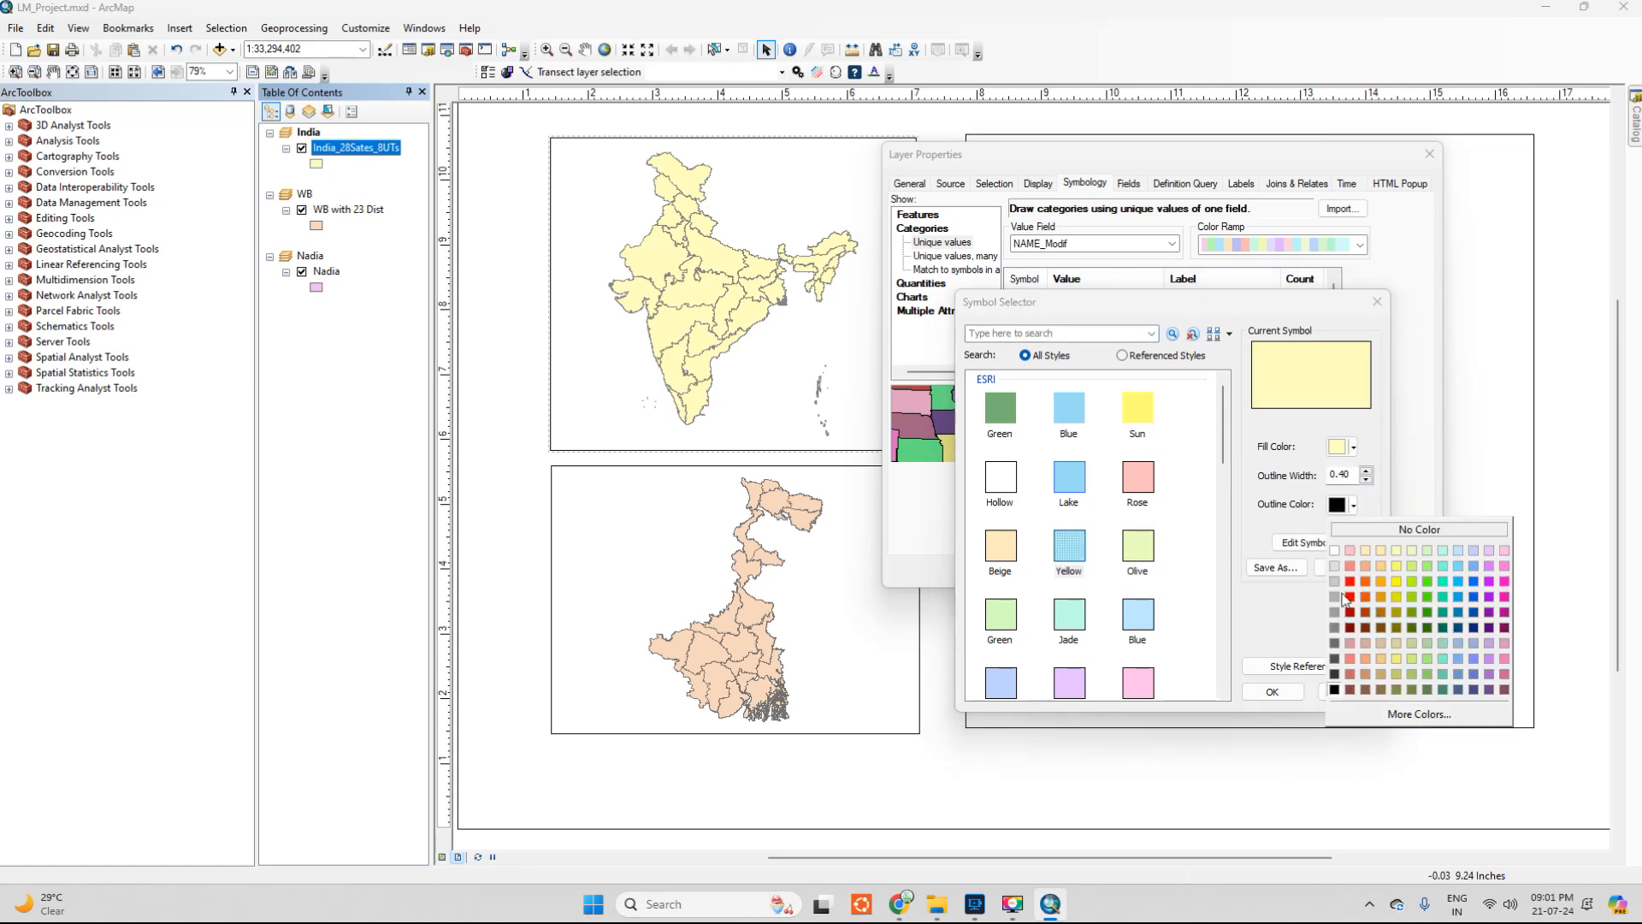
left_click(1335, 637)
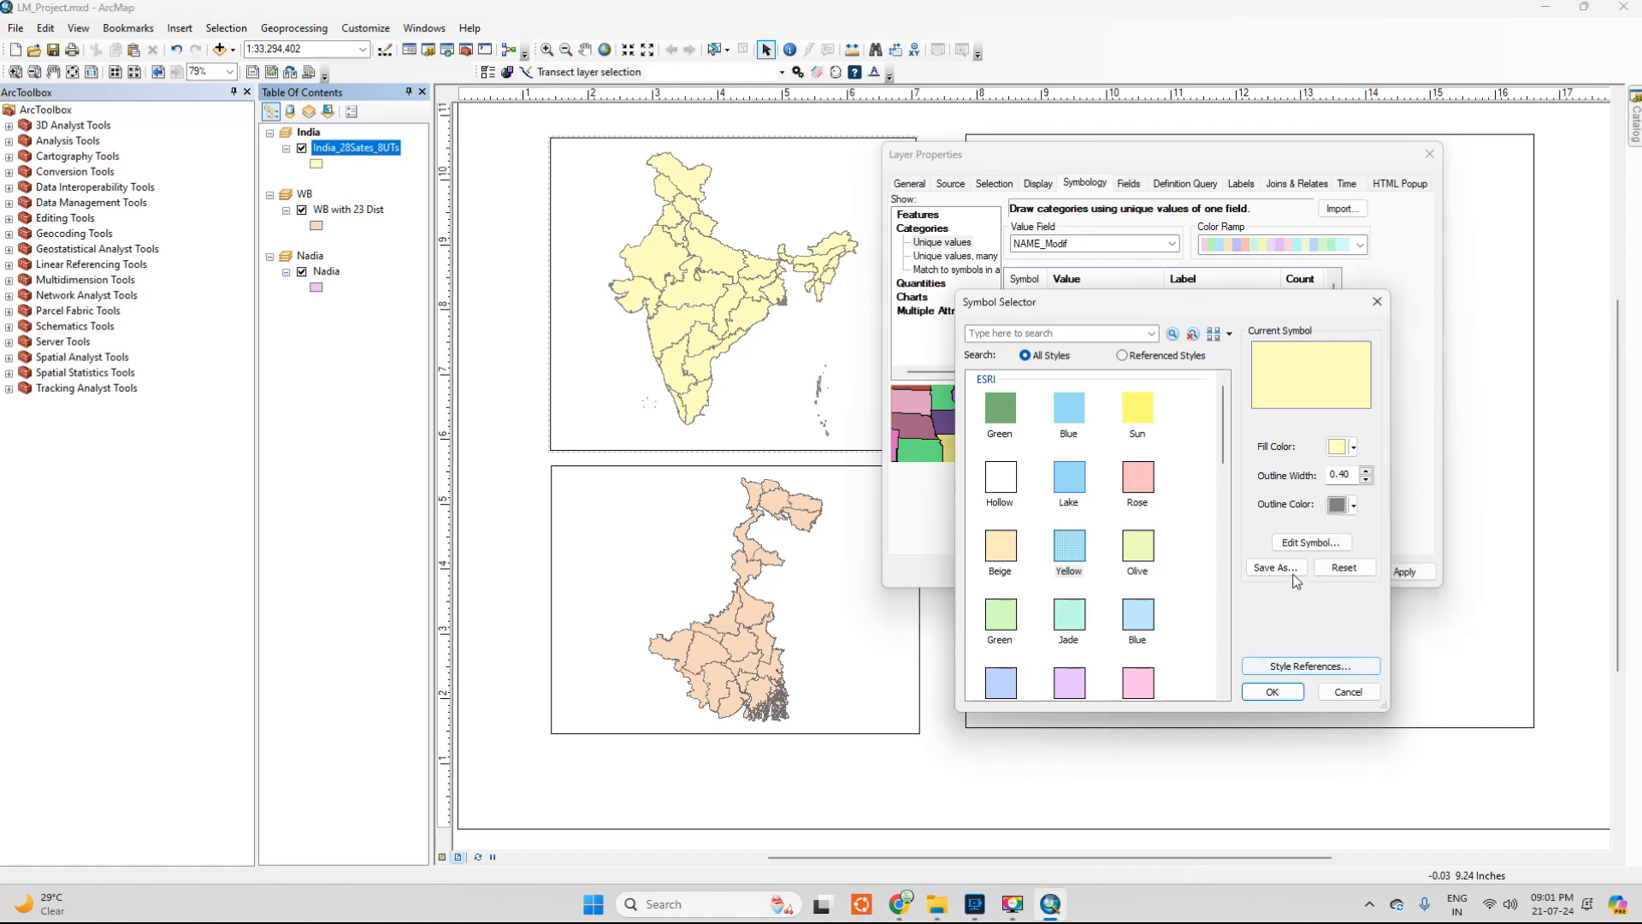
left_click(1275, 691)
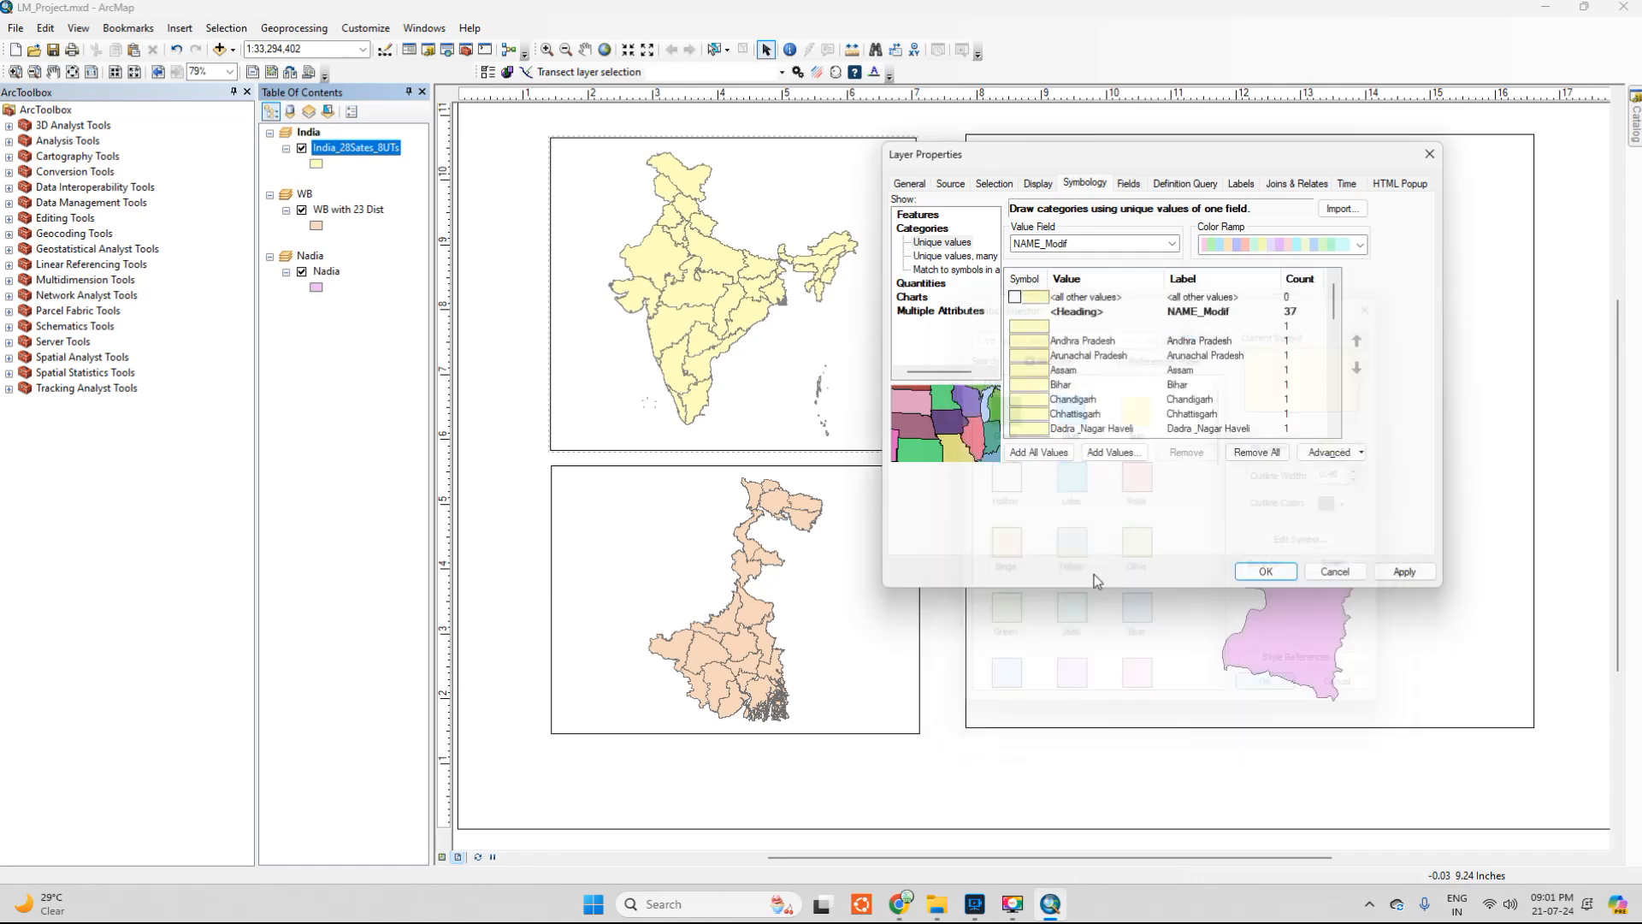
left_click(1405, 572)
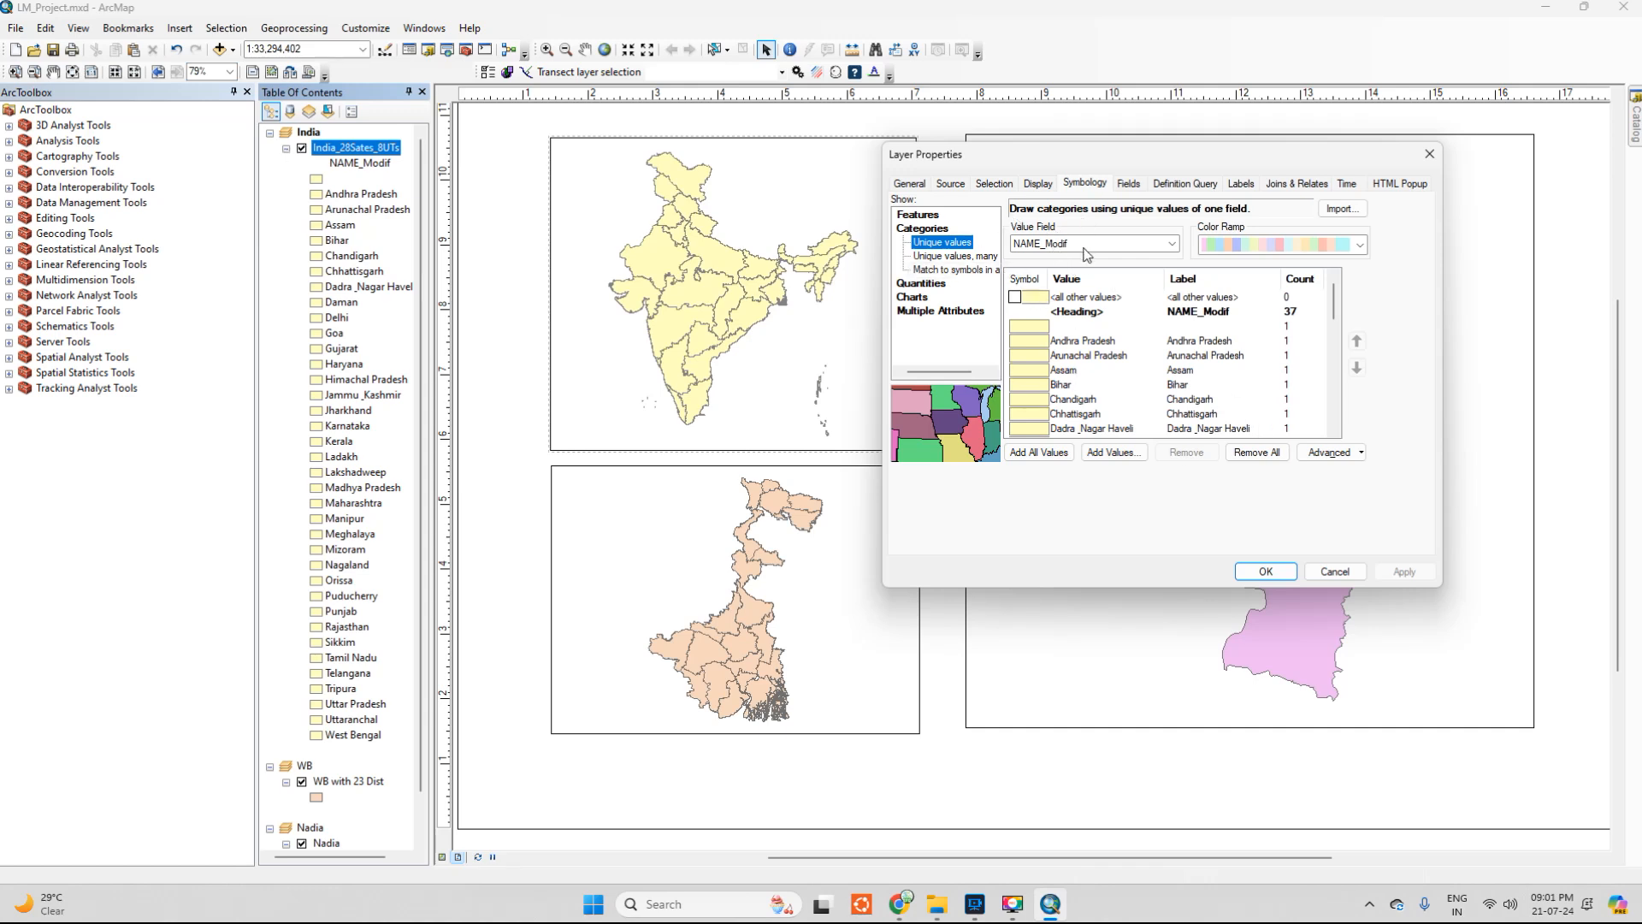
Give the West Bengal category of the India layer a peach fill of RGB 247, 214, 188 and apply it
scroll(1069, 360, "down", 10)
scroll(1073, 351, "up", 10)
scroll(1095, 384, "down", 10)
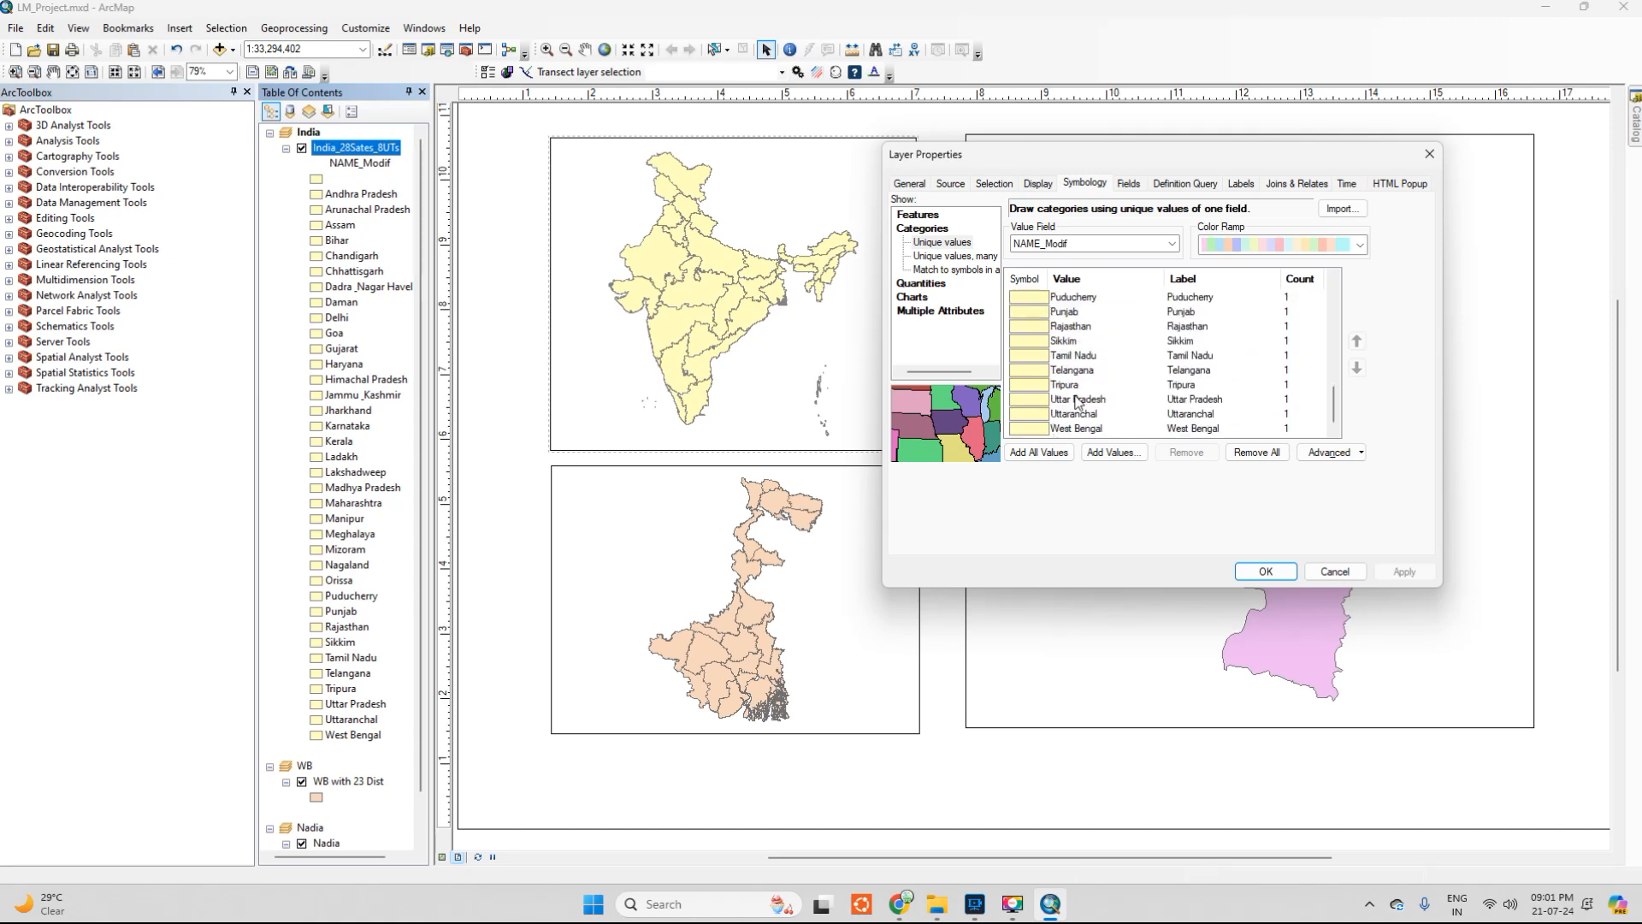
double_click(1037, 430)
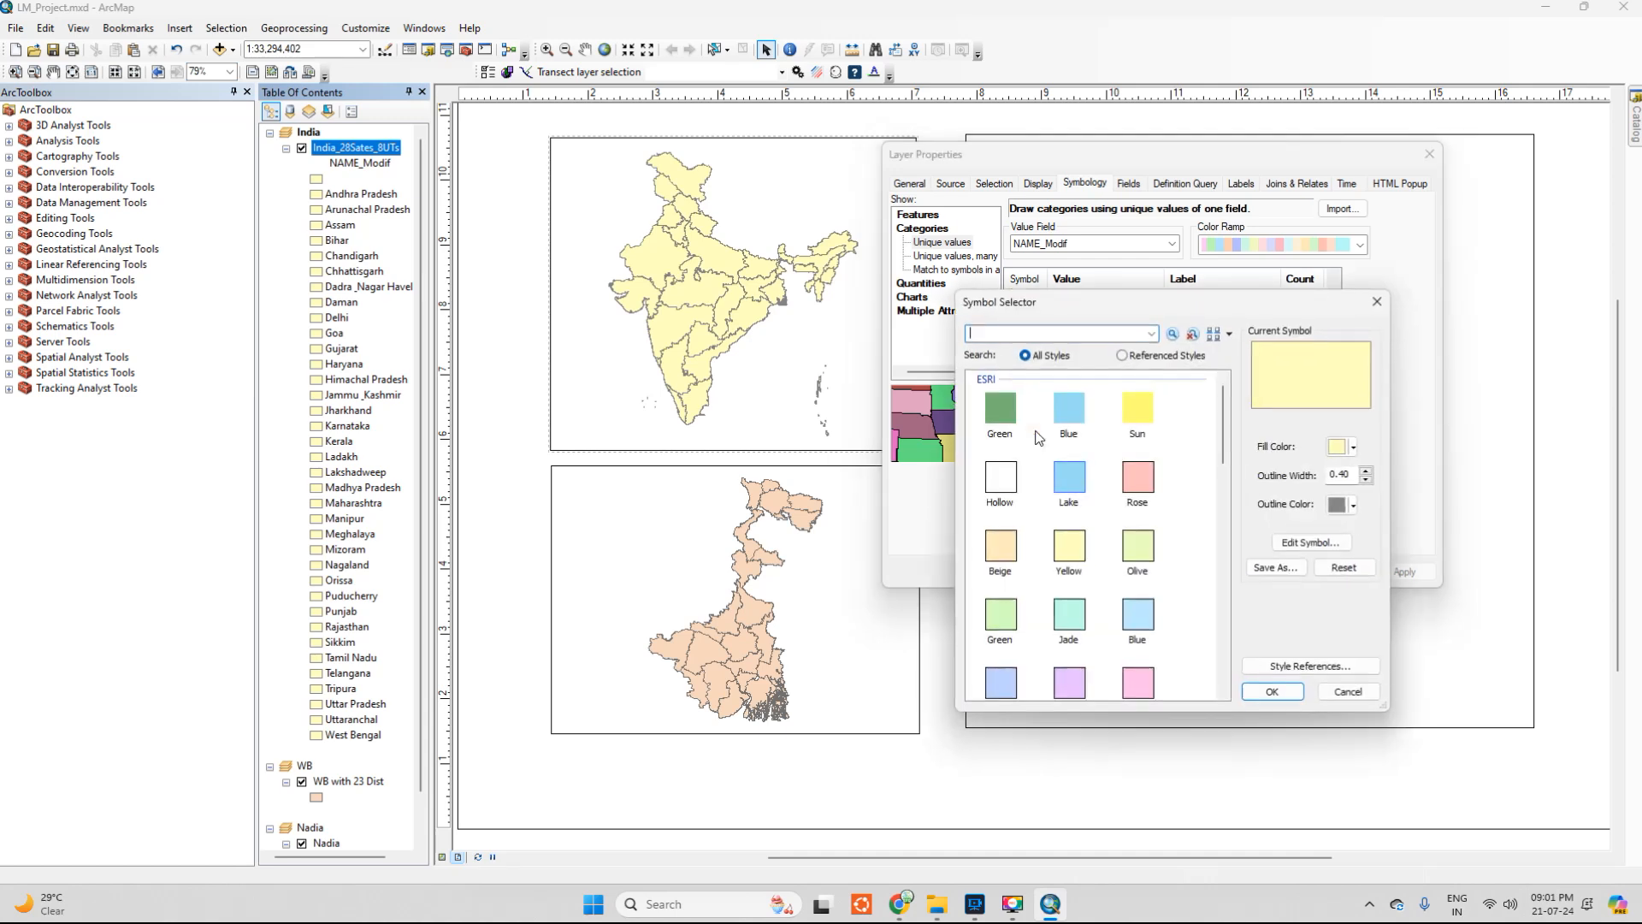
left_click_drag(1205, 306, 1208, 264)
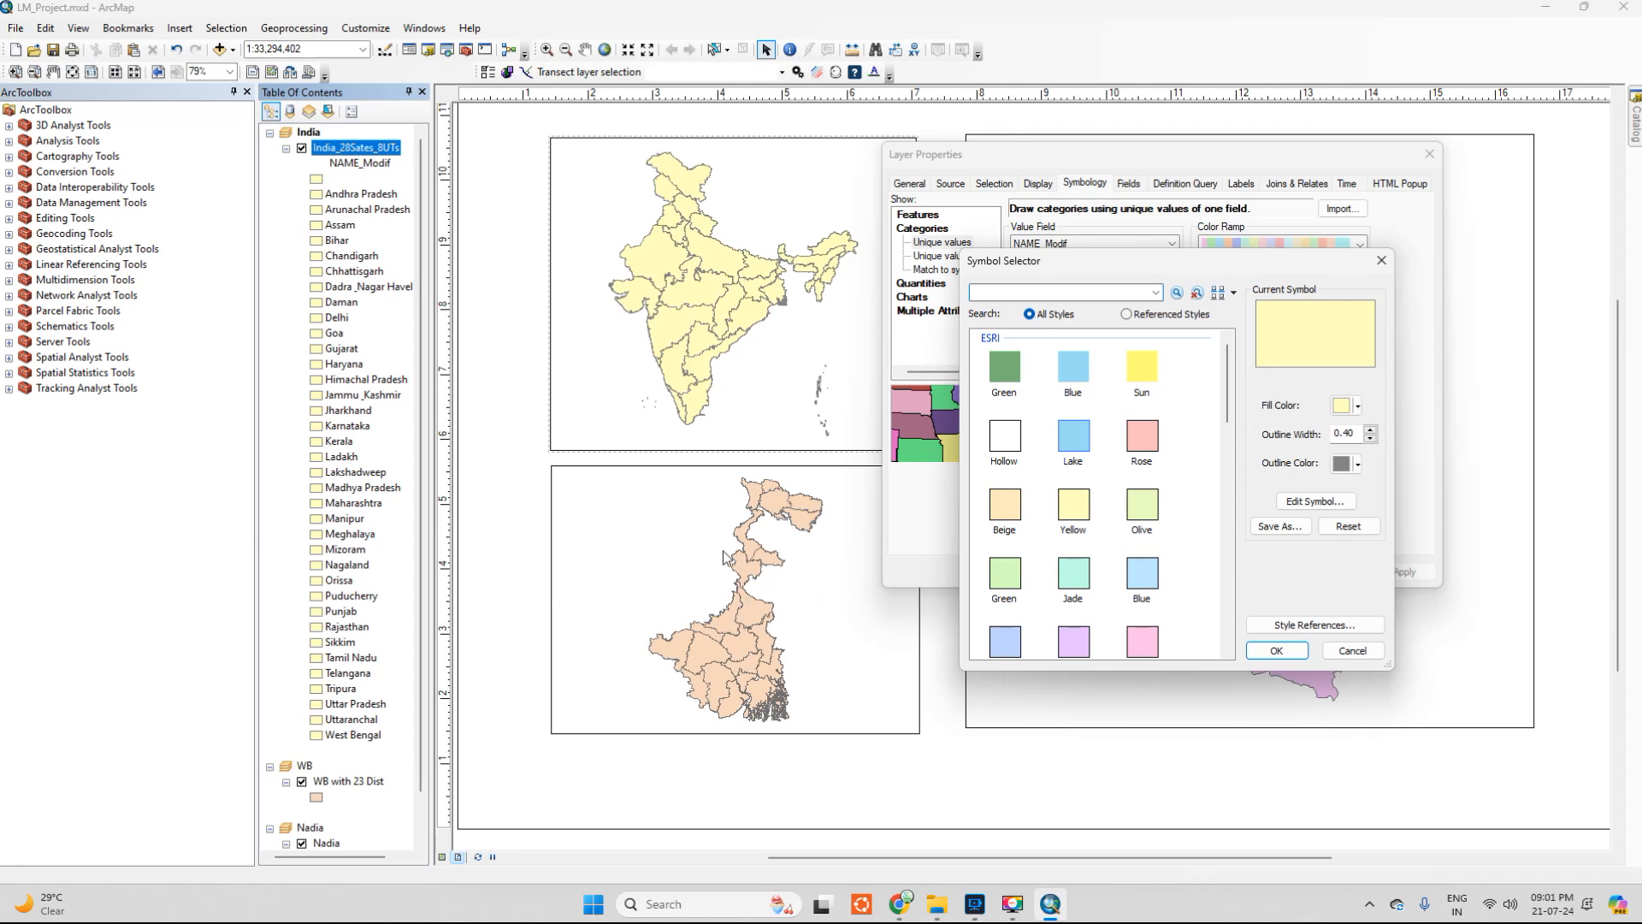
left_click(1357, 405)
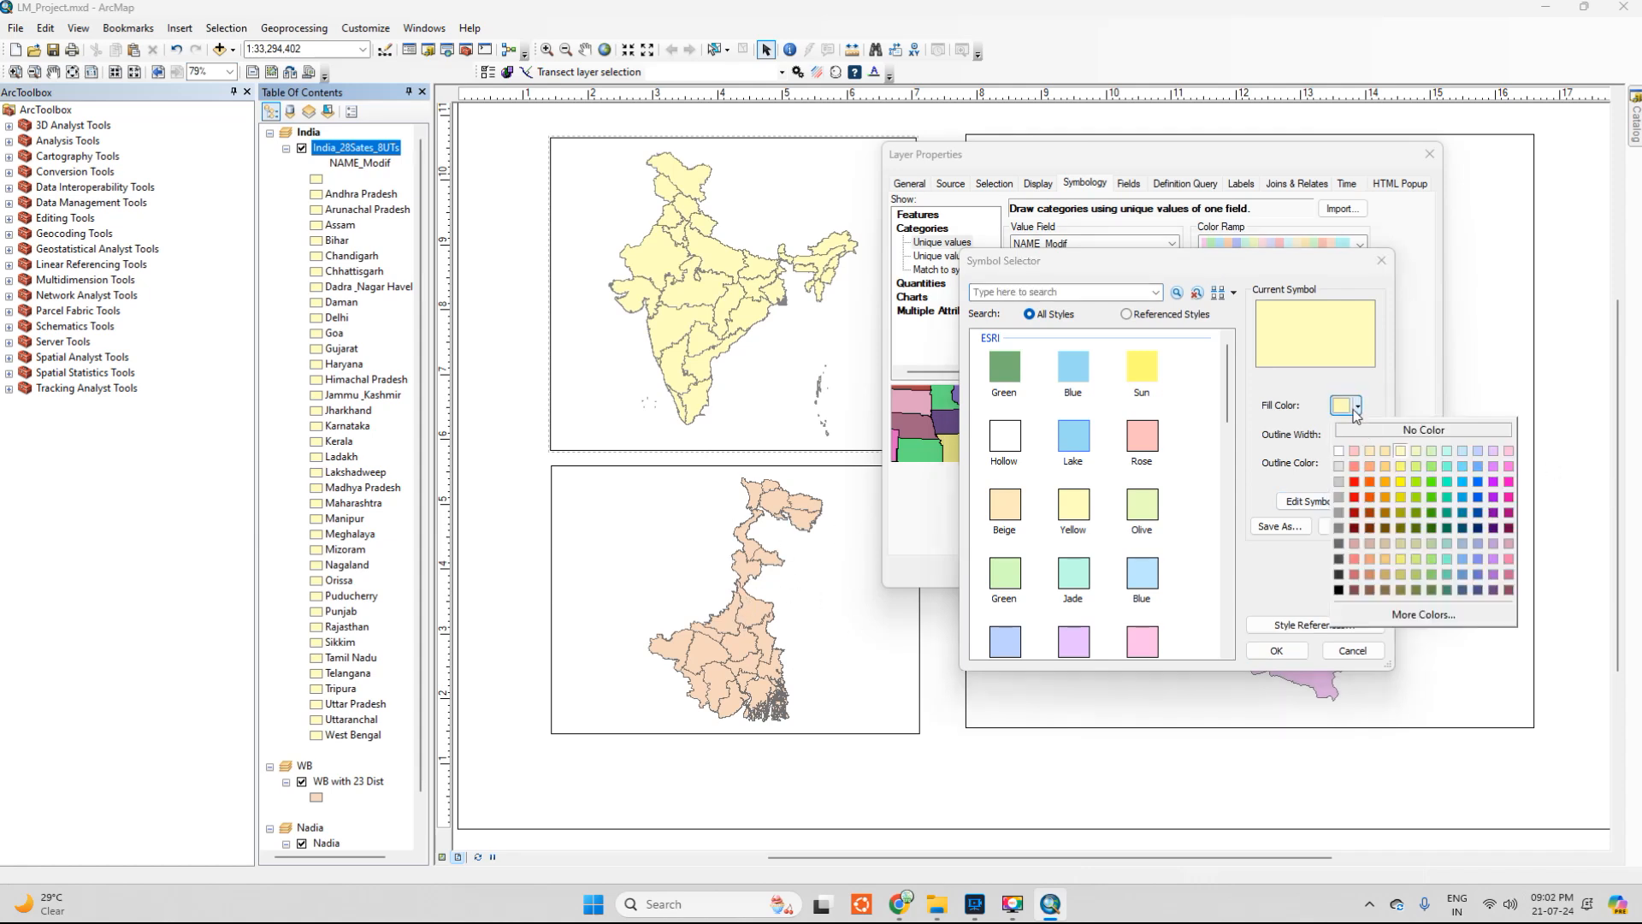
left_click(1446, 616)
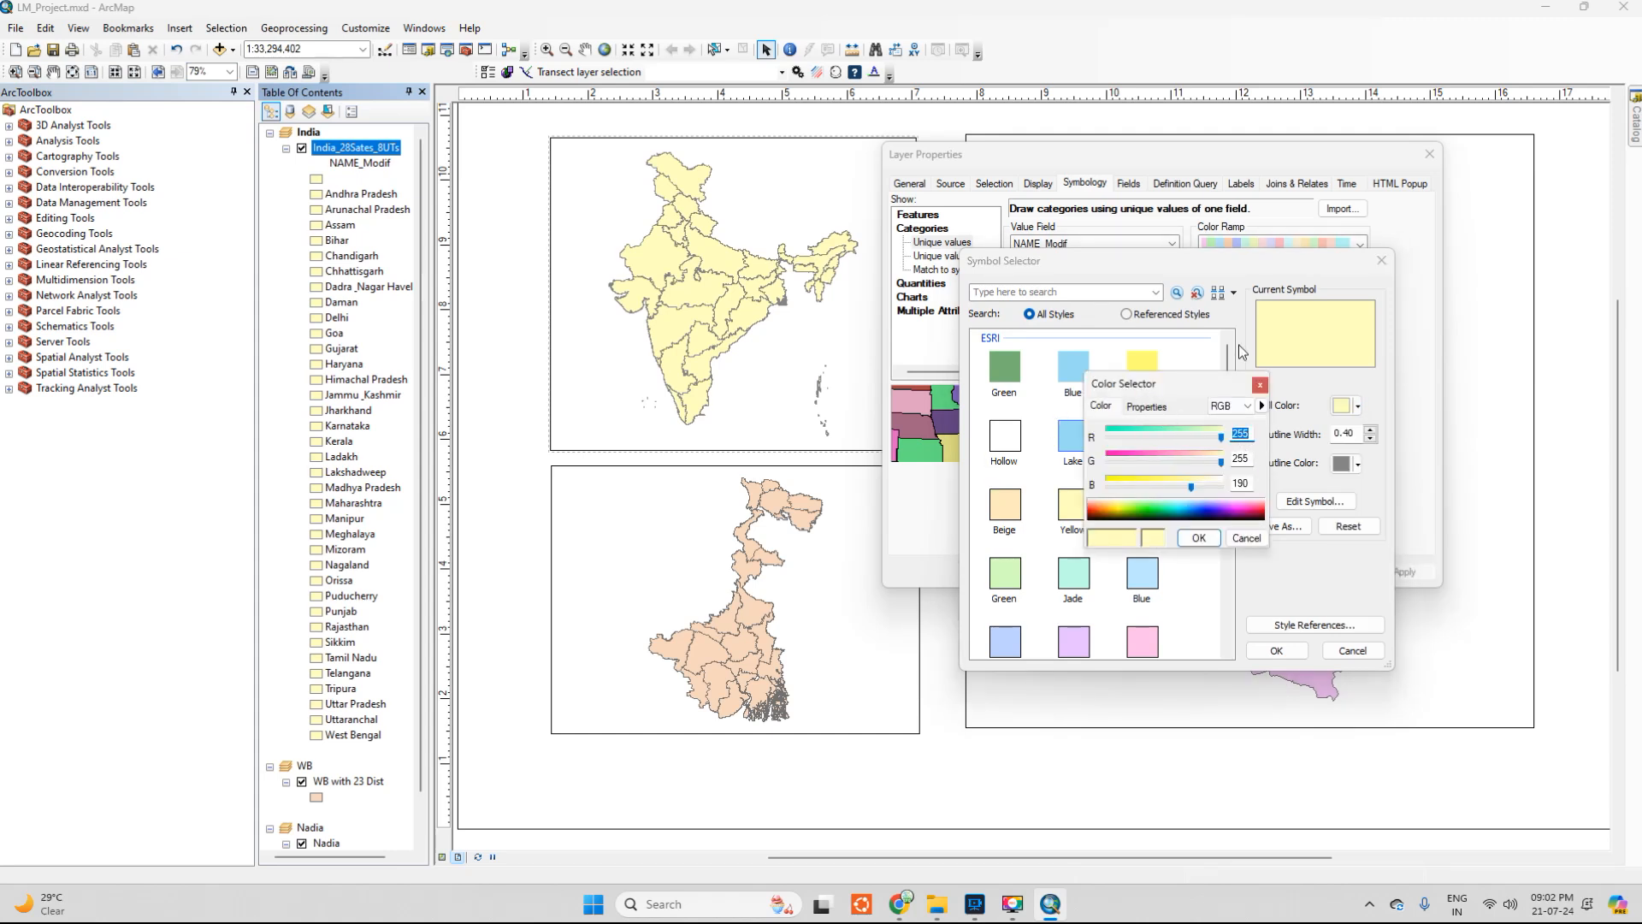
left_click(1239, 434)
type("247")
double_click(1242, 457)
type("214")
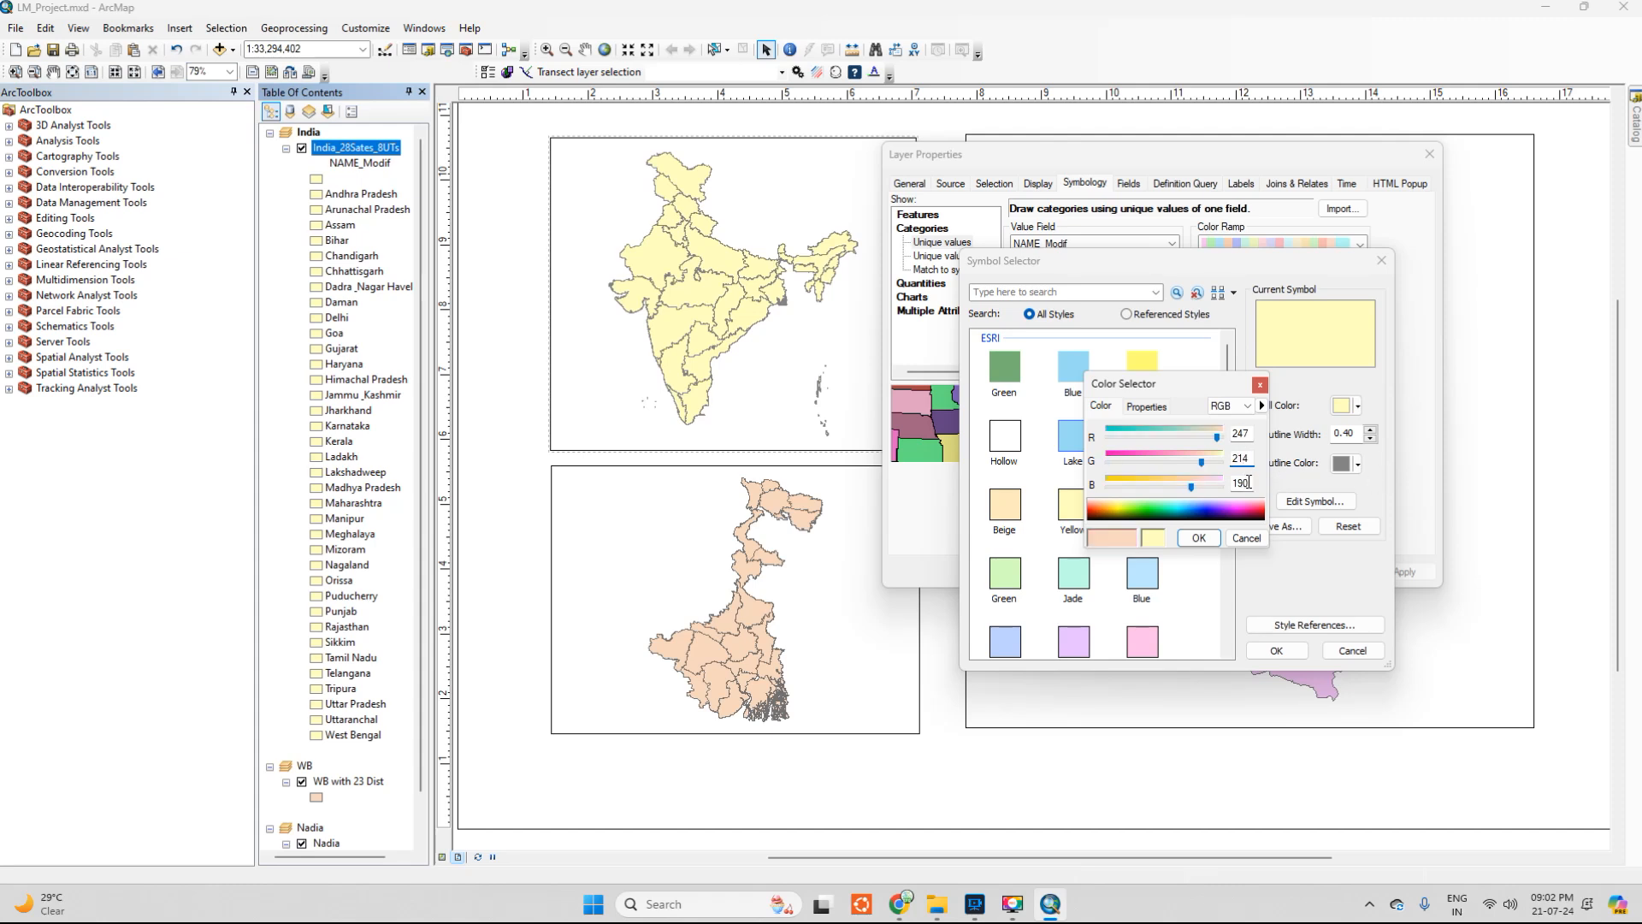
type("188")
left_click(1199, 538)
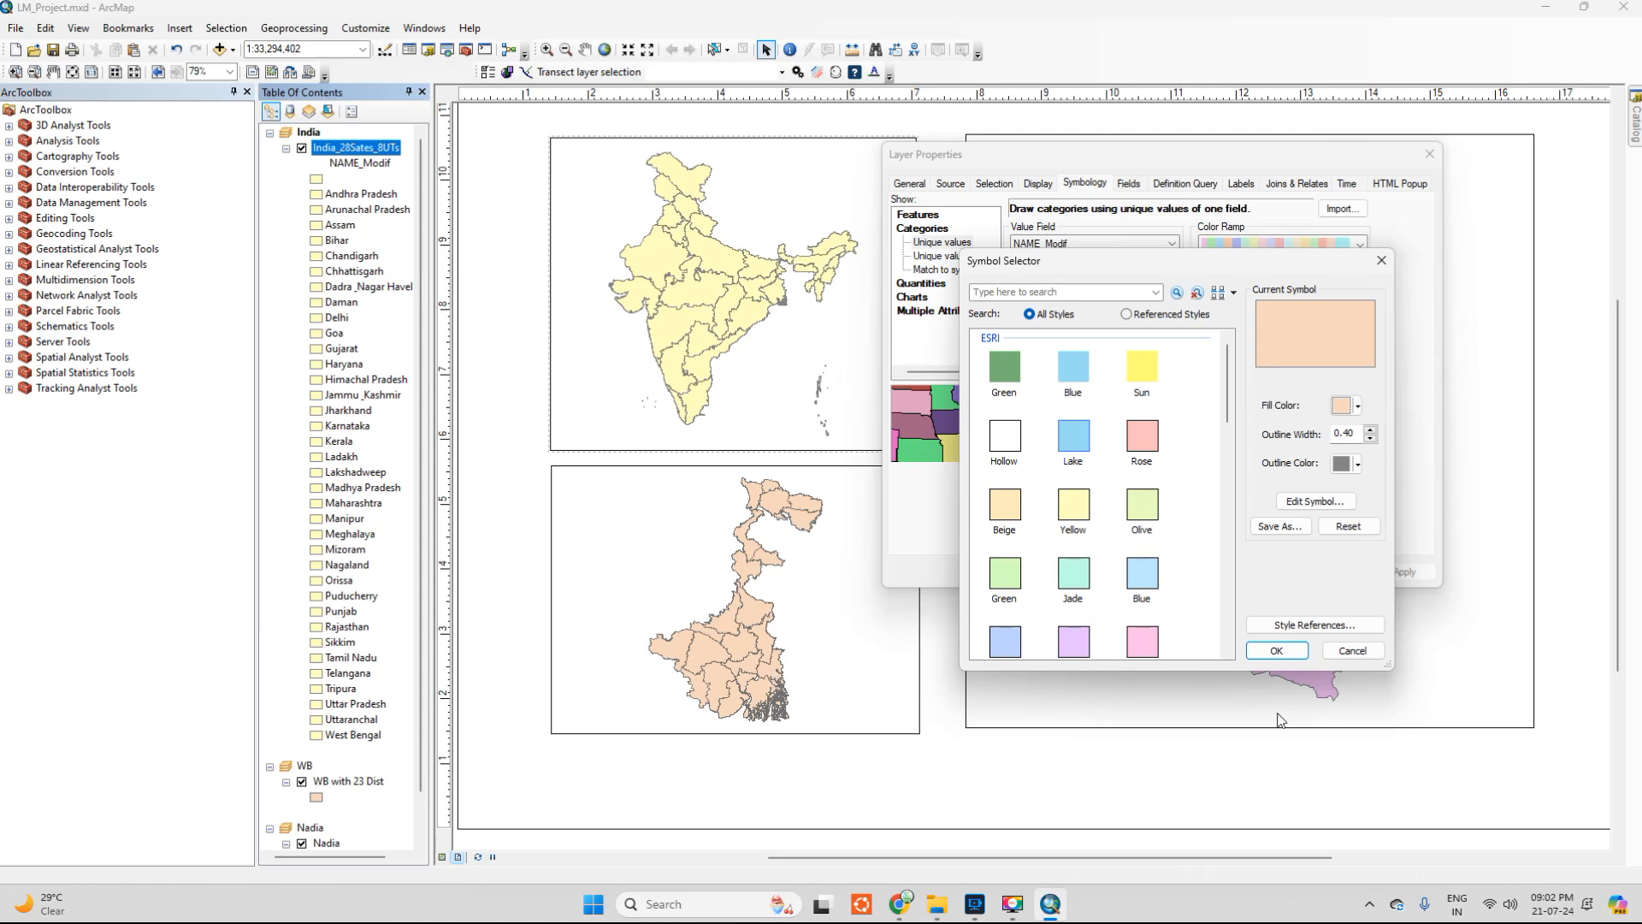
left_click(1276, 650)
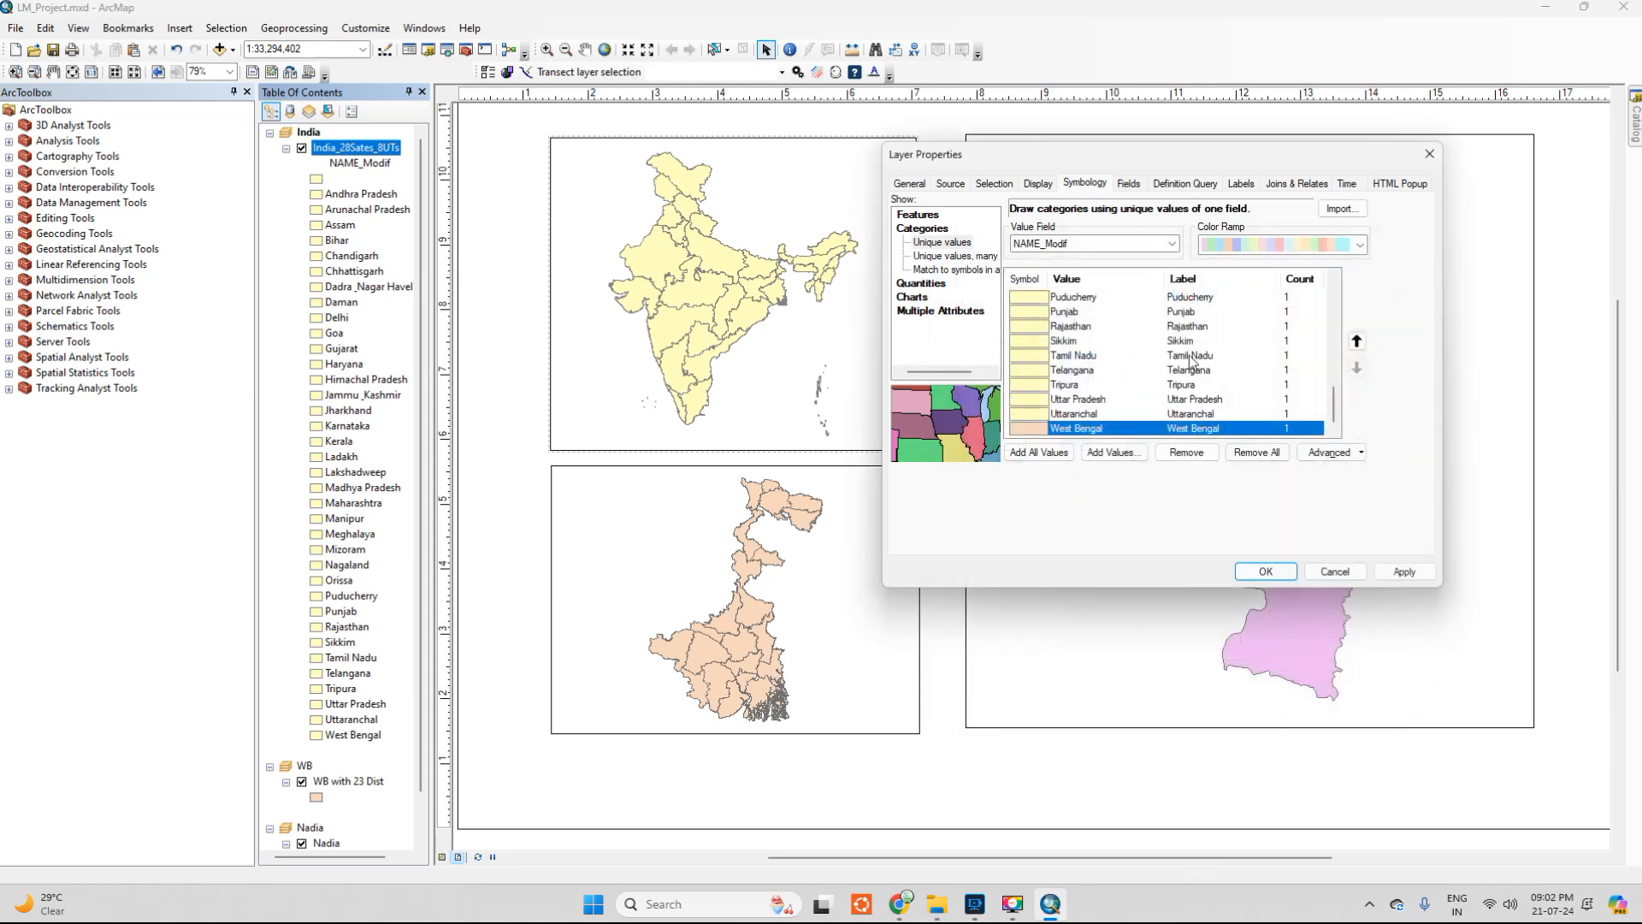
left_click(1405, 572)
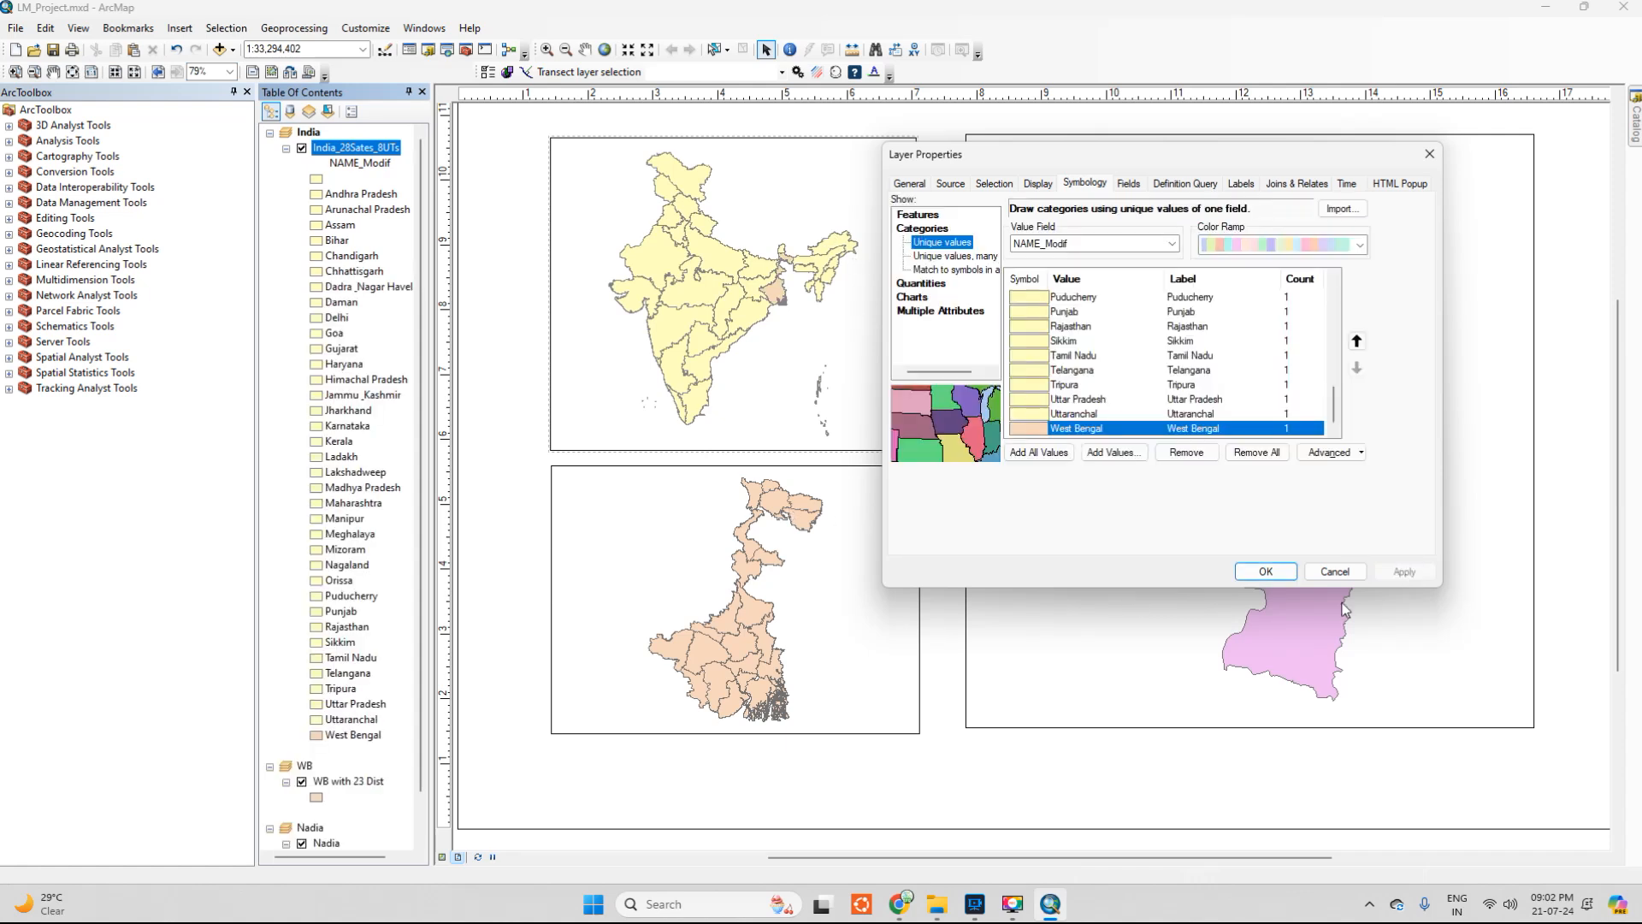
left_click(1334, 571)
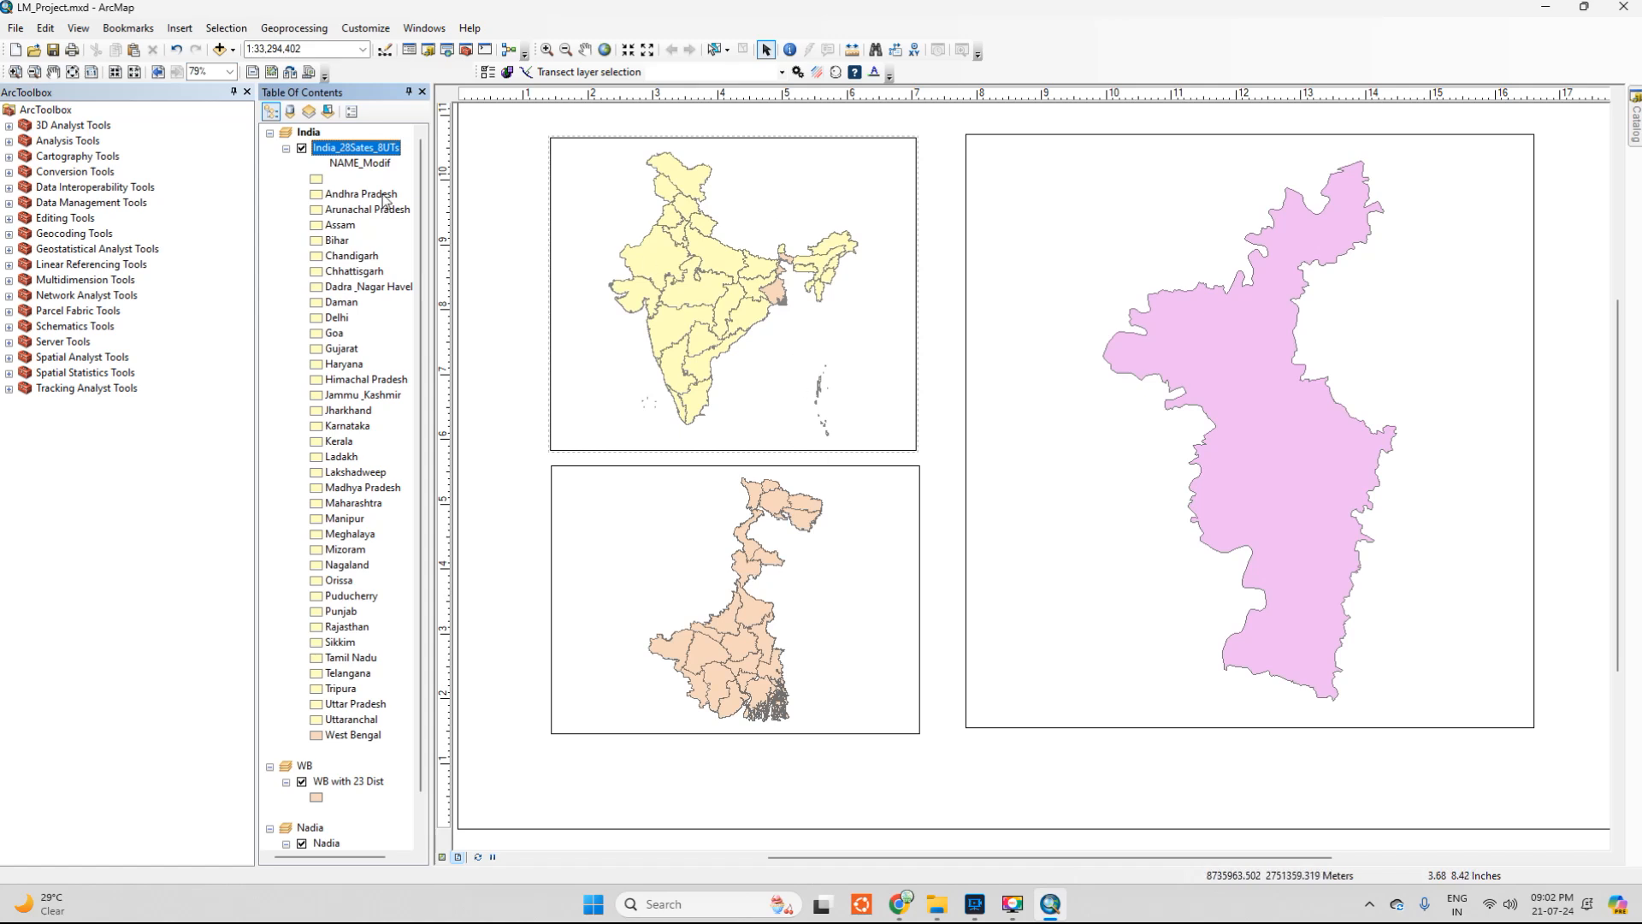
Collapse the India layer's category legend in the table of contents
left_click(286, 149)
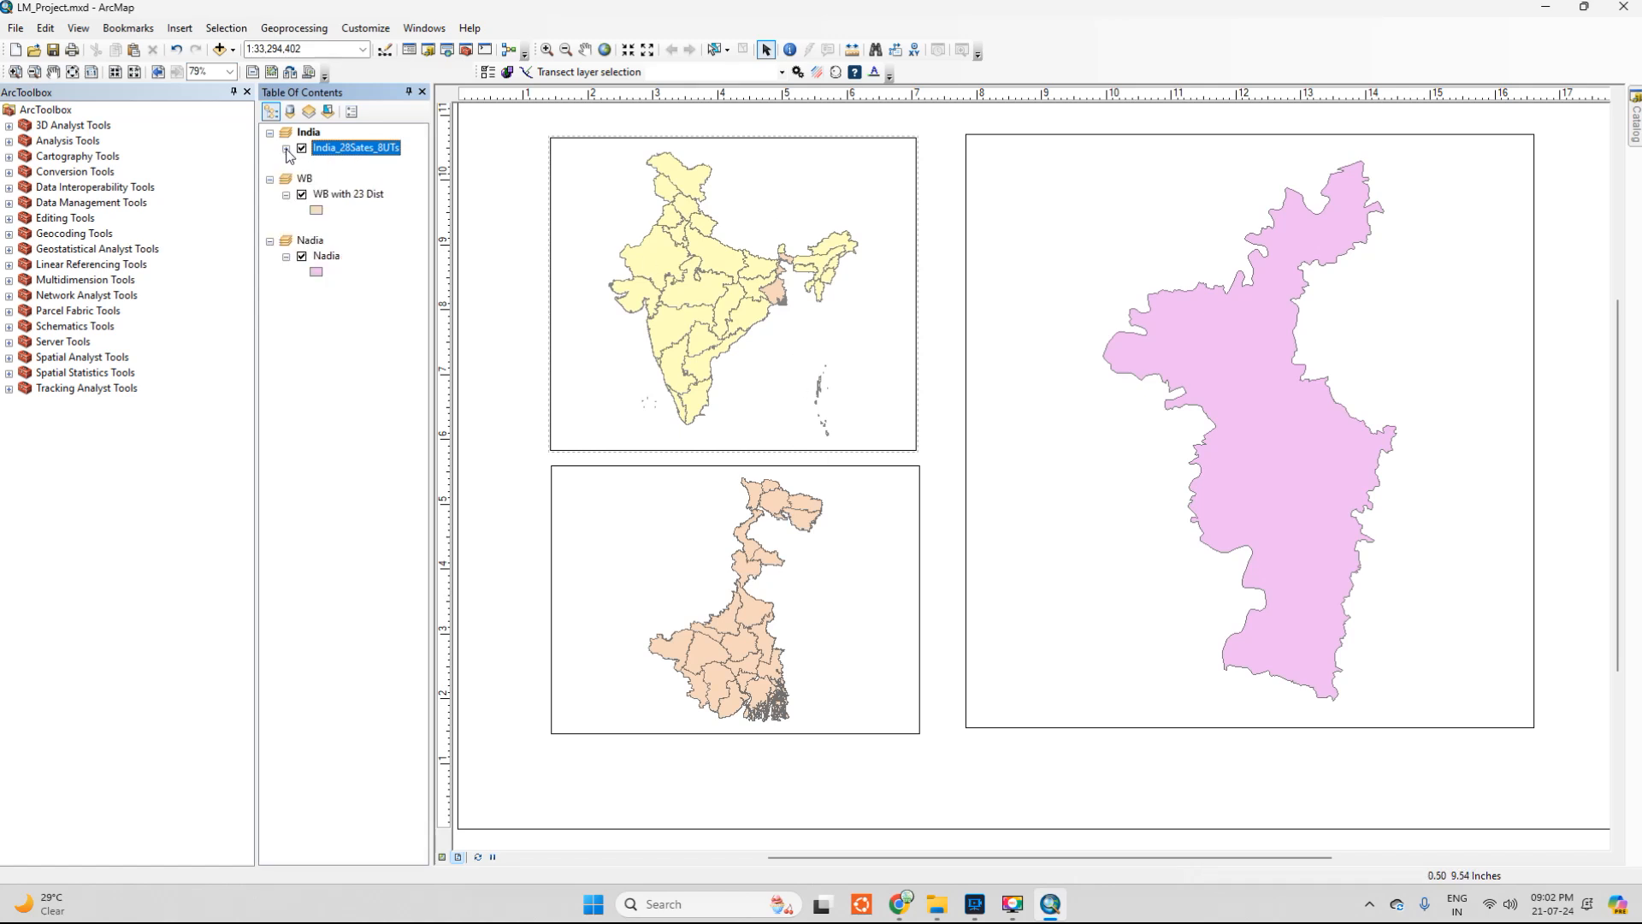
left_click(286, 150)
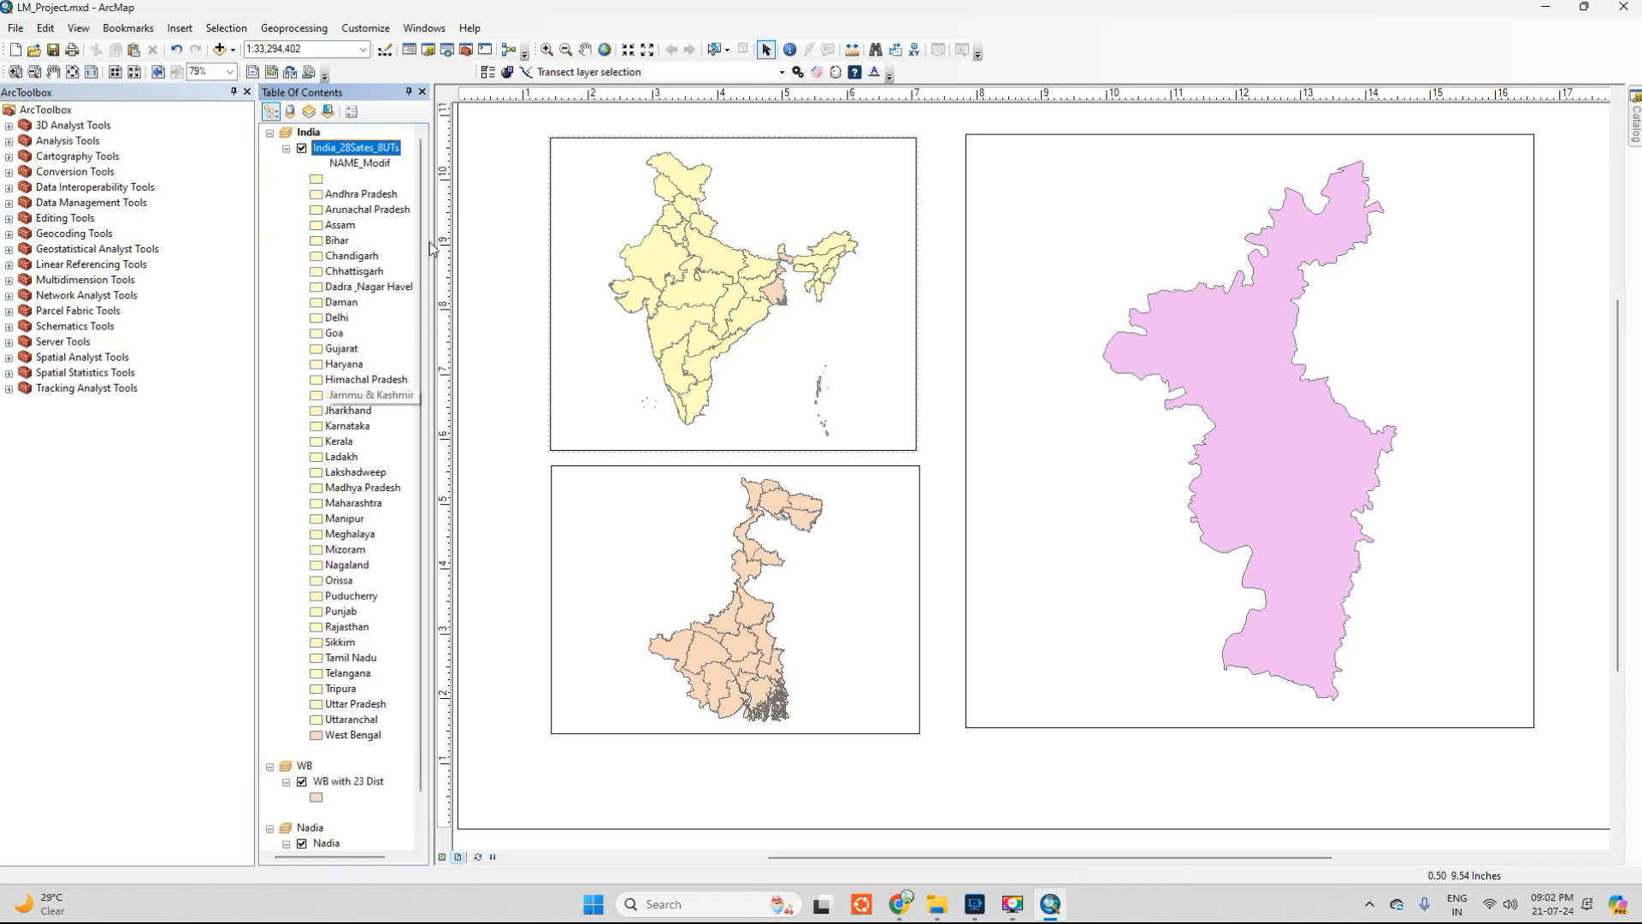
left_click(286, 149)
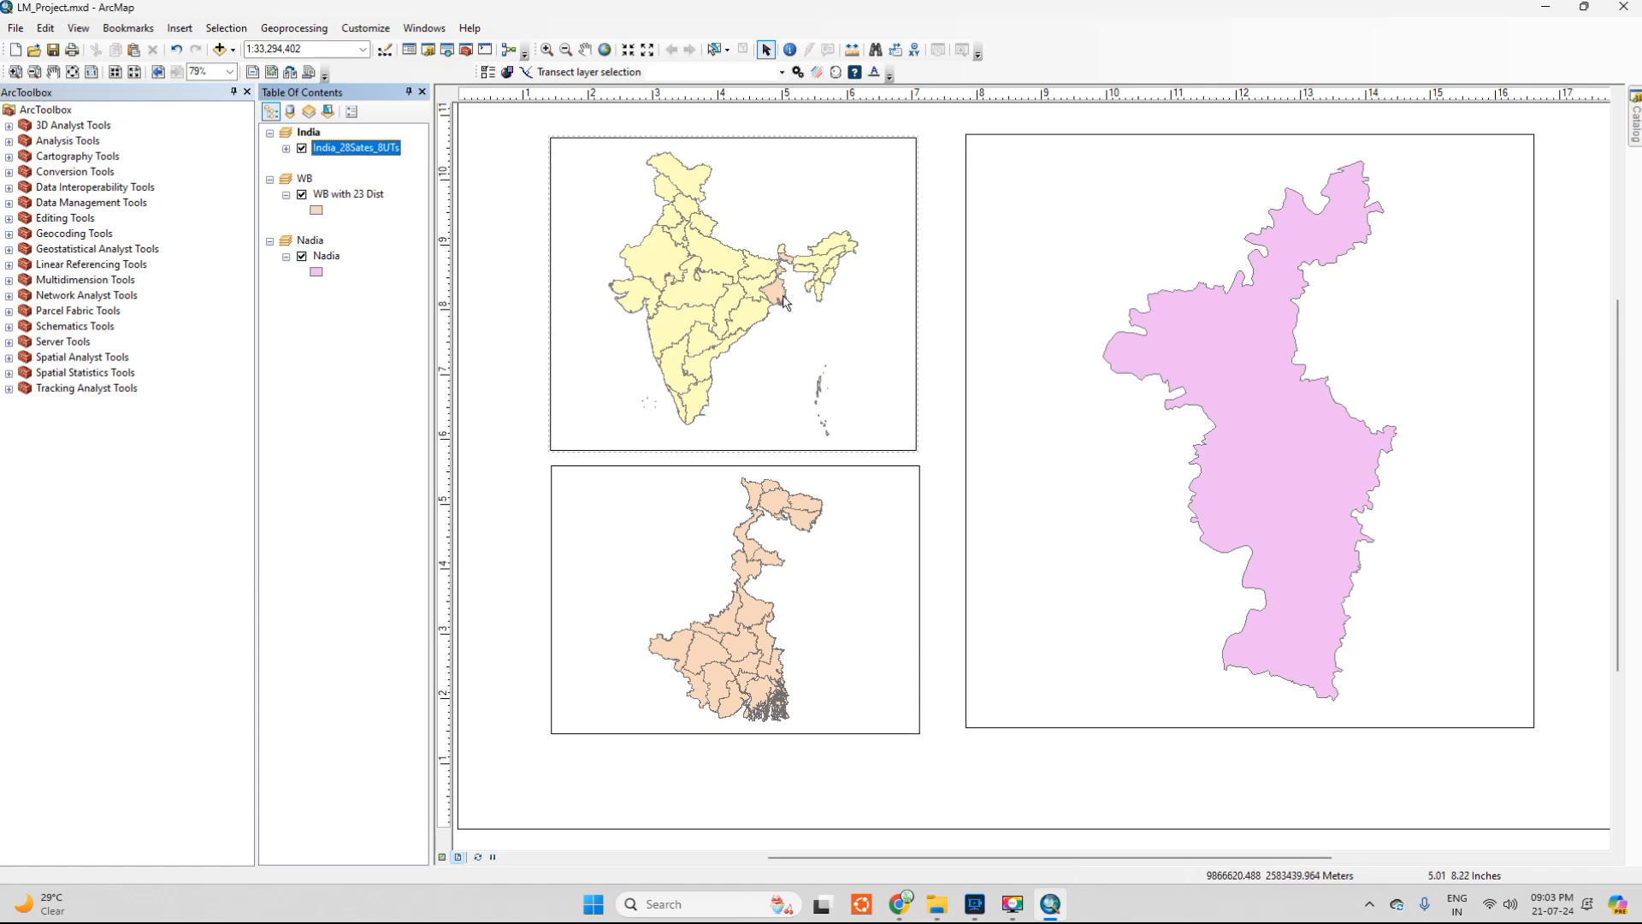
Change the outline colour of all the India layer's category symbols to a lighter grey
double_click(365, 151)
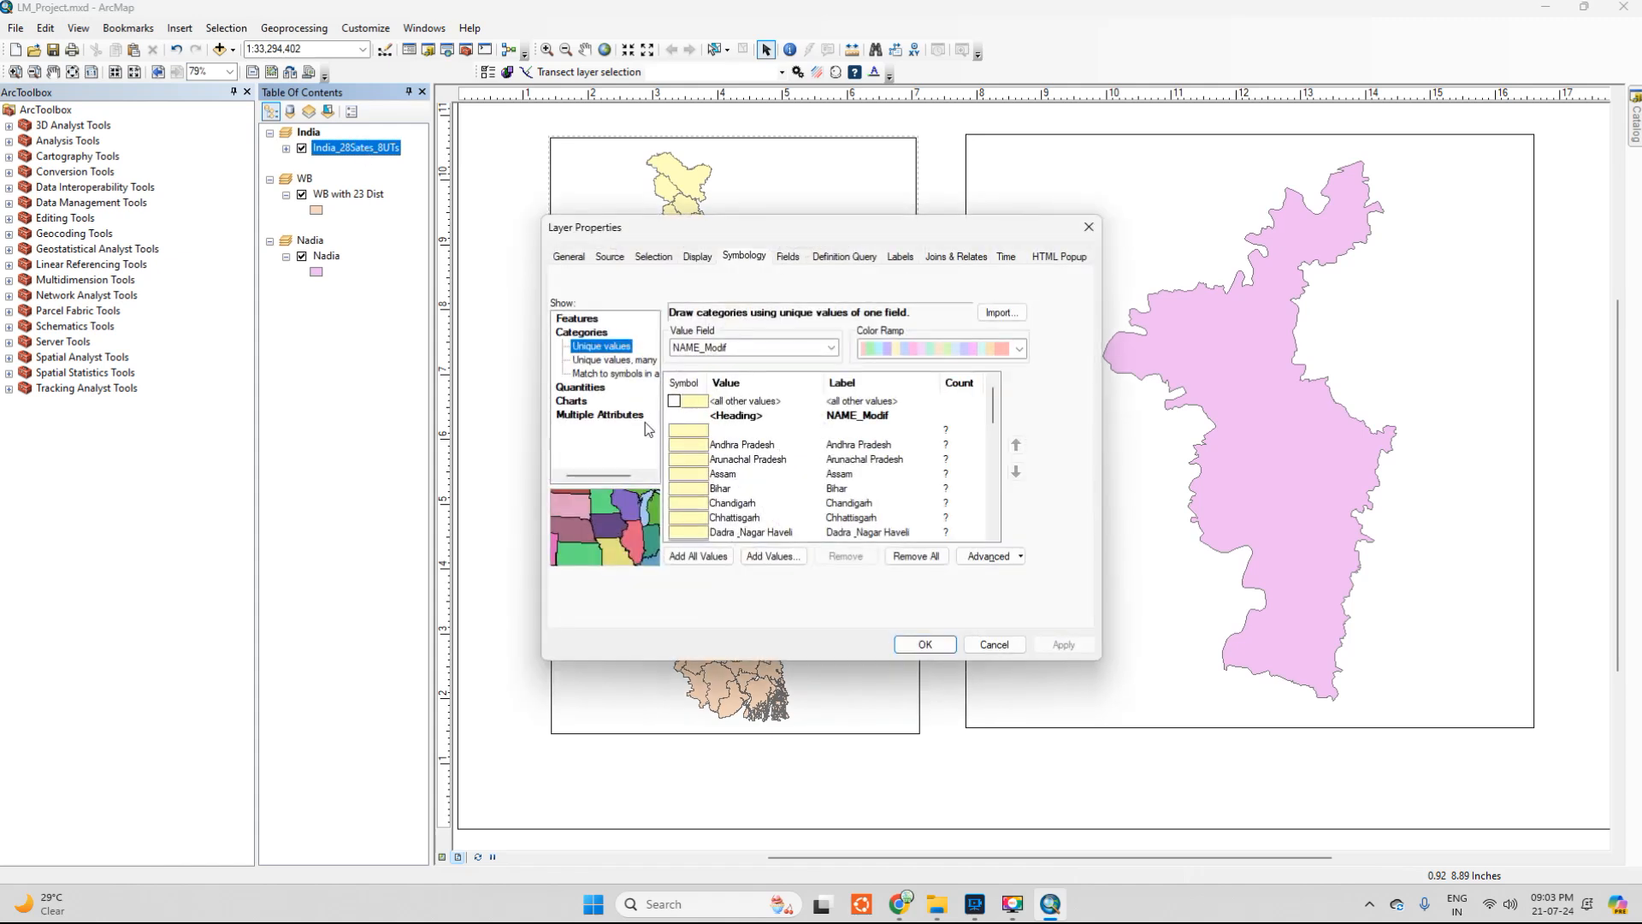
right_click(685, 382)
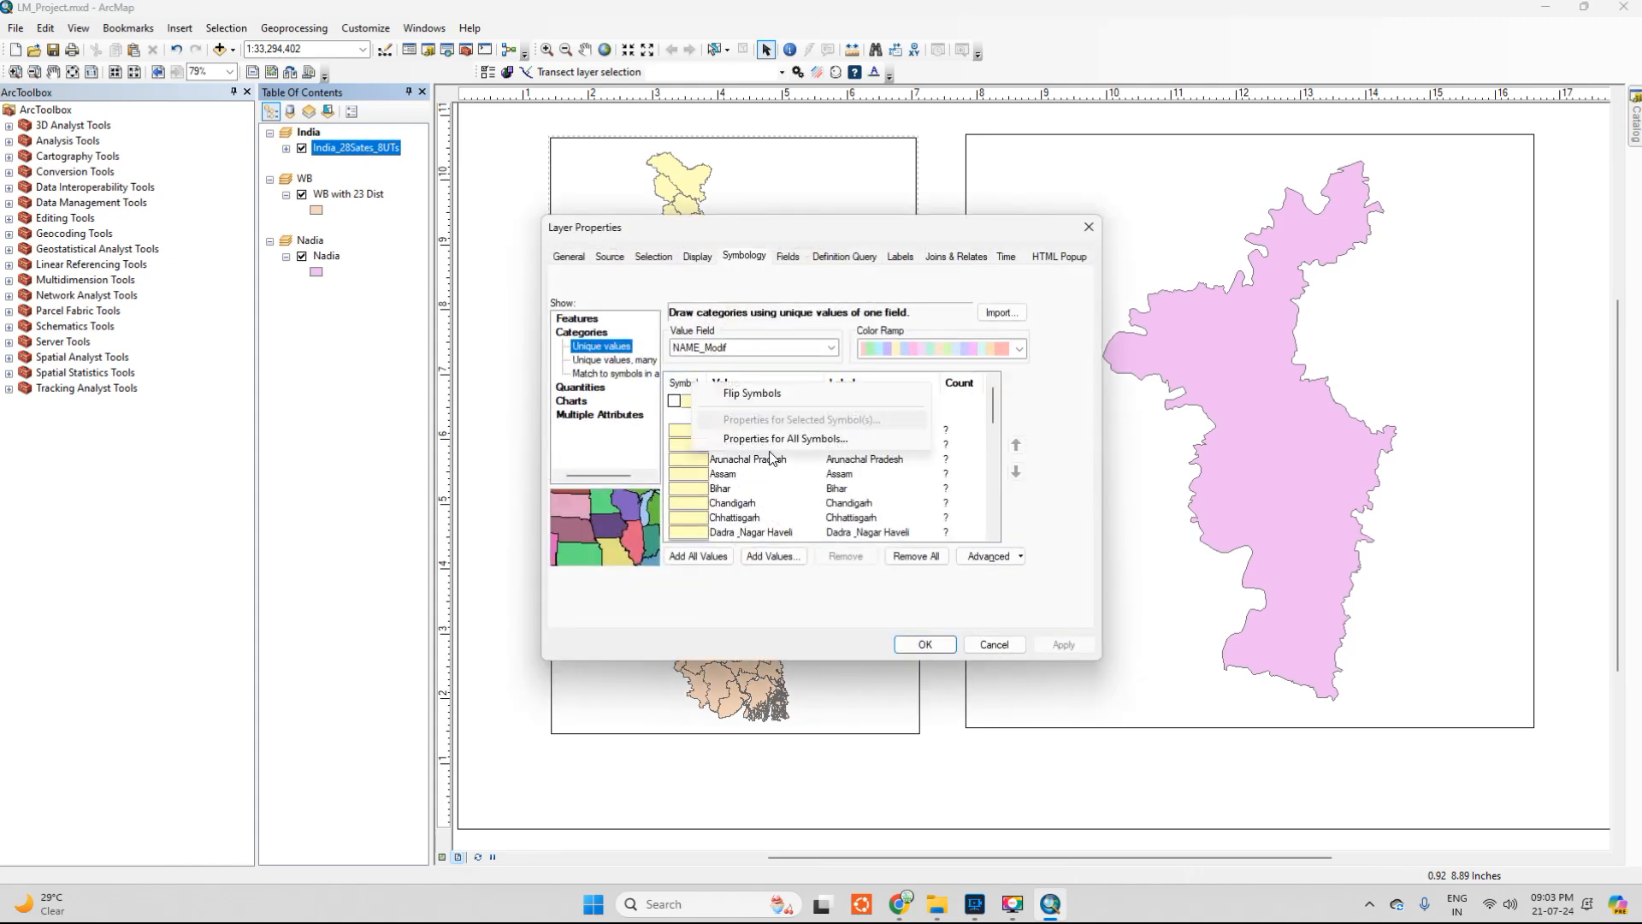
left_click(770, 451)
left_click(1313, 502)
left_click(1146, 473)
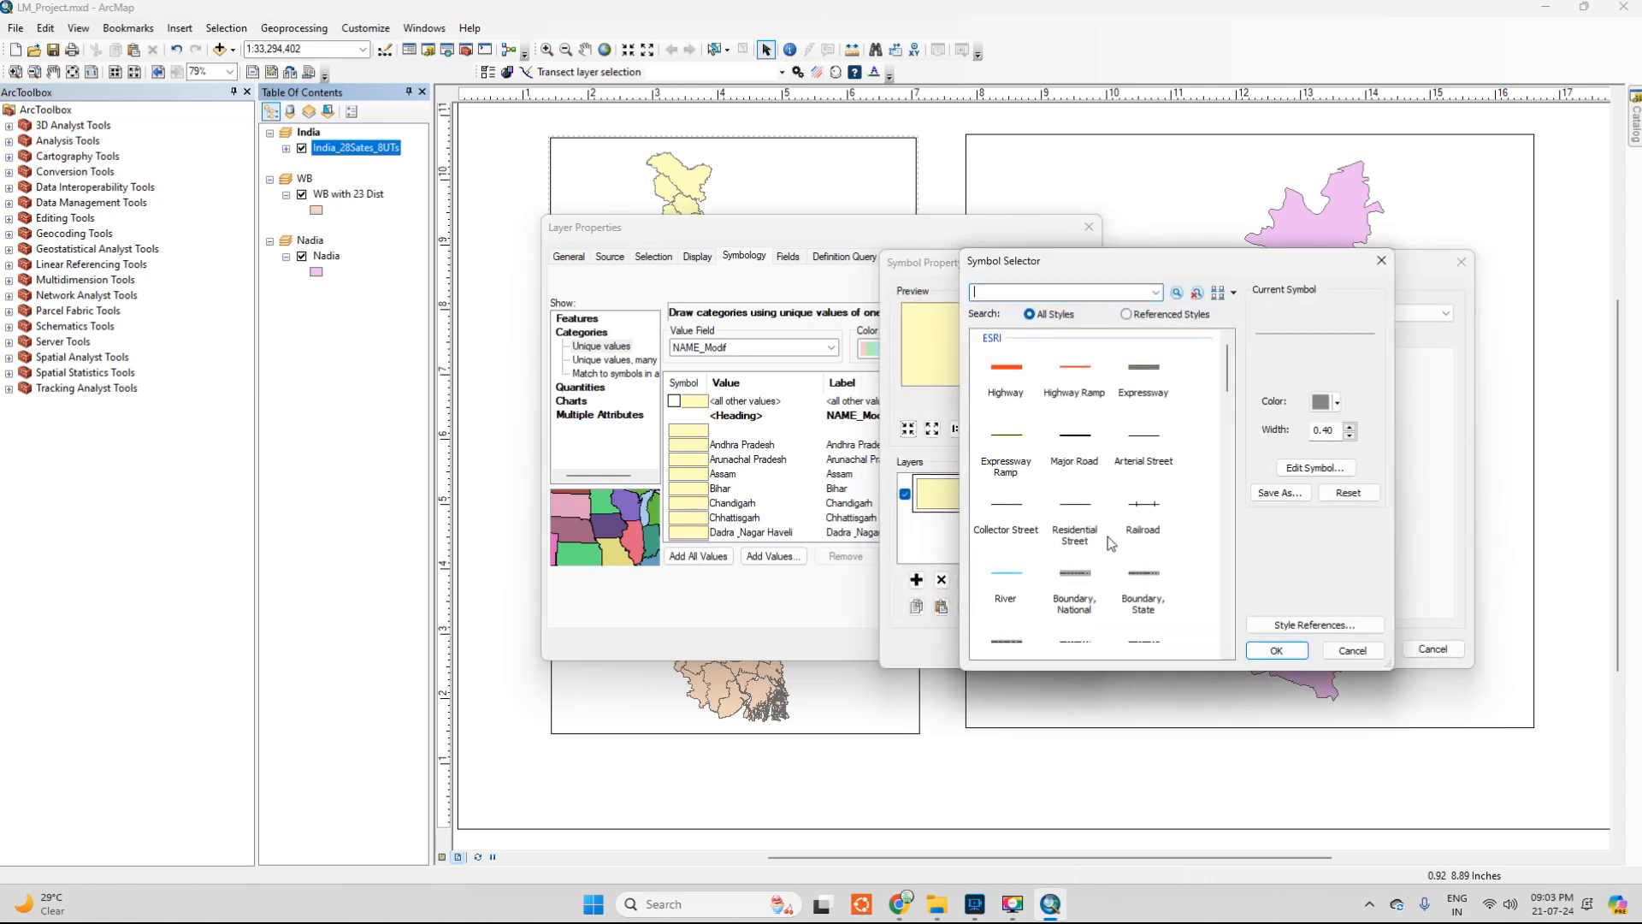
left_click(1331, 402)
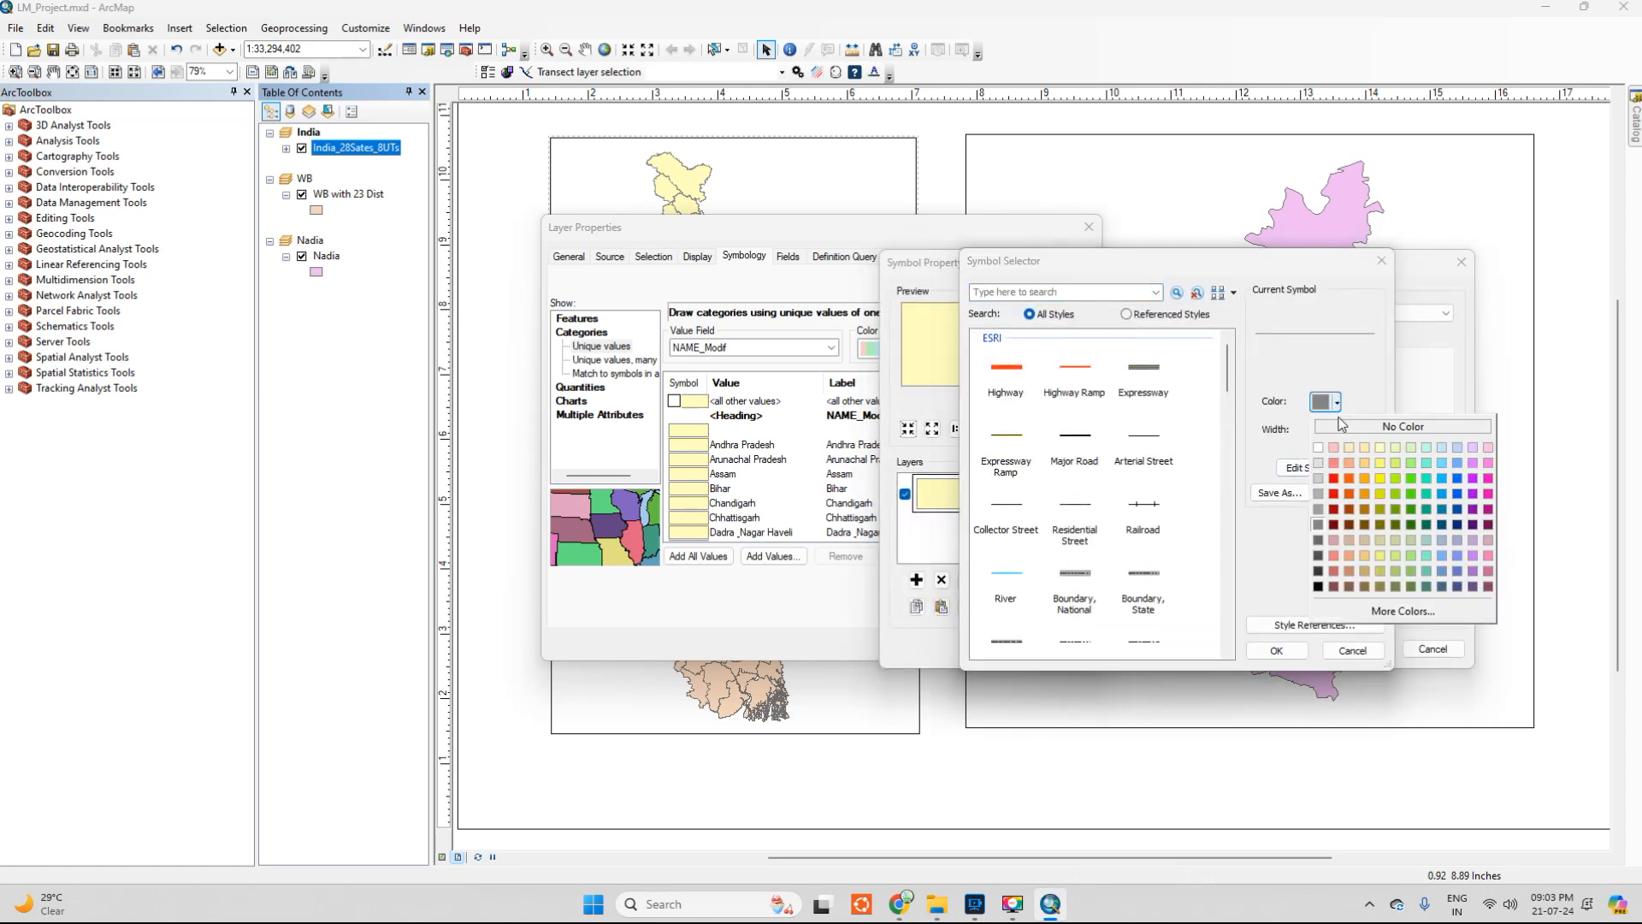
left_click(1318, 509)
left_click(1276, 650)
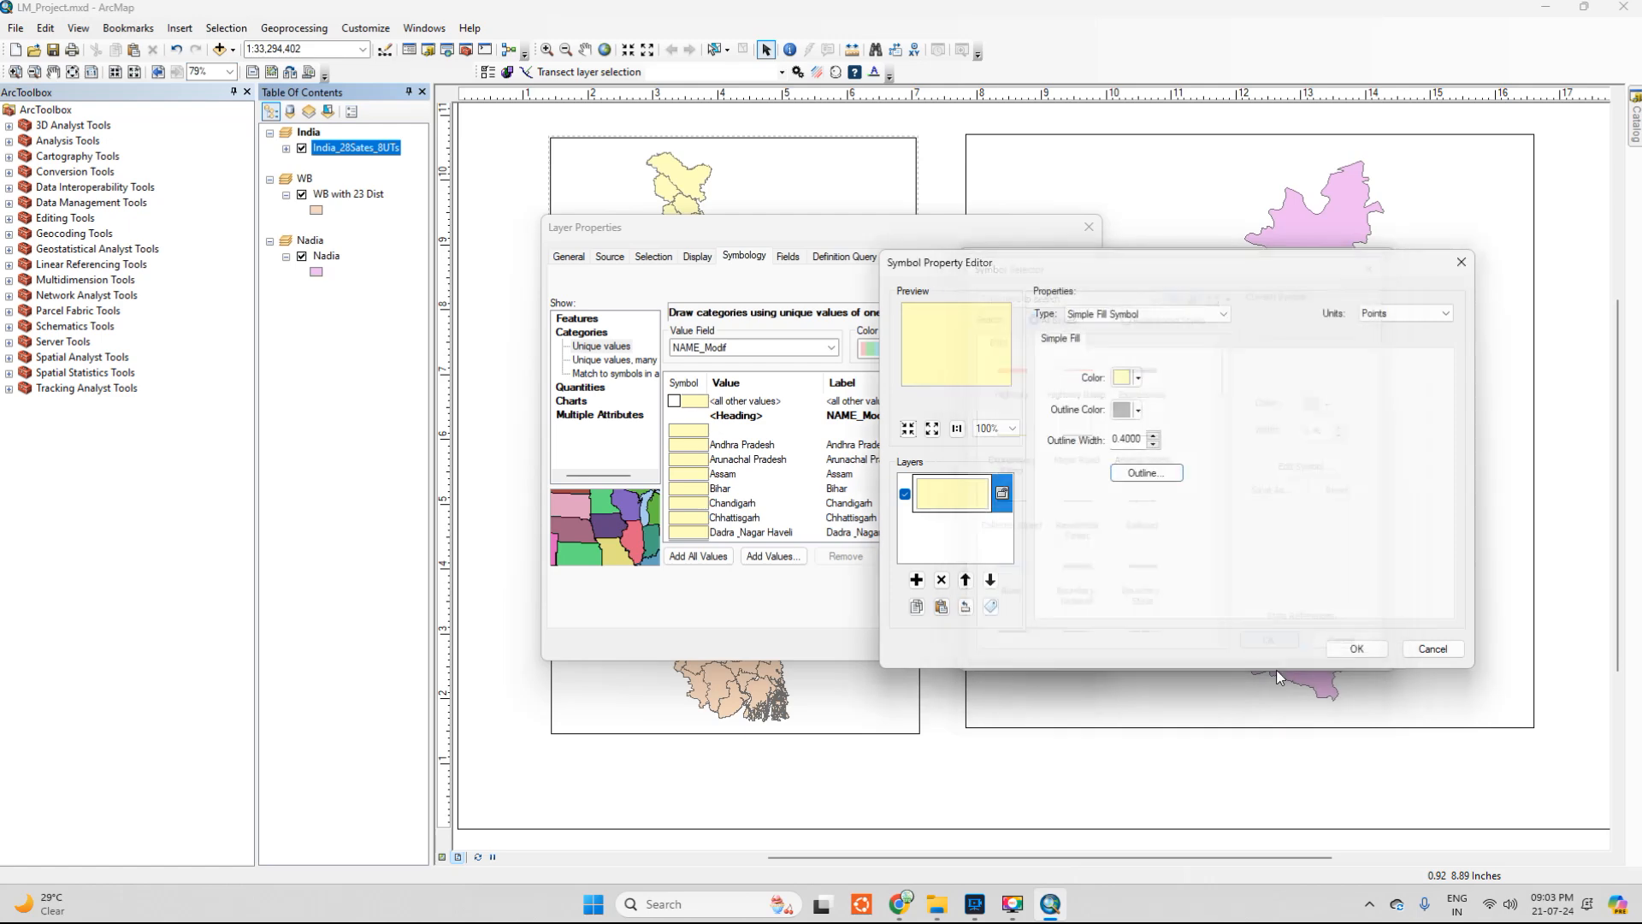
left_click(1369, 649)
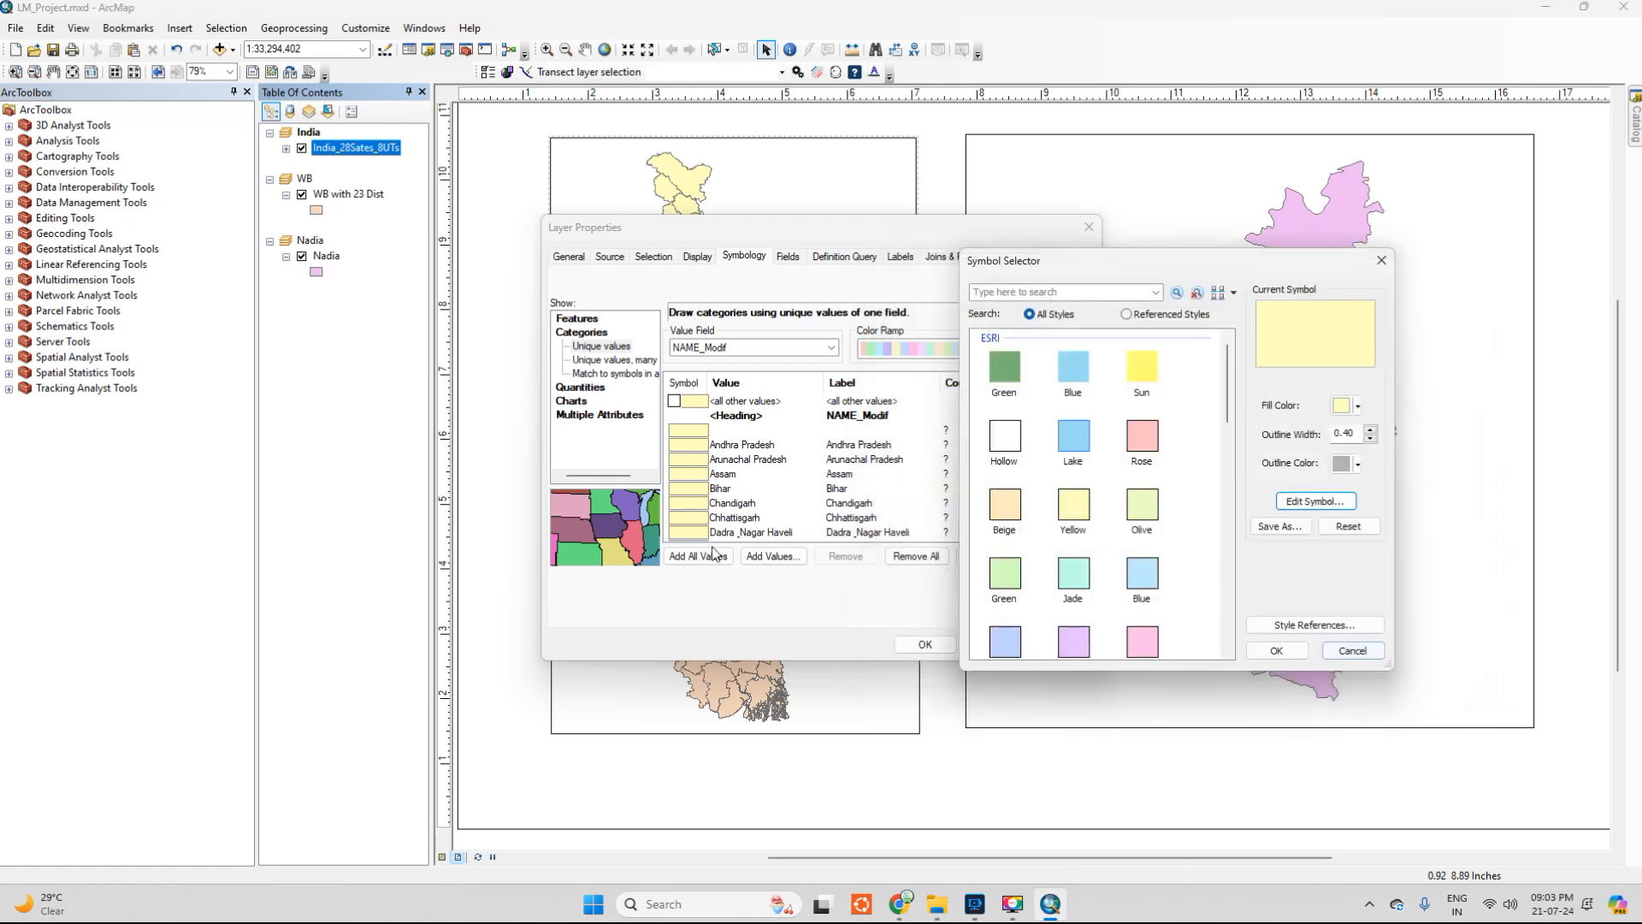
left_click(1278, 652)
Give the West Bengal category a medium grey outline and a peach fill of RGB 247, 214, 188
left_click_drag(992, 406, 991, 516)
double_click(712, 532)
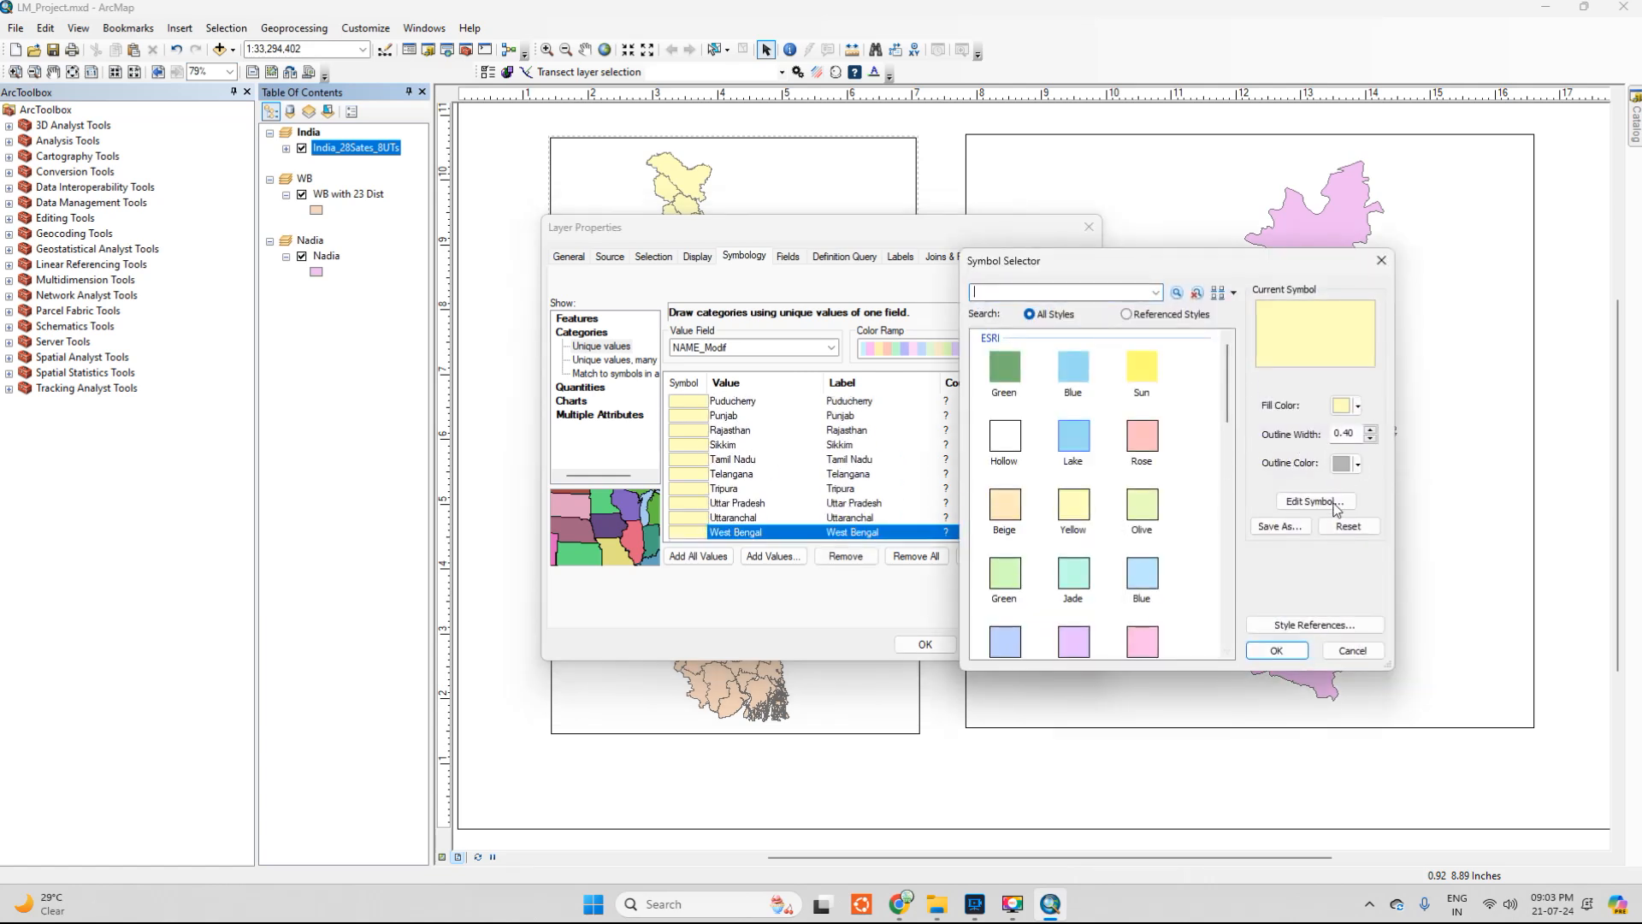
left_click(1345, 467)
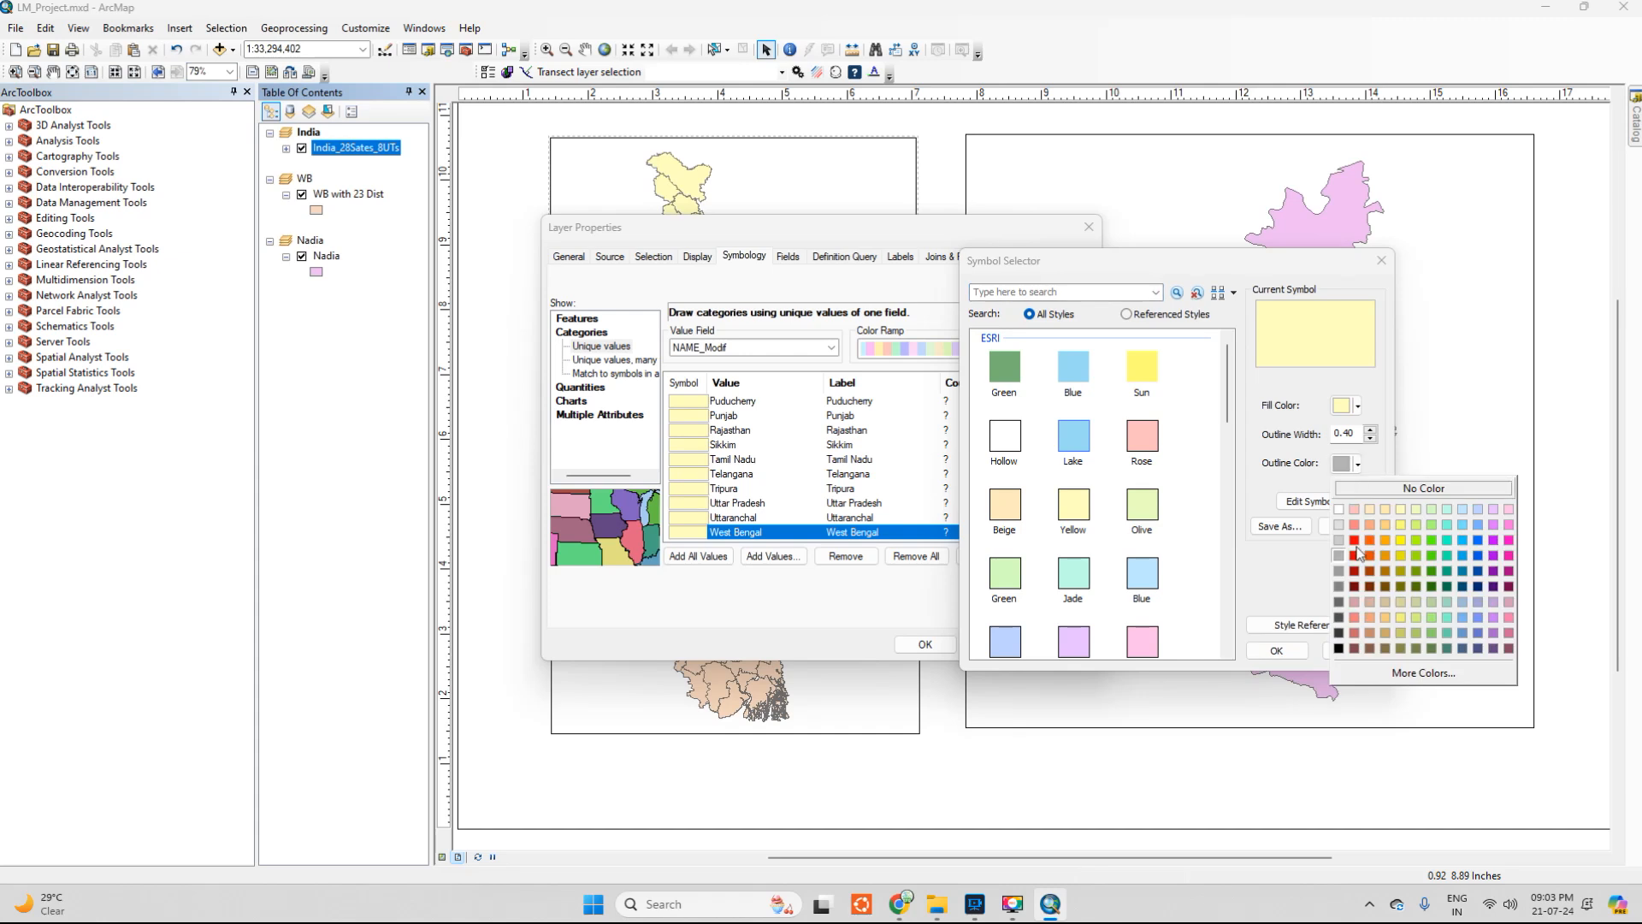
left_click(1340, 588)
left_click(1346, 405)
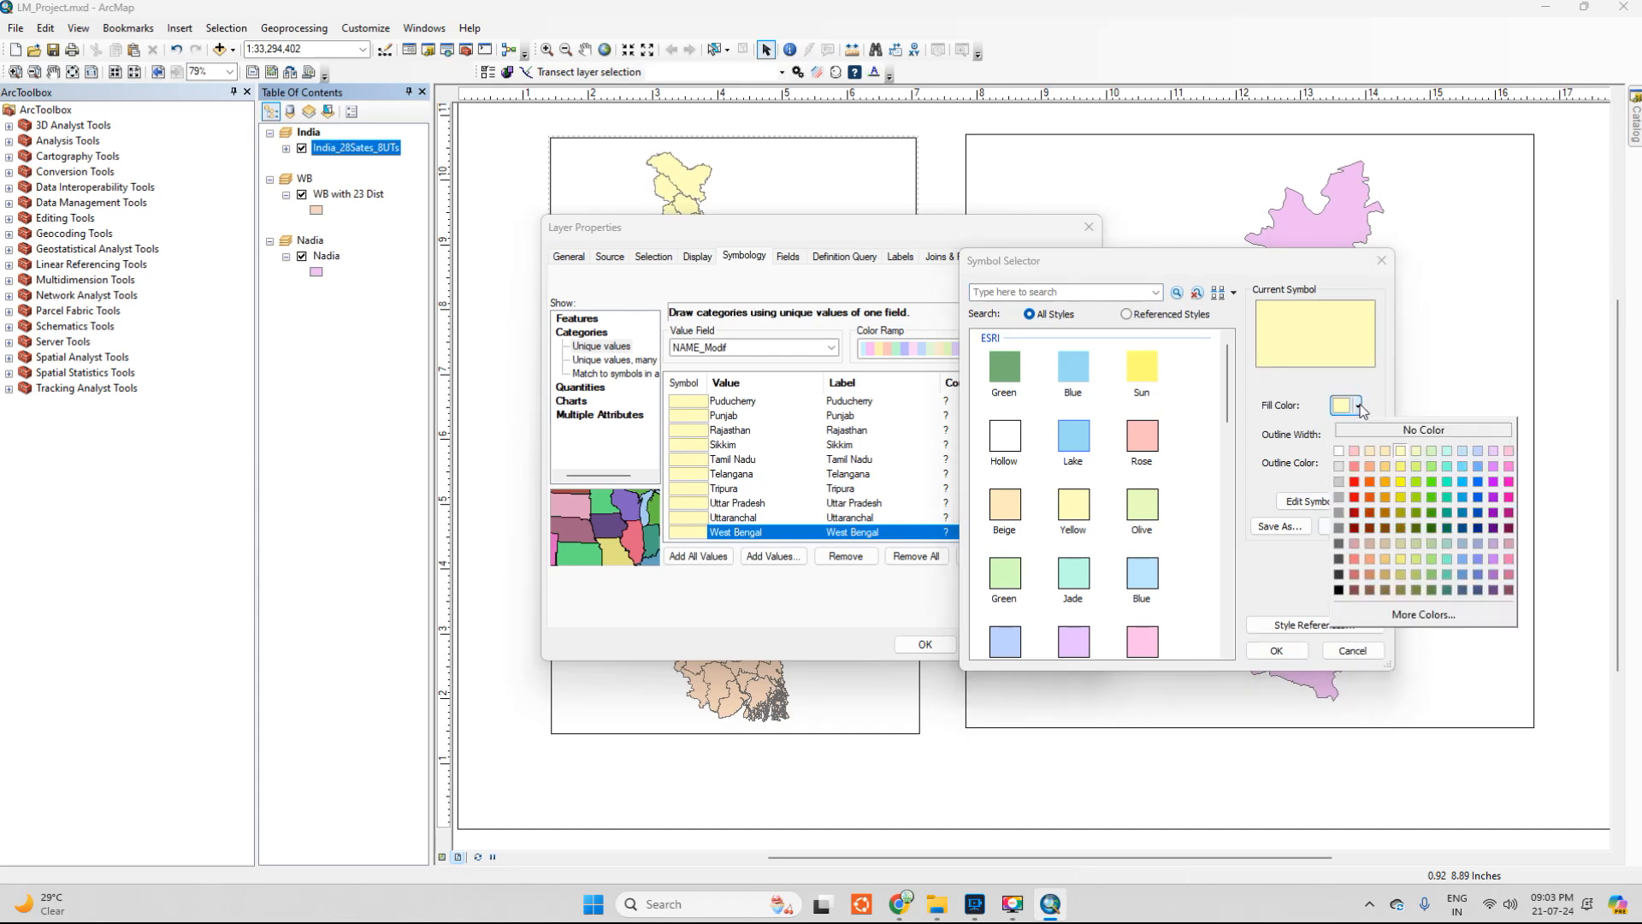
left_click(1405, 615)
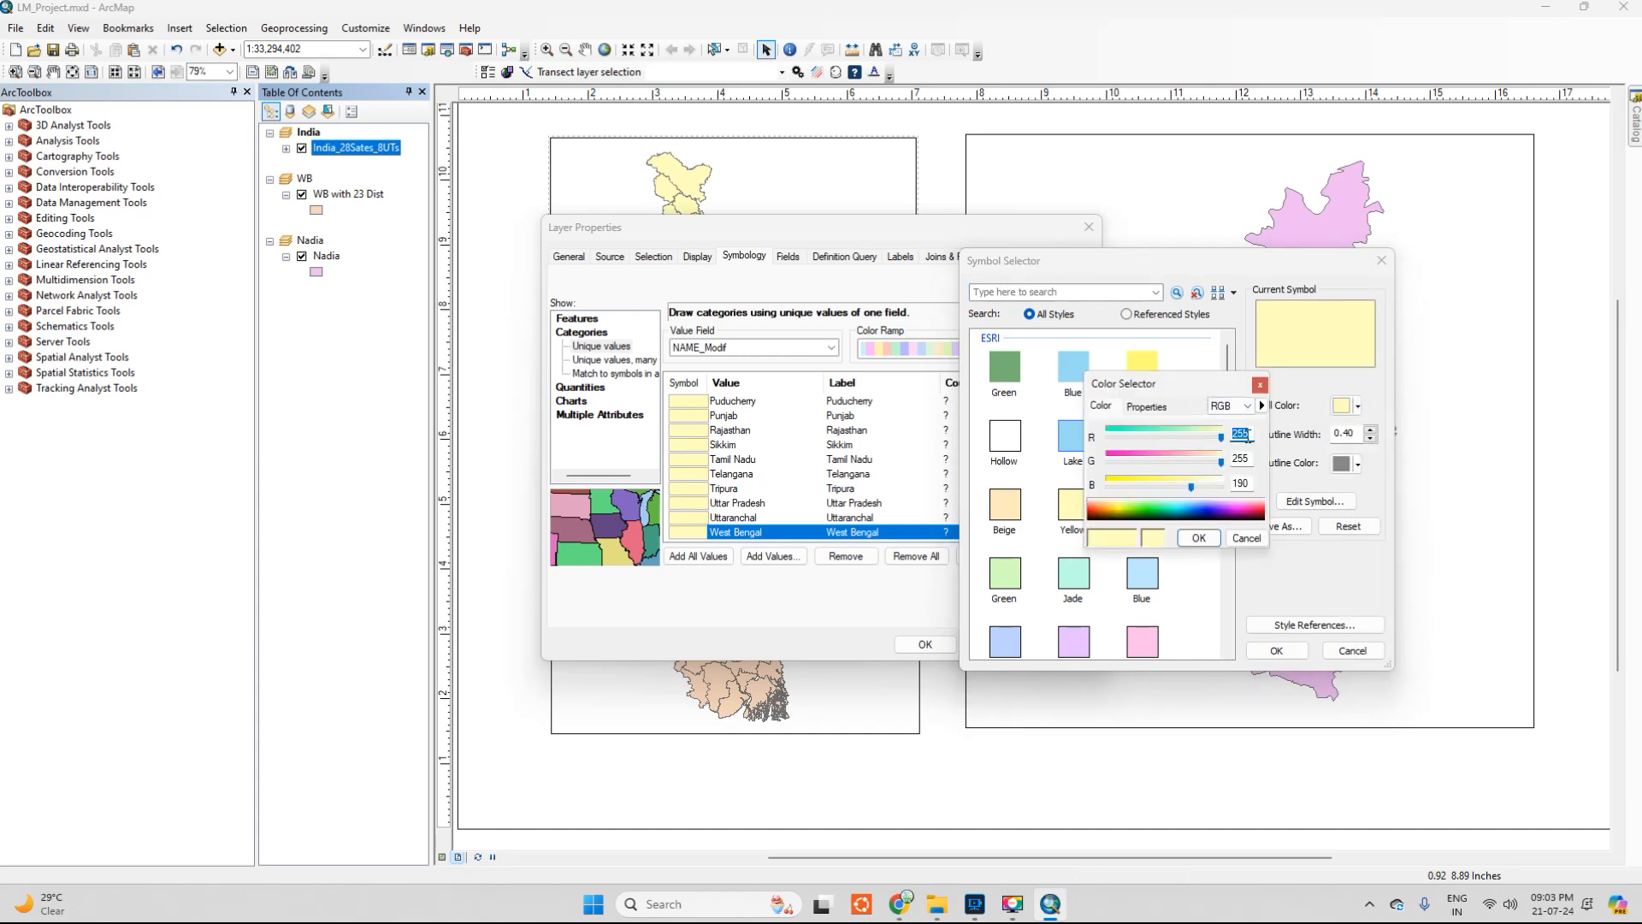
type("247")
type("214")
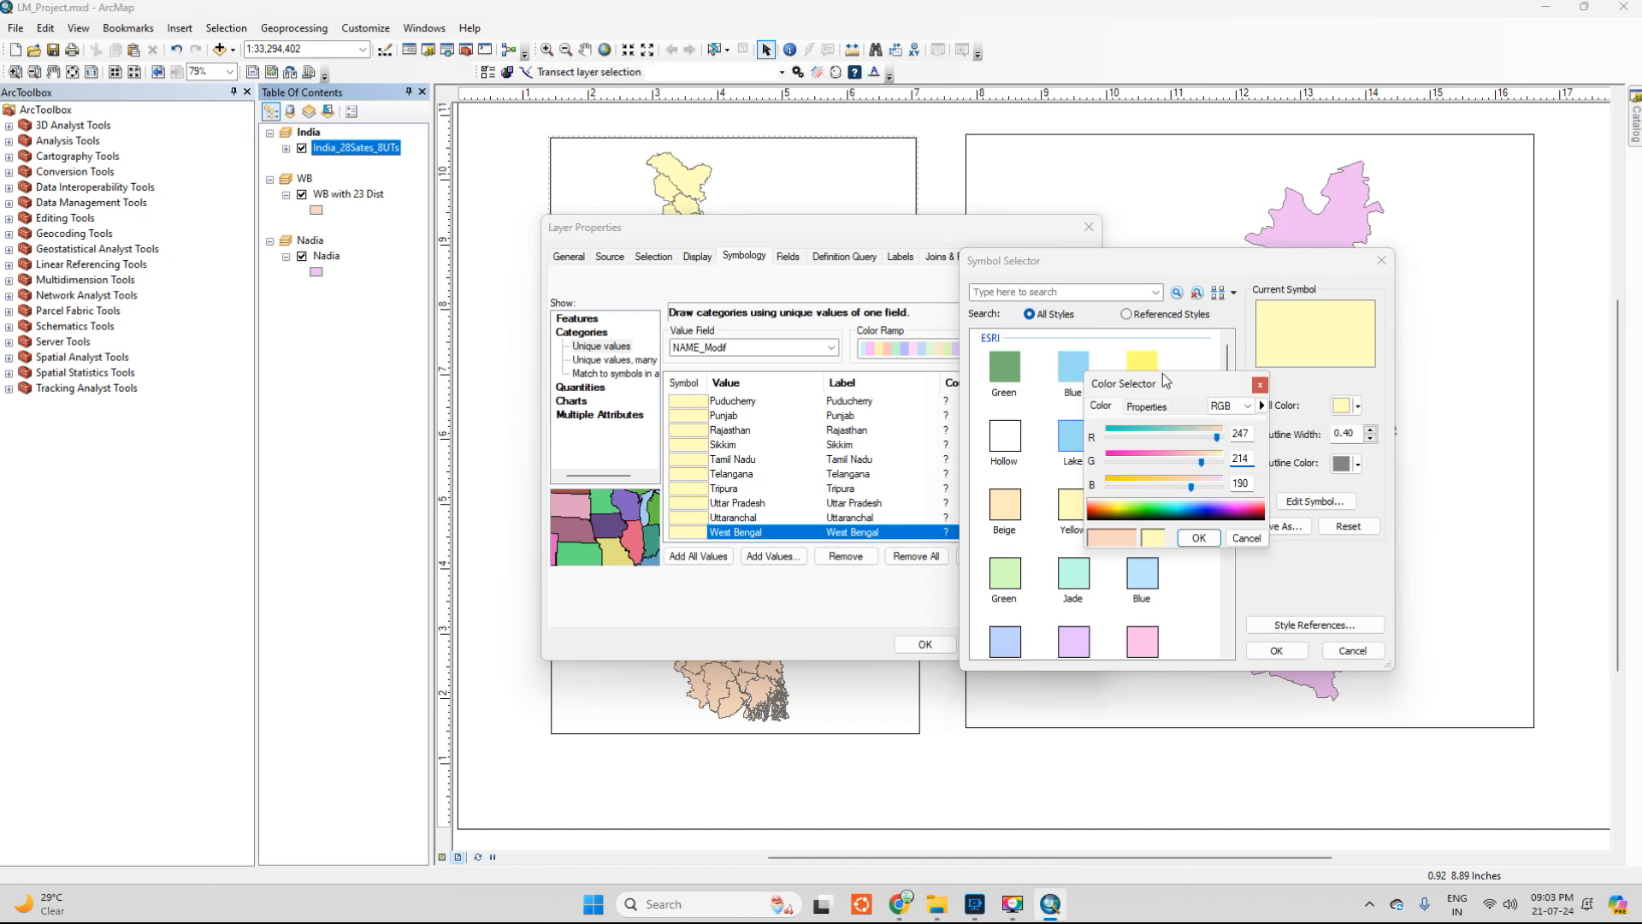
key("Tab")
type("188")
left_click(1198, 537)
left_click(1276, 651)
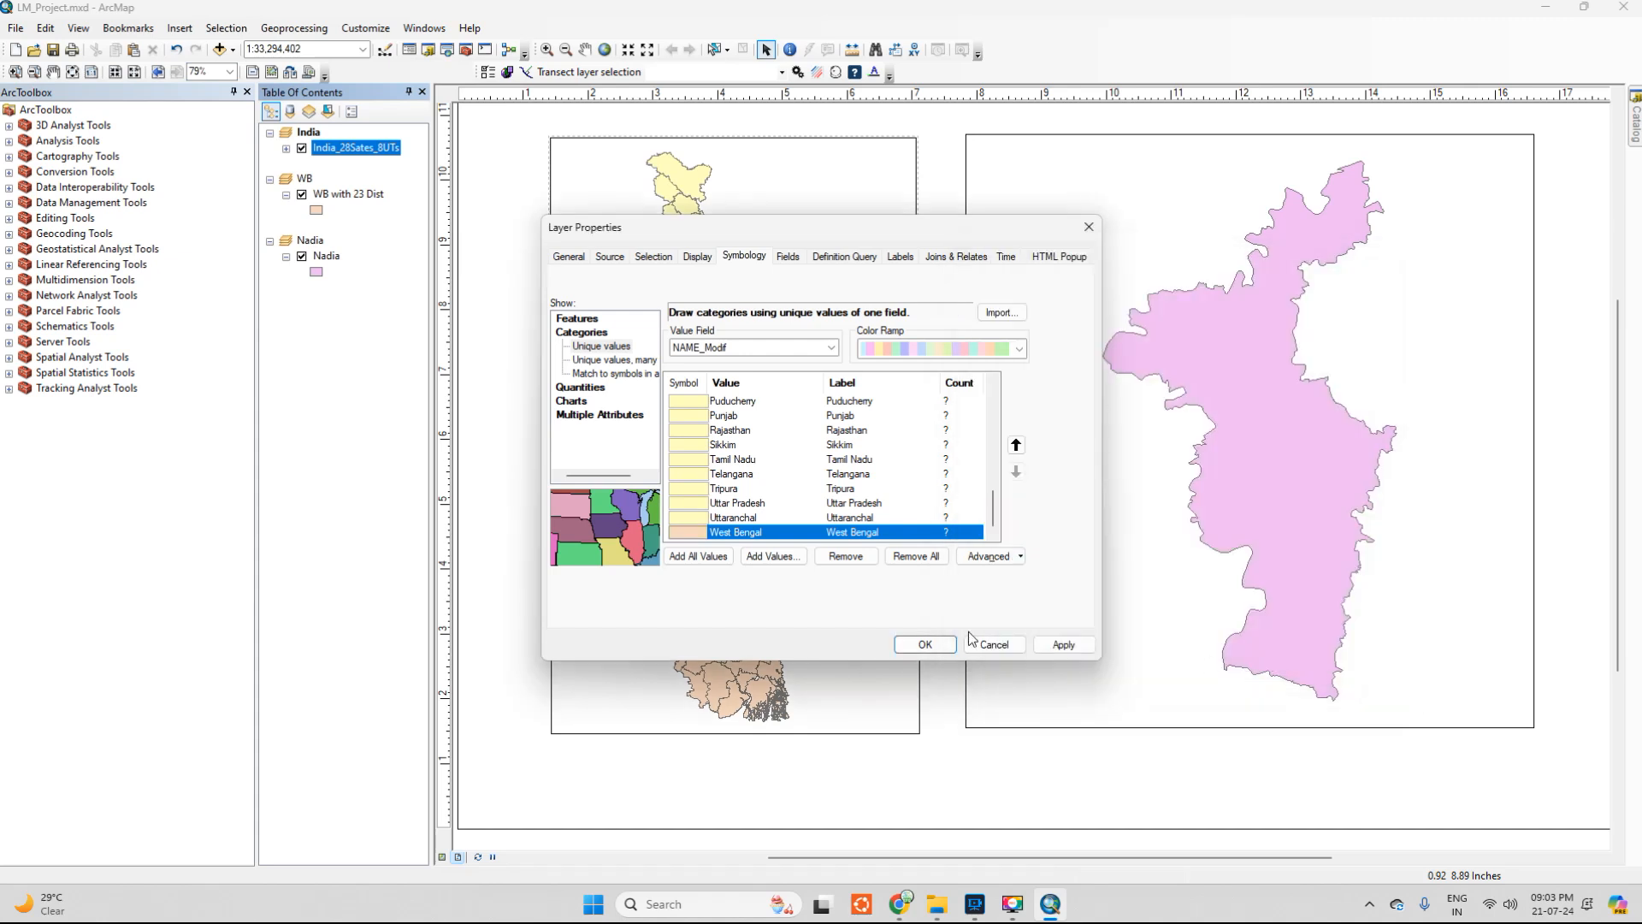
Darken the West Bengal category's outline to a dark grey and apply the India layer's symbology
double_click(685, 532)
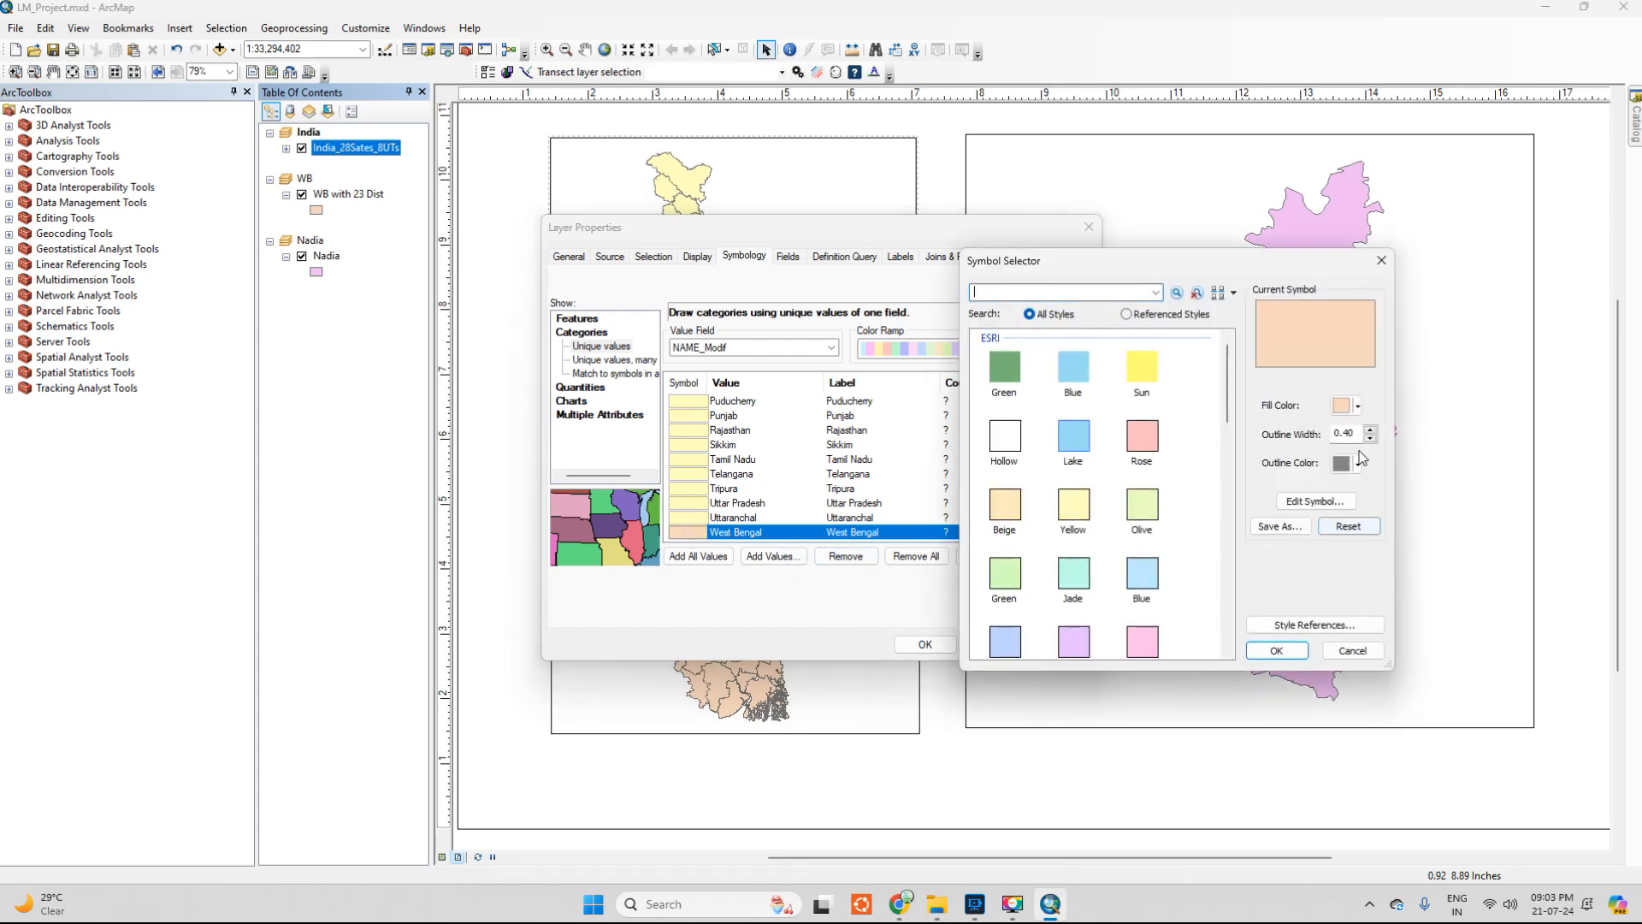
left_click(1350, 462)
left_click(1339, 603)
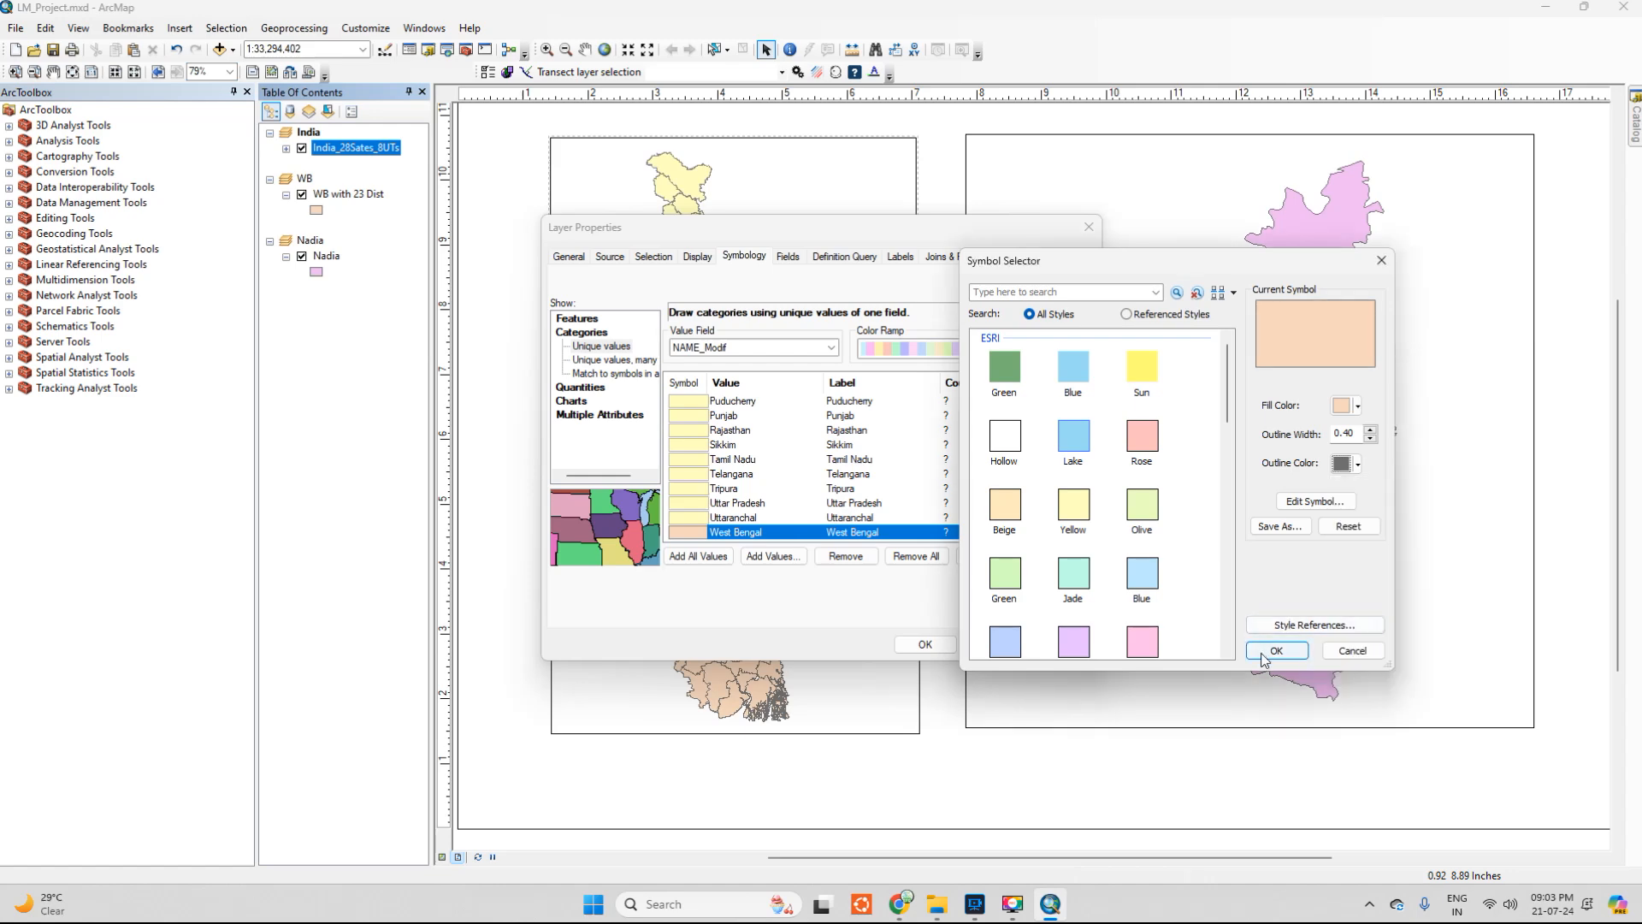
left_click(1275, 651)
left_click(1063, 644)
left_click(926, 644)
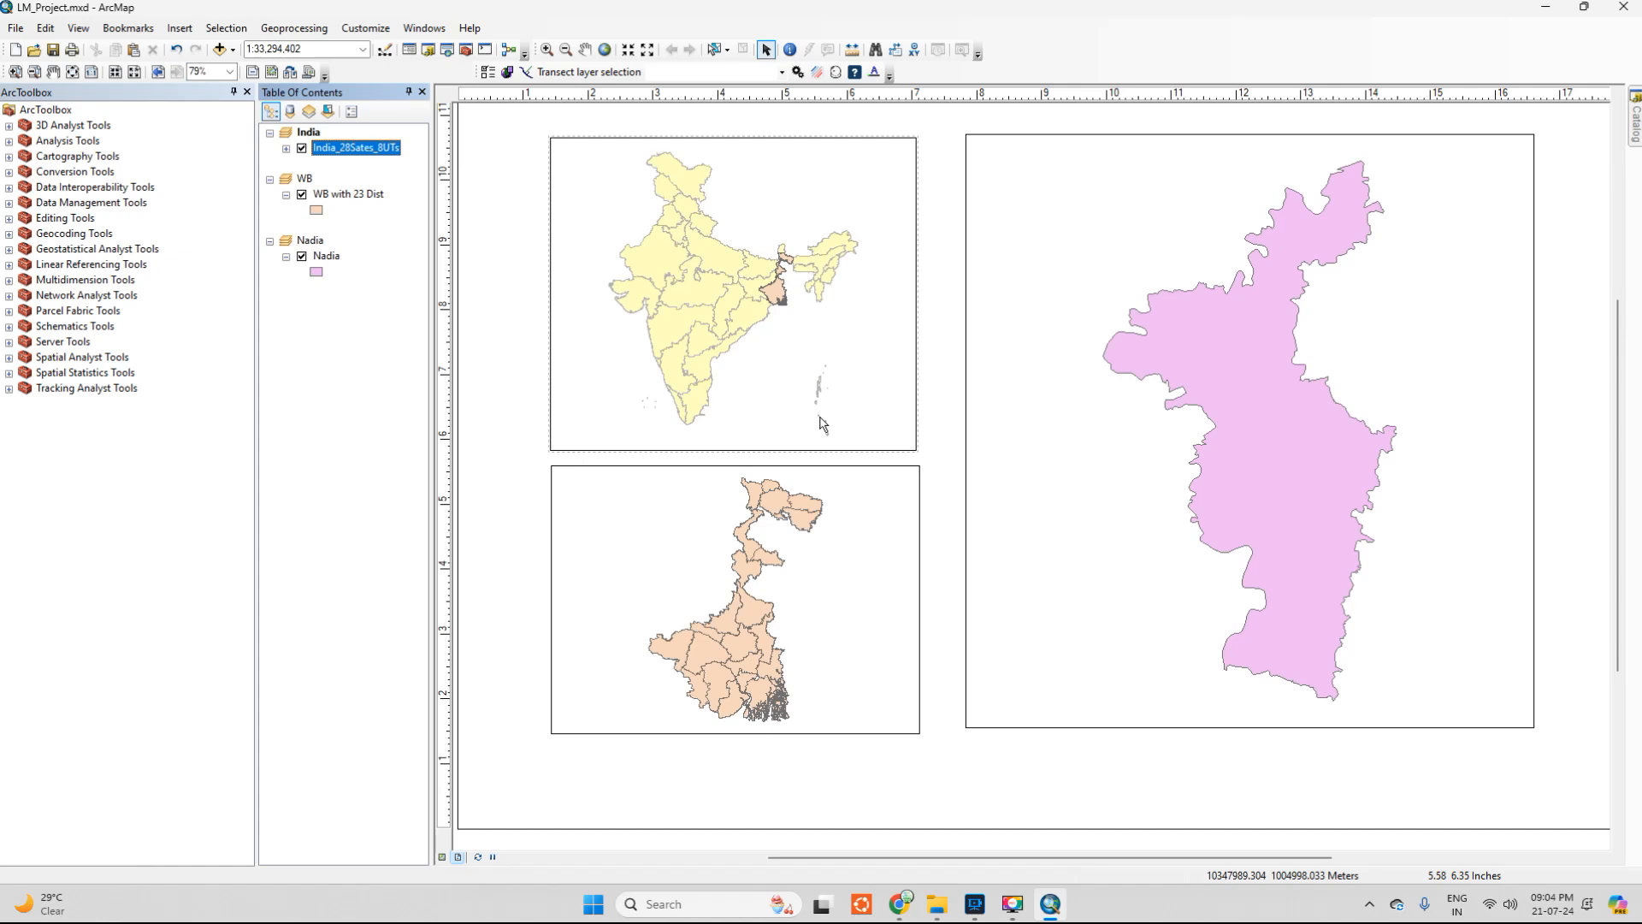
Change the outline colour of the WB with 23 Dist layer's symbol to a lighter, medium grey
double_click(355, 195)
left_click(770, 368)
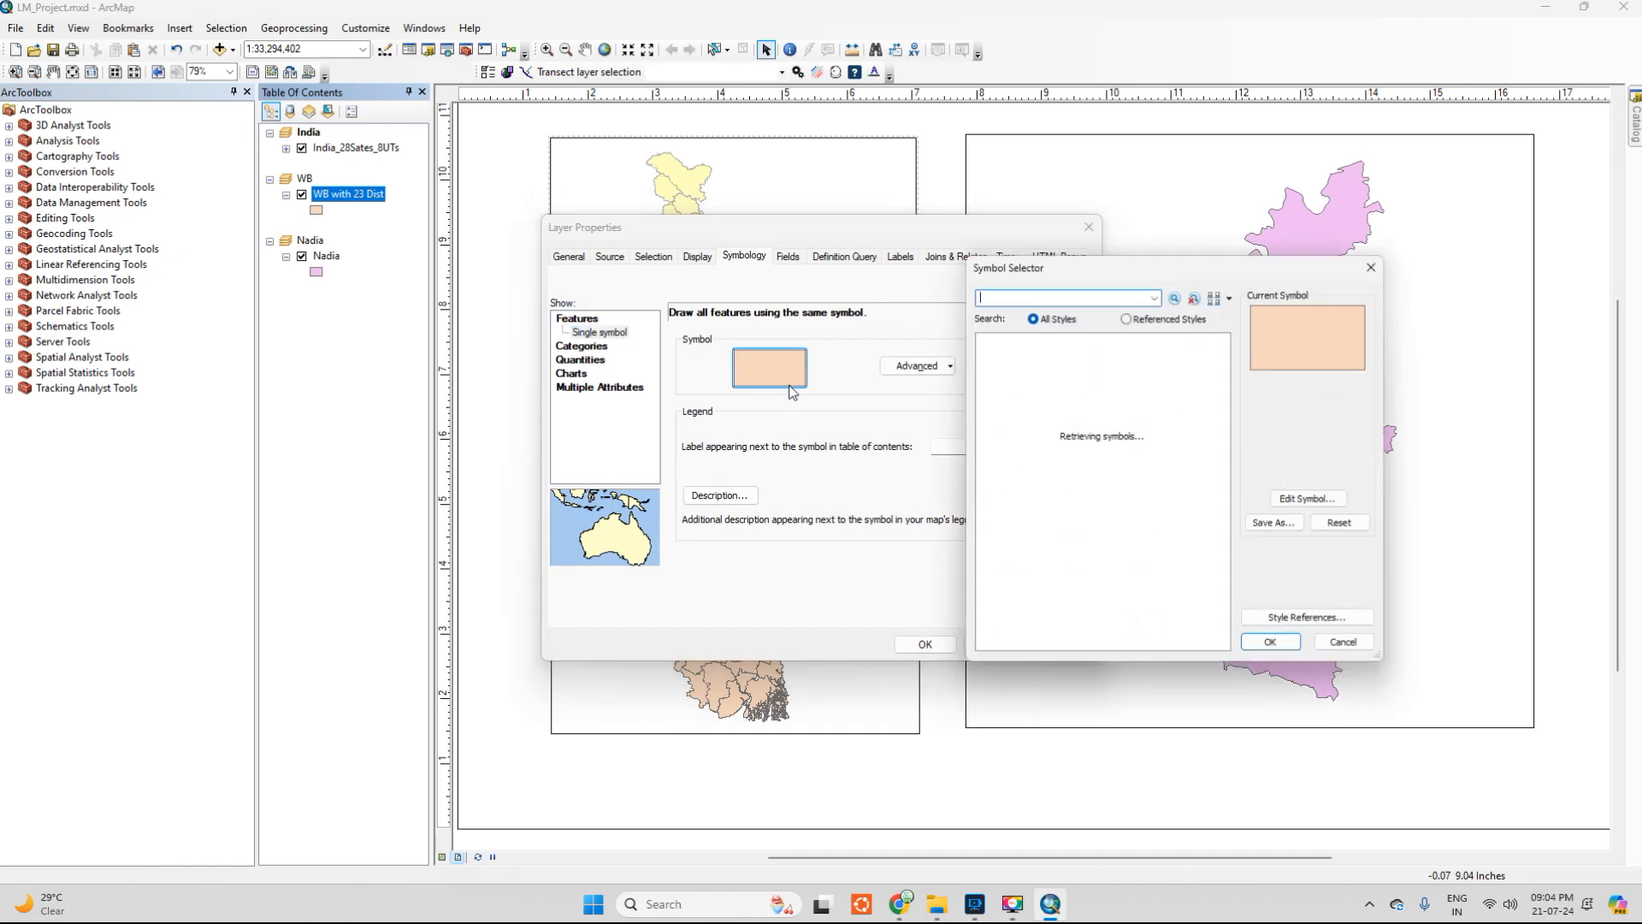
left_click(1312, 502)
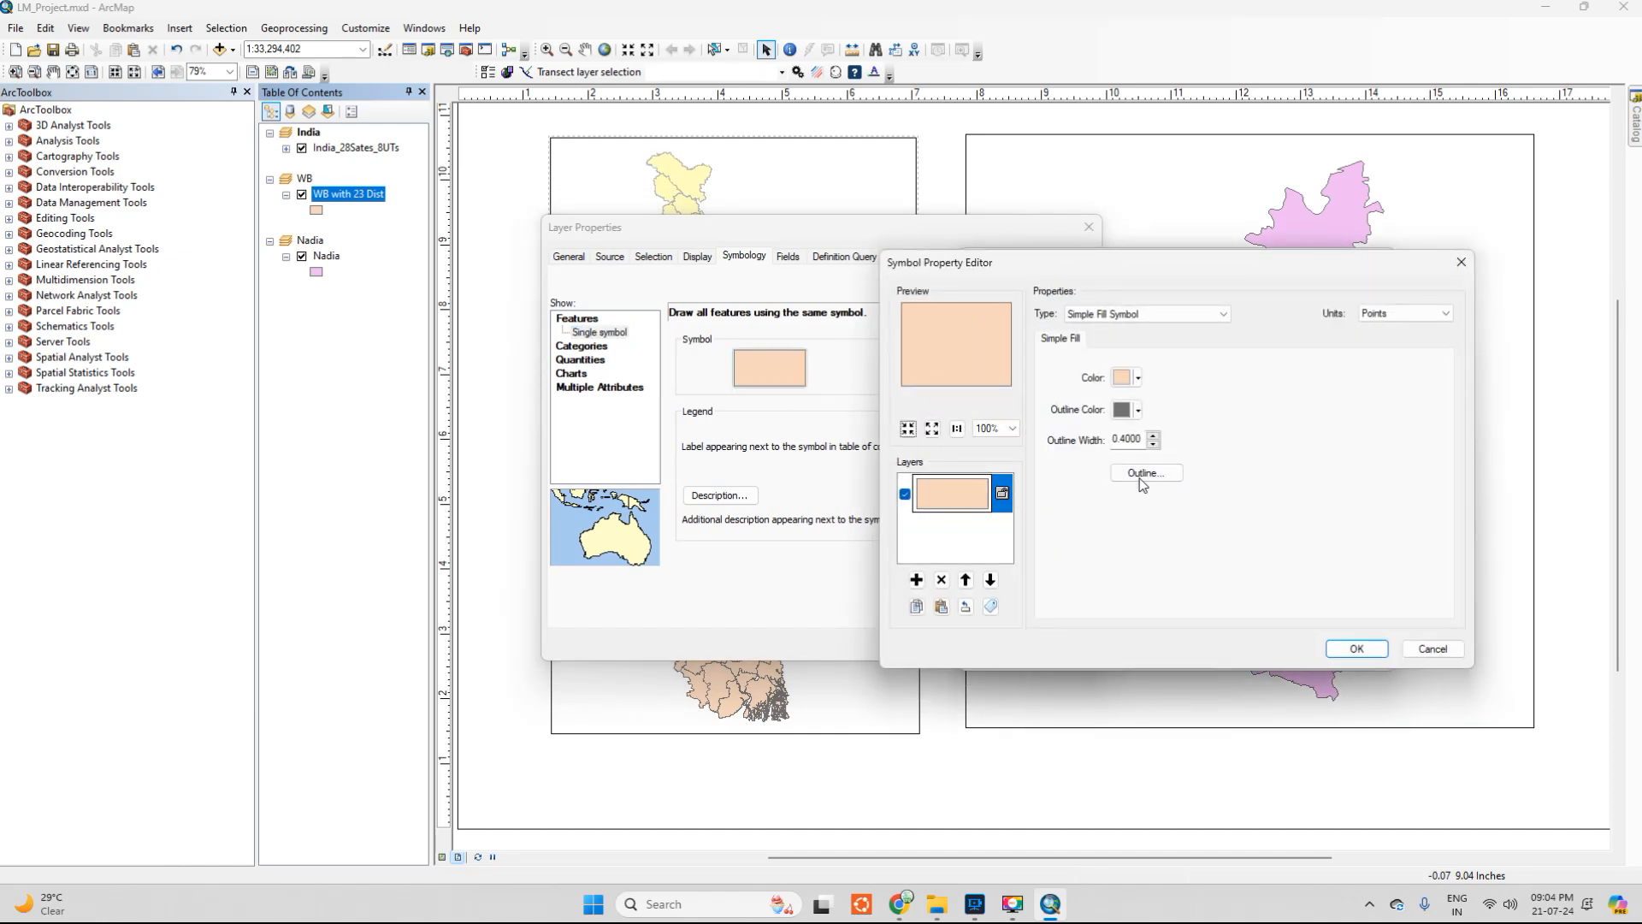
left_click(1138, 411)
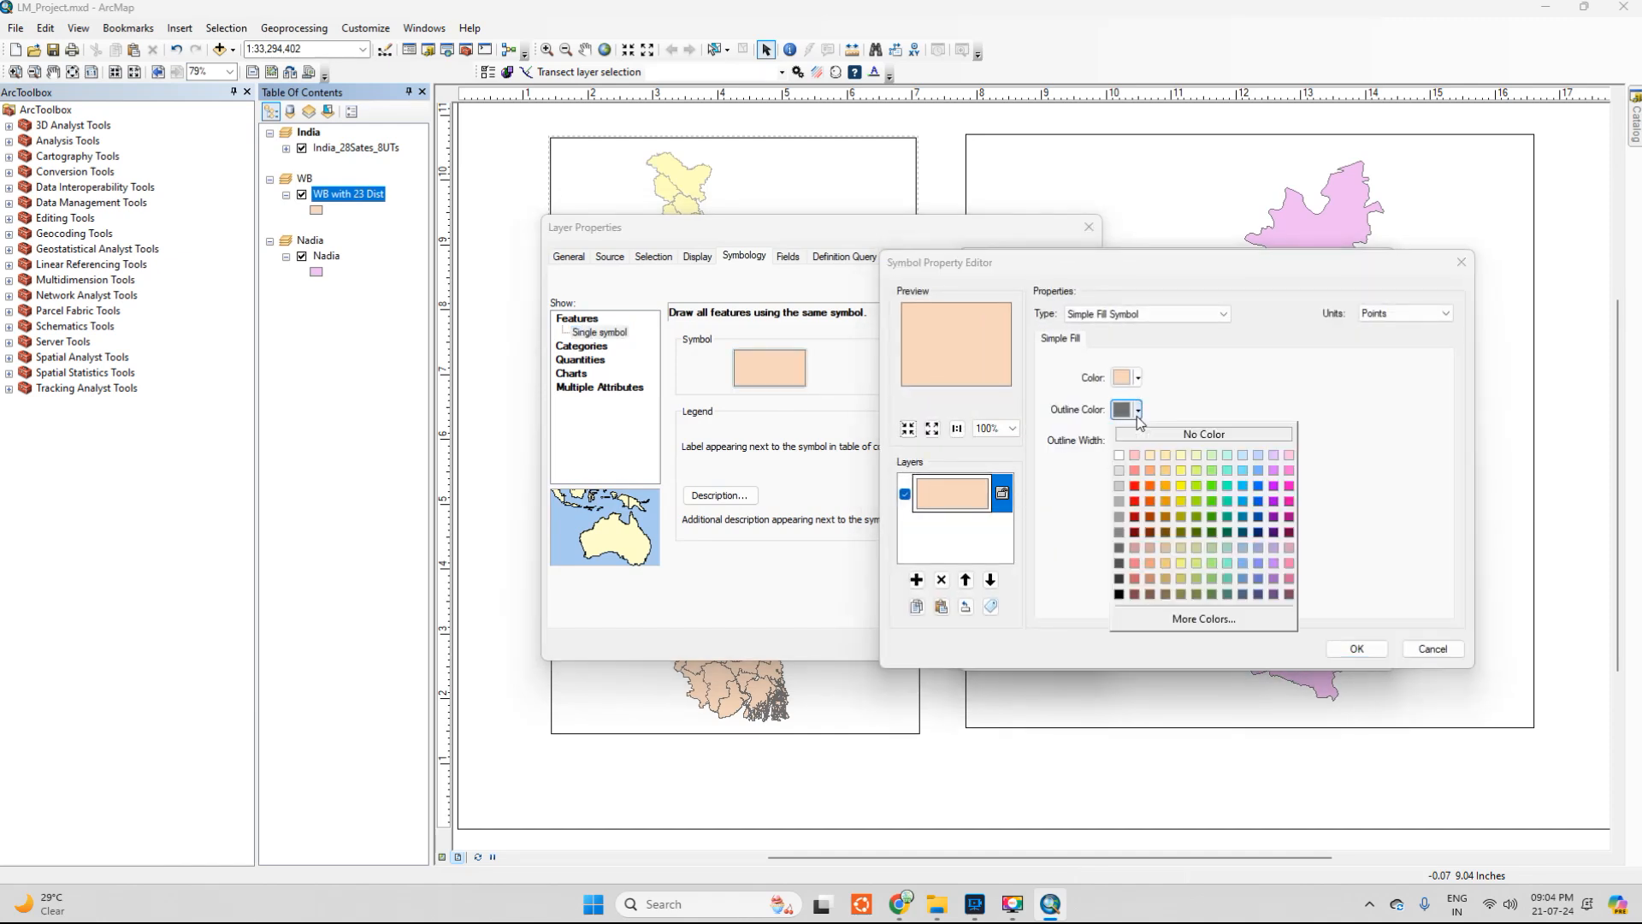
left_click(1120, 532)
left_click(1356, 649)
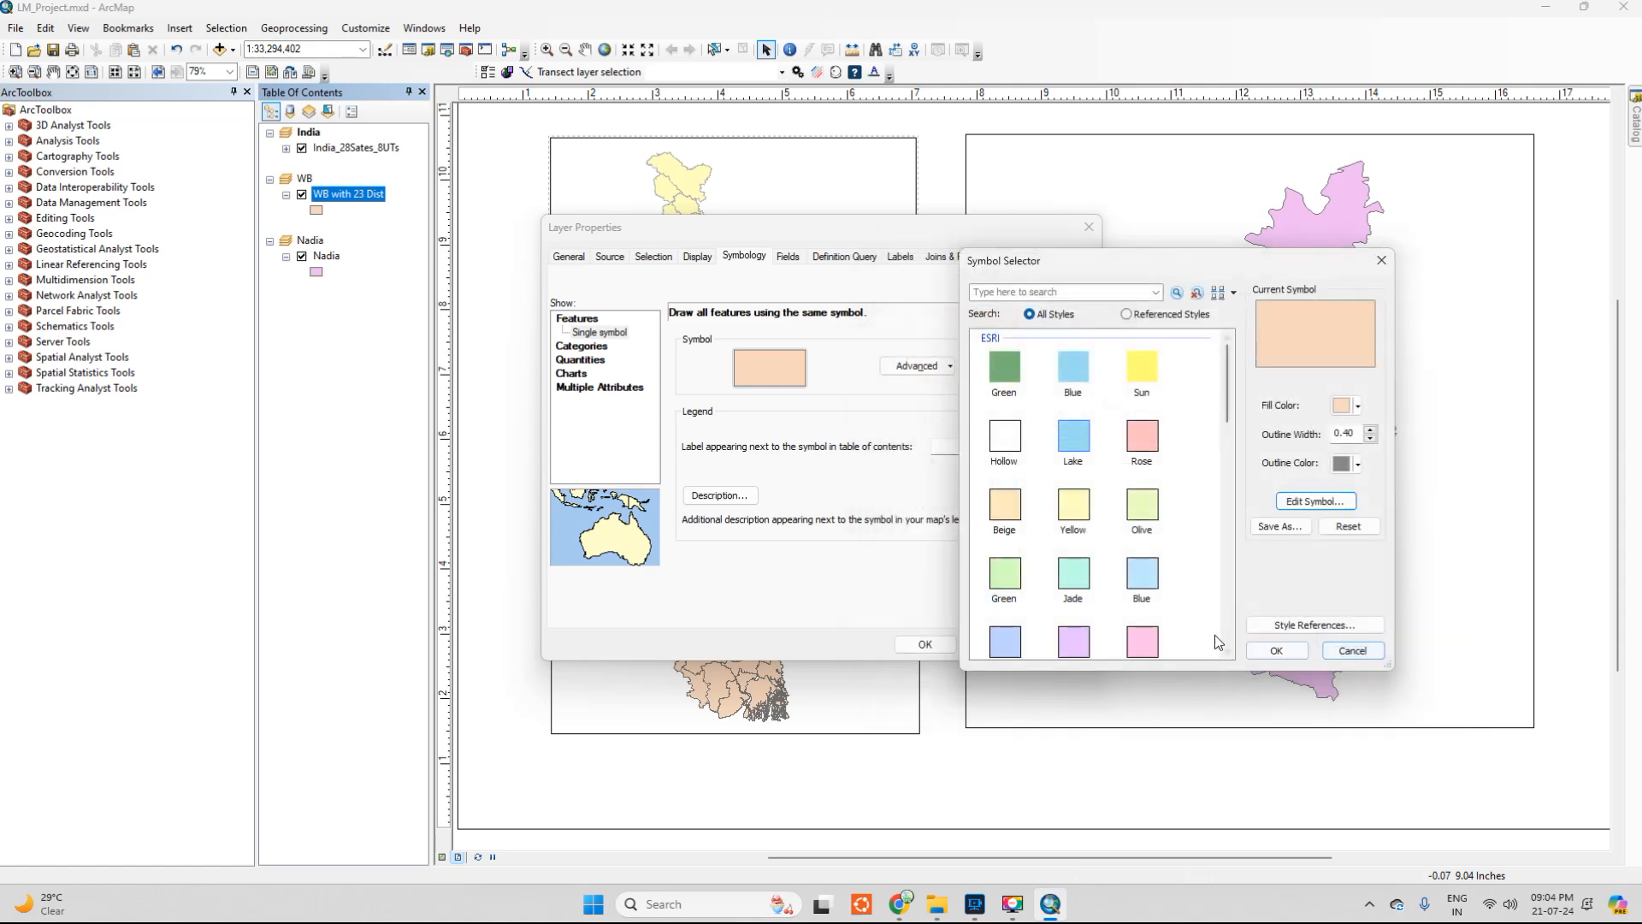
left_click(1277, 651)
left_click(924, 643)
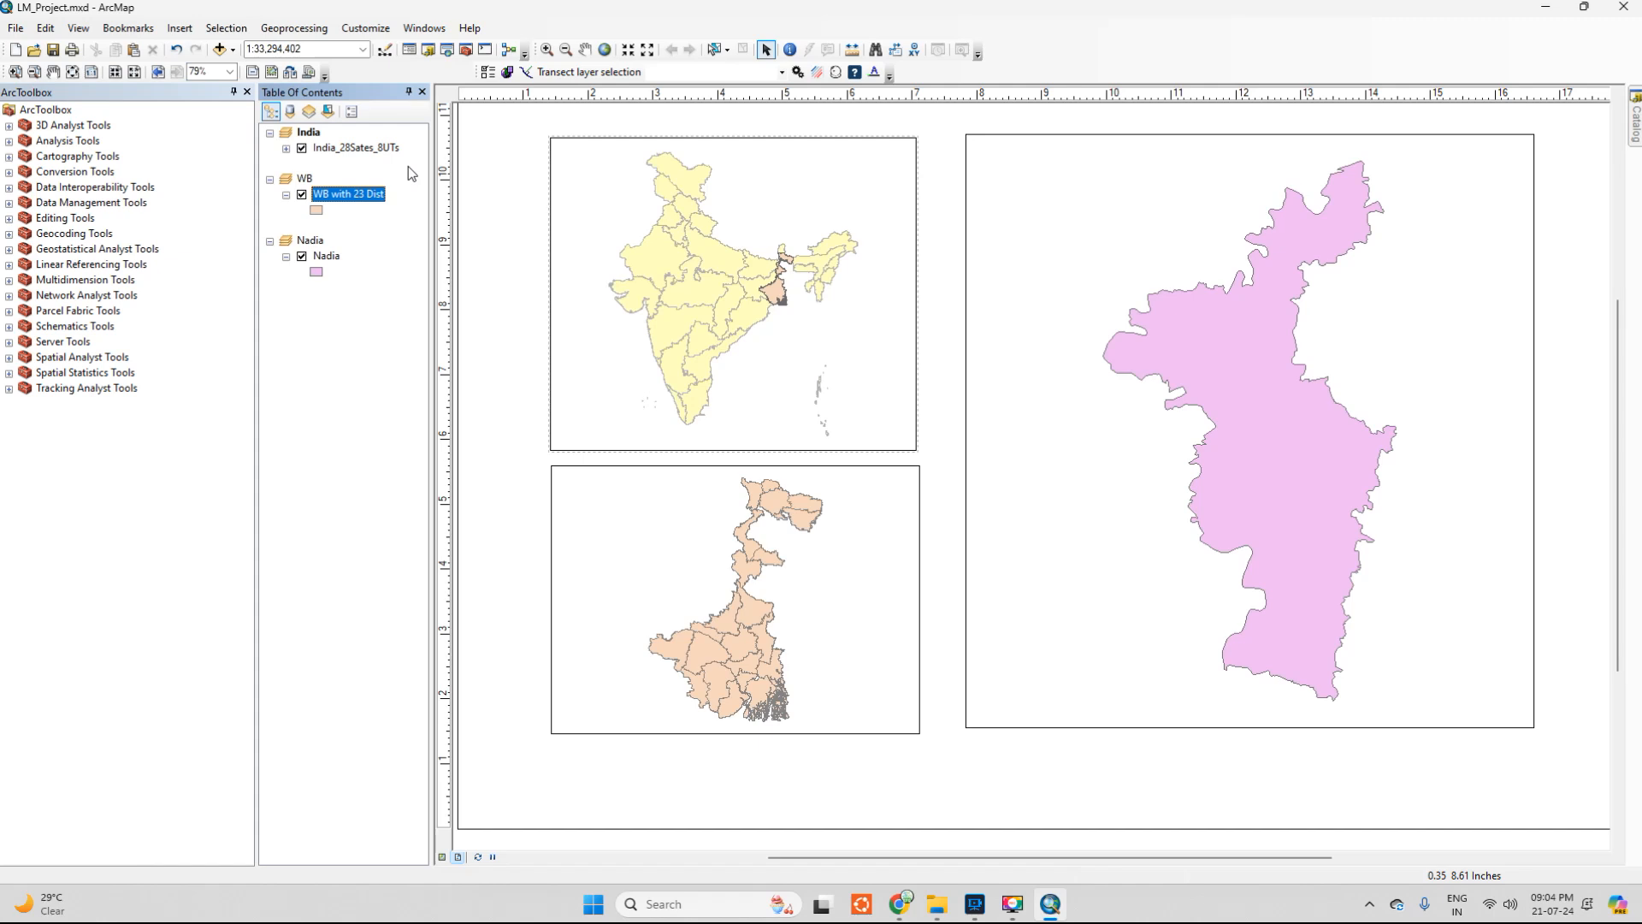
double_click(350, 197)
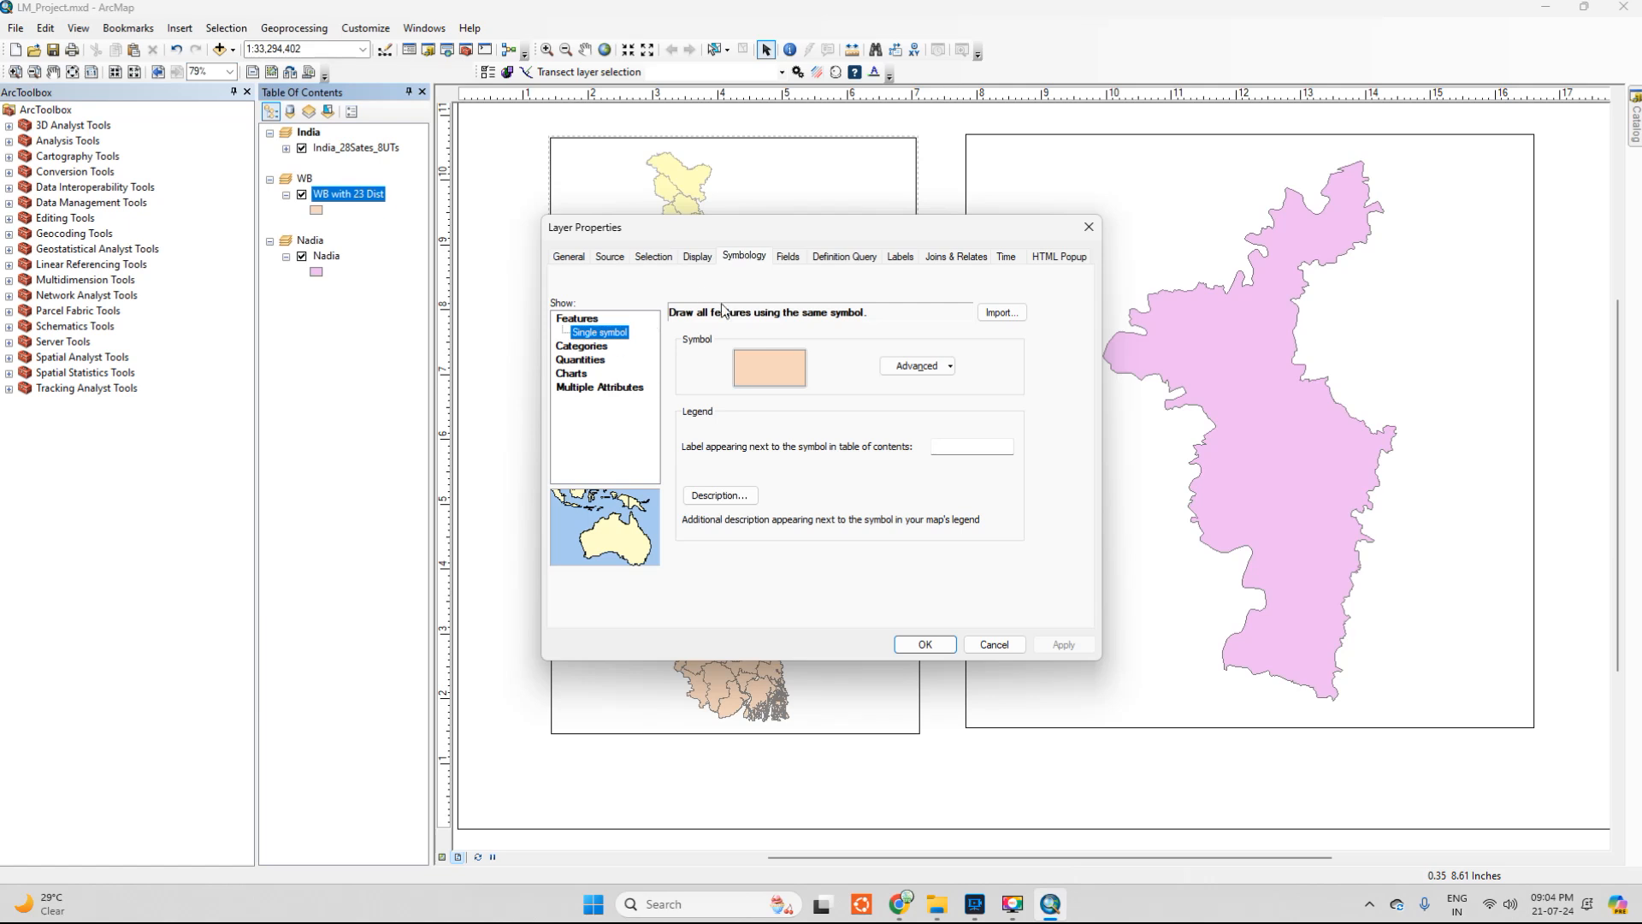
left_click(568, 257)
left_click_drag(994, 233, 1140, 235)
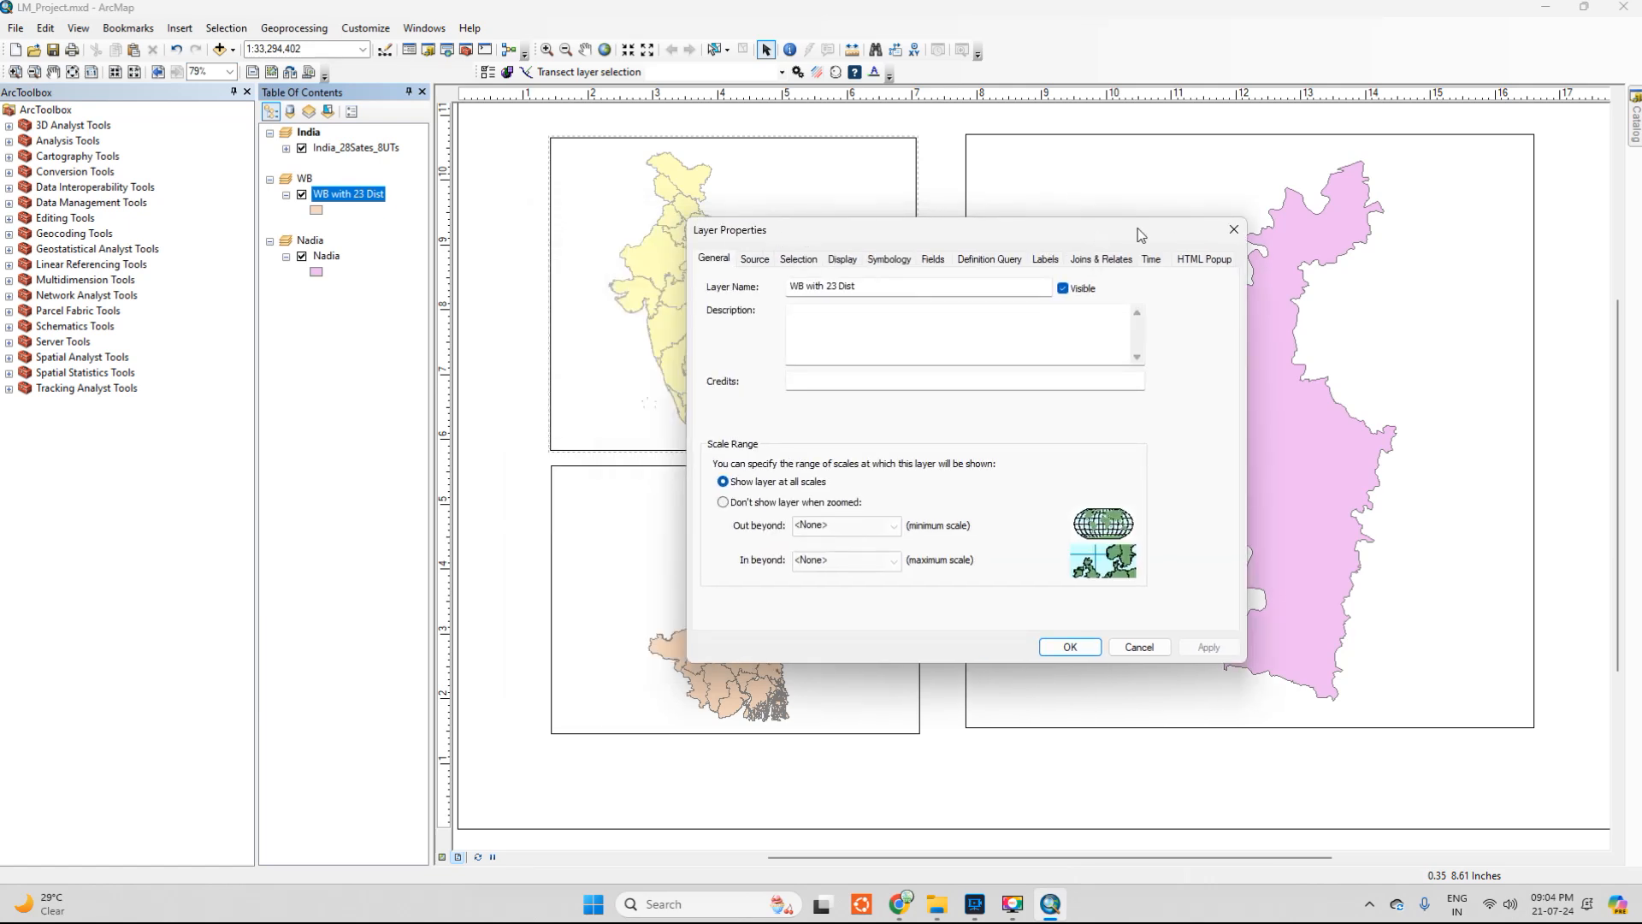
left_click(1232, 230)
Try categorizing the WB with 23 Dist layer by unique values of the NAME_2 field with all values added
right_click(364, 198)
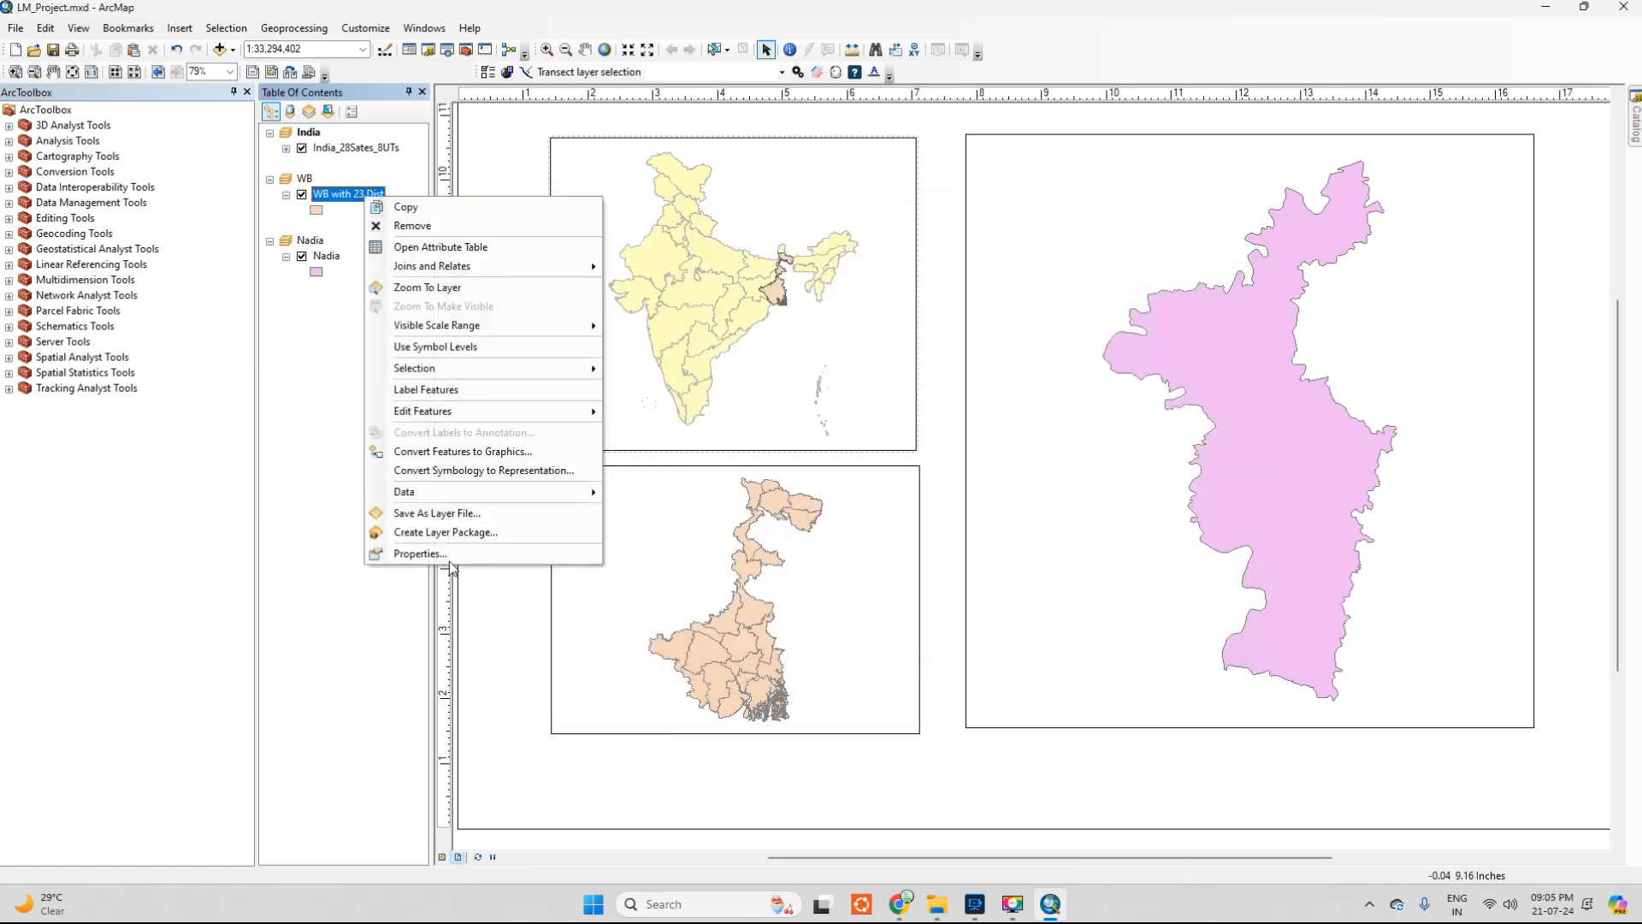
left_click(419, 553)
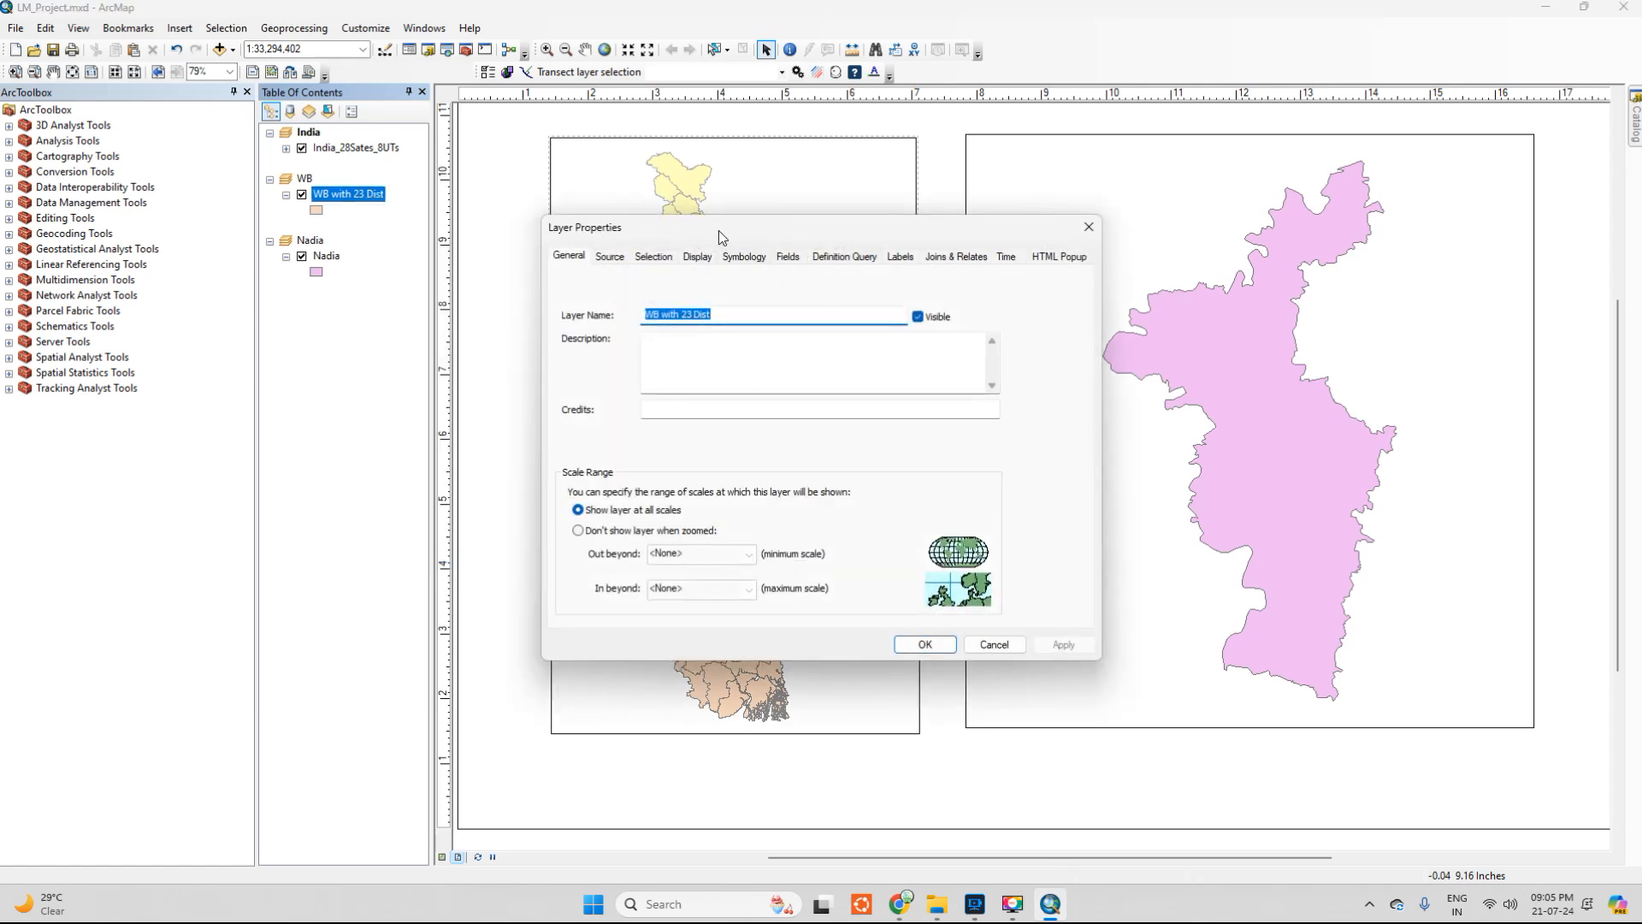
left_click_drag(719, 230, 769, 236)
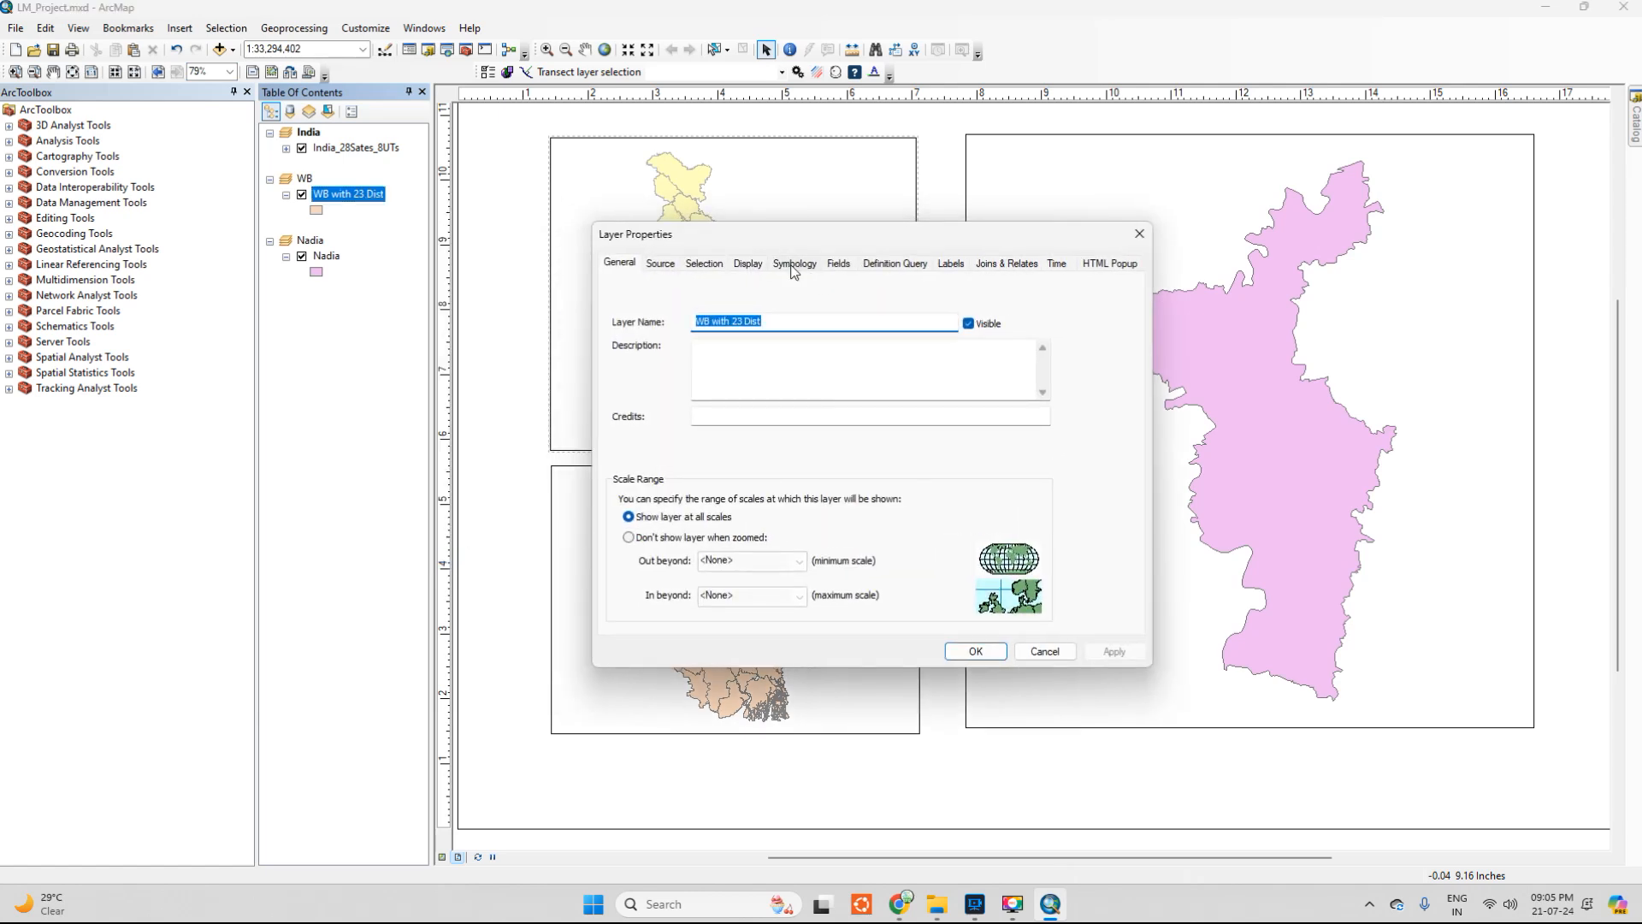
left_click(794, 264)
left_click(639, 326)
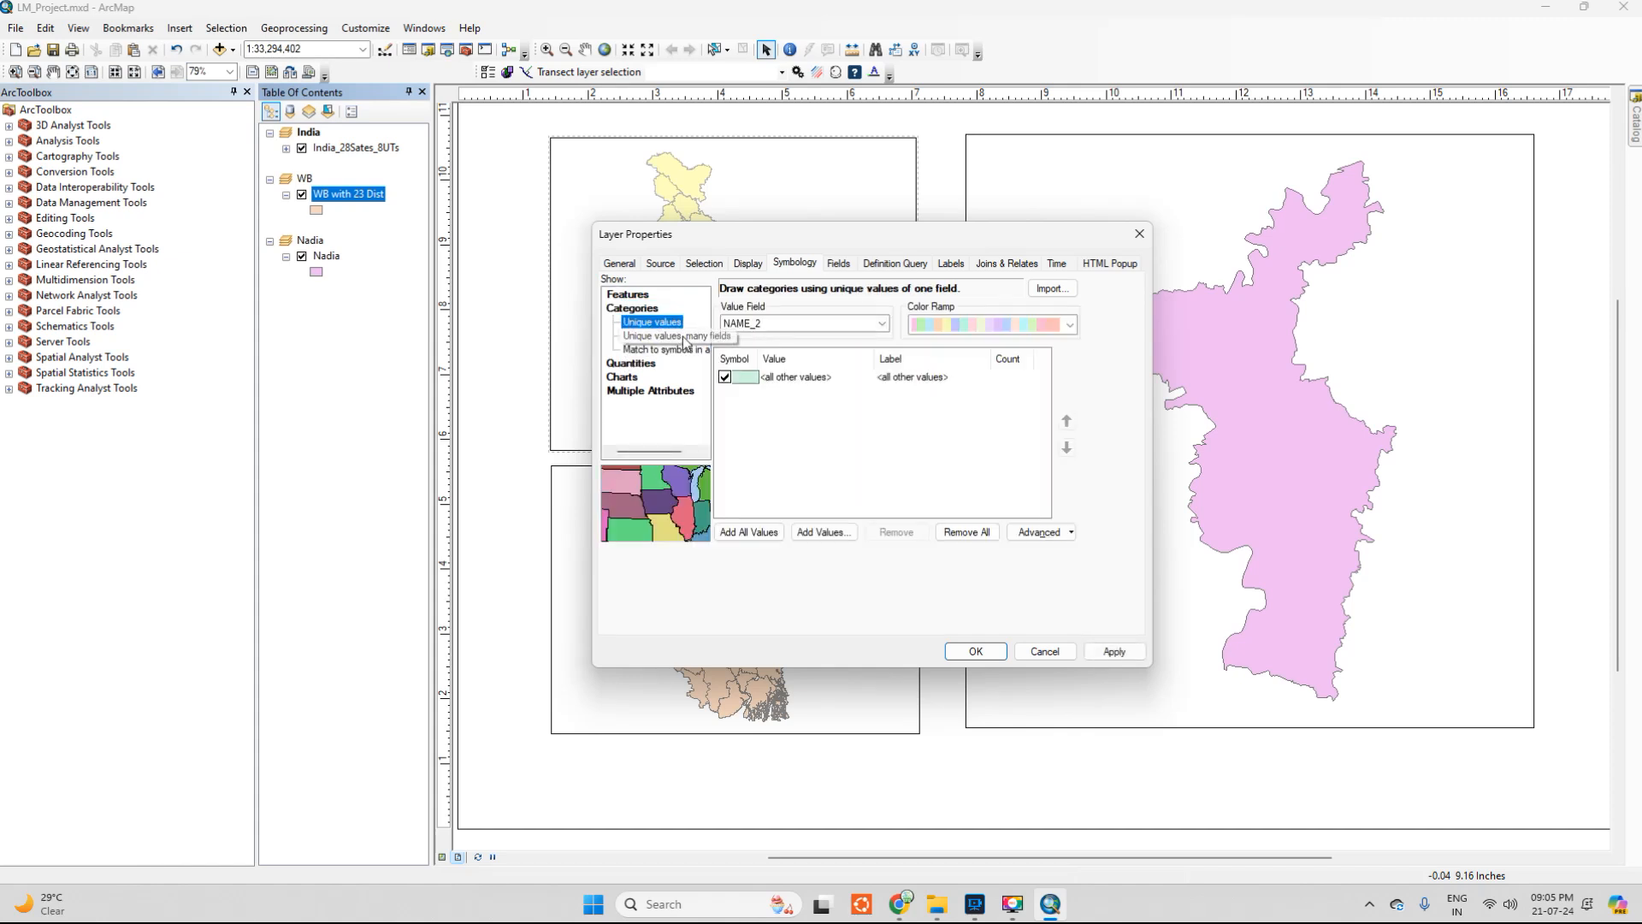
left_click(741, 326)
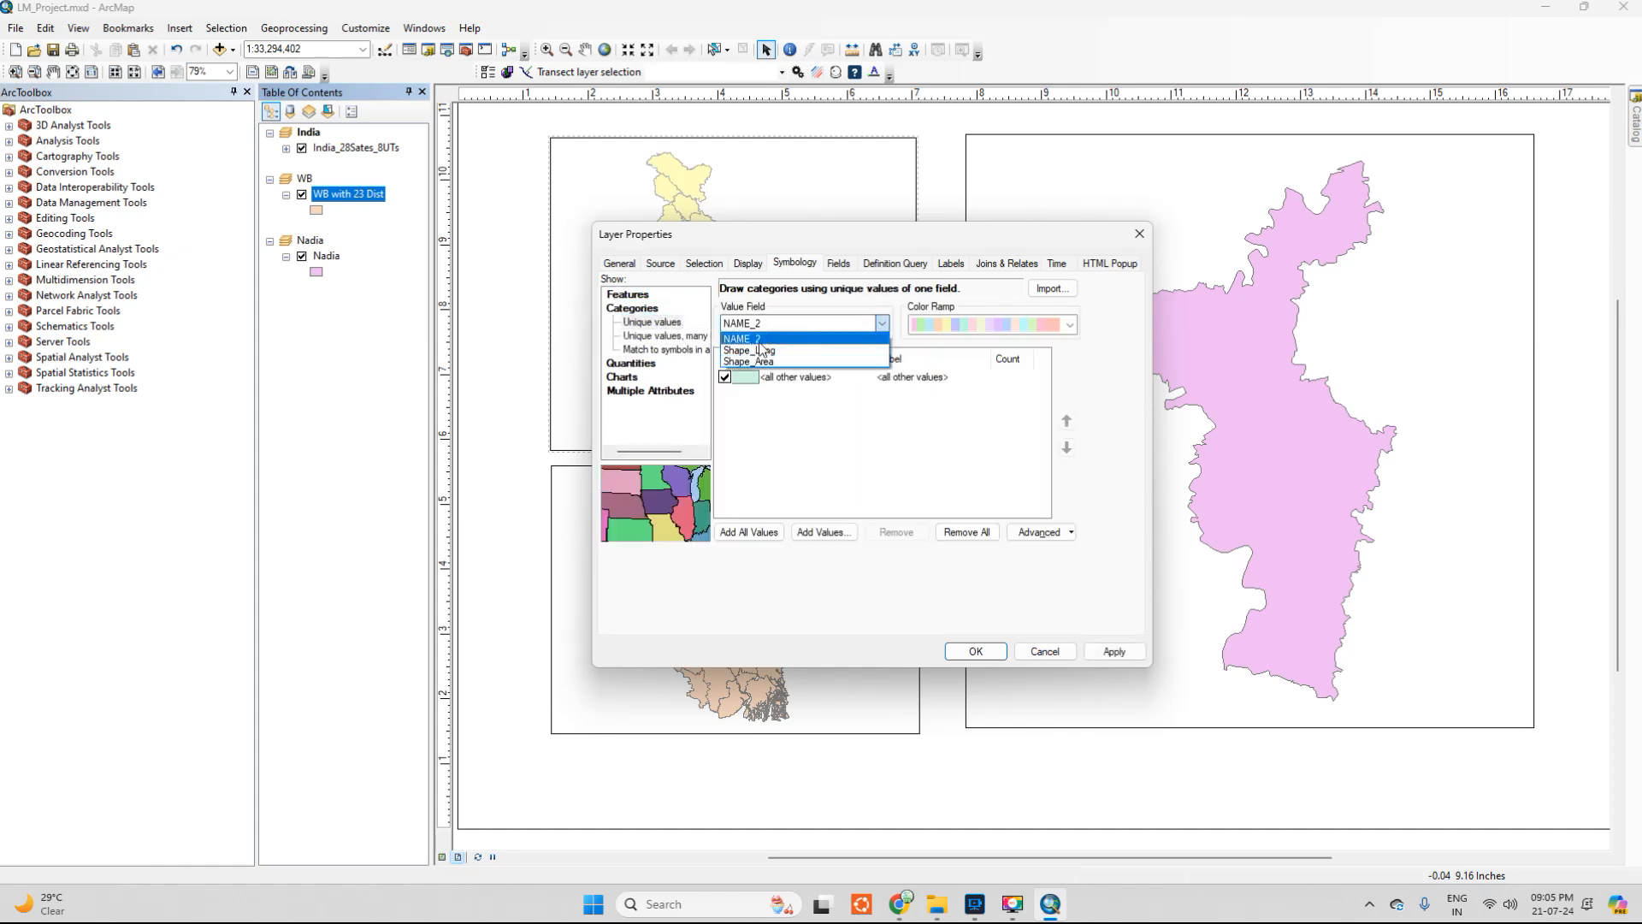
left_click(759, 339)
left_click(779, 320)
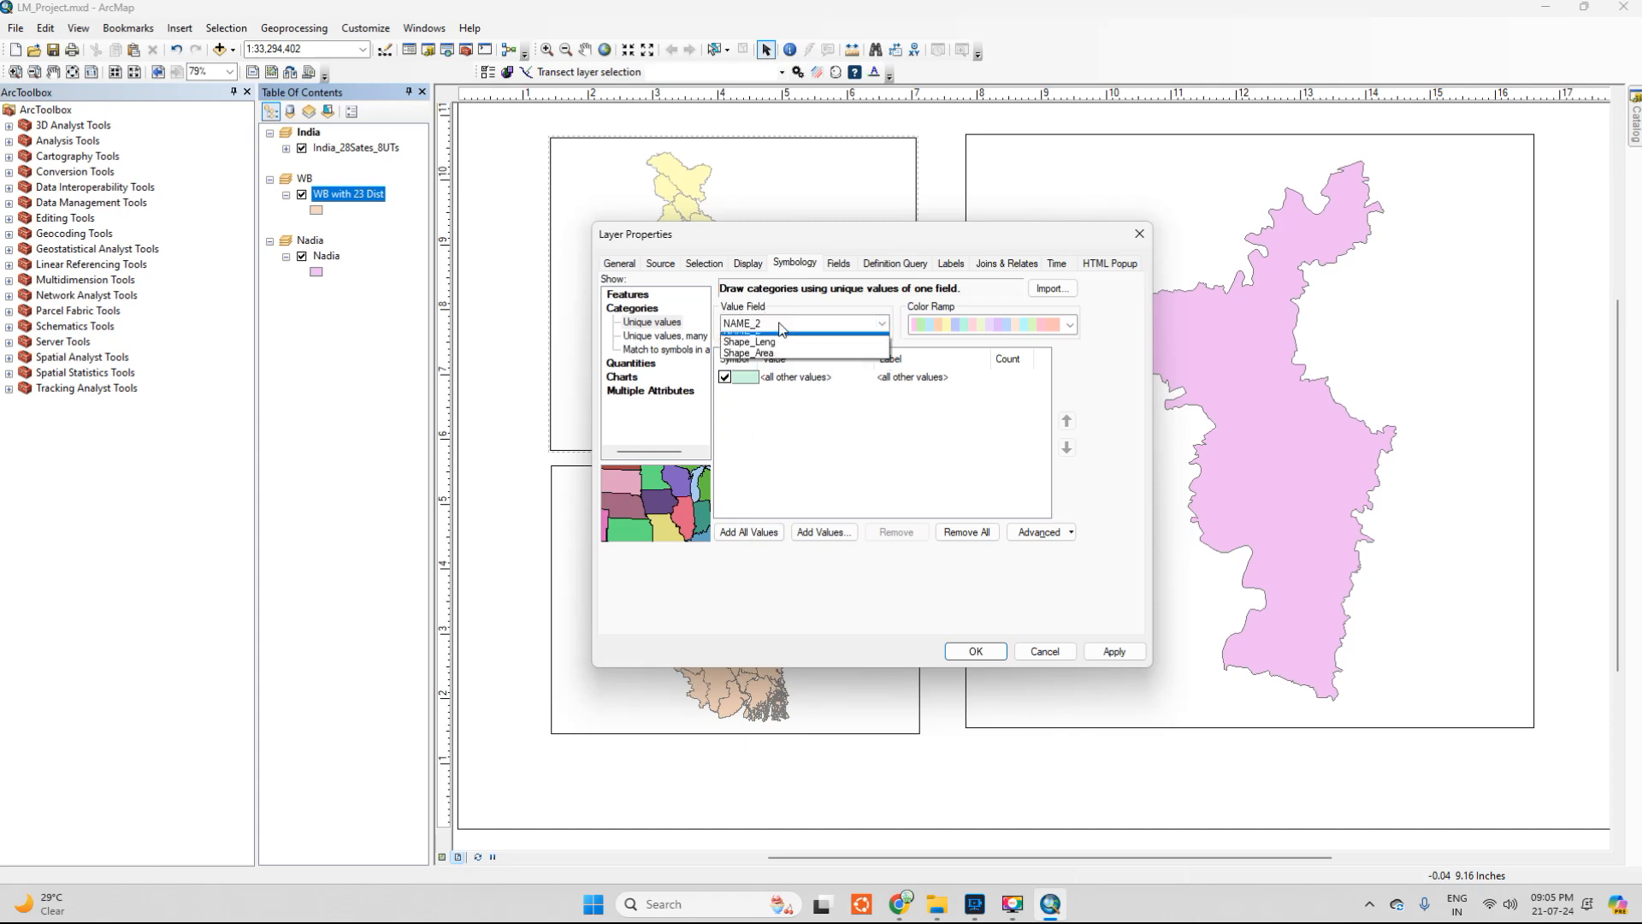
left_click(766, 360)
left_click(766, 325)
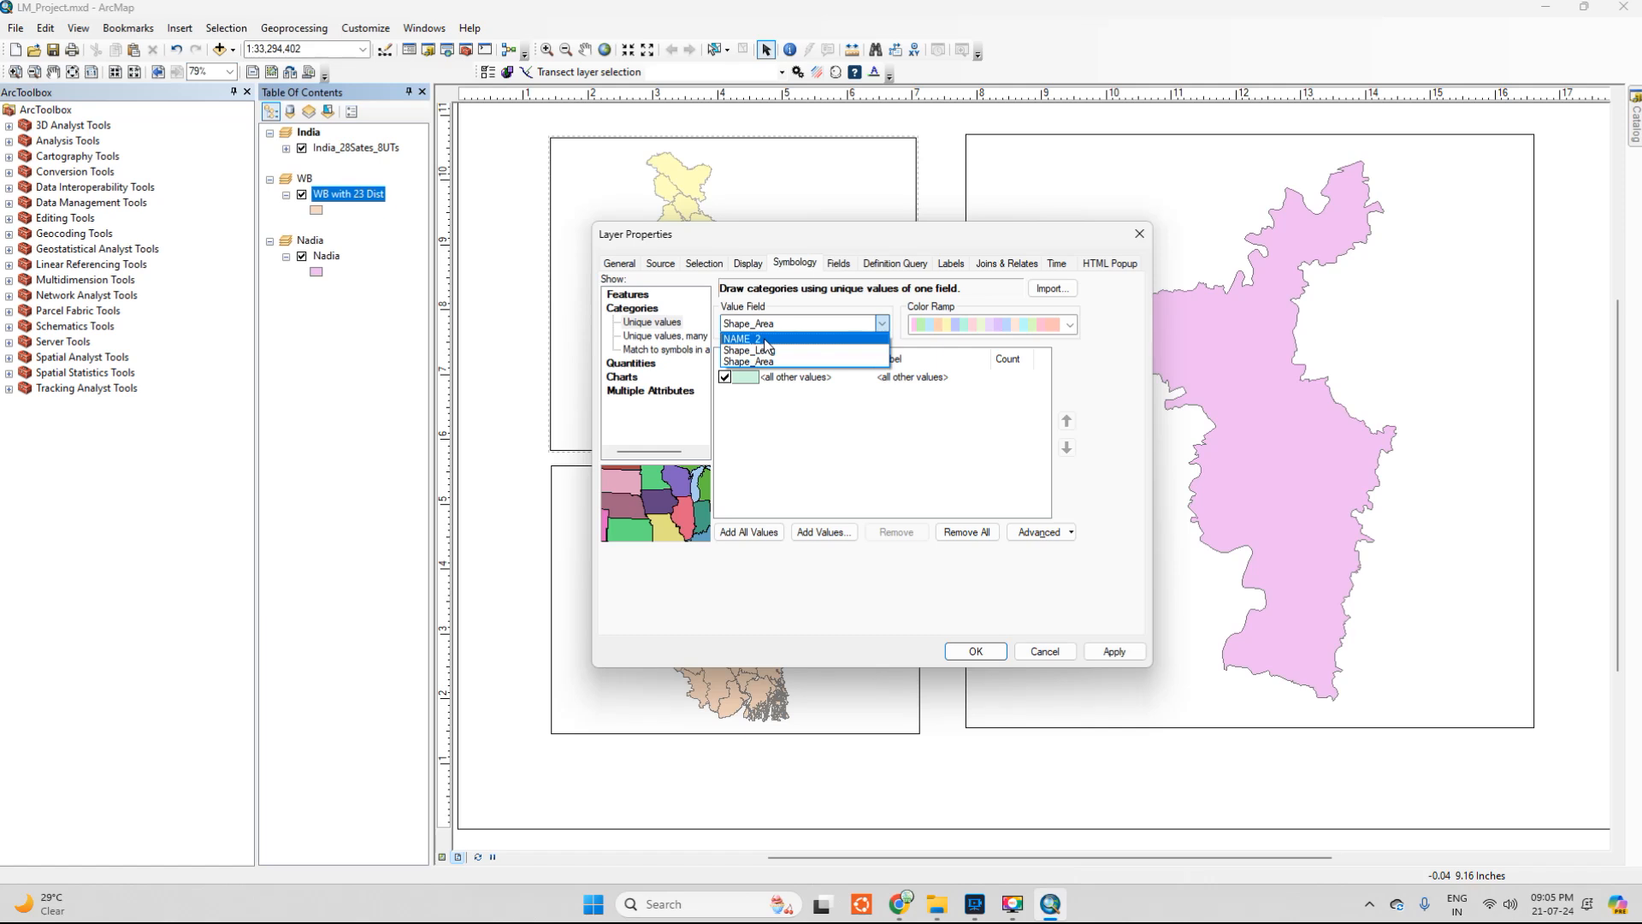
left_click(764, 339)
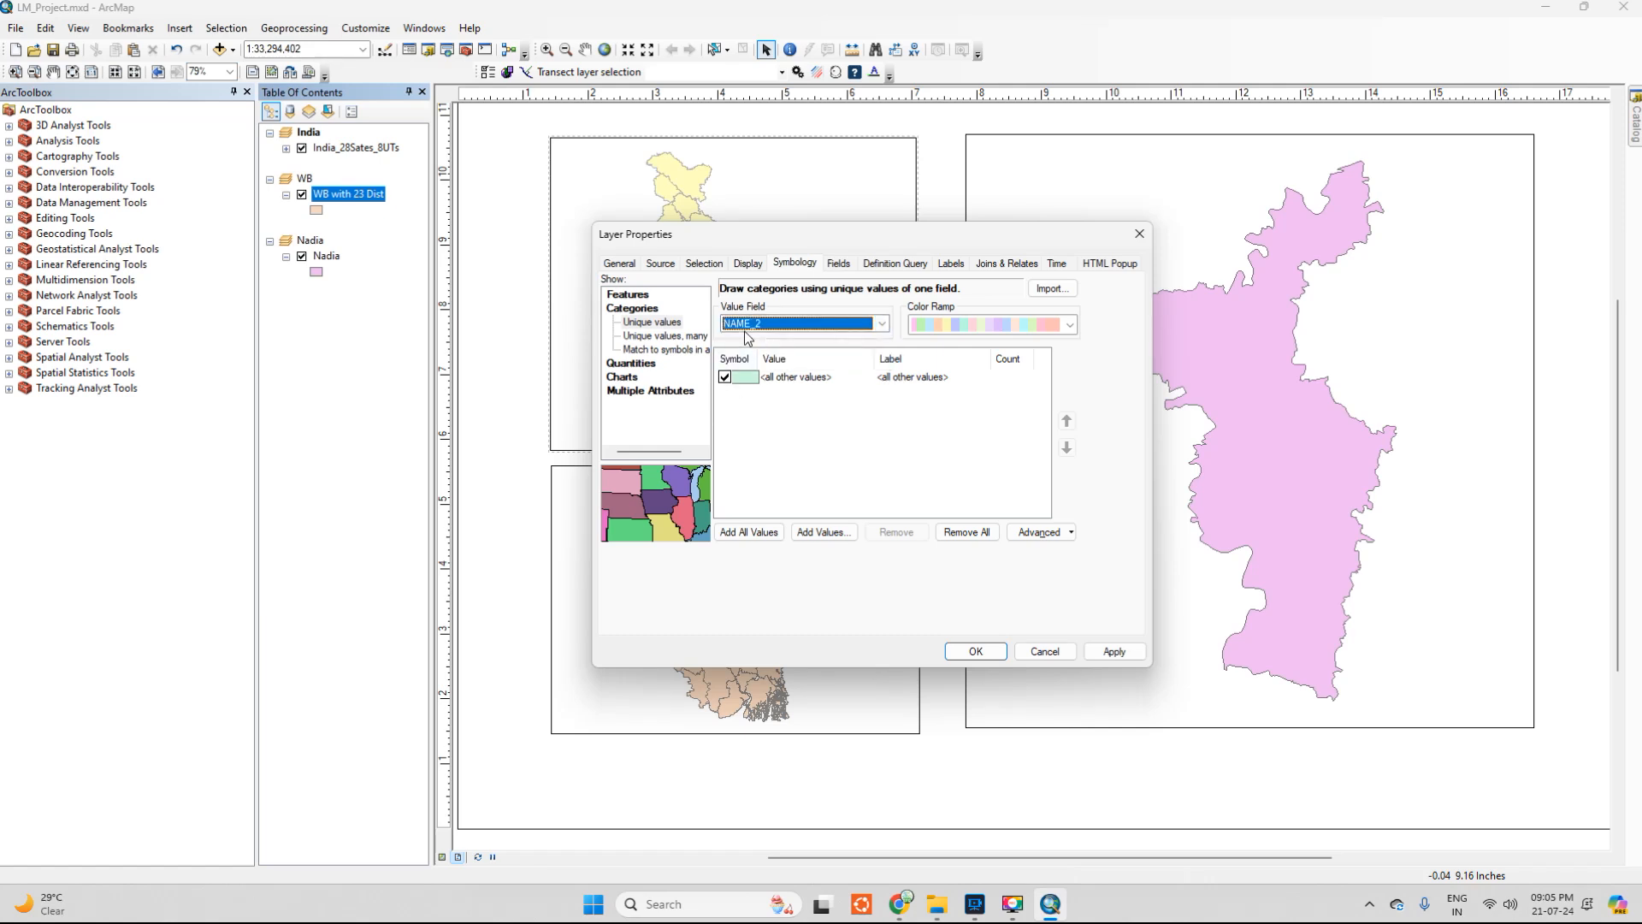
left_click(758, 534)
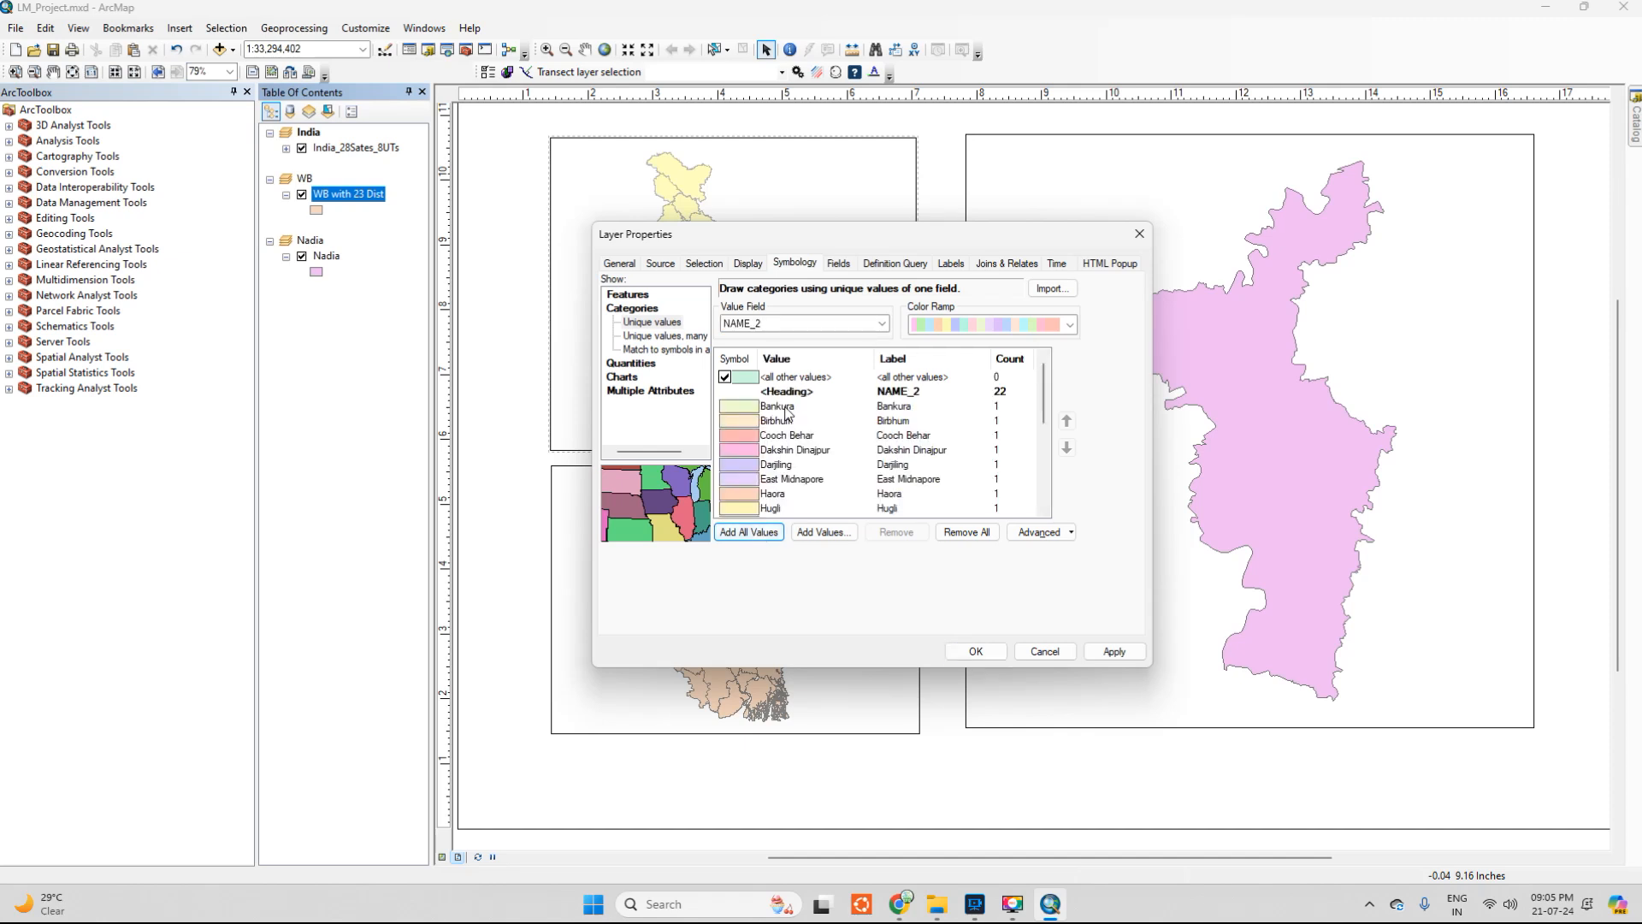
Check the added district categories and the available value fields, and discard the symbology changes
scroll(785, 423, "down", 5)
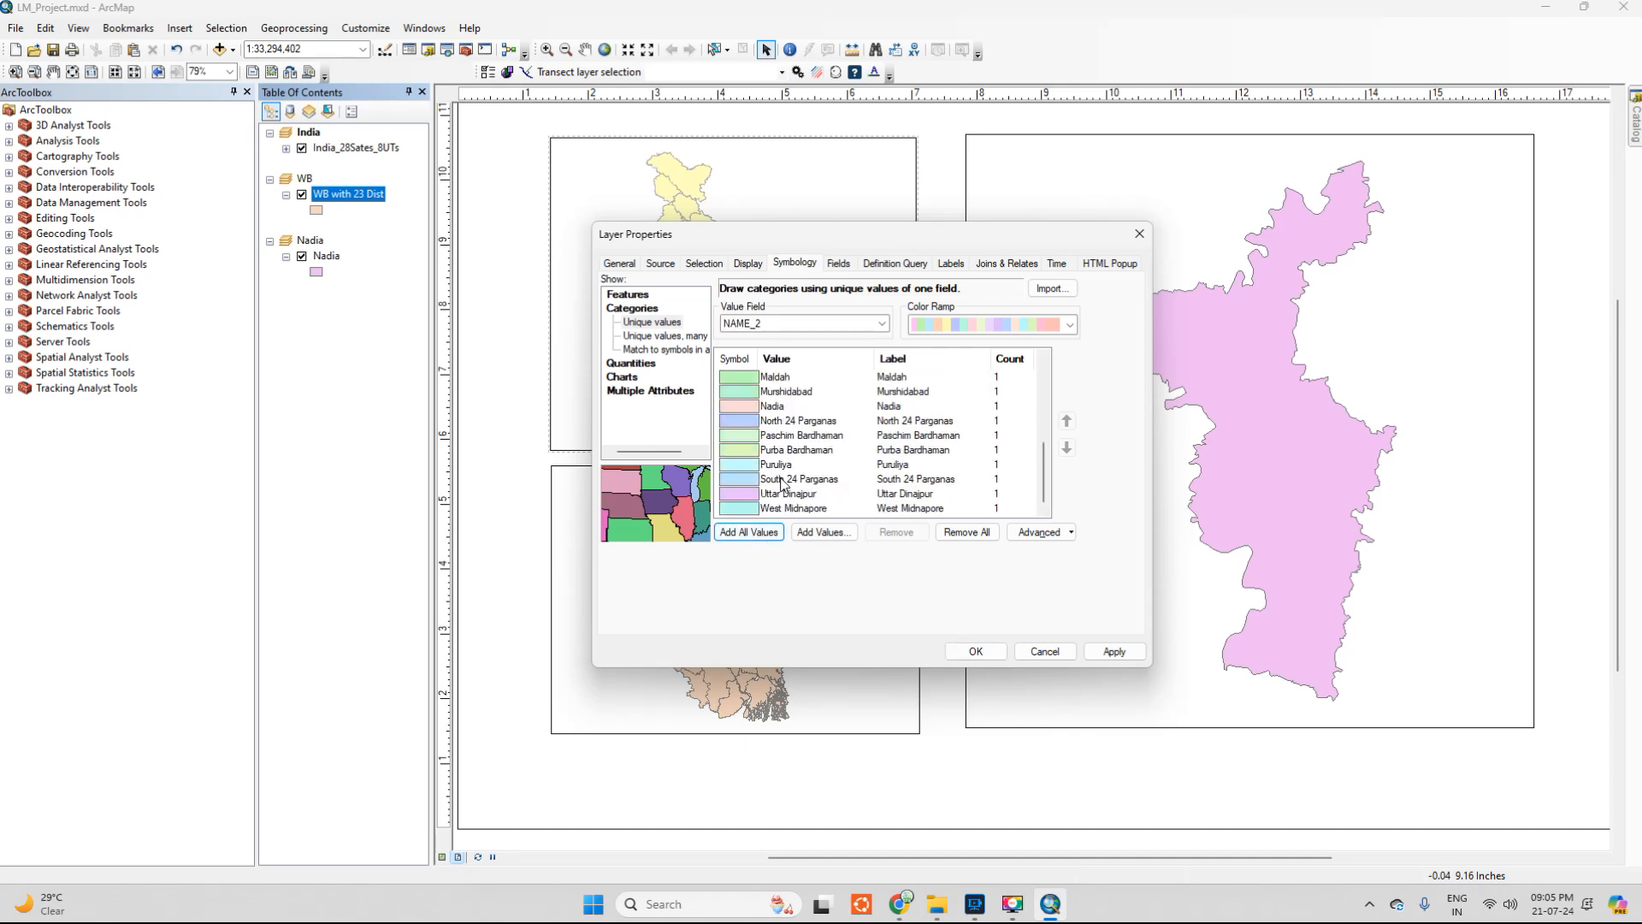
scroll(781, 482, "up", 5)
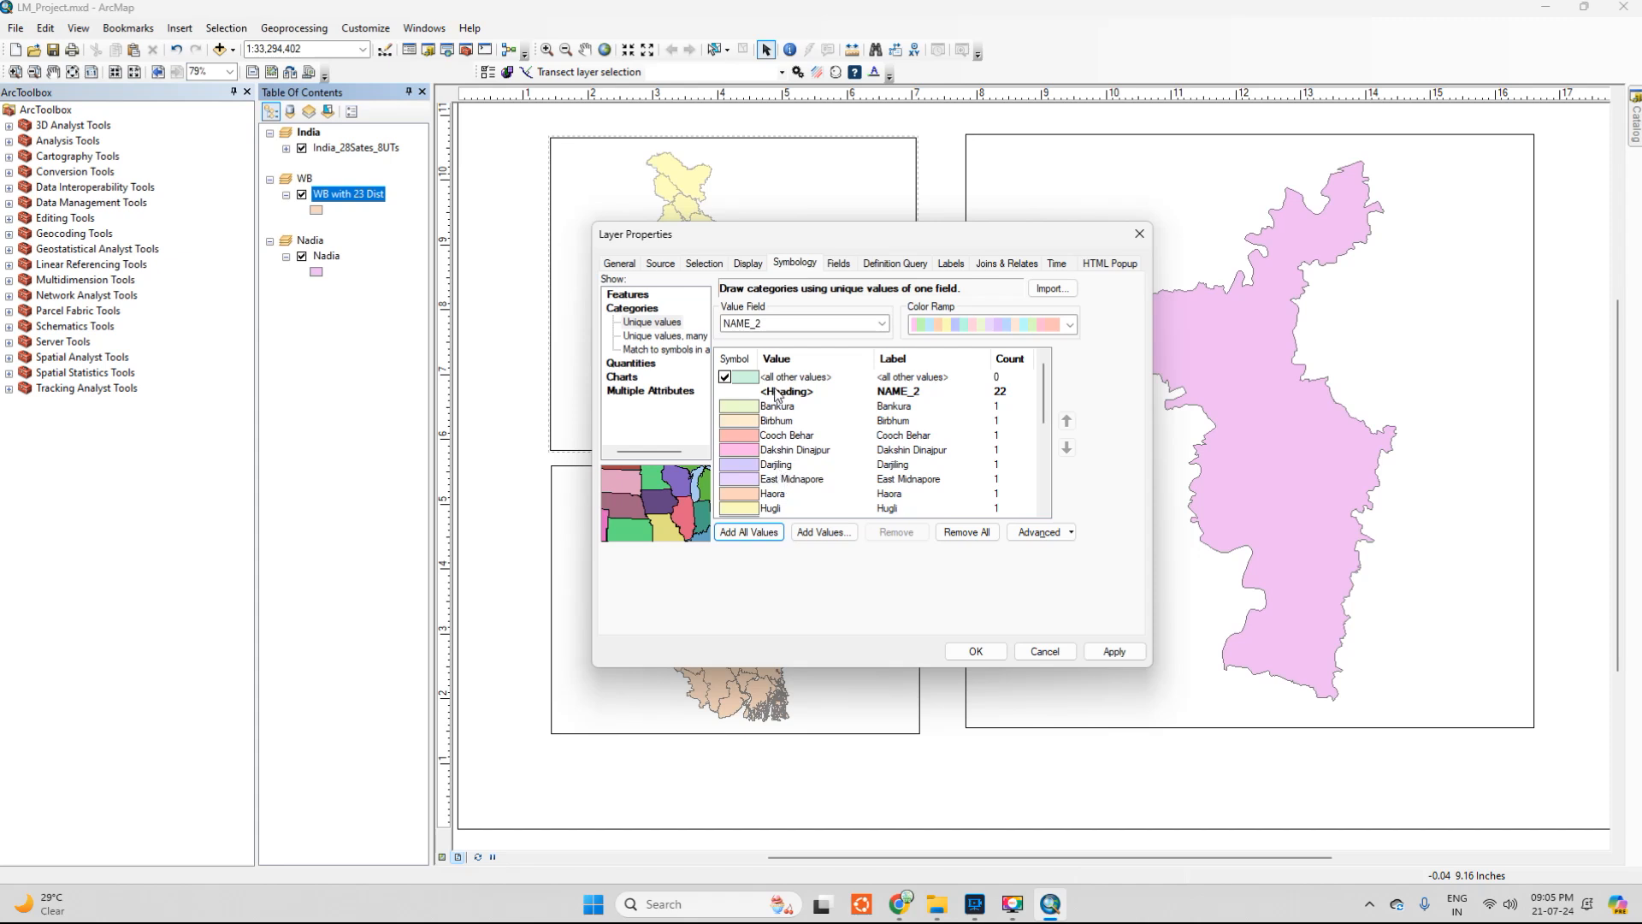
scroll(779, 480, "down", 5)
scroll(779, 481, "up", 5)
left_click(759, 323)
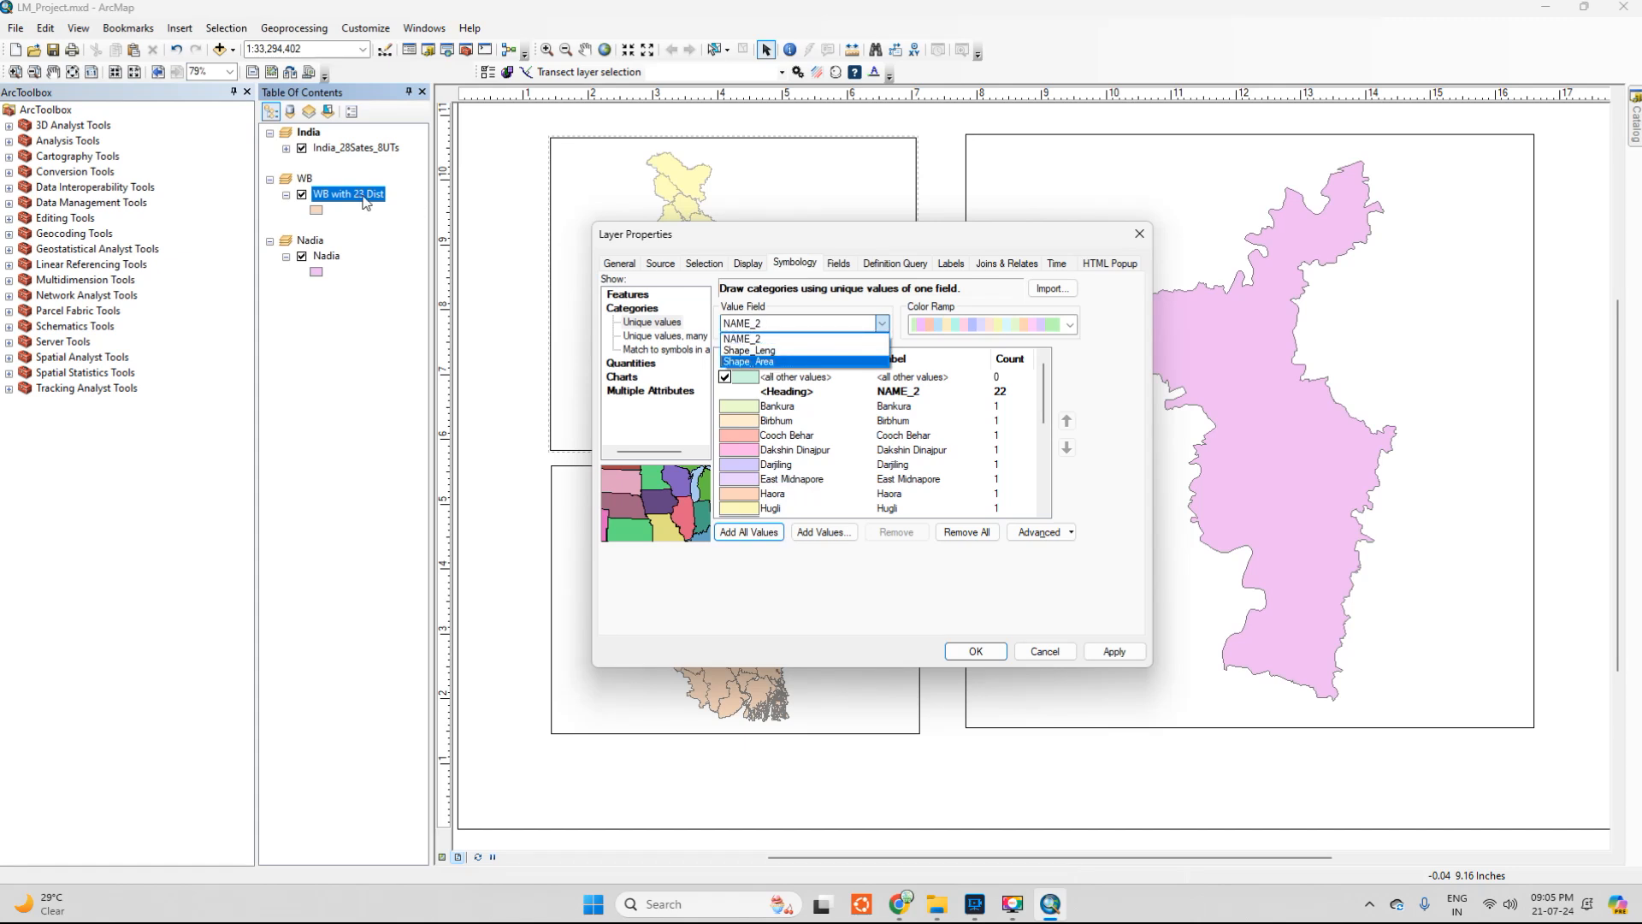
left_click(1141, 235)
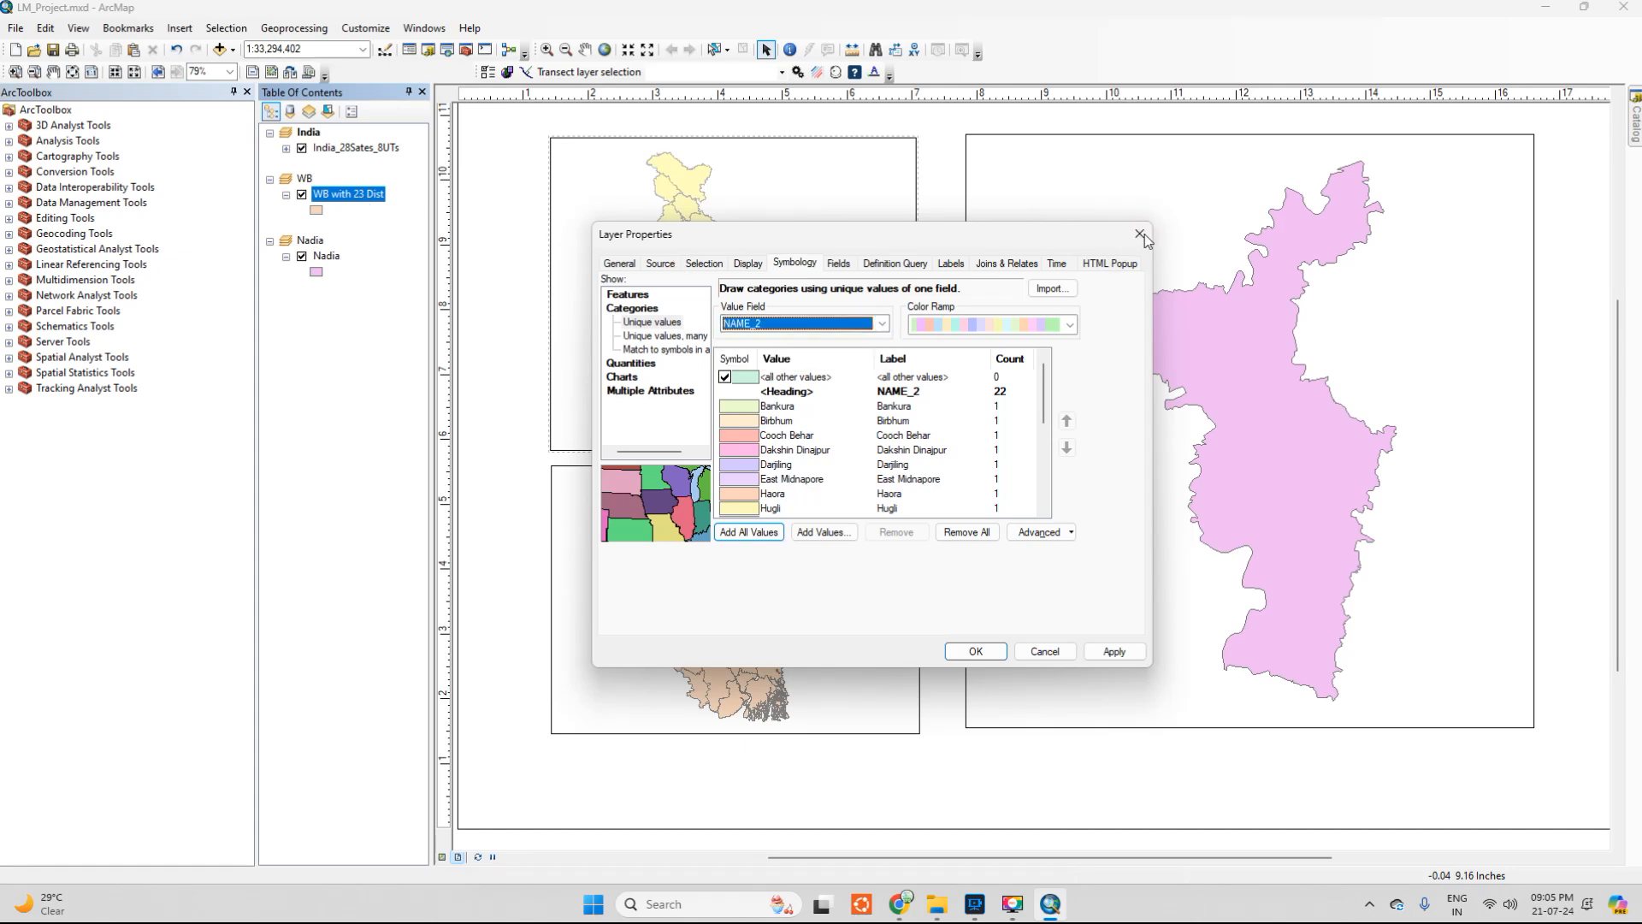
left_click(1141, 235)
Examine the district names in the NAME_2 column of the WB with 23 Dist layer's attribute table
right_click(361, 199)
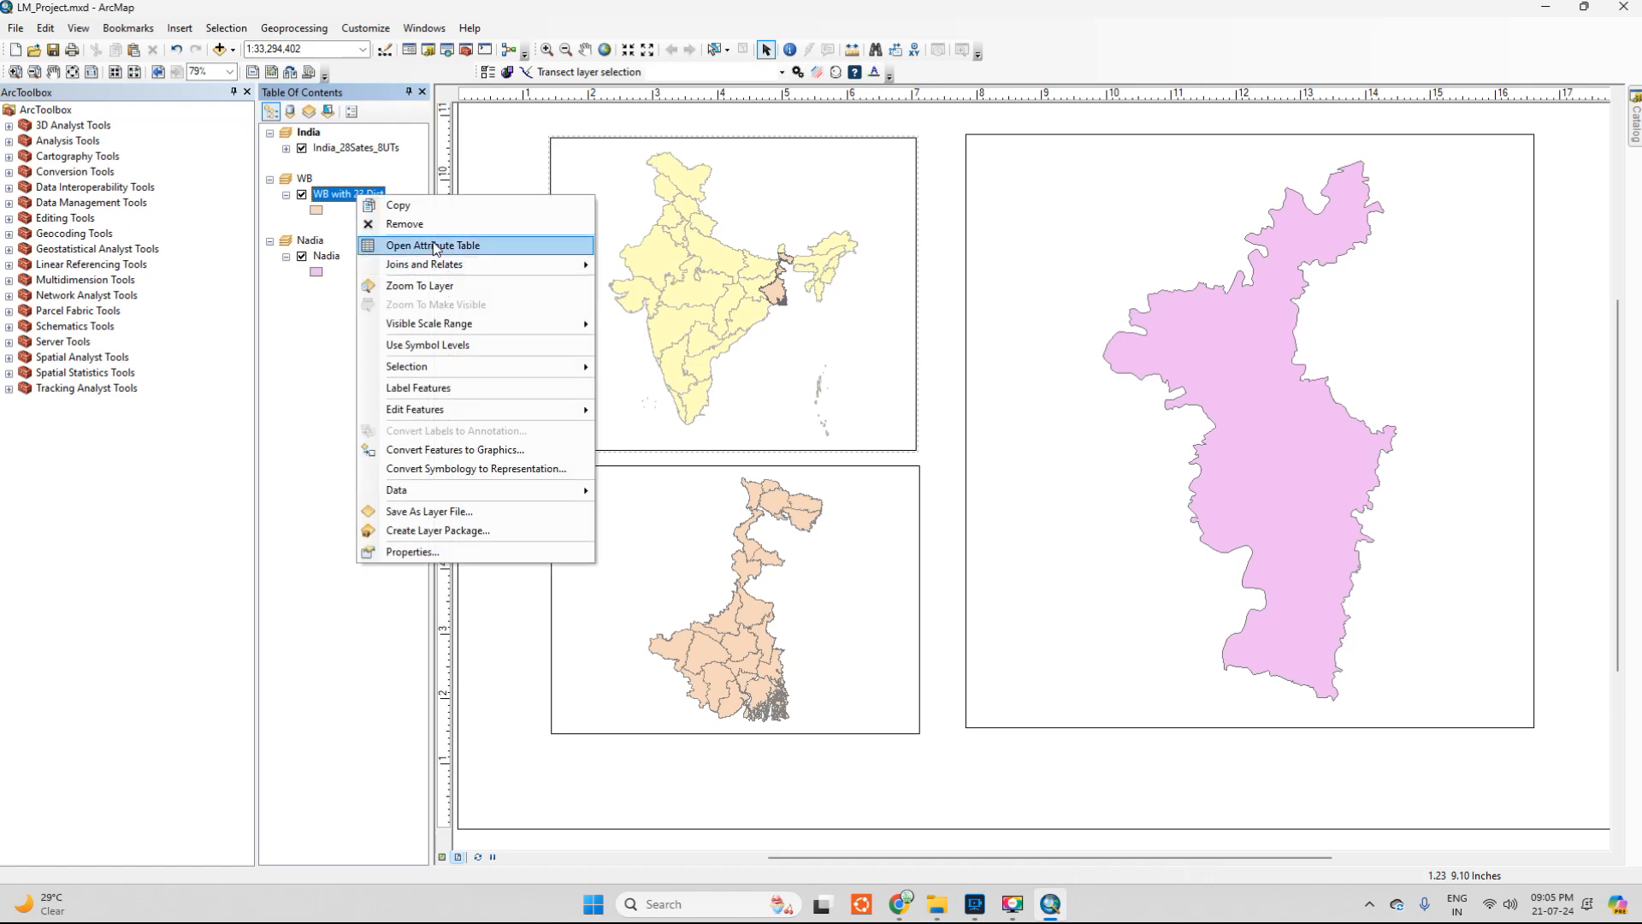
left_click(432, 246)
left_click_drag(552, 326, 860, 218)
scroll(759, 295, "down", 1)
left_click_drag(744, 513, 747, 282)
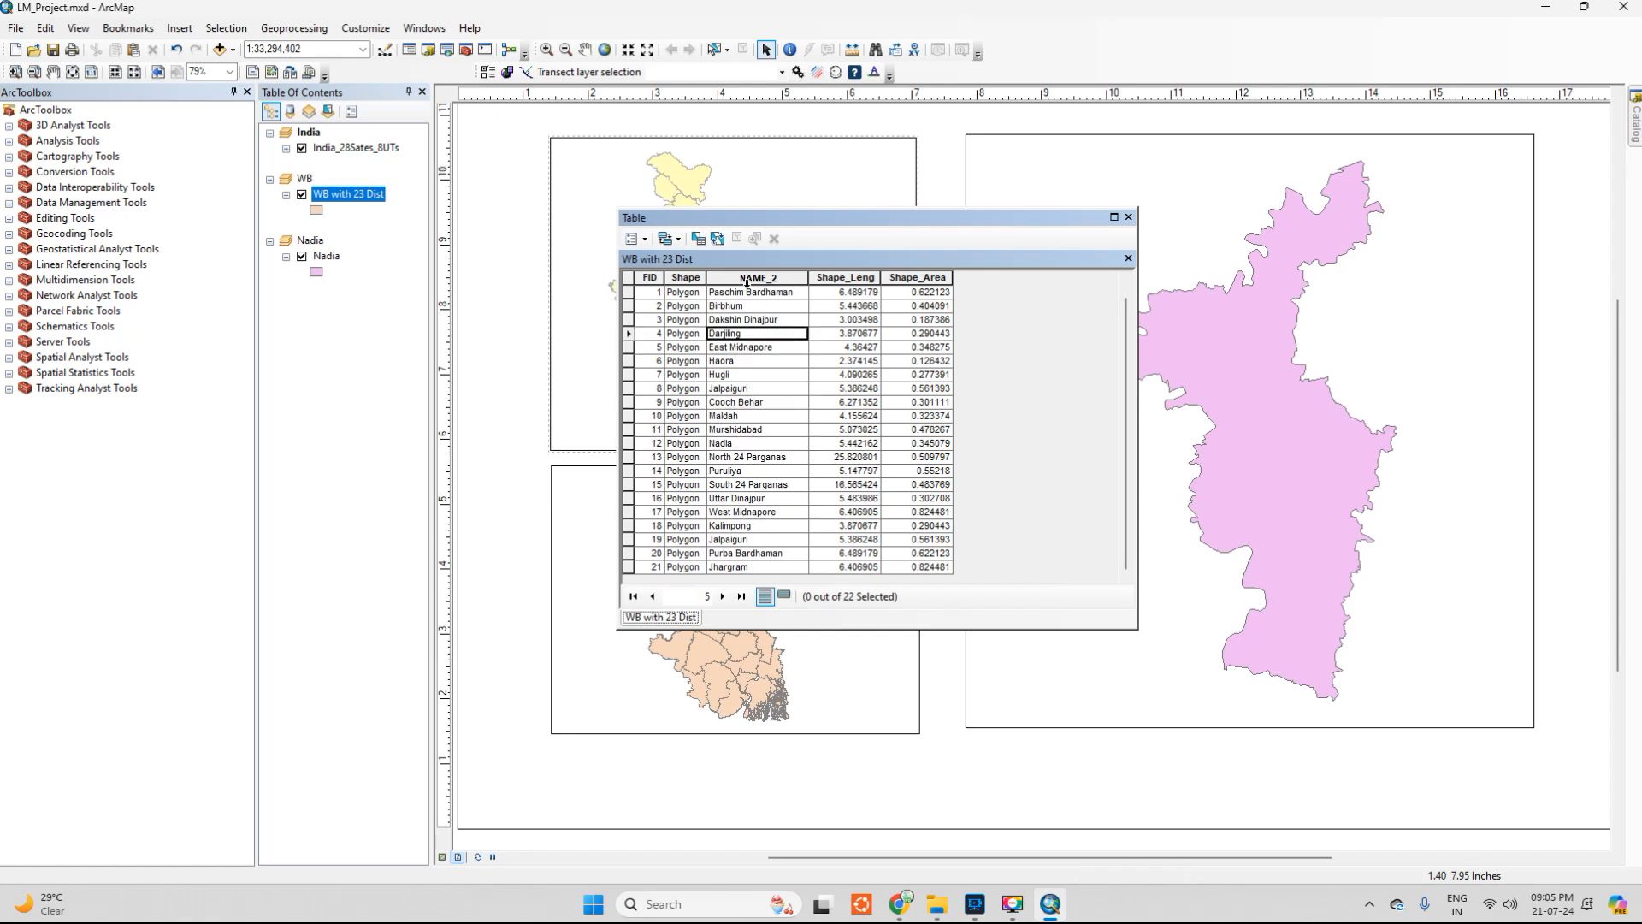
left_click(764, 275)
scroll(771, 291, "up", 1)
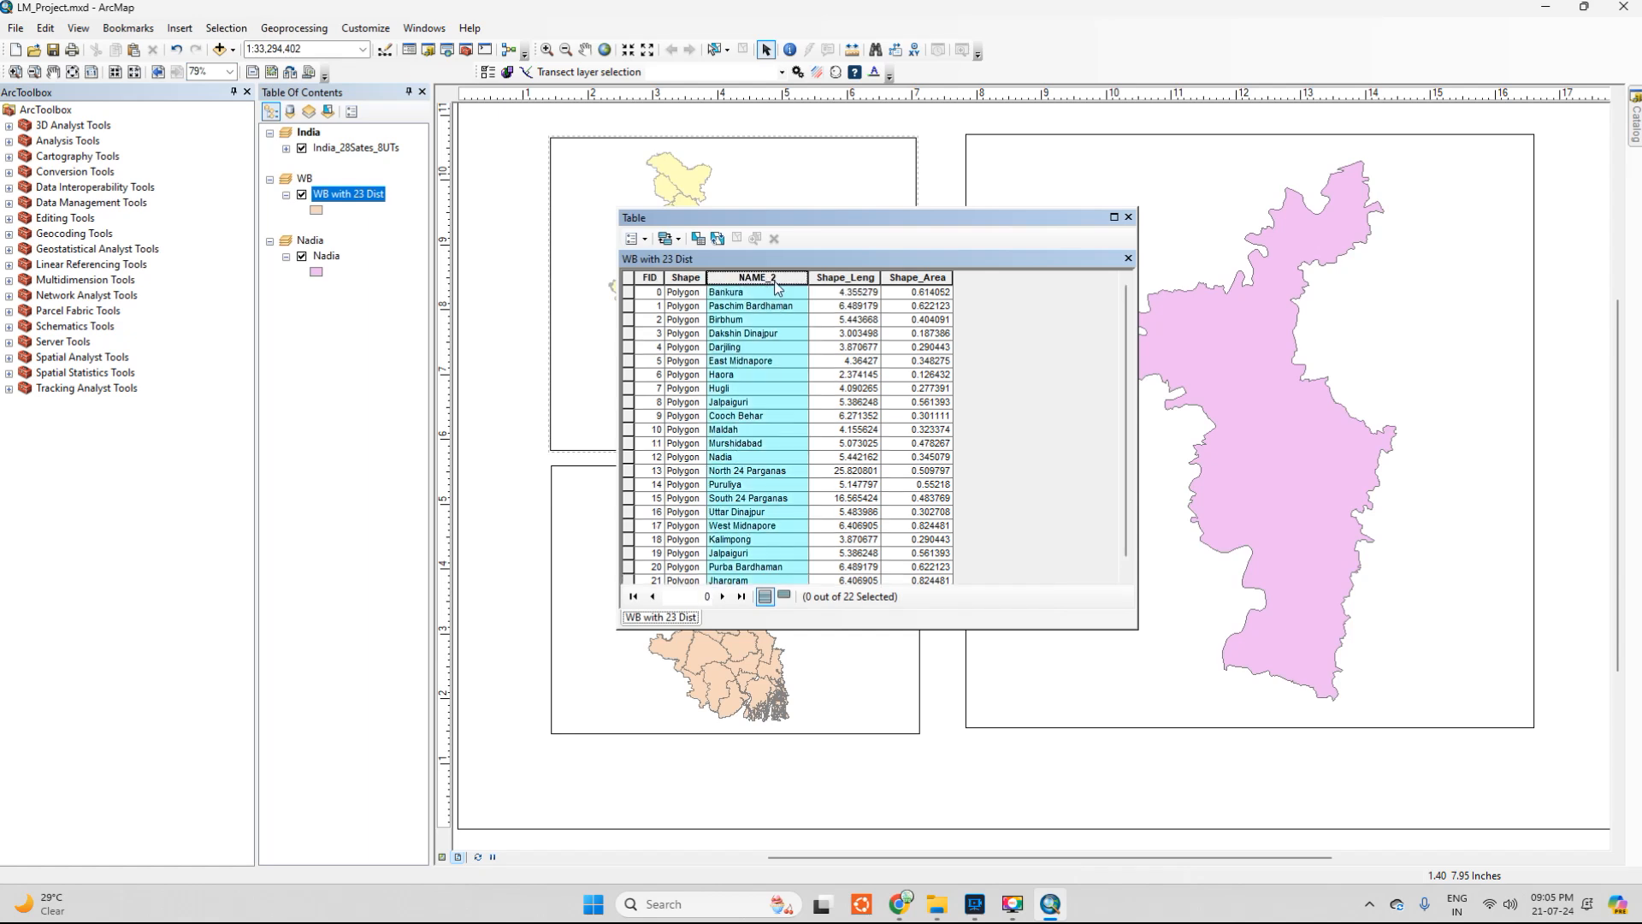
scroll(740, 482, "down", 1)
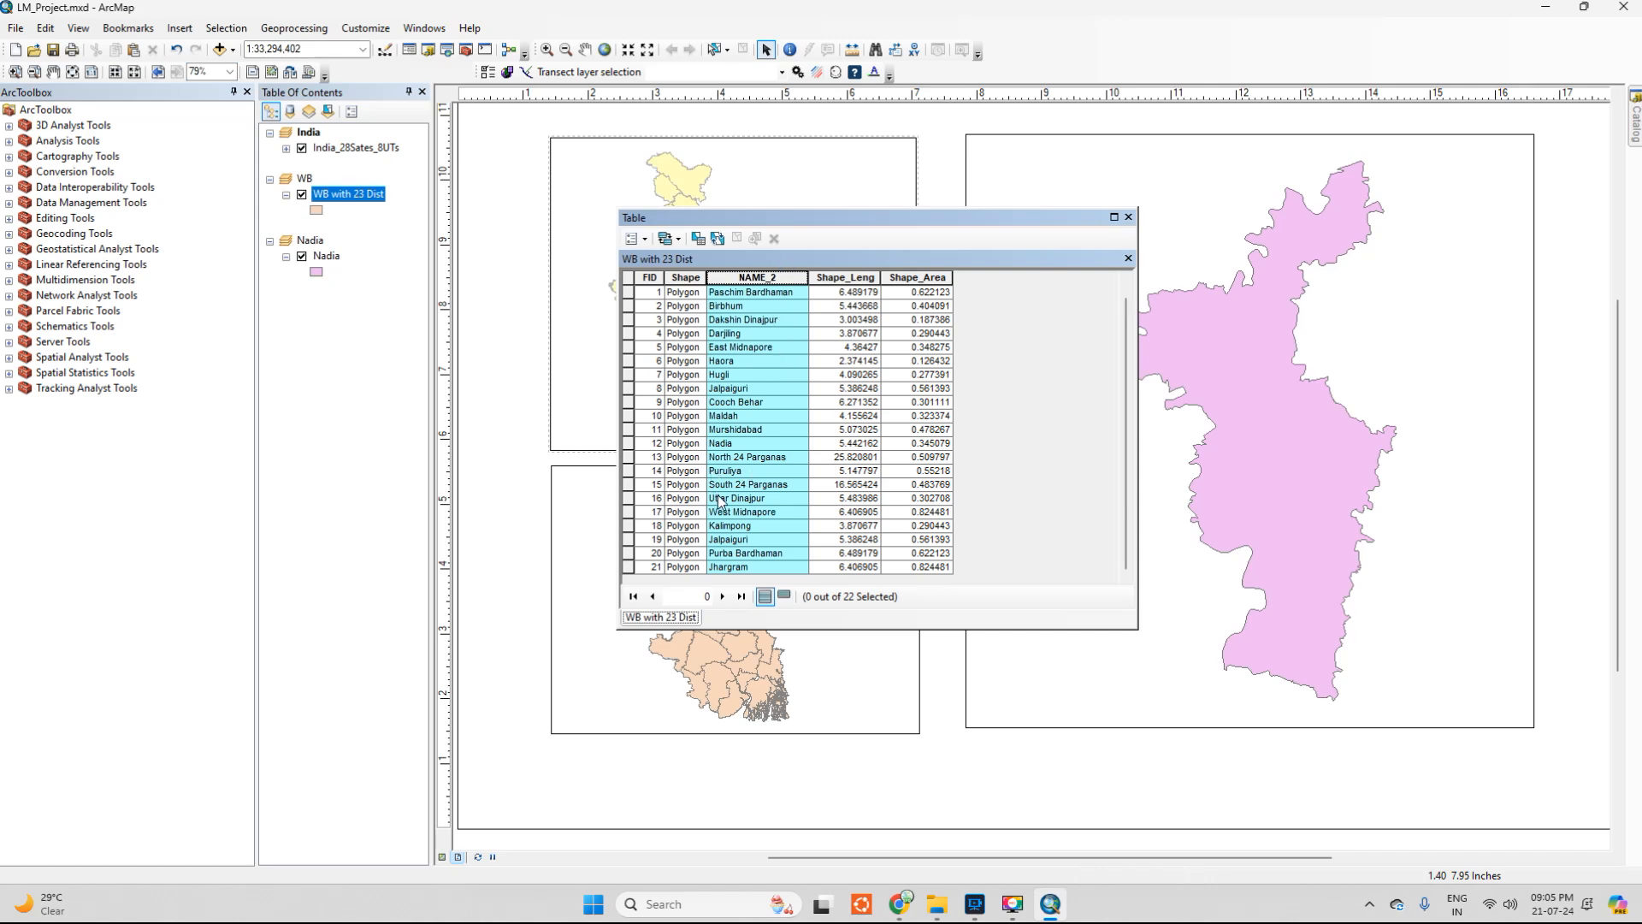
left_click(1128, 217)
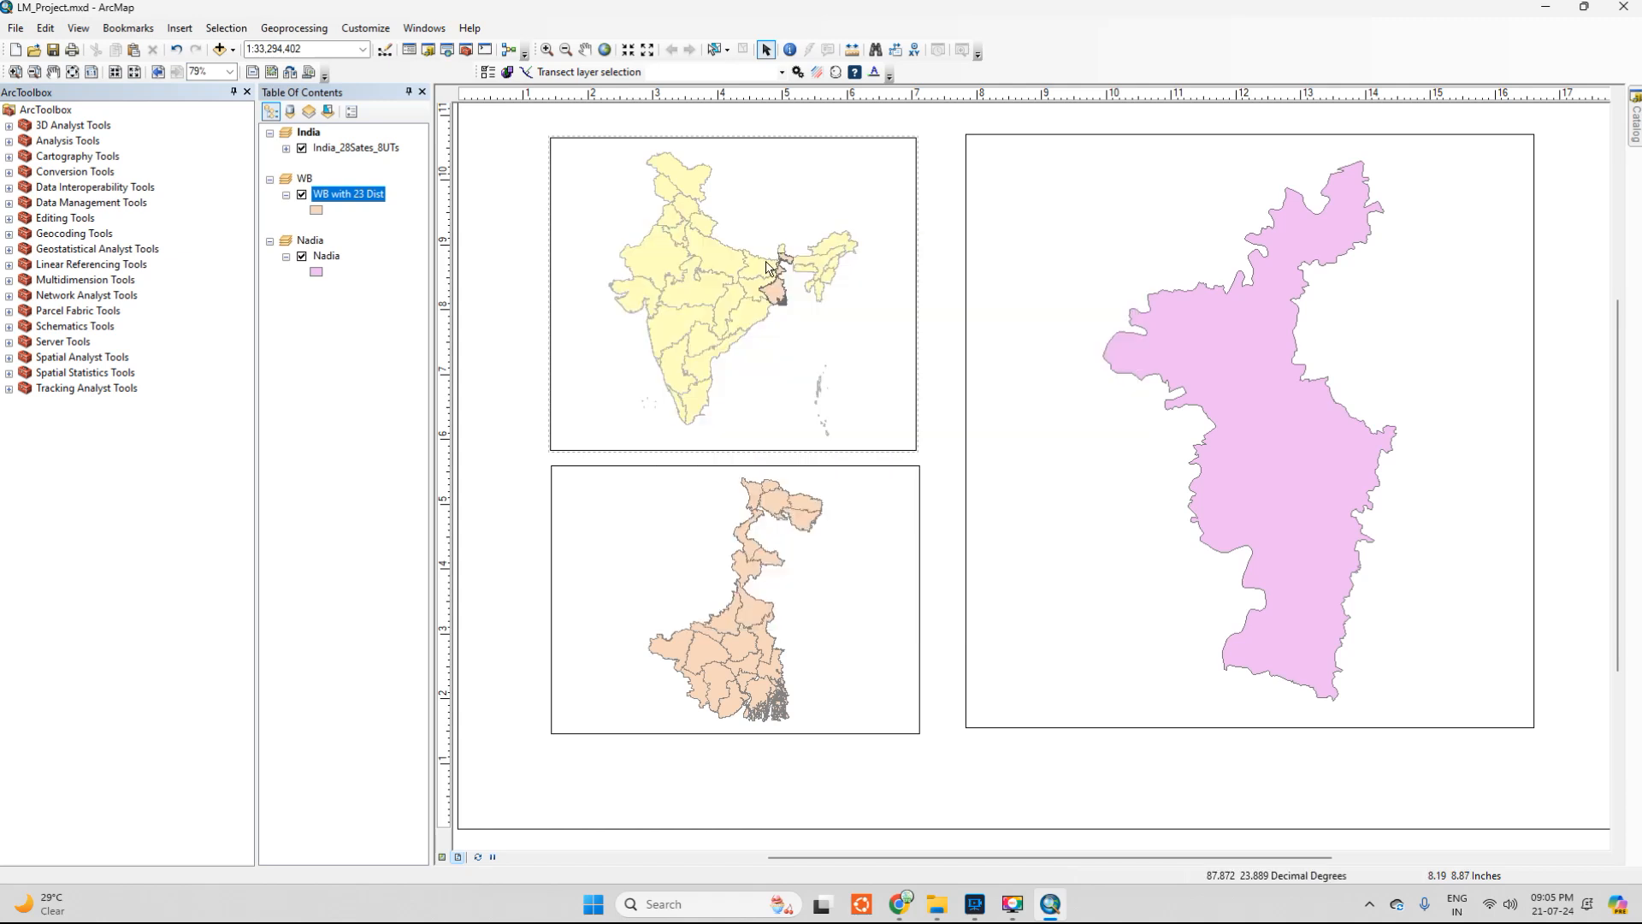
Categorize the WB with 23 Dist layer by unique values of NAME_2 and add all the district values
right_click(359, 202)
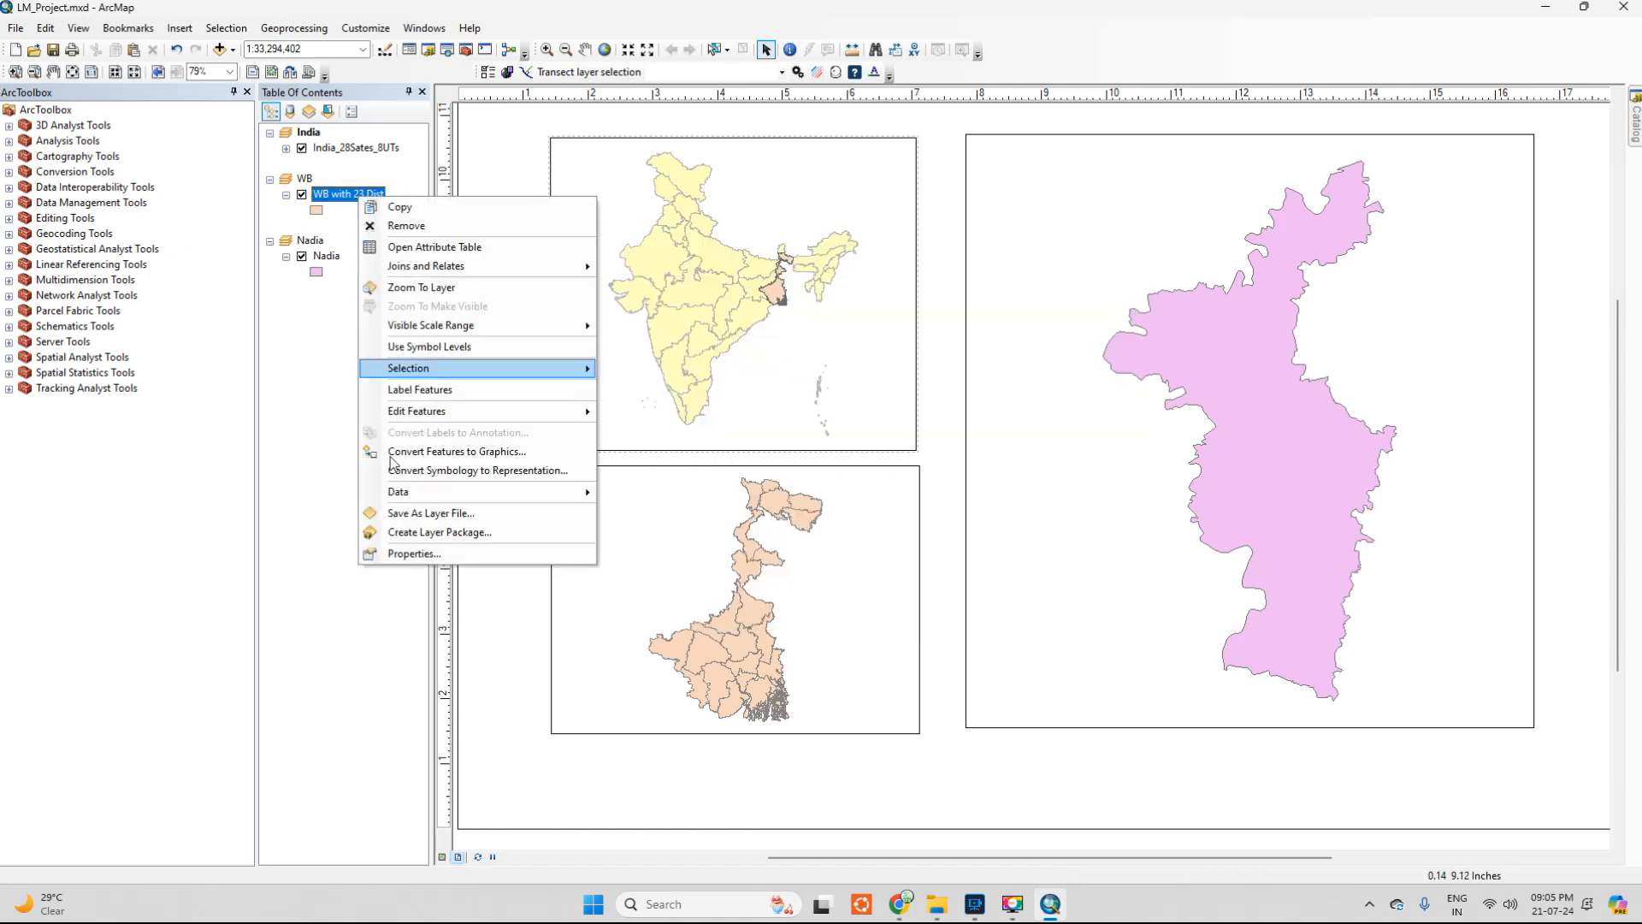
left_click(430, 551)
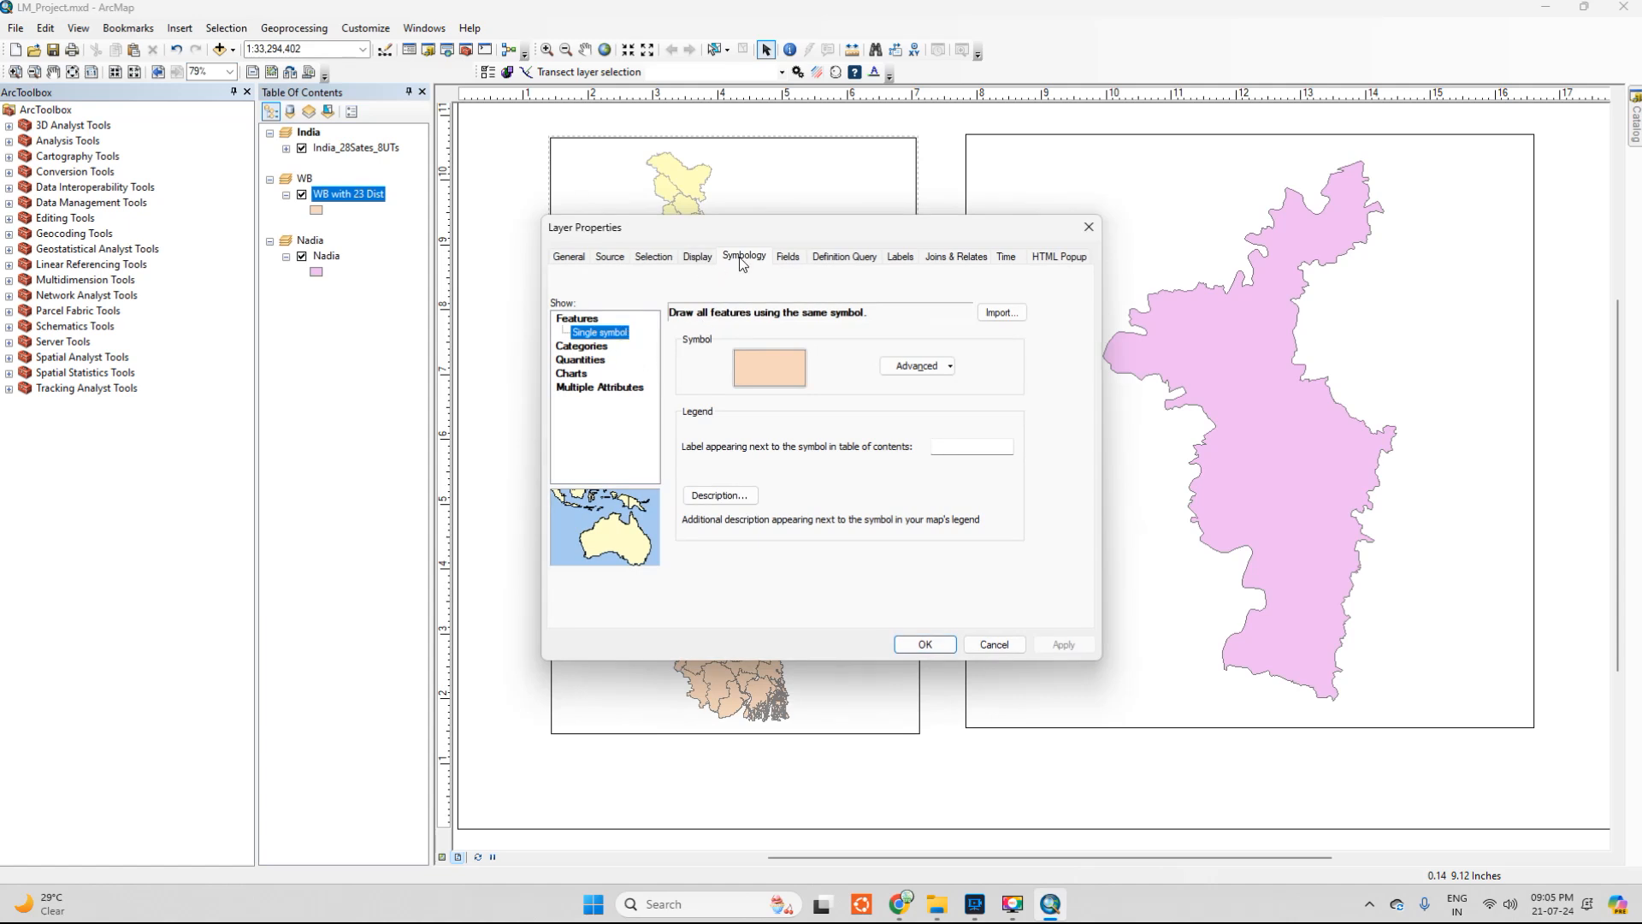
left_click(585, 347)
left_click(719, 349)
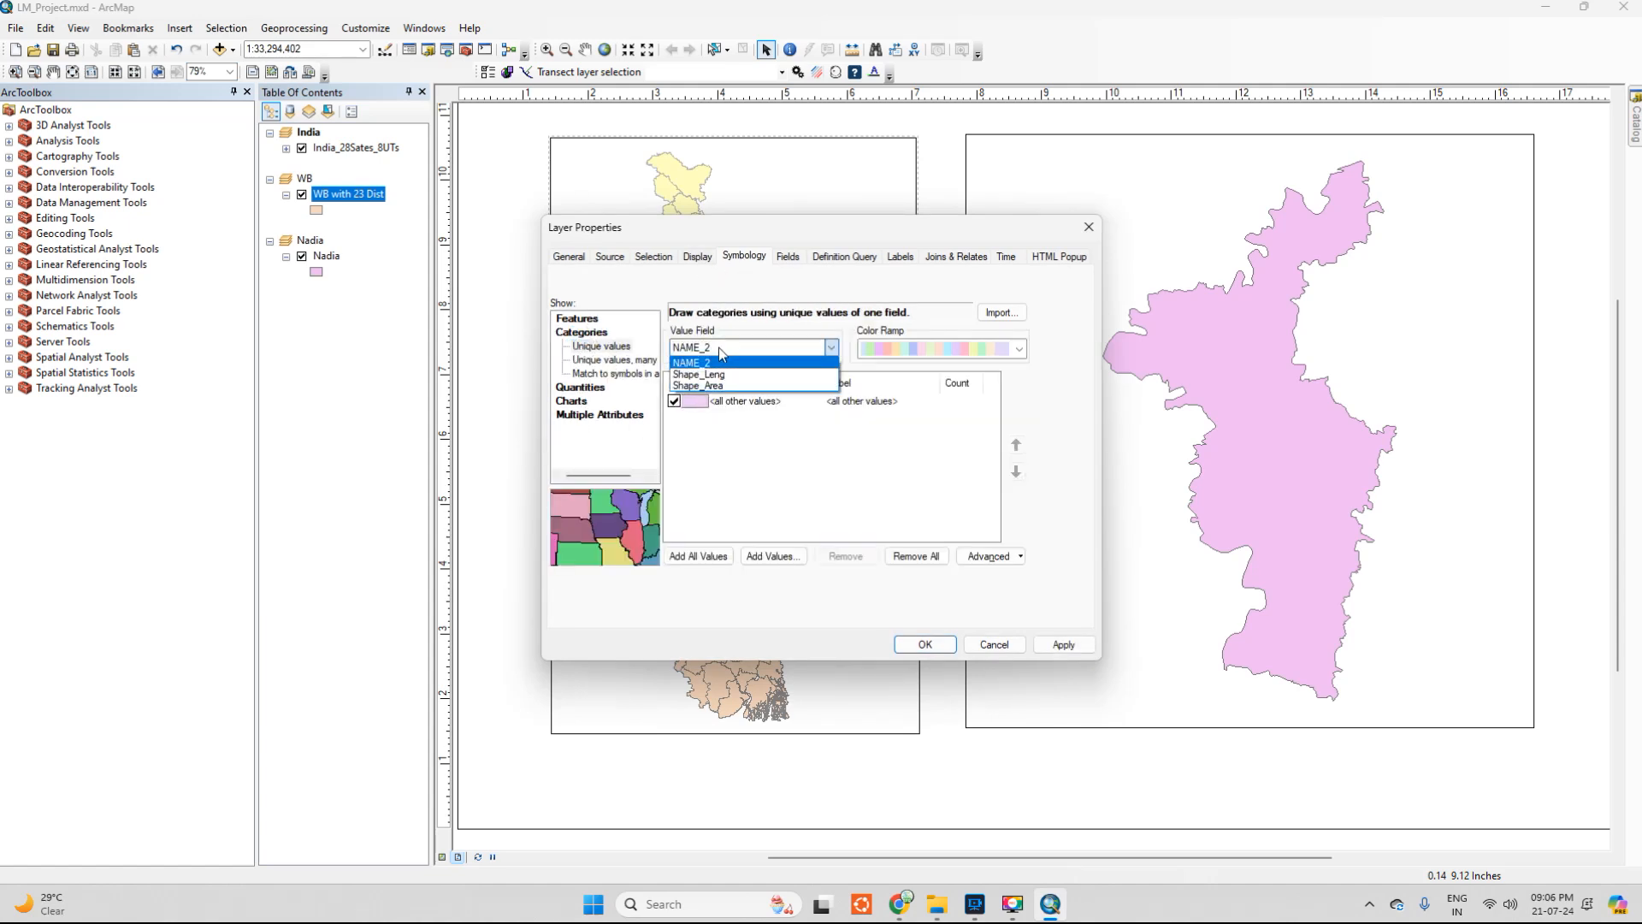
left_click(706, 374)
left_click(725, 353)
left_click(718, 386)
left_click(727, 347)
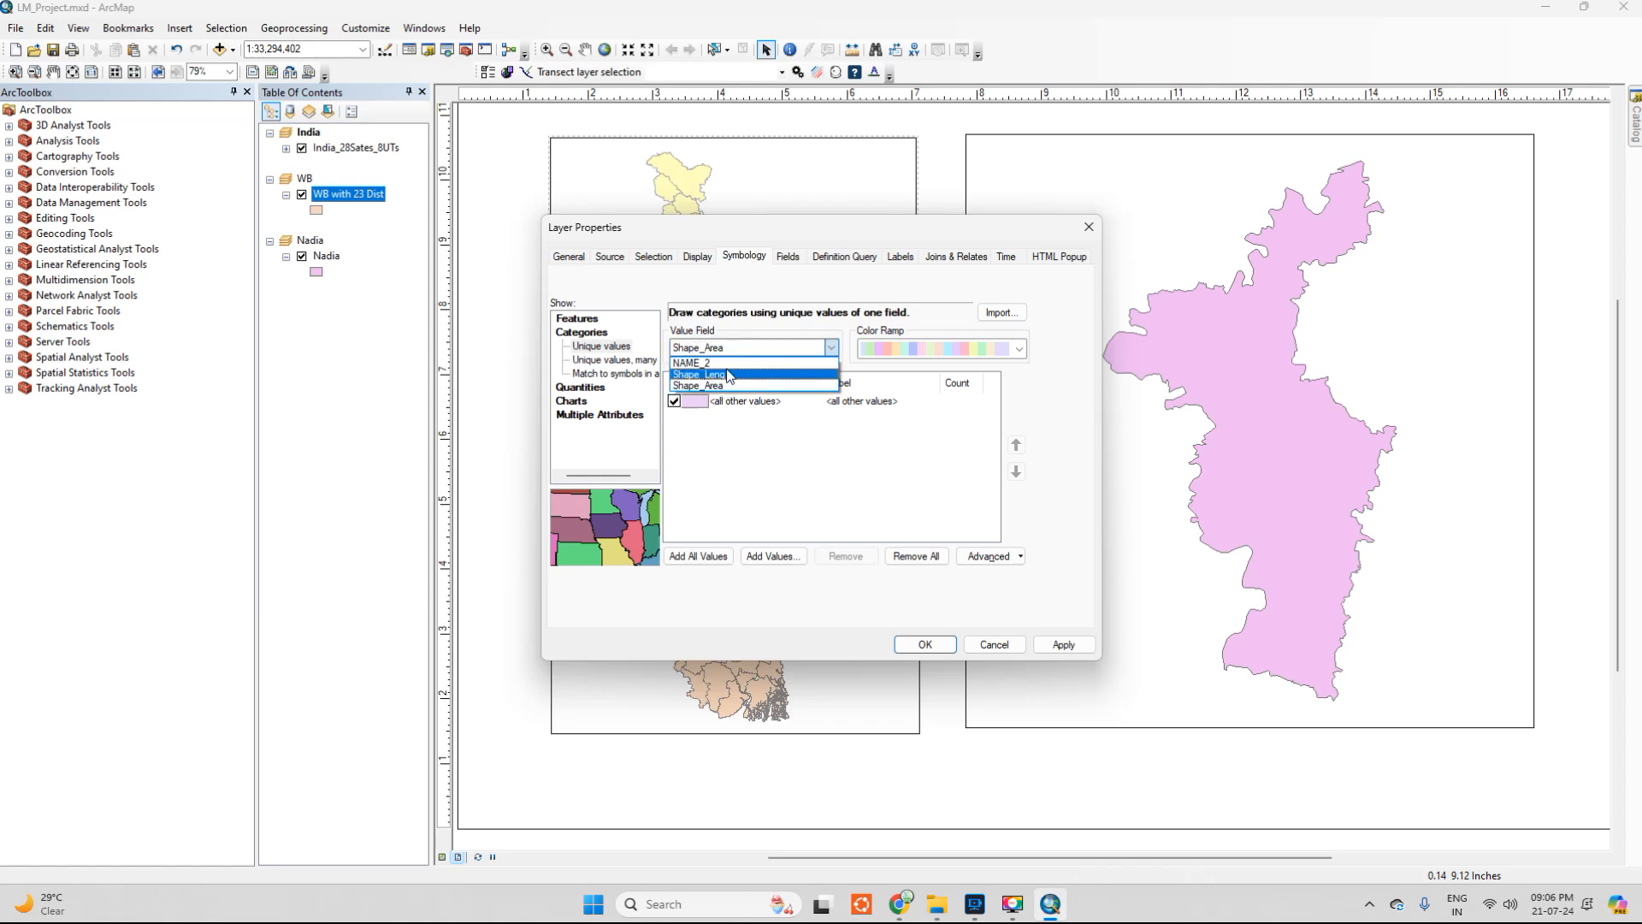
left_click(692, 363)
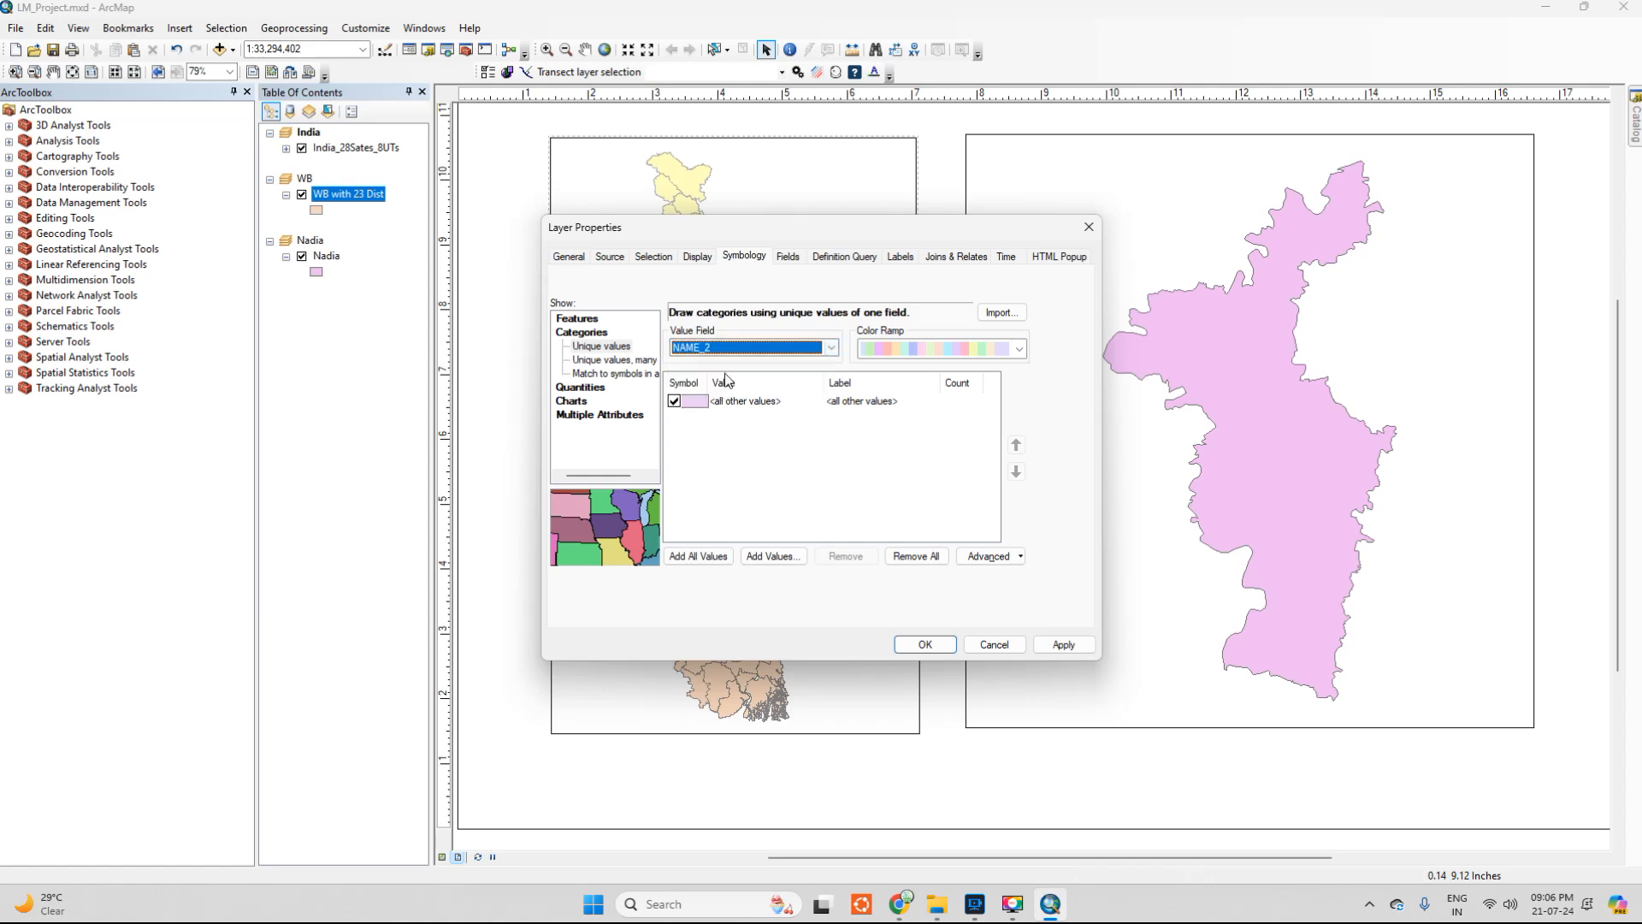
left_click(699, 556)
scroll(728, 451, "down", 3)
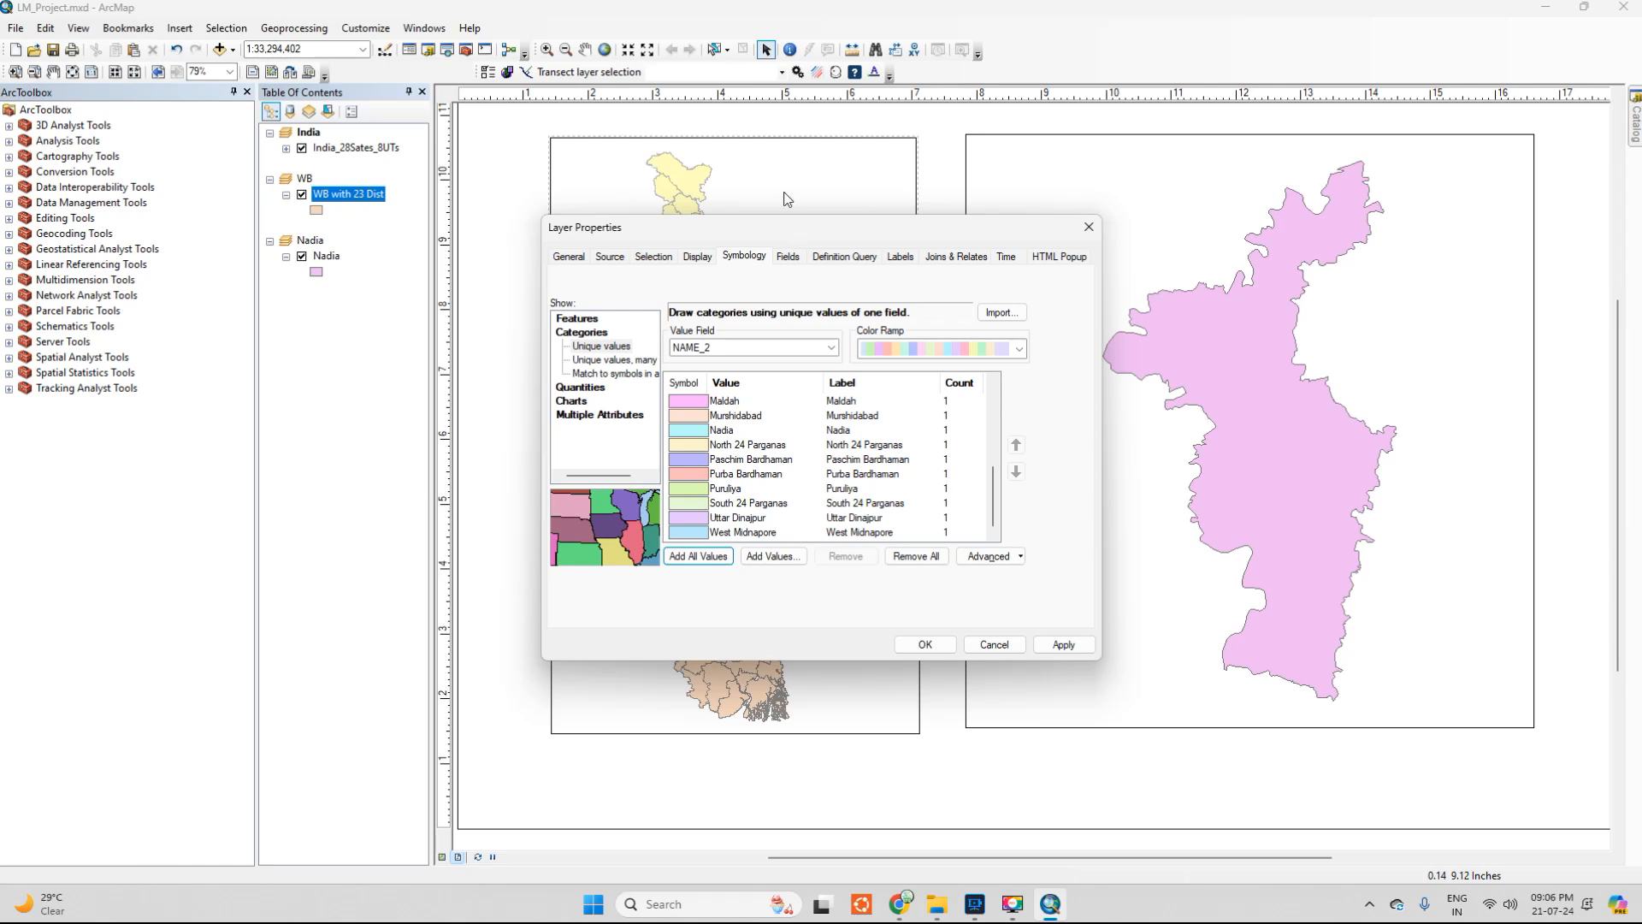
Give all the district category symbols of the WB with 23 Dist layer a peach fill of RGB 247, 214, 188
left_click_drag(780, 242, 1026, 233)
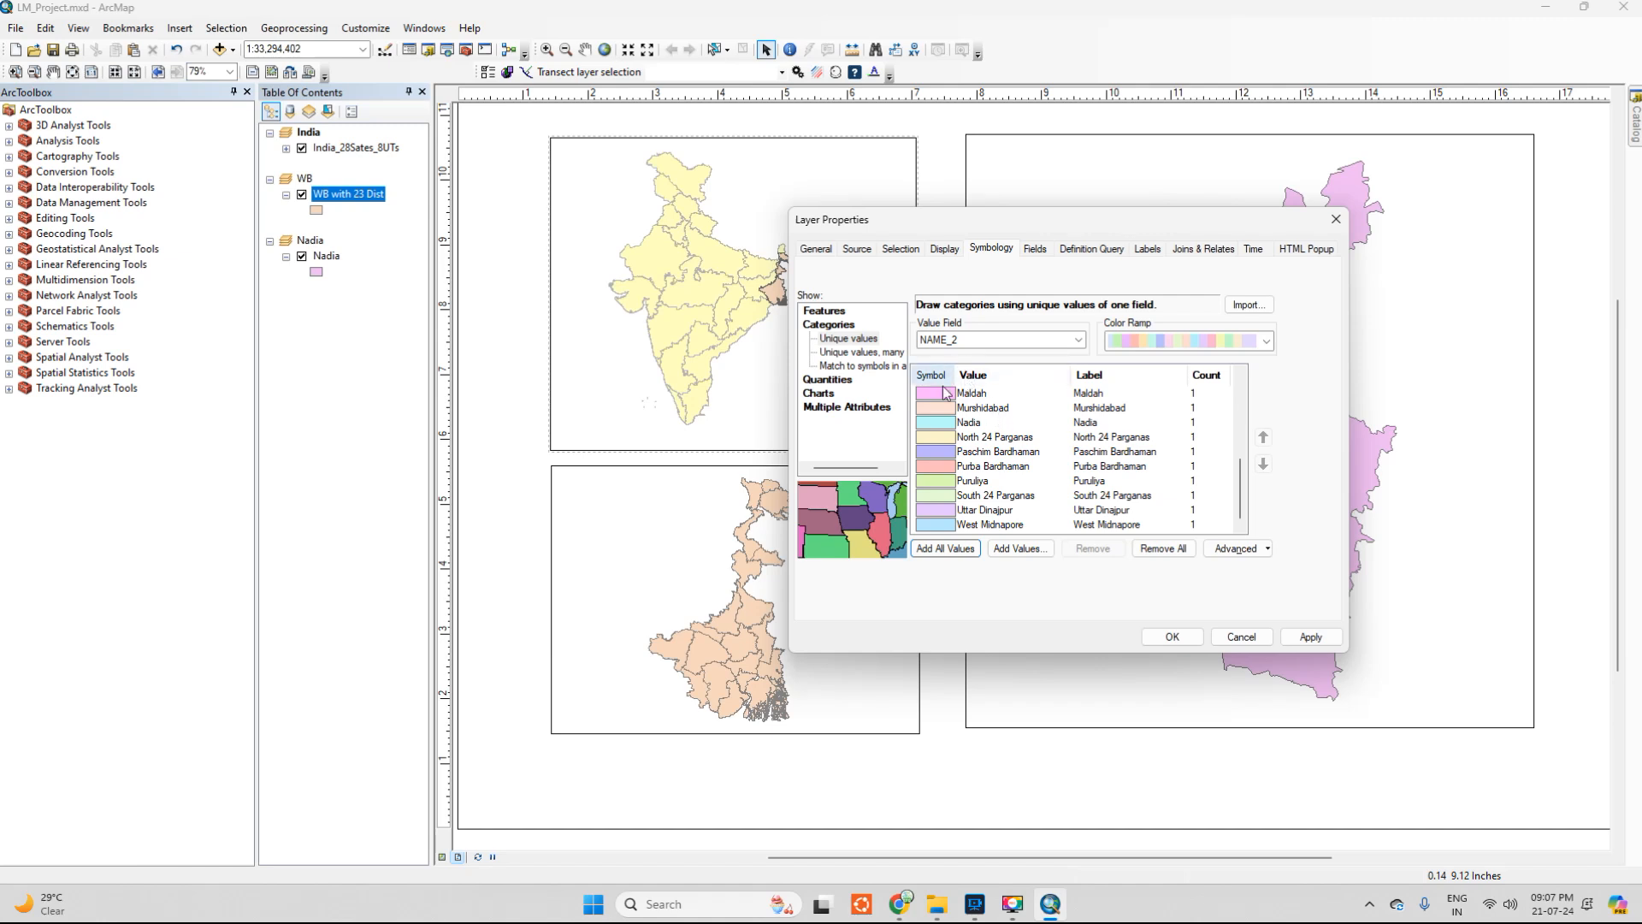
right_click(940, 384)
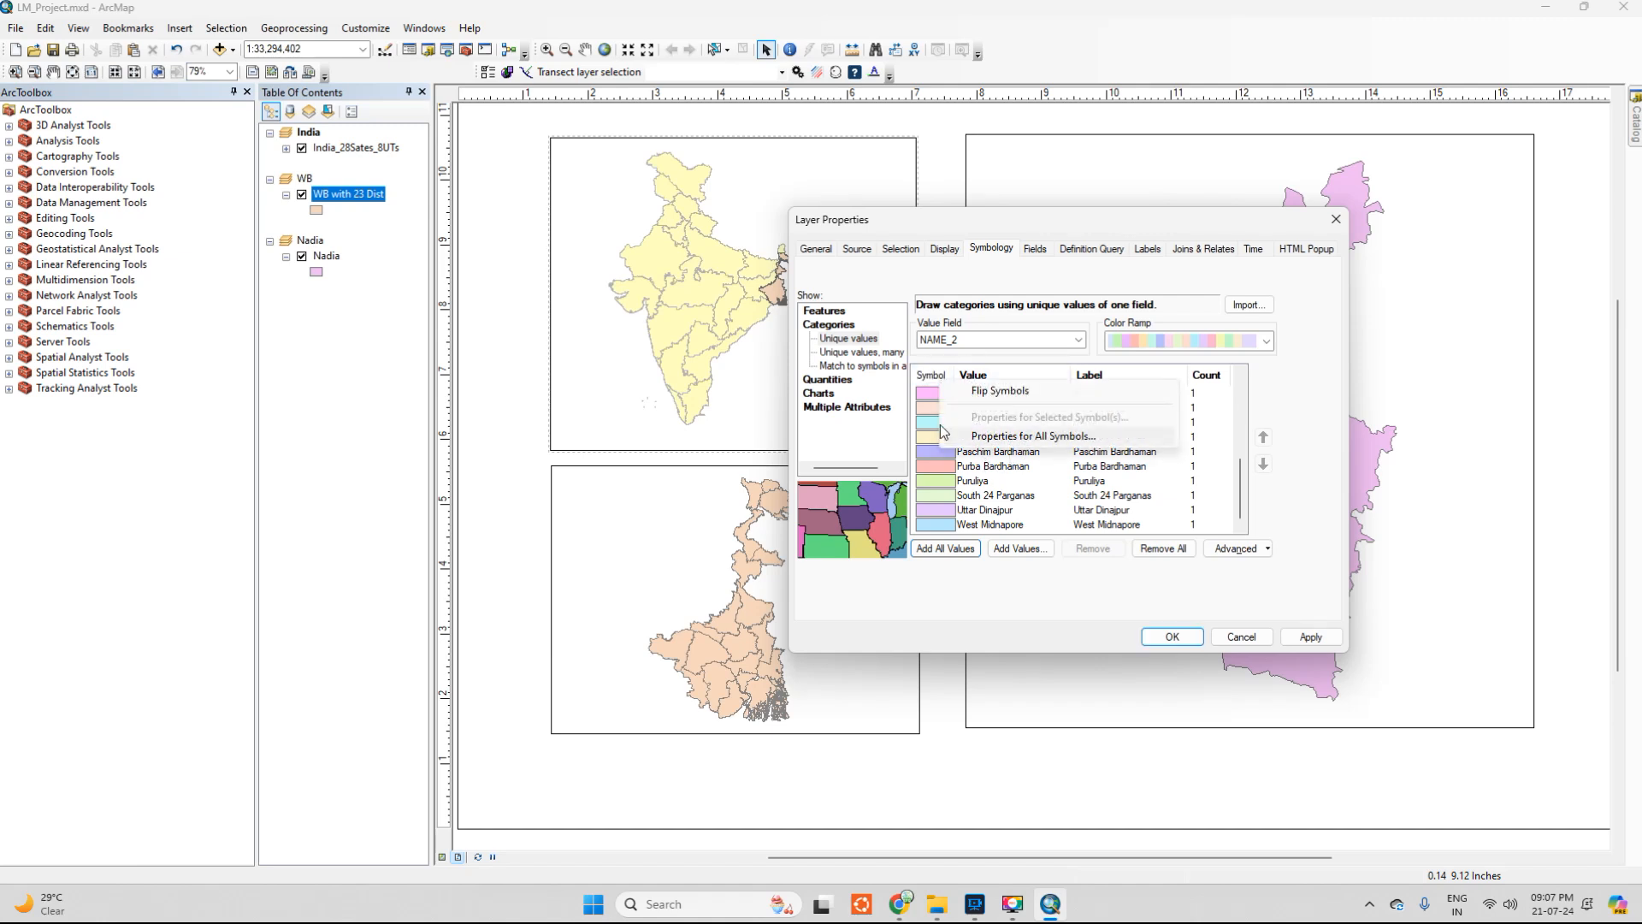
right_click(926, 371)
left_click(927, 376)
left_click(925, 374)
left_click(926, 380)
left_click(926, 379)
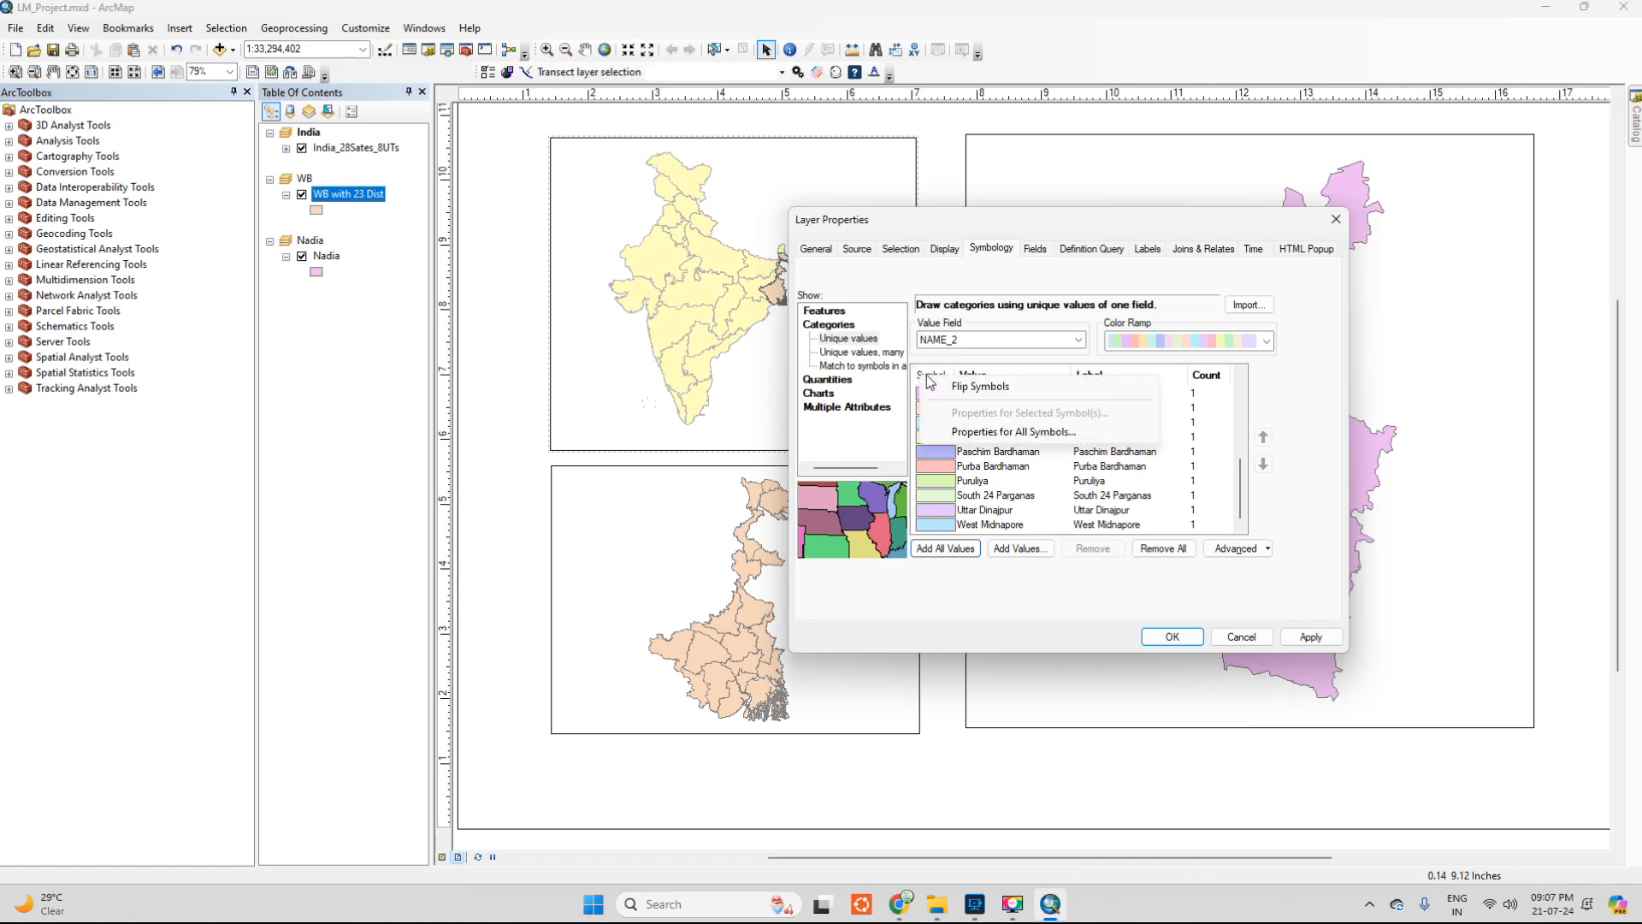
left_click(989, 433)
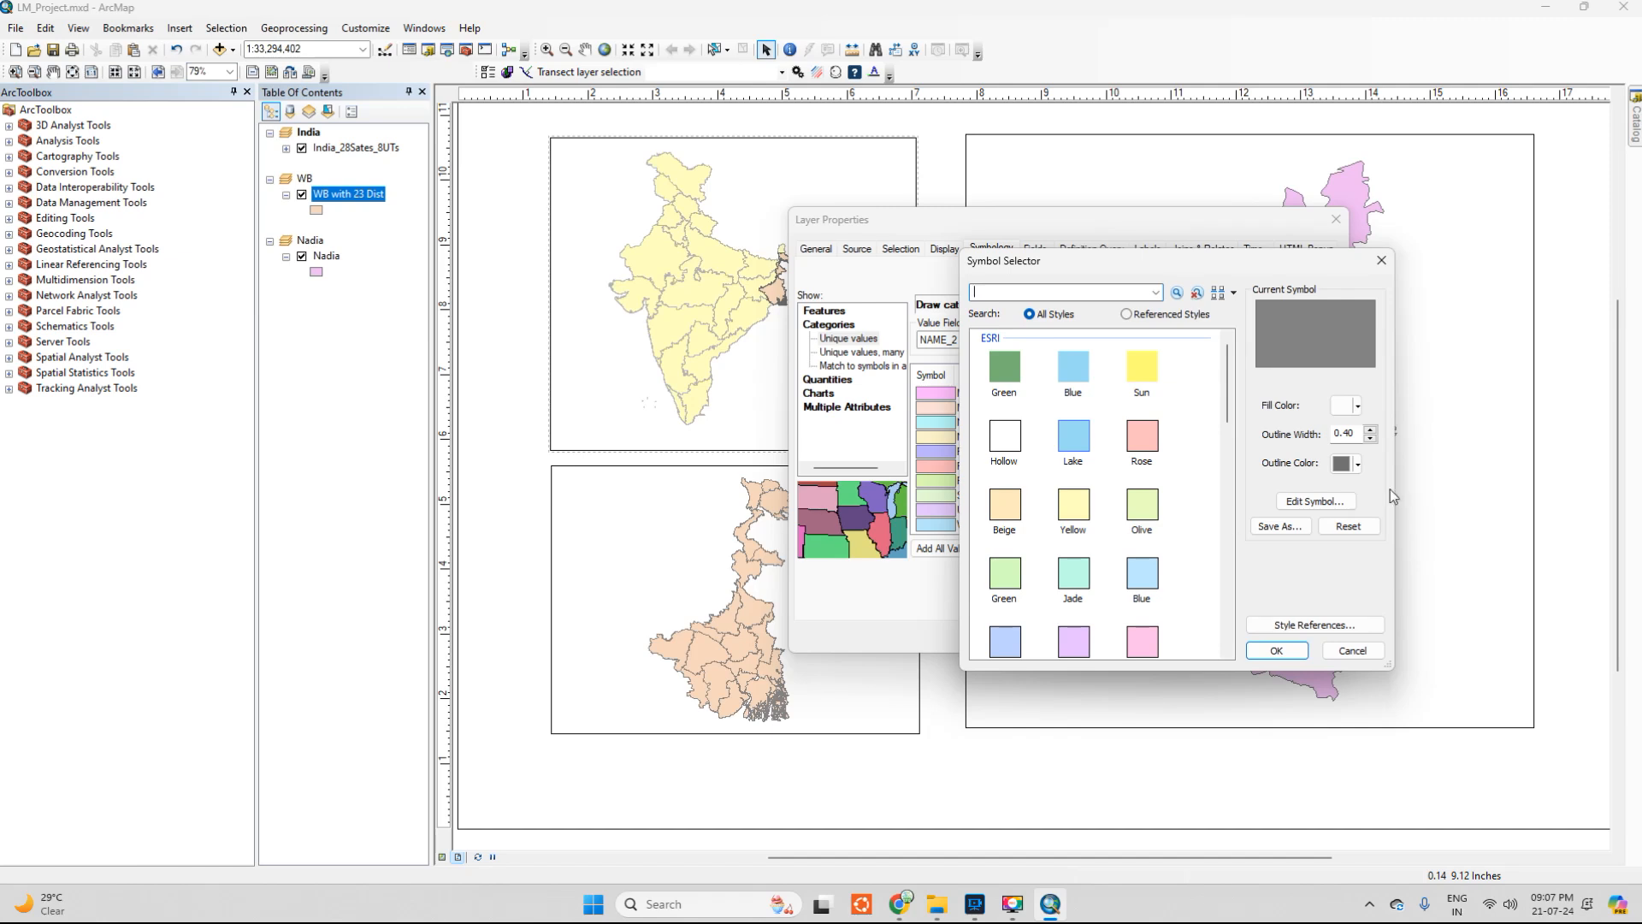
left_click(1356, 410)
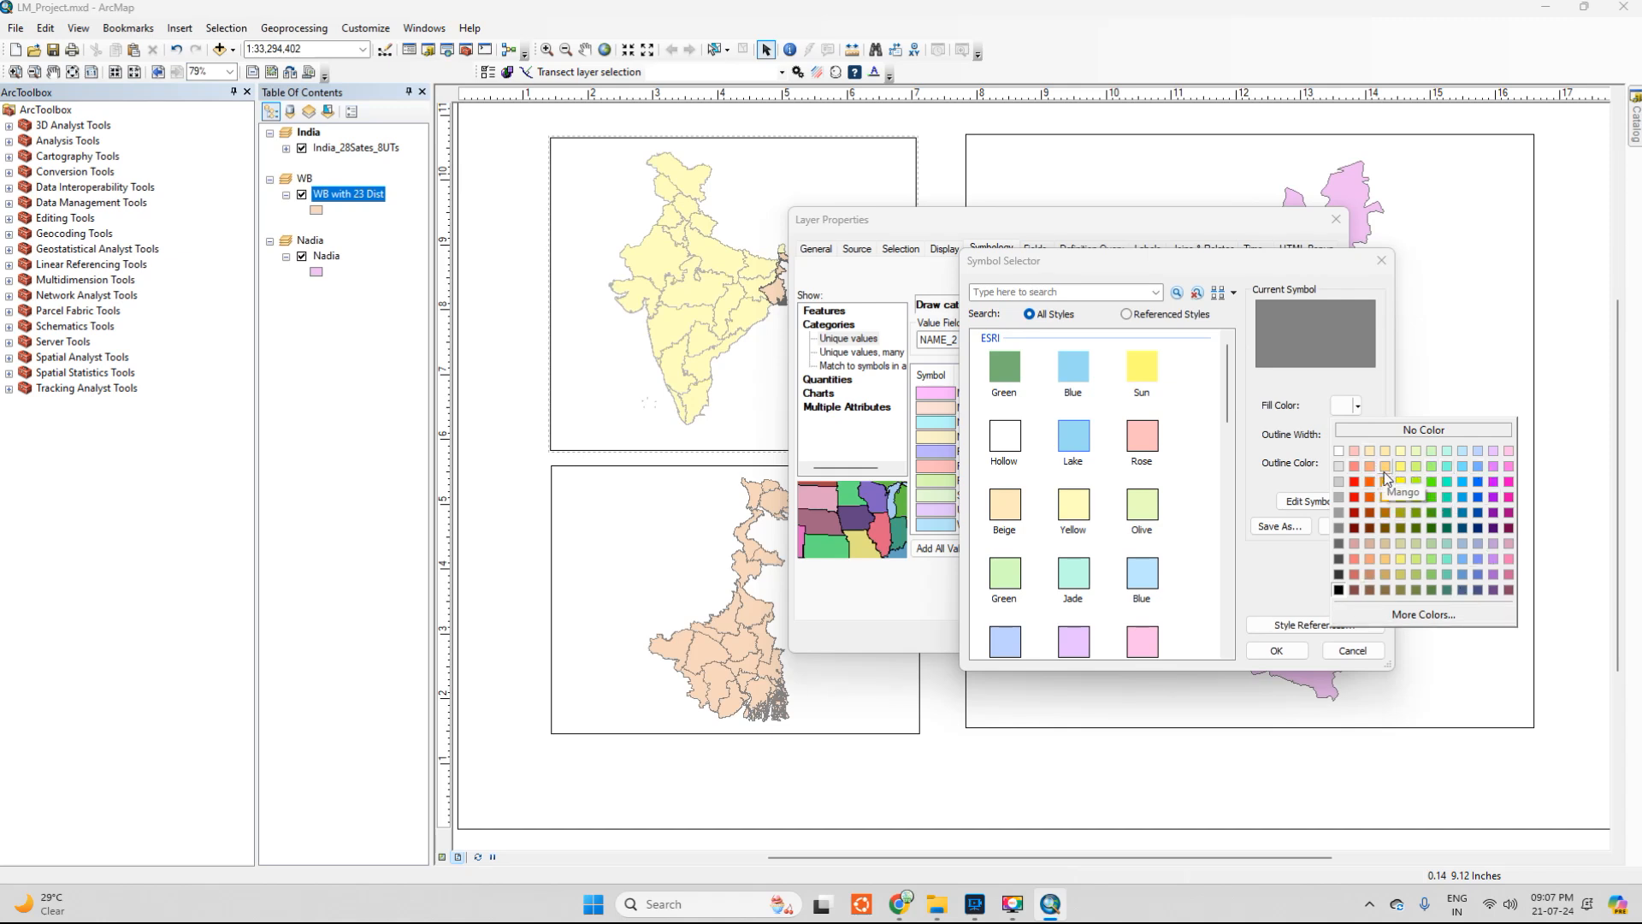
left_click(1401, 615)
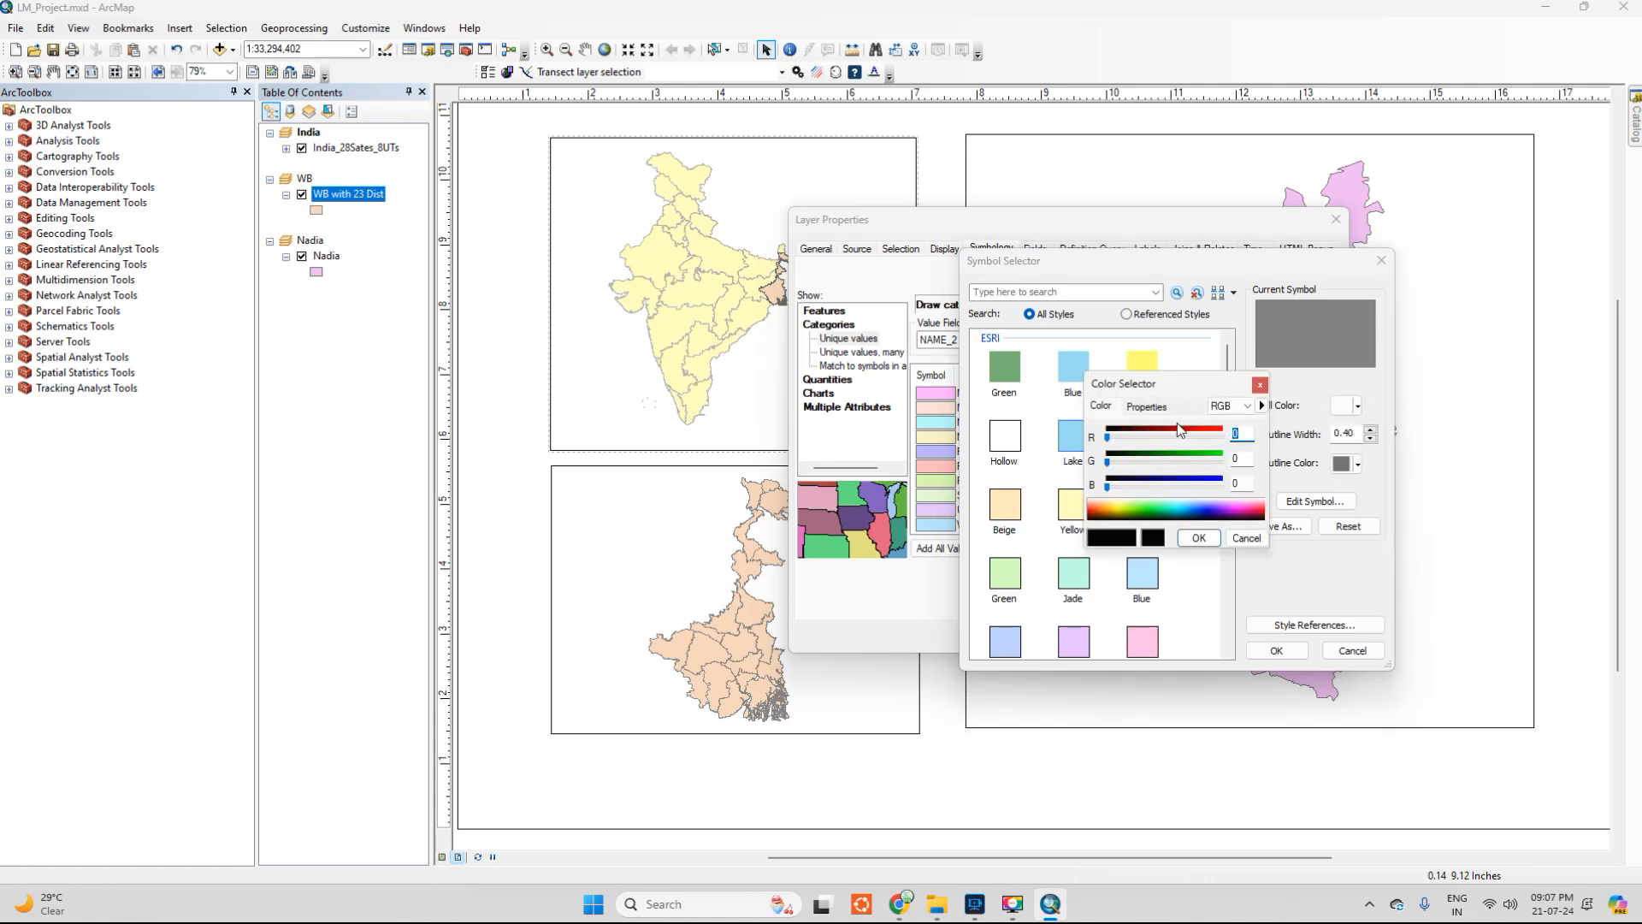
double_click(1237, 435)
type("247")
double_click(1242, 459)
type("214")
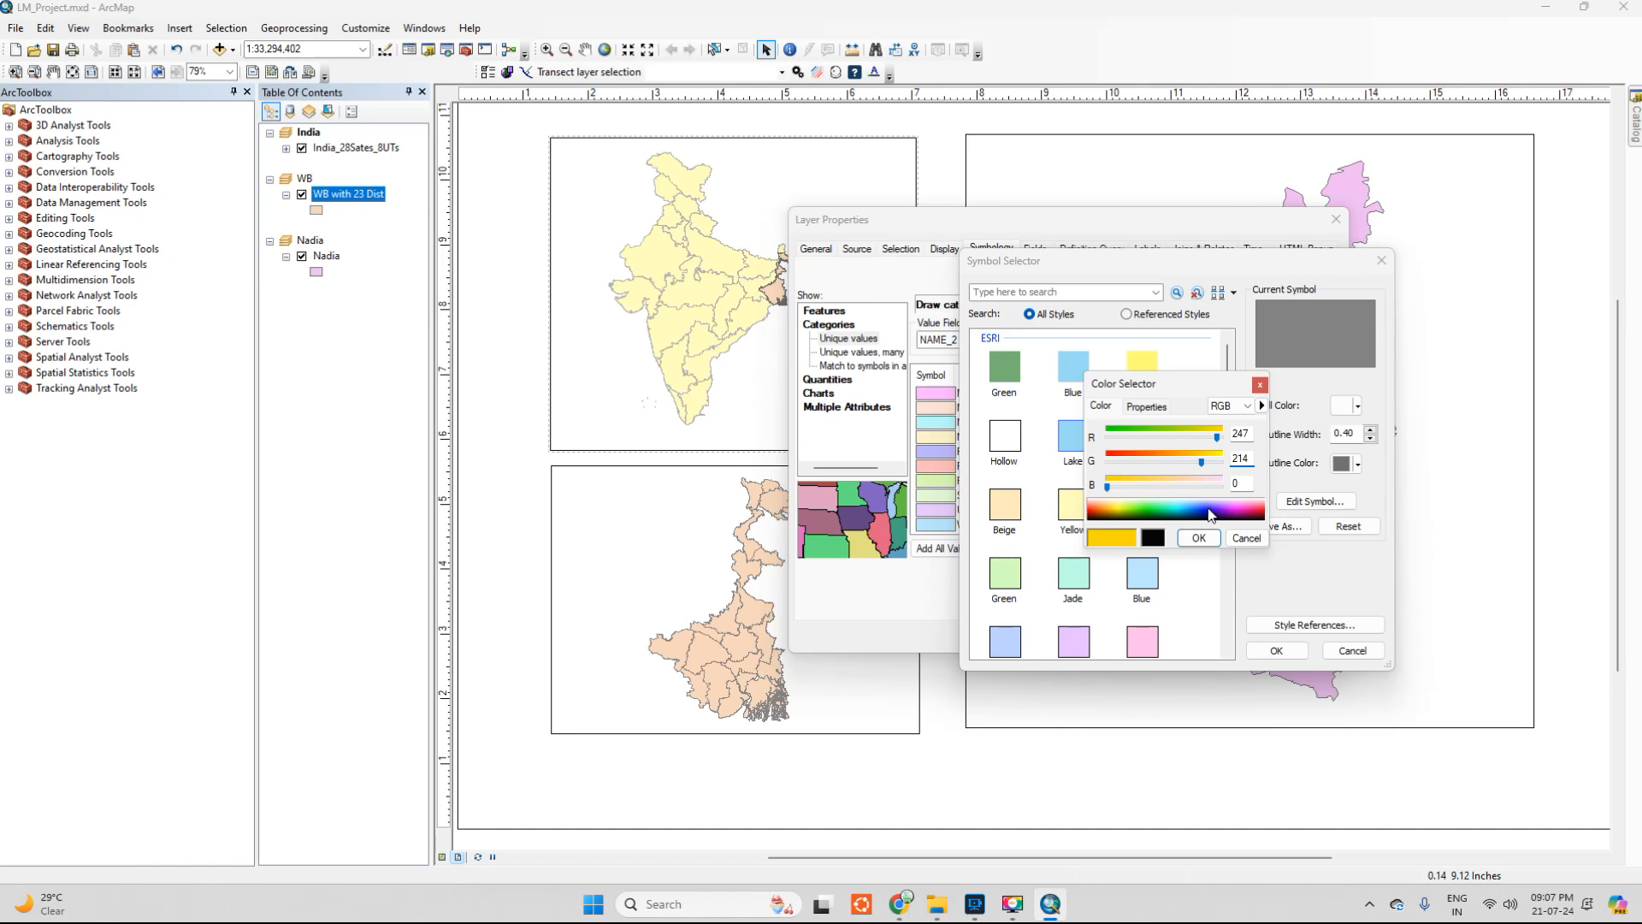
key("Tab")
type("188")
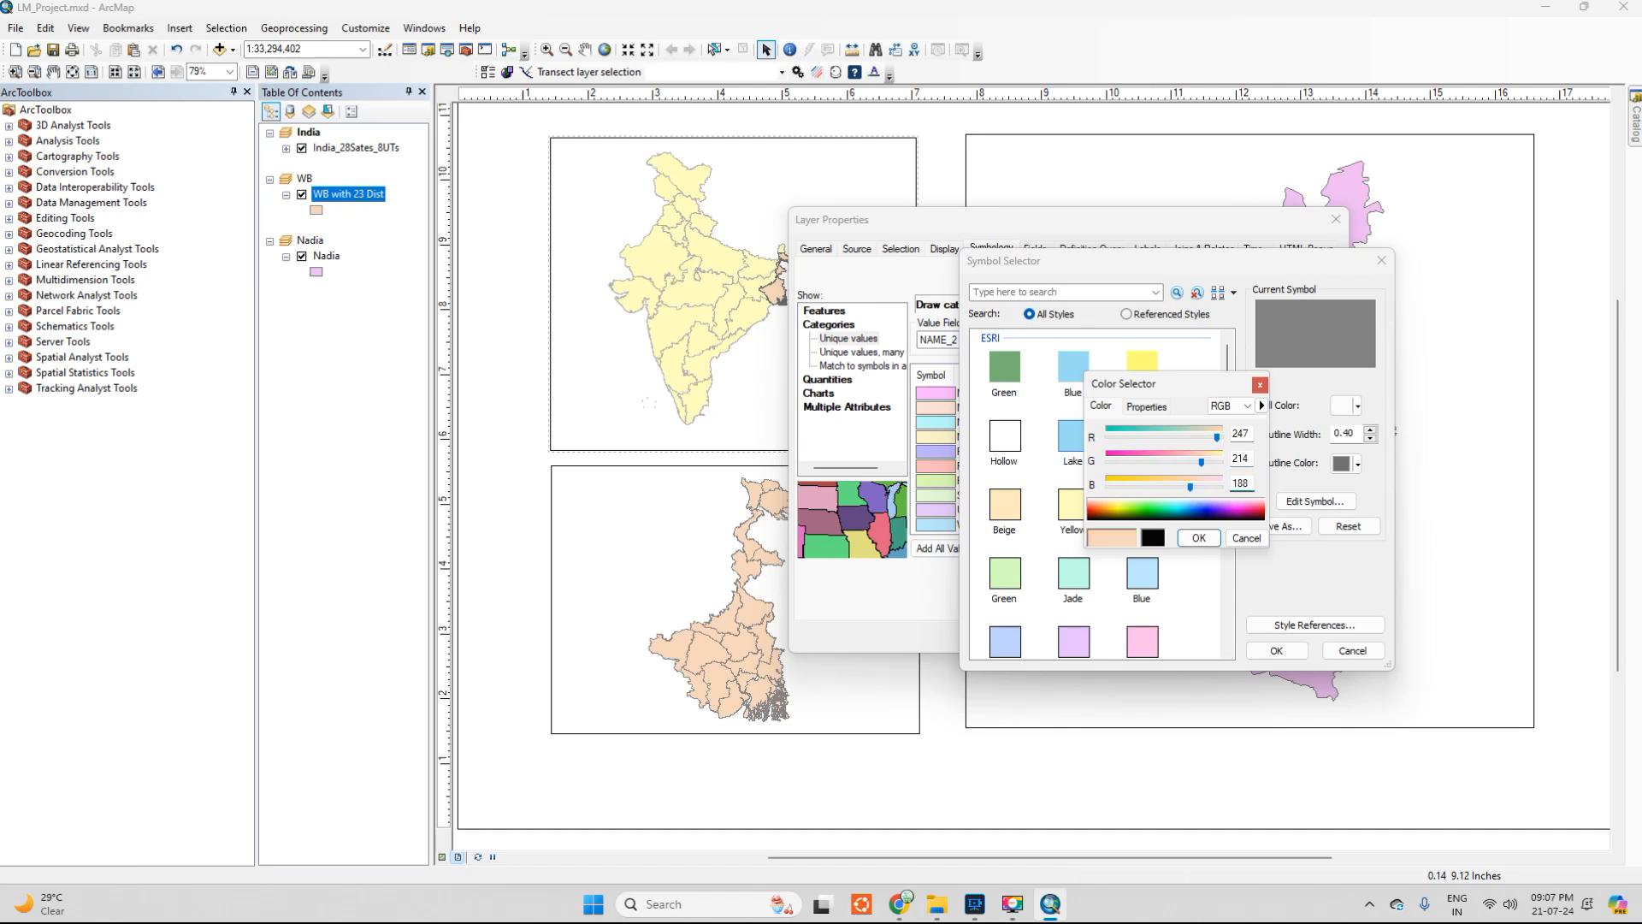
left_click(1198, 537)
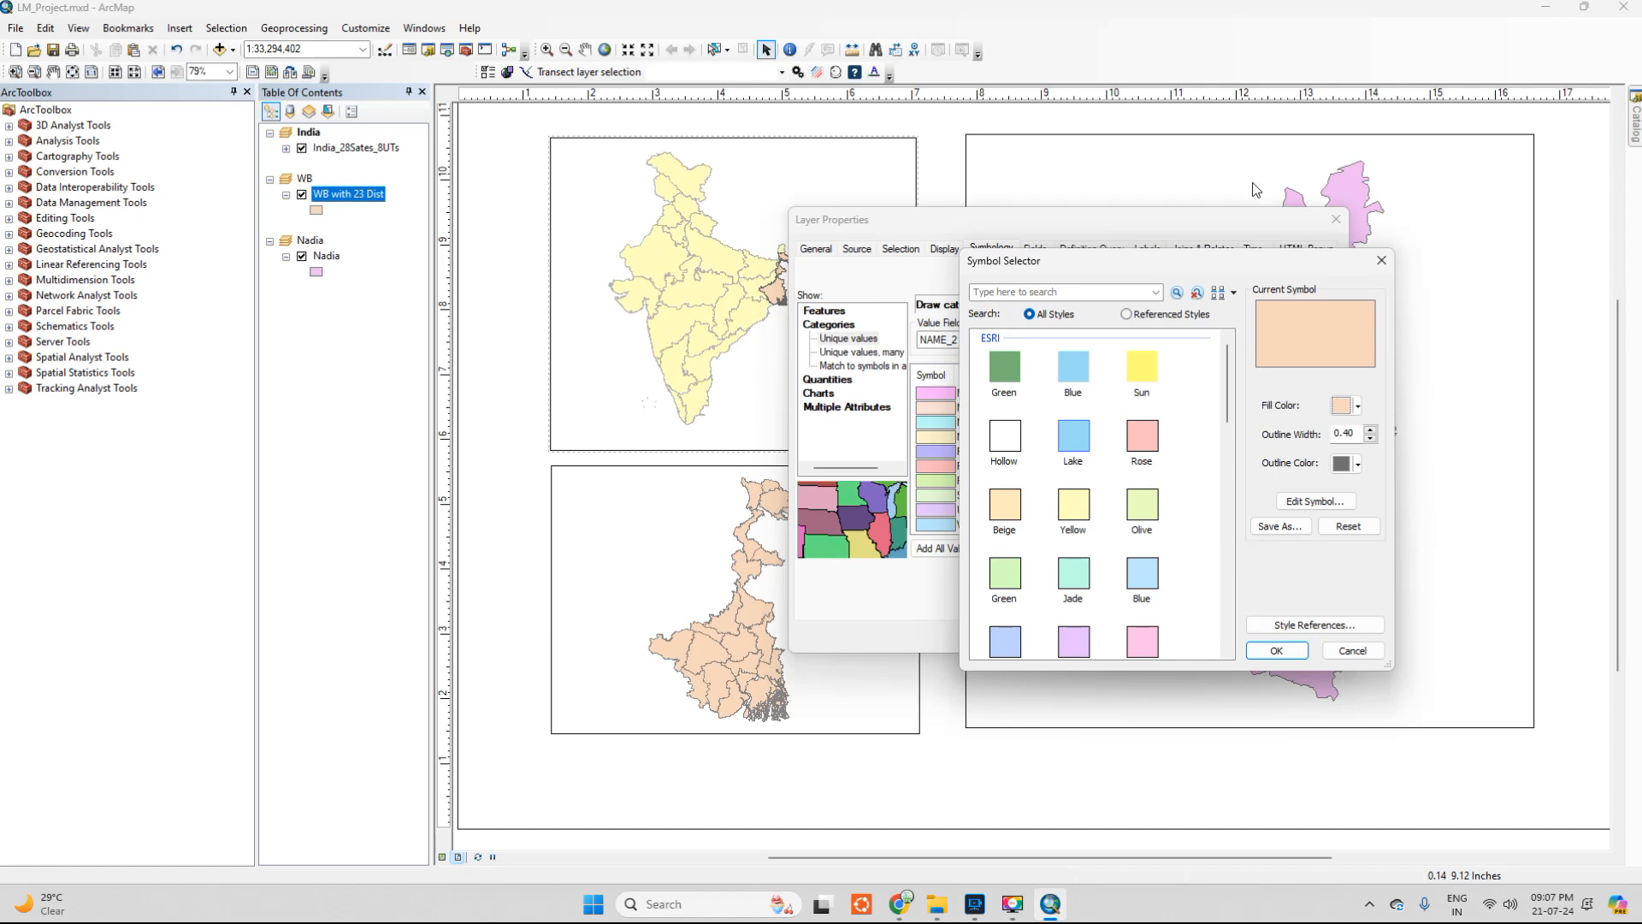
Accept the peach fill for all district category symbols and look through the category list
left_click(1276, 650)
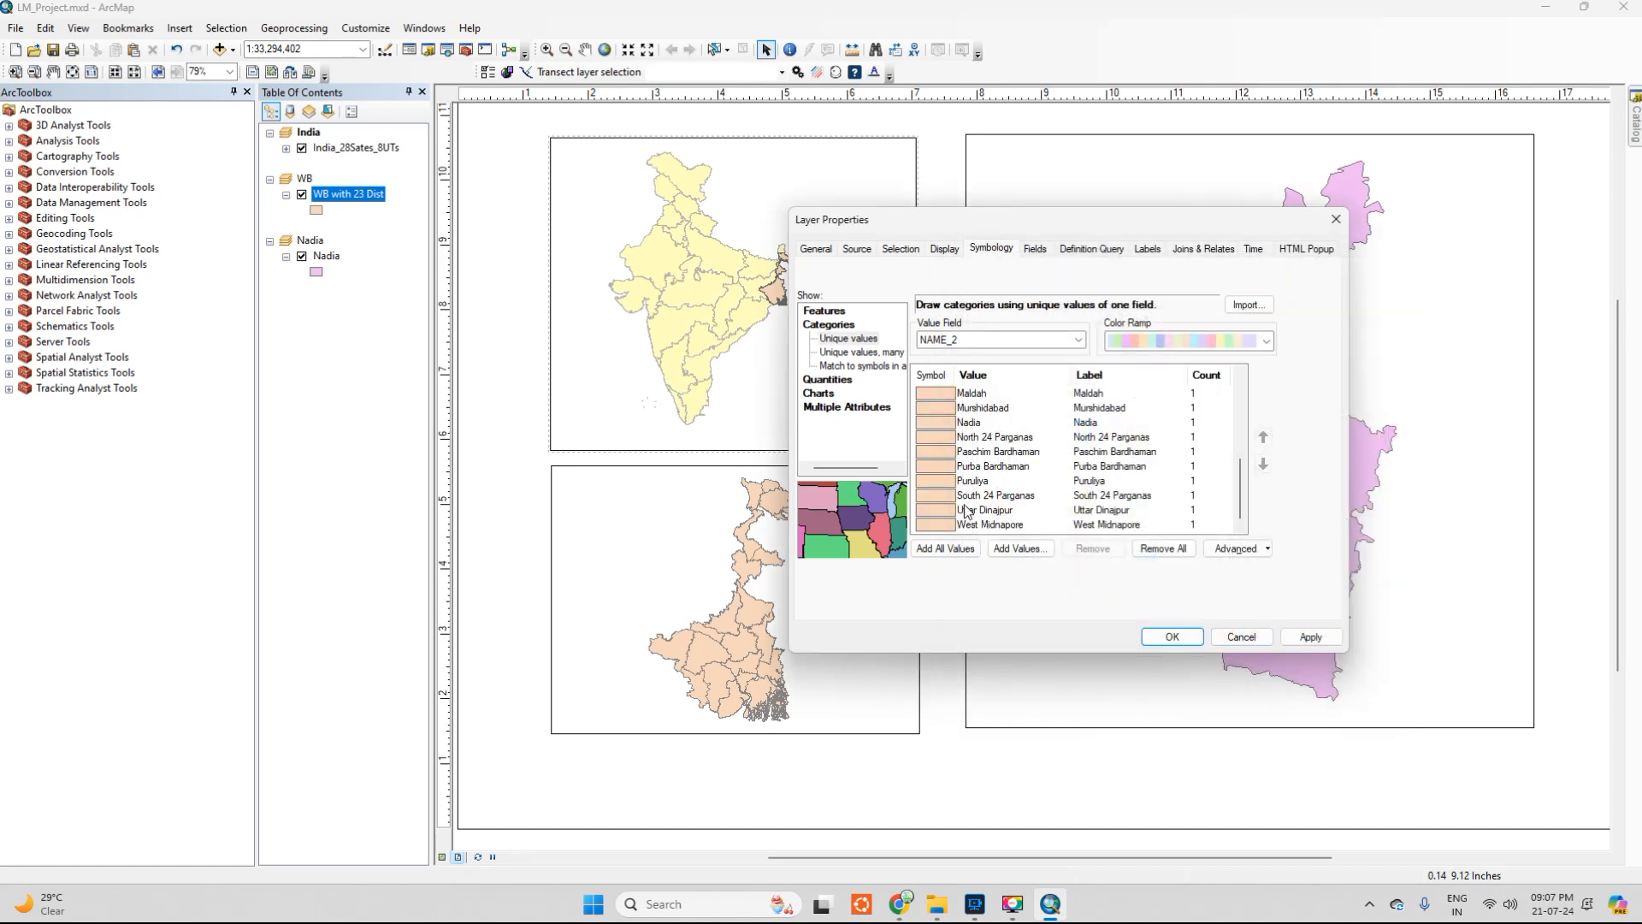
scroll(967, 512, "up", 5)
scroll(964, 489, "down", 5)
left_click(980, 409)
left_click(942, 425)
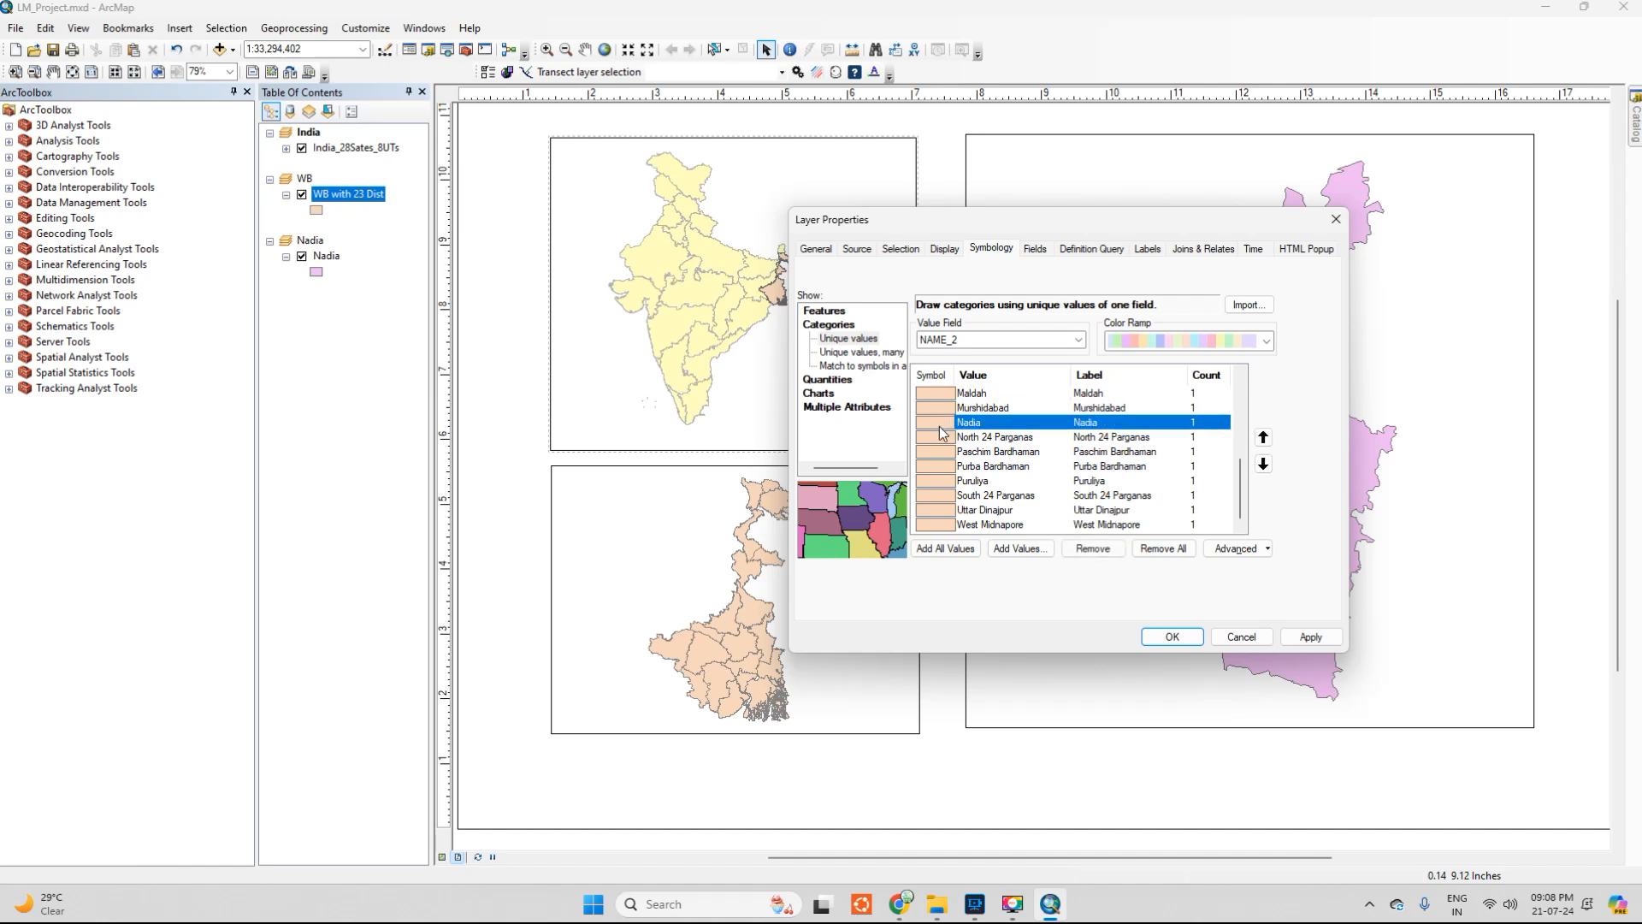
double_click(942, 437)
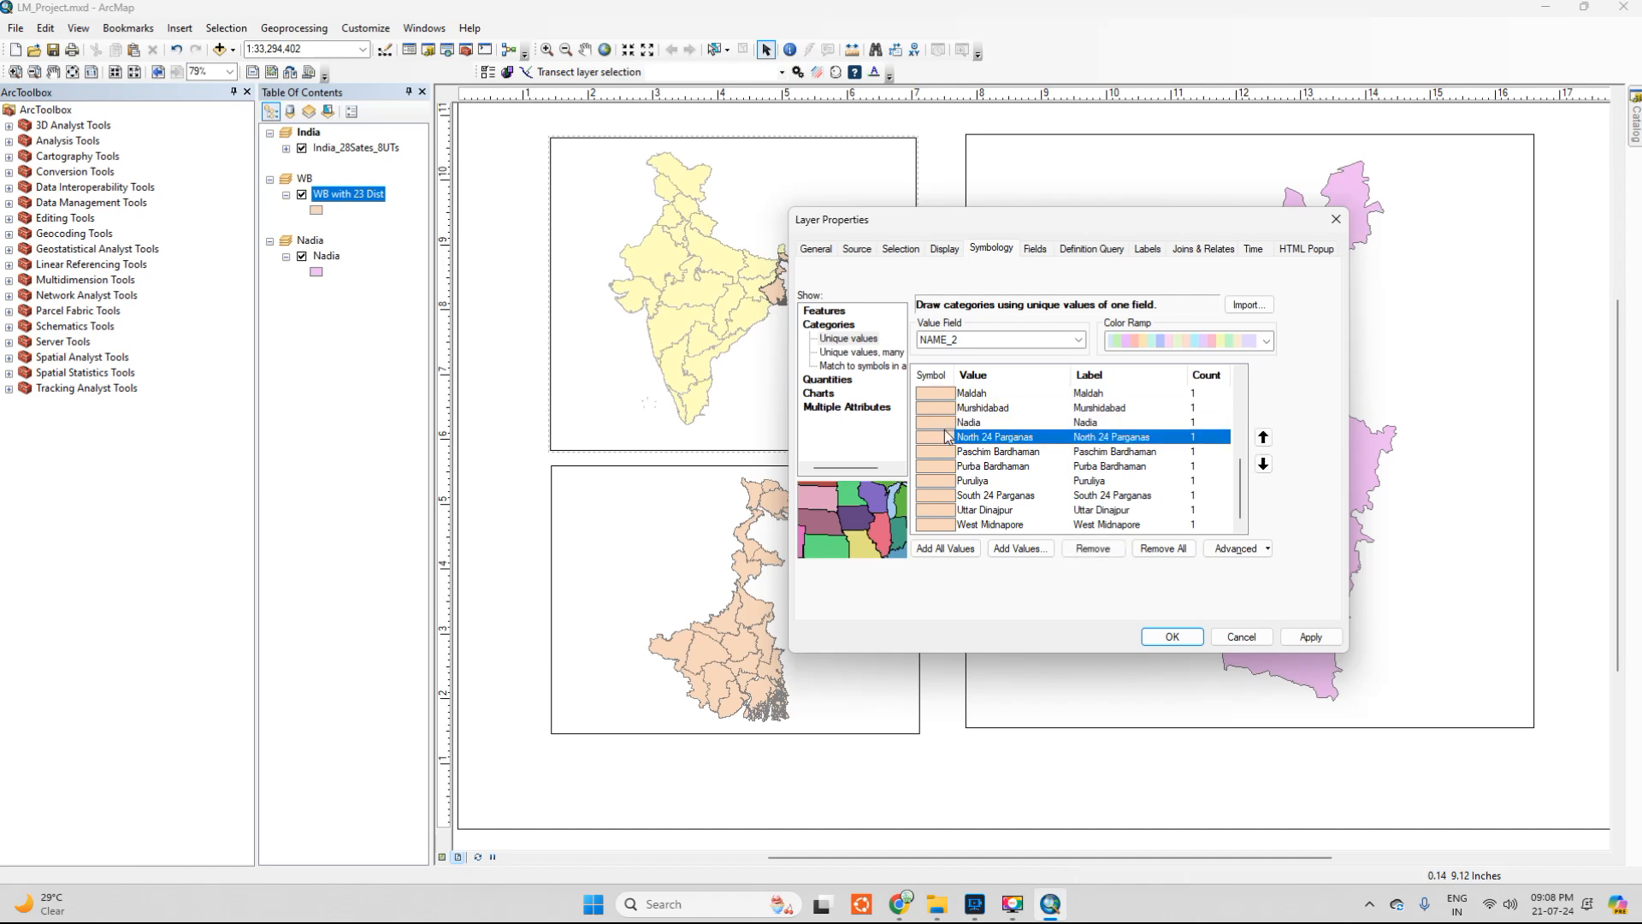
left_click(1339, 650)
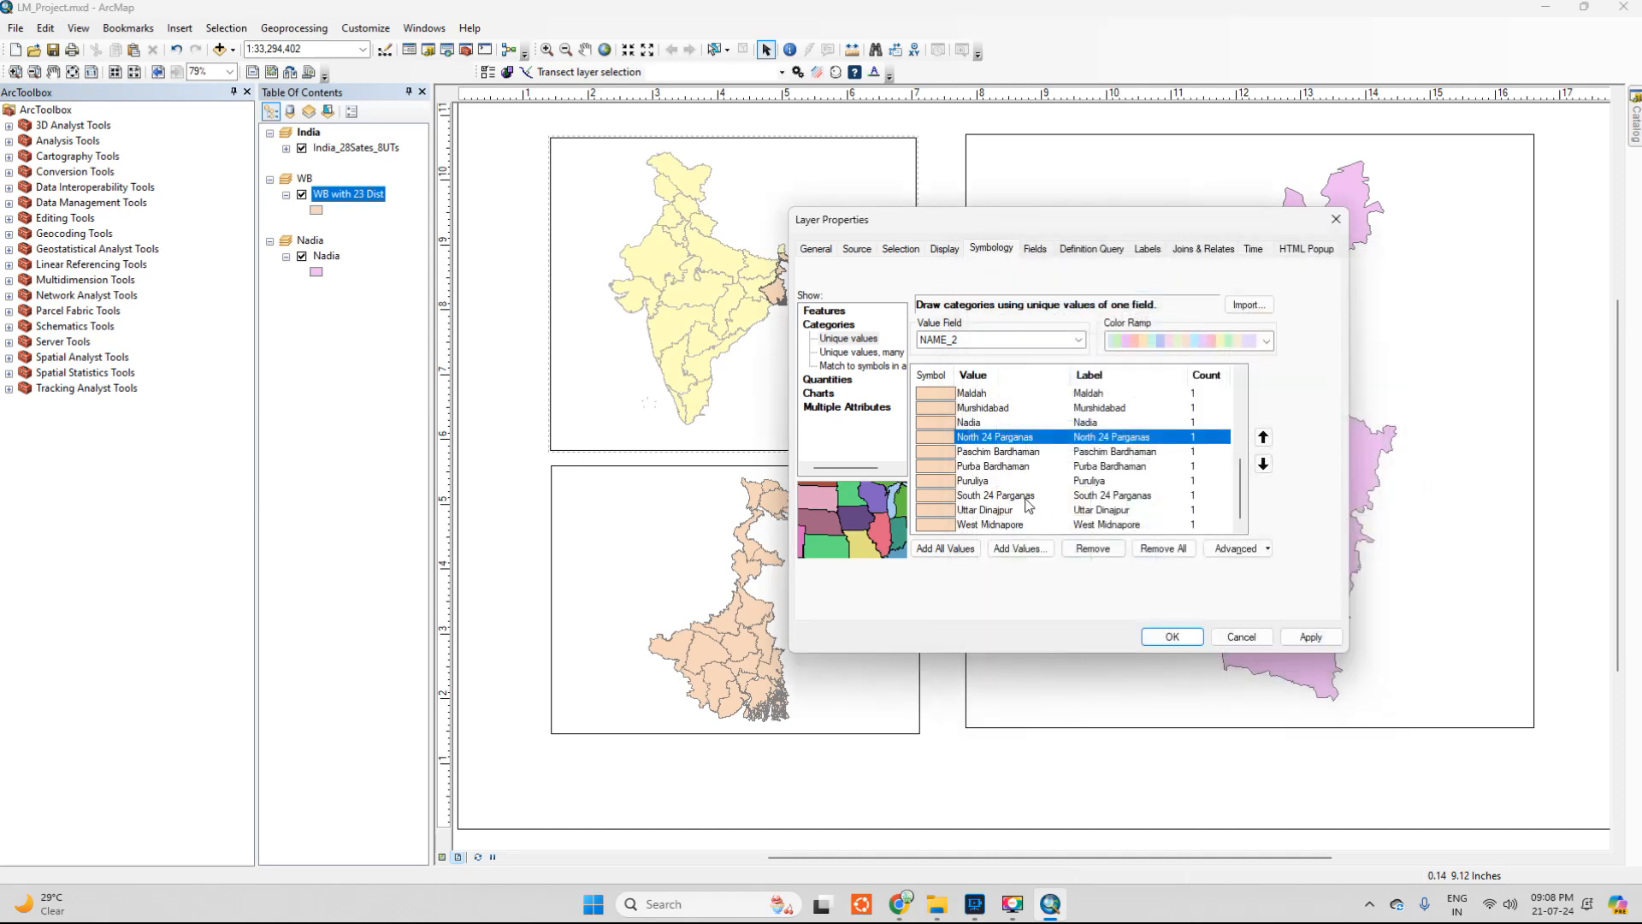
double_click(937, 421)
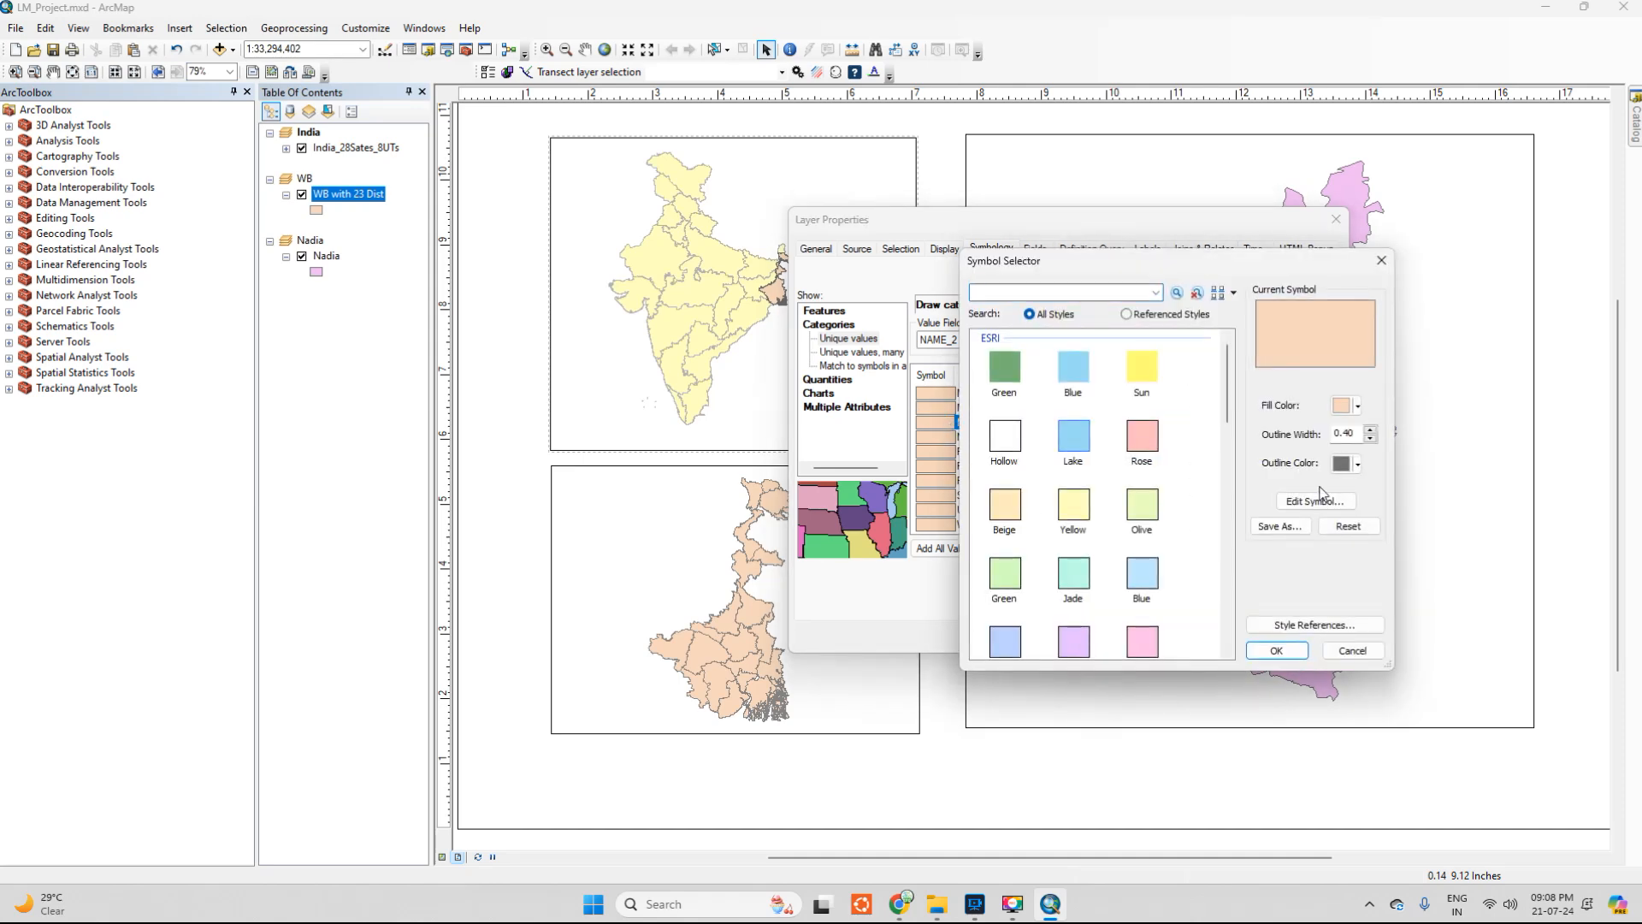
left_click(1365, 655)
Try light orange and bright purple fills on the Nadia category symbol, then choose a pale purple fill
double_click(936, 419)
left_click_drag(1108, 261, 1061, 204)
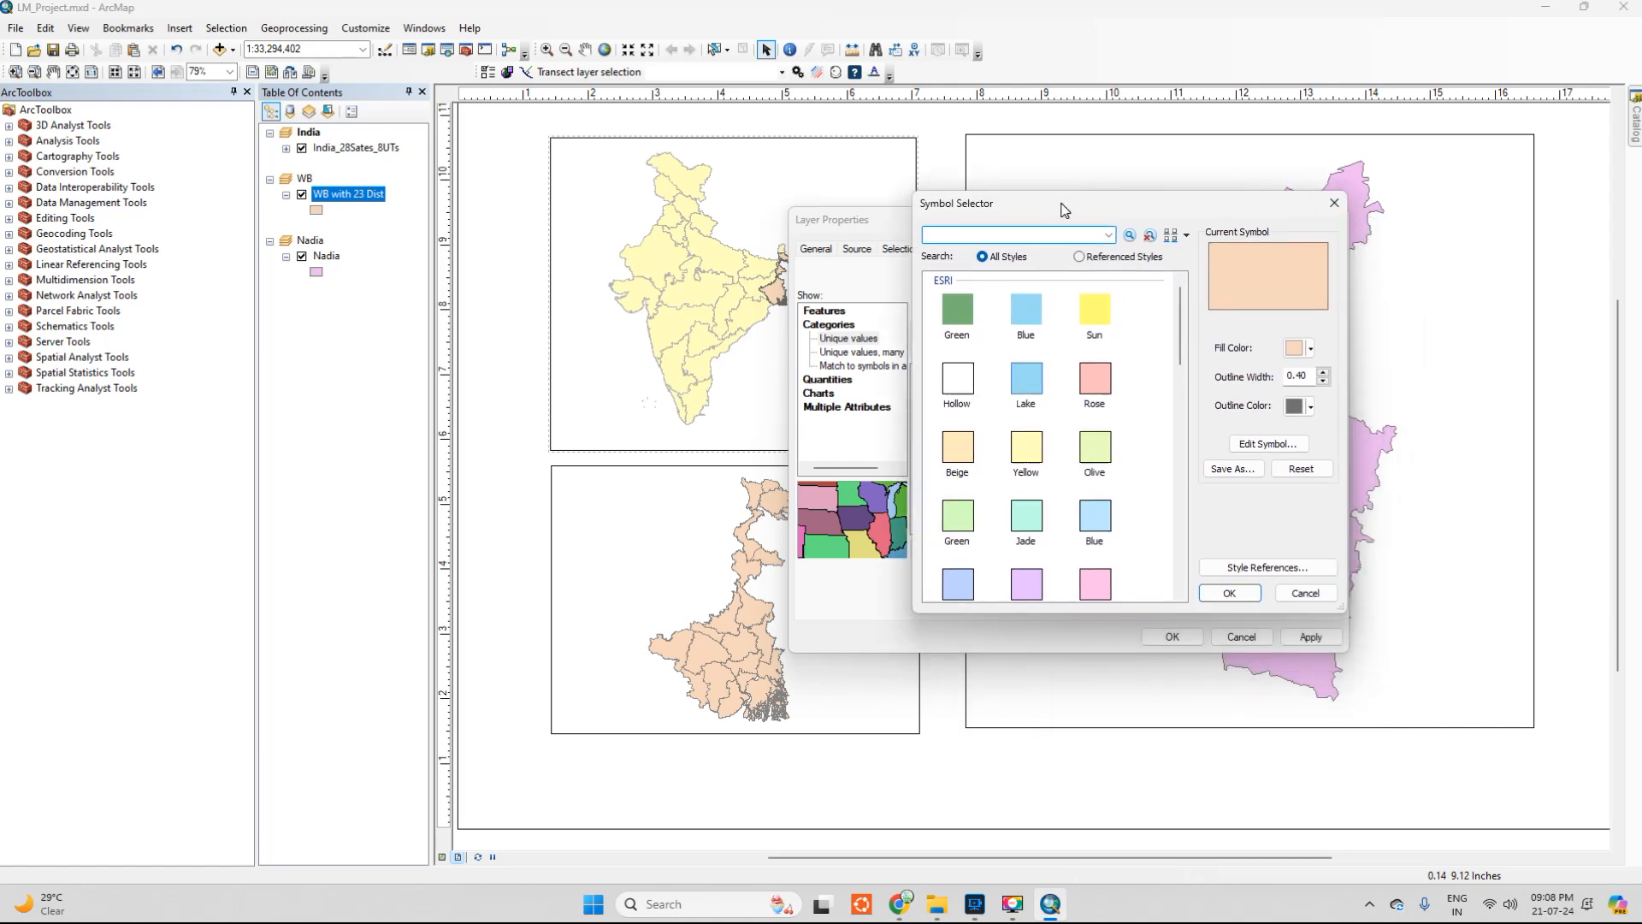
left_click(1309, 349)
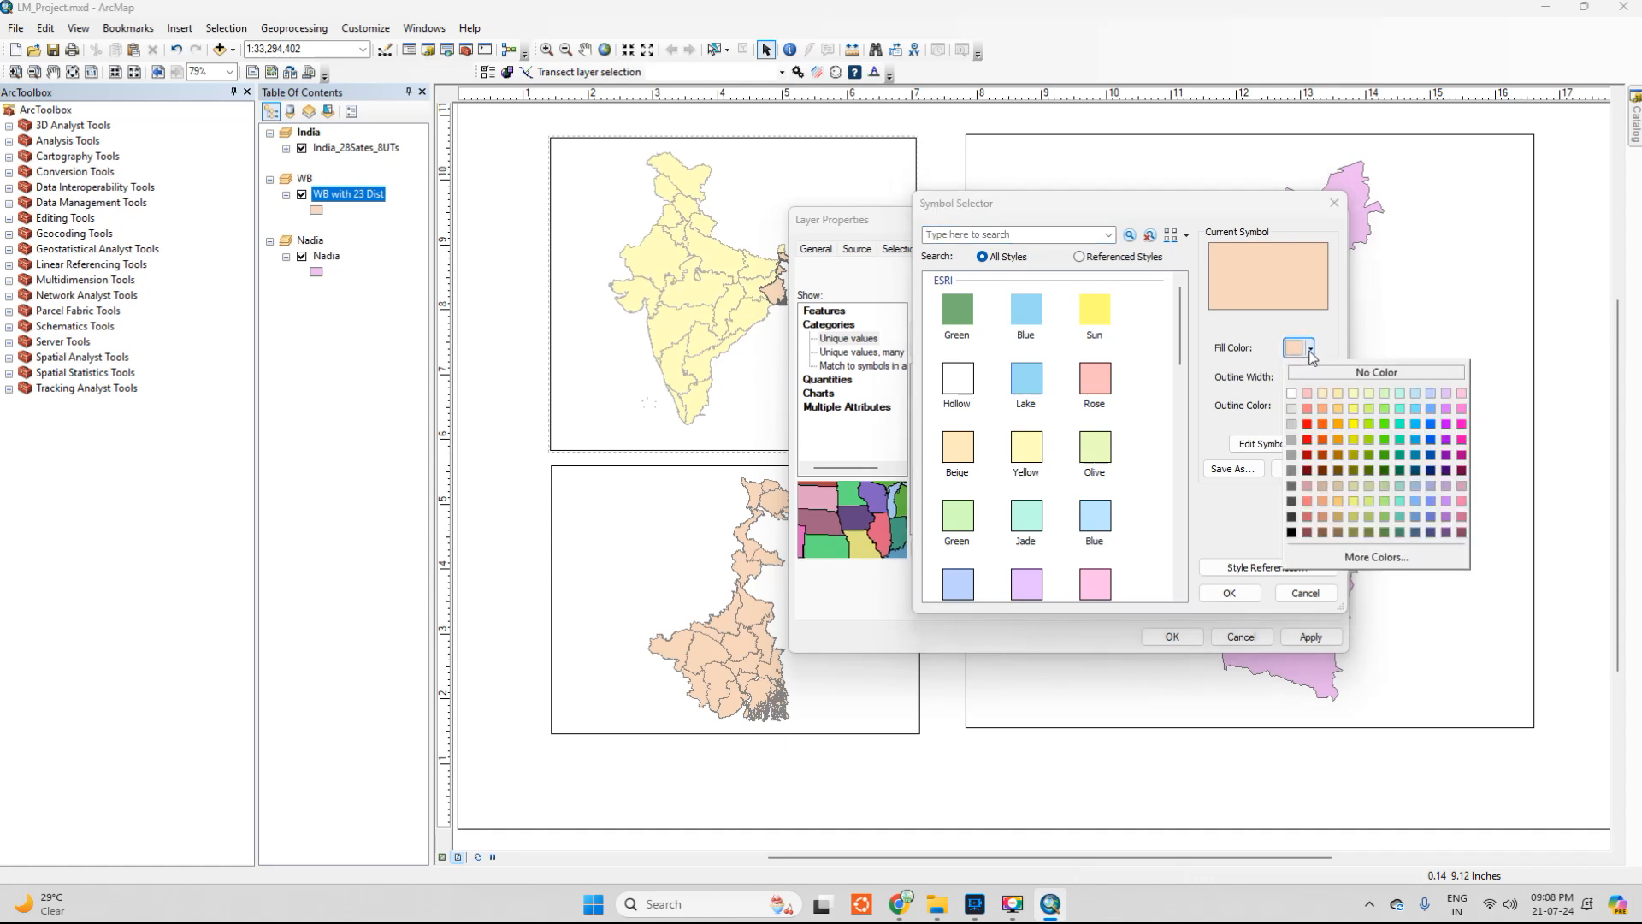
left_click(1339, 416)
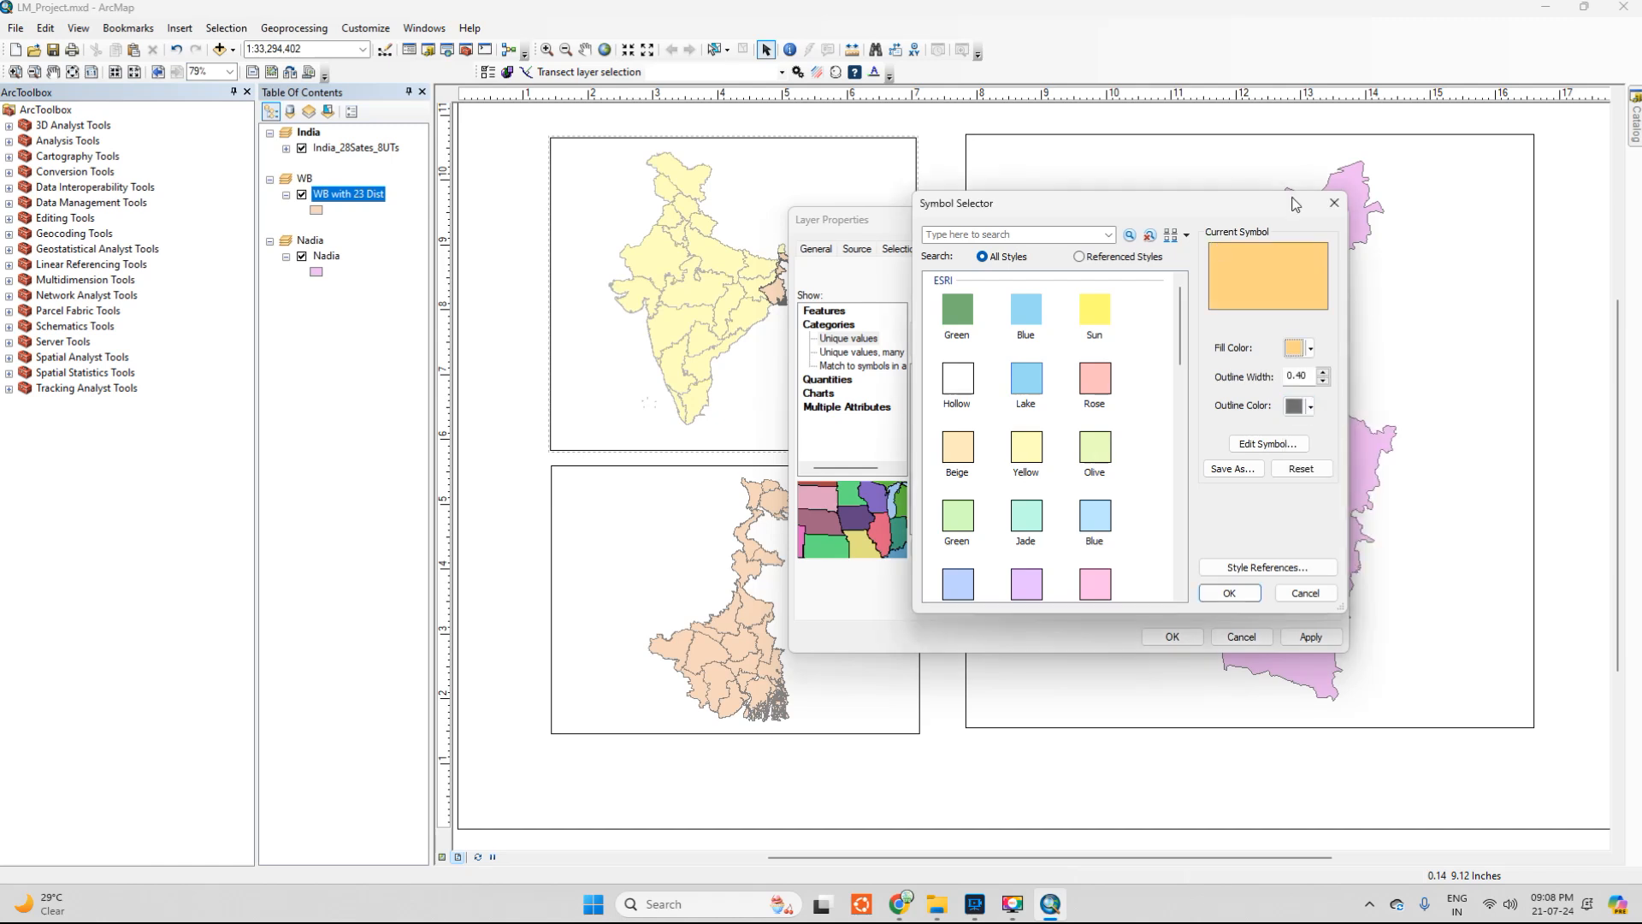
left_click(1309, 349)
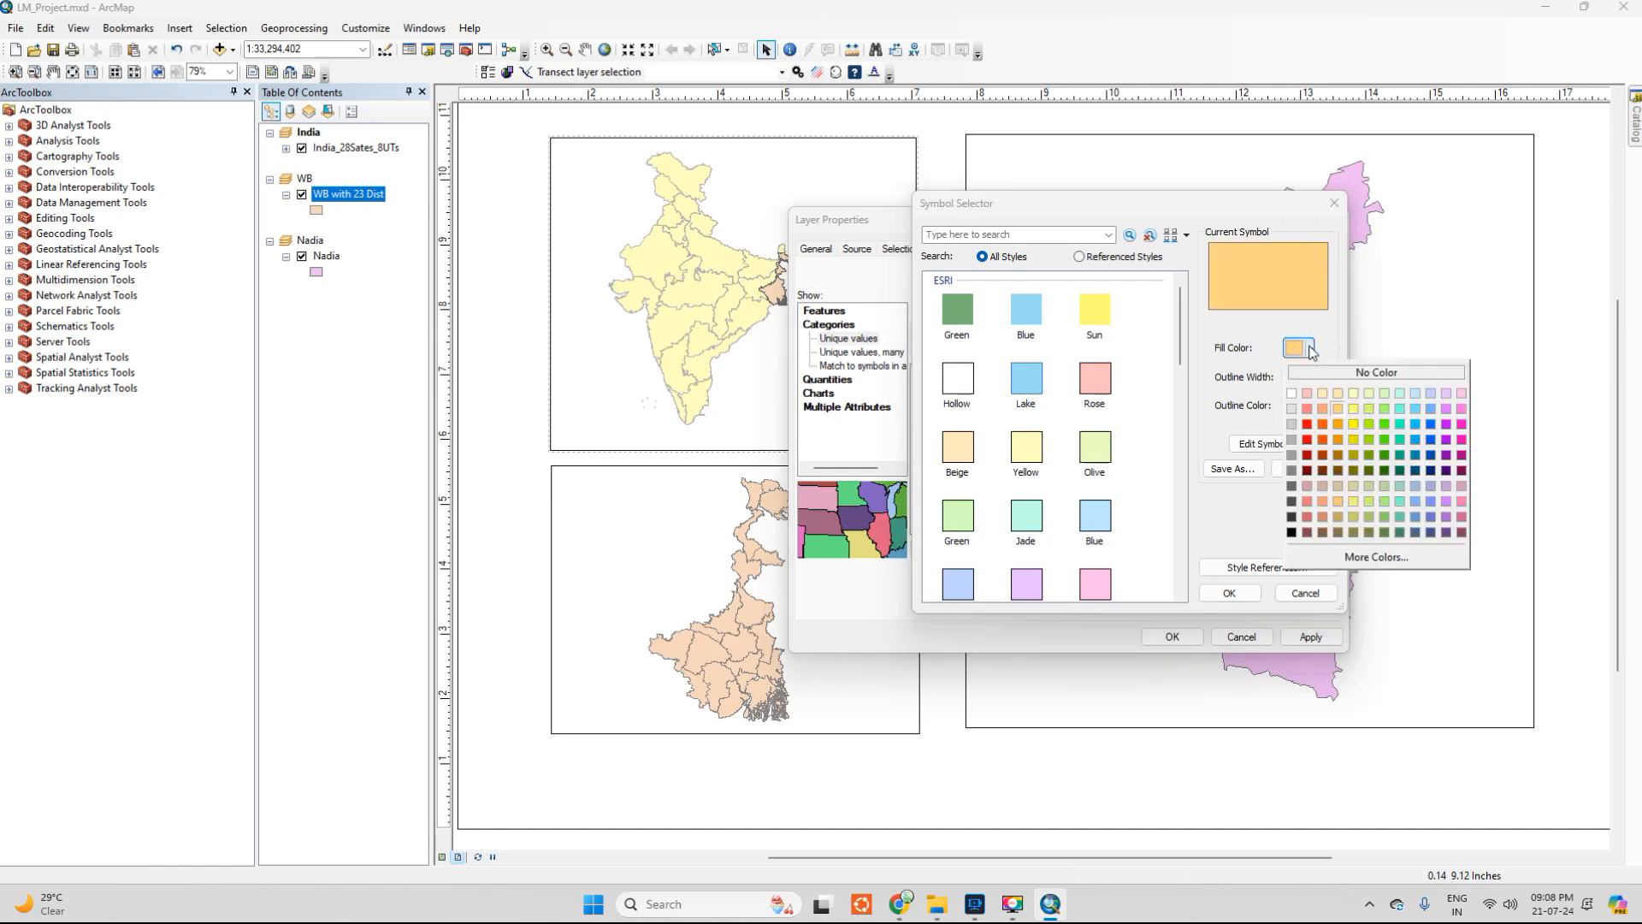
left_click(1445, 409)
left_click(1309, 349)
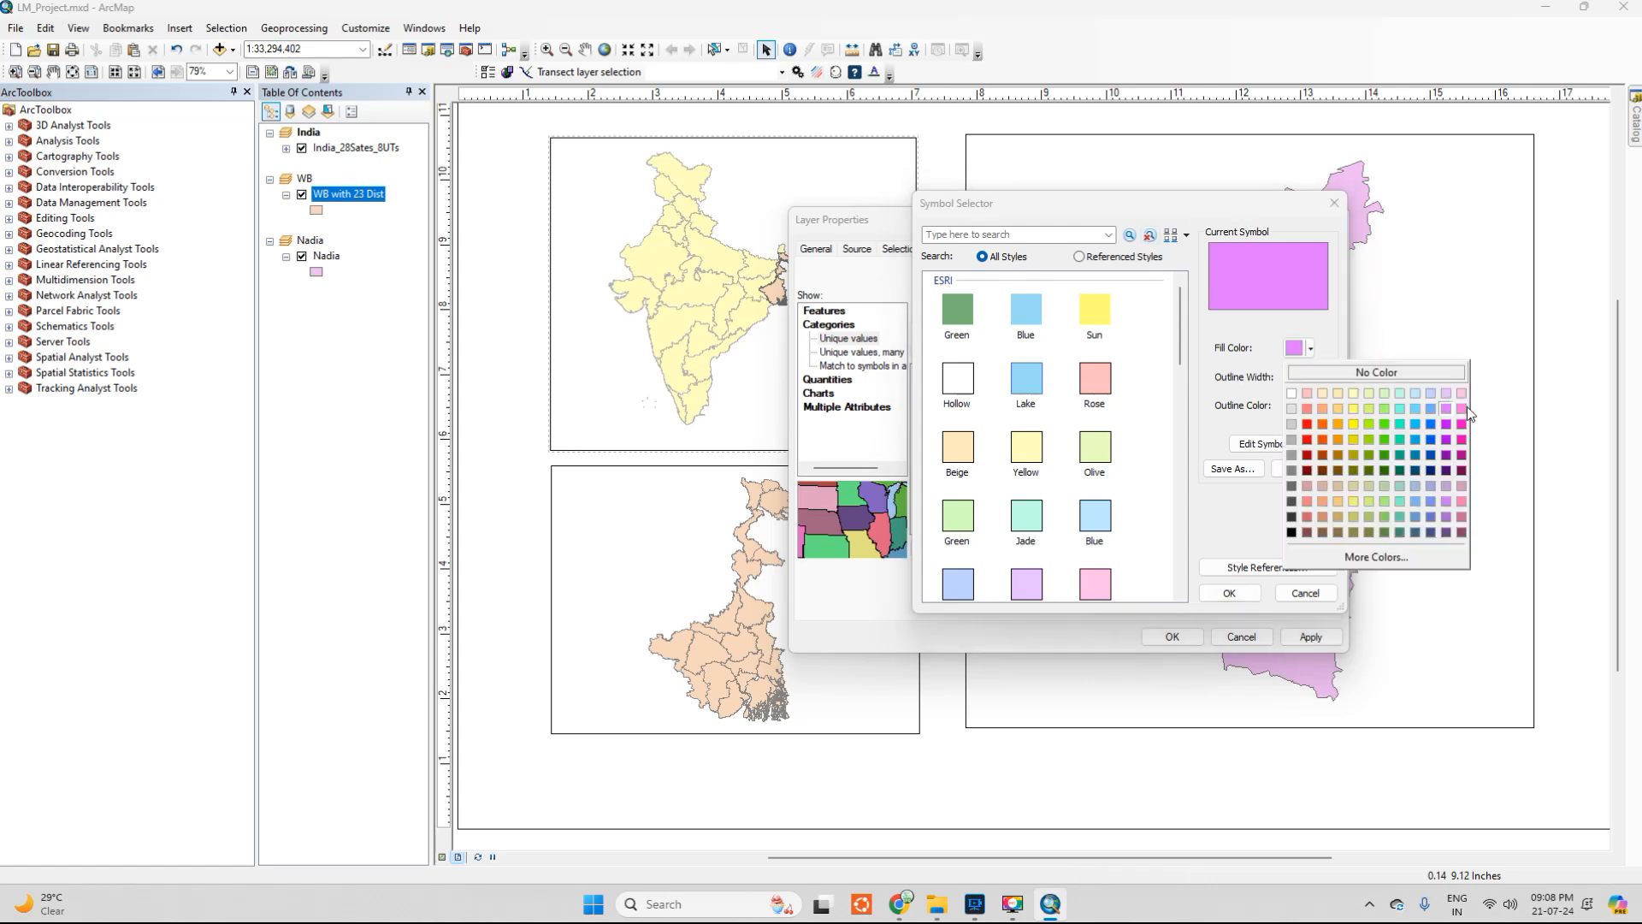
left_click(1443, 391)
Keep the pale purple fill for the Nadia category and apply the symbology to the WB with 23 Dist layer
left_click_drag(1247, 210, 1139, 210)
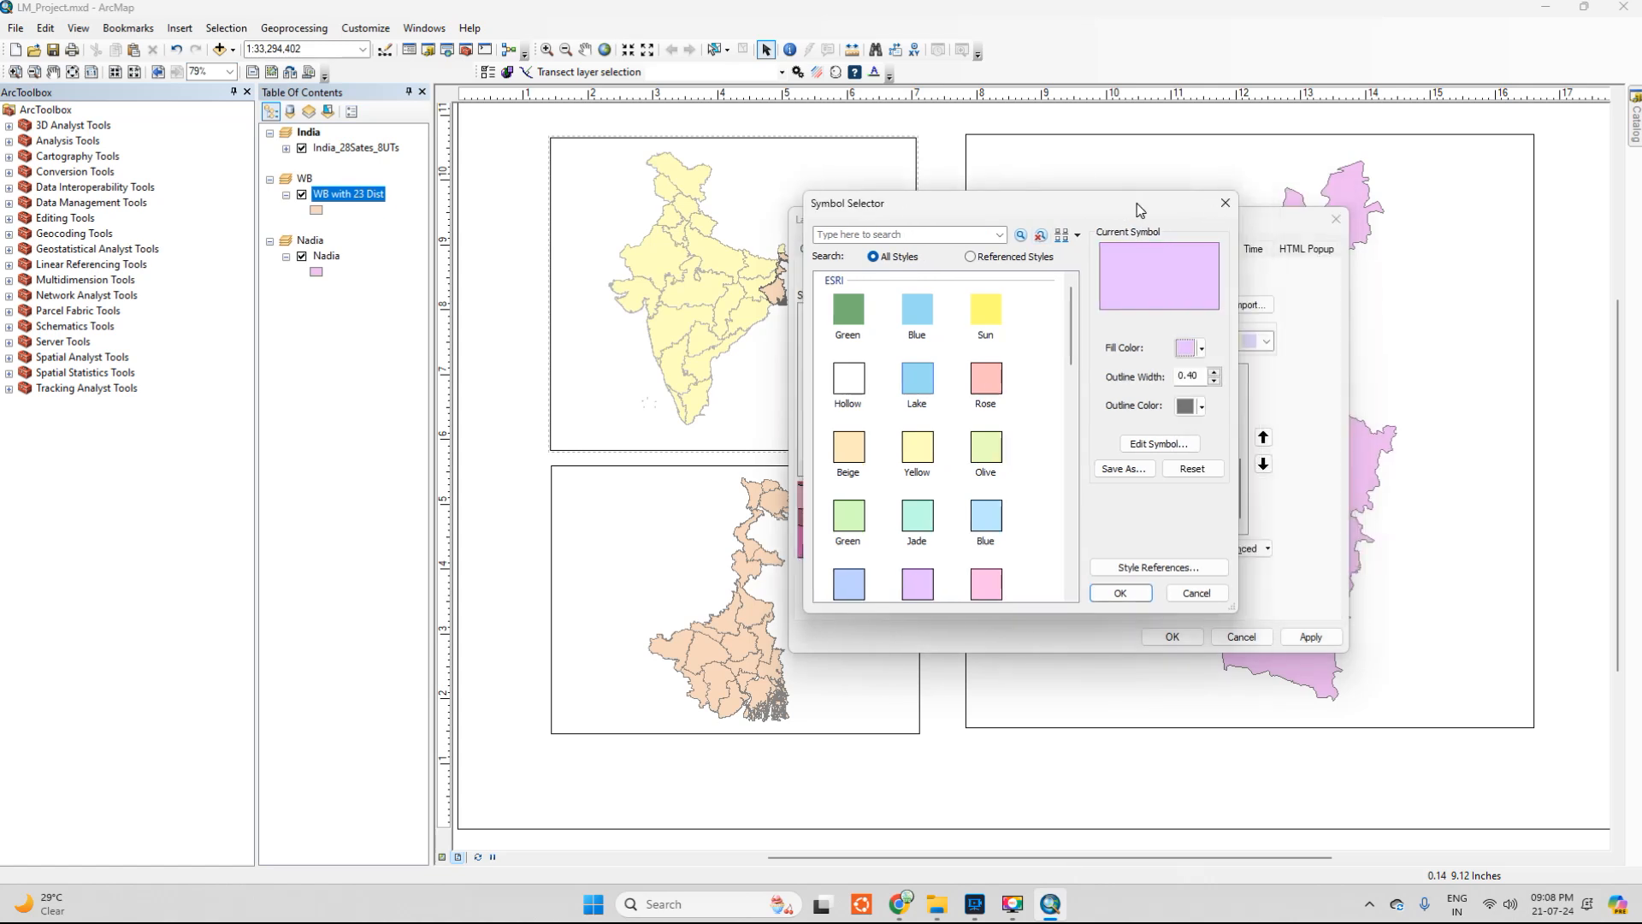
left_click(1202, 348)
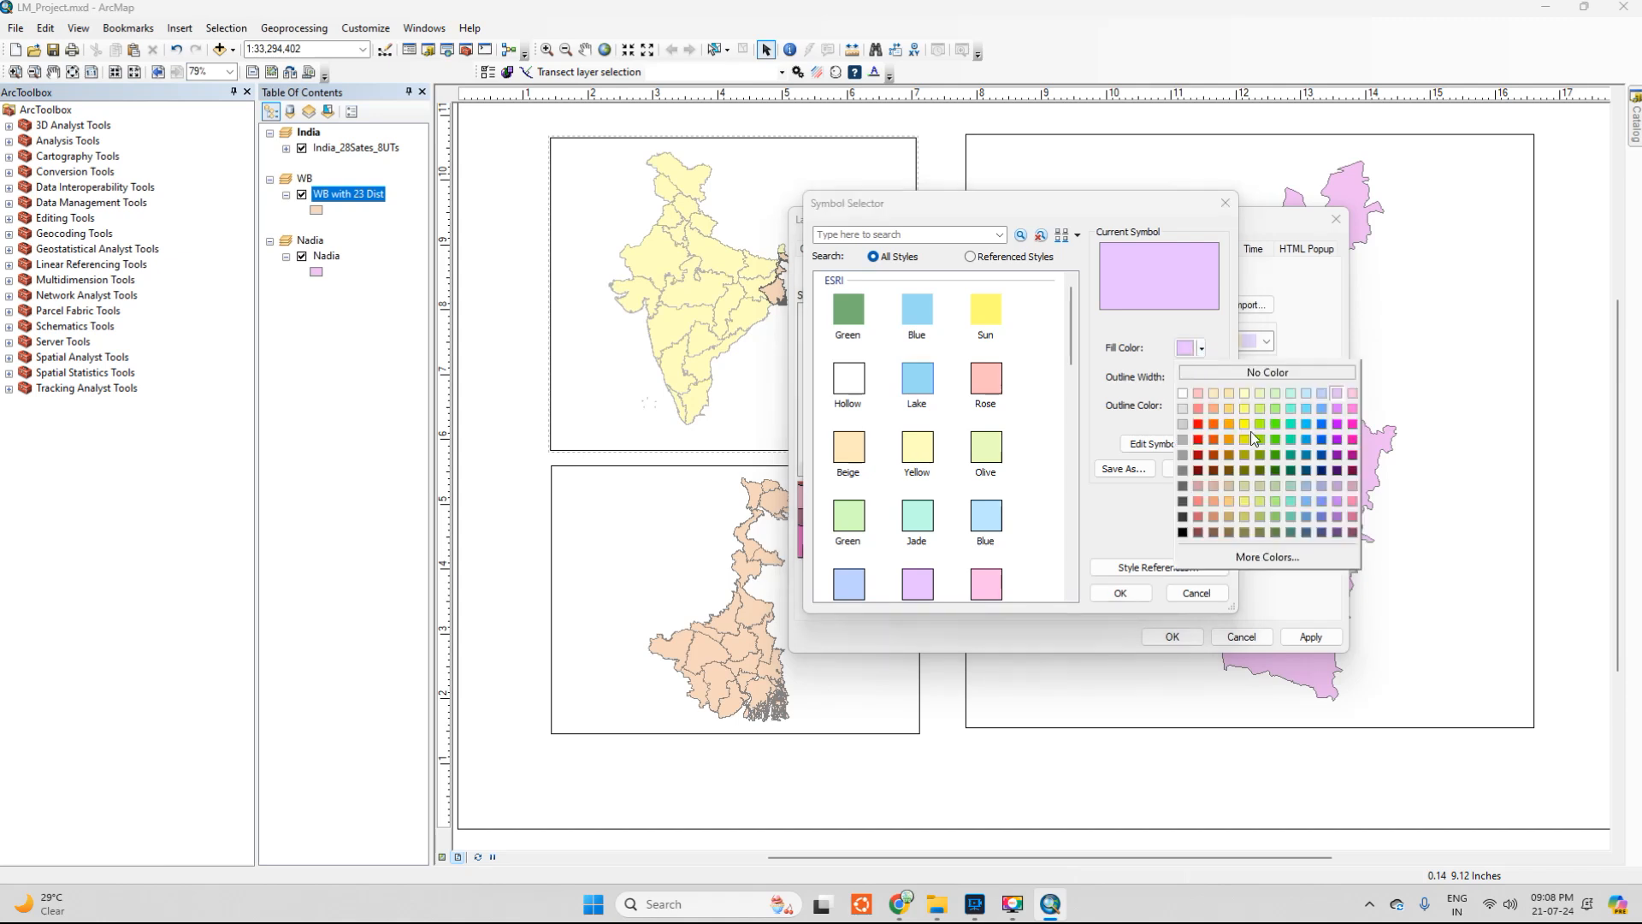
left_click(1339, 401)
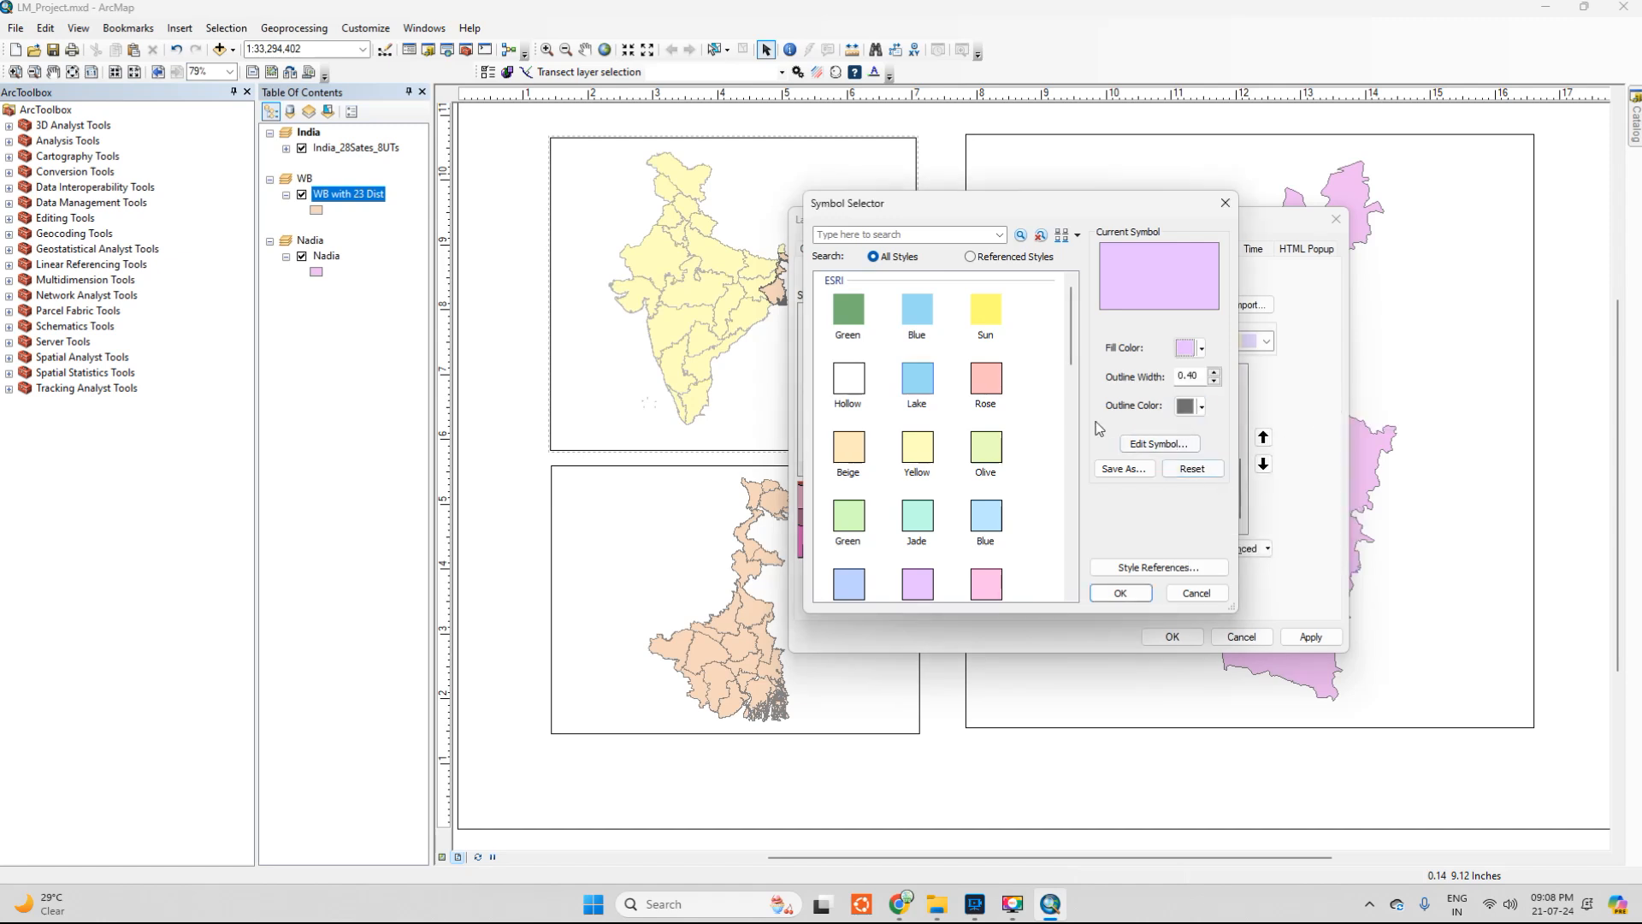
left_click(1120, 593)
left_click(1311, 638)
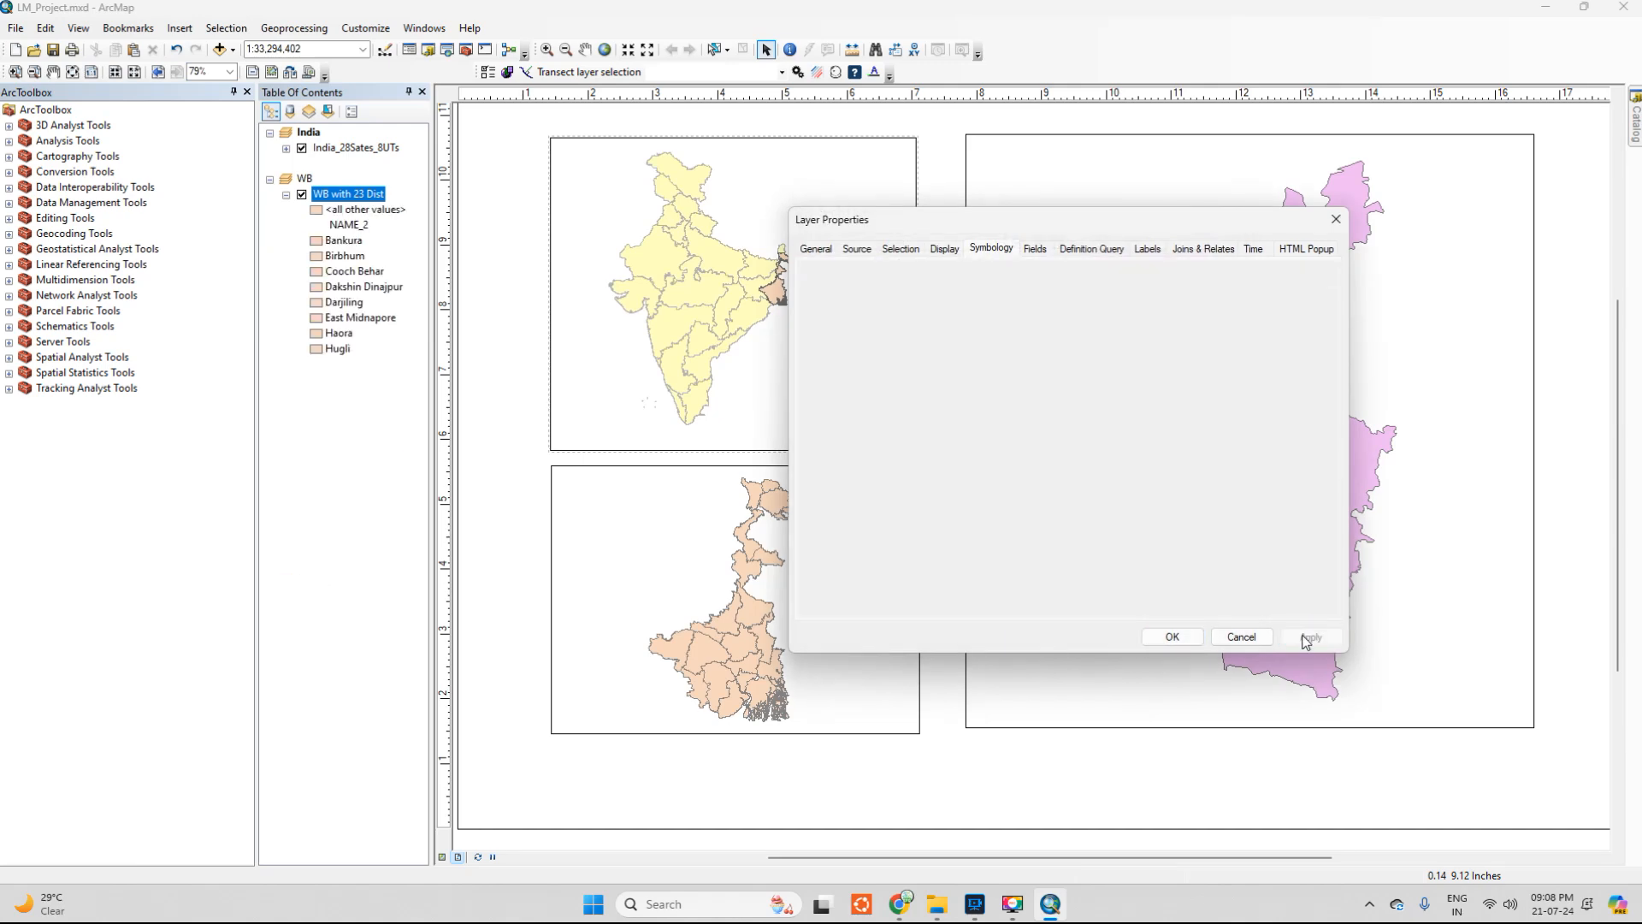
left_click(1171, 637)
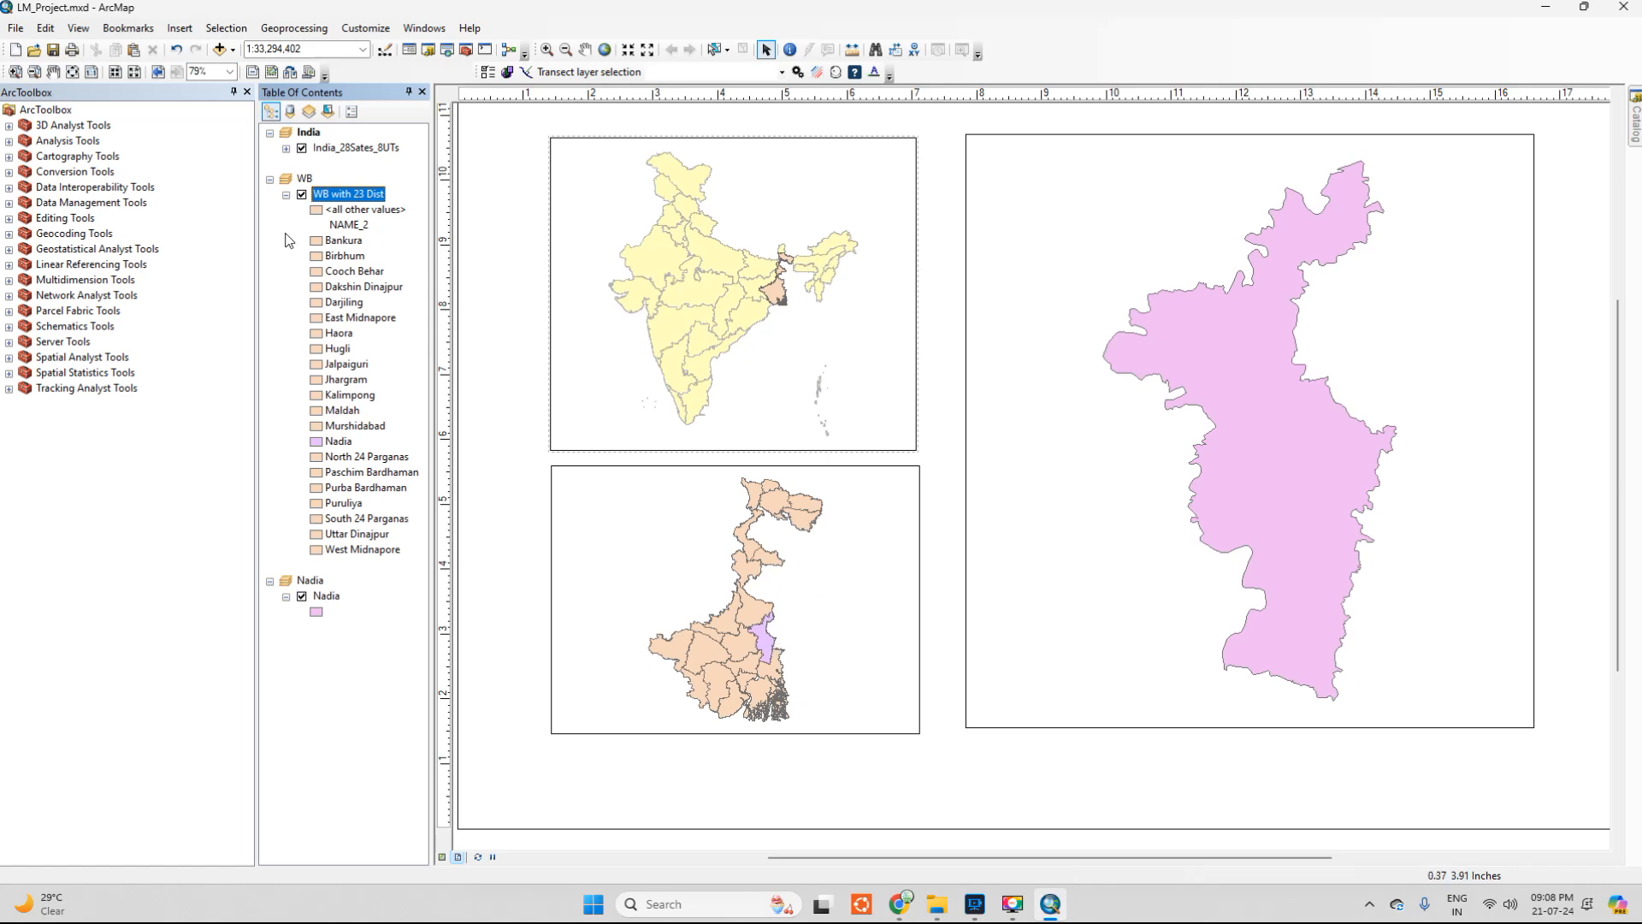
Set the outline of all category symbols in the WB with 23 Dist layer to a lighter gray and apply it
double_click(339, 197)
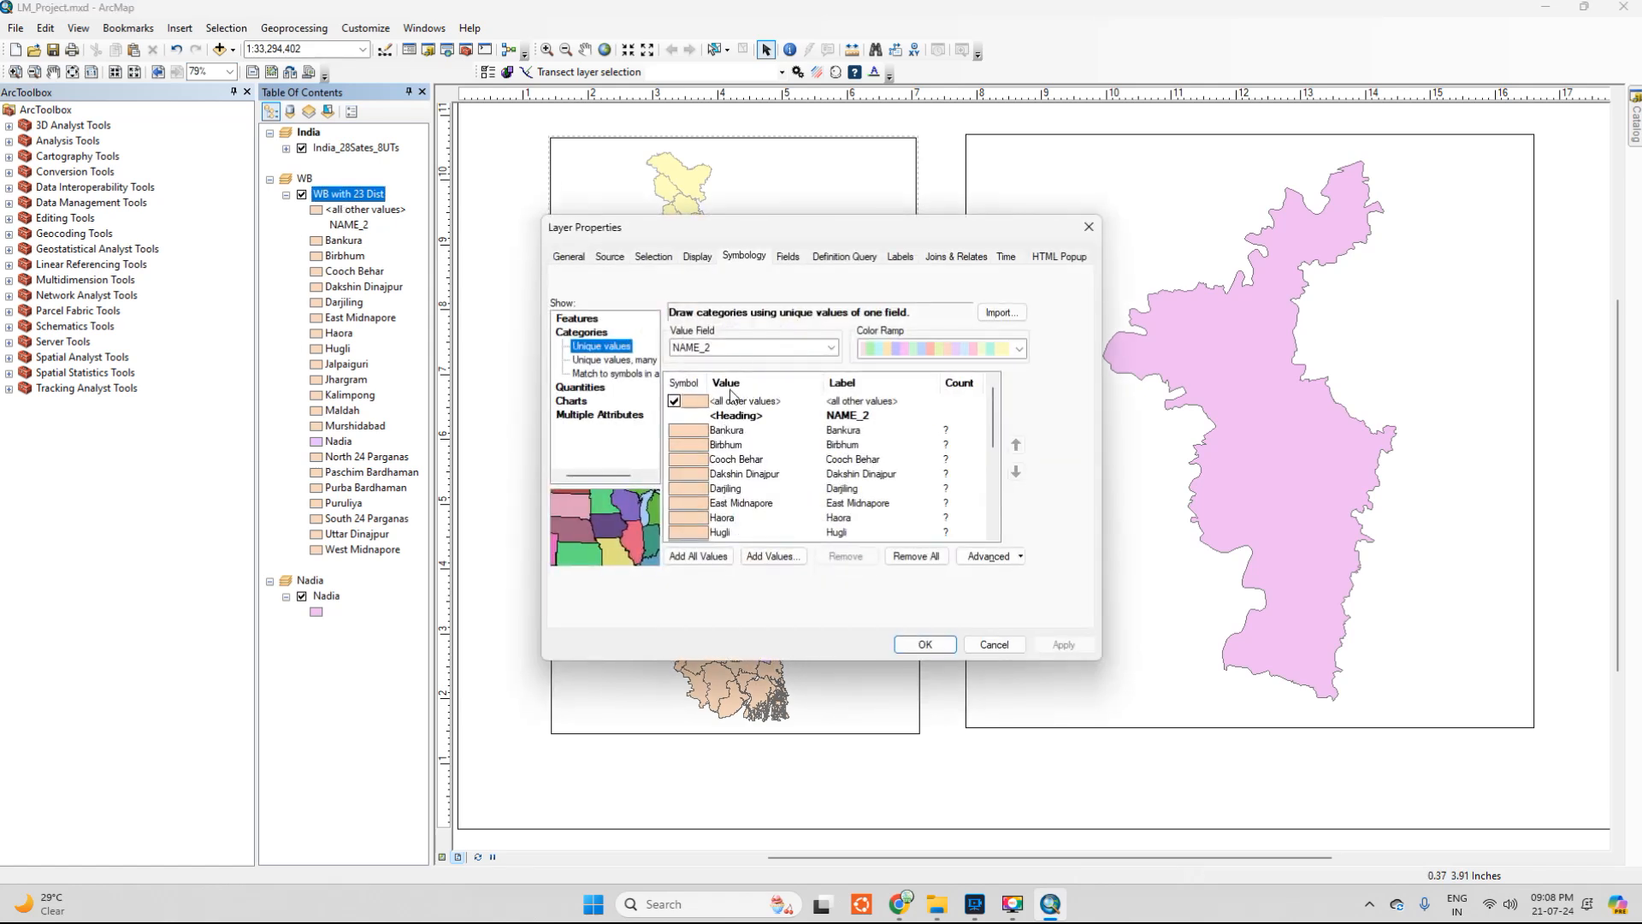
left_click_drag(773, 229, 988, 232)
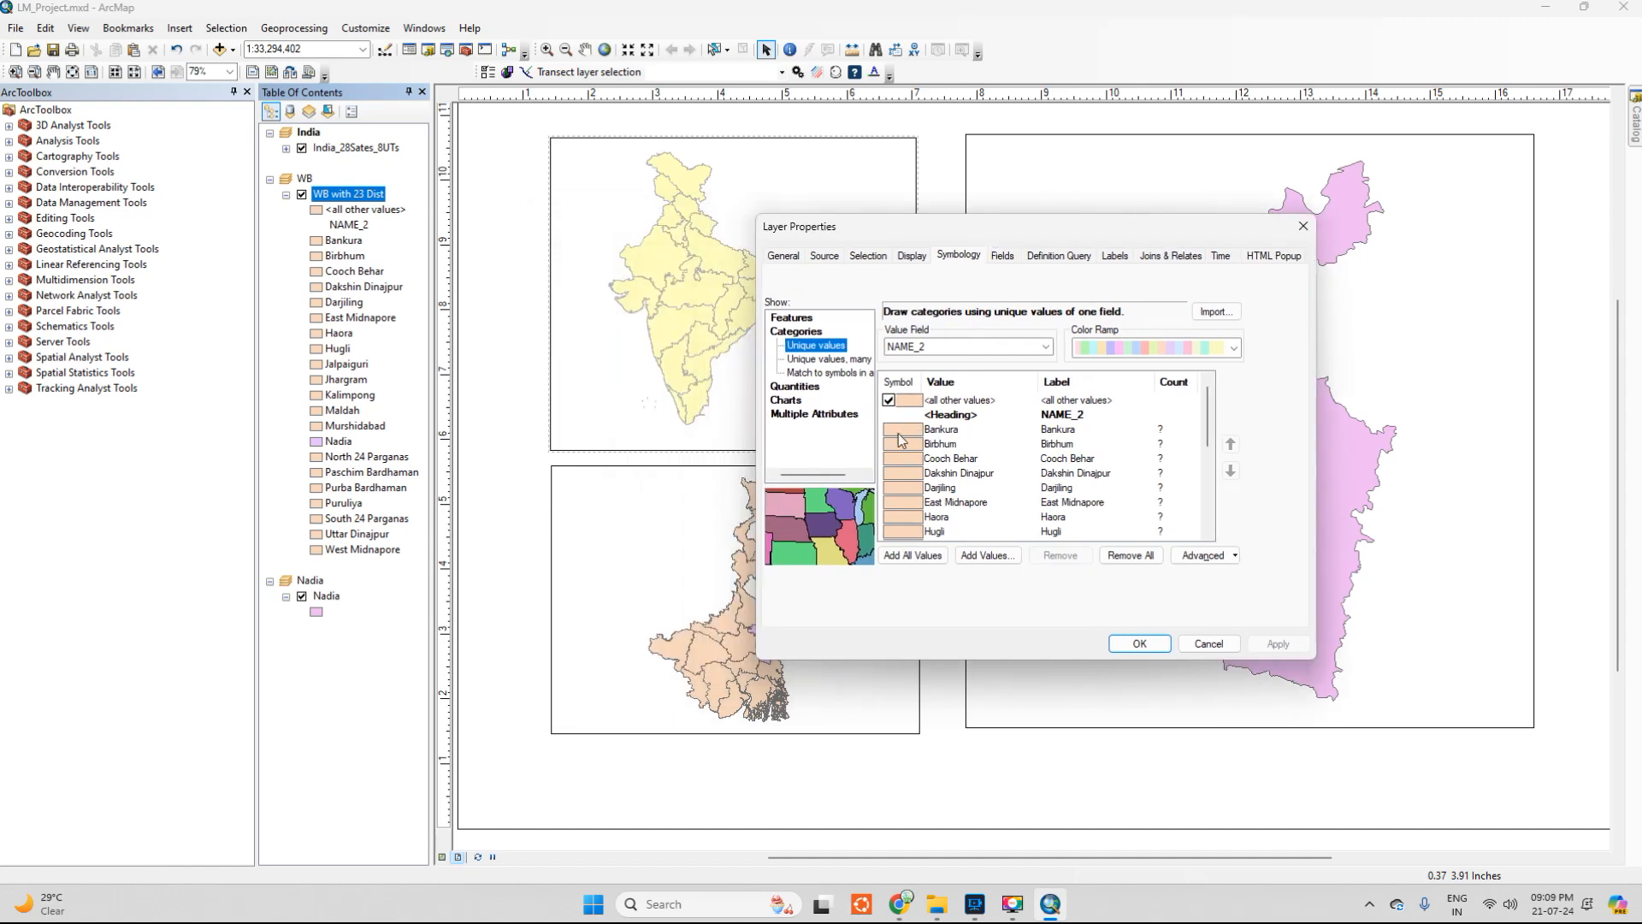
right_click(911, 382)
left_click(969, 440)
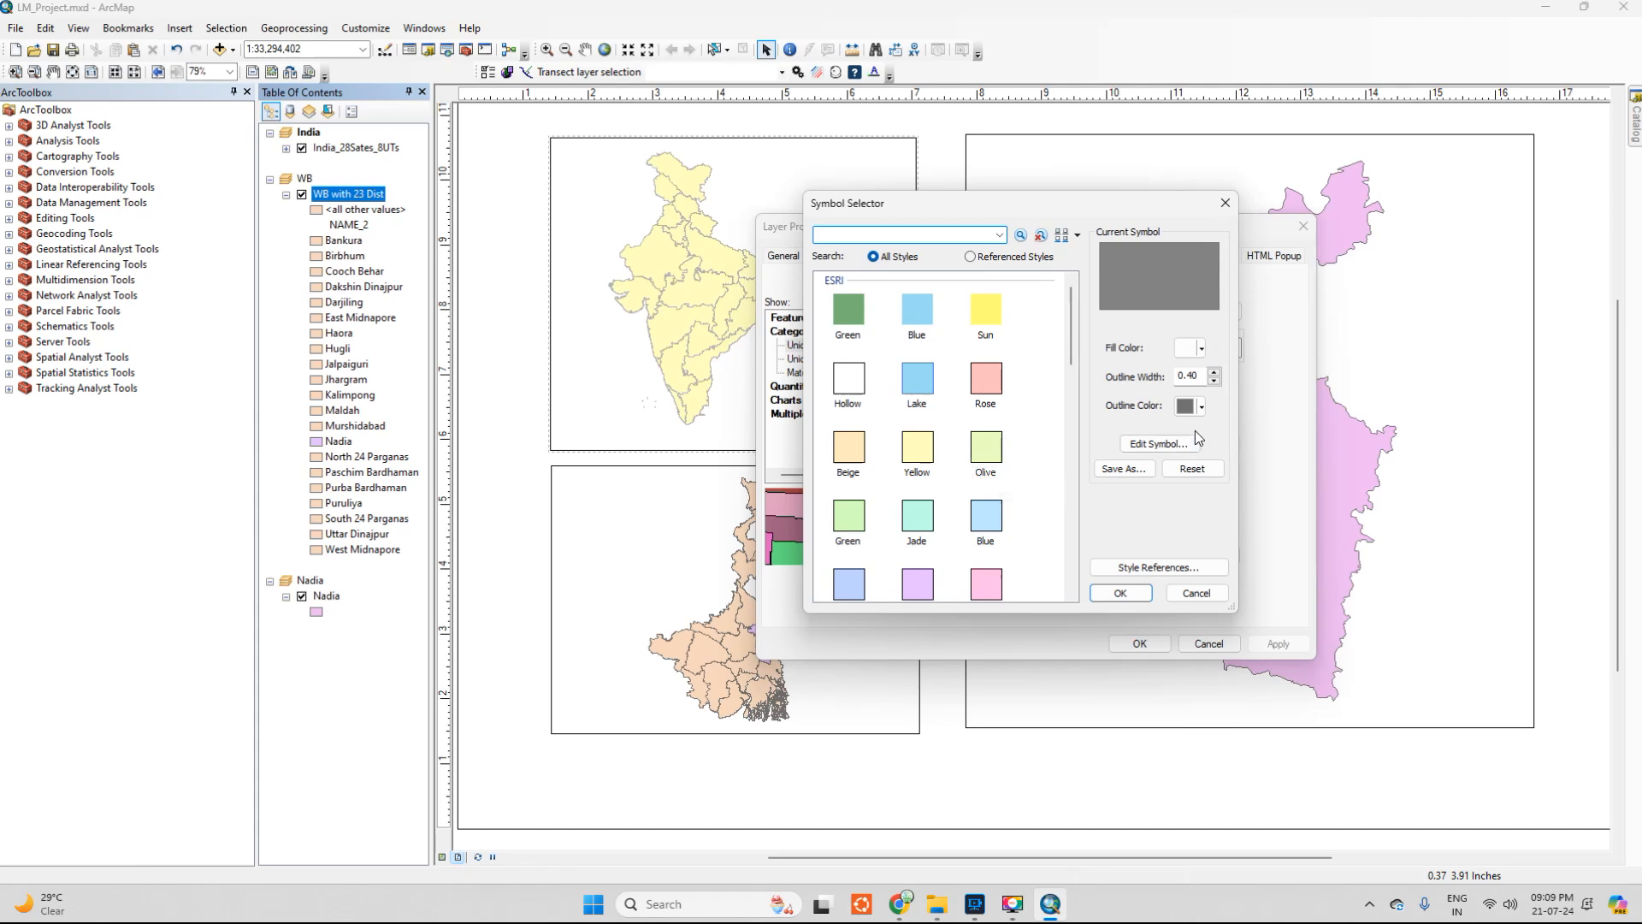
left_click(1201, 408)
left_click(1182, 505)
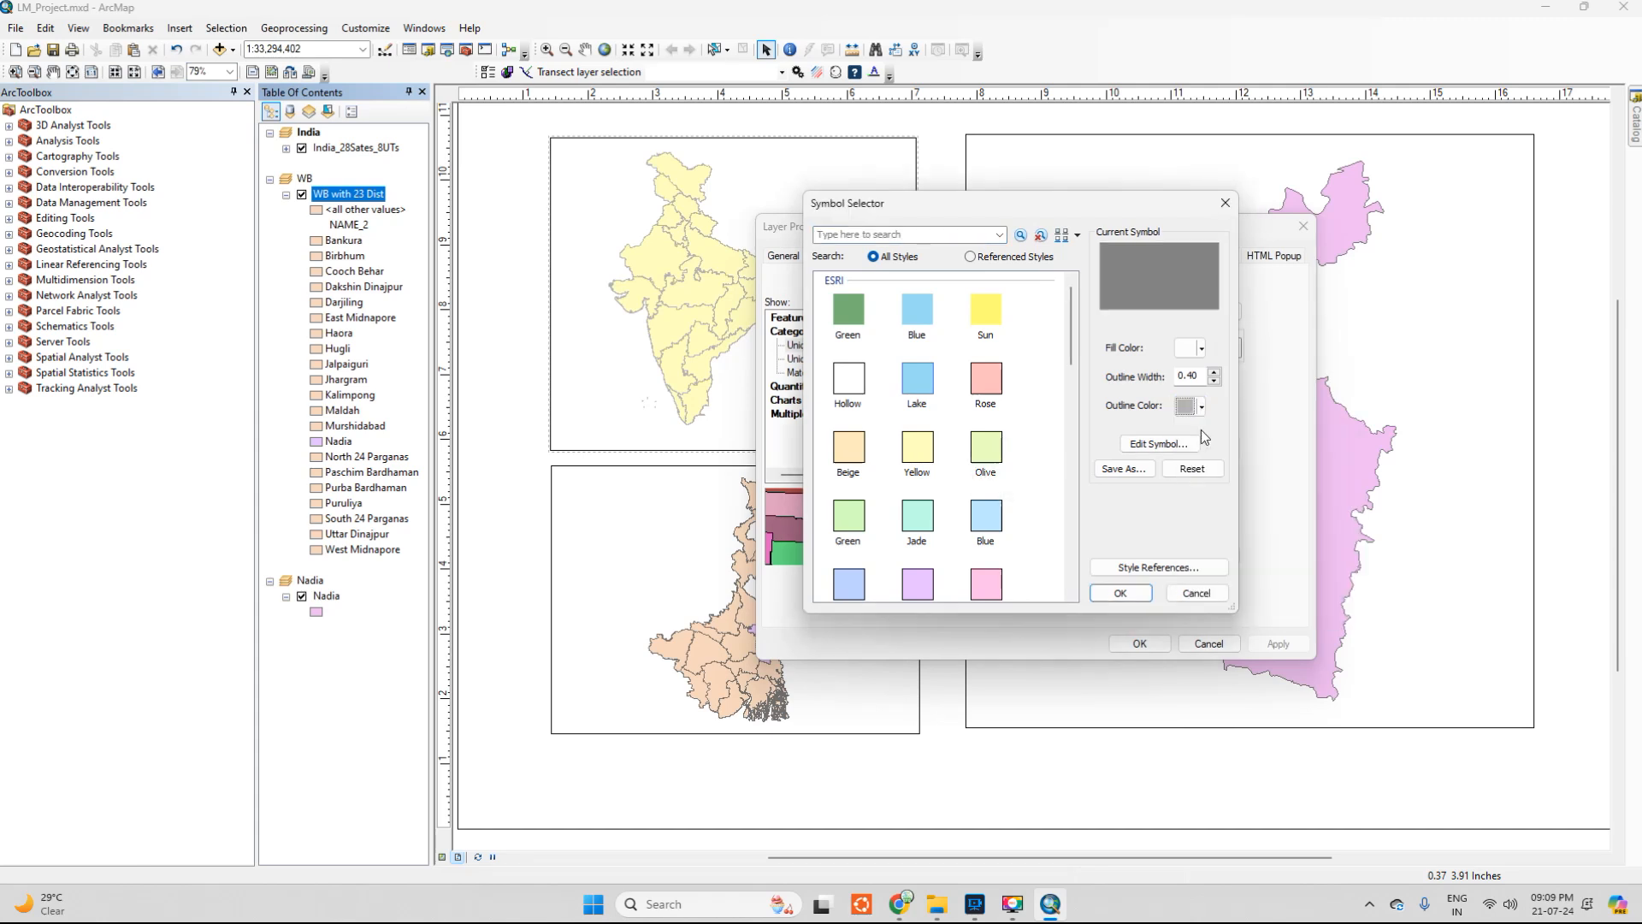
left_click(1201, 408)
left_click(1177, 514)
left_click(1136, 592)
left_click(1276, 645)
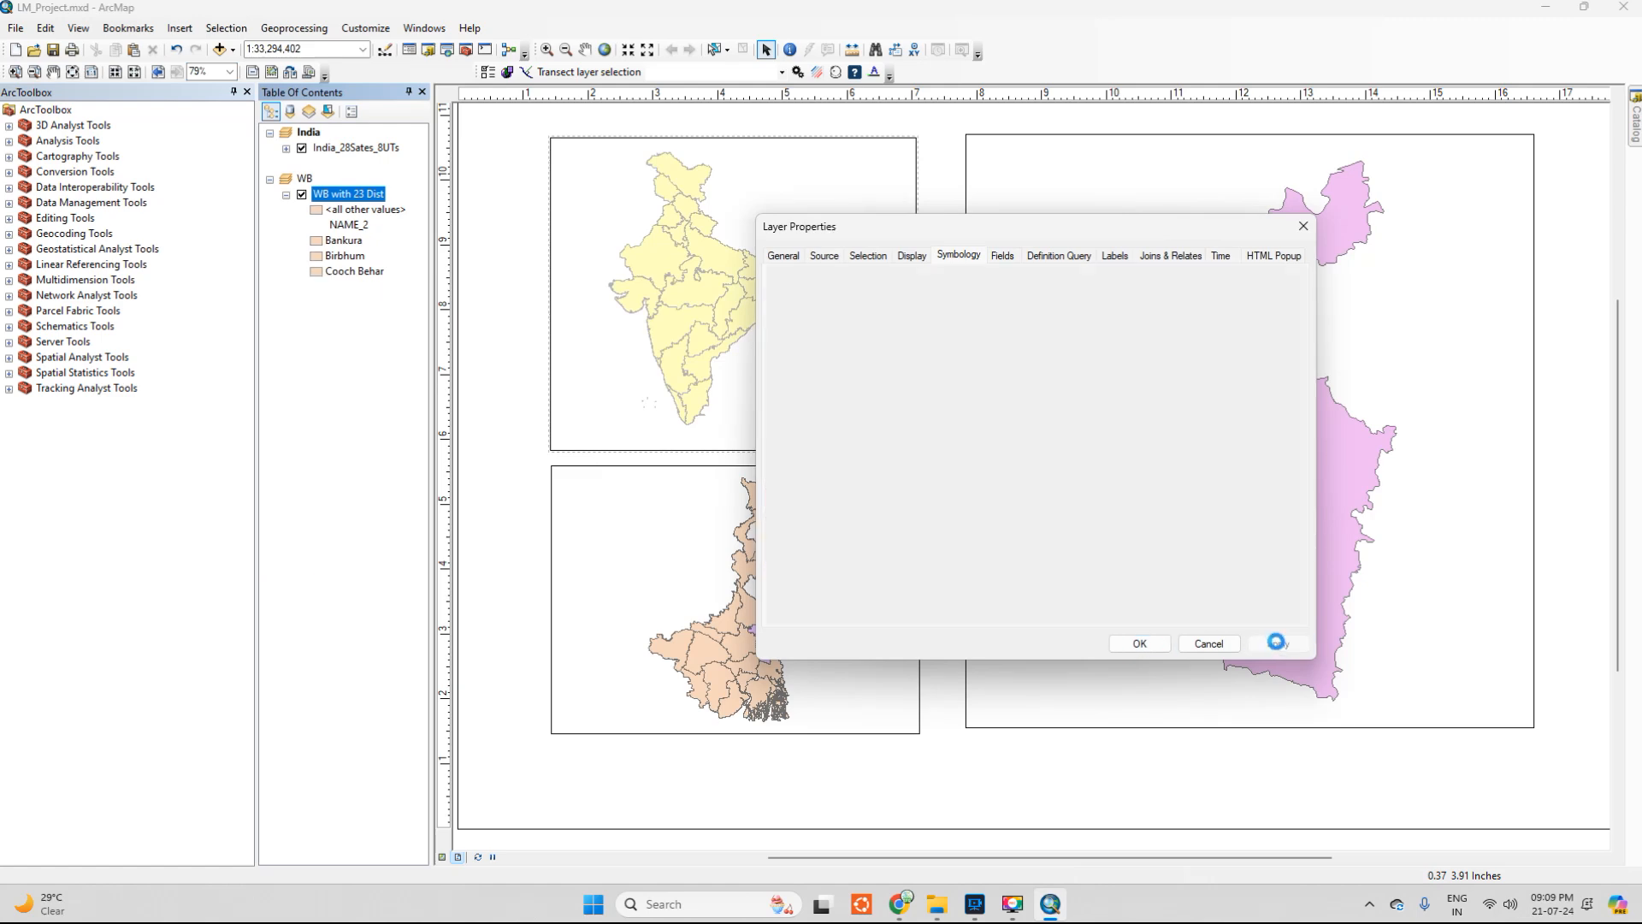
Check the Nadia category symbol and accept the WB with 23 Dist layer's properties
scroll(917, 479, "down", 4)
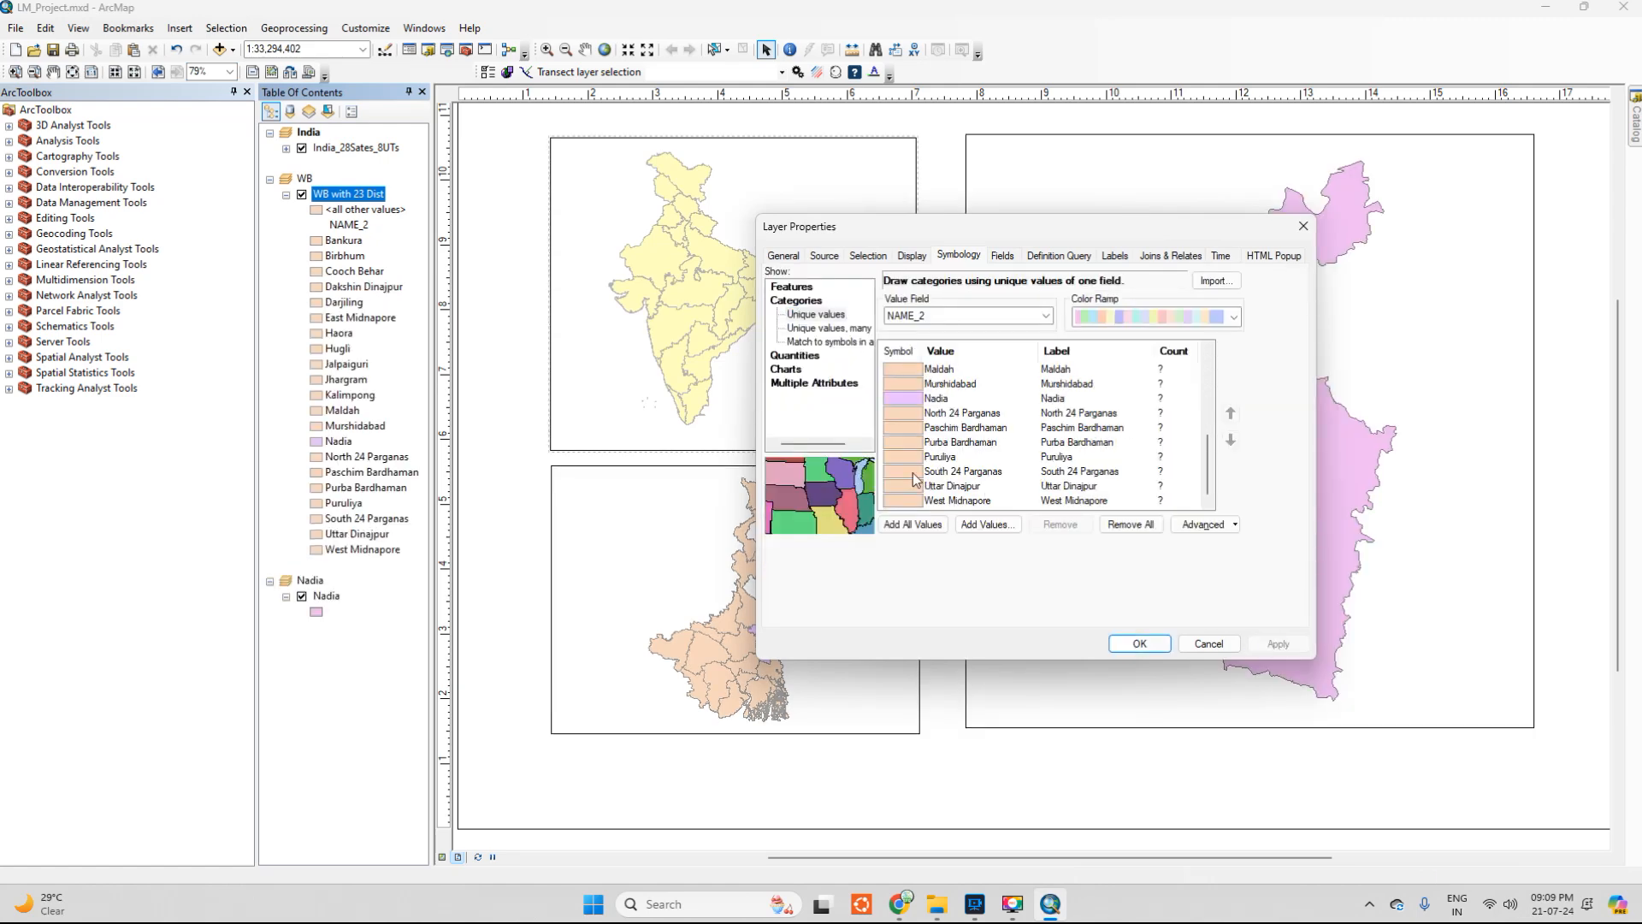
double_click(905, 397)
left_click(1151, 634)
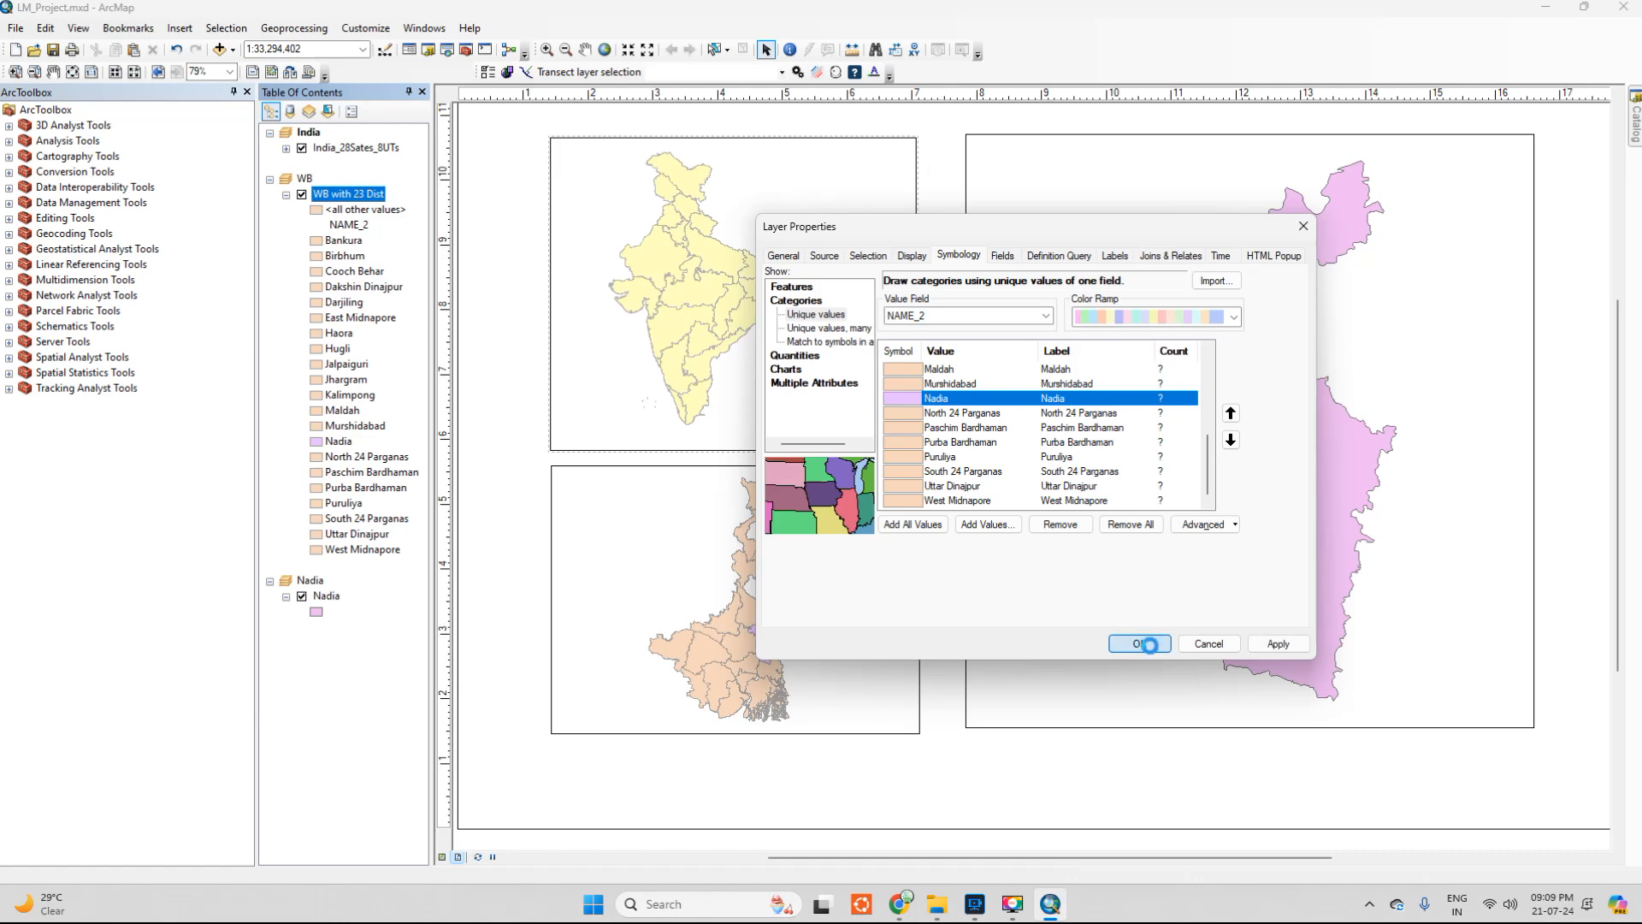
left_click(1139, 643)
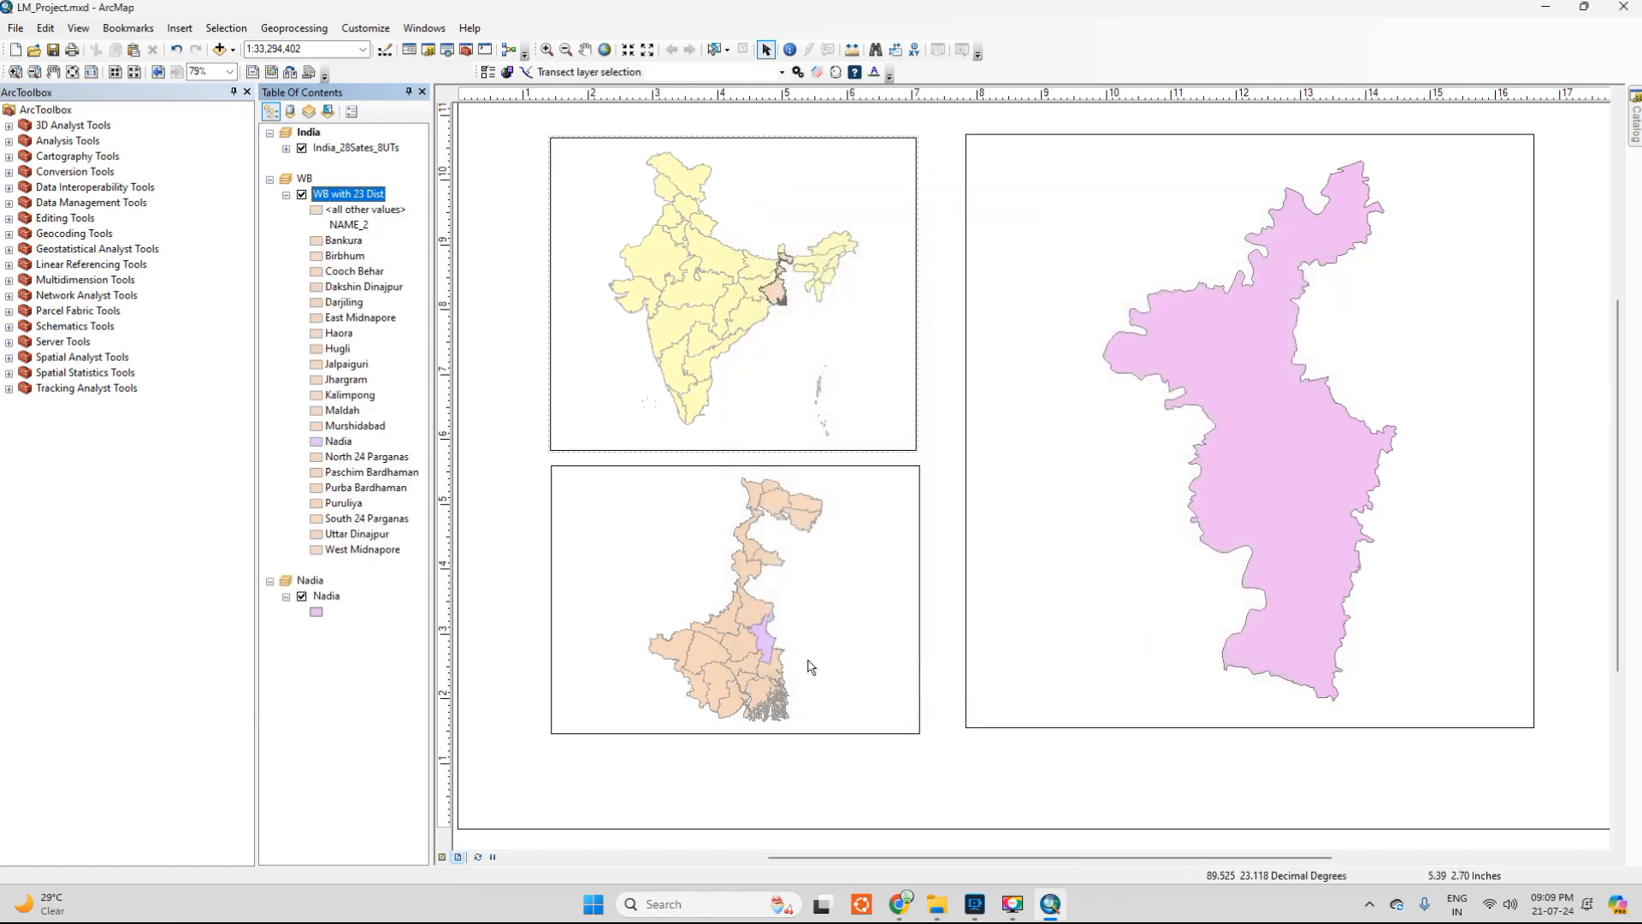
Give the Nadia category symbol in the WB with 23 Dist layer a darker gray outline
double_click(316, 445)
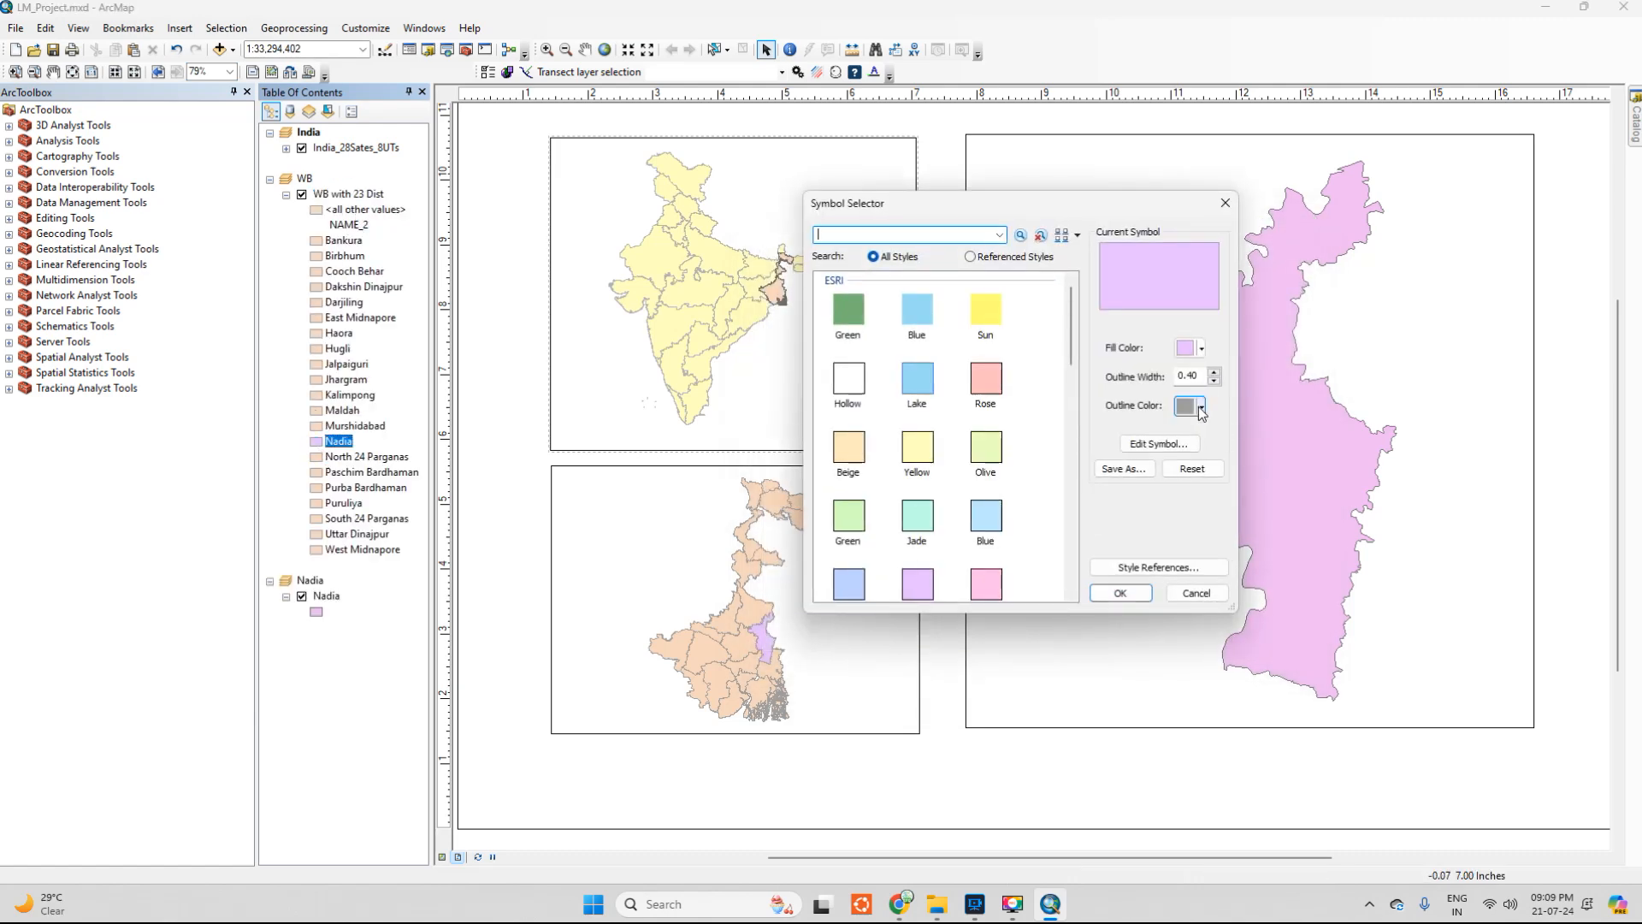
left_click(1196, 406)
left_click(1184, 545)
left_click(1120, 592)
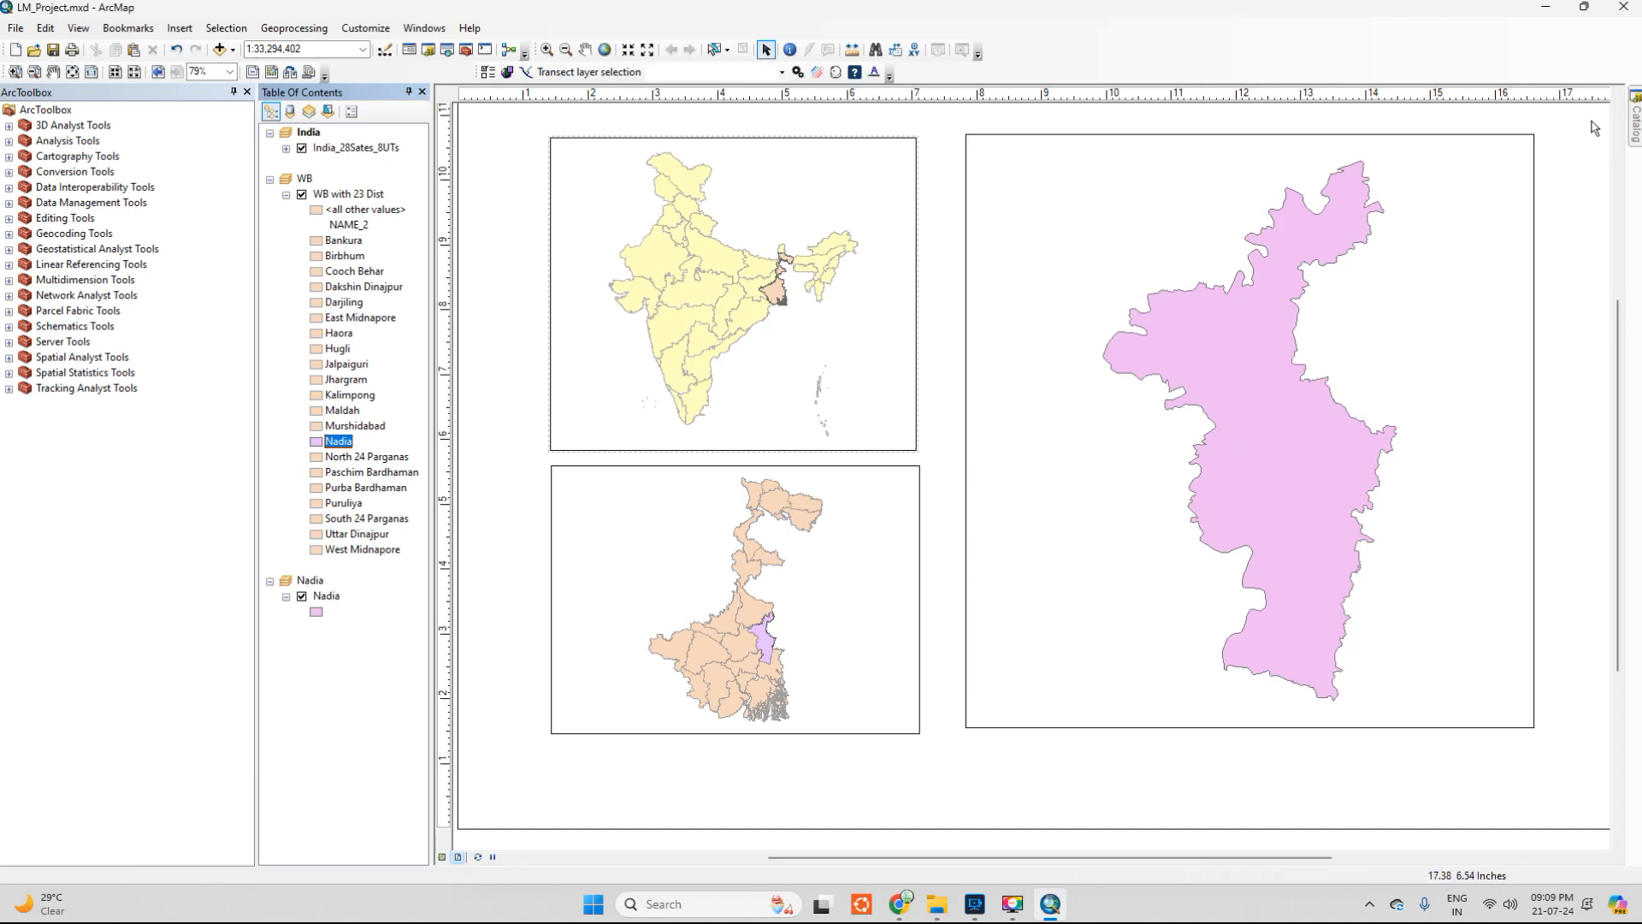
Change the fill of the Nadia layer's single symbol to the pale purple used for the Nadia category
double_click(326, 595)
left_click_drag(828, 221, 1017, 243)
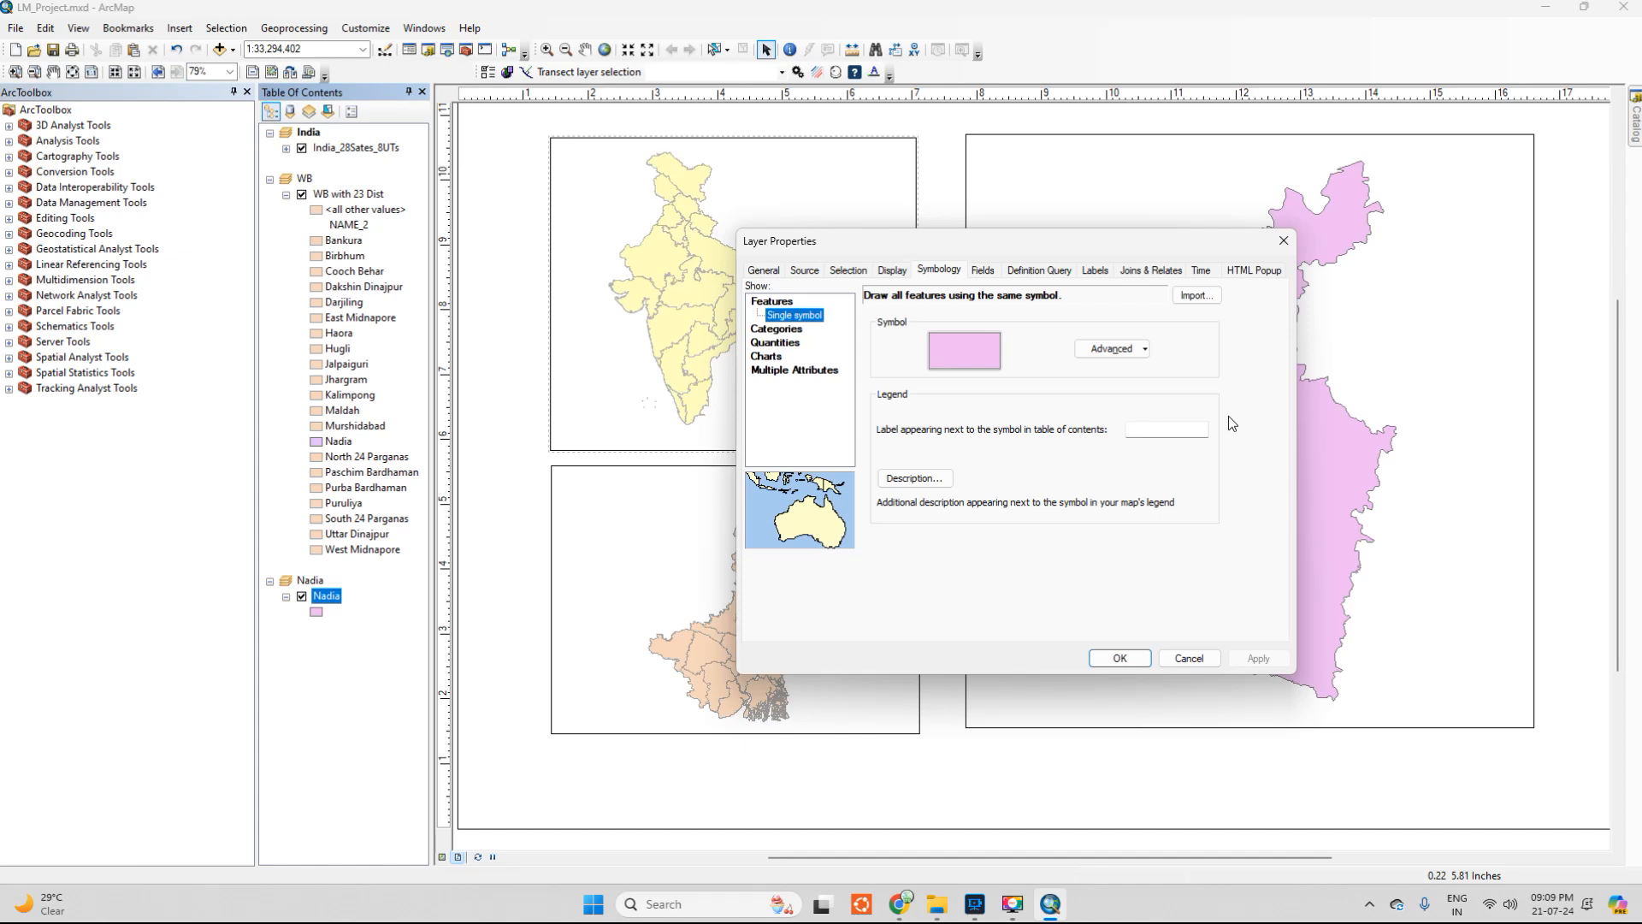
left_click(771, 330)
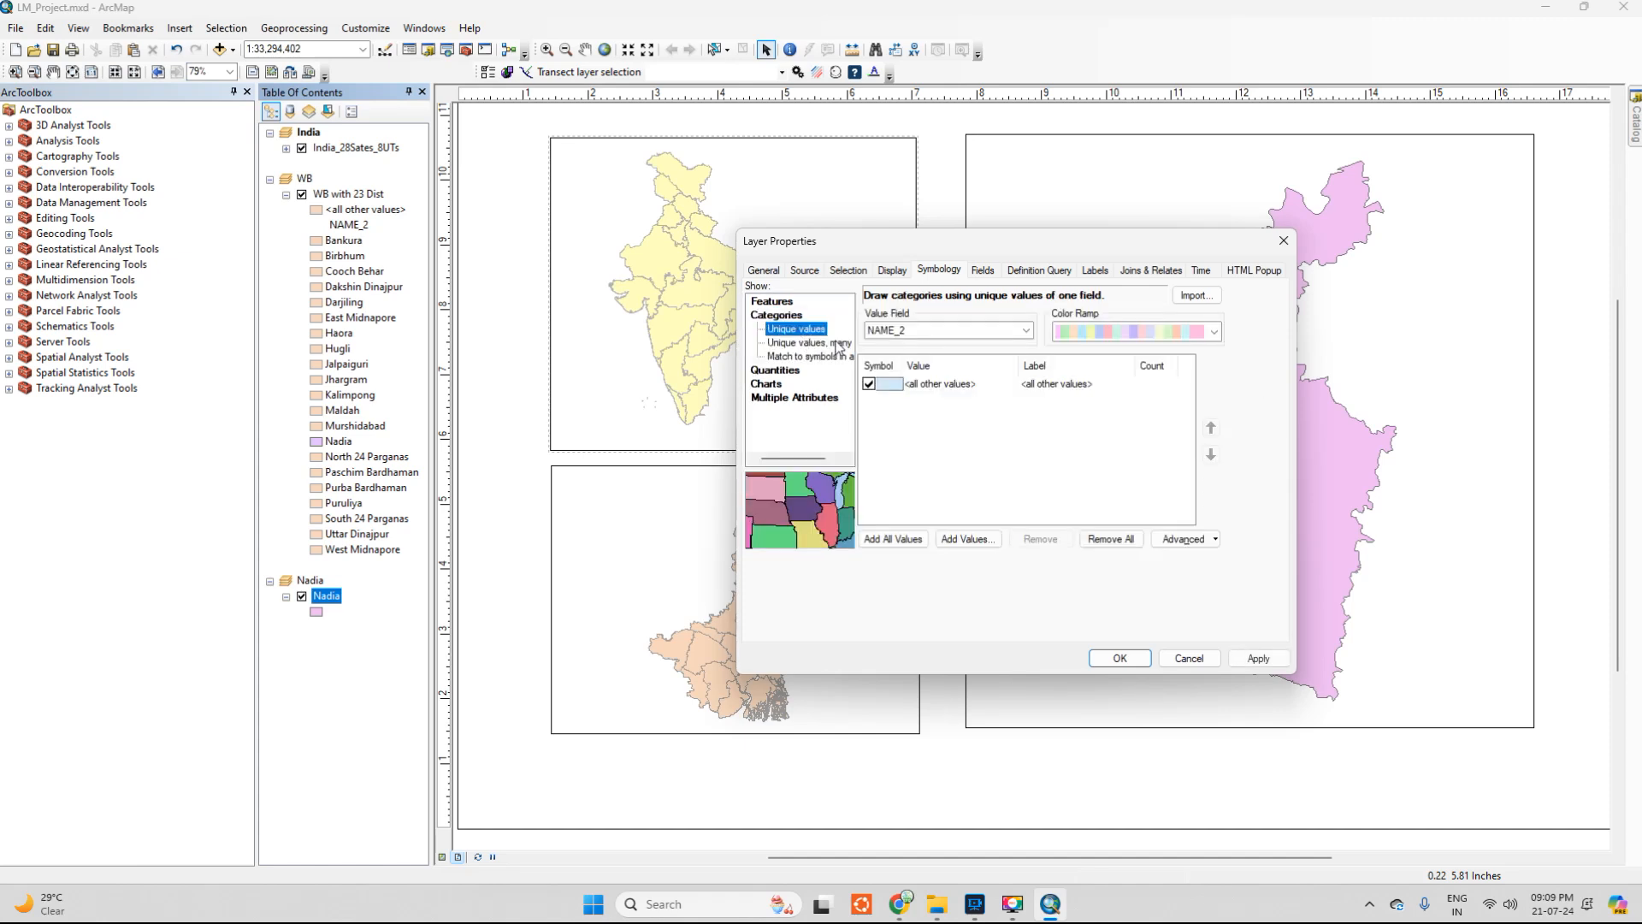
left_click(772, 302)
left_click(968, 349)
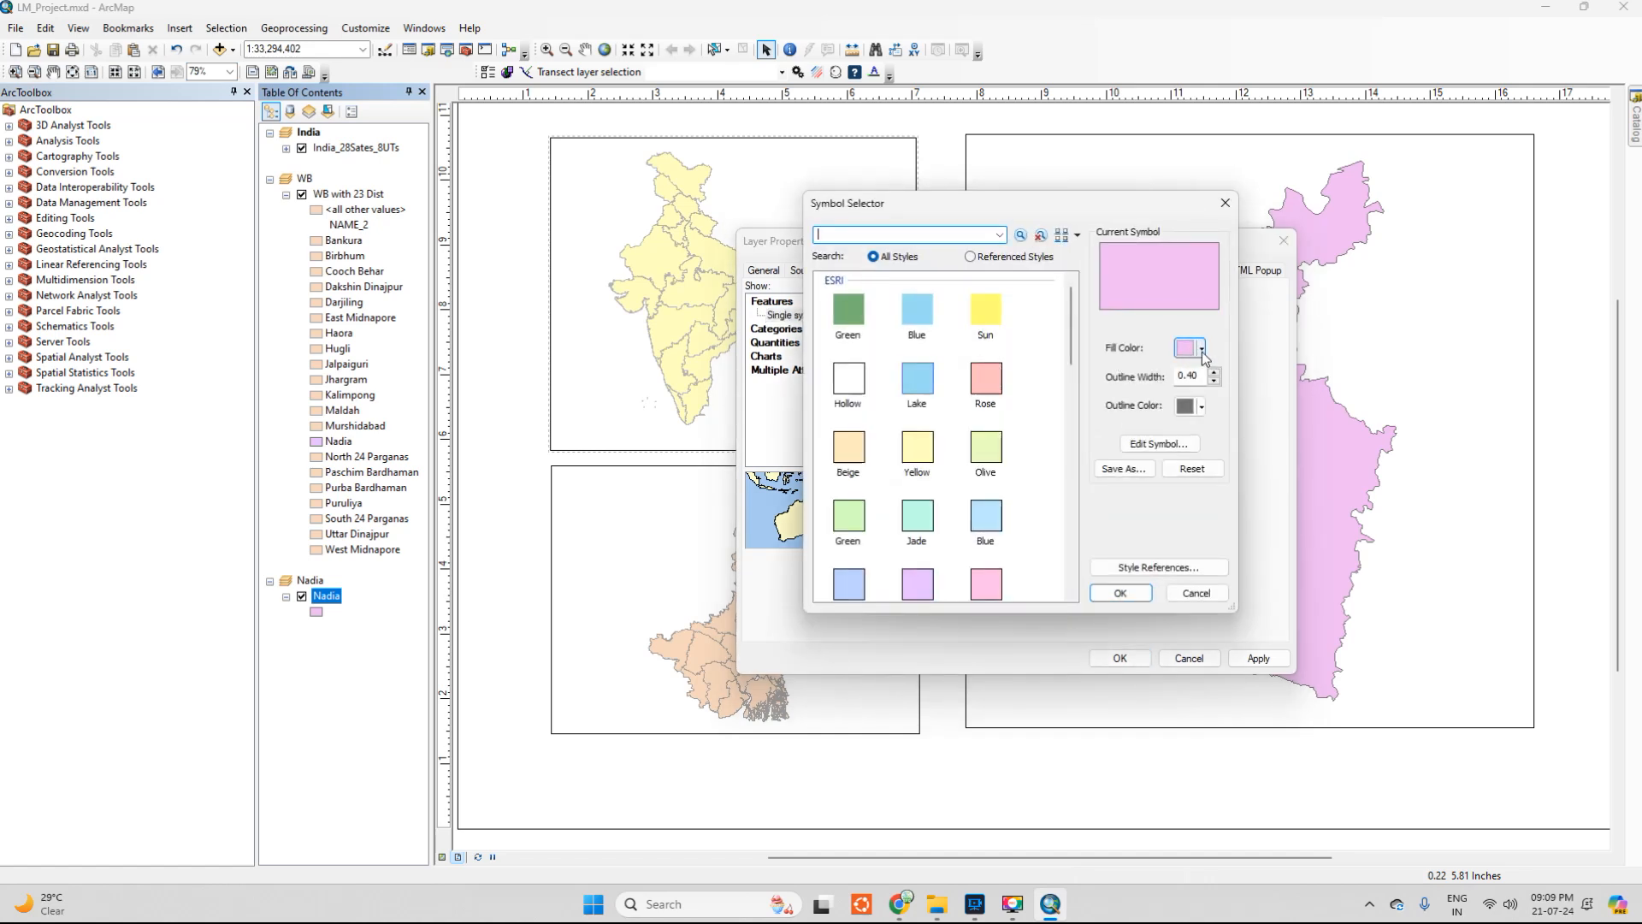
left_click(1202, 350)
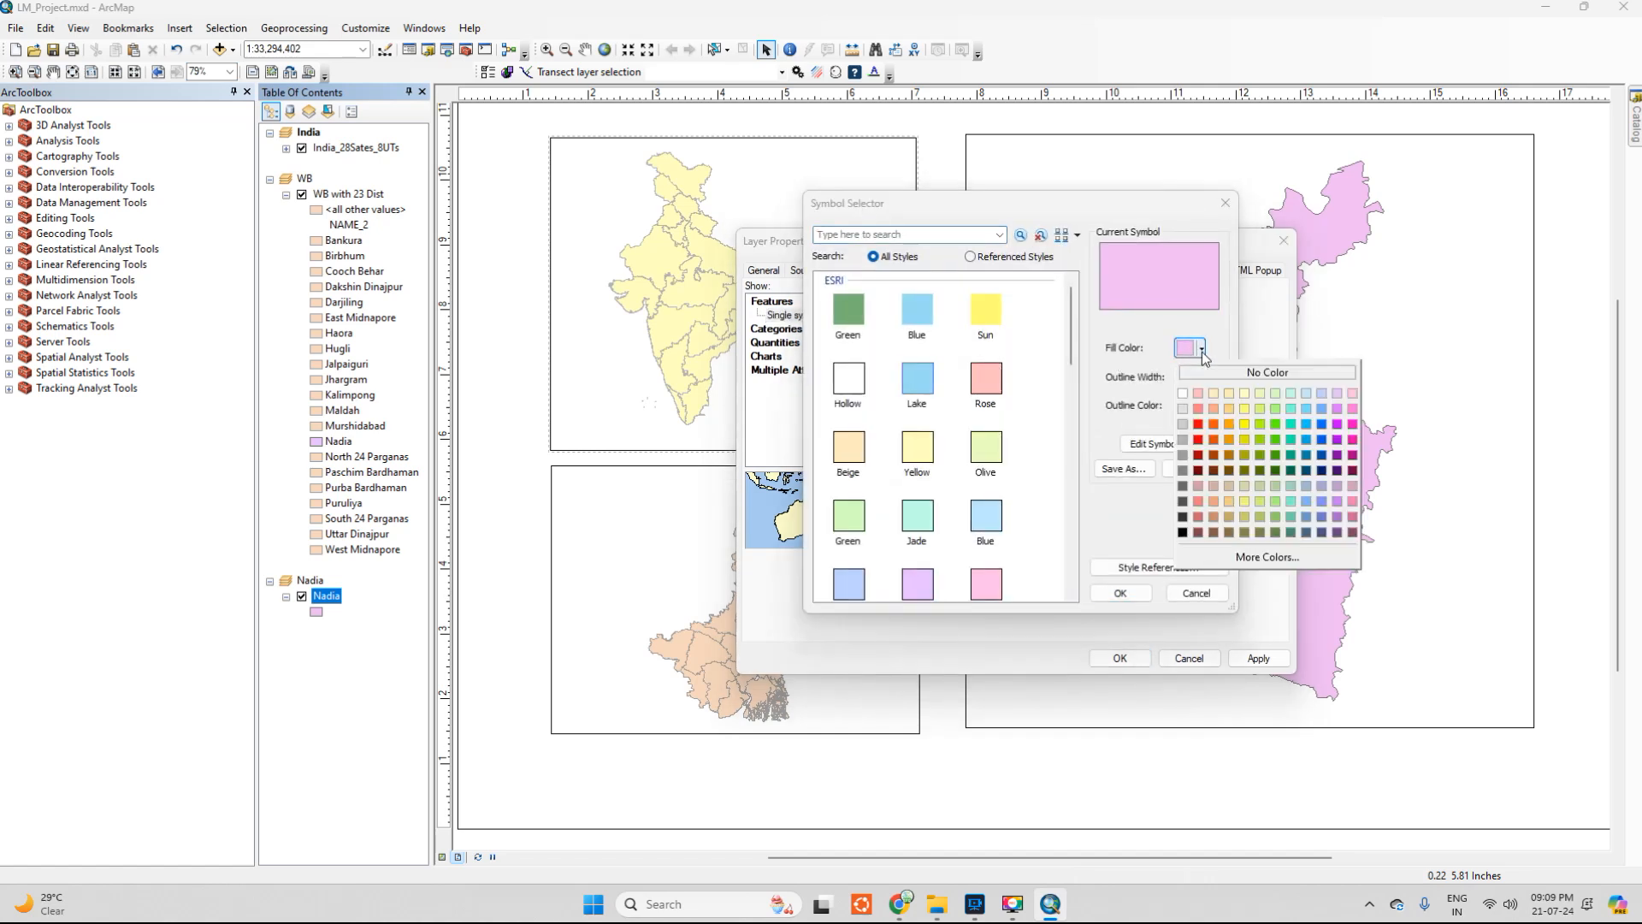
left_click(1337, 395)
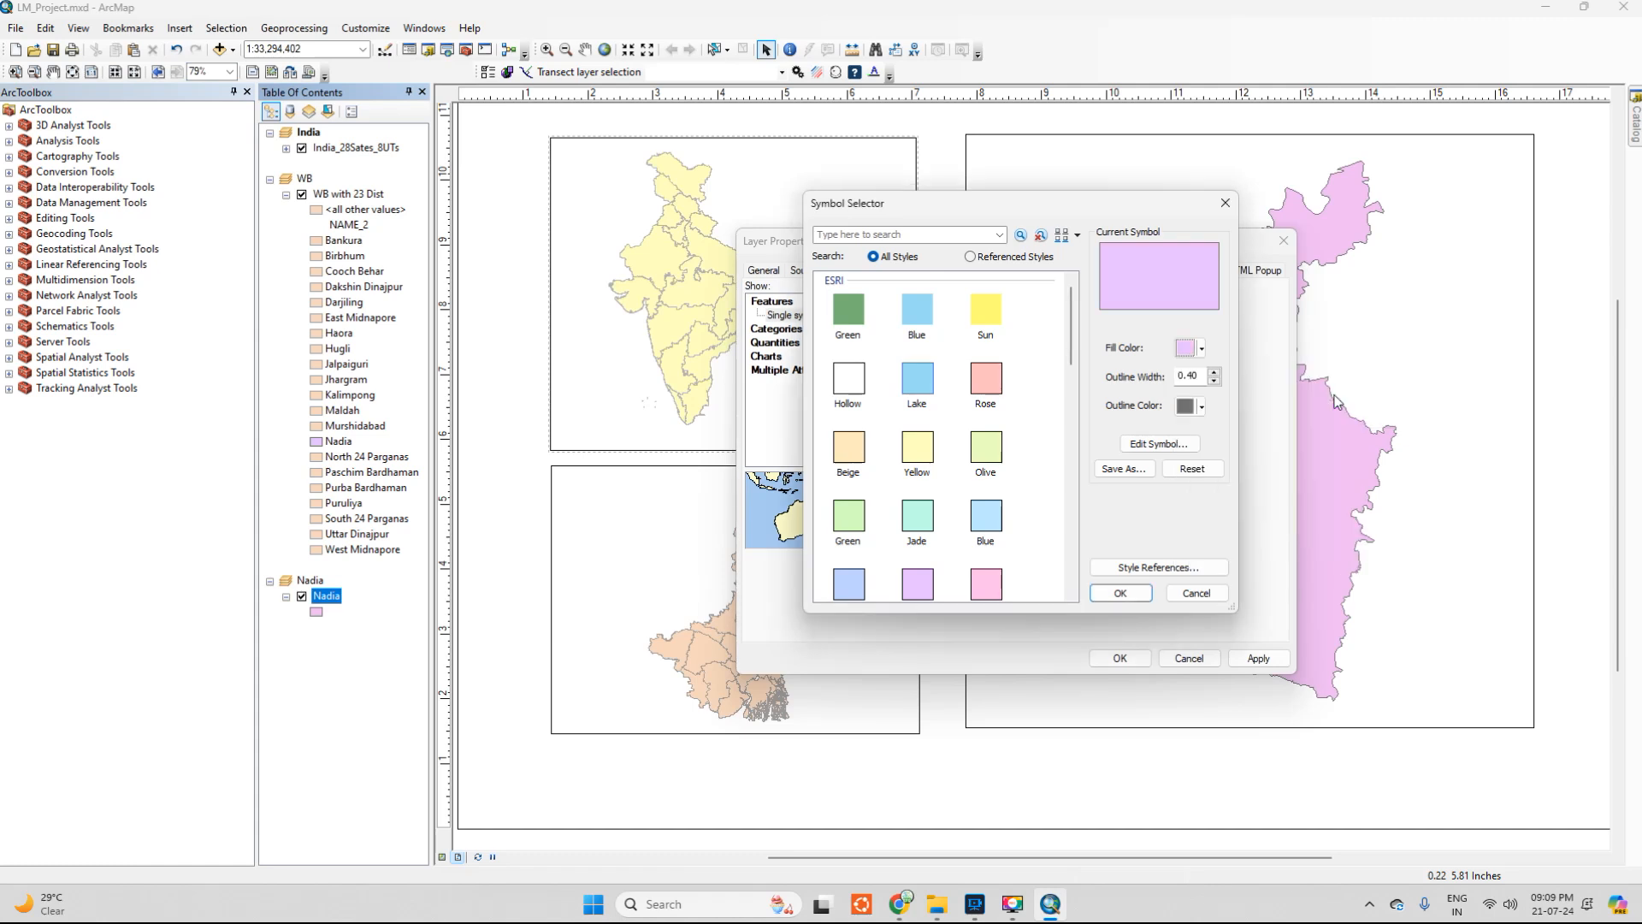
Set the Nadia layer symbol's outline to a lighter gray and apply the new symbology
left_click(1200, 410)
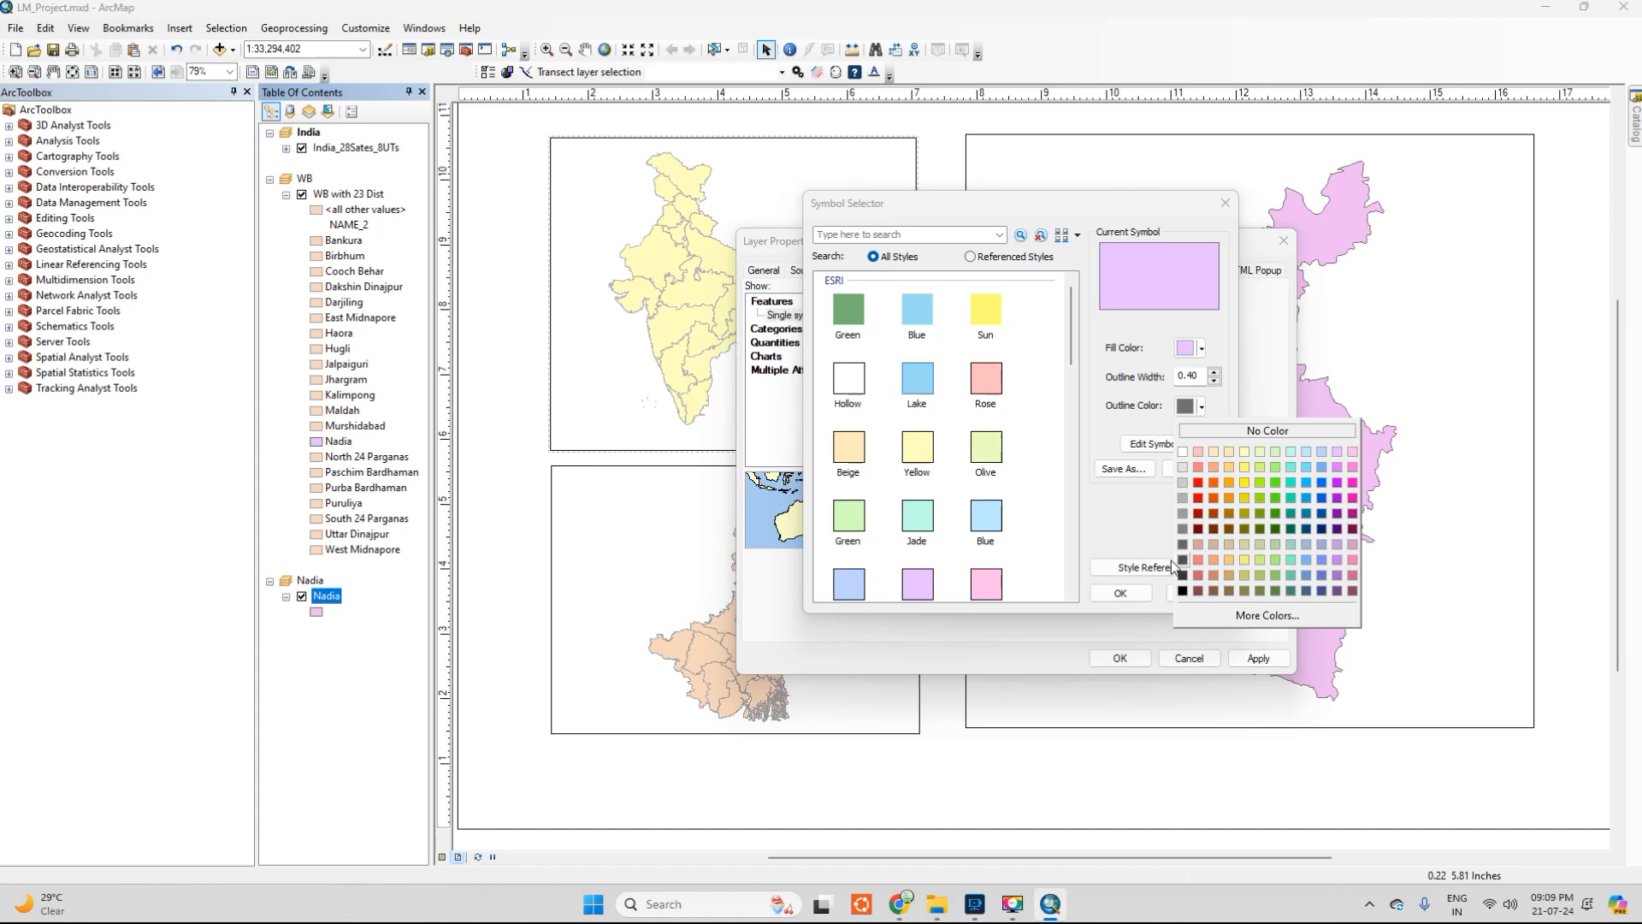
left_click(1179, 518)
left_click(1121, 592)
left_click(1258, 659)
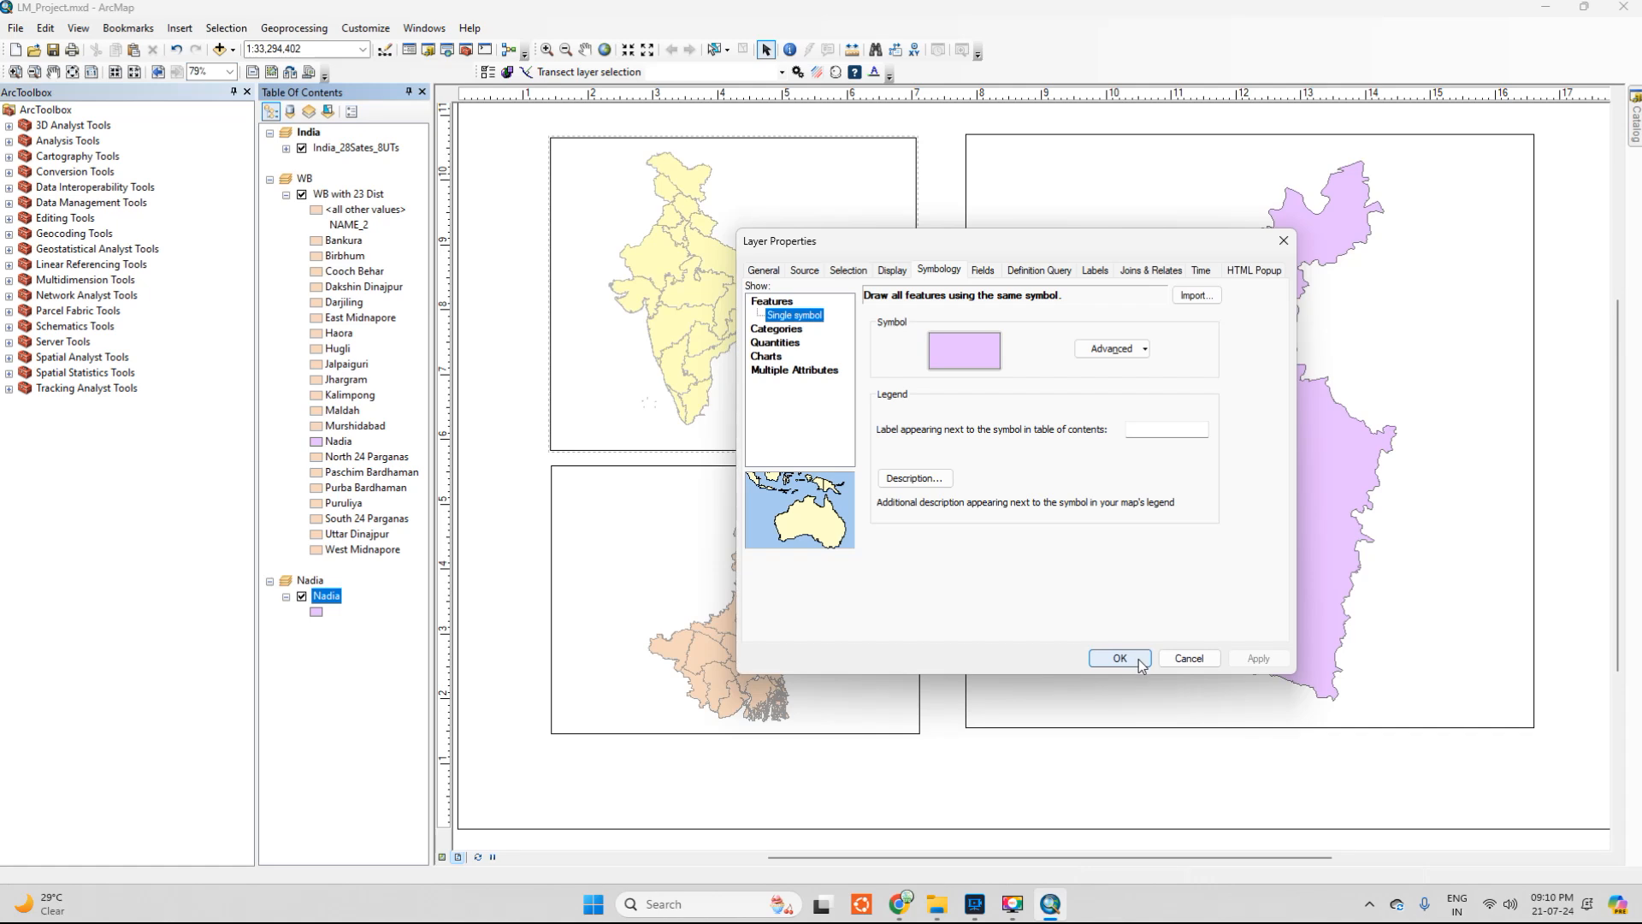
left_click(1139, 664)
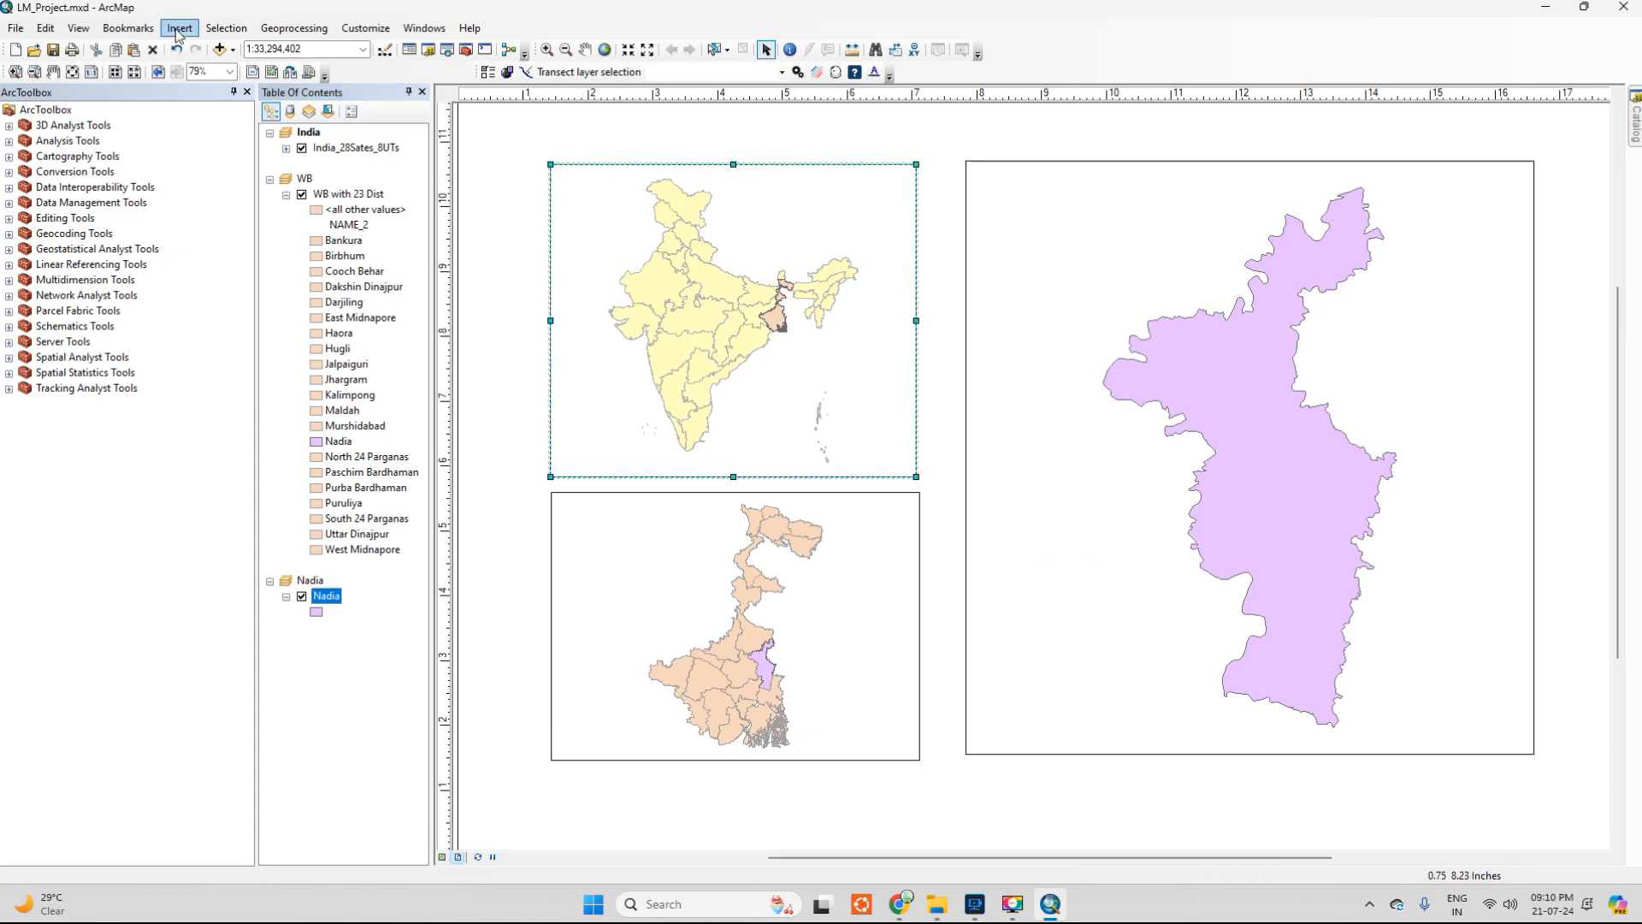
Insert a scale bar in the Alternating Scale Bar 1 style for the India data frame
left_click(178, 32)
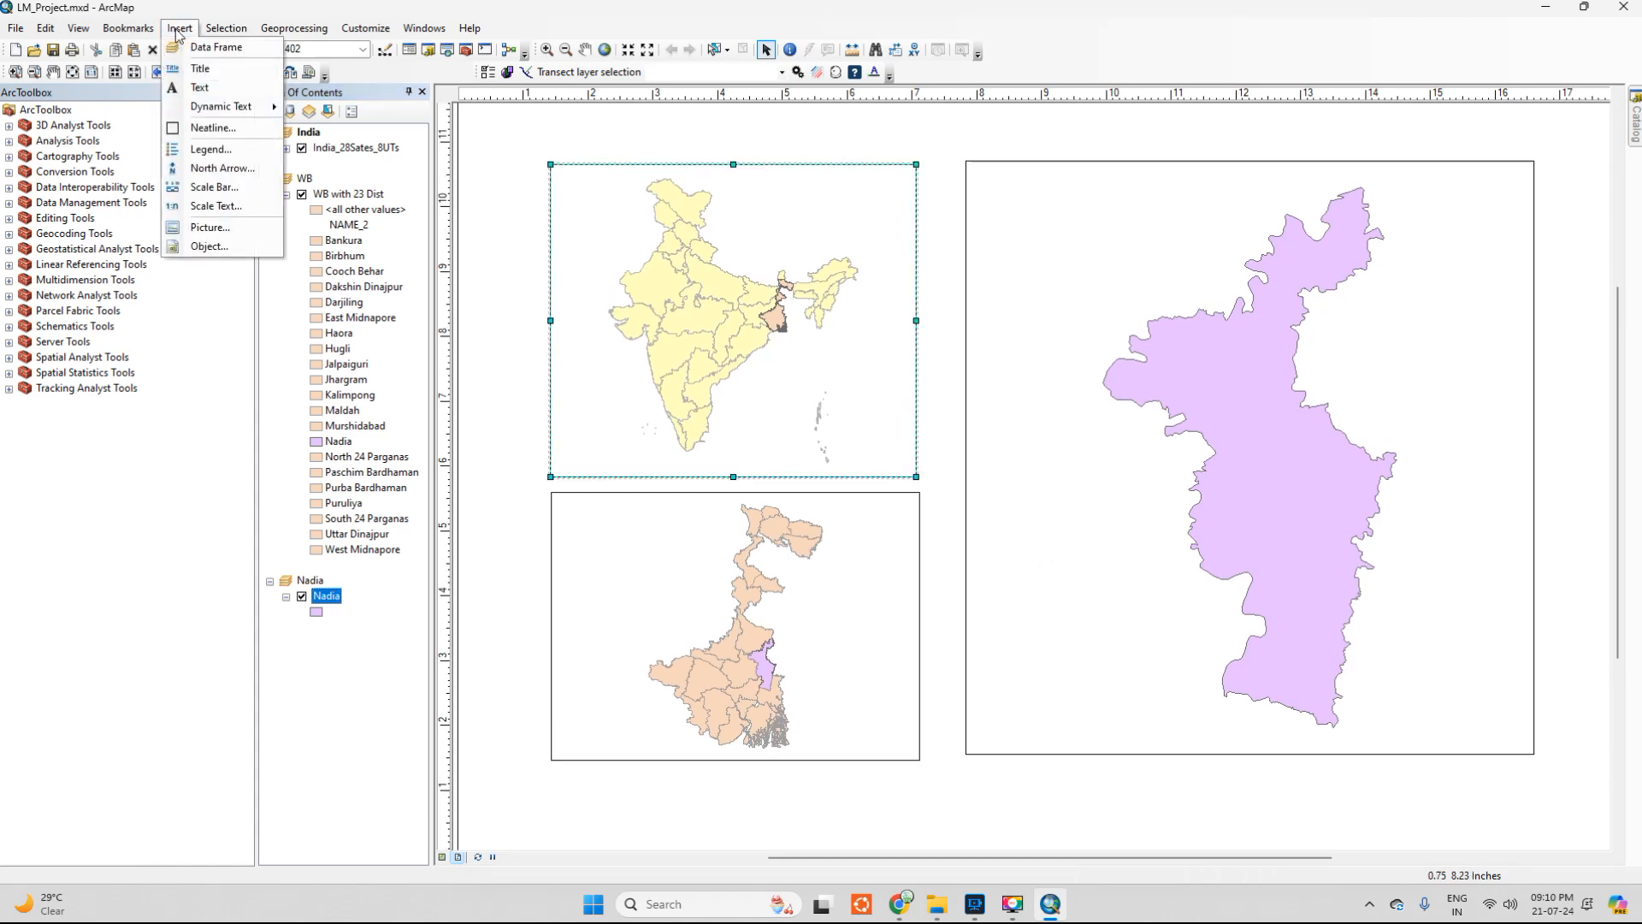
left_click(221, 195)
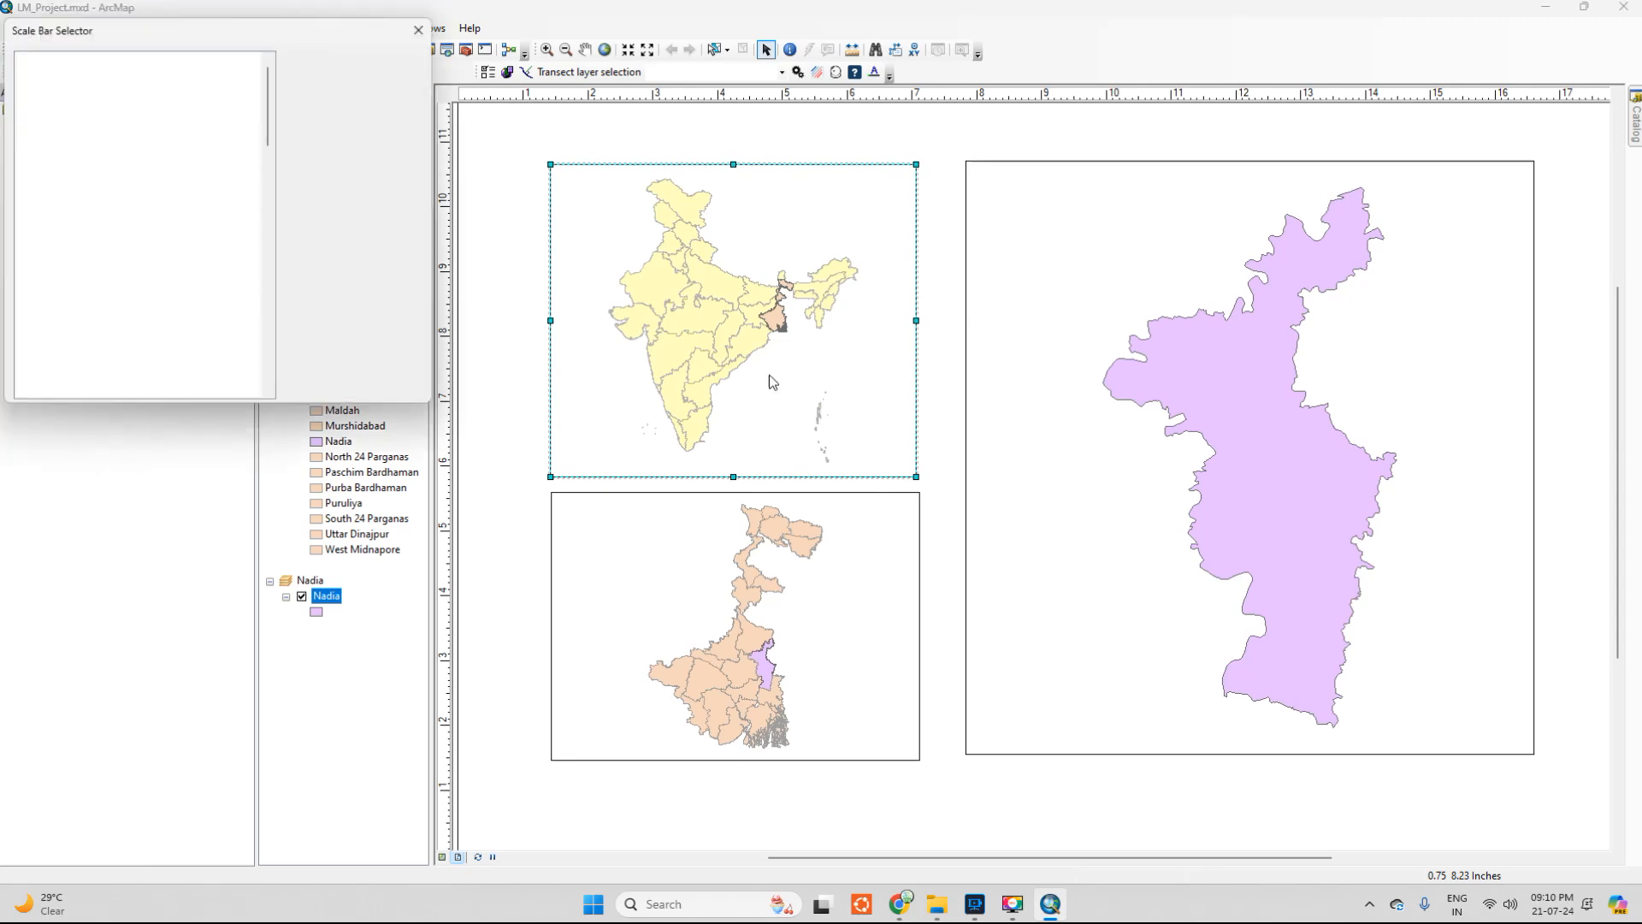
scroll(108, 217, "down", 3)
scroll(98, 316, "up", 5)
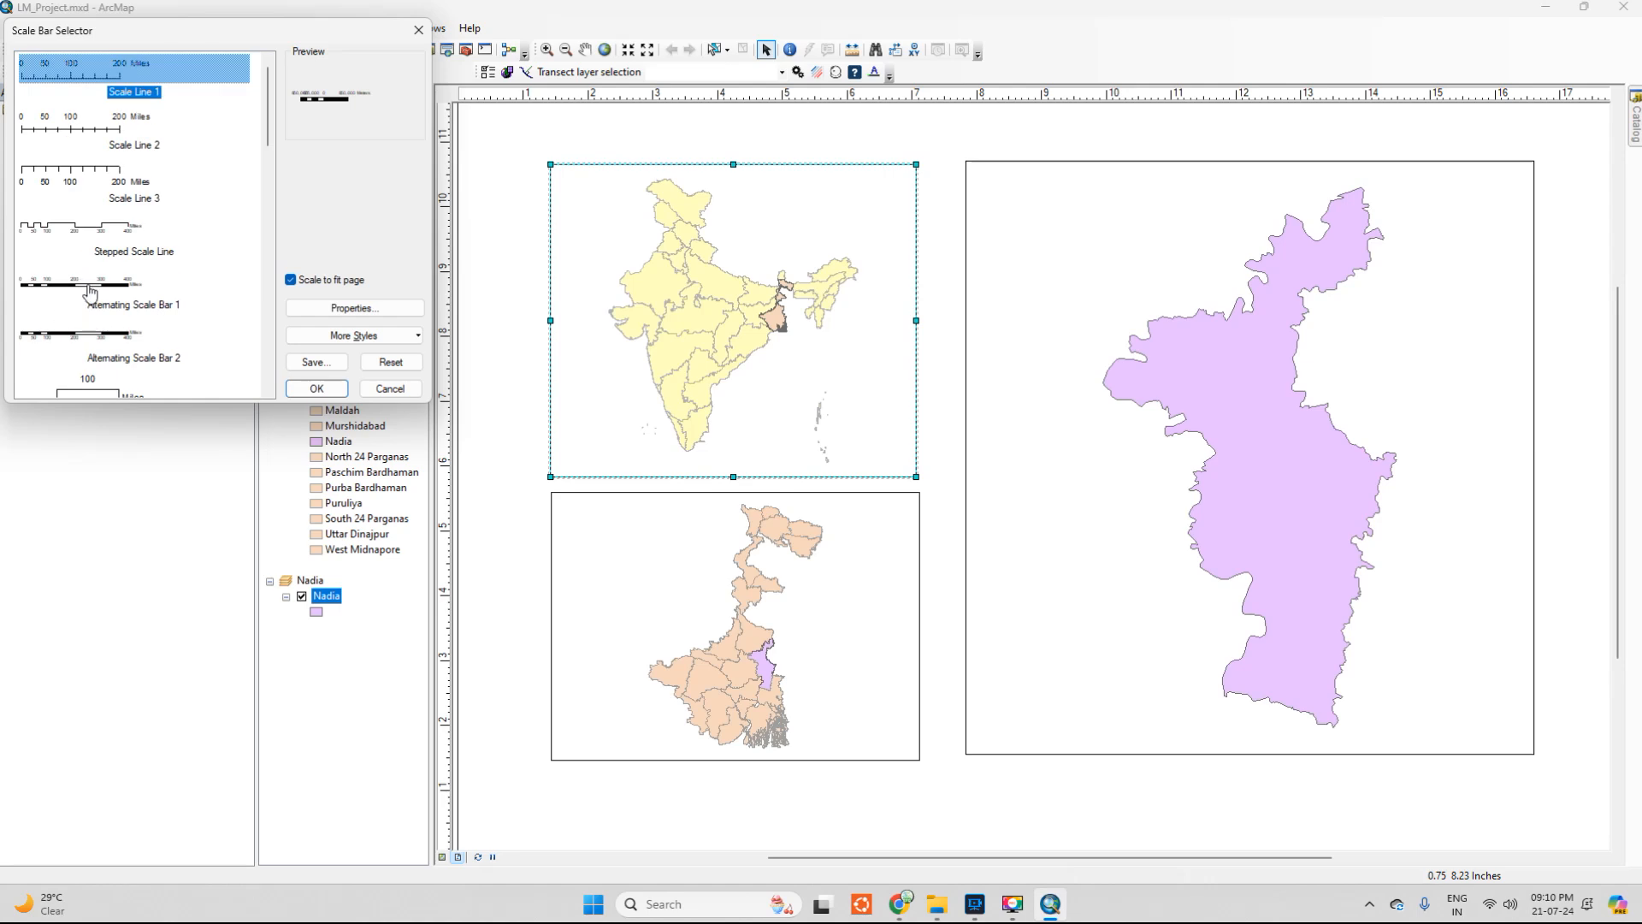
left_click(91, 293)
left_click(316, 389)
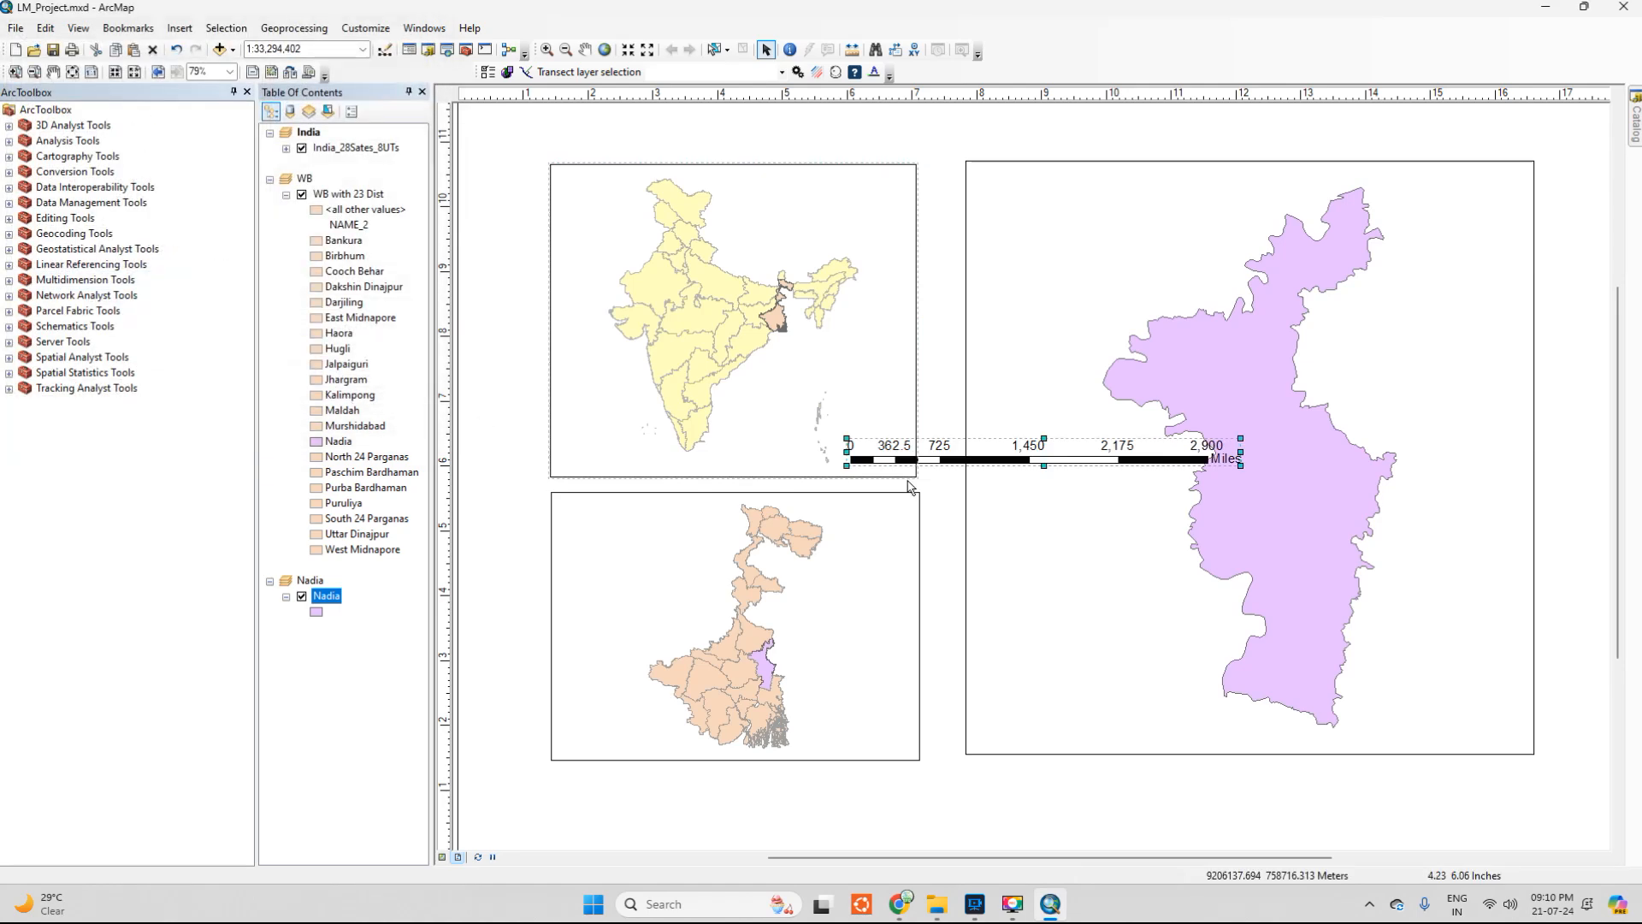
Resize the India scale bar and move it over the lower part of the Nadia frame, leaving it selected
left_click_drag(1240, 439, 607, 443)
left_click_drag(1415, 698, 1289, 699)
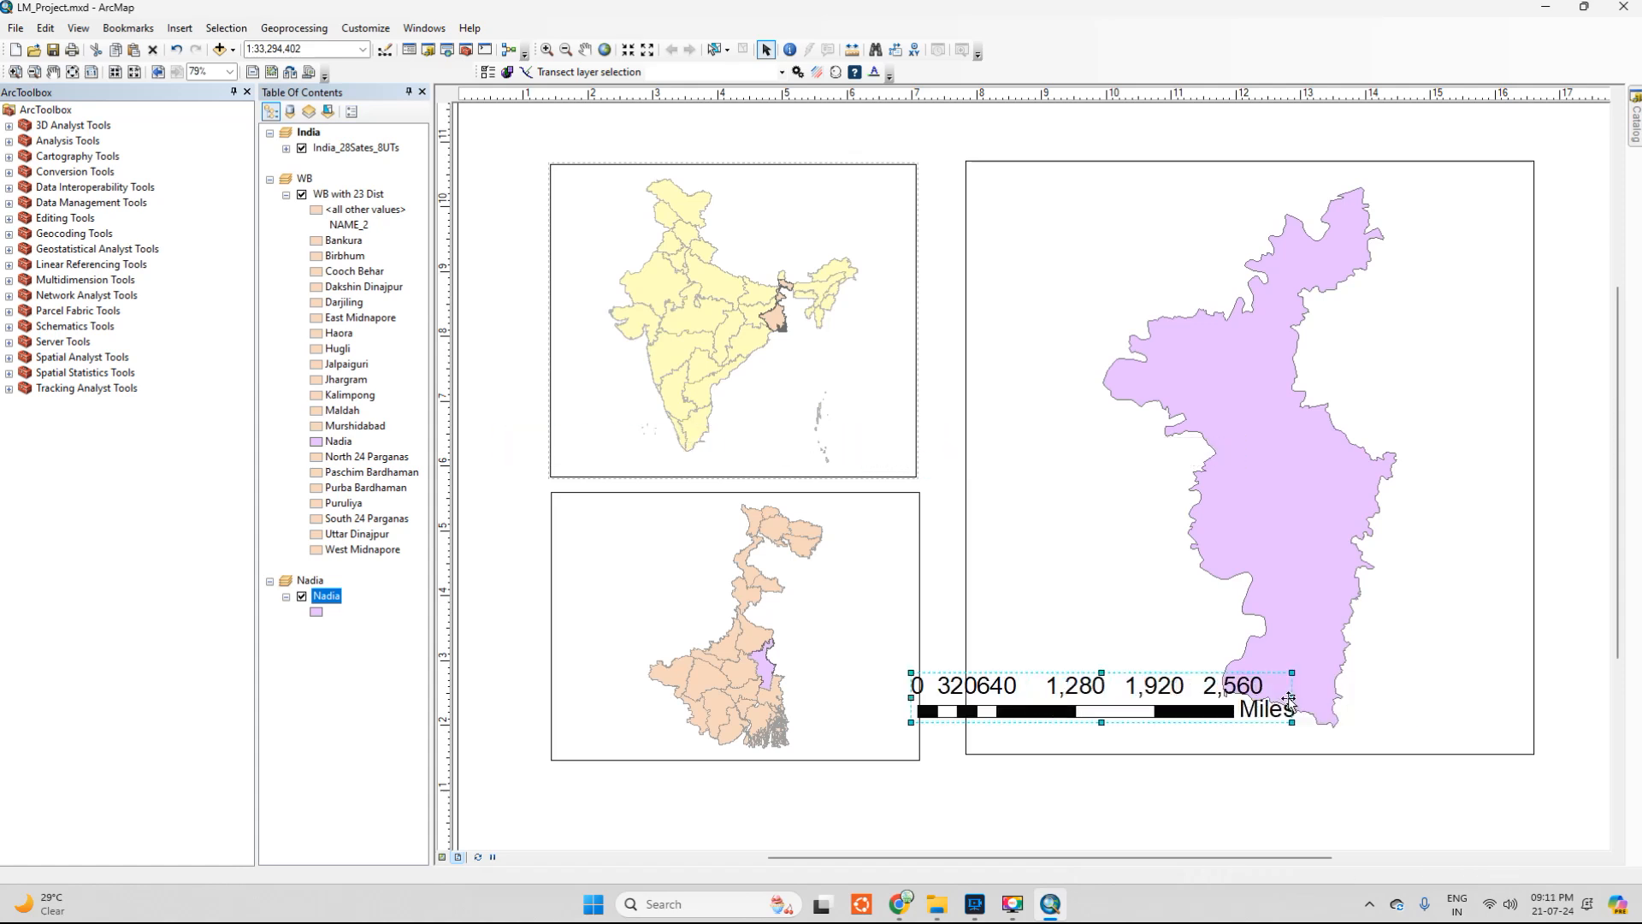
double_click(1231, 702)
left_click(993, 243)
left_click(1049, 632)
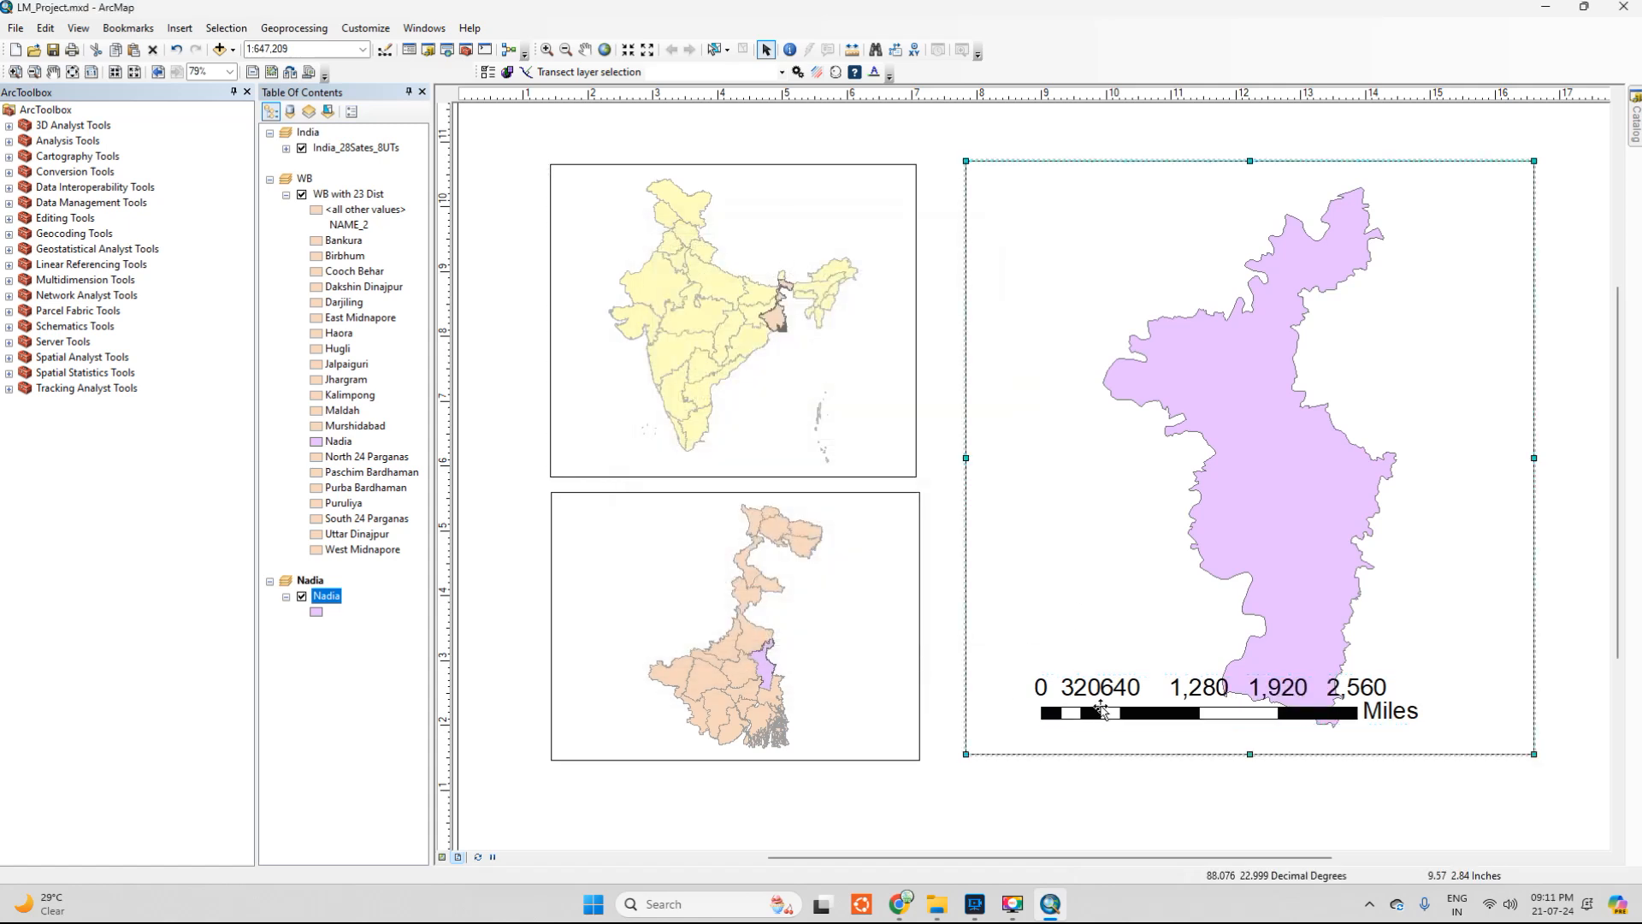
left_click(1096, 715)
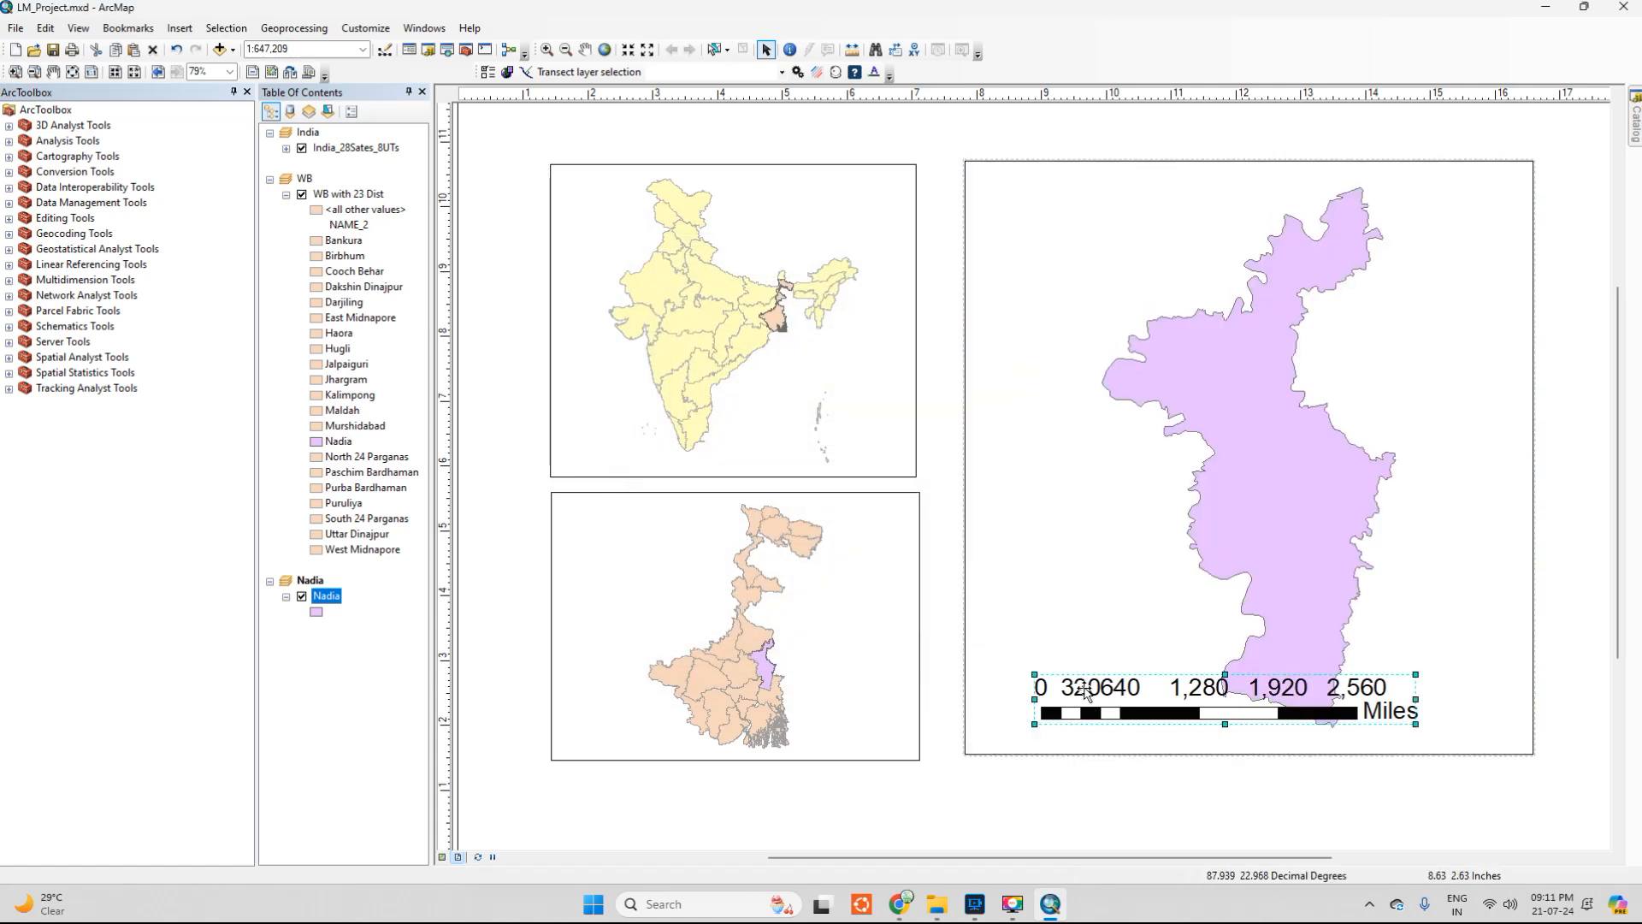
Set the India scale bar to 2 divisions and 2 subdivisions, with division units in Kilometers
right_click(1136, 699)
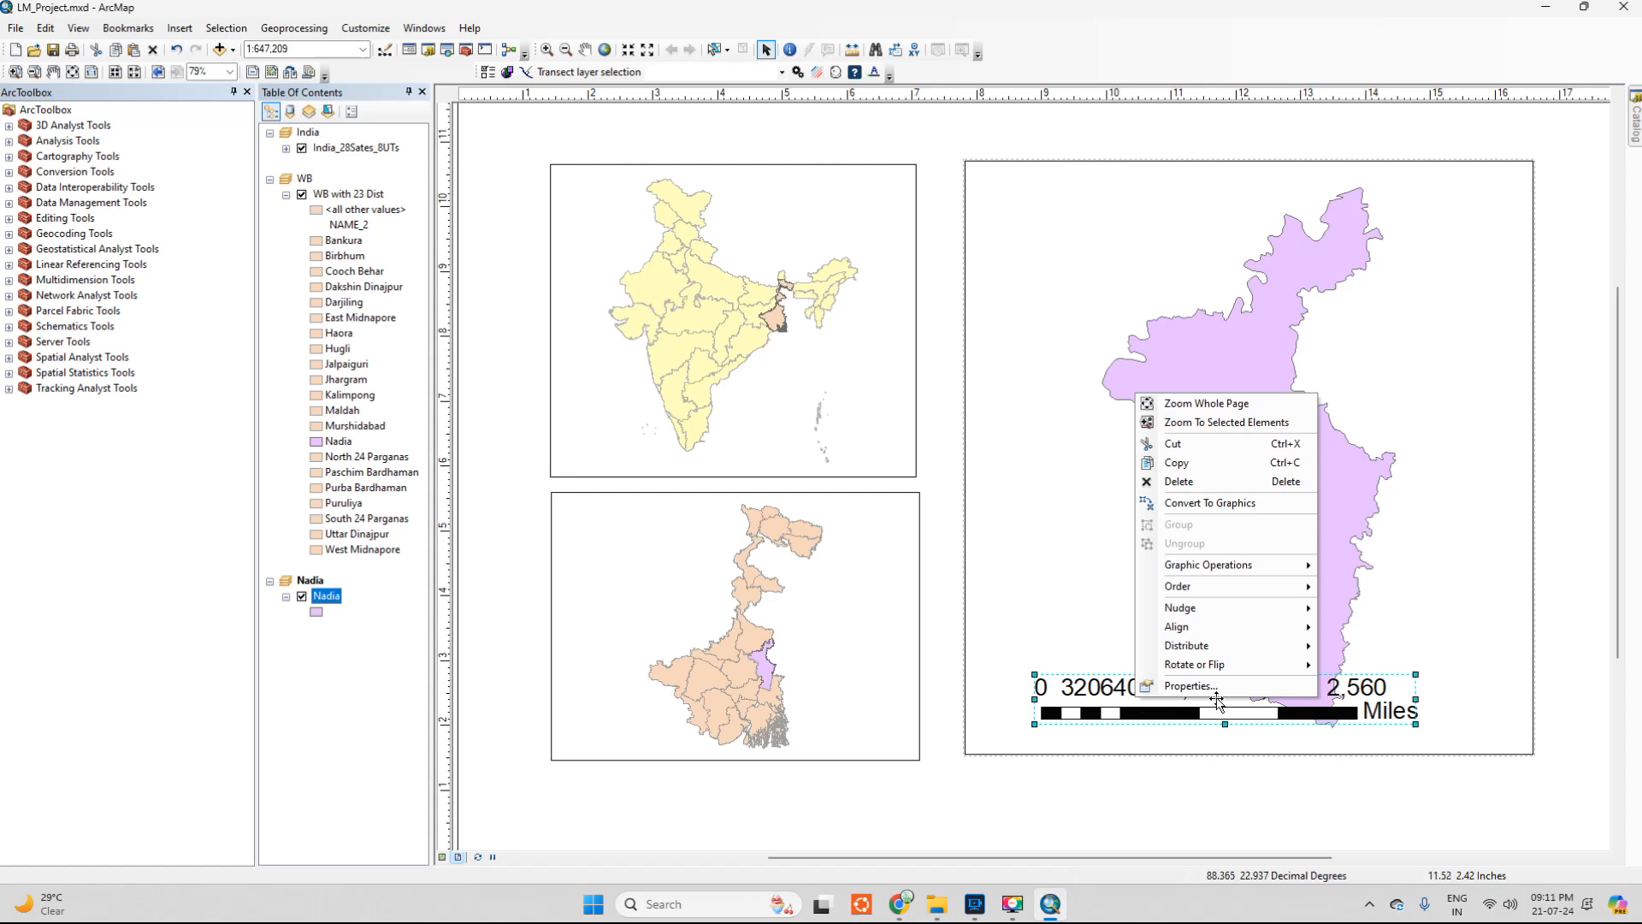
left_click(1190, 693)
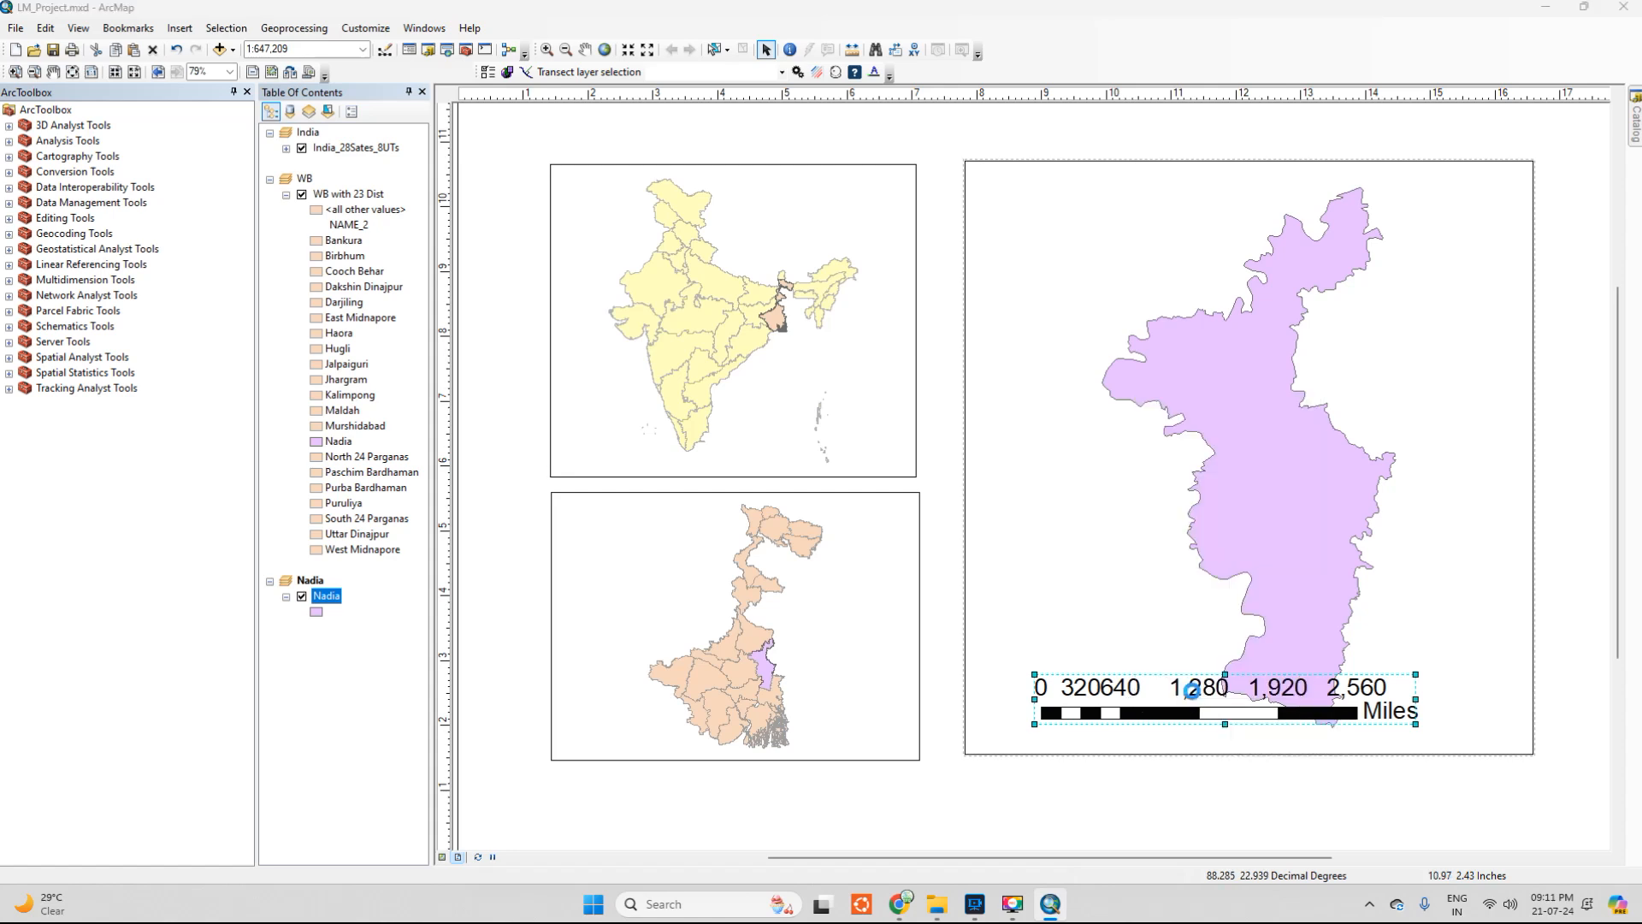
left_click_drag(741, 242, 669, 245)
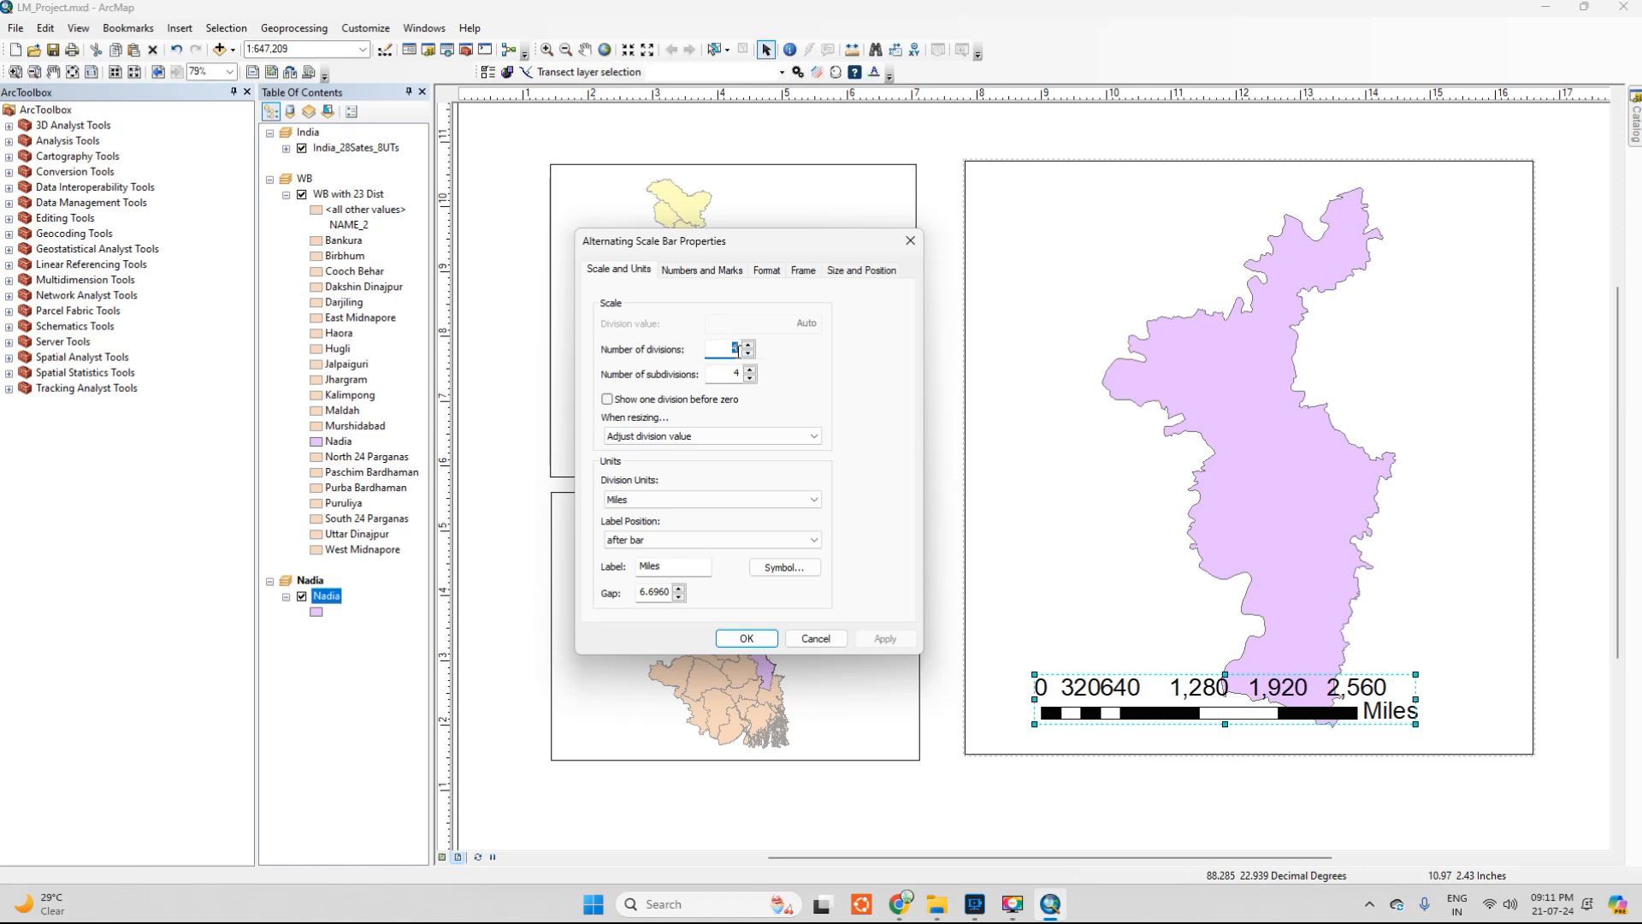
left_click_drag(741, 373, 730, 368)
left_click_drag(742, 373, 711, 370)
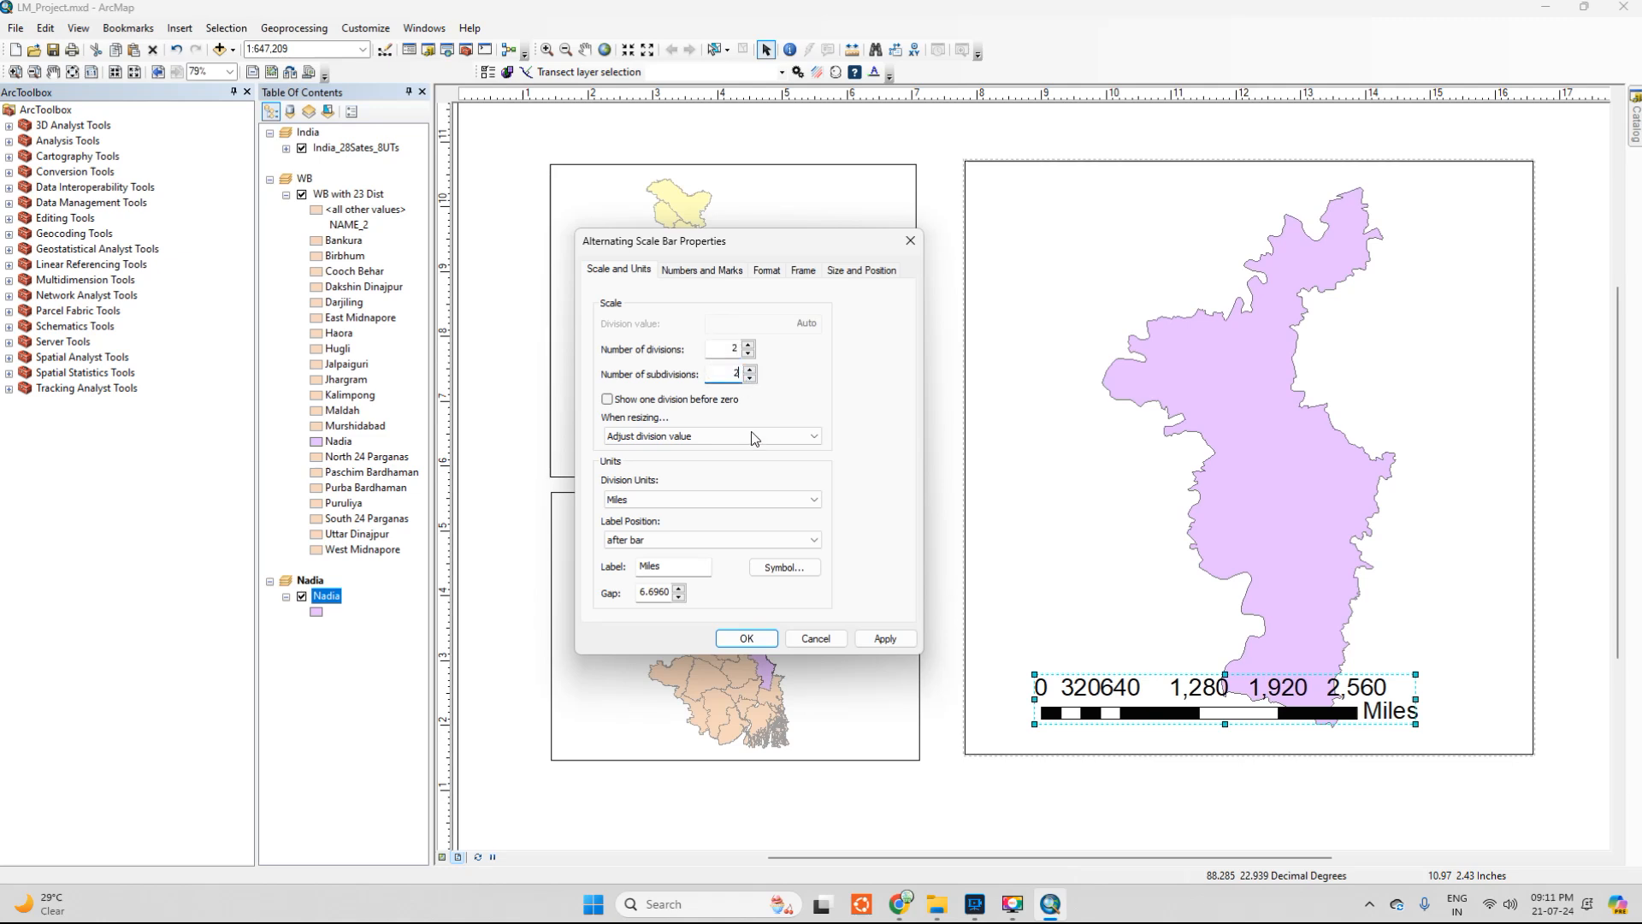
left_click(681, 500)
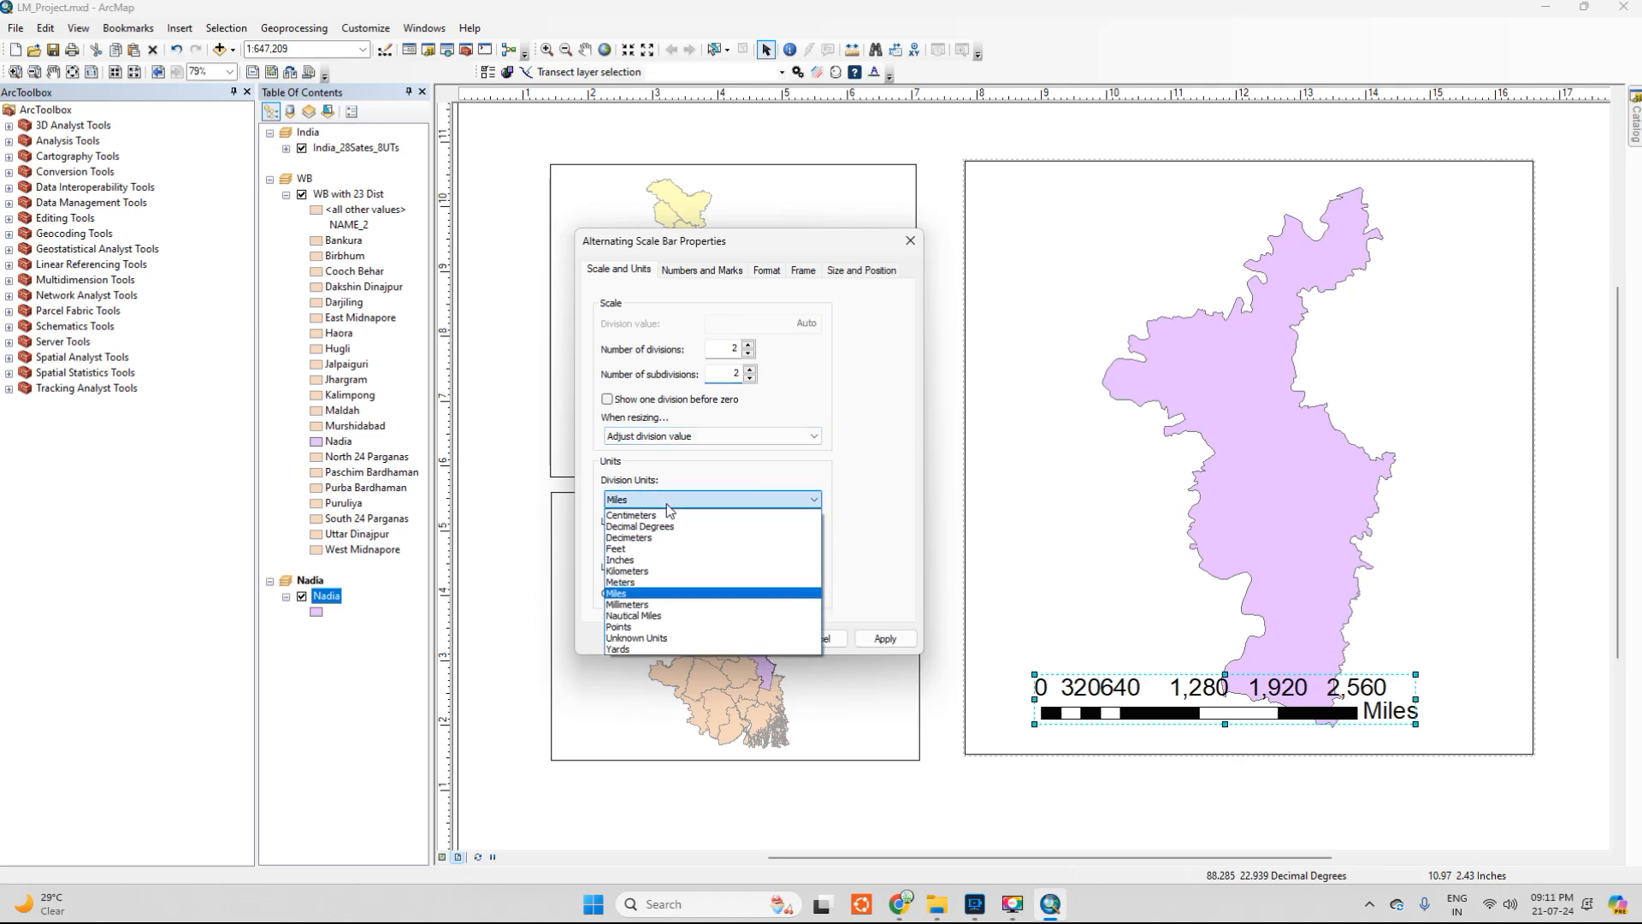
left_click(644, 572)
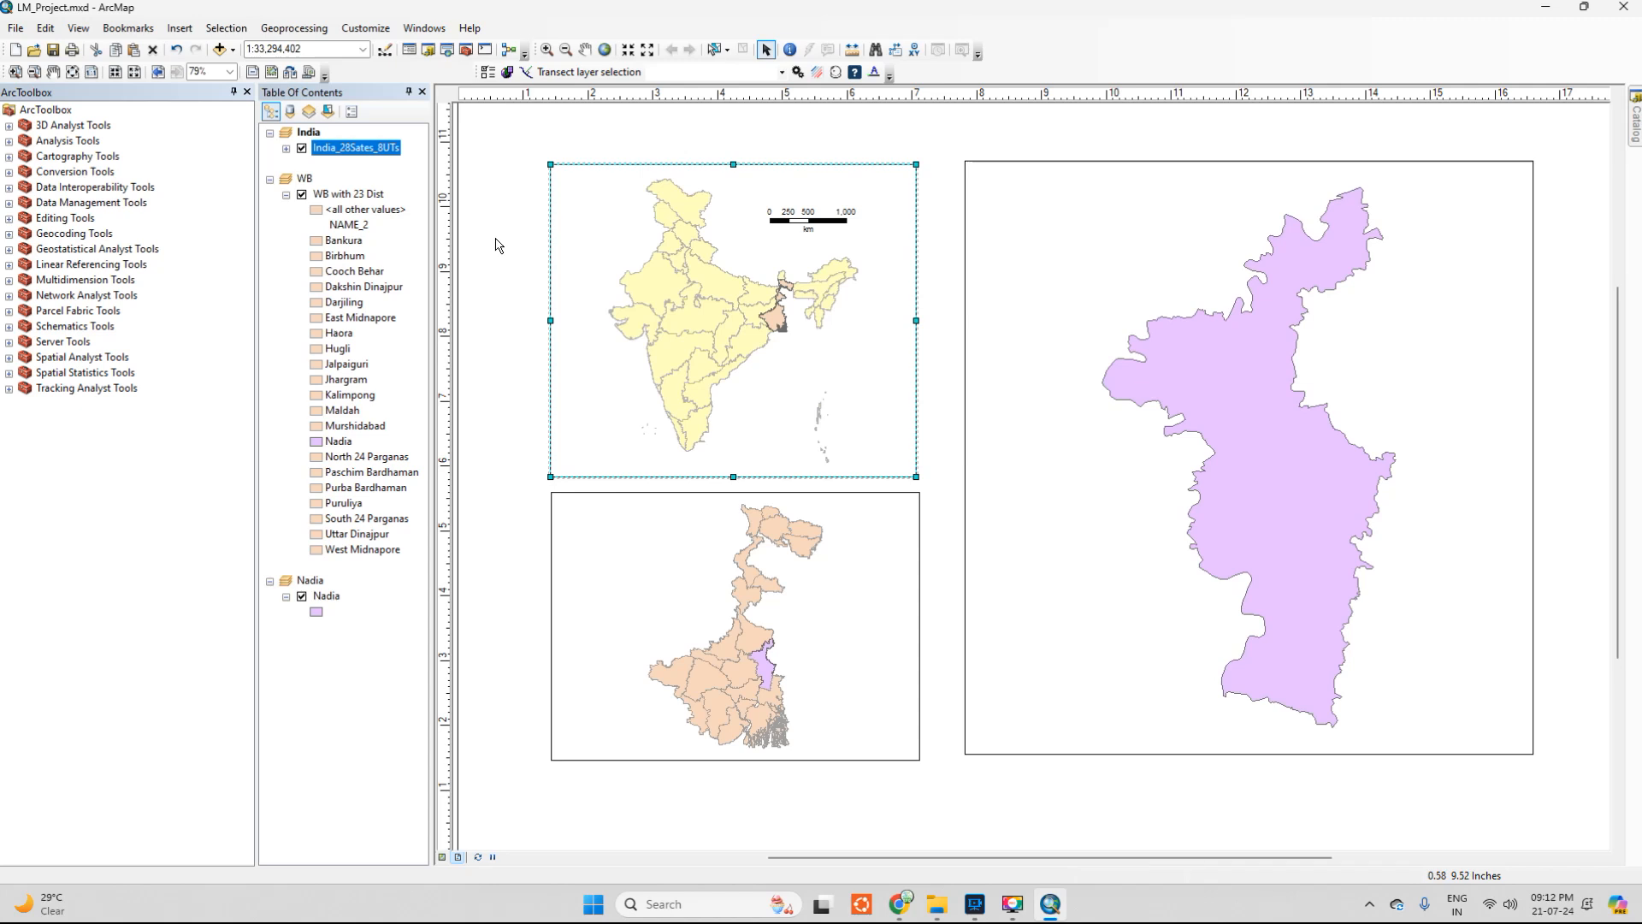
Insert a scale bar in the Alternating Scale Bar 1 style for the WB data frame
left_click(663, 564)
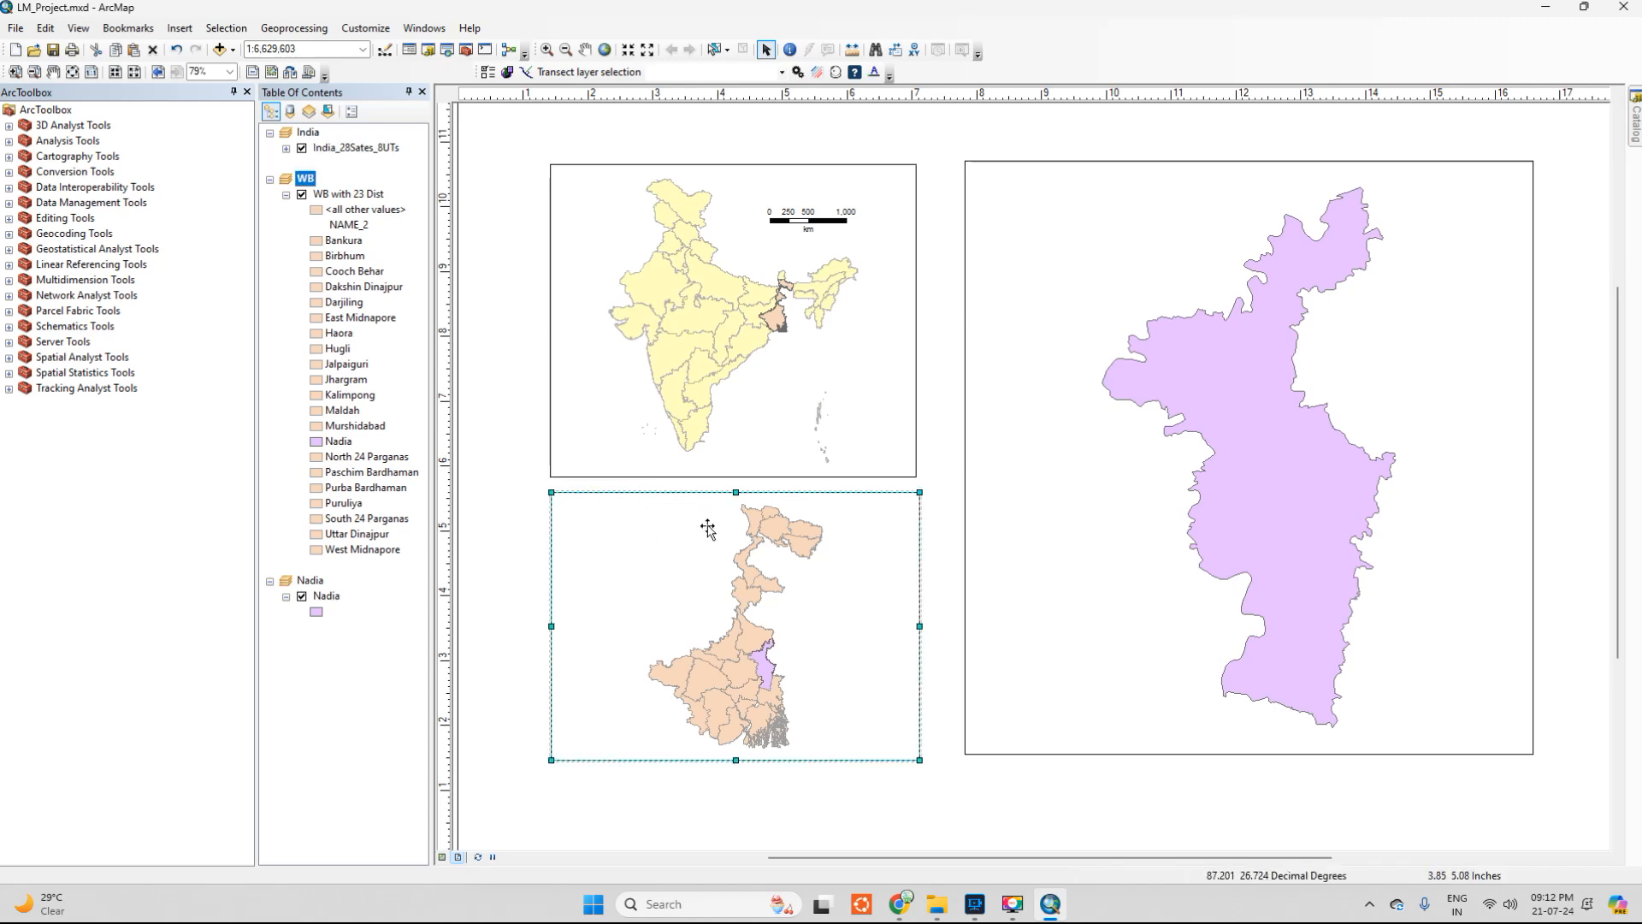
left_click(180, 28)
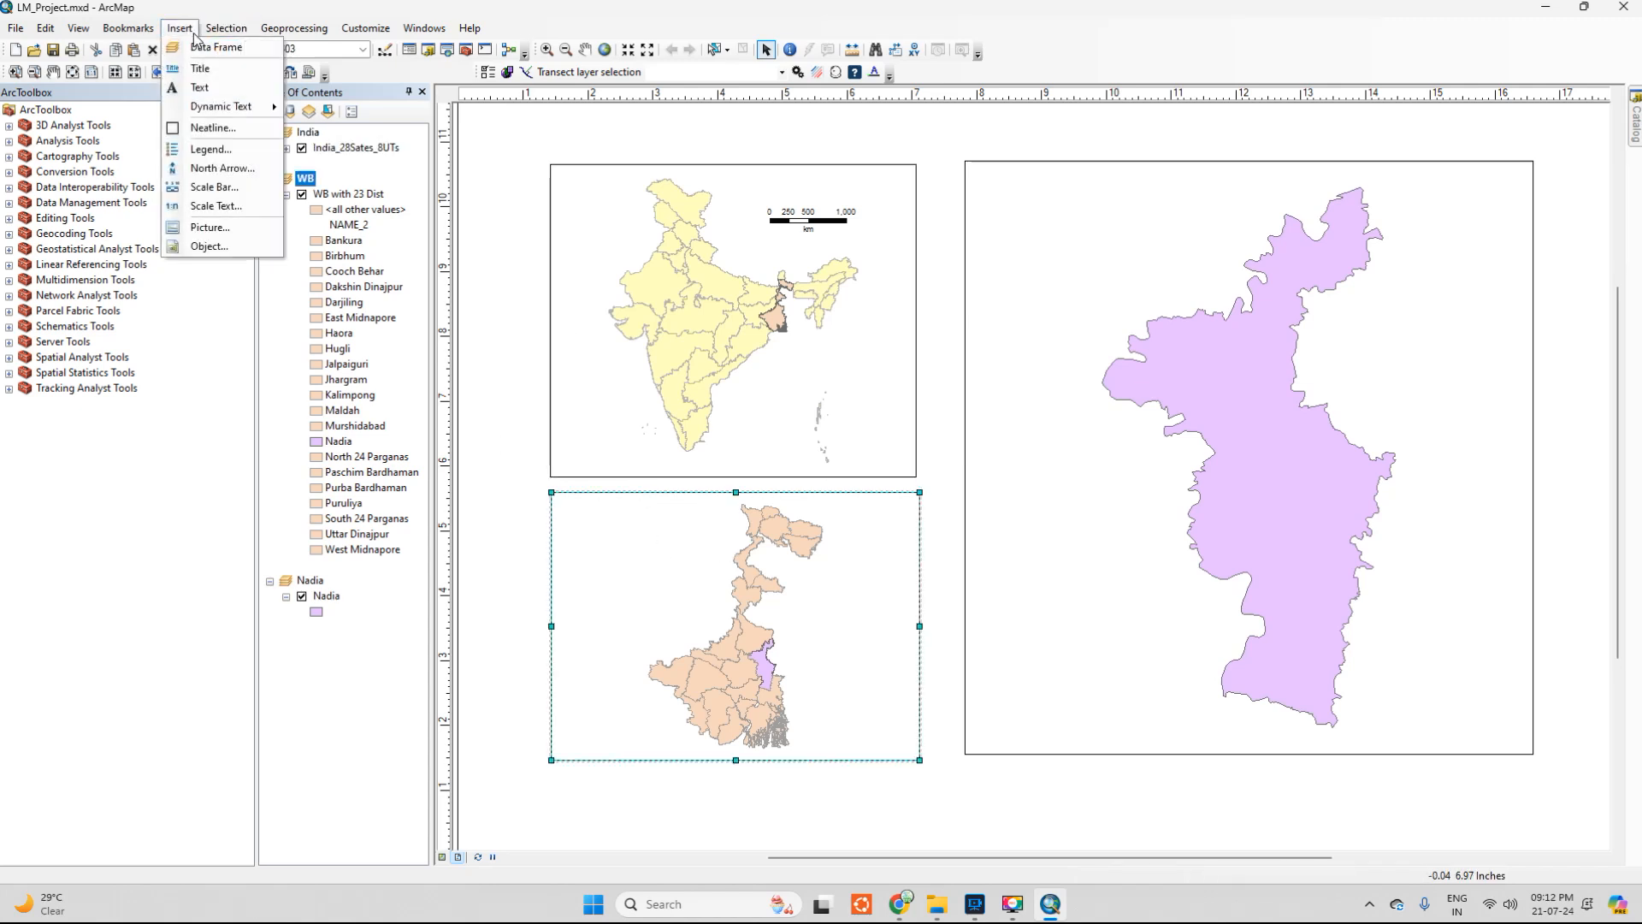
left_click(214, 187)
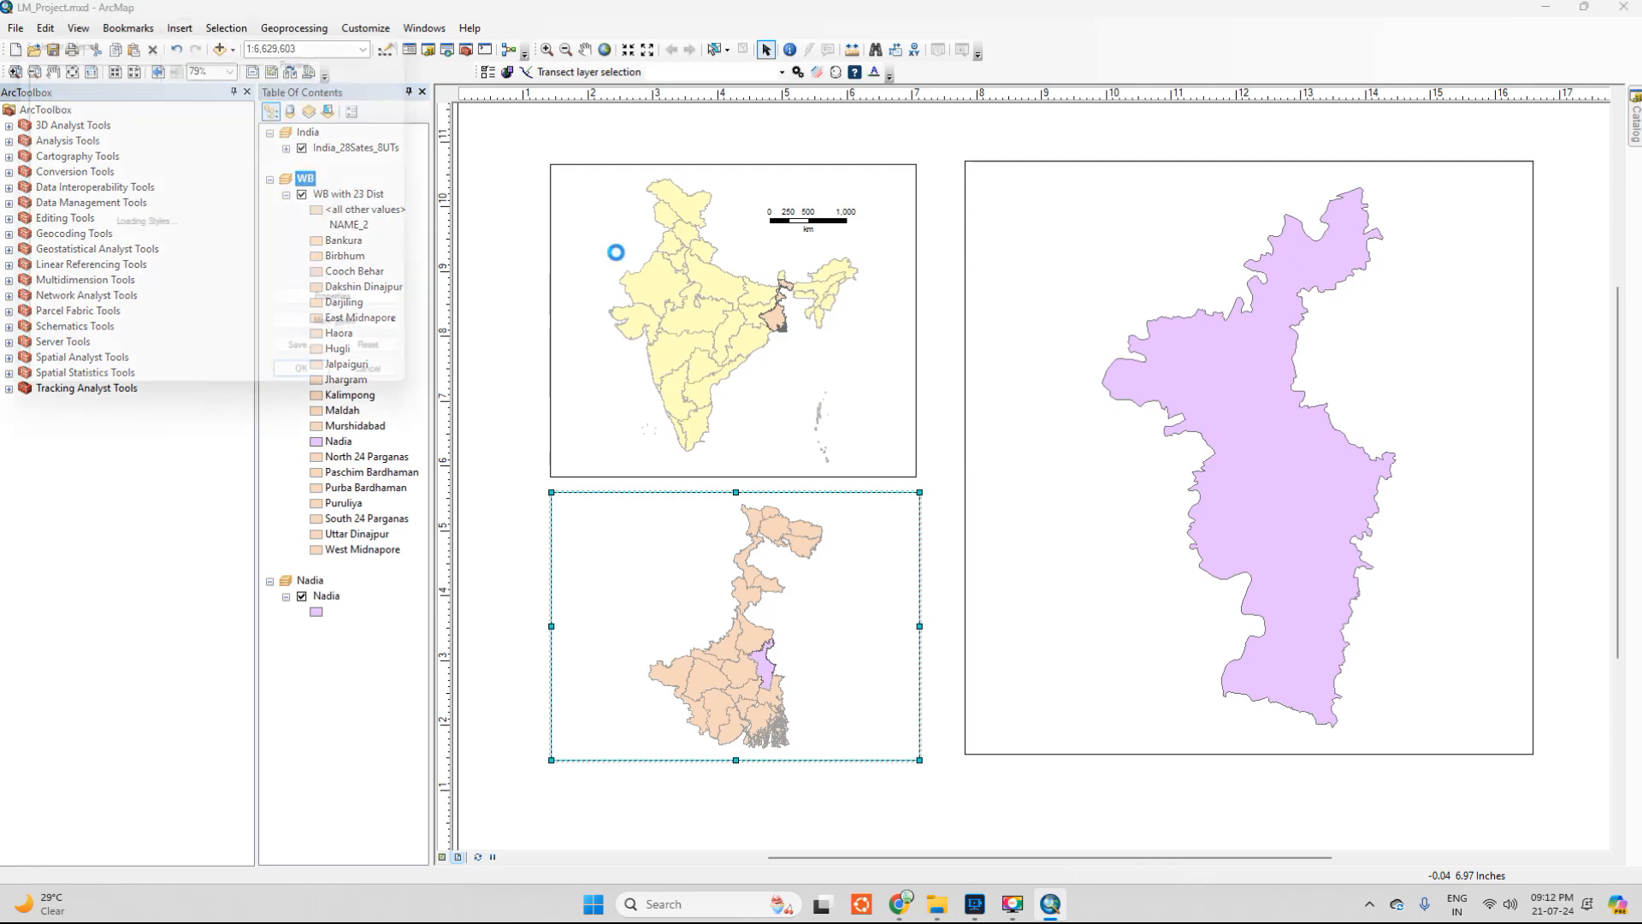
left_click(83, 278)
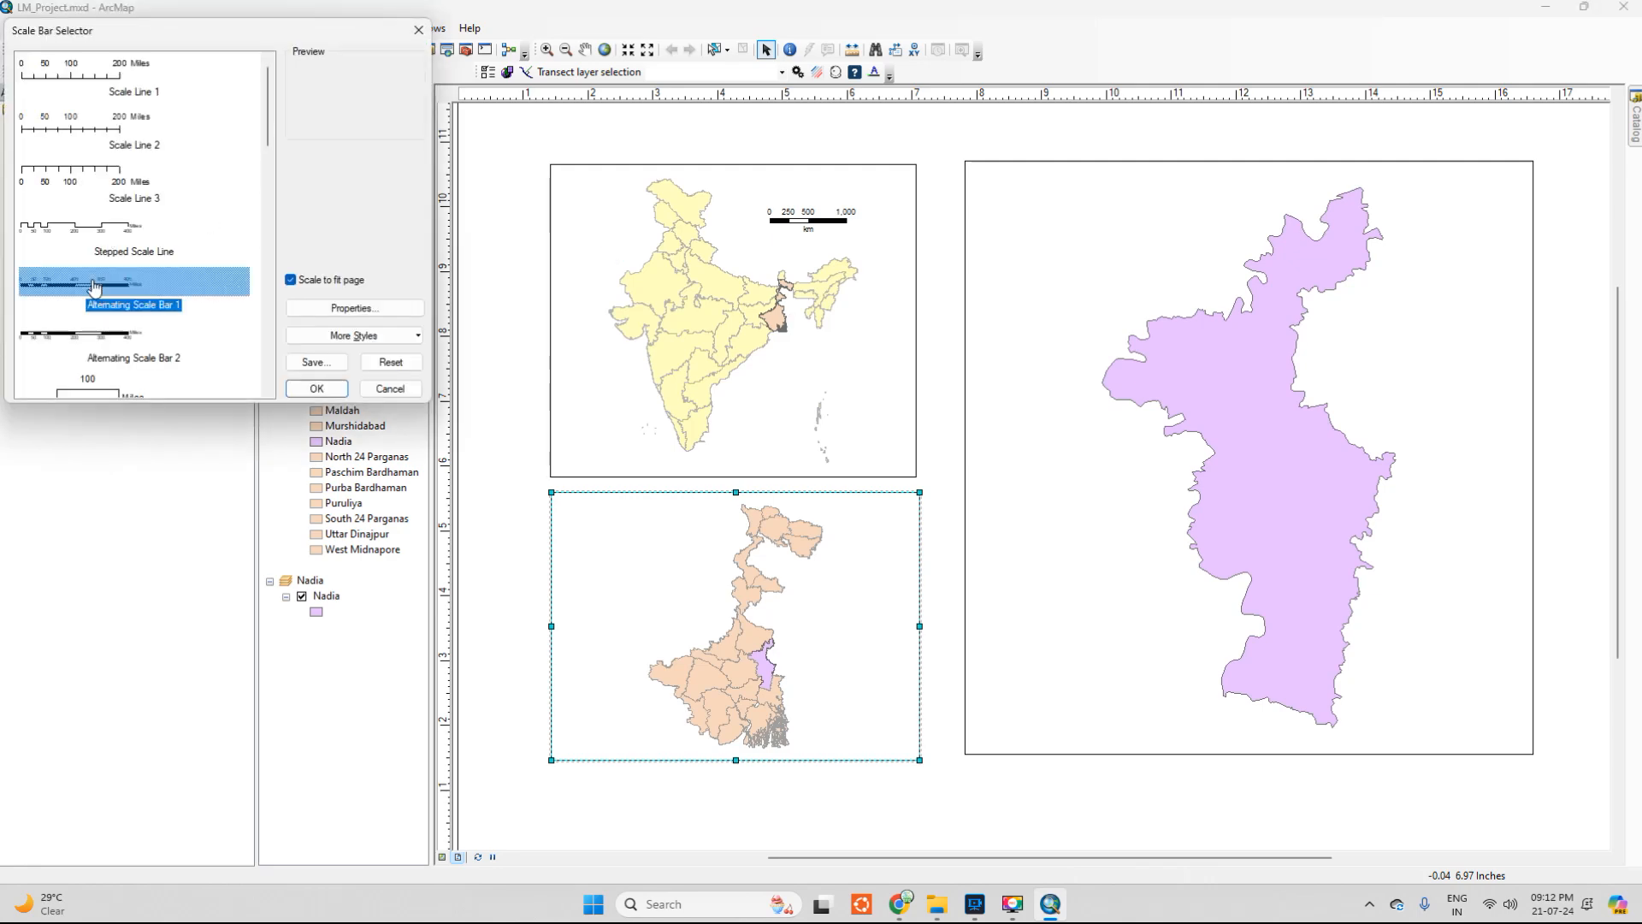
left_click(316, 388)
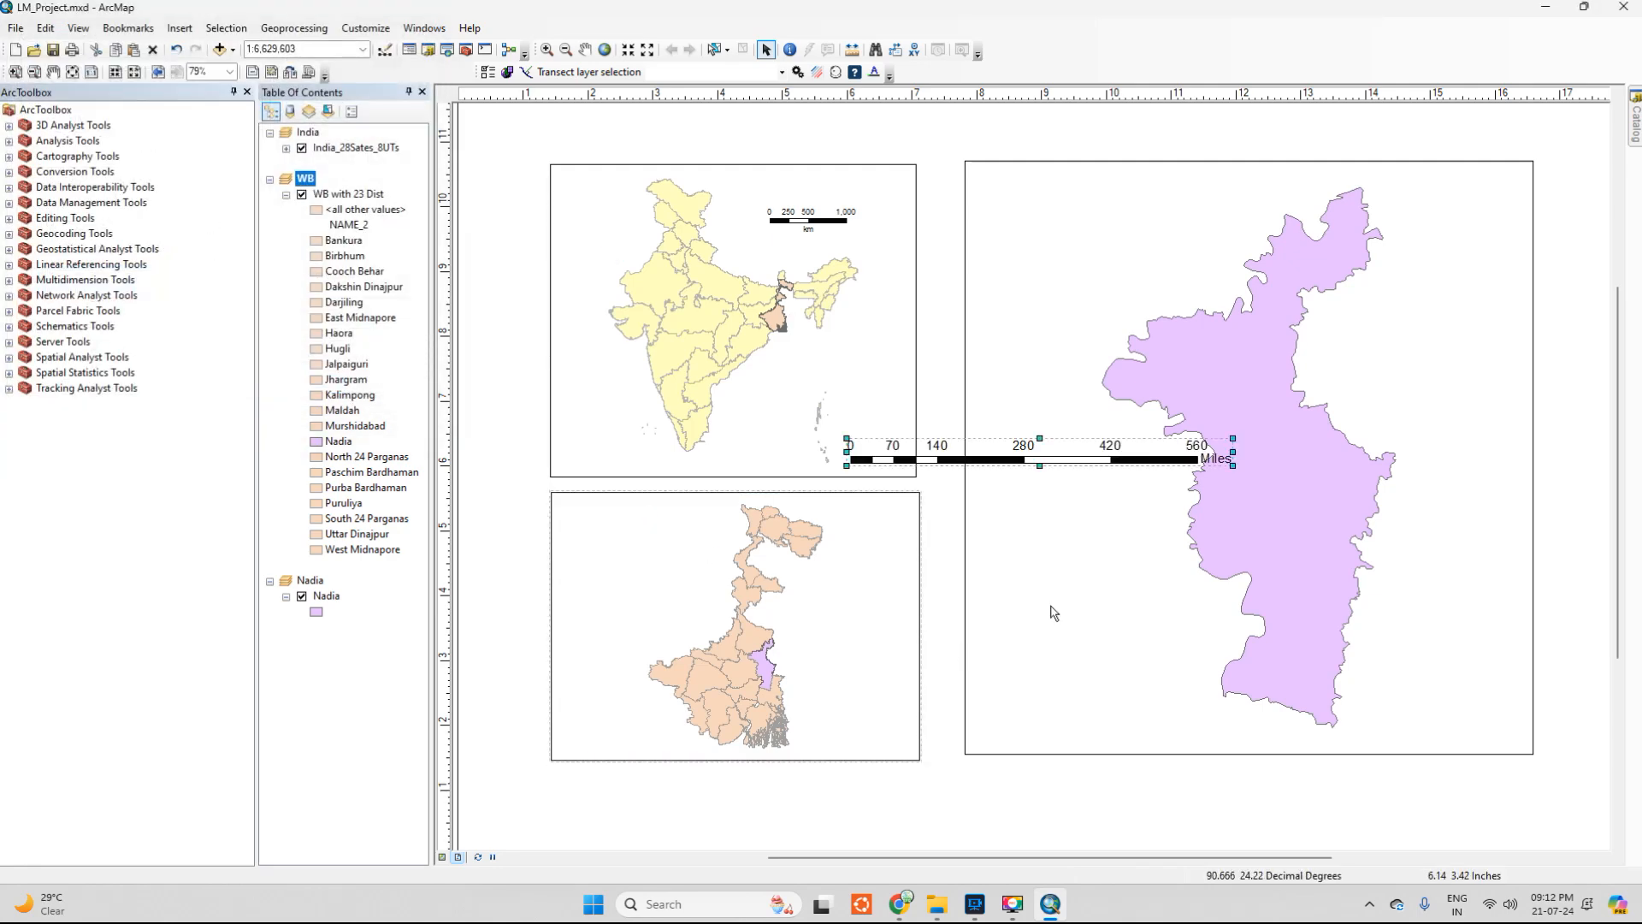
Give the WB scale bar 2 divisions and 2 subdivisions, and place its unit label below center
right_click(1152, 460)
left_click(1223, 753)
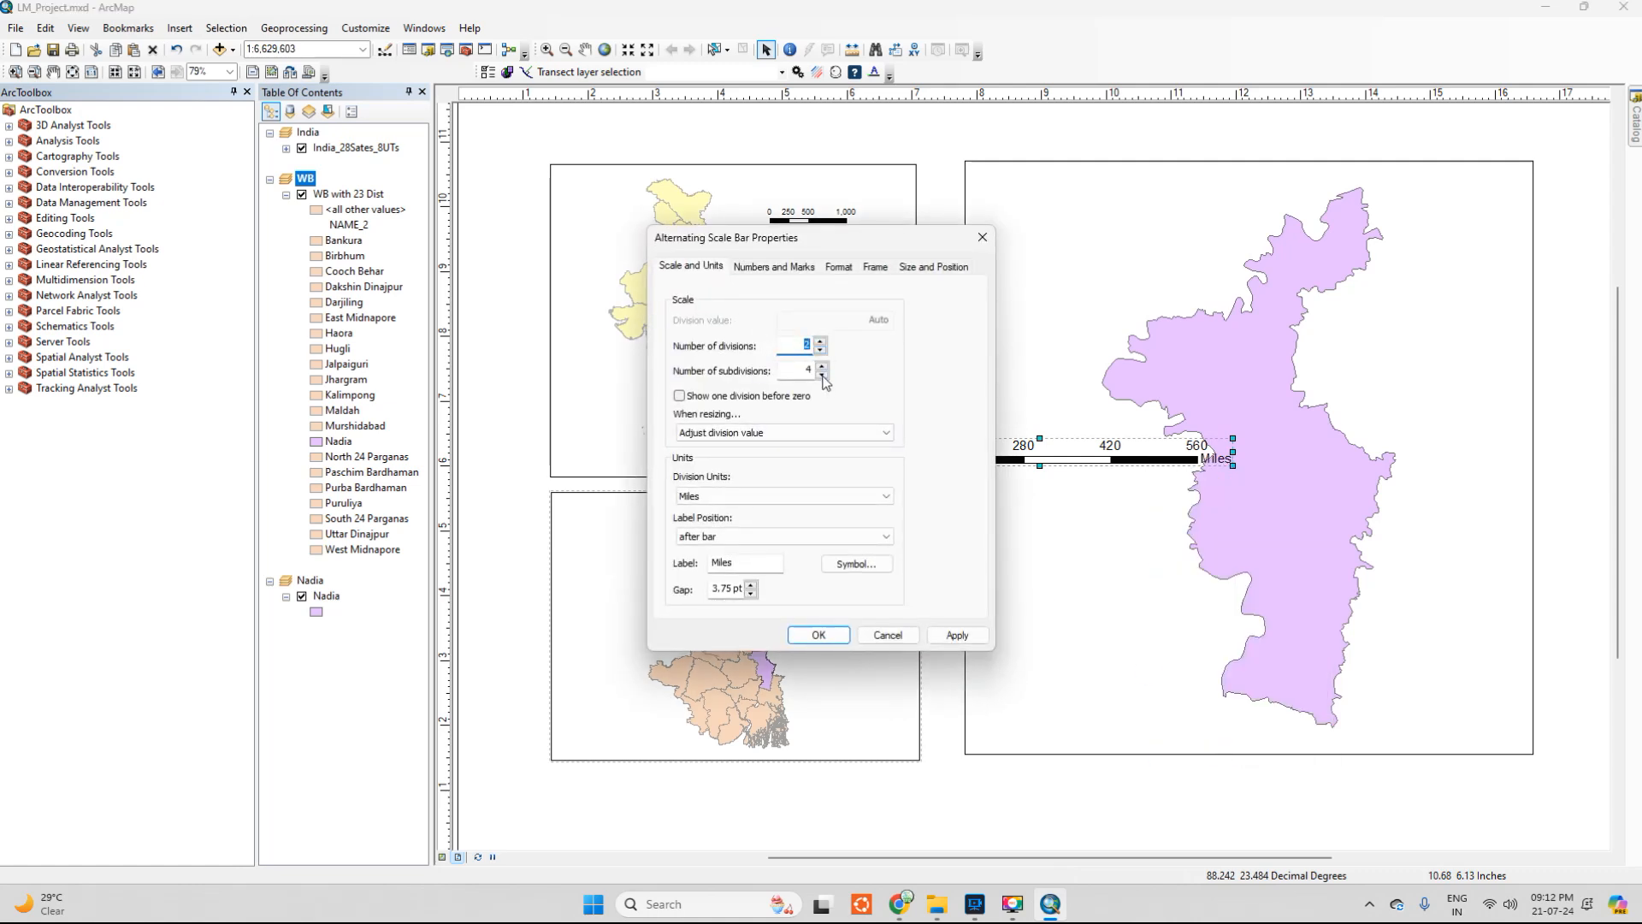
left_click(822, 375)
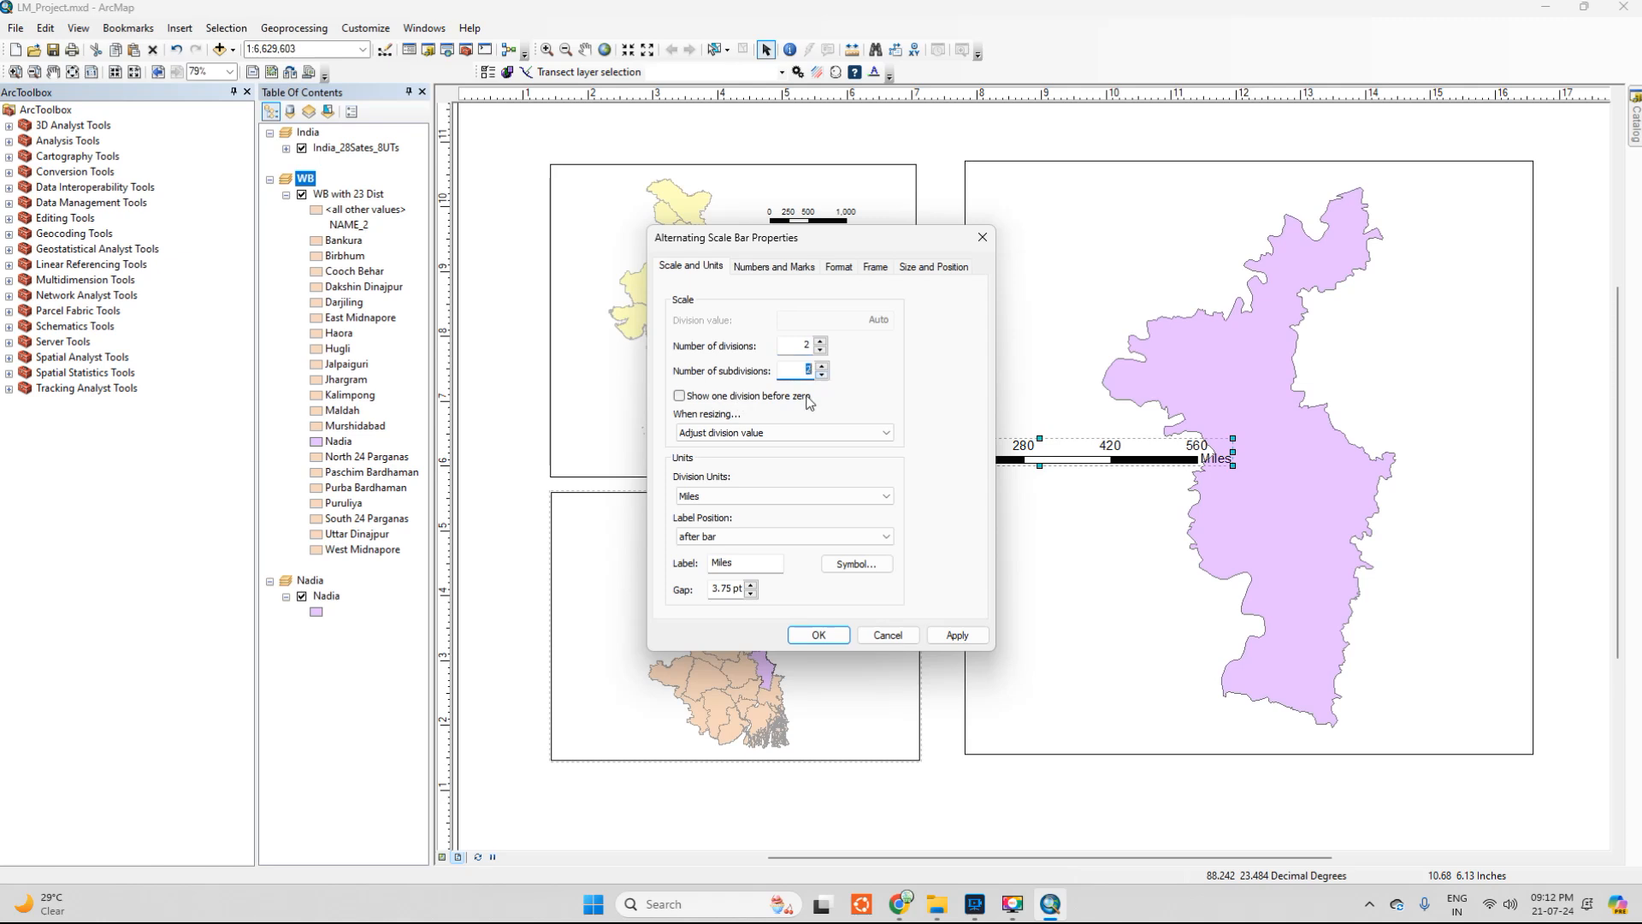
left_click(729, 539)
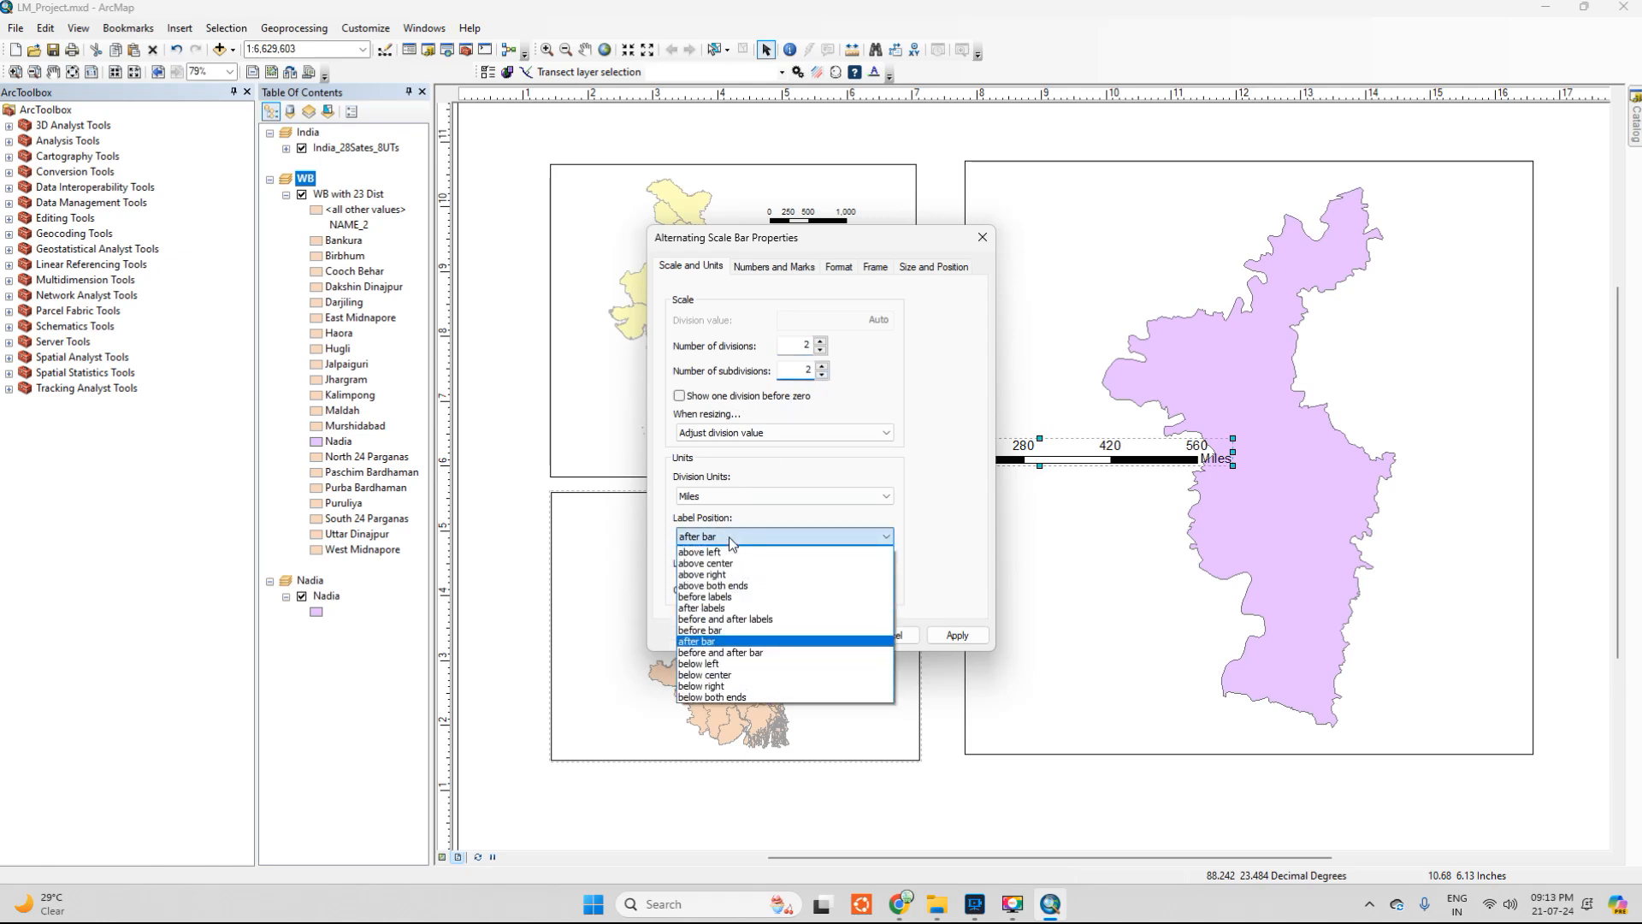
left_click(723, 676)
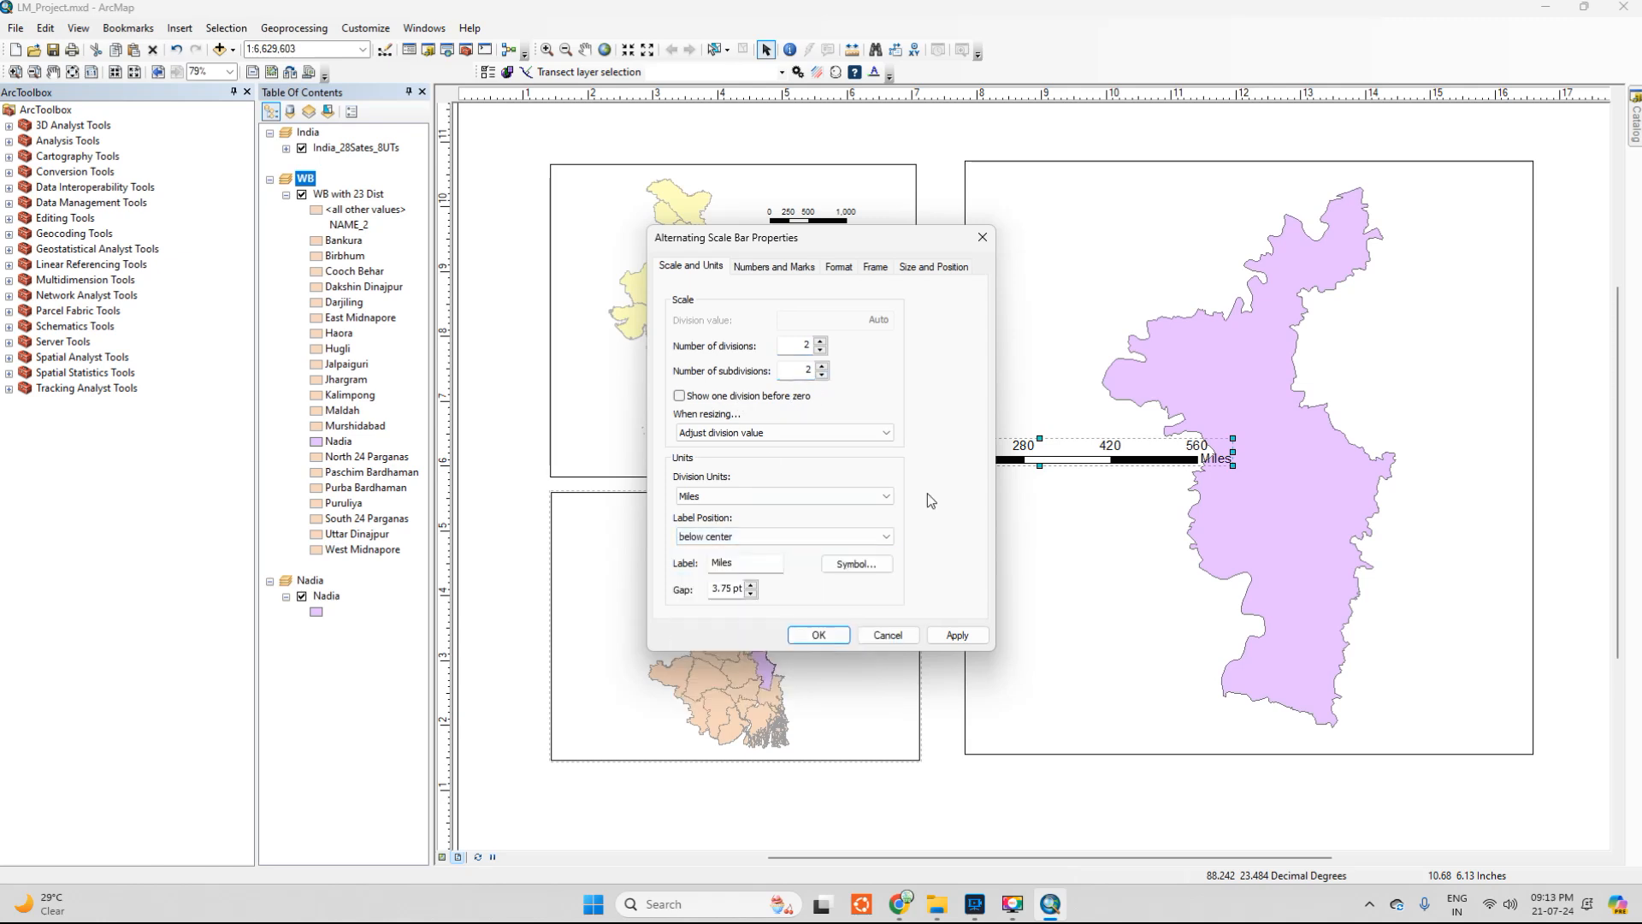
Set the WB scale bar's division units to Kilometers with the label km, and apply the properties
double_click(747, 566)
type("km")
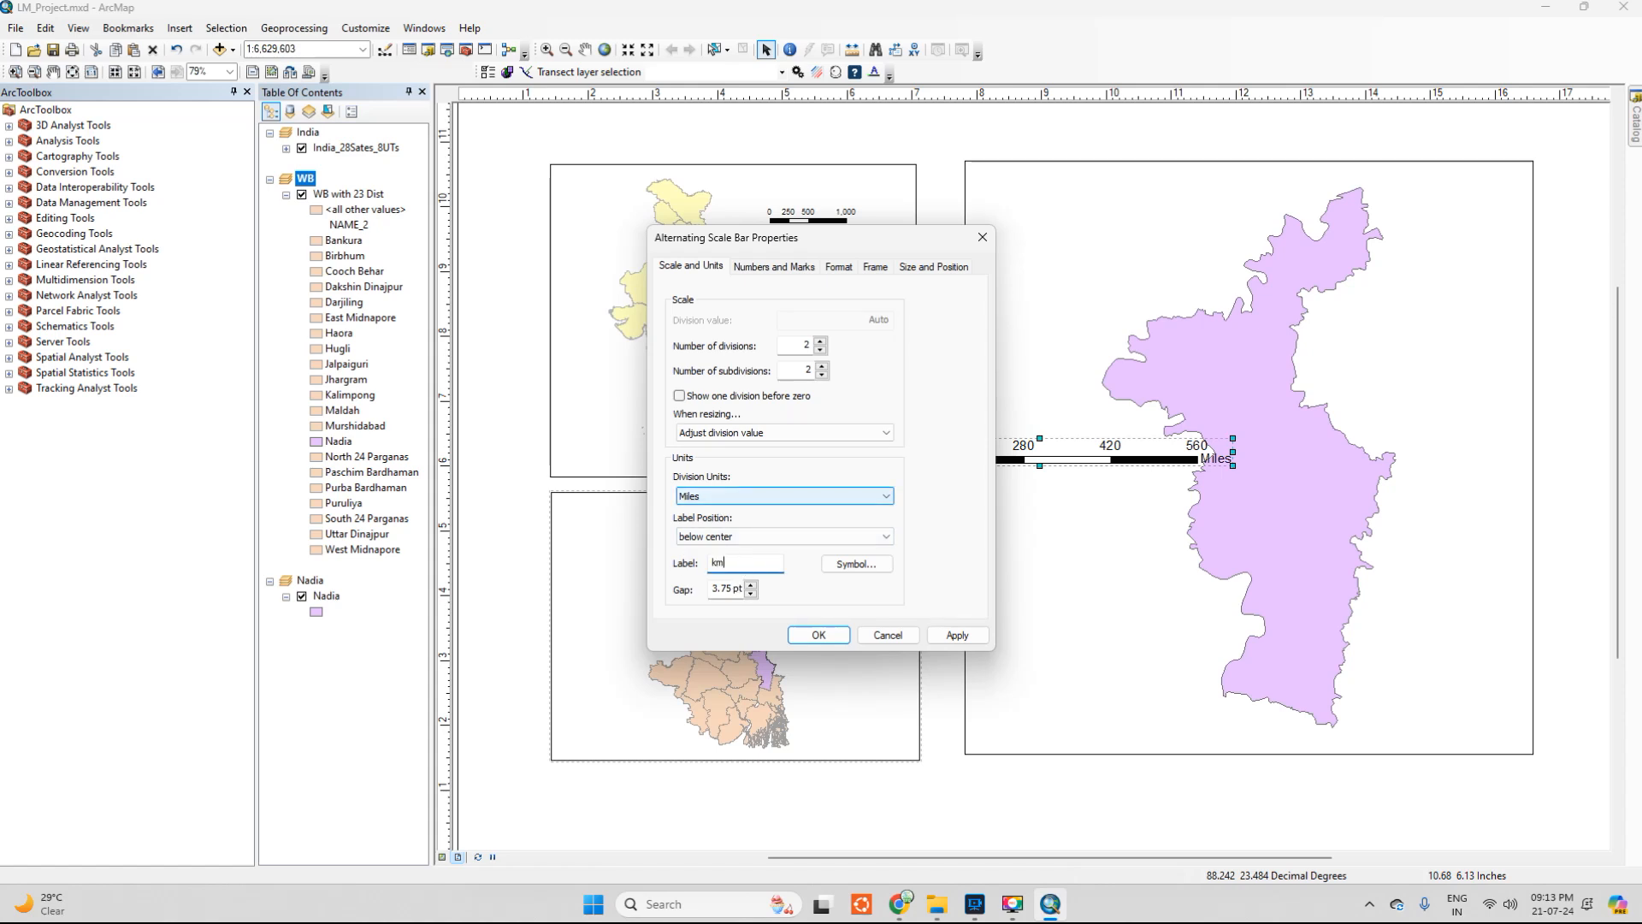
left_click(712, 499)
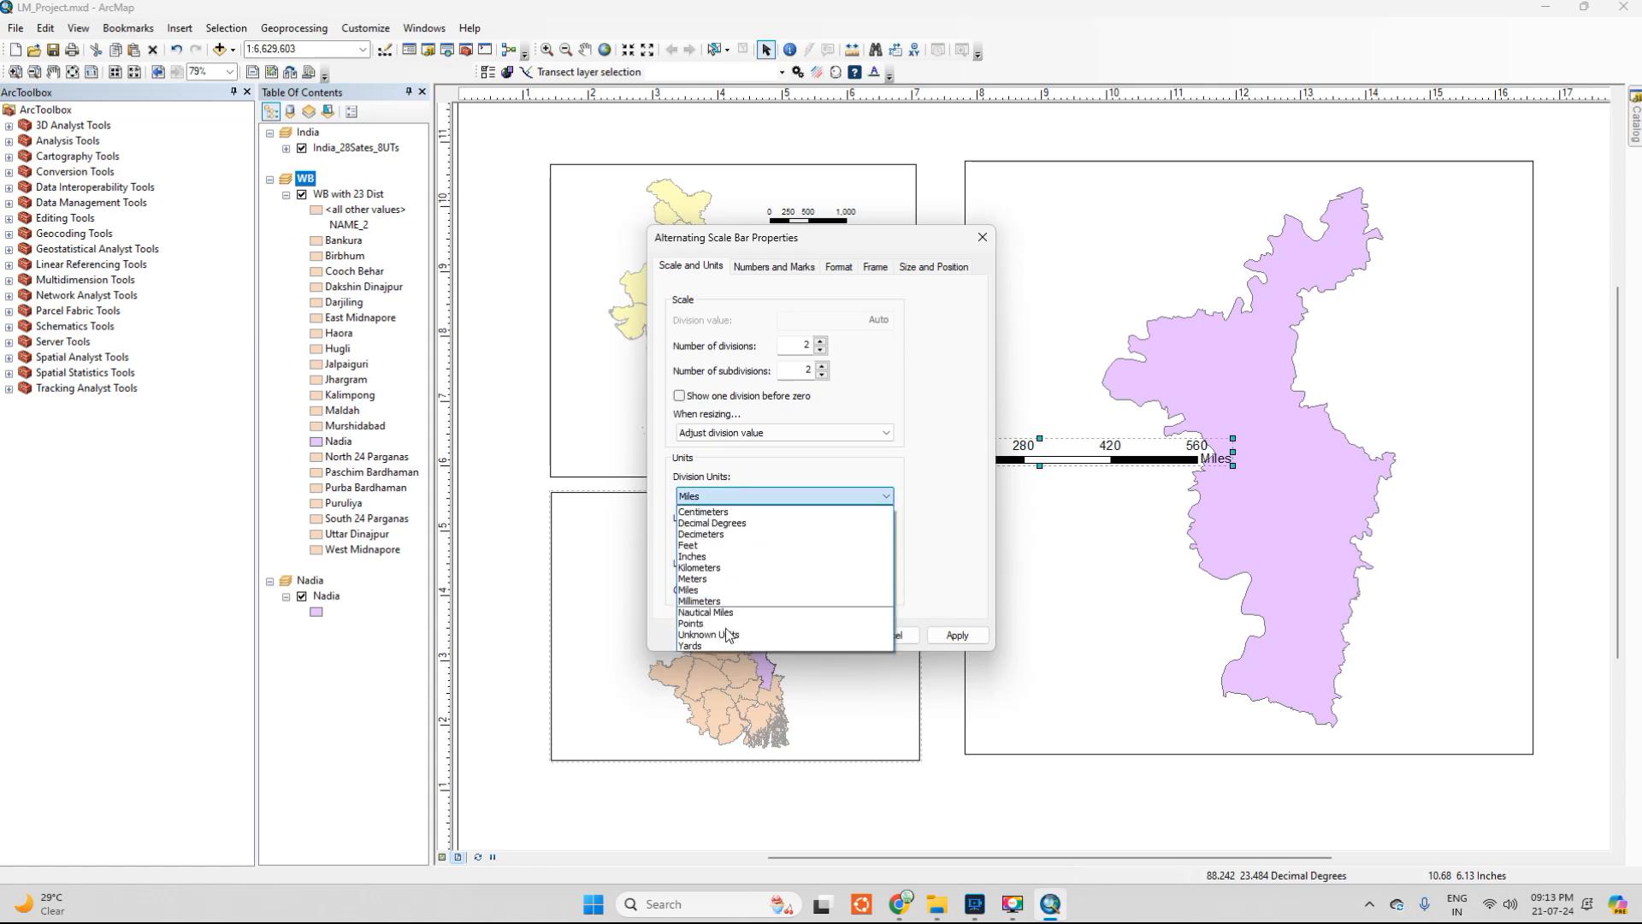
left_click(698, 567)
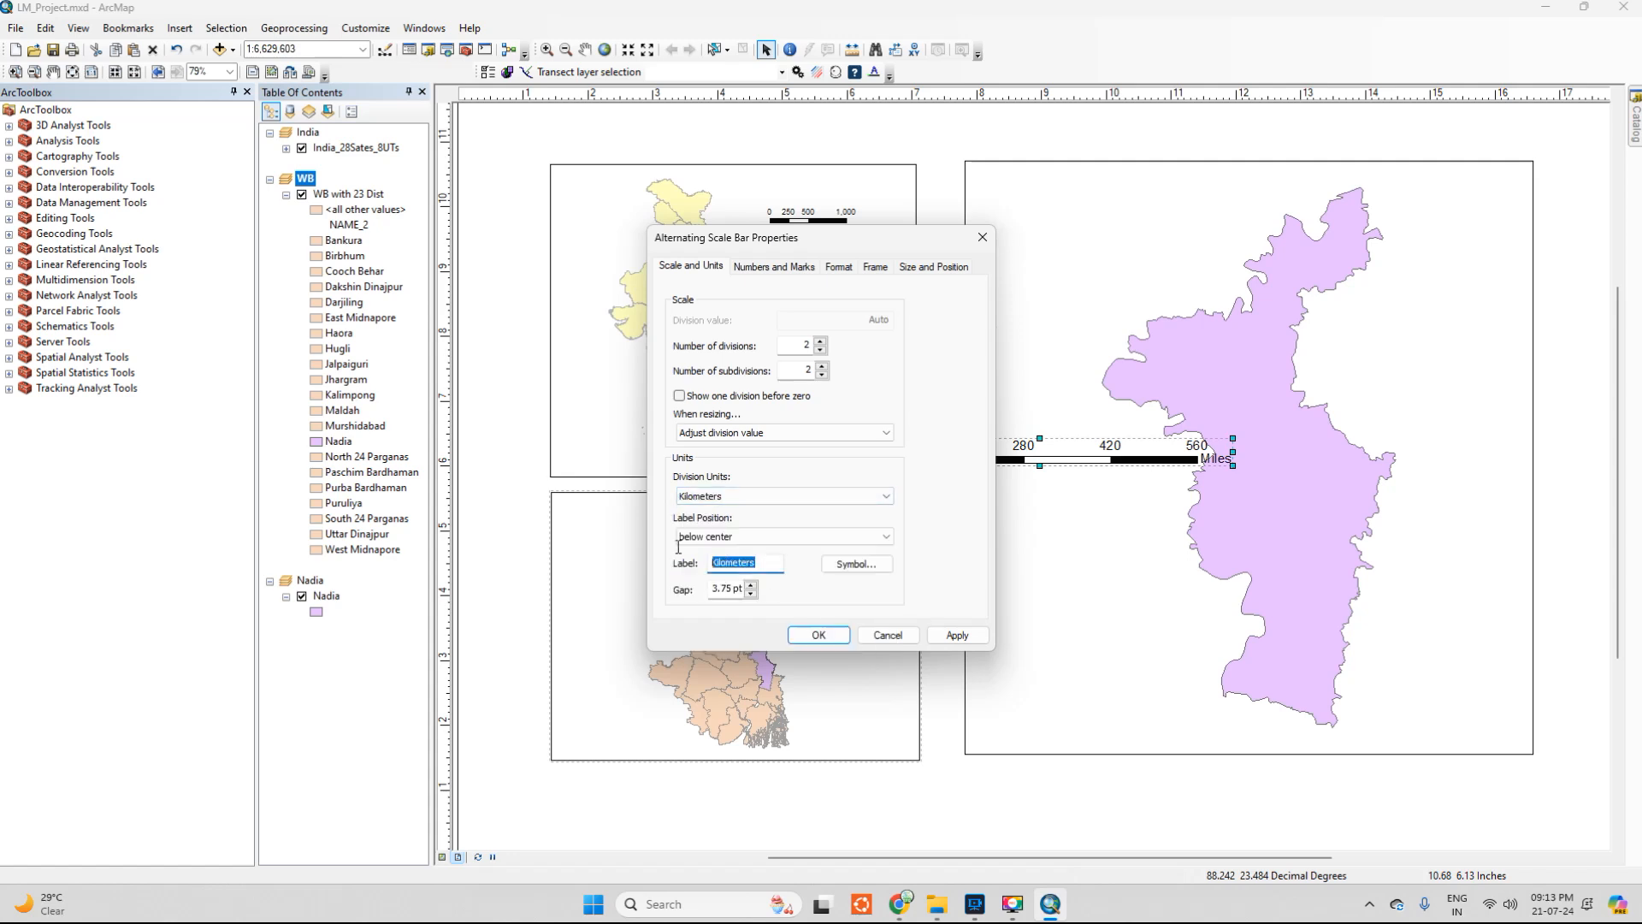
type("km")
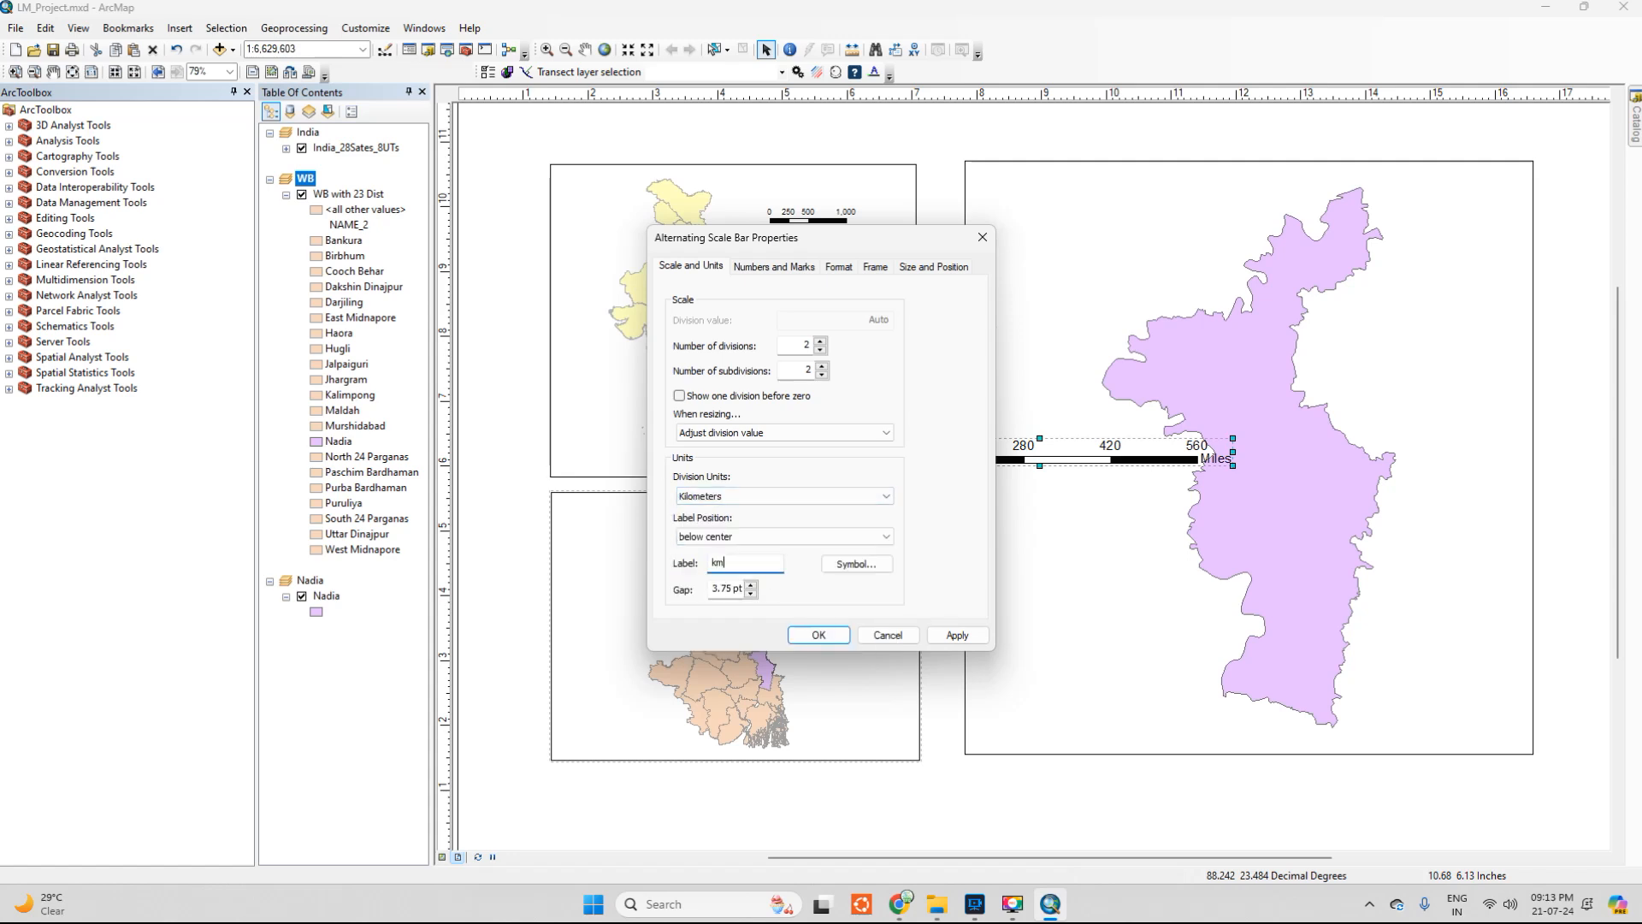
left_click(981, 637)
left_click(819, 635)
Shrink the WB scale bar to a 200 km length and place it beside the northern tip of West Bengal
left_click_drag(1233, 444, 981, 444)
mouse_move(754, 659)
left_mouse_down()
mouse_move(622, 600)
mouse_move(579, 535)
left_mouse_up()
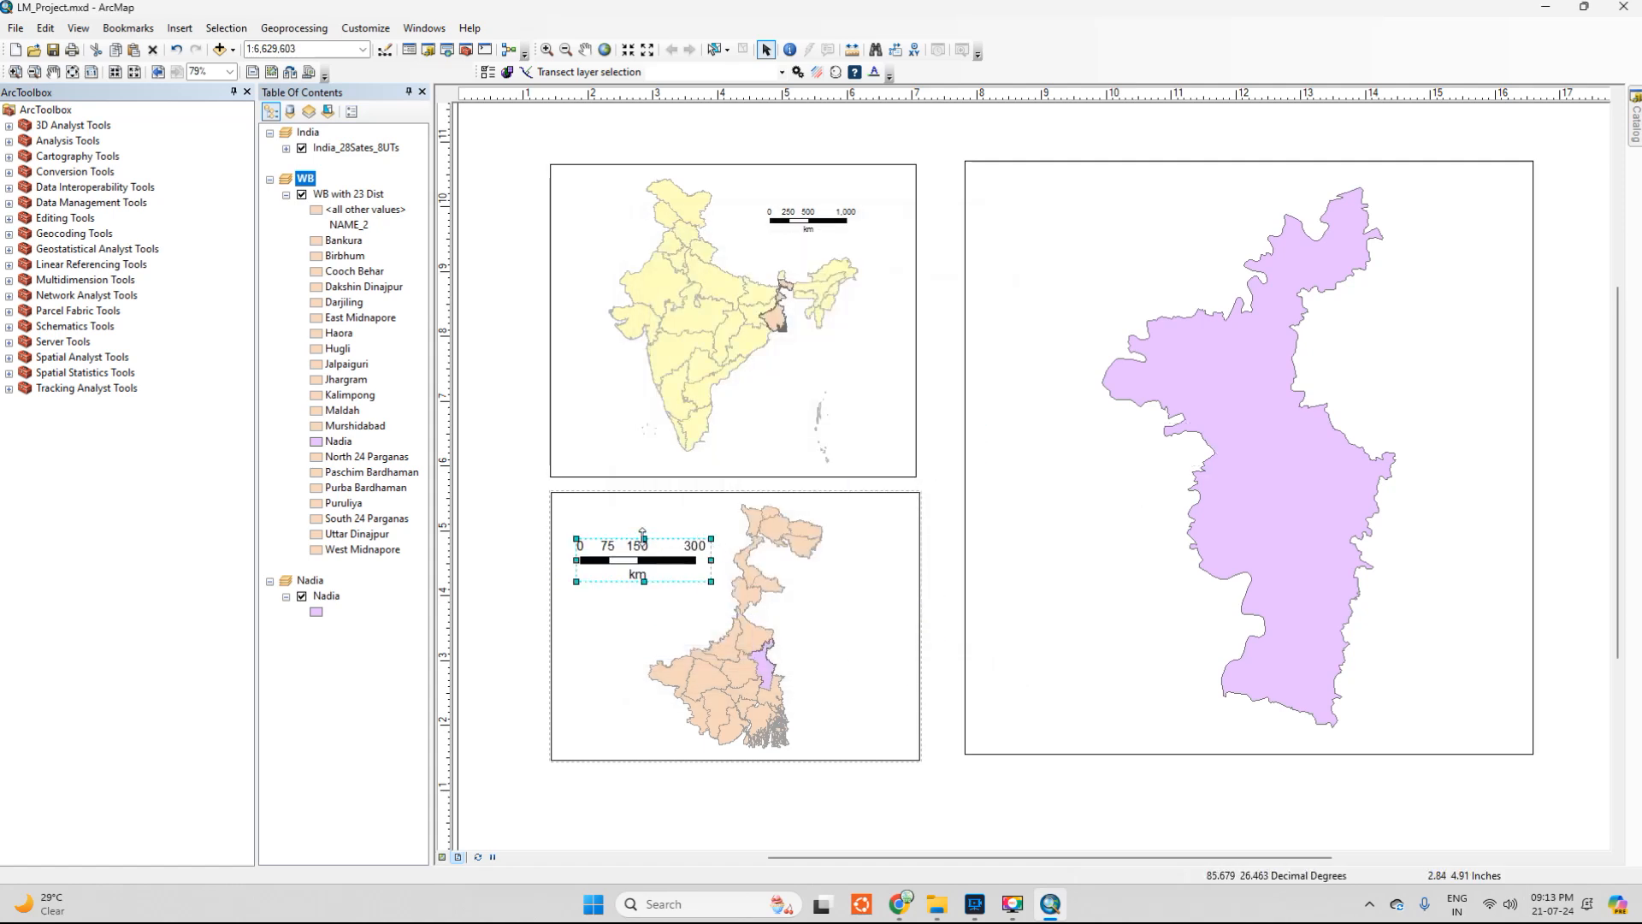
mouse_move(700, 562)
left_mouse_down()
mouse_move(724, 565)
mouse_move(671, 566)
left_mouse_up()
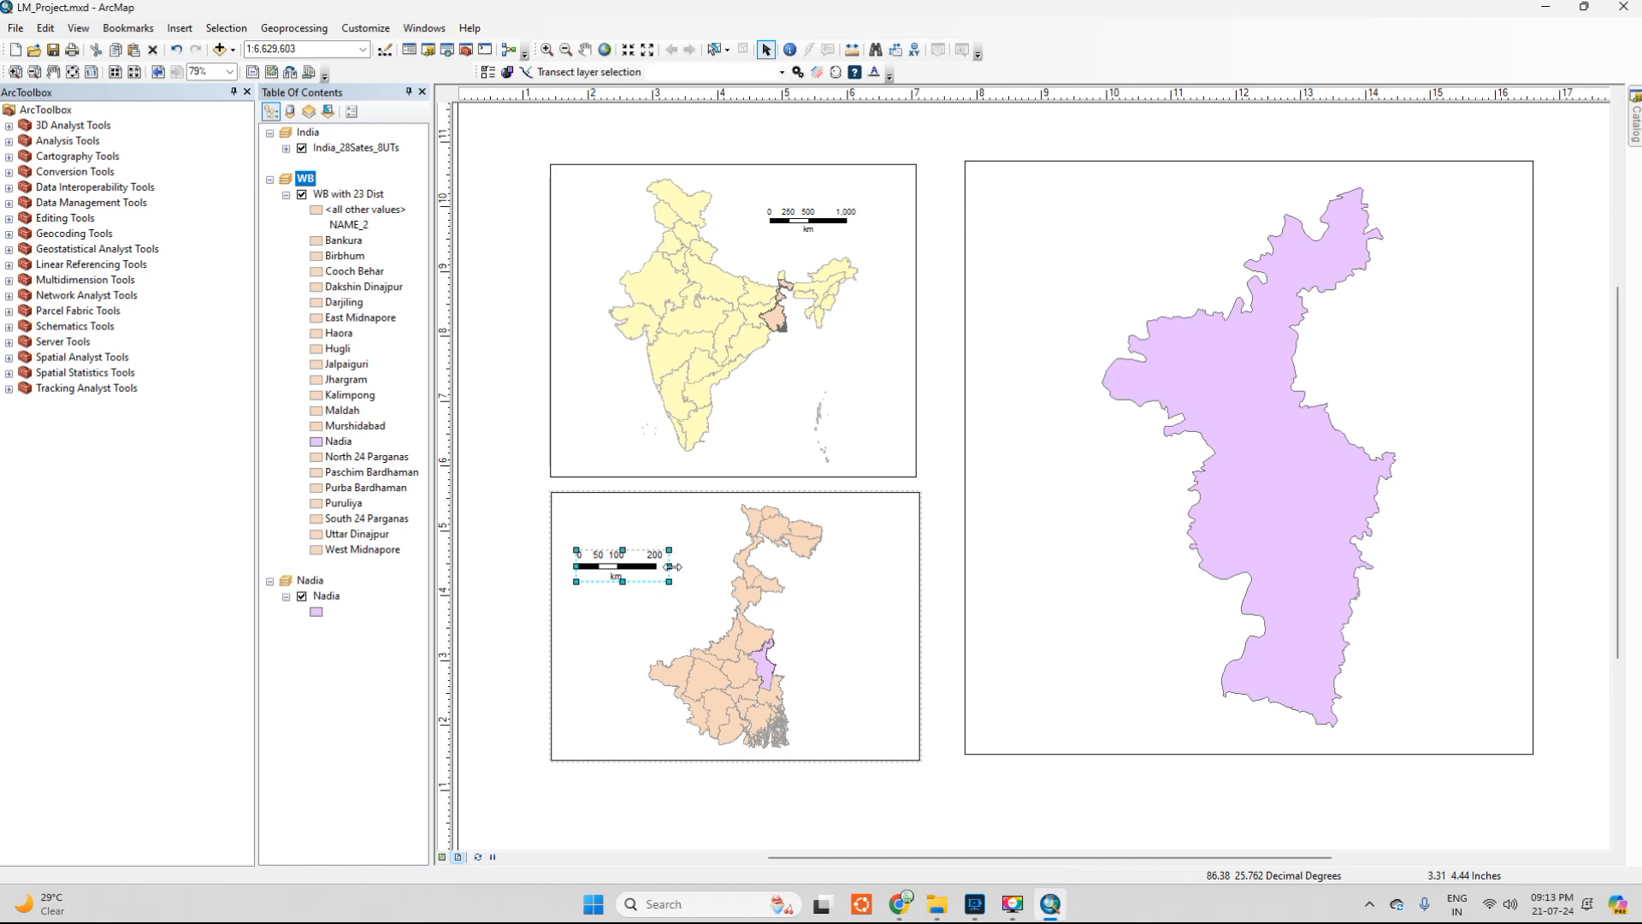
left_click_drag(642, 566, 705, 537)
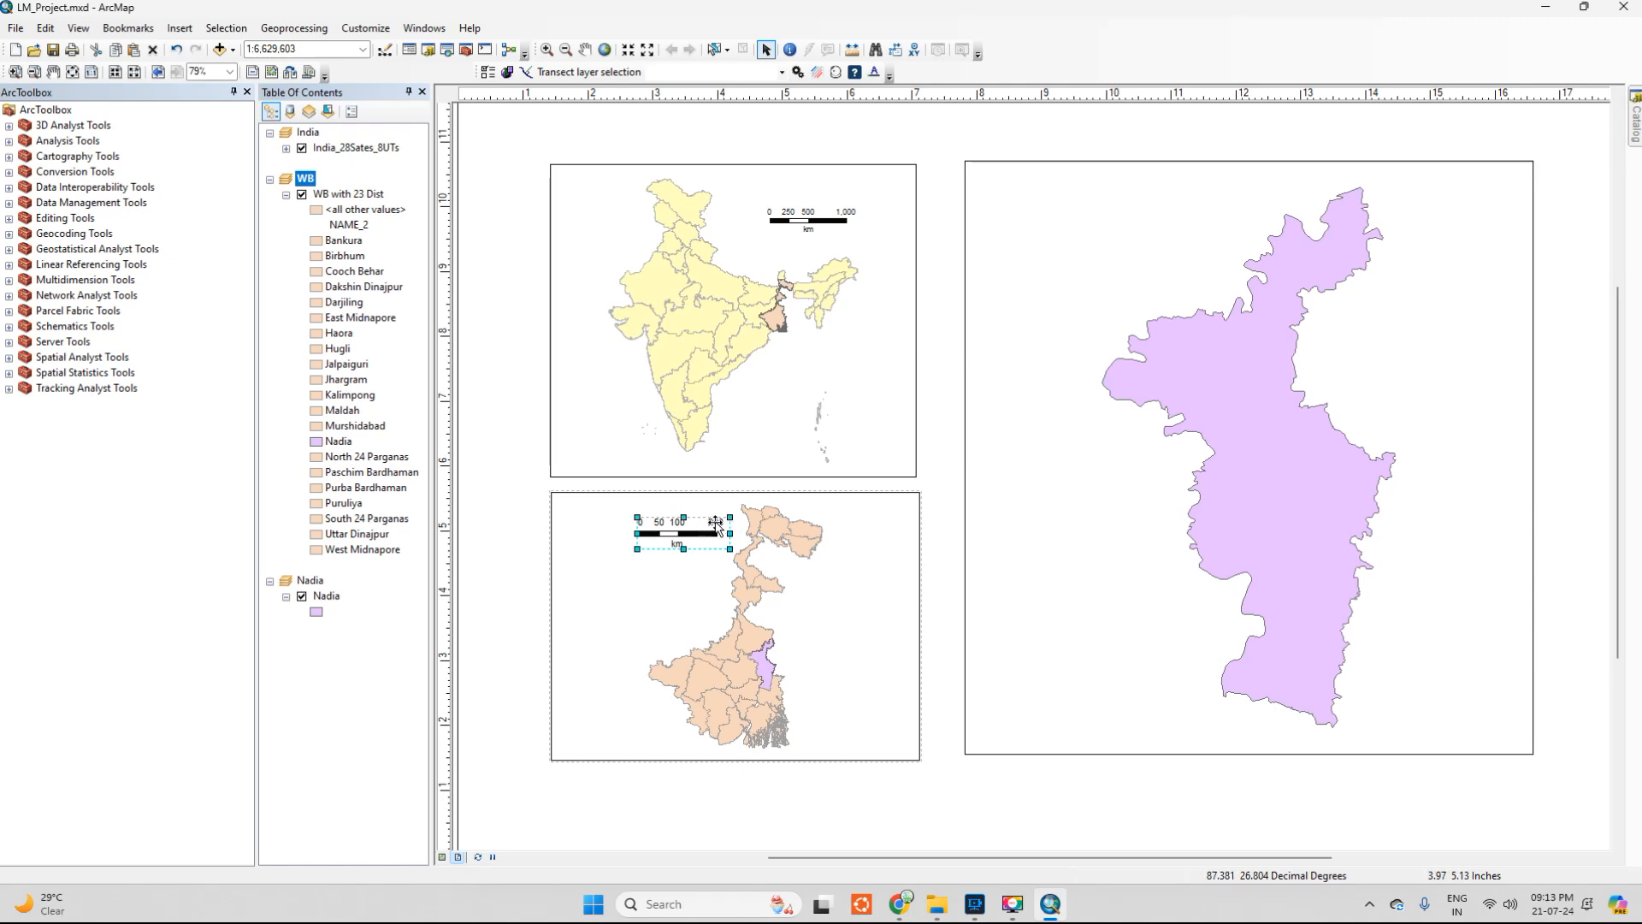
left_click(882, 607)
Insert a scale bar in the Alternating Scale Bar 1 style for the Nadia data frame and place it in the frame's lower-left part
left_click(1190, 458)
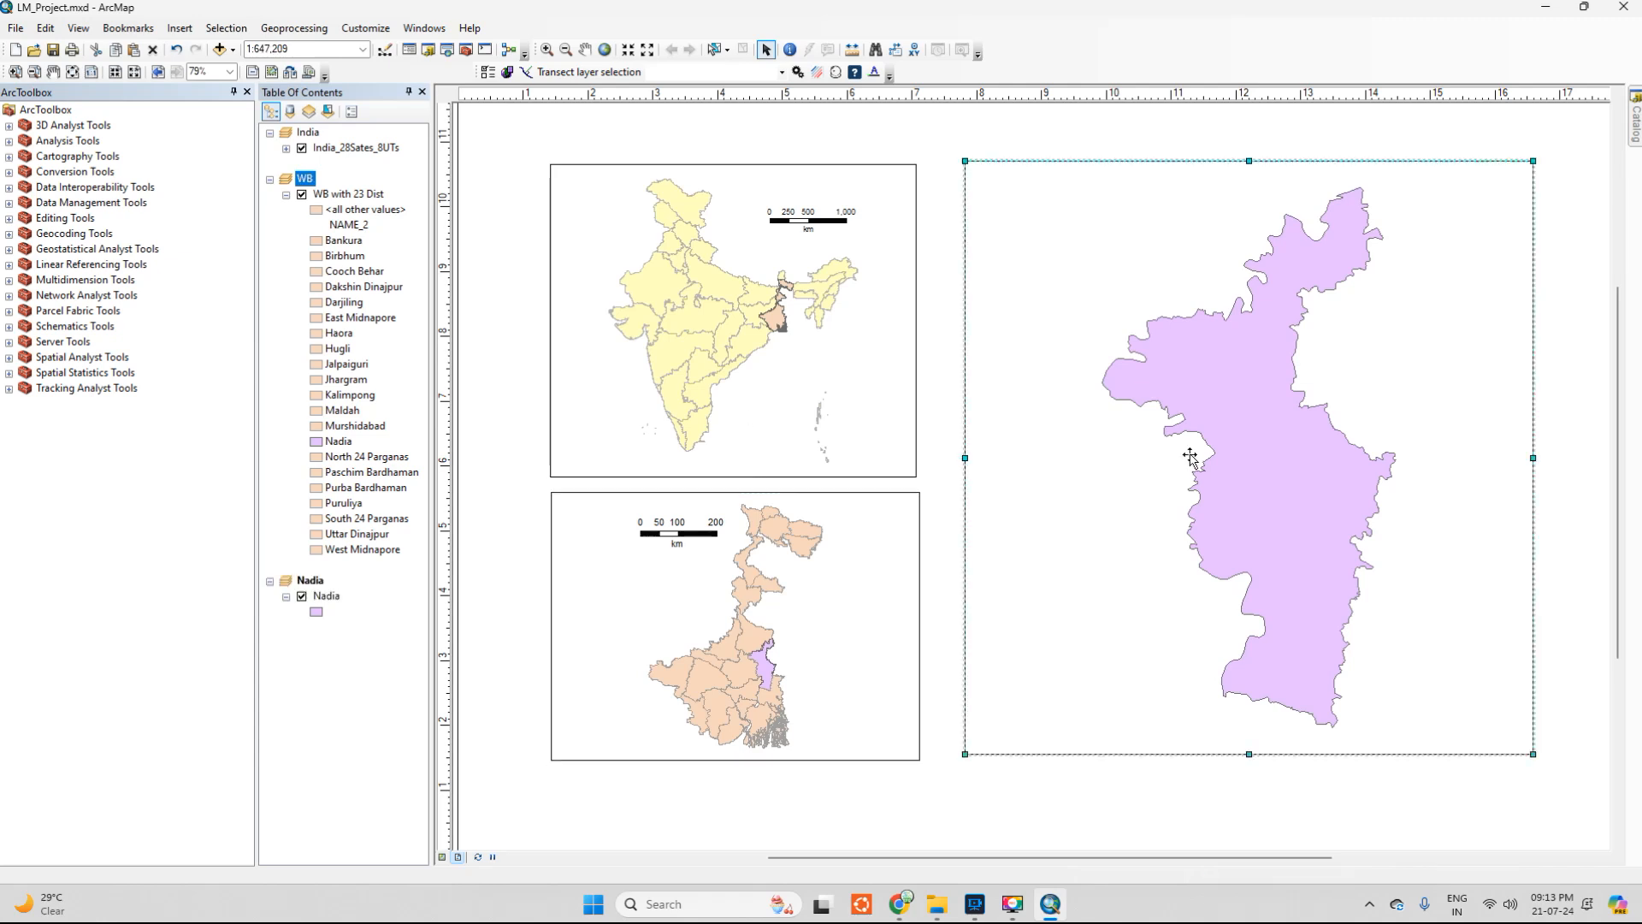
left_click(312, 579)
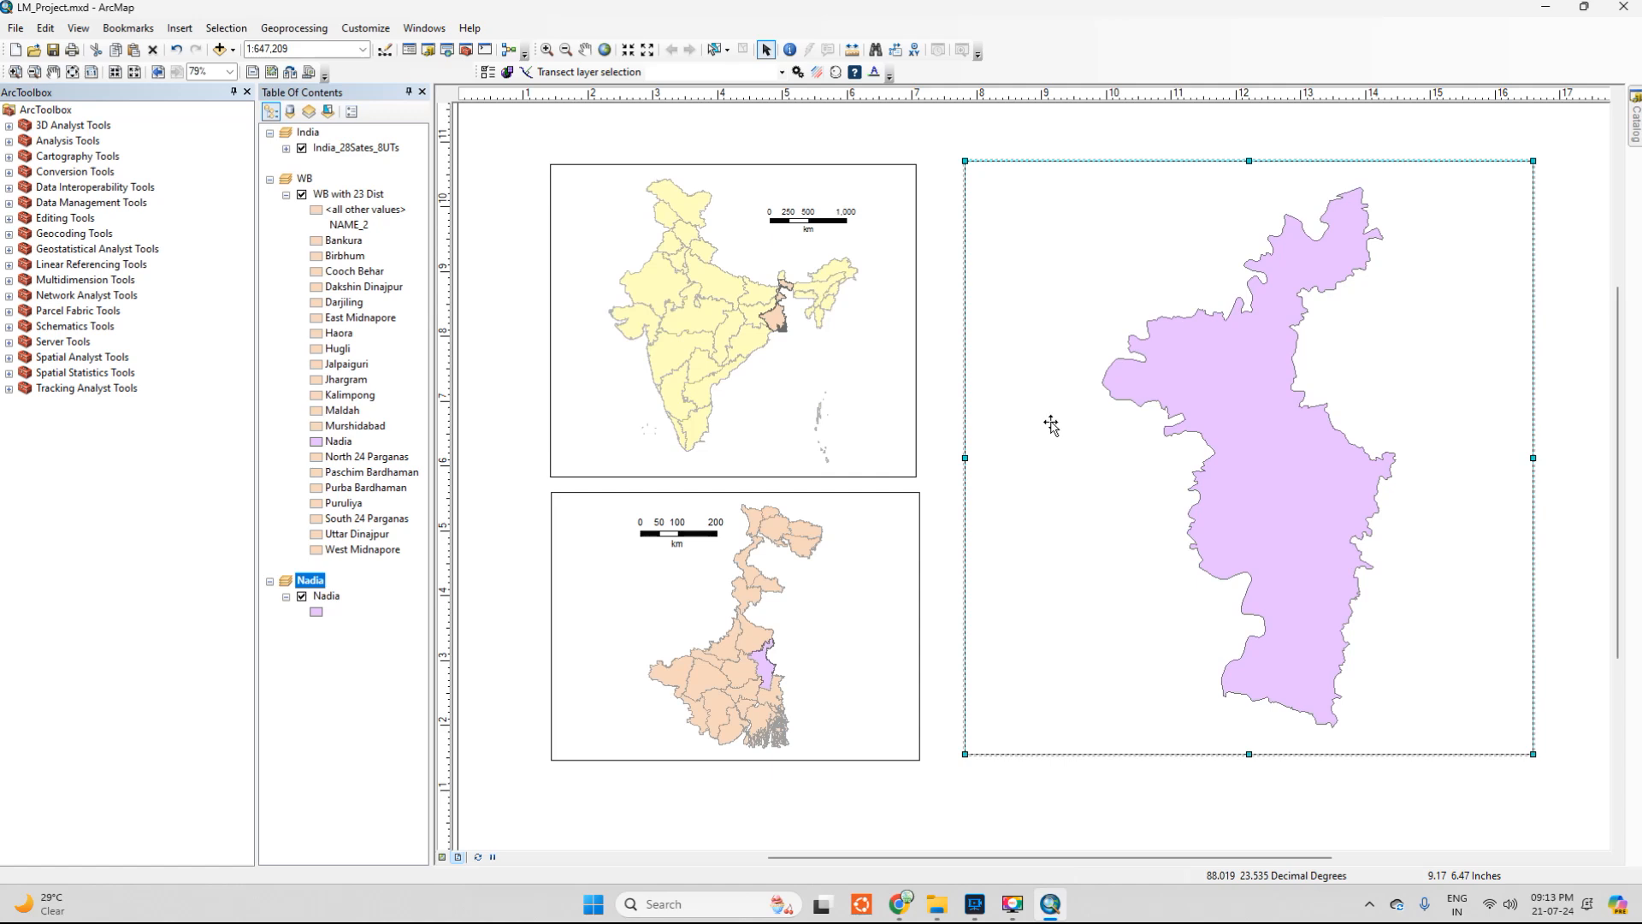
left_click(180, 28)
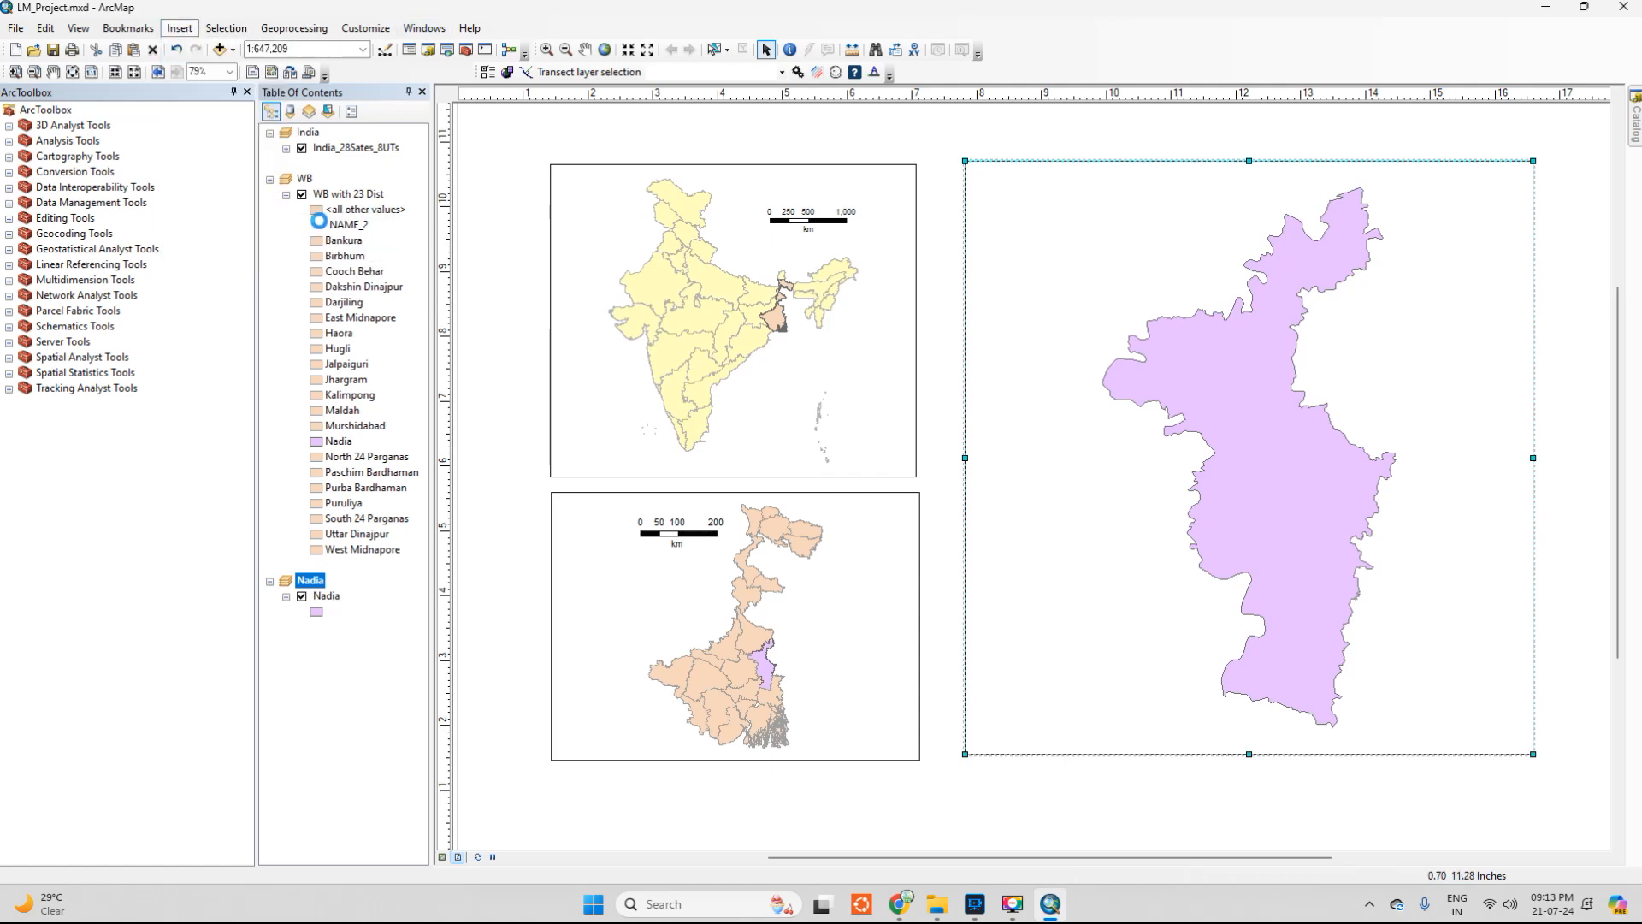
left_click(235, 187)
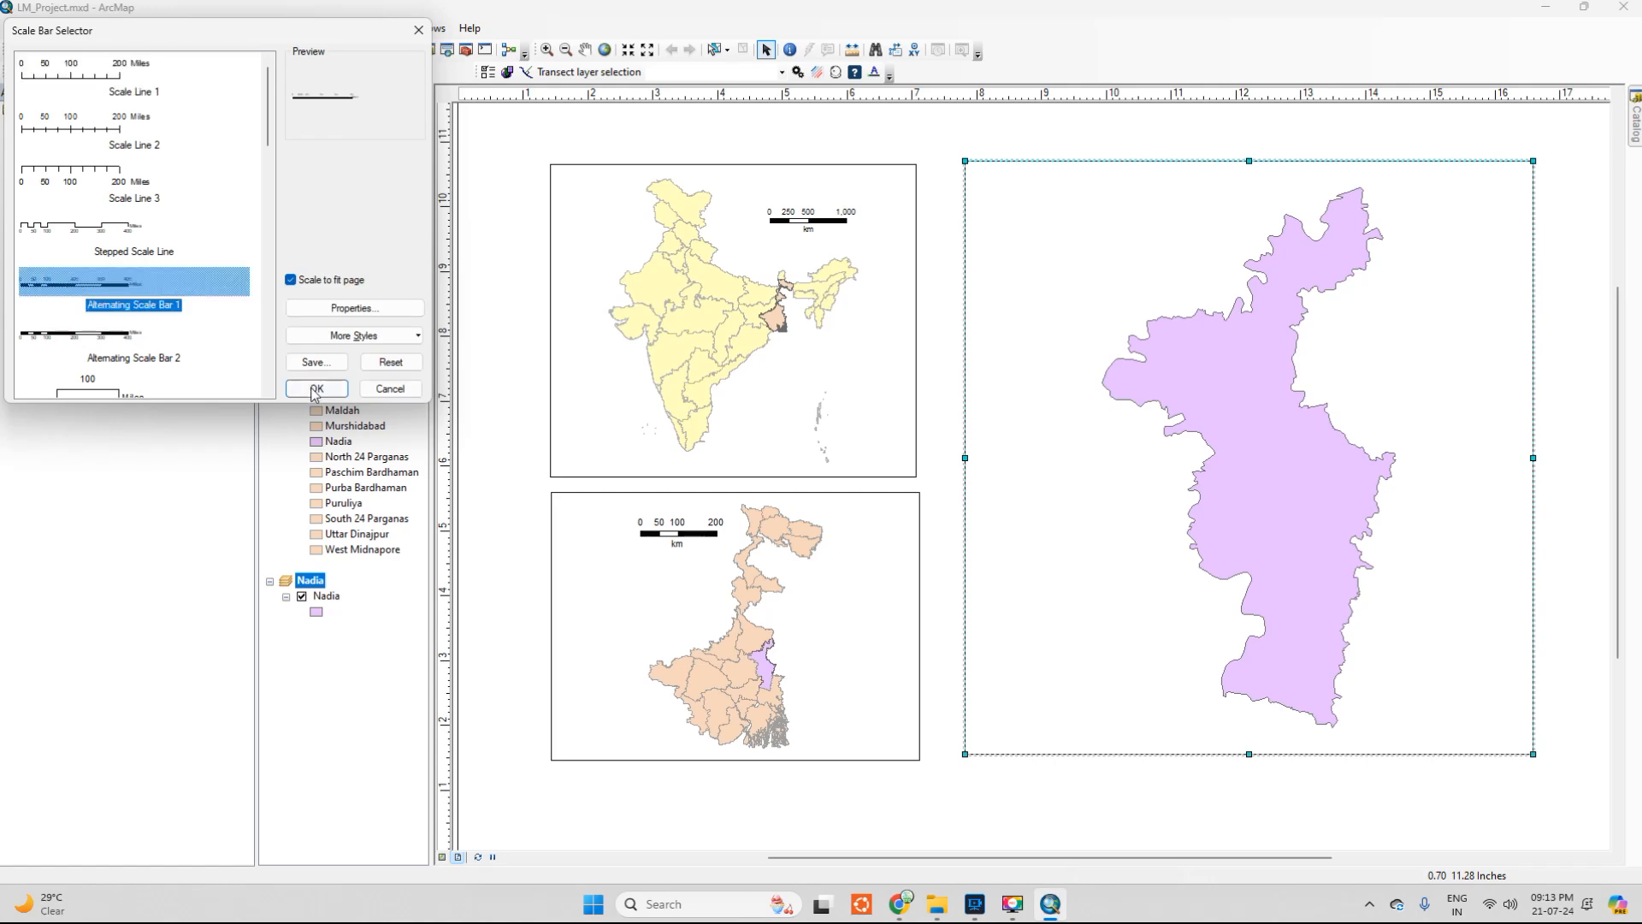
left_click(315, 389)
left_click_drag(1069, 457, 1204, 698)
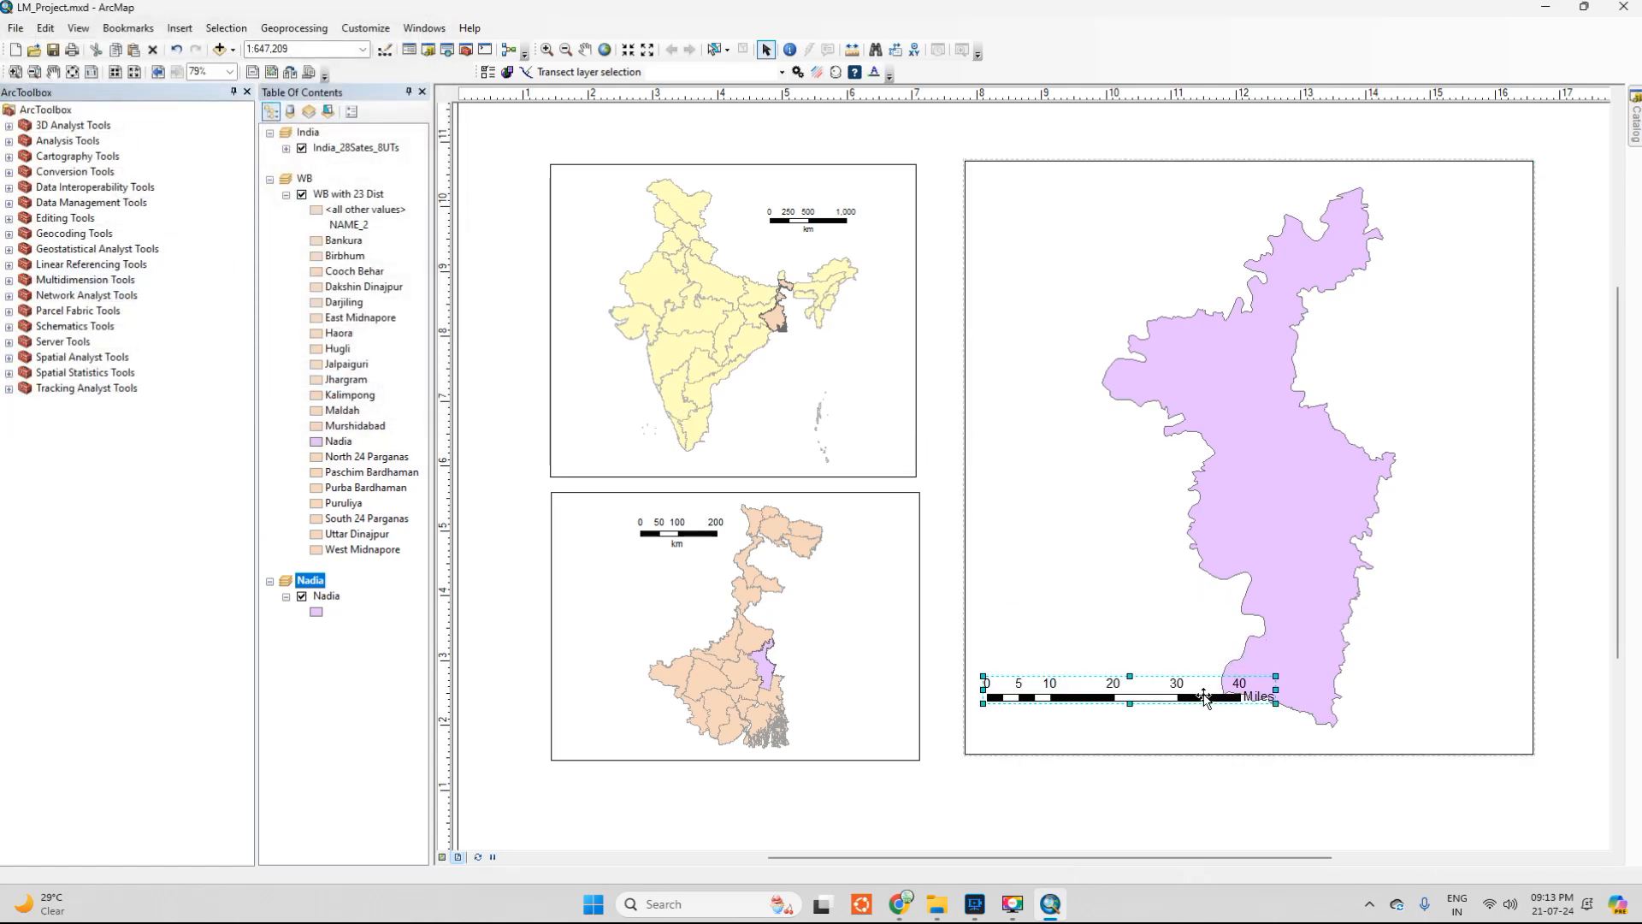
Give the Nadia scale bar 2 divisions and 2 subdivisions, and set its division units to Kilometers
right_click(1205, 698)
left_click(1240, 671)
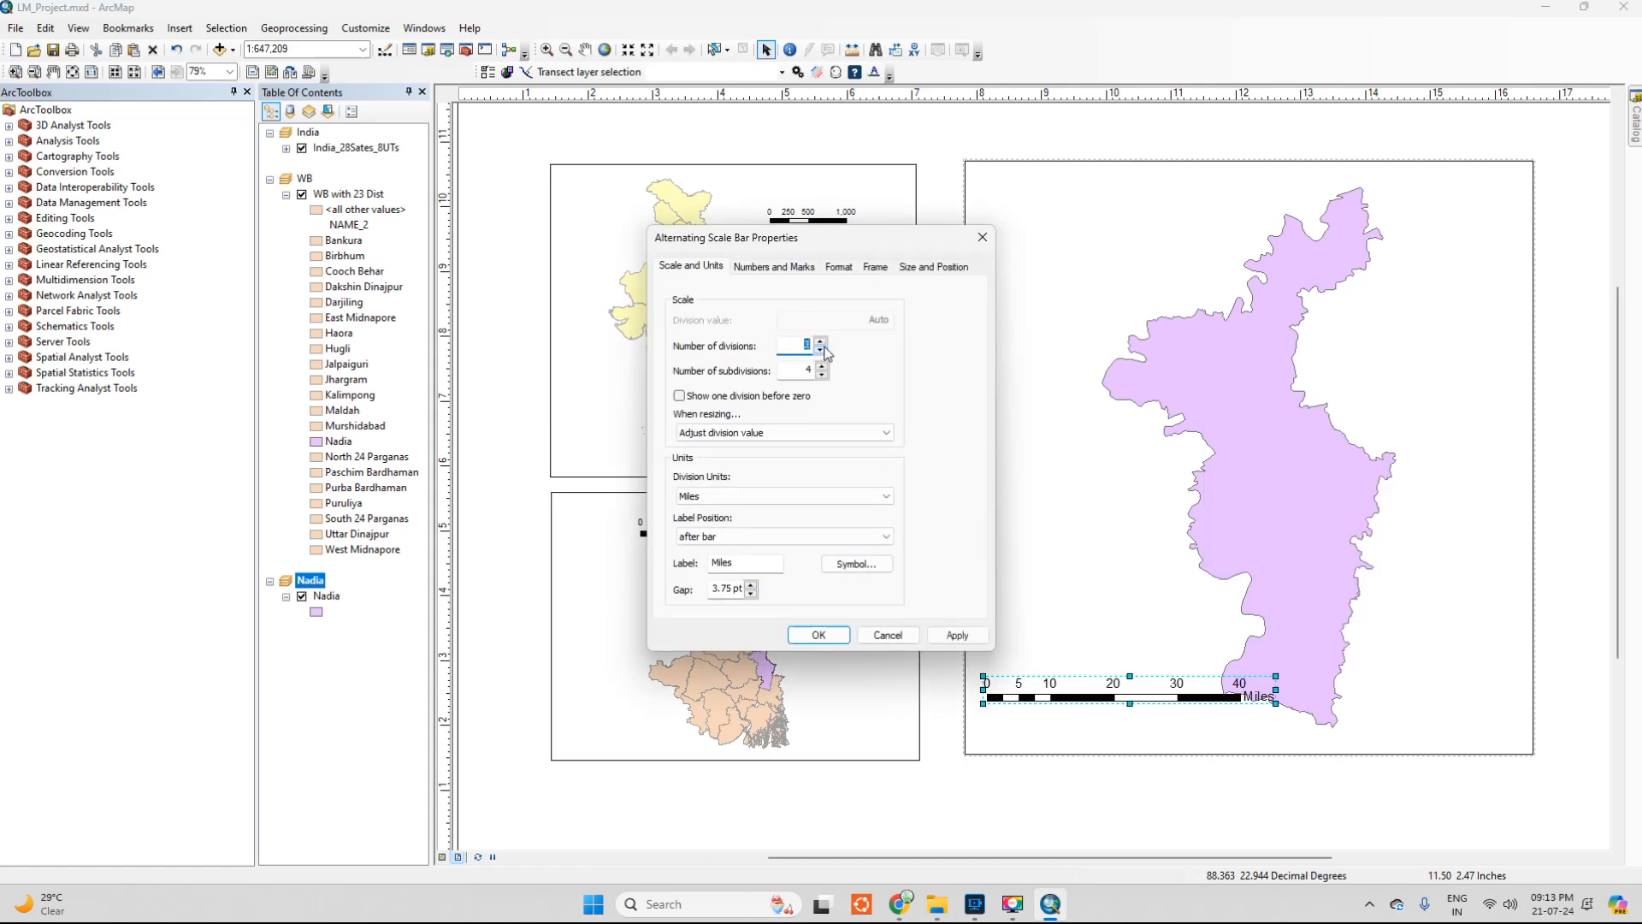
left_click(820, 350)
left_click(819, 376)
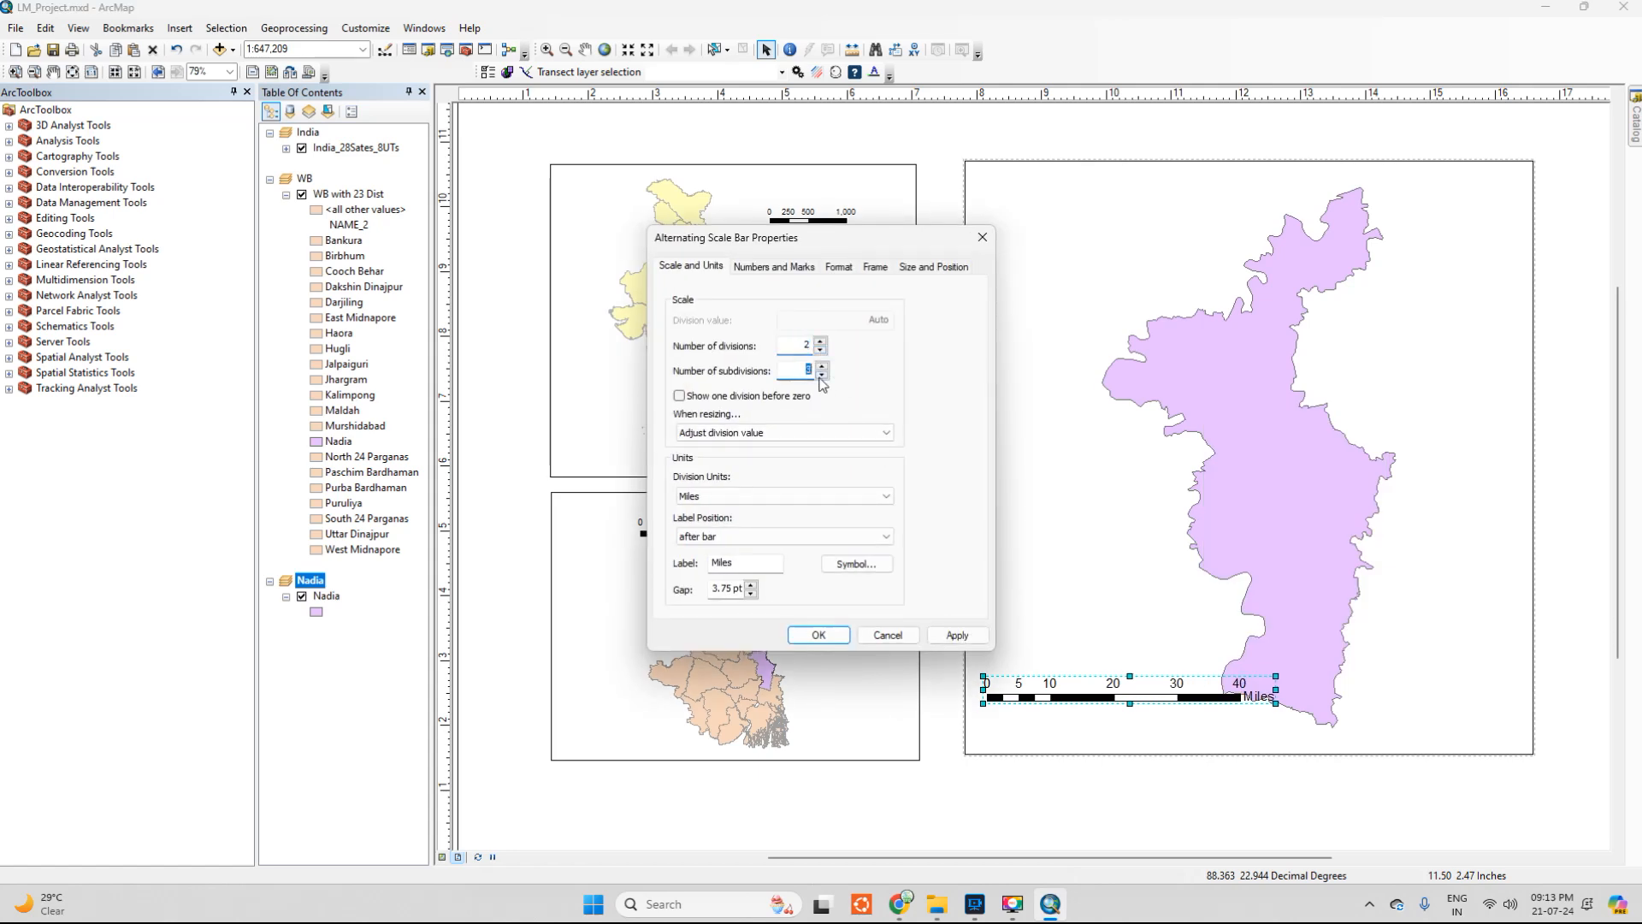
left_click(727, 496)
left_click(723, 568)
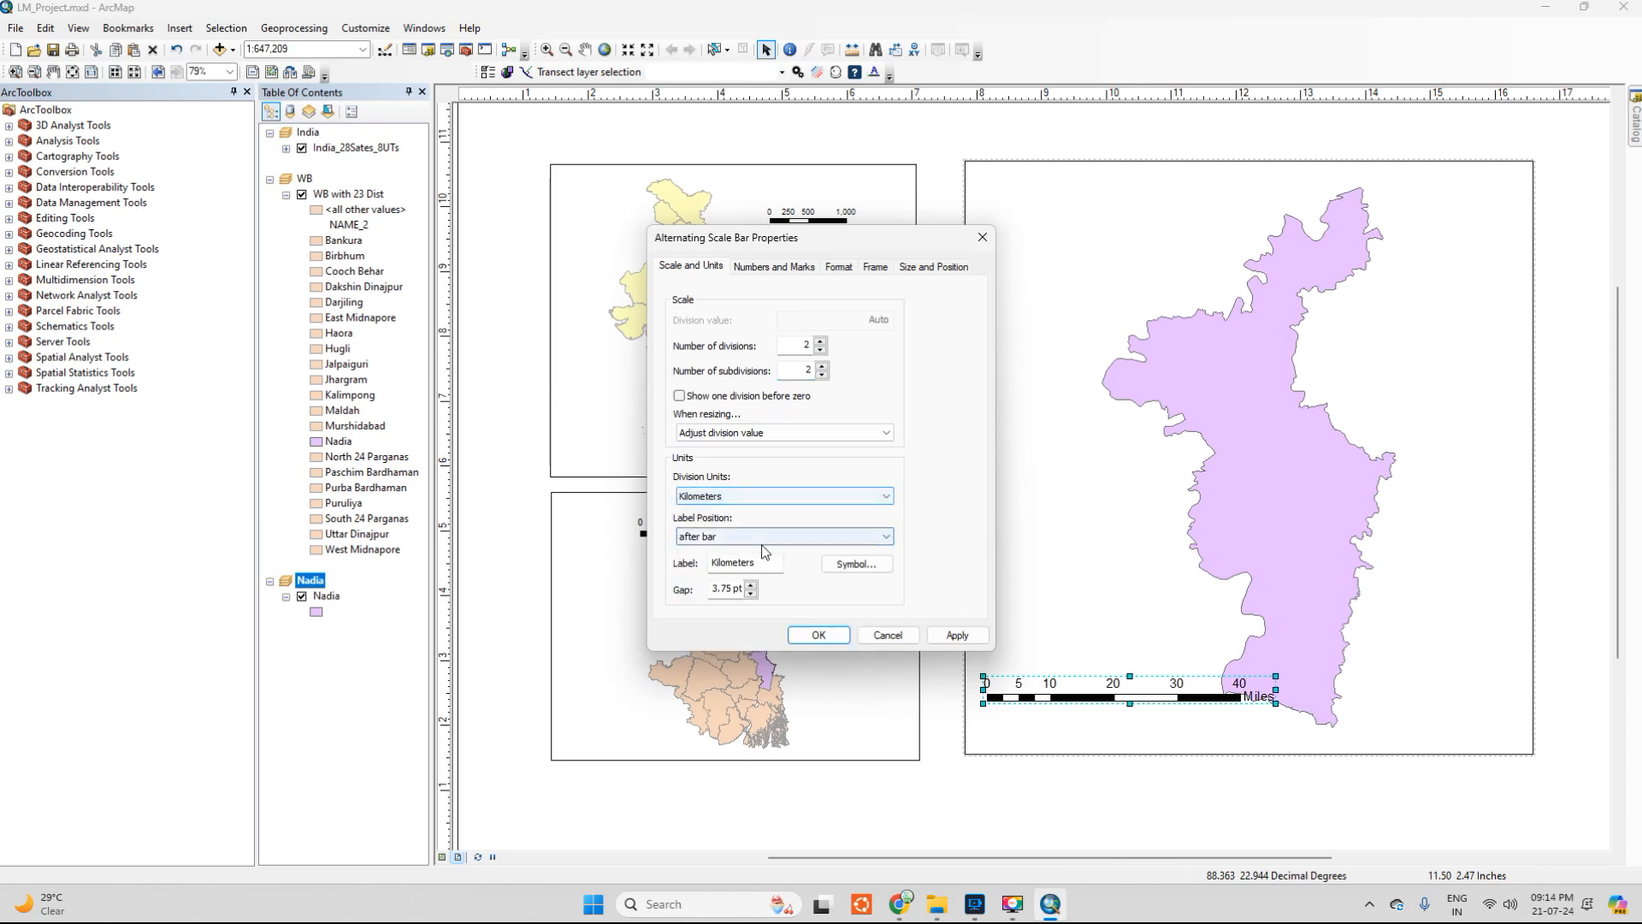
Place the Nadia scale bar's unit label below center, change the label to km, and apply the properties
left_click(770, 537)
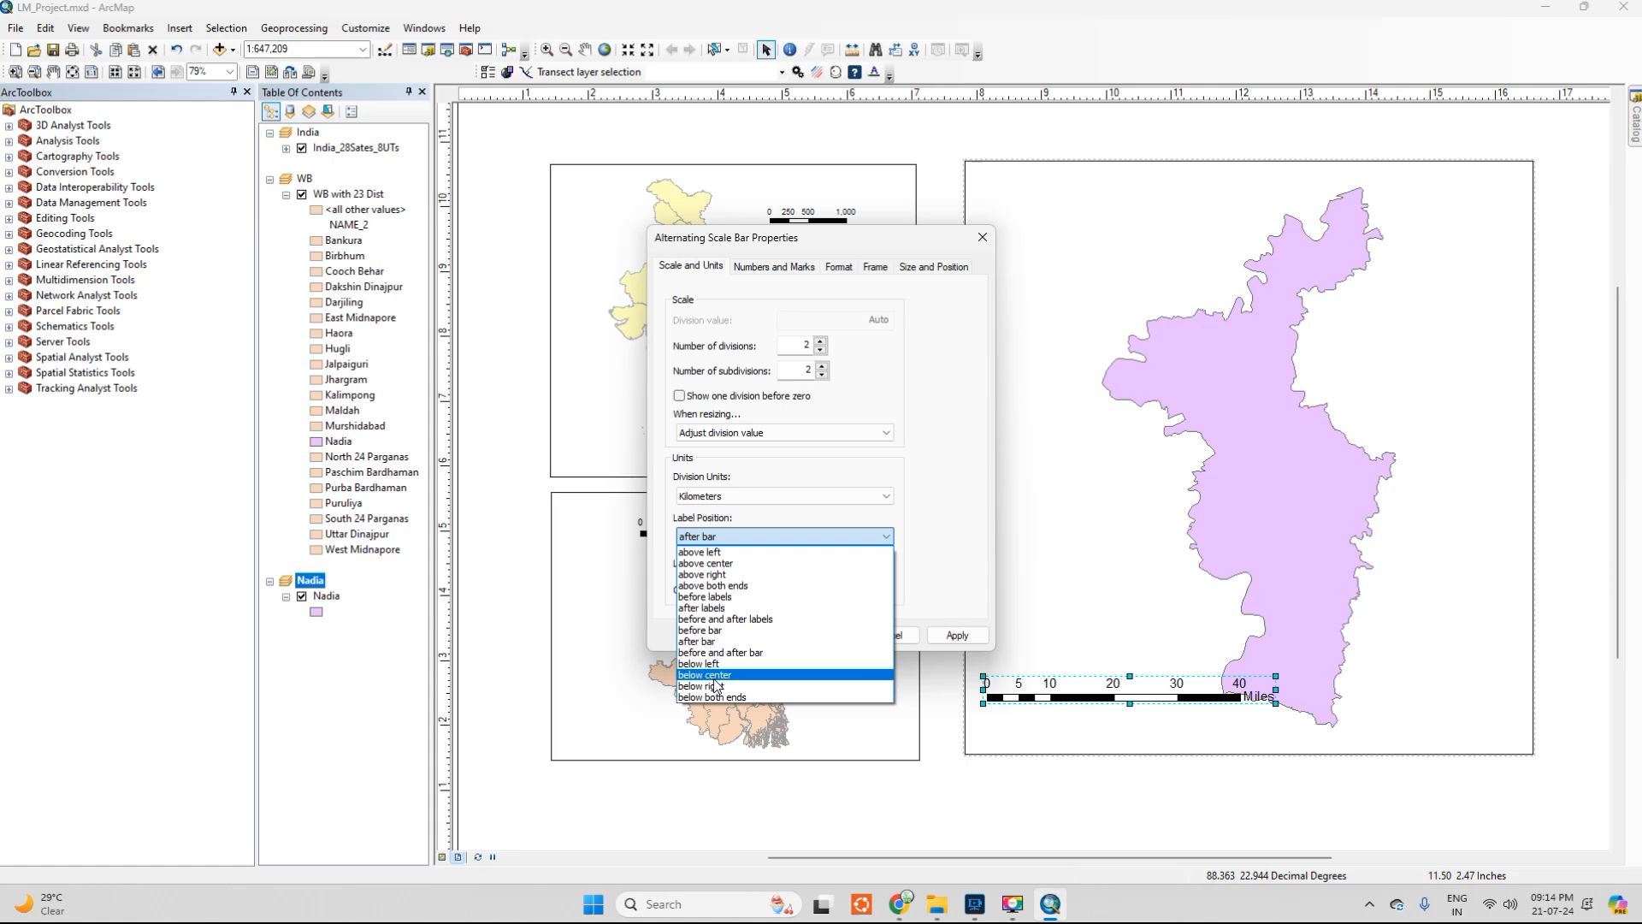
left_click(705, 674)
left_click_drag(762, 563, 706, 559)
type("km")
left_click(958, 634)
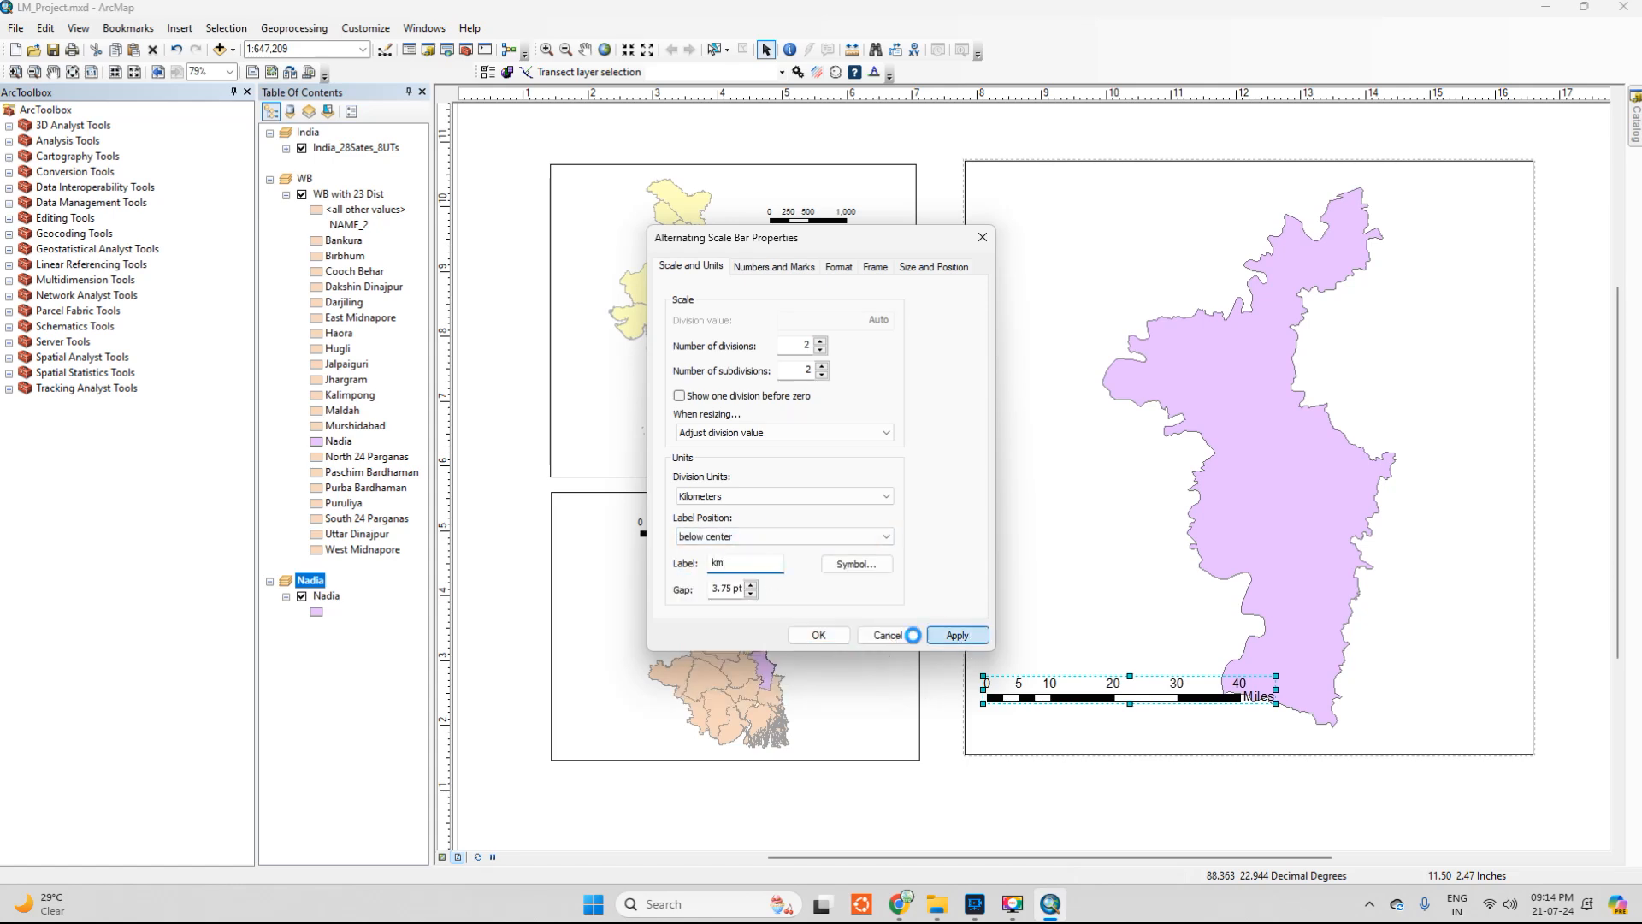
left_click(819, 635)
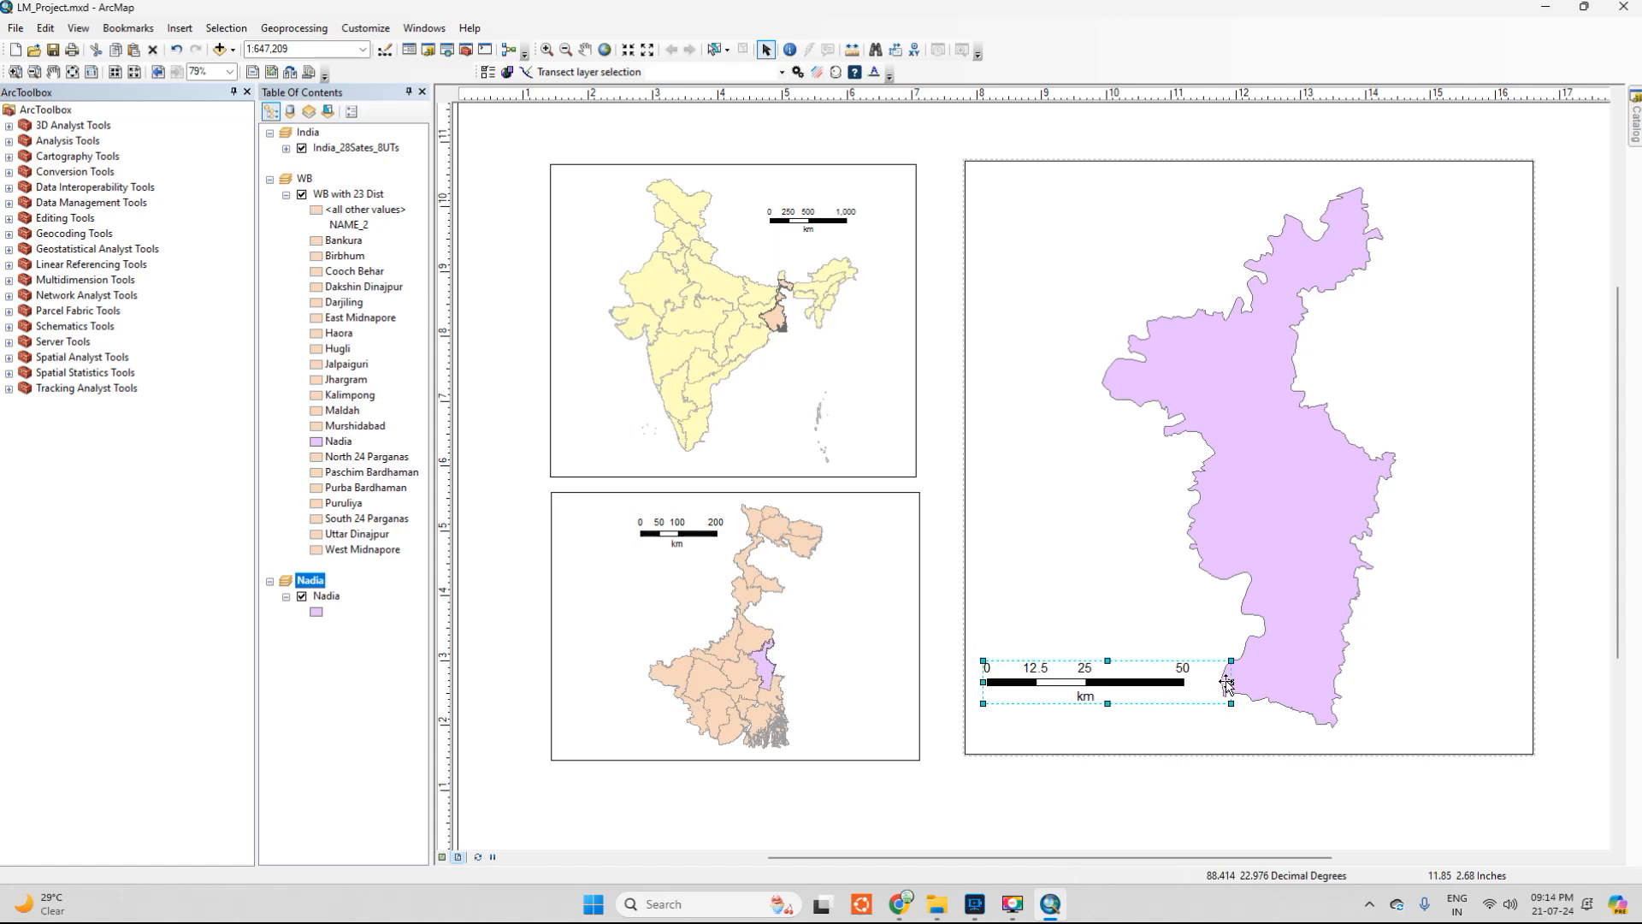
Shrink the Nadia scale bar to a 40 km length and move it to the upper-left corner of the Nadia frame
left_click_drag(1227, 683, 1170, 681)
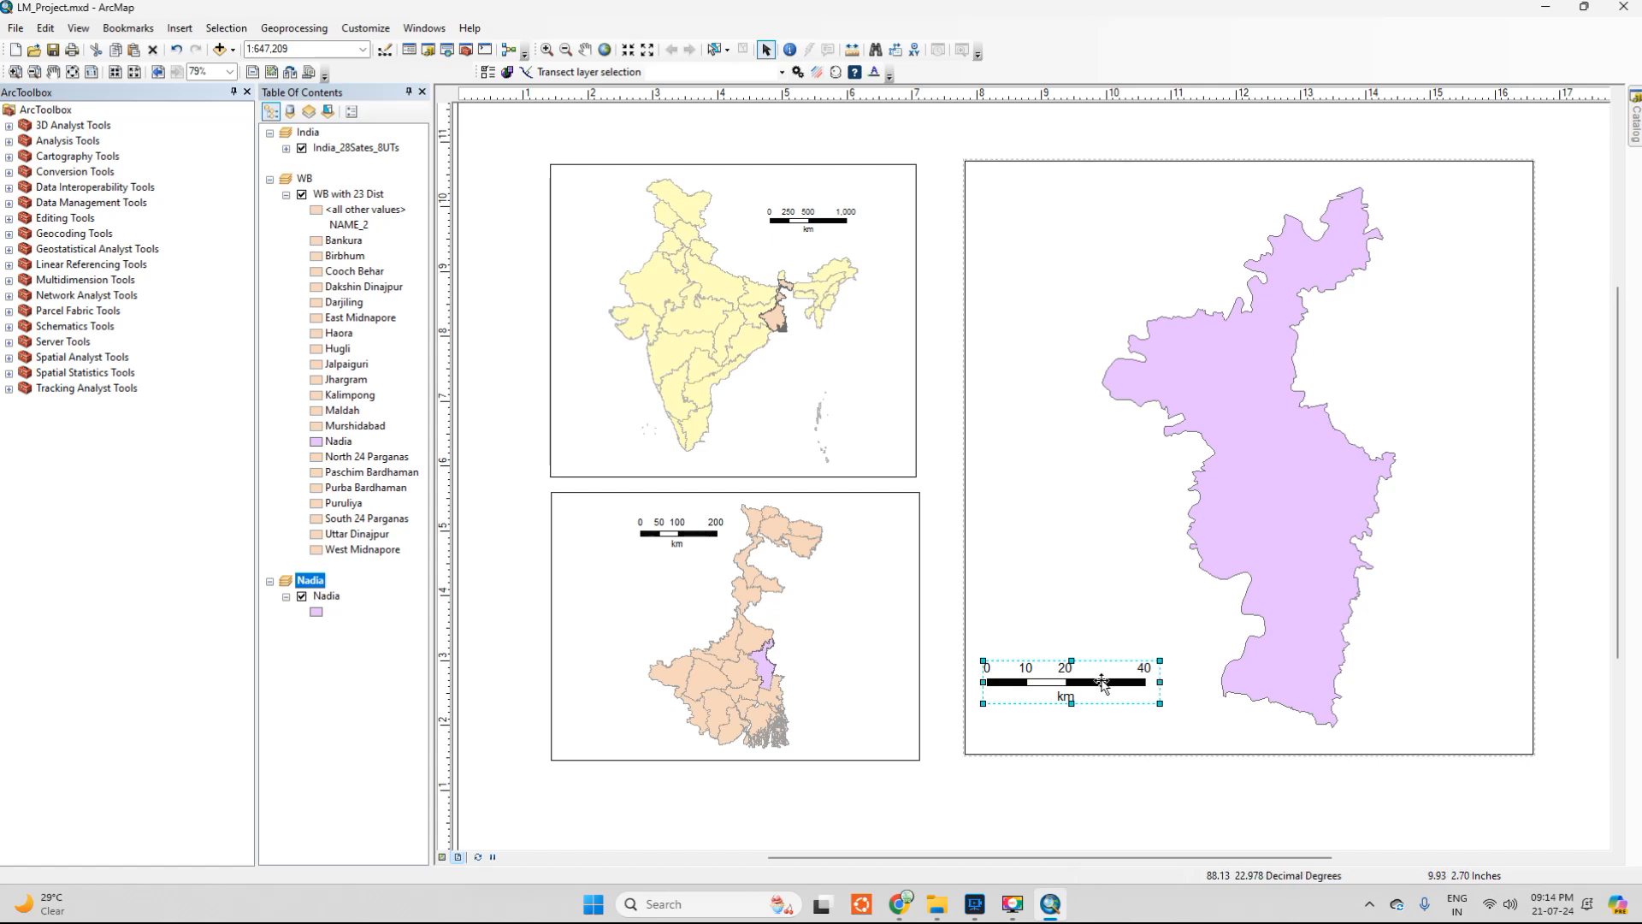
left_click_drag(1105, 678, 1114, 205)
left_click(967, 259)
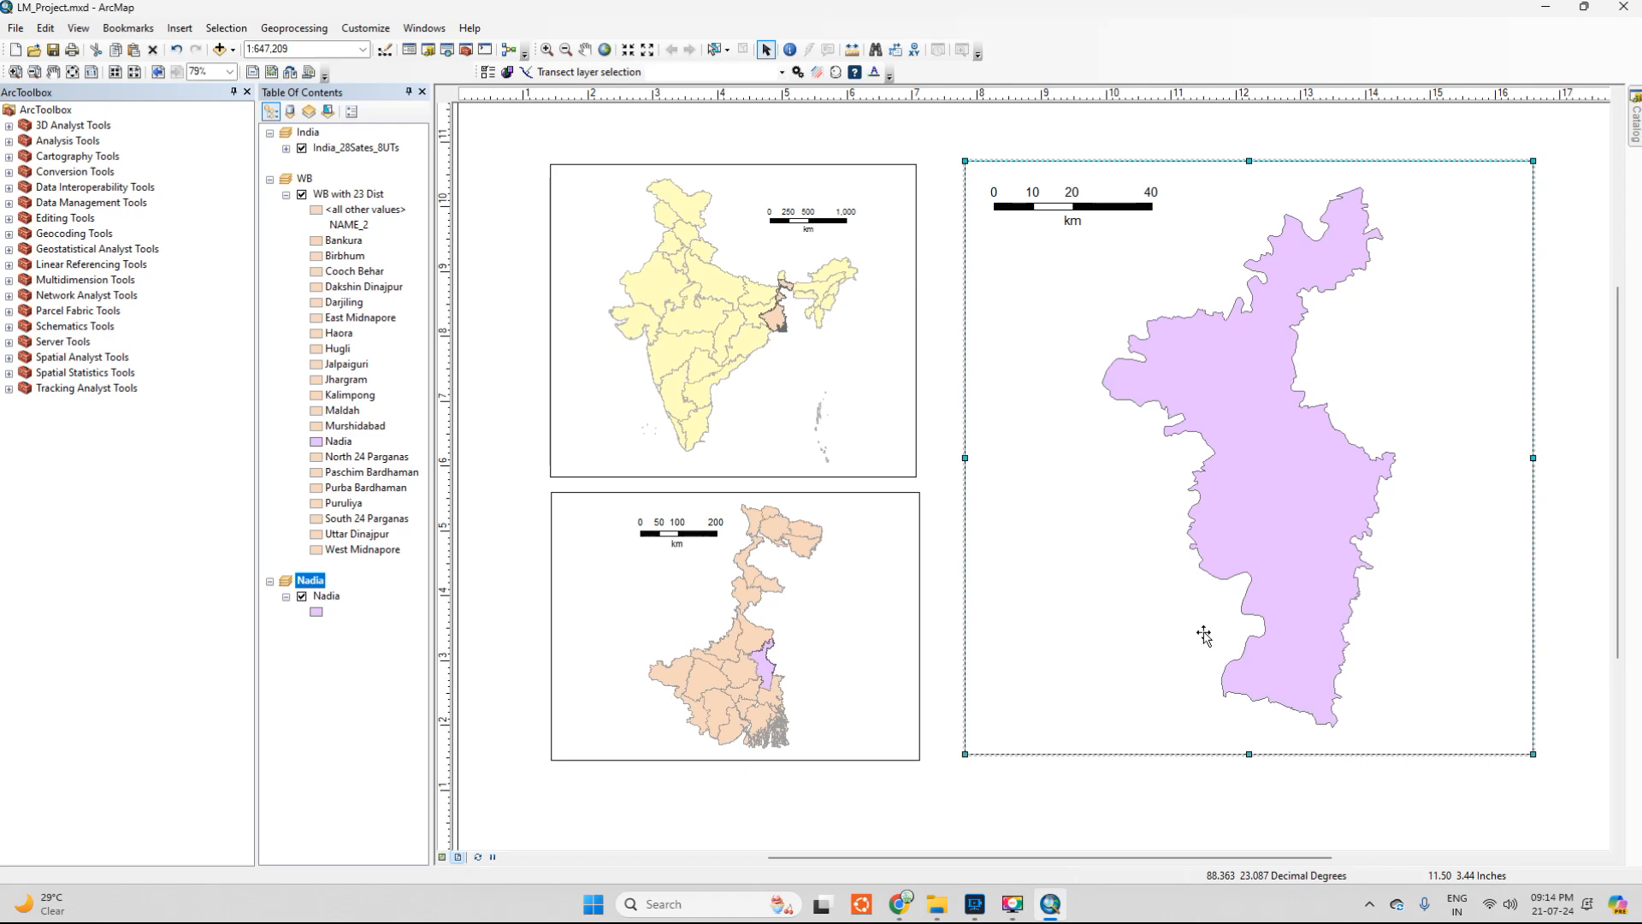
left_click(856, 411)
left_click(763, 648)
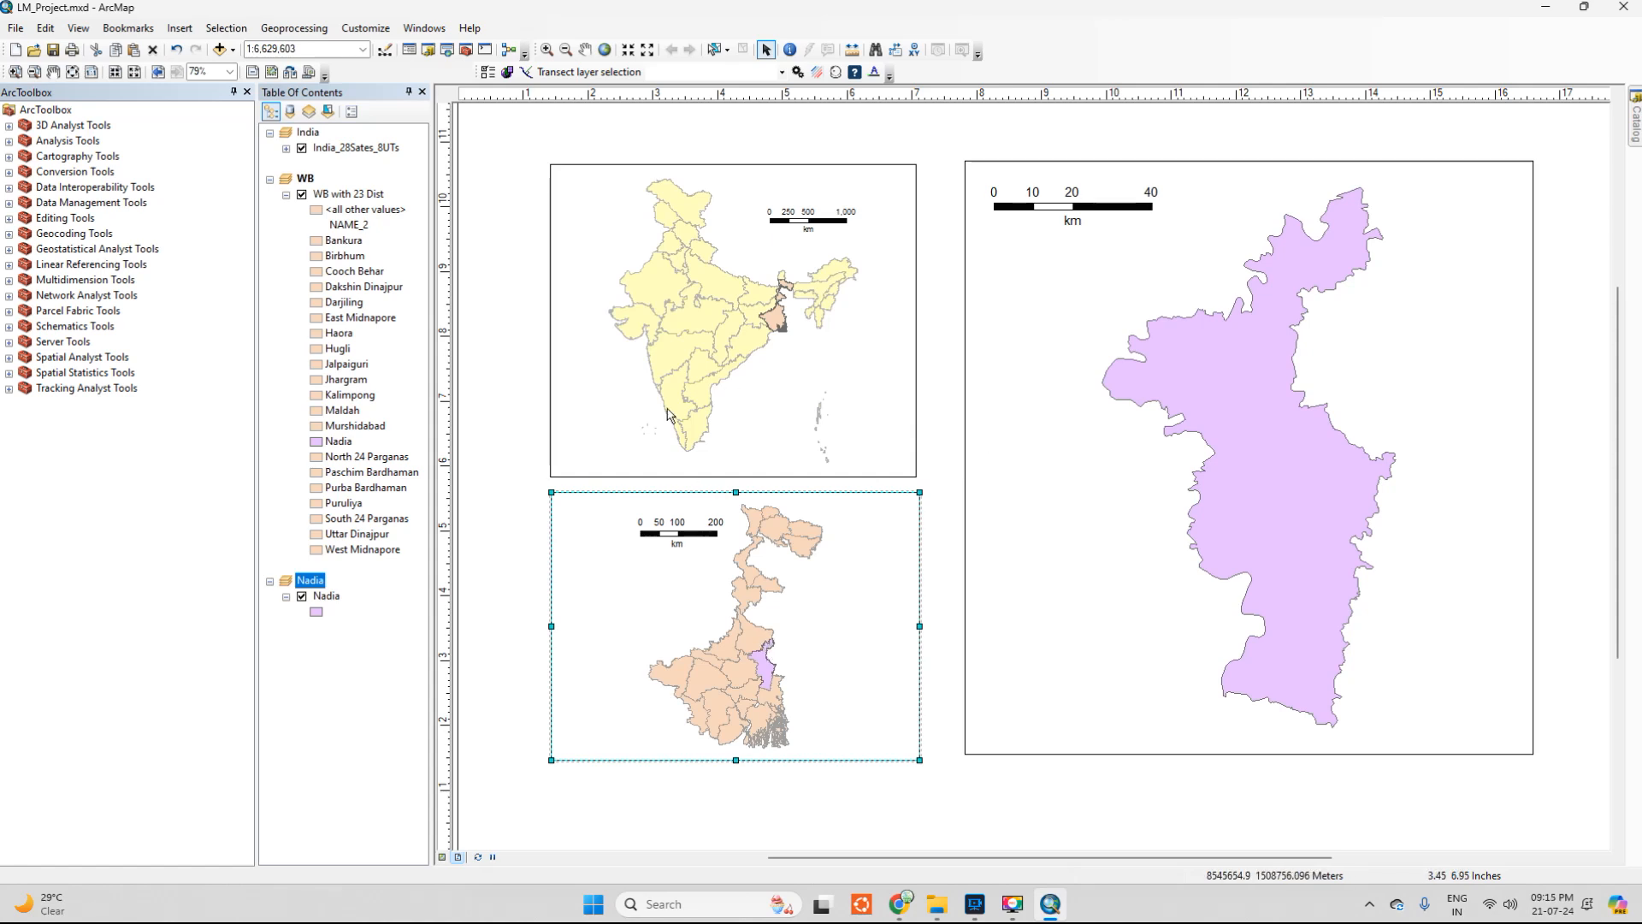
left_click(1112, 535)
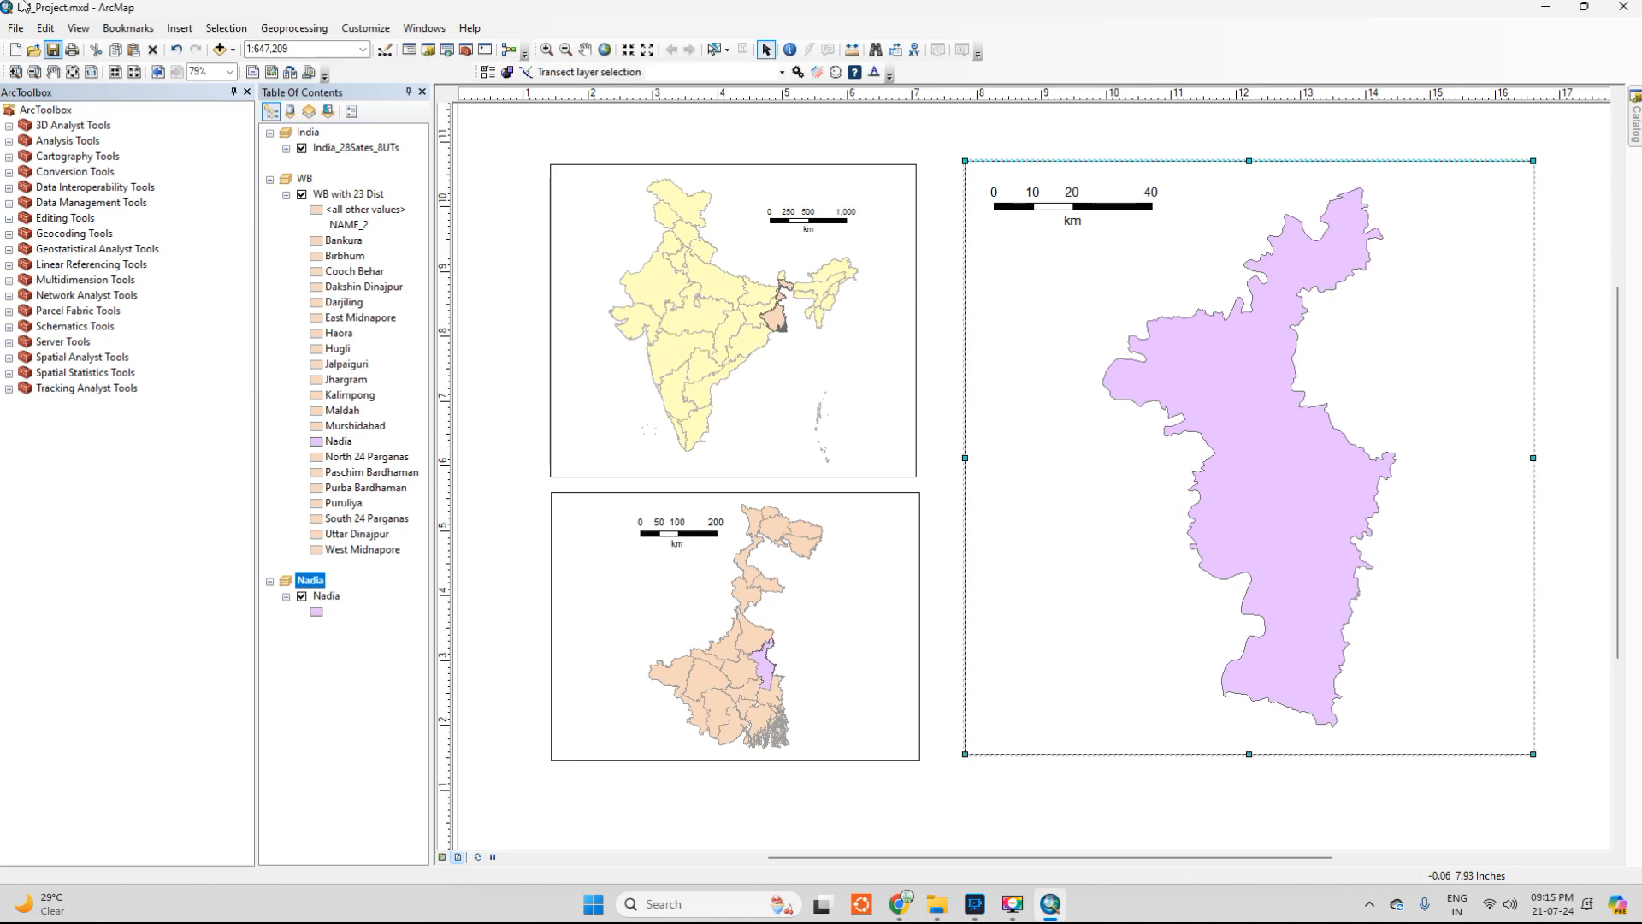
left_click(633, 240)
left_click(672, 699)
left_click(626, 355)
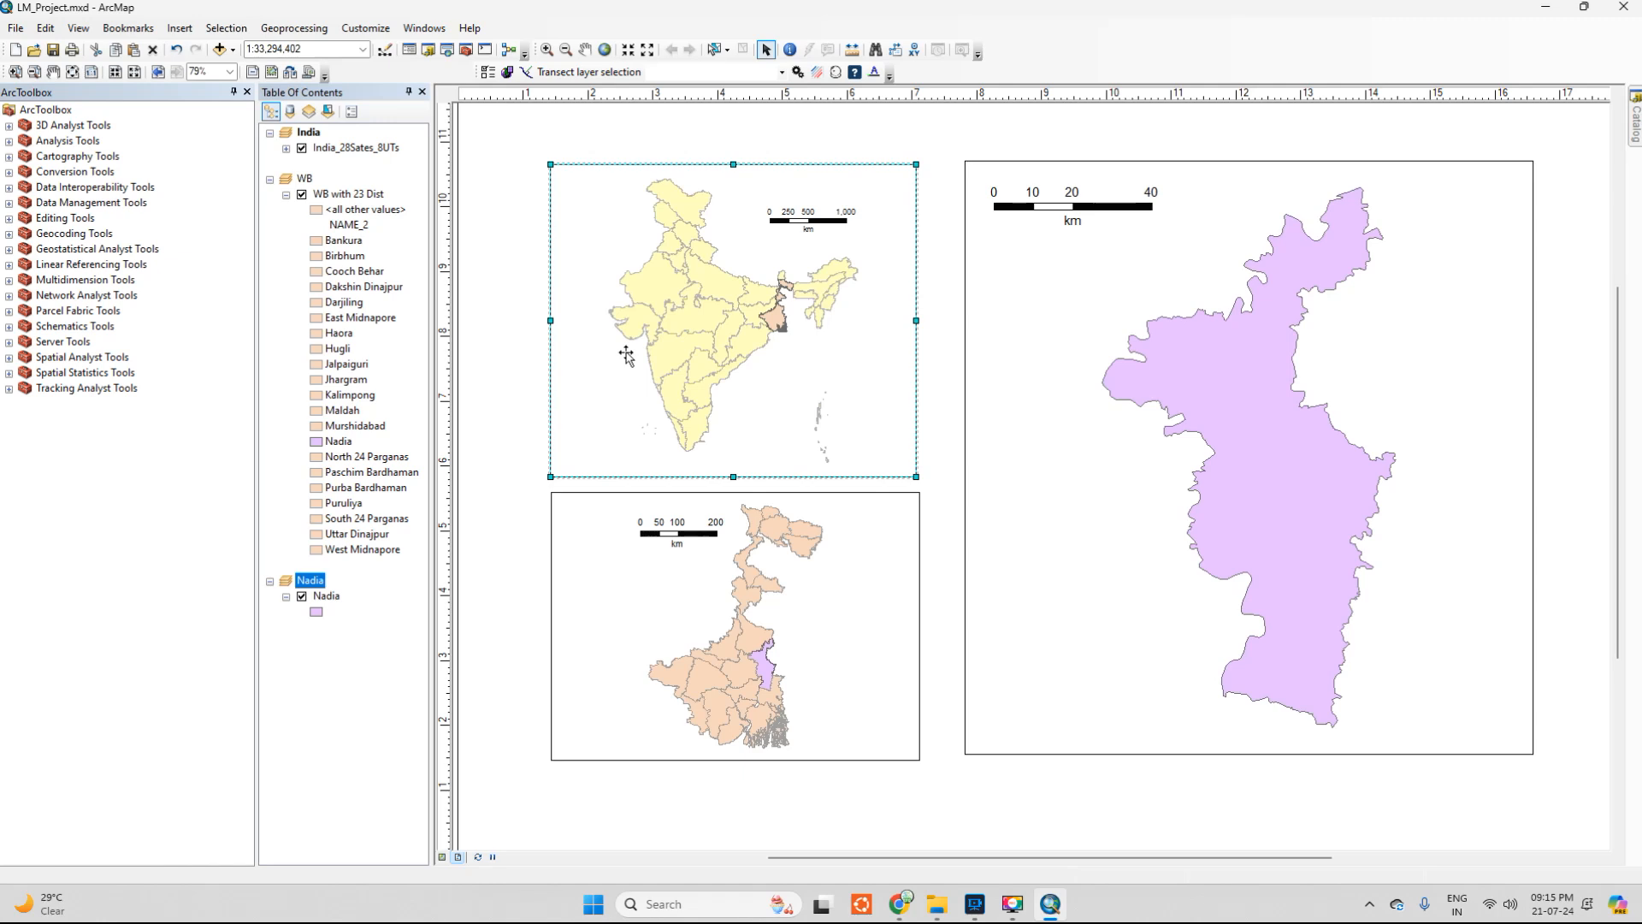
left_click(634, 622)
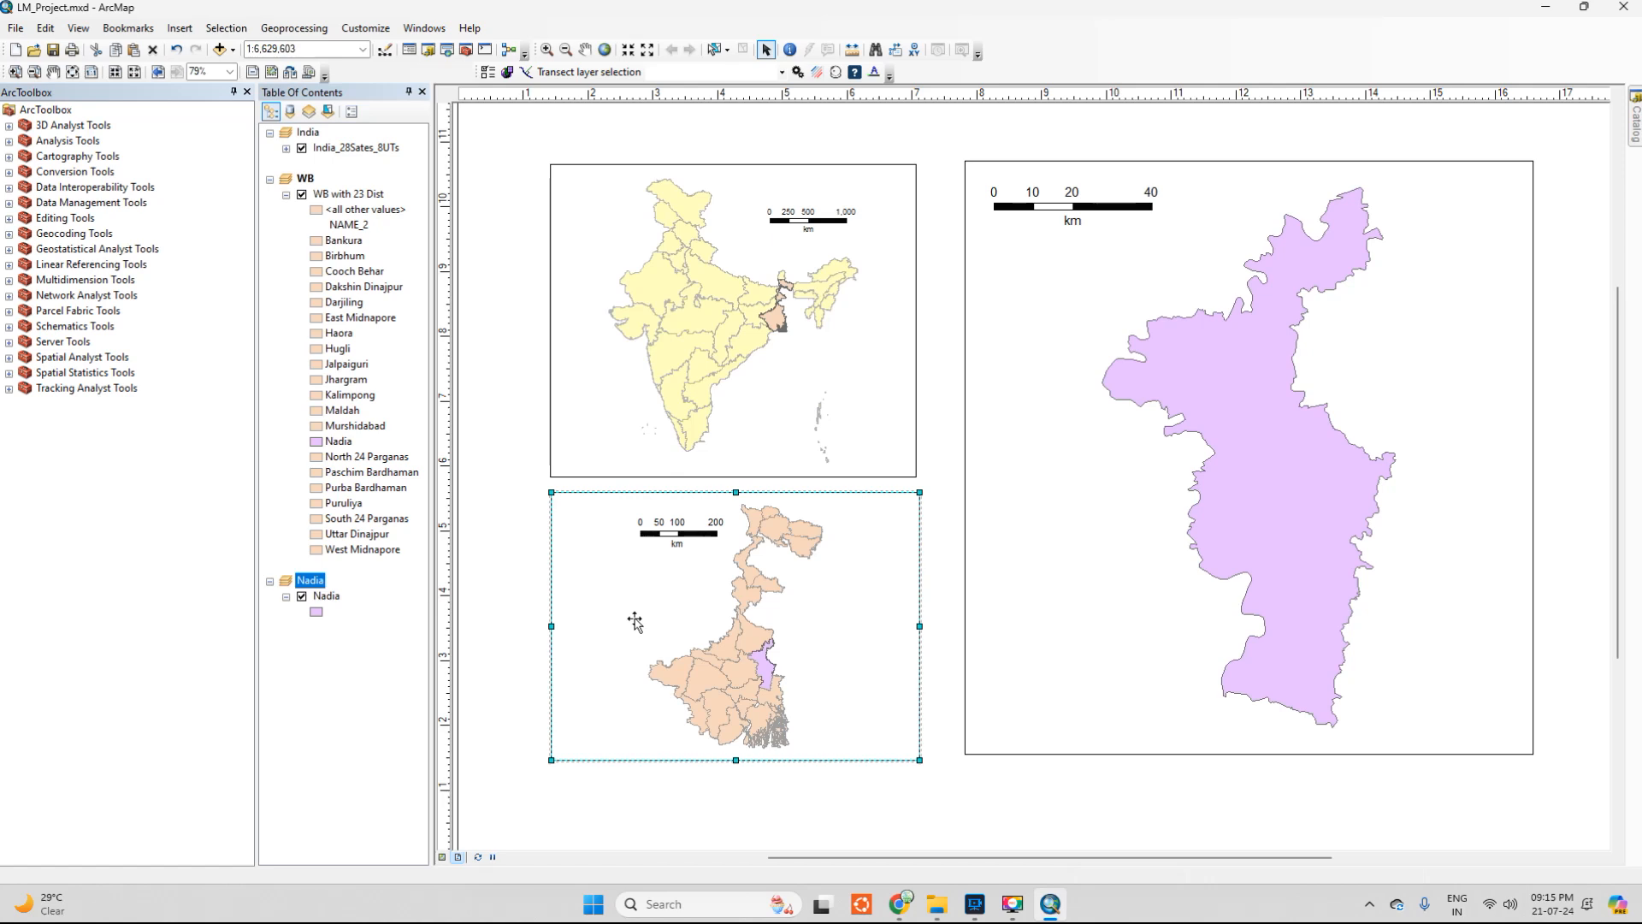
left_click(1057, 505)
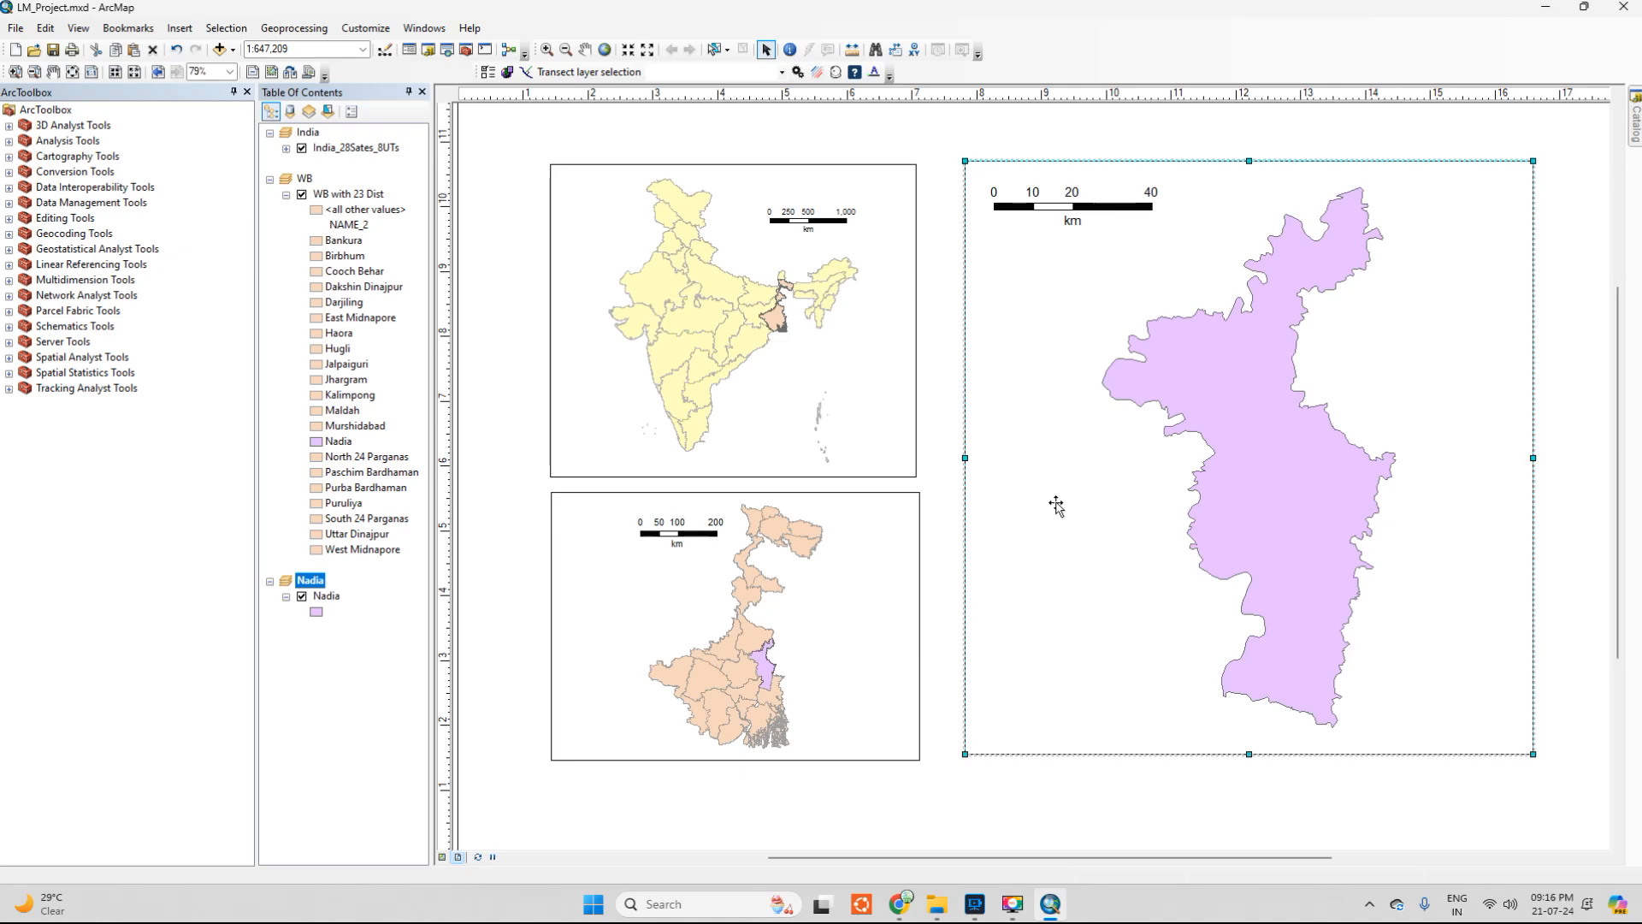
left_click(1085, 813)
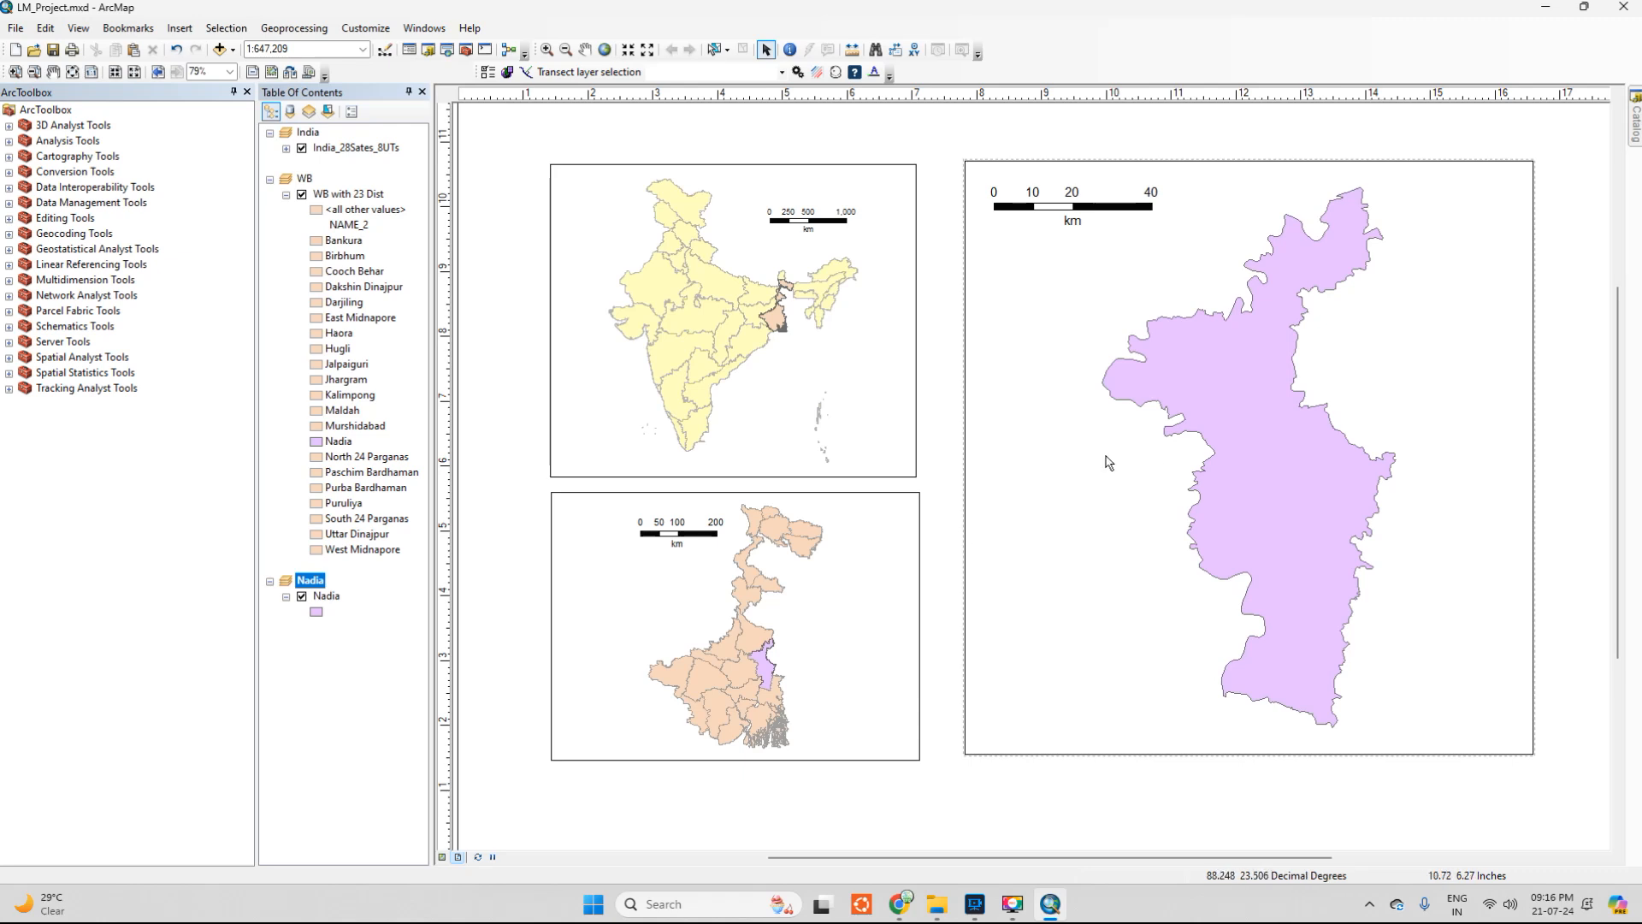
left_click(1050, 667)
left_click(903, 629)
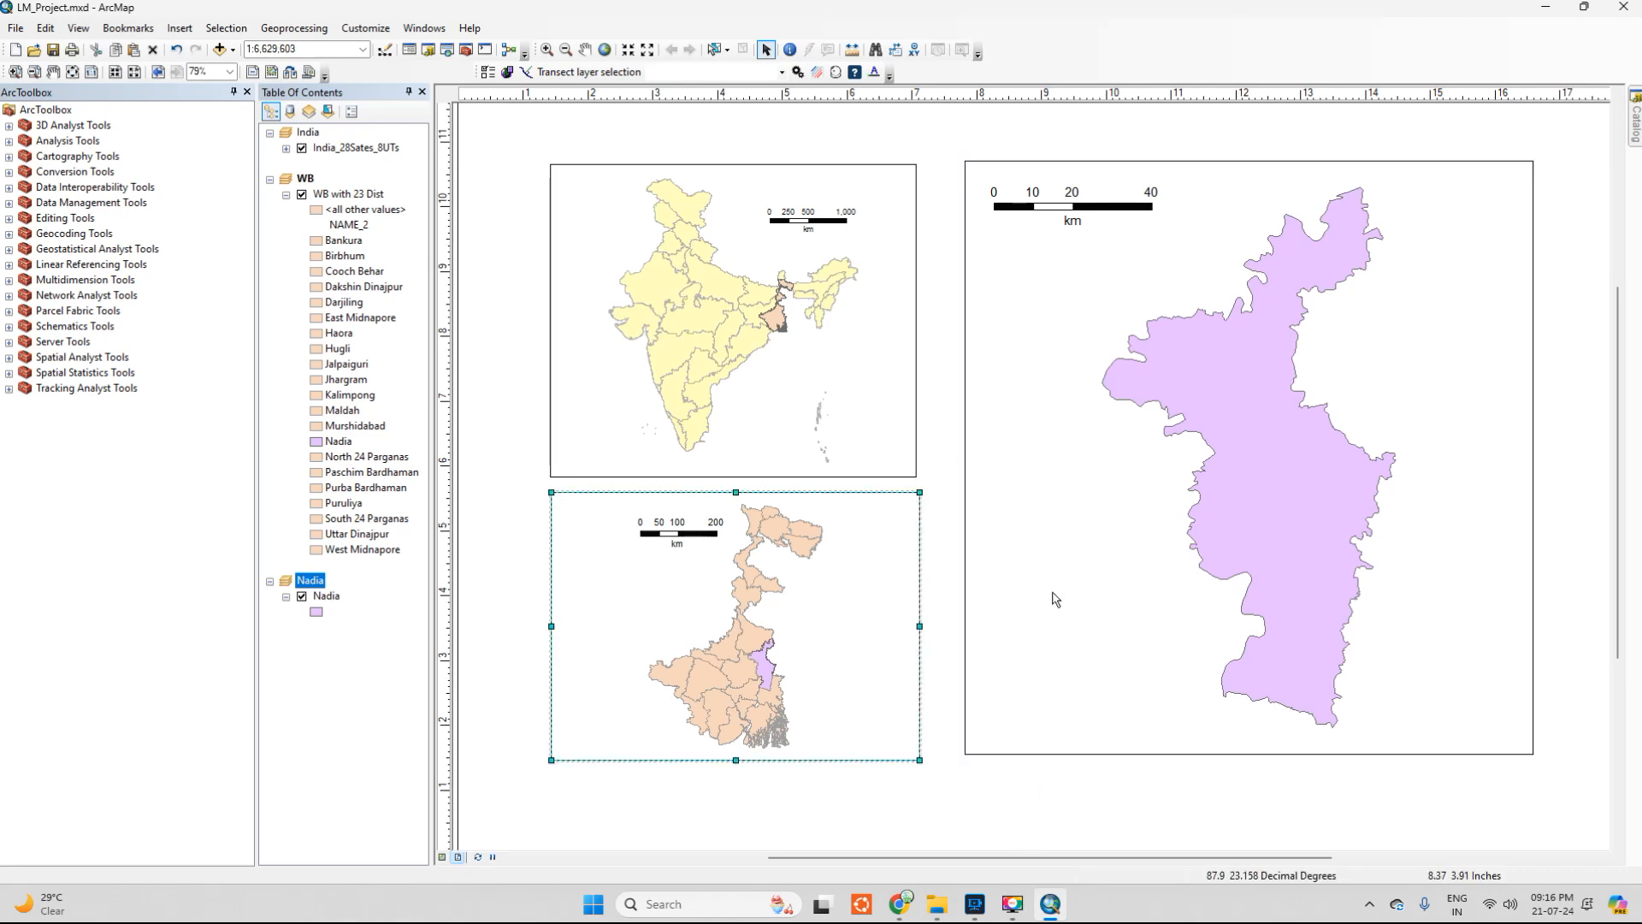
Open the Nadia data frame's properties and start a new reference grid for it
left_click(1085, 590)
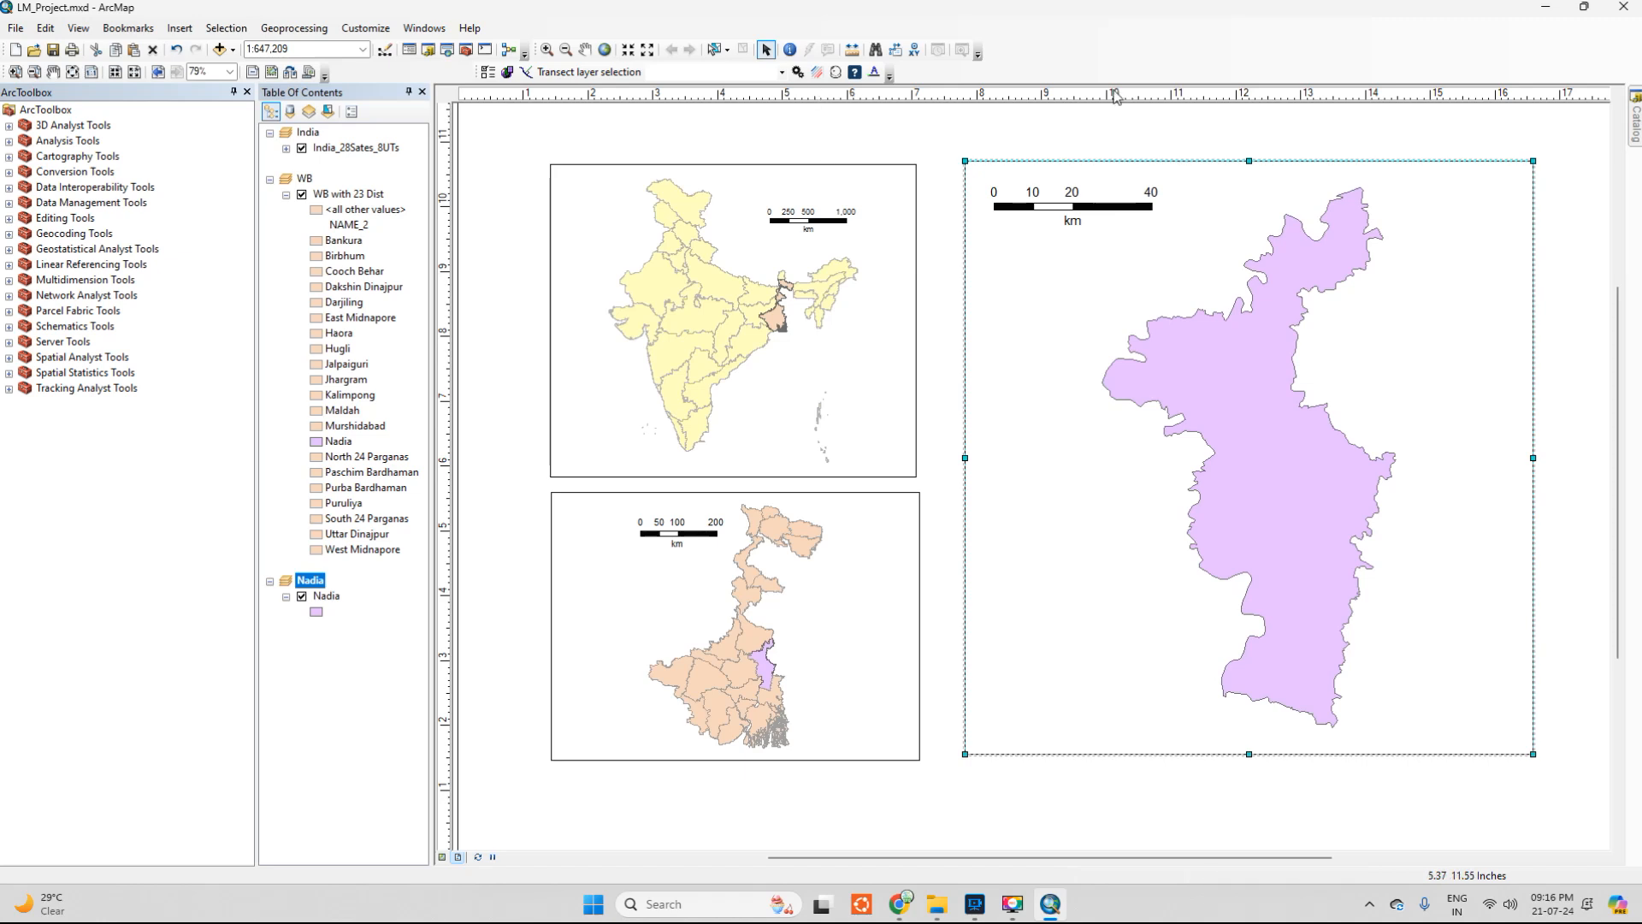
right_click(1070, 588)
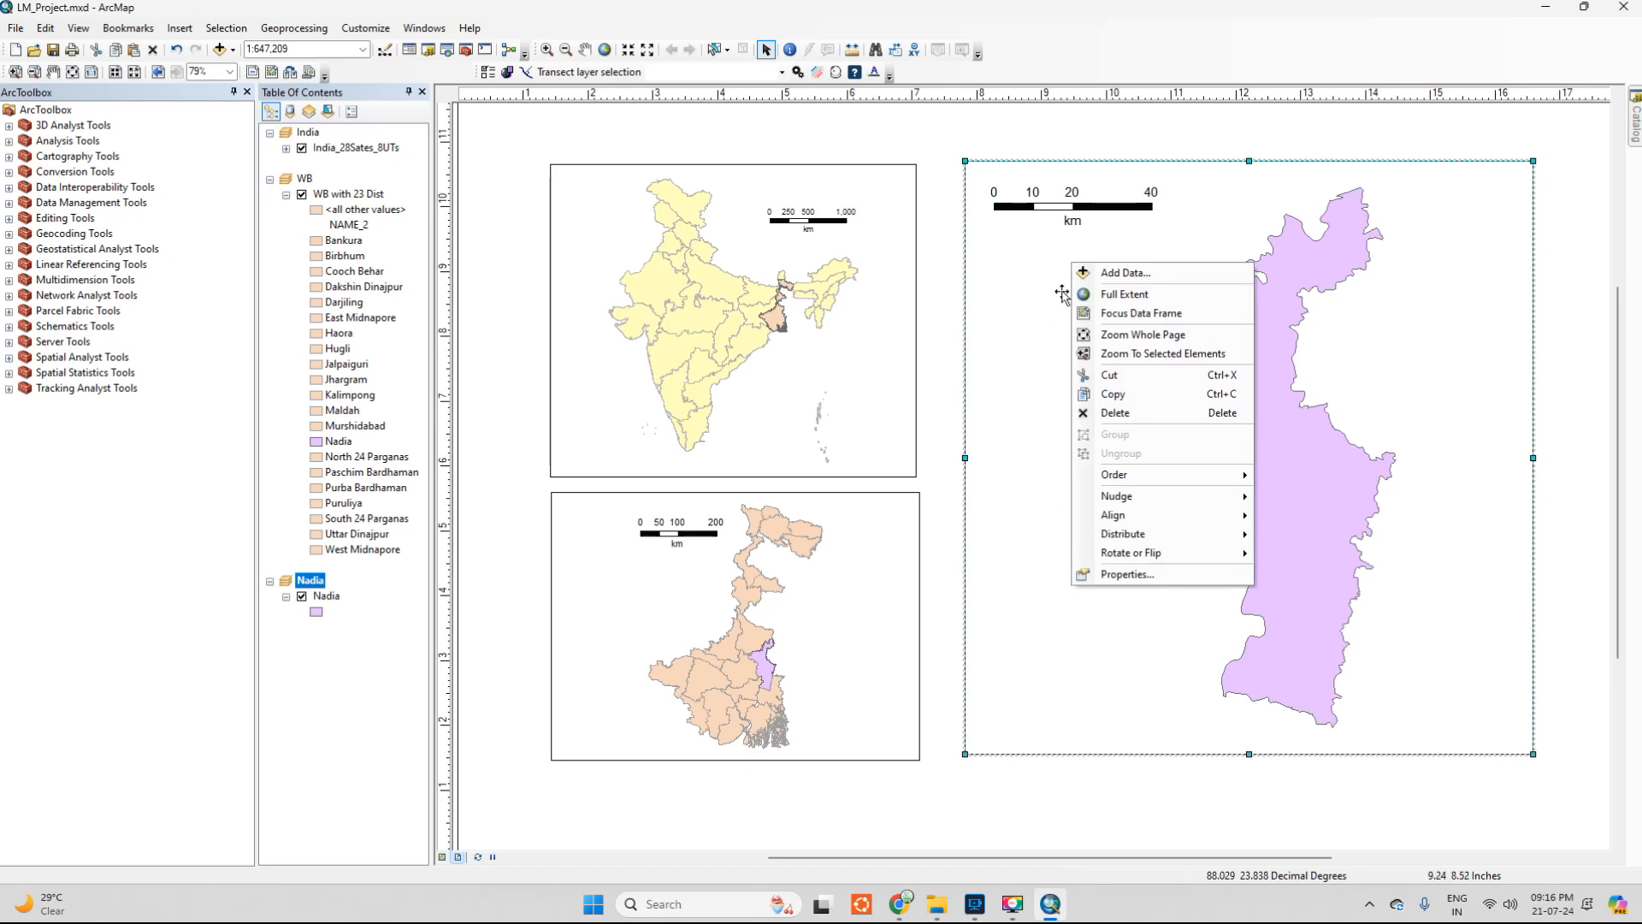
left_click(1138, 575)
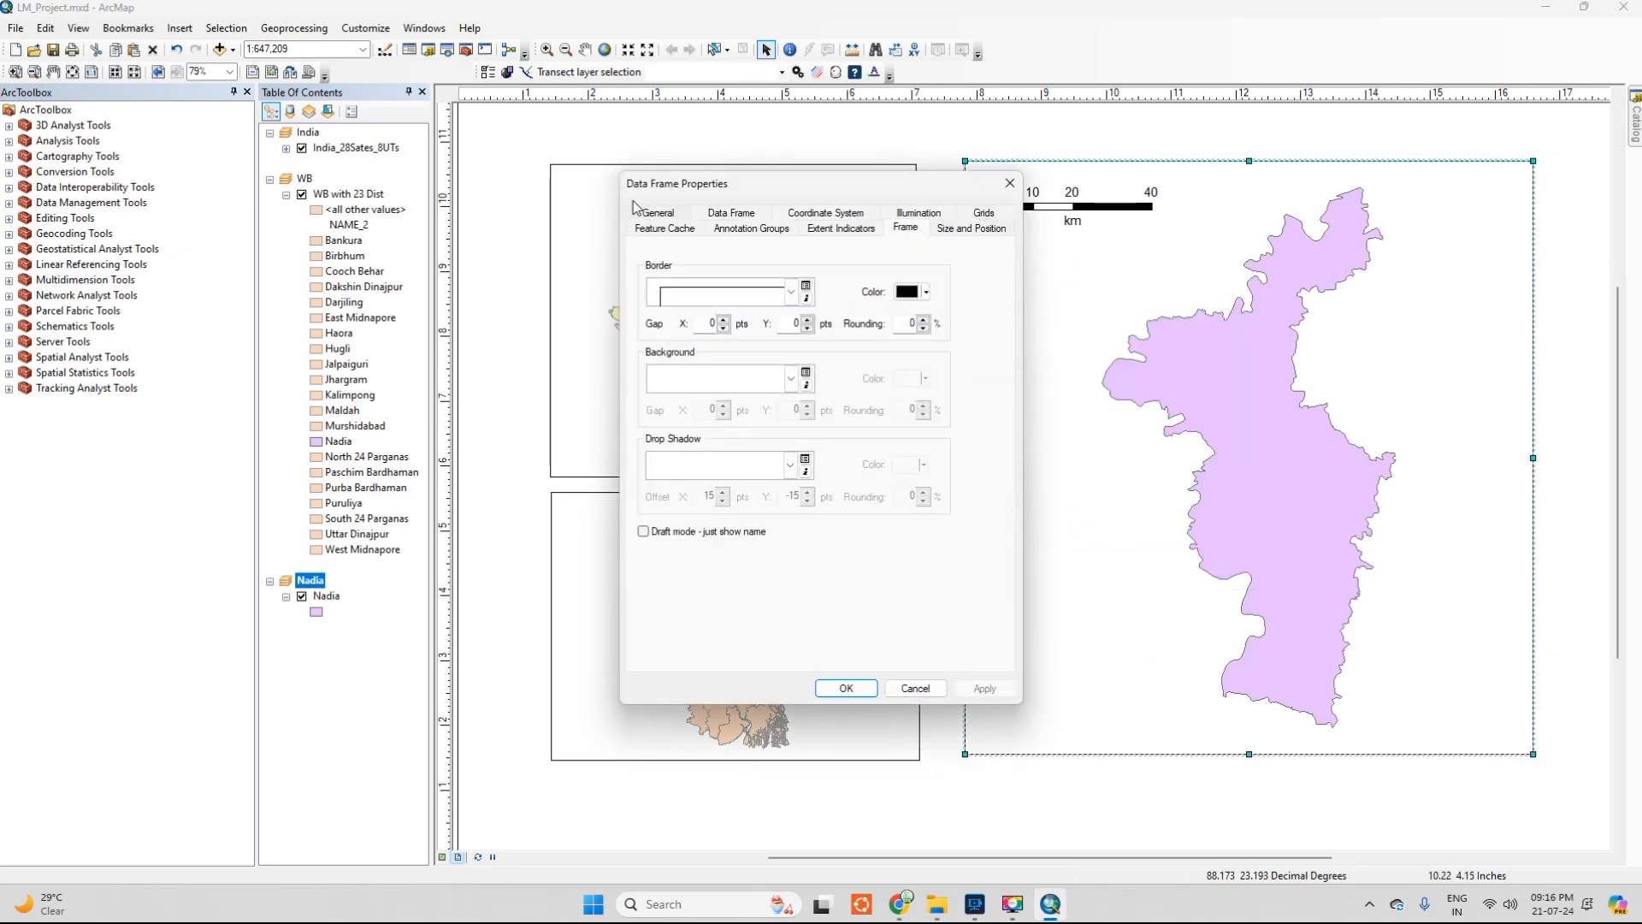
left_click_drag(715, 185, 841, 247)
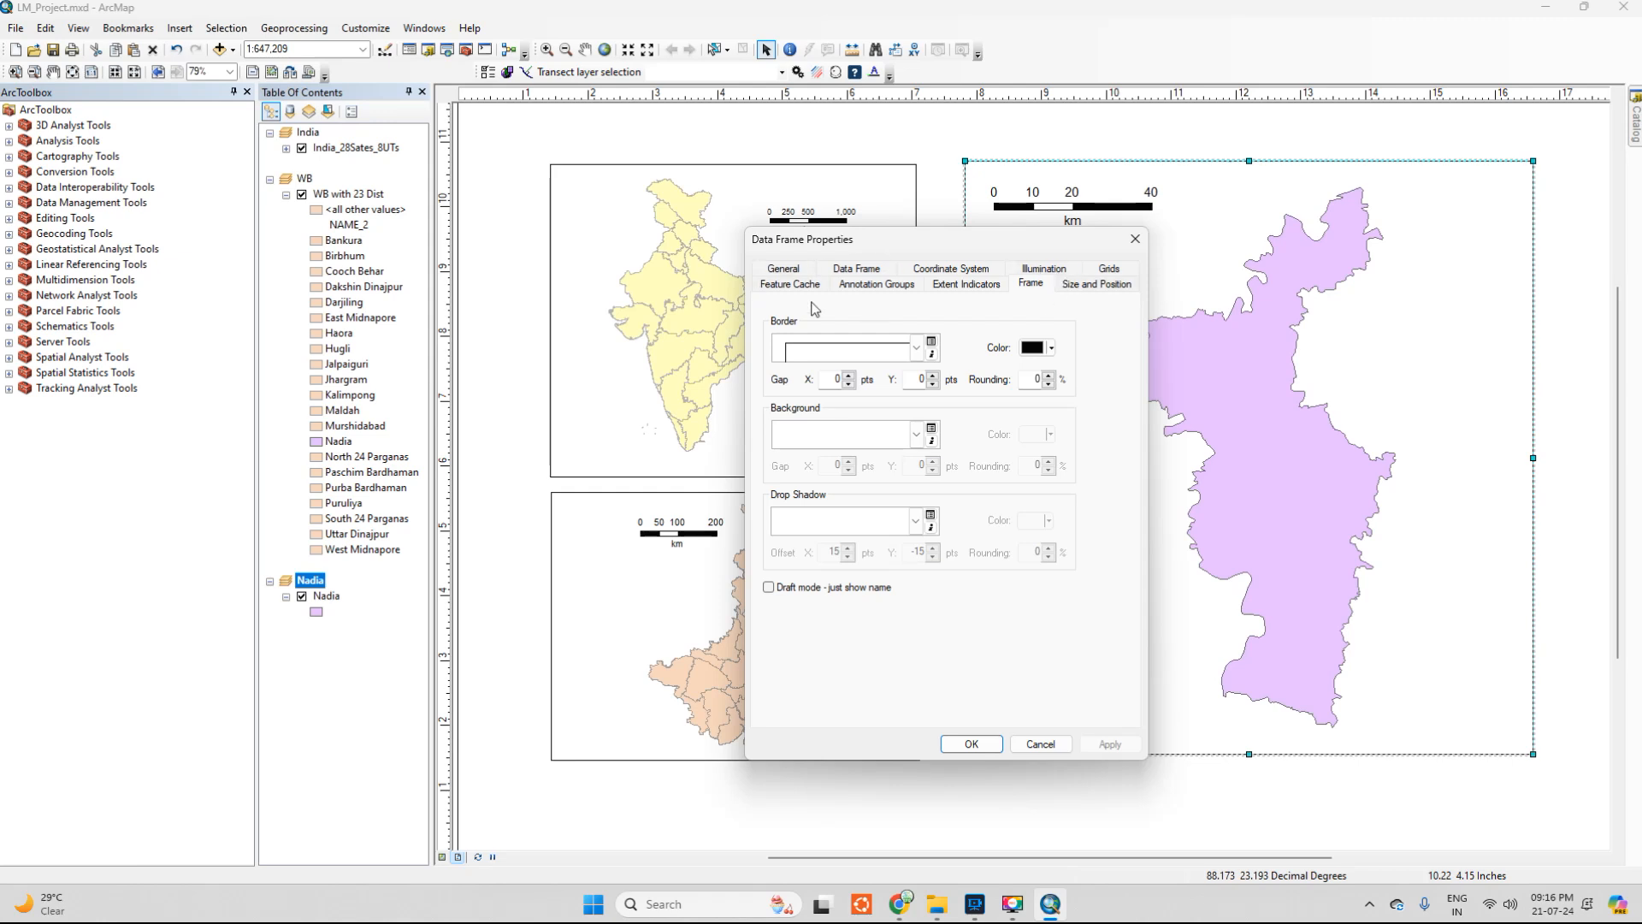
left_click(1111, 270)
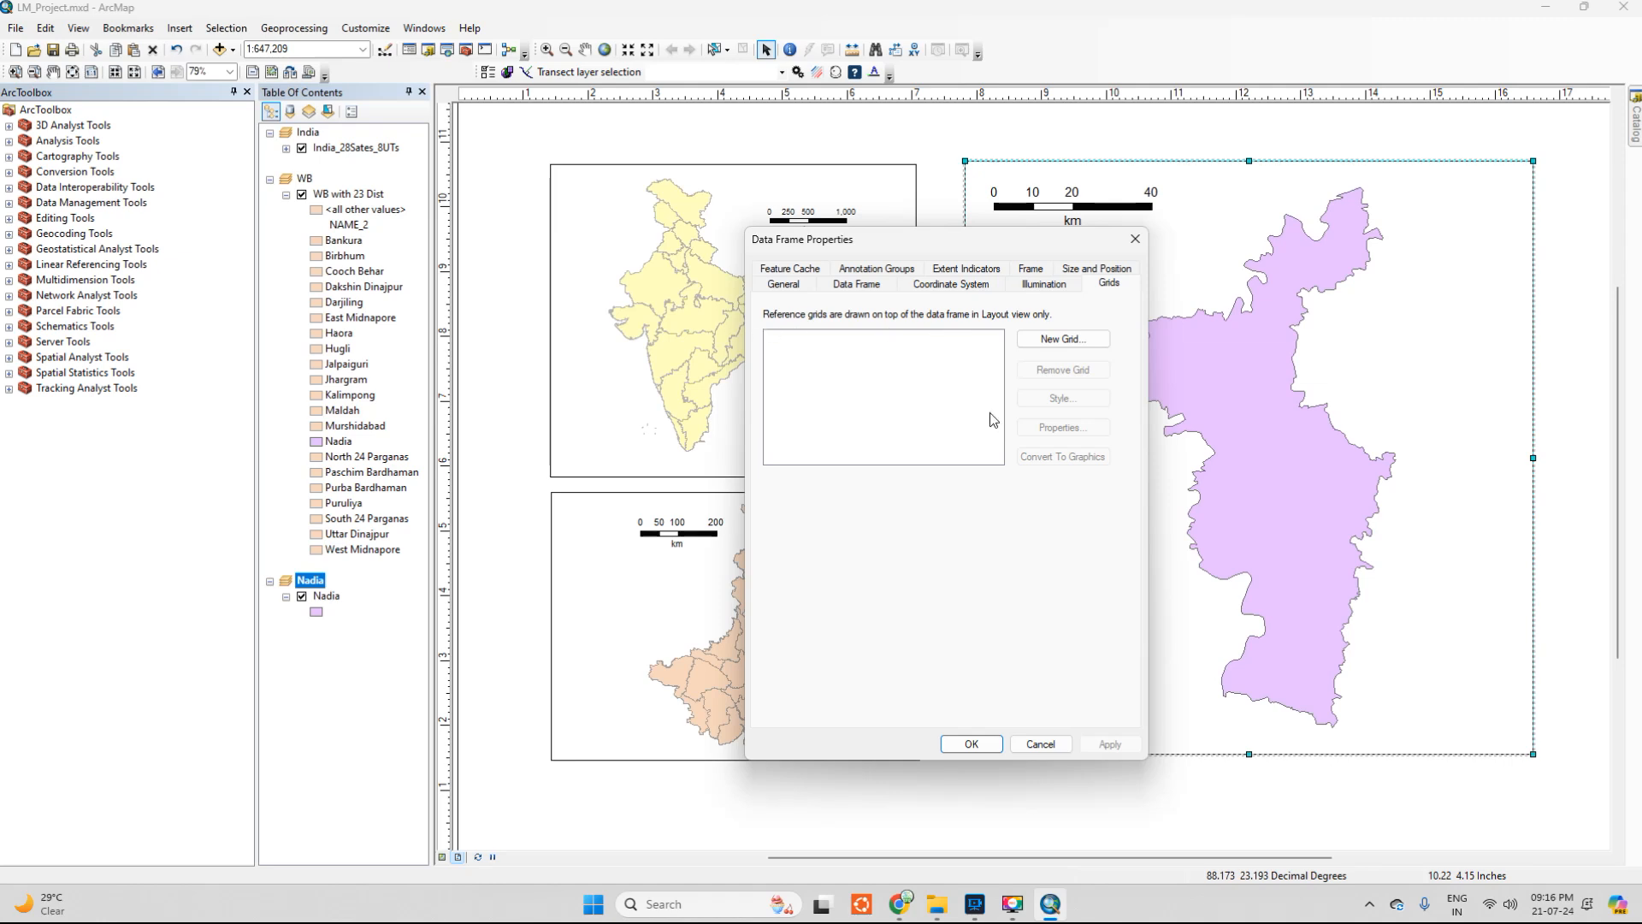
left_click(1063, 342)
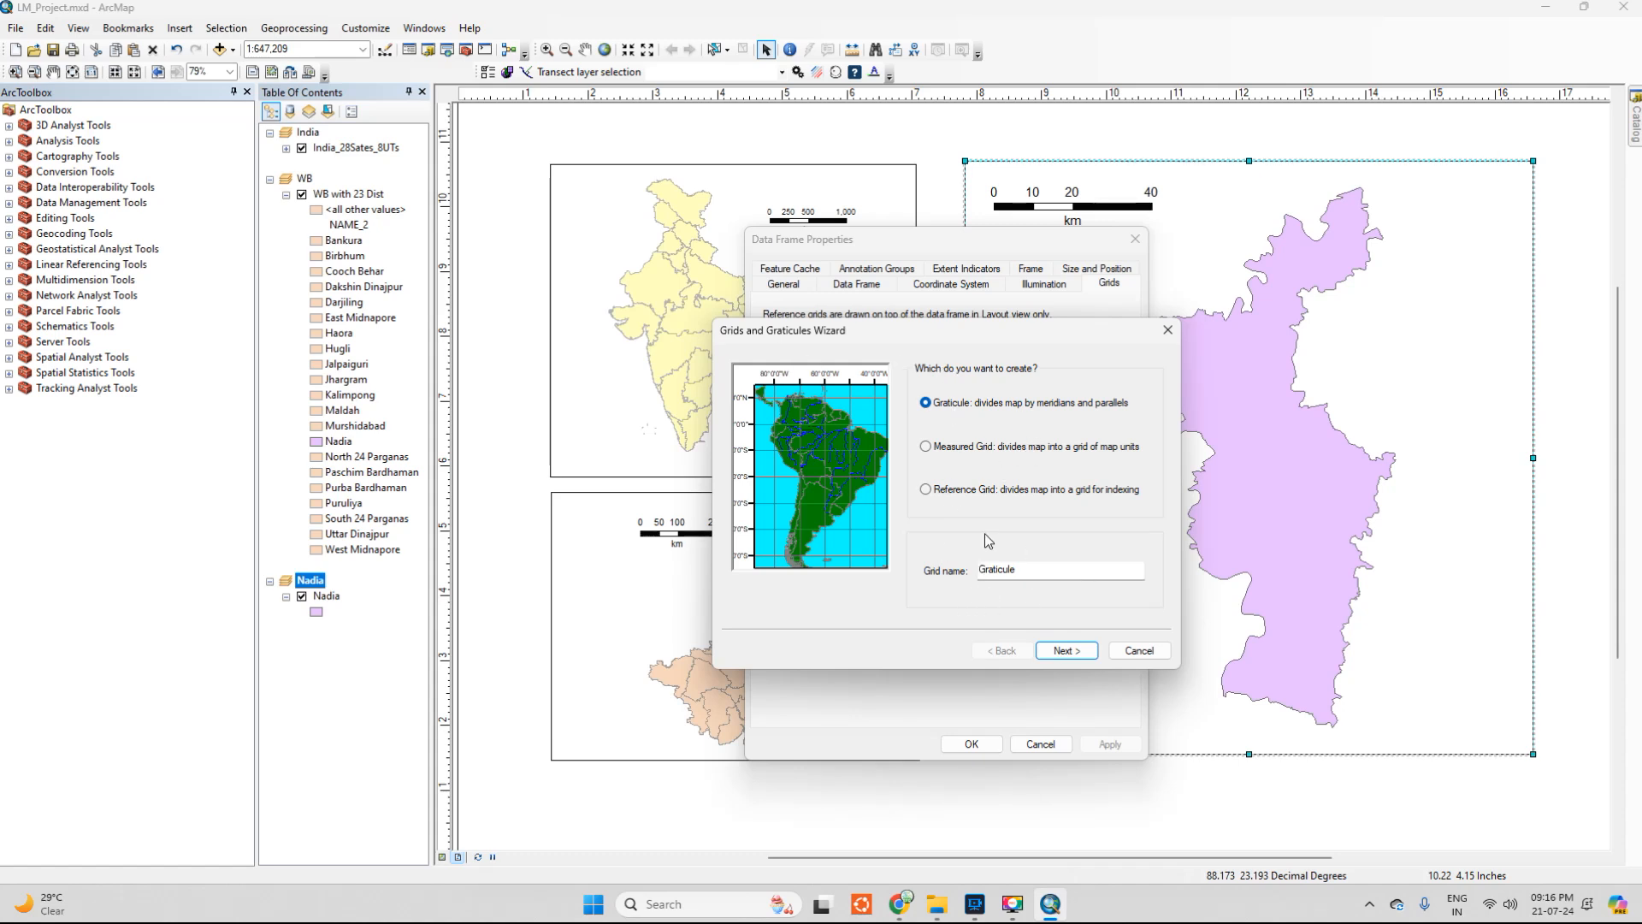
Create a graticule with labels at 1-degree intervals and a simple border, stored as a fixed grid, and apply it to the Nadia frame
left_click(1071, 652)
left_click(1071, 652)
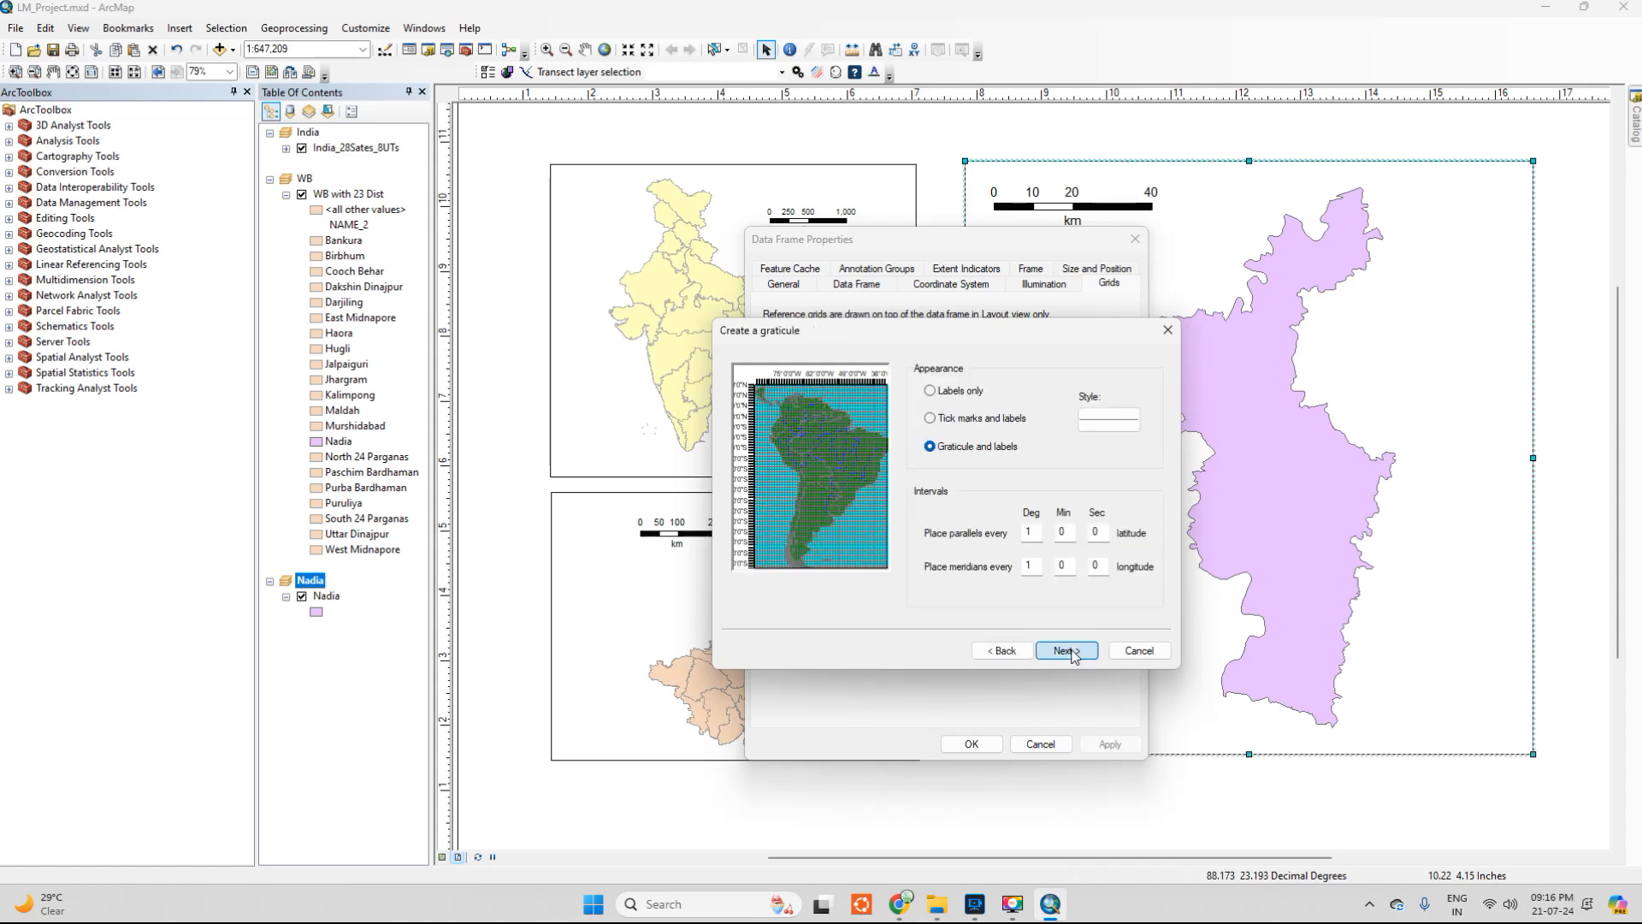
left_click(1003, 652)
left_click(1074, 652)
left_click(1076, 652)
left_click(1067, 650)
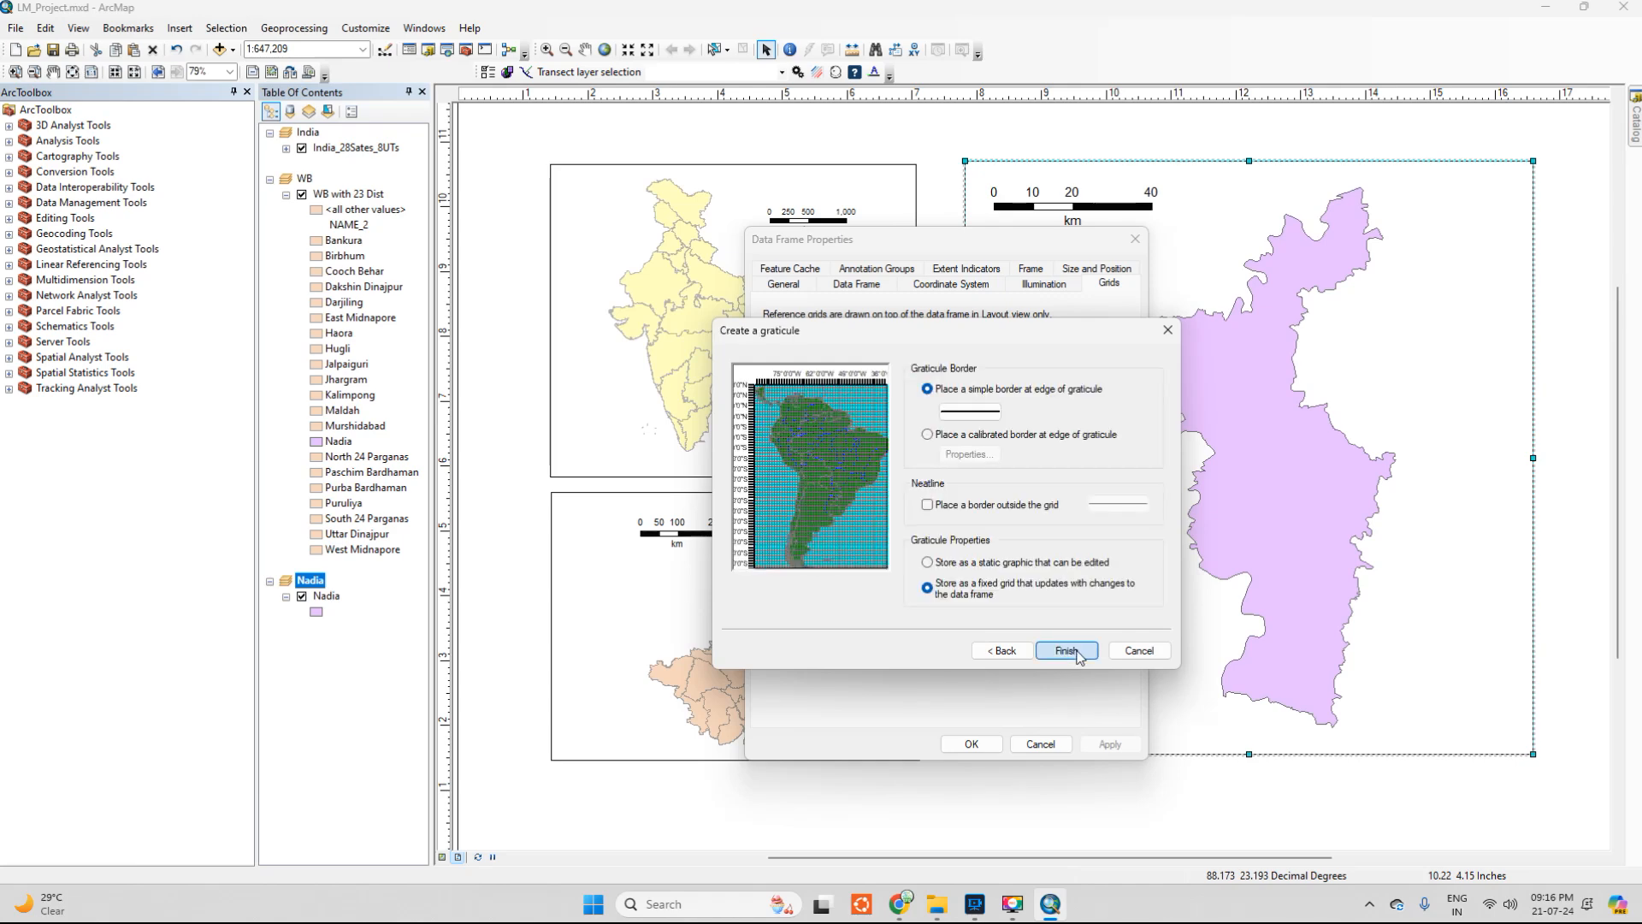
left_click(819, 342)
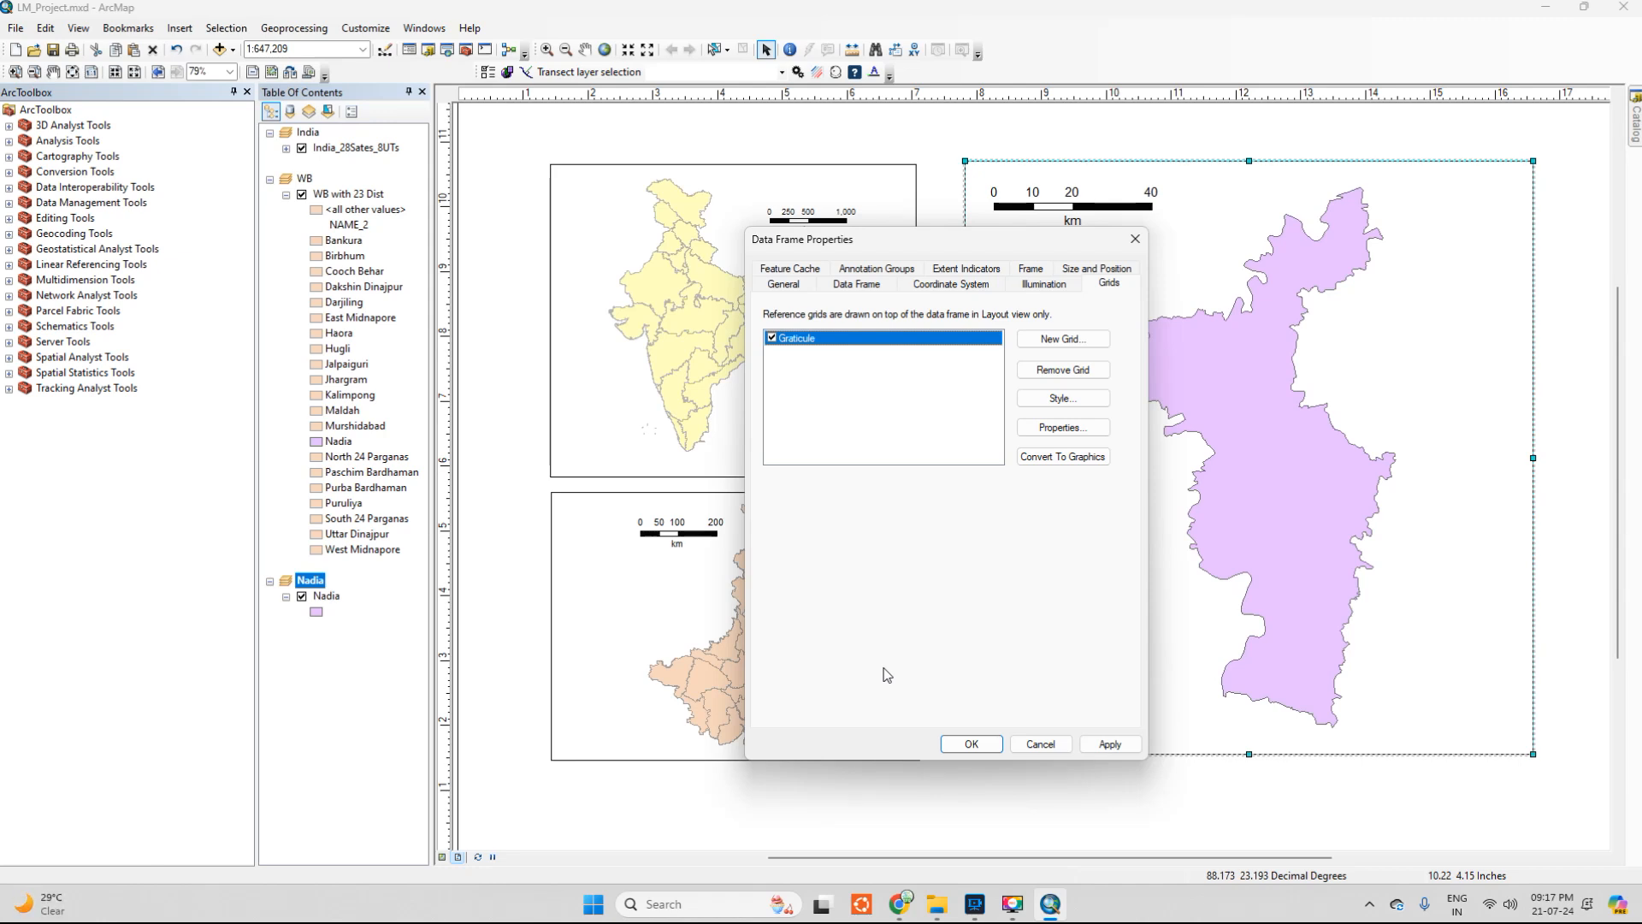
left_click(971, 744)
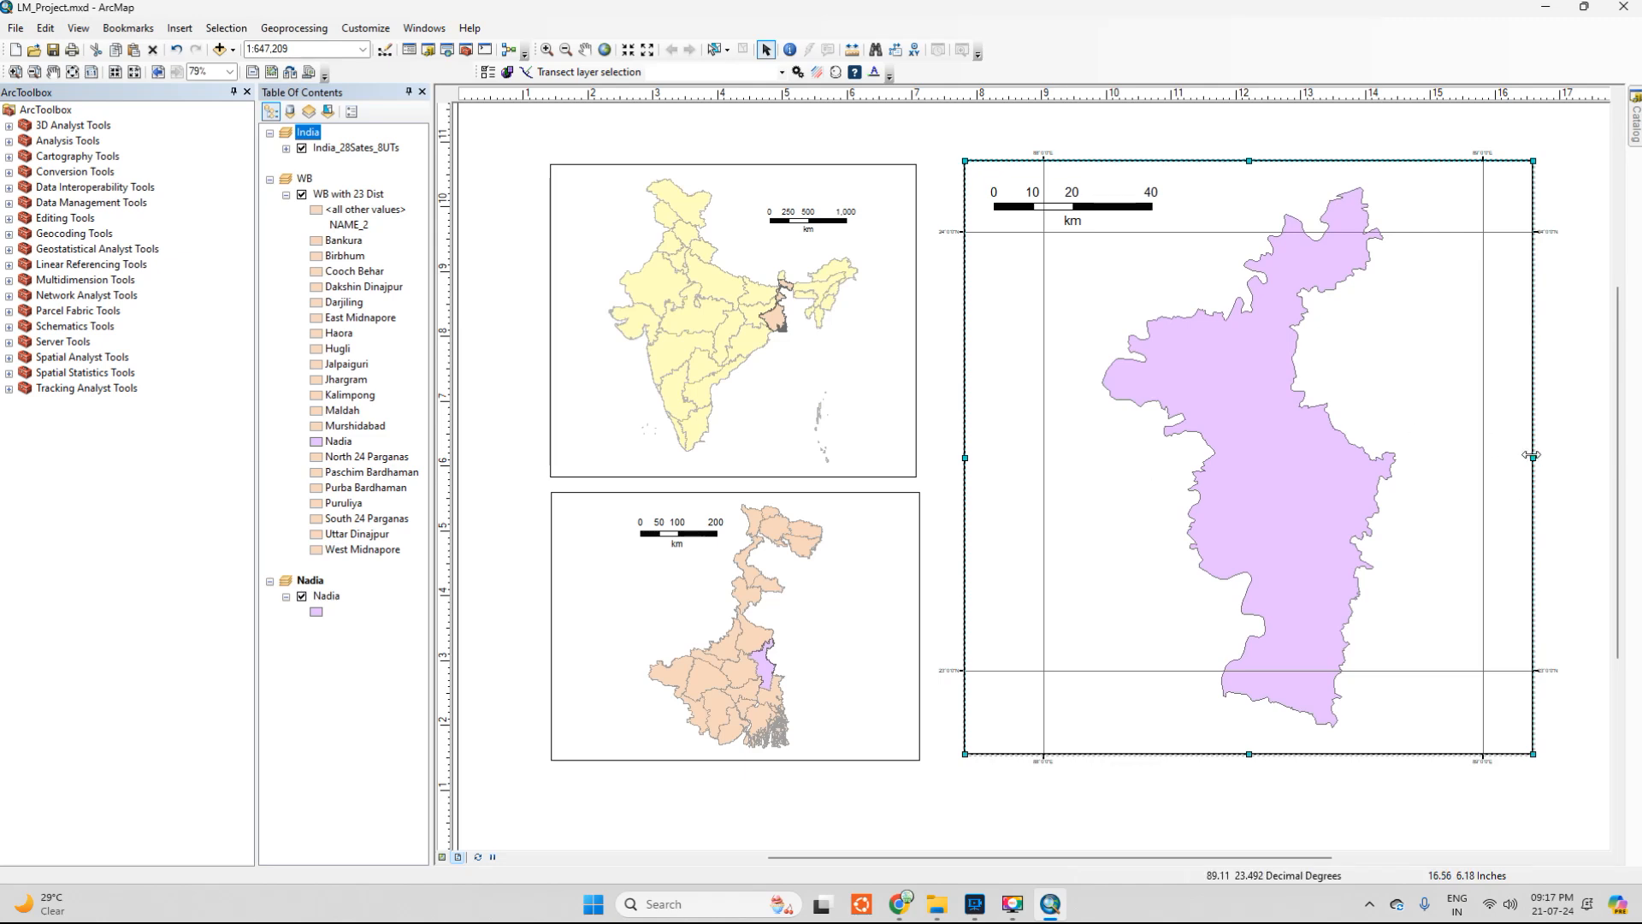
Narrow the Nadia data frame by pulling its right edge in closer to the district
left_click_drag(1532, 456, 1396, 459)
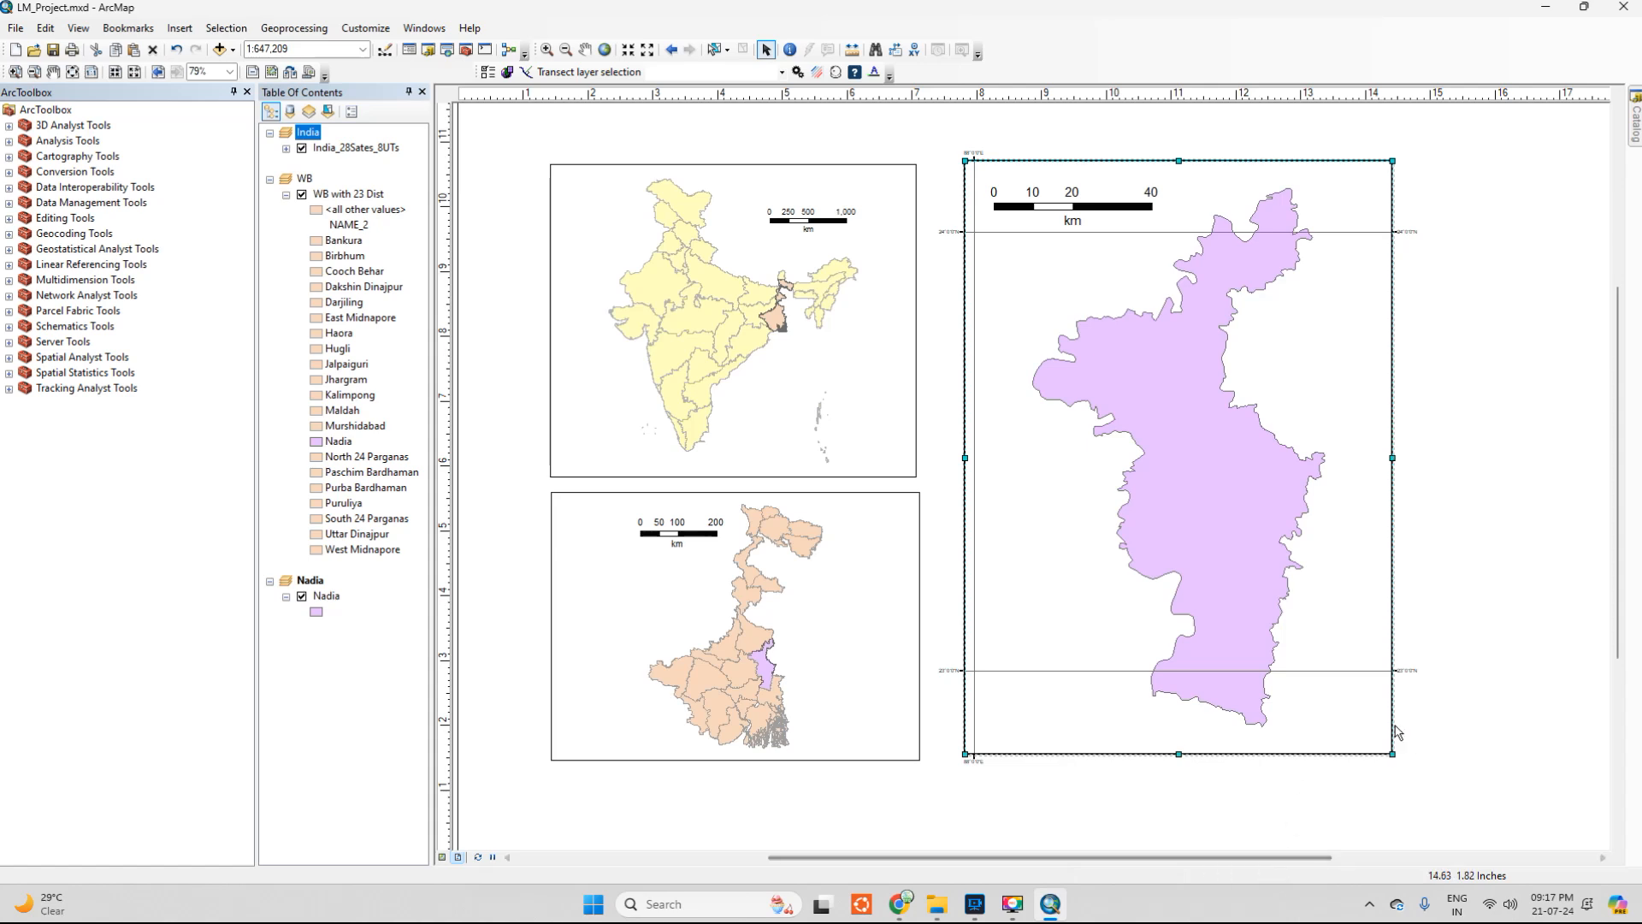
left_click(1477, 549)
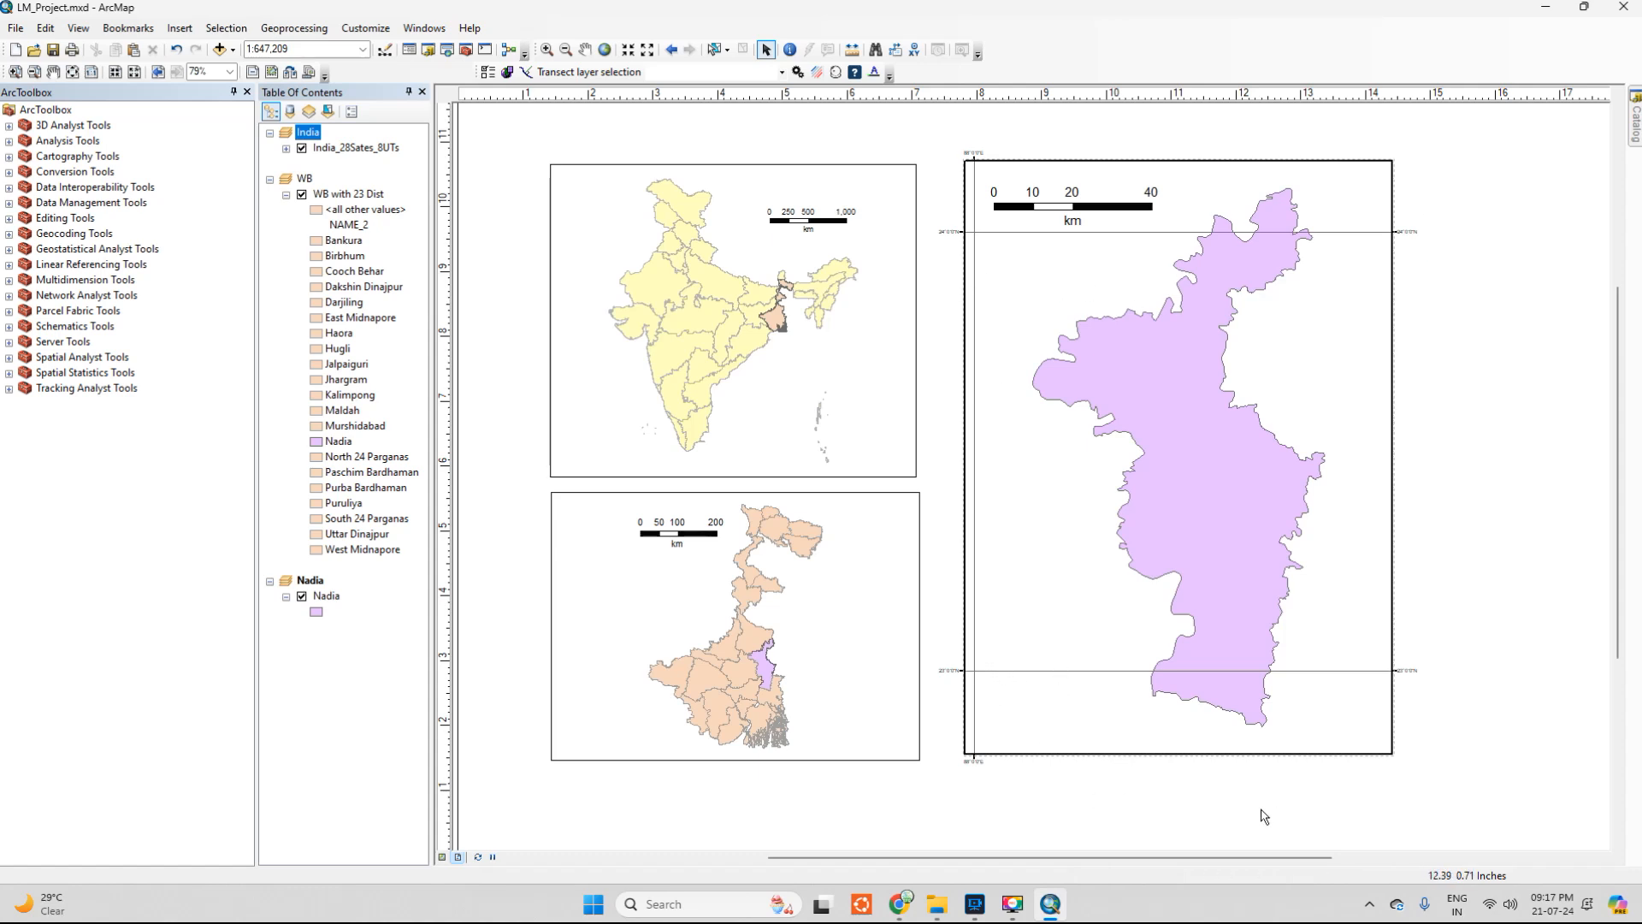
Reopen the Nadia data frame's properties and open the reference system properties of its graticule
left_click(975, 664)
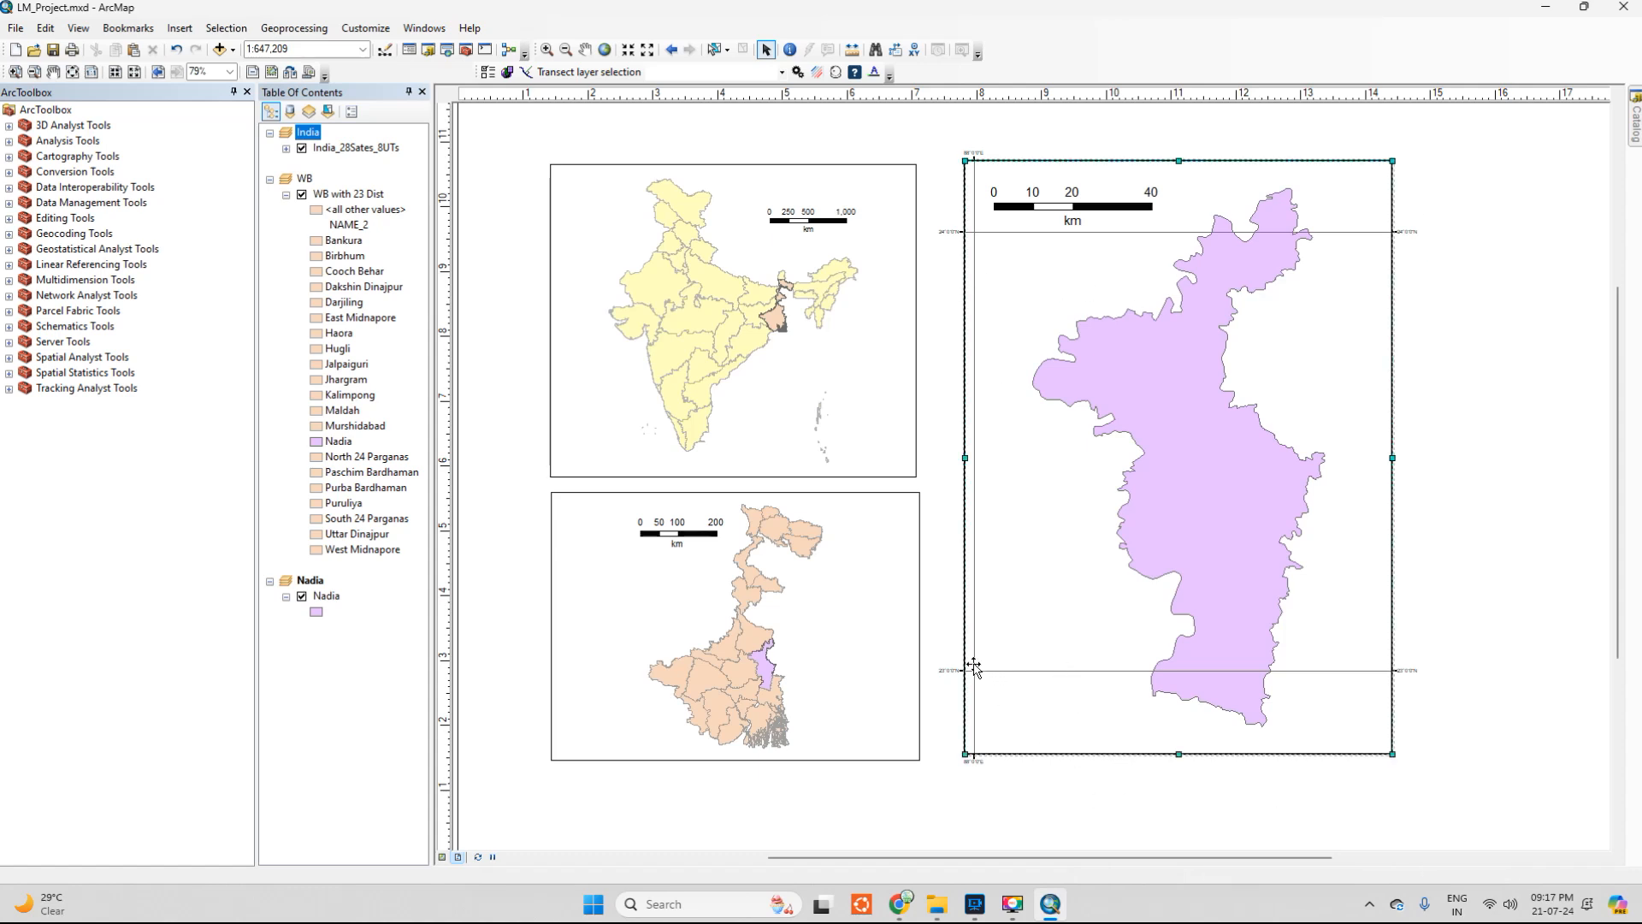
right_click(1022, 659)
key("Escape")
right_click(1023, 659)
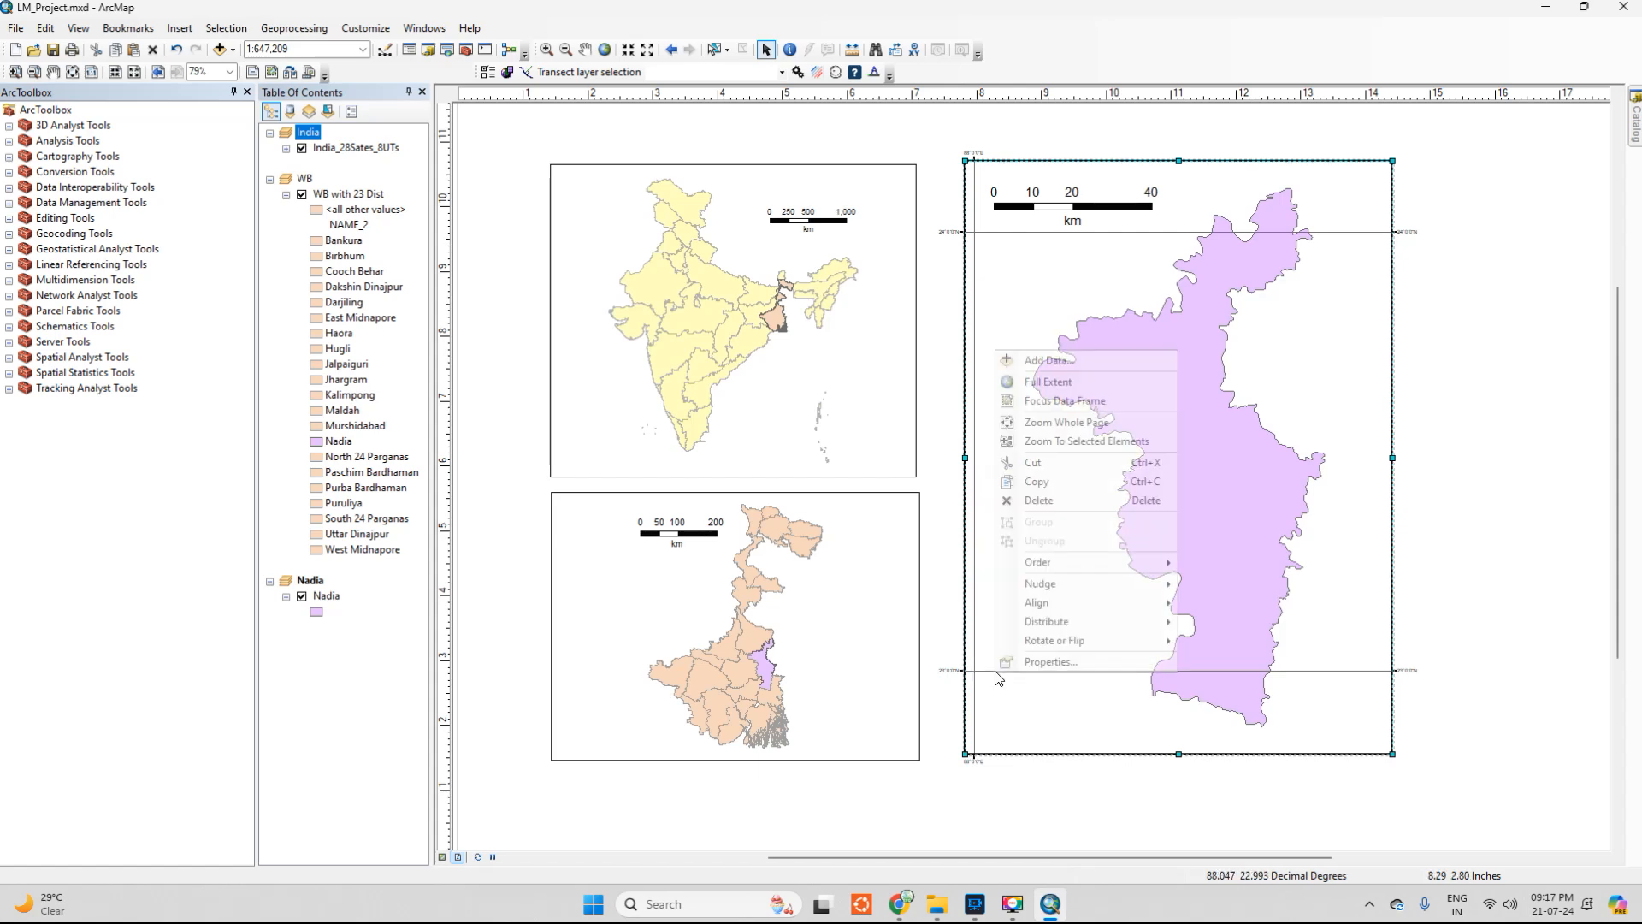
left_click(1035, 675)
left_click(673, 299)
left_click(762, 353)
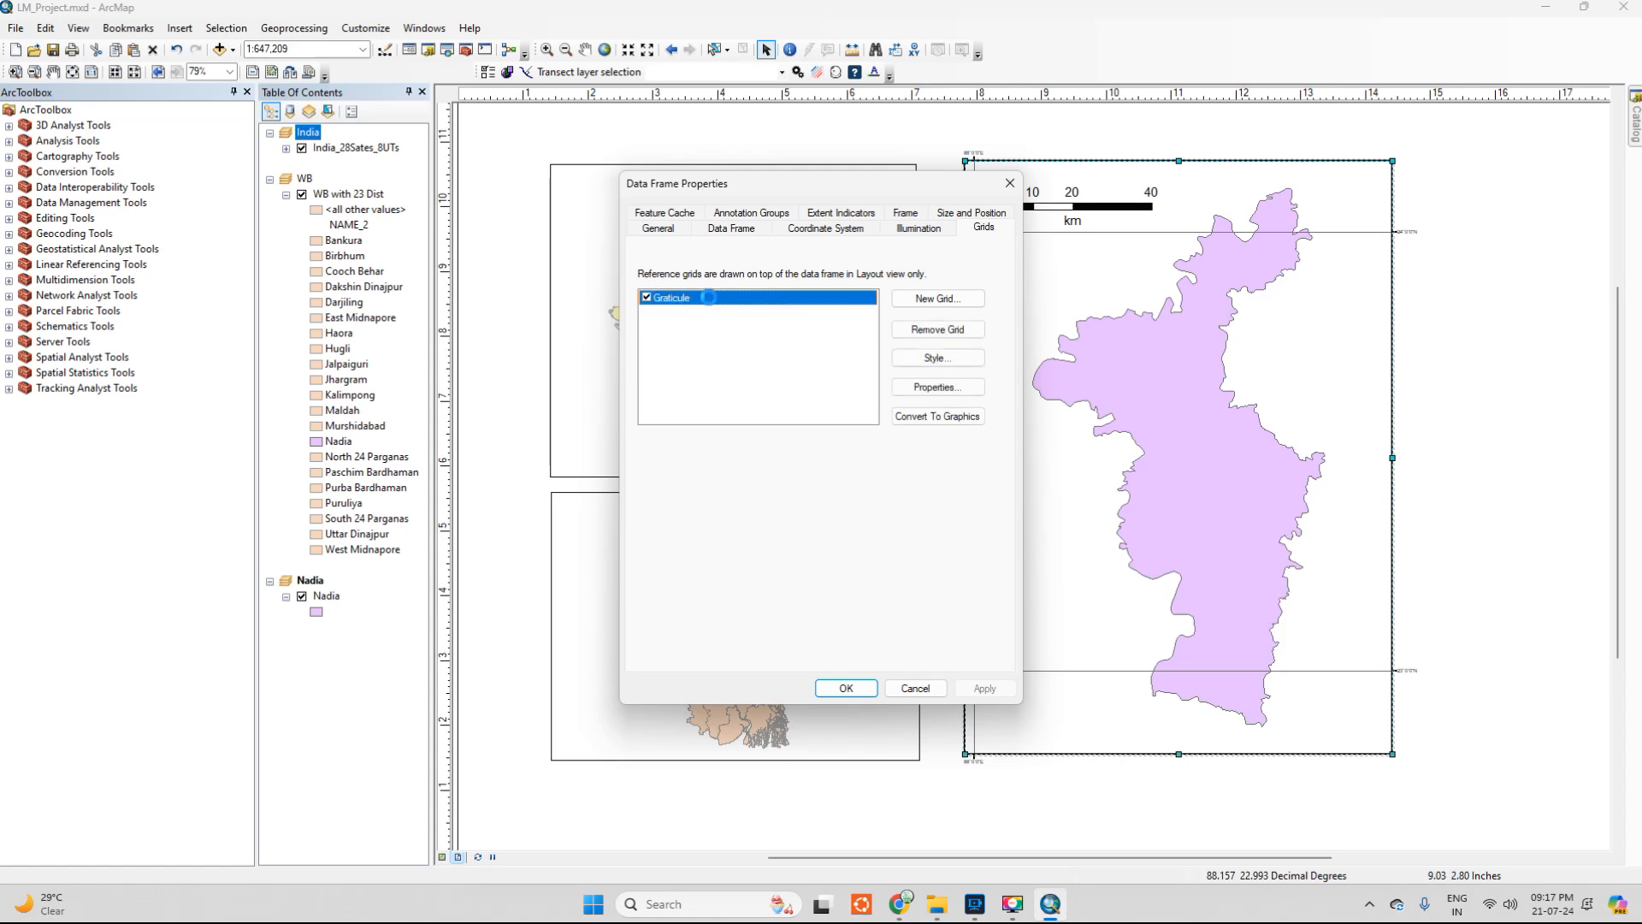
double_click(709, 300)
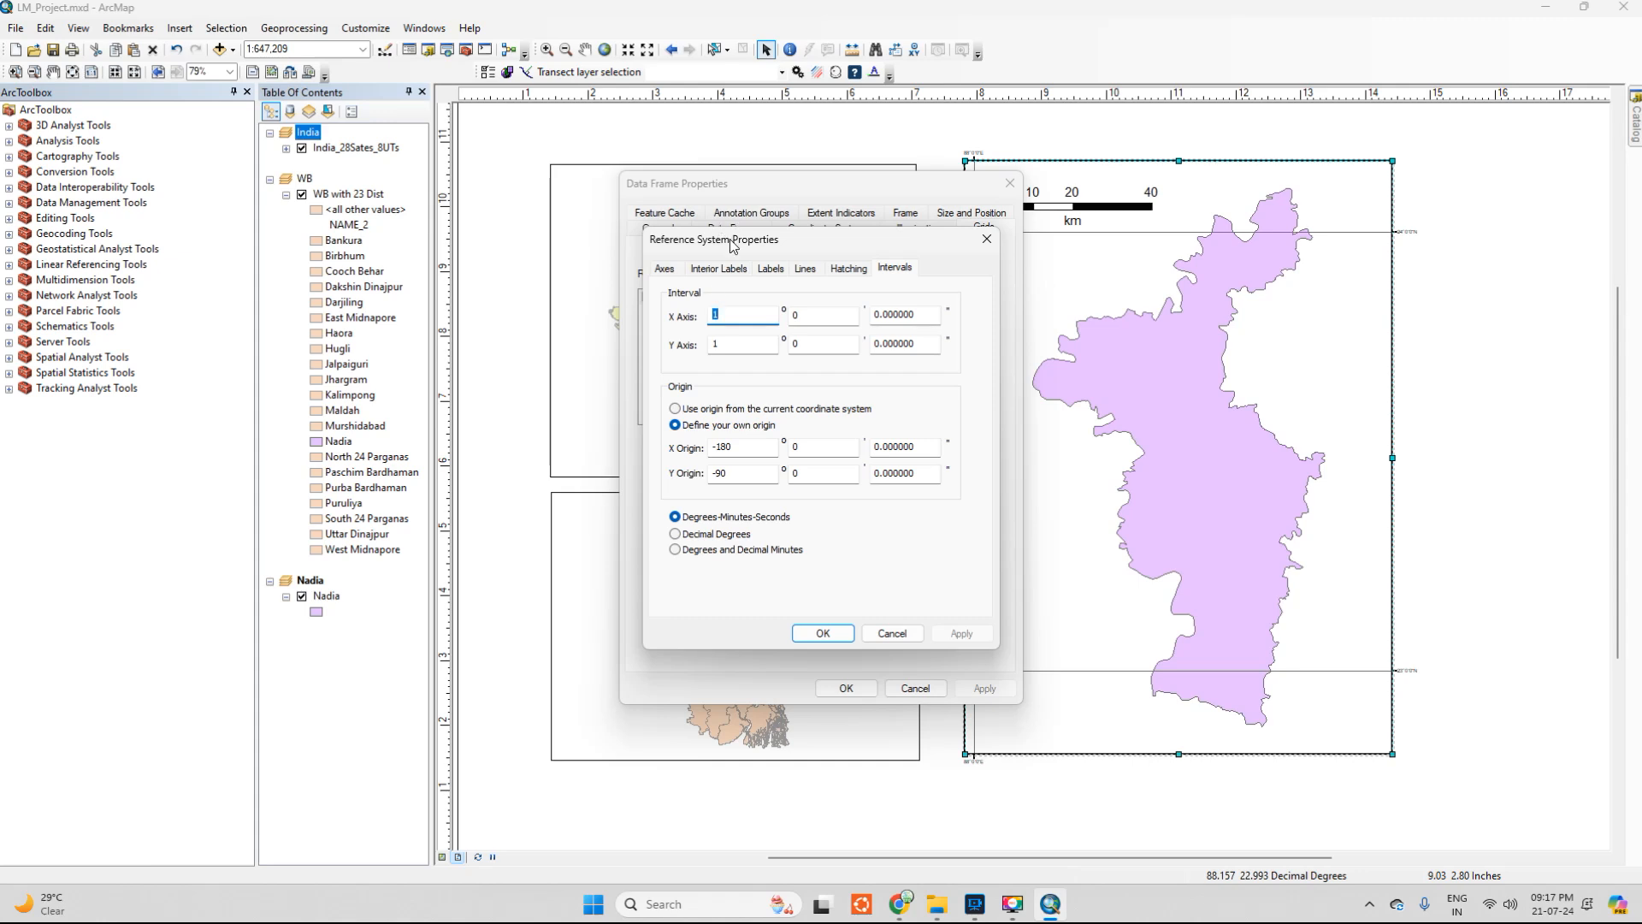
left_click_drag(729, 239, 787, 231)
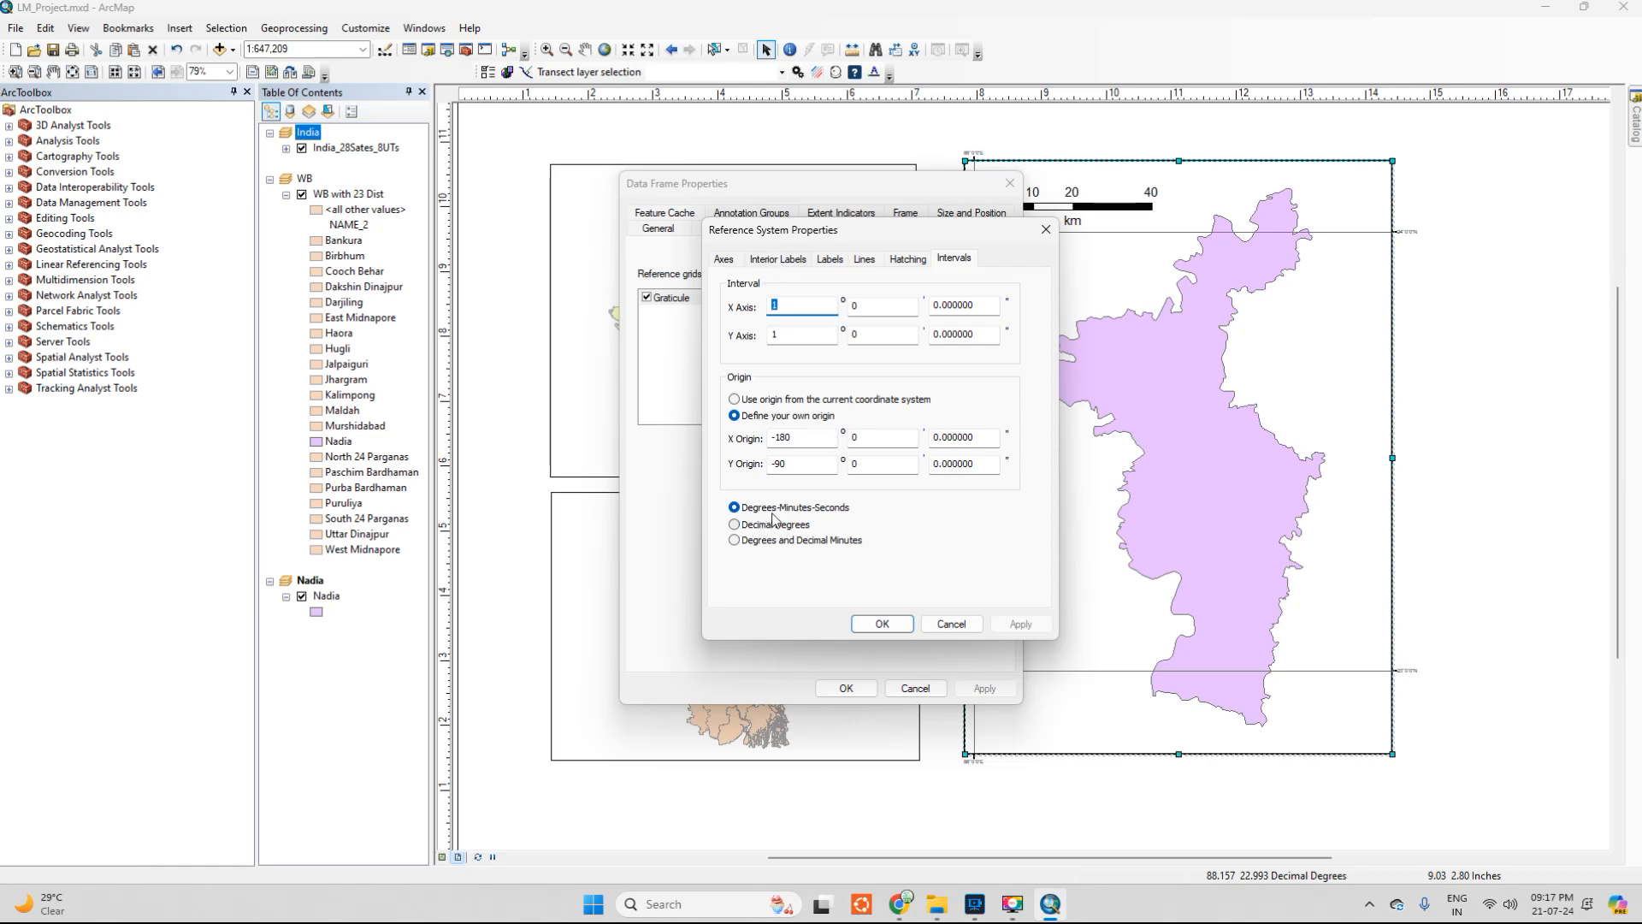
Set the Nadia graticule's label size to 12 with vertical left and right labels, and apply it to the frame
left_click(795, 260)
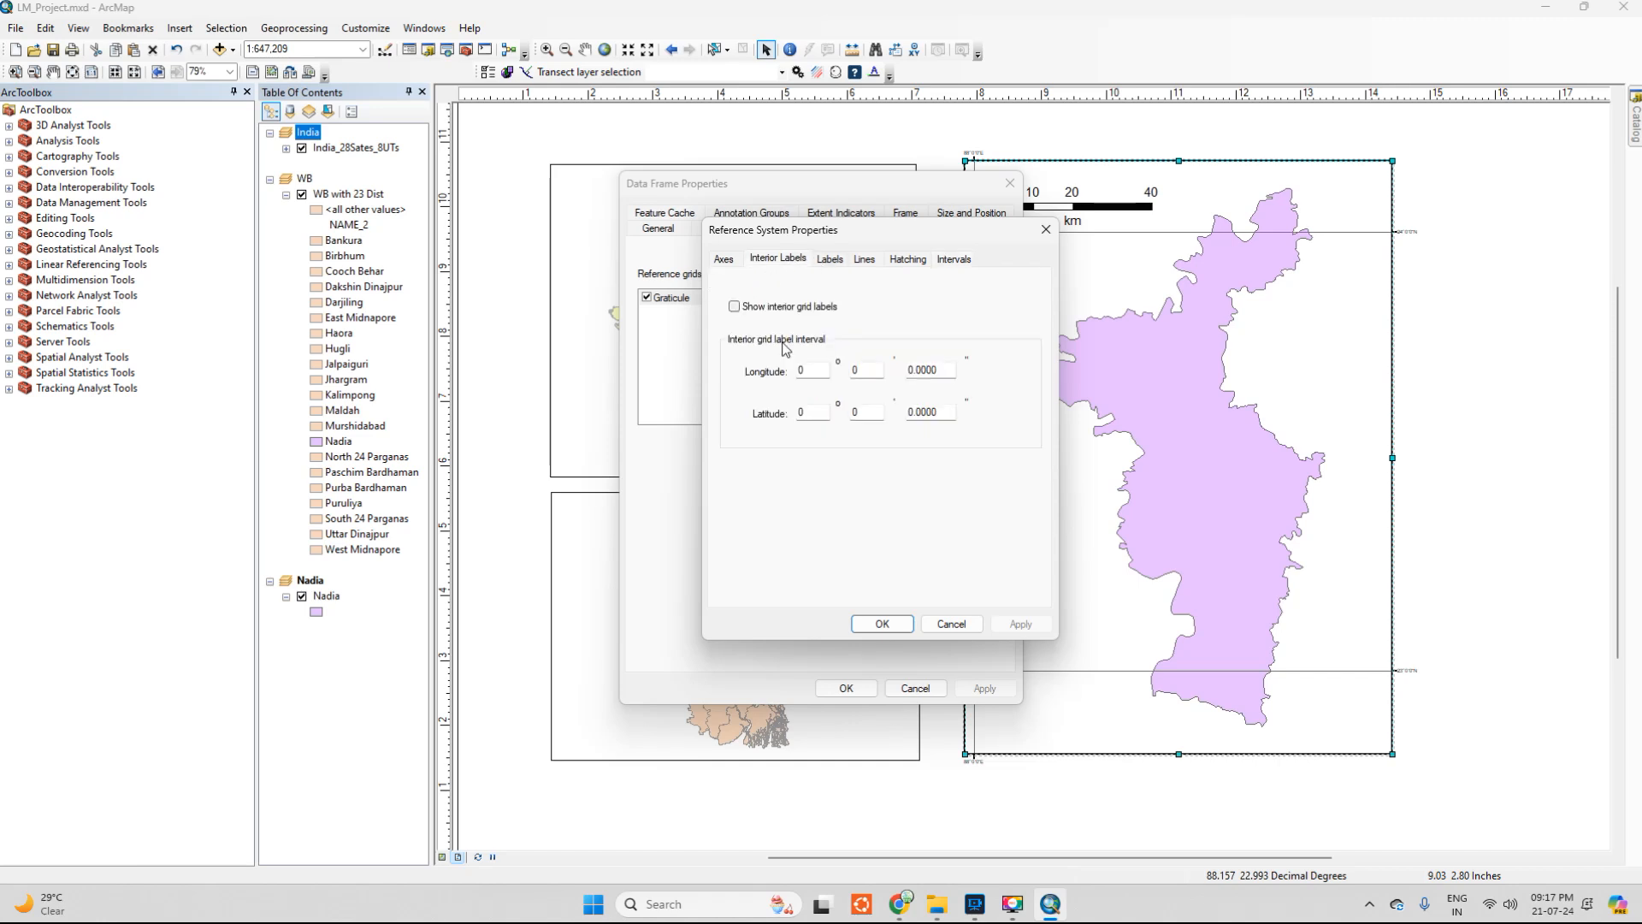
left_click(828, 260)
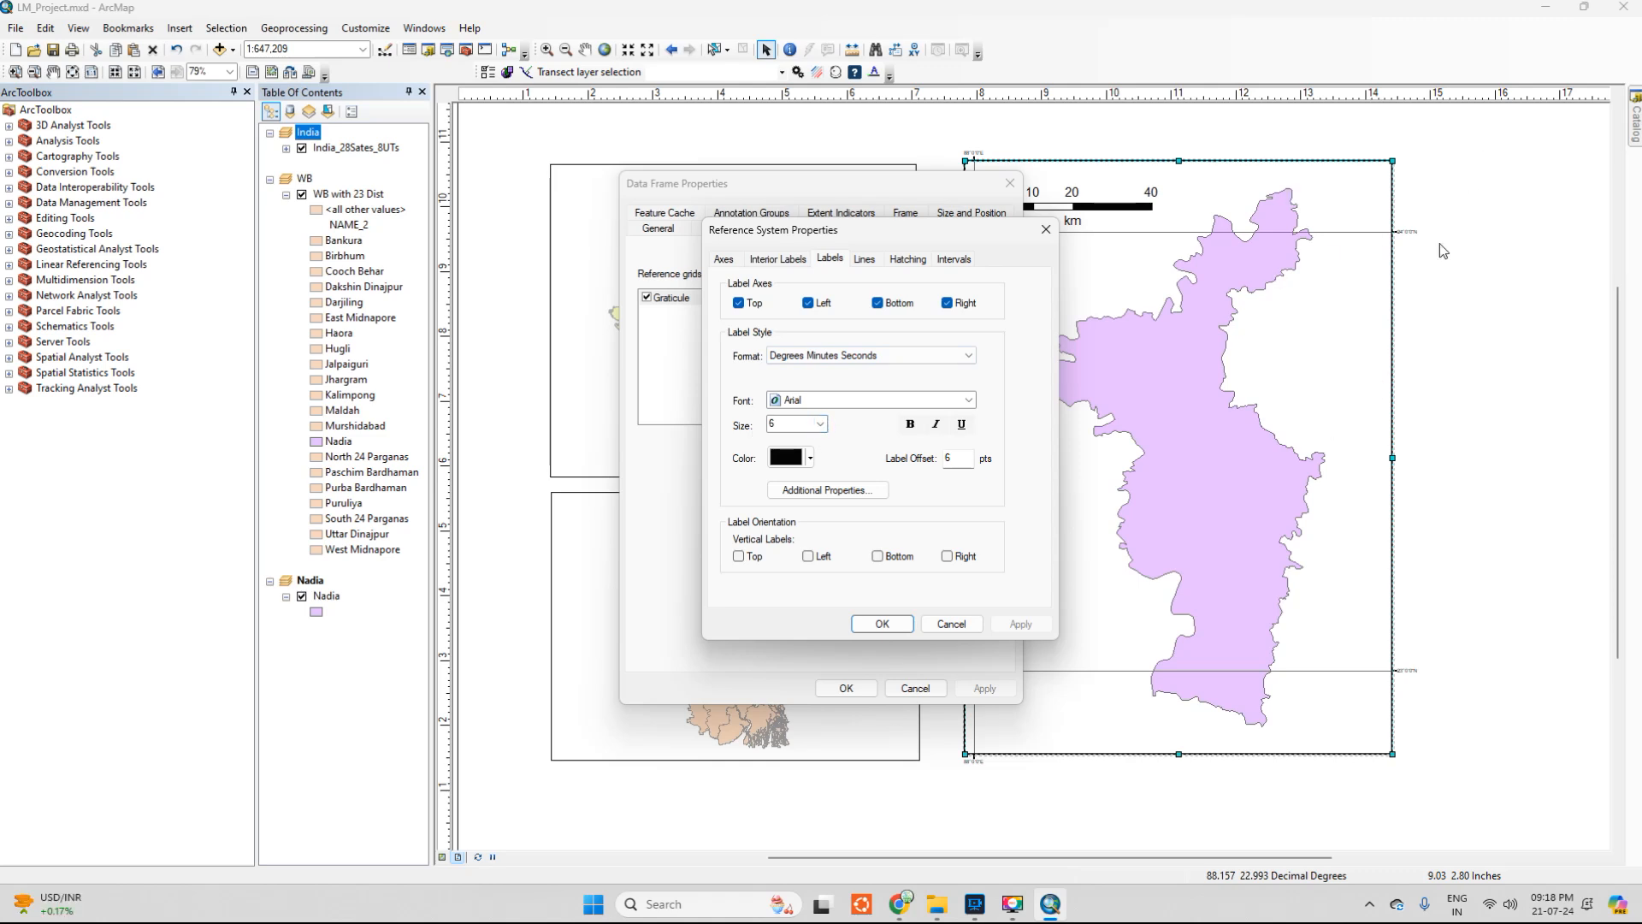
left_click(820, 425)
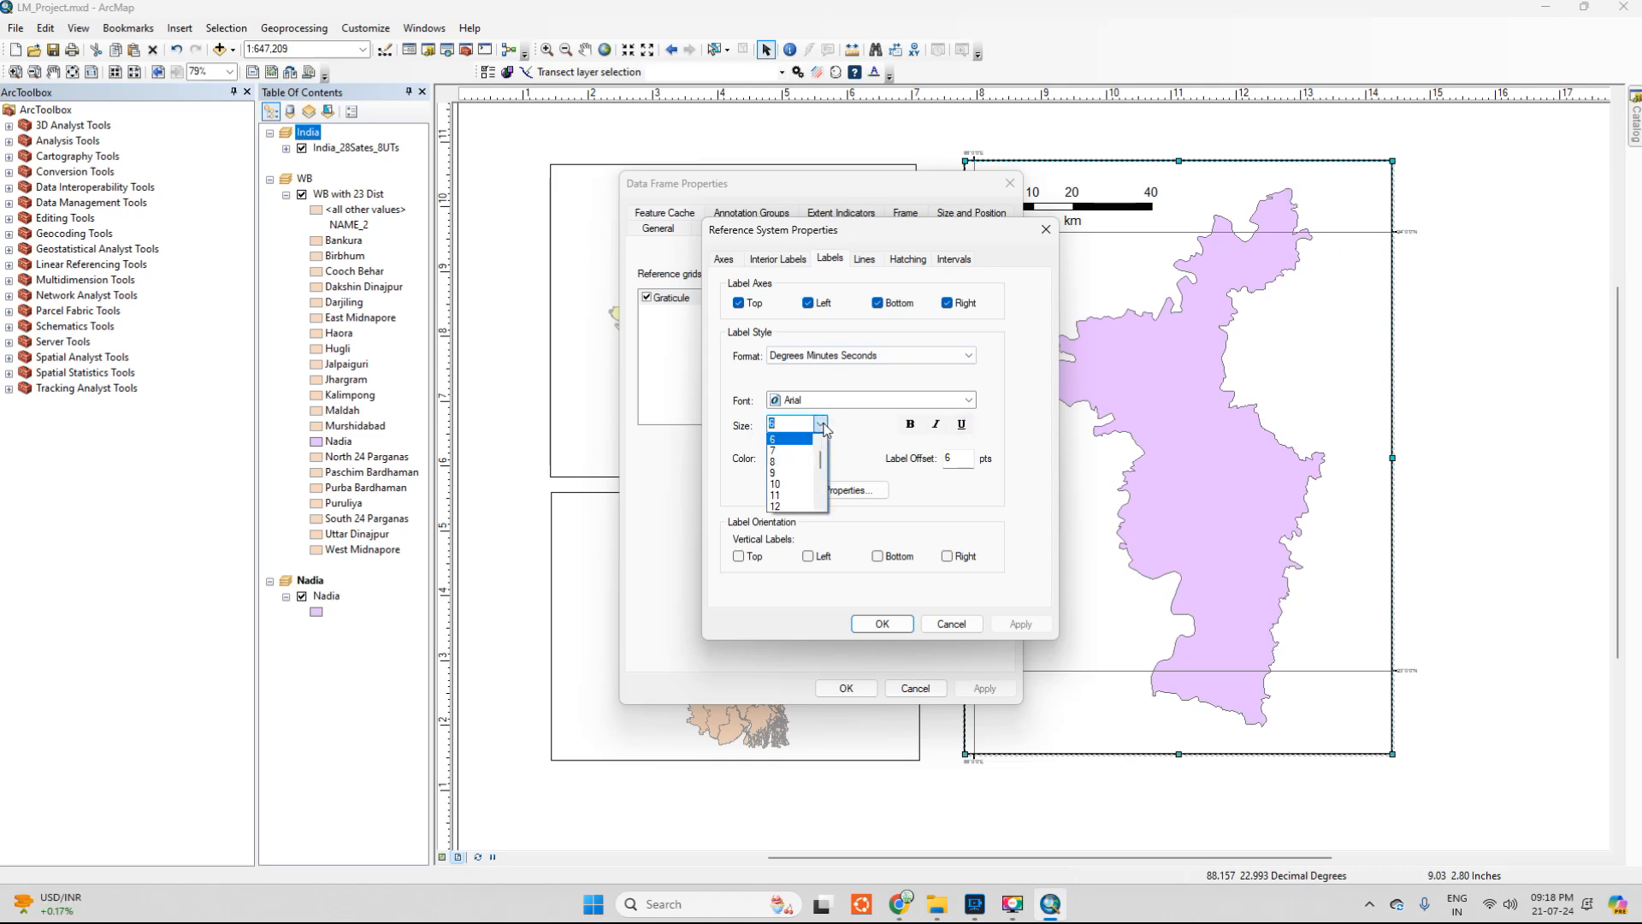
left_click(784, 506)
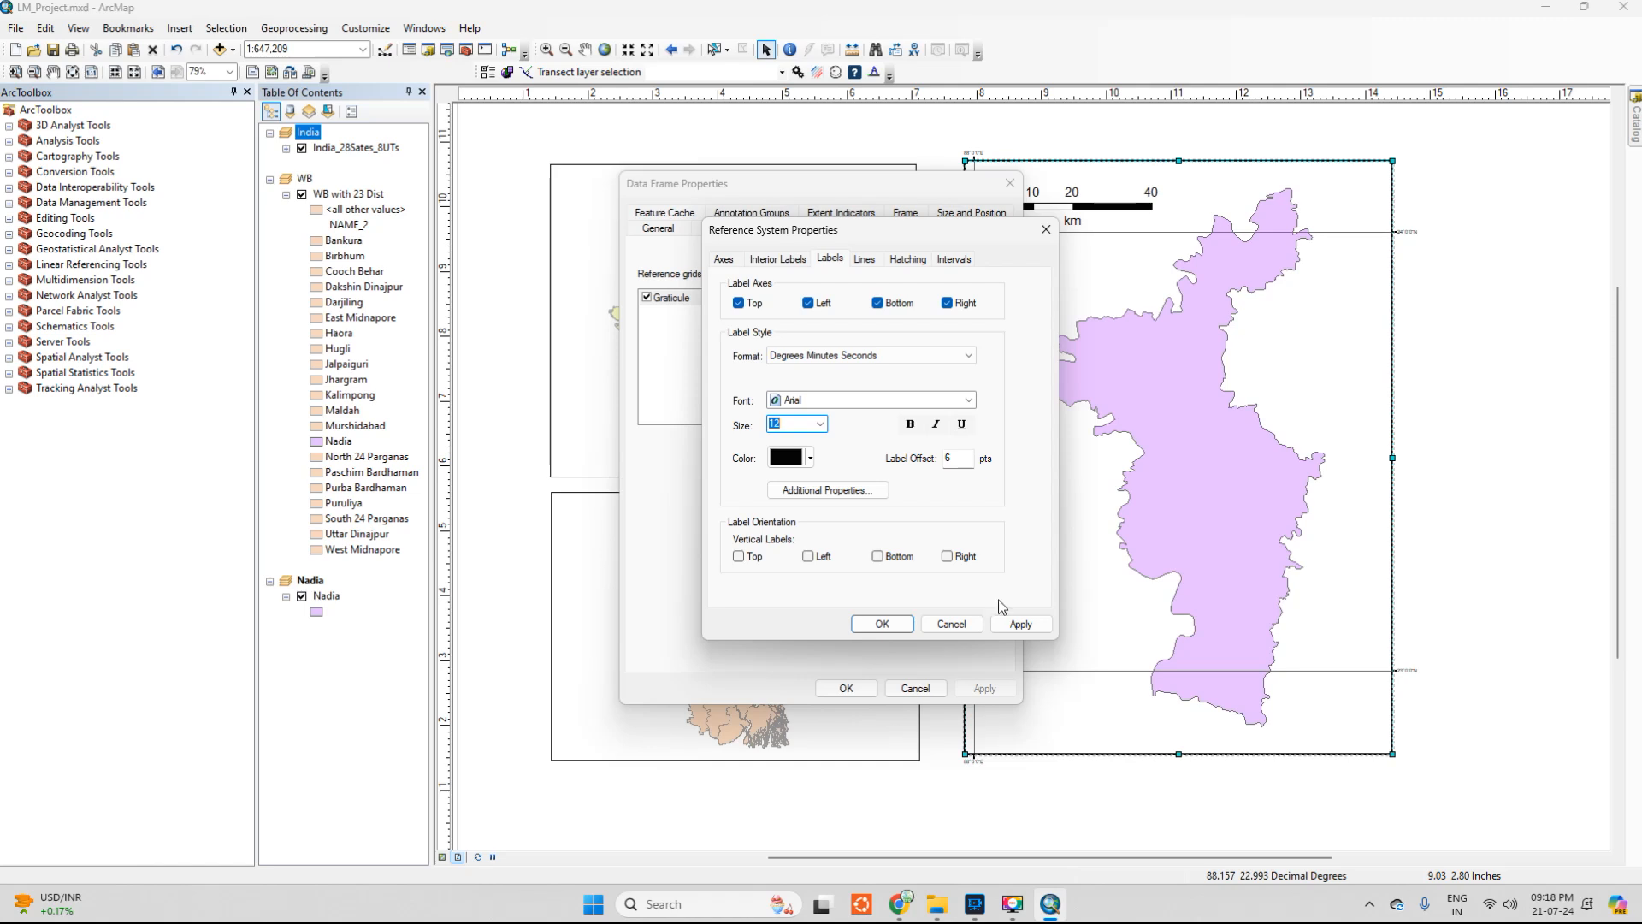
left_click(824, 558)
left_click(1021, 626)
left_click(905, 627)
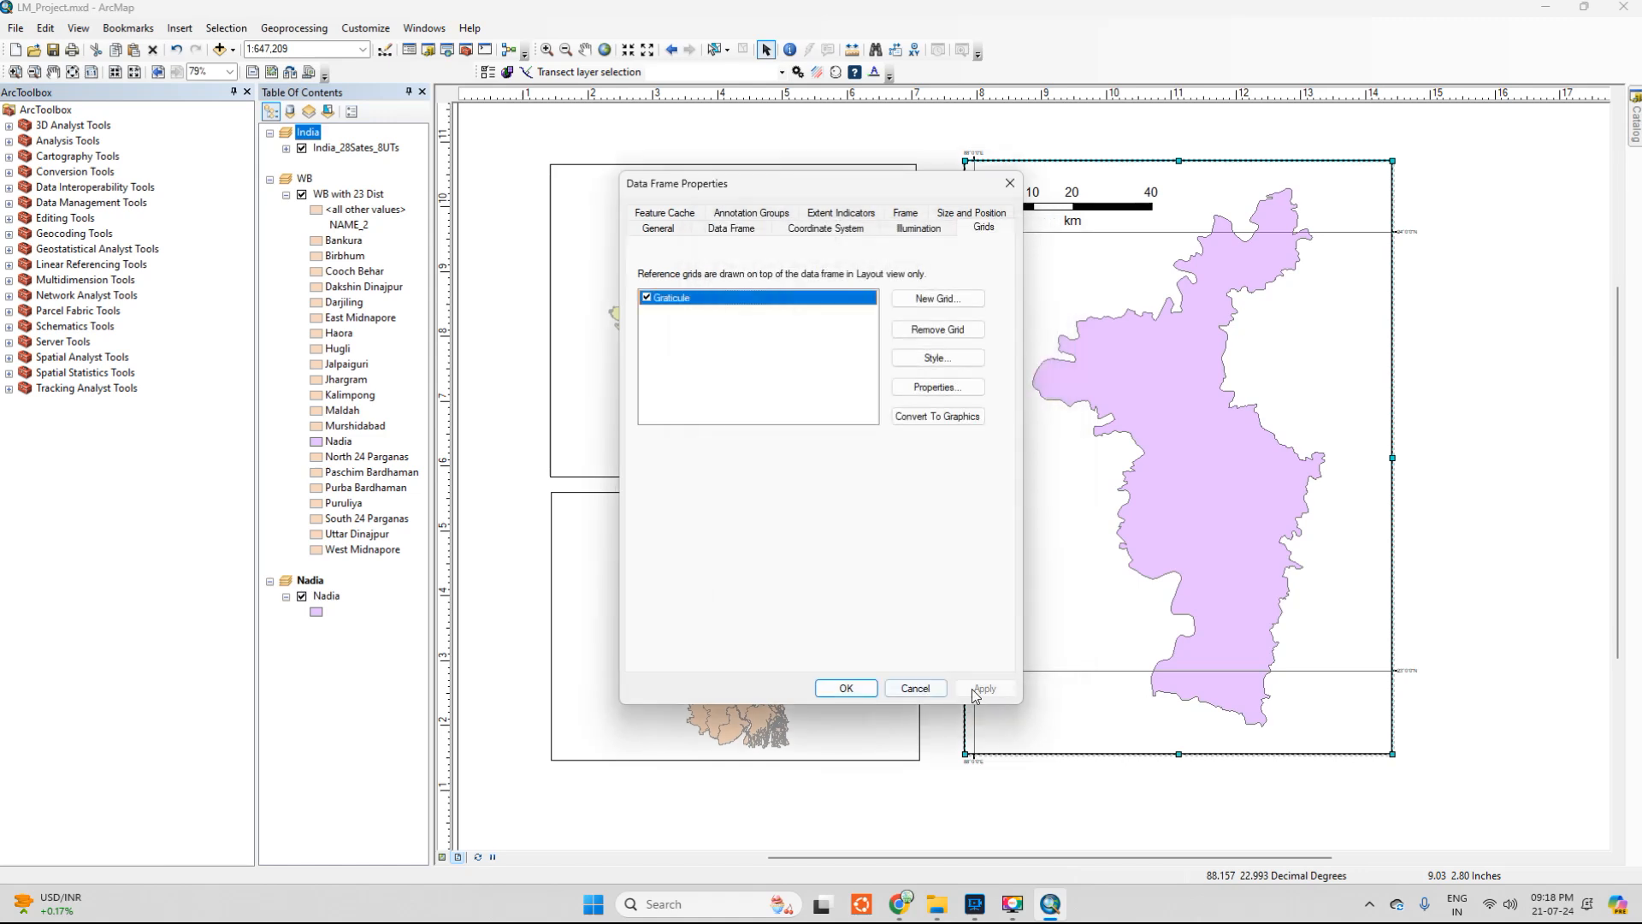
left_click(980, 691)
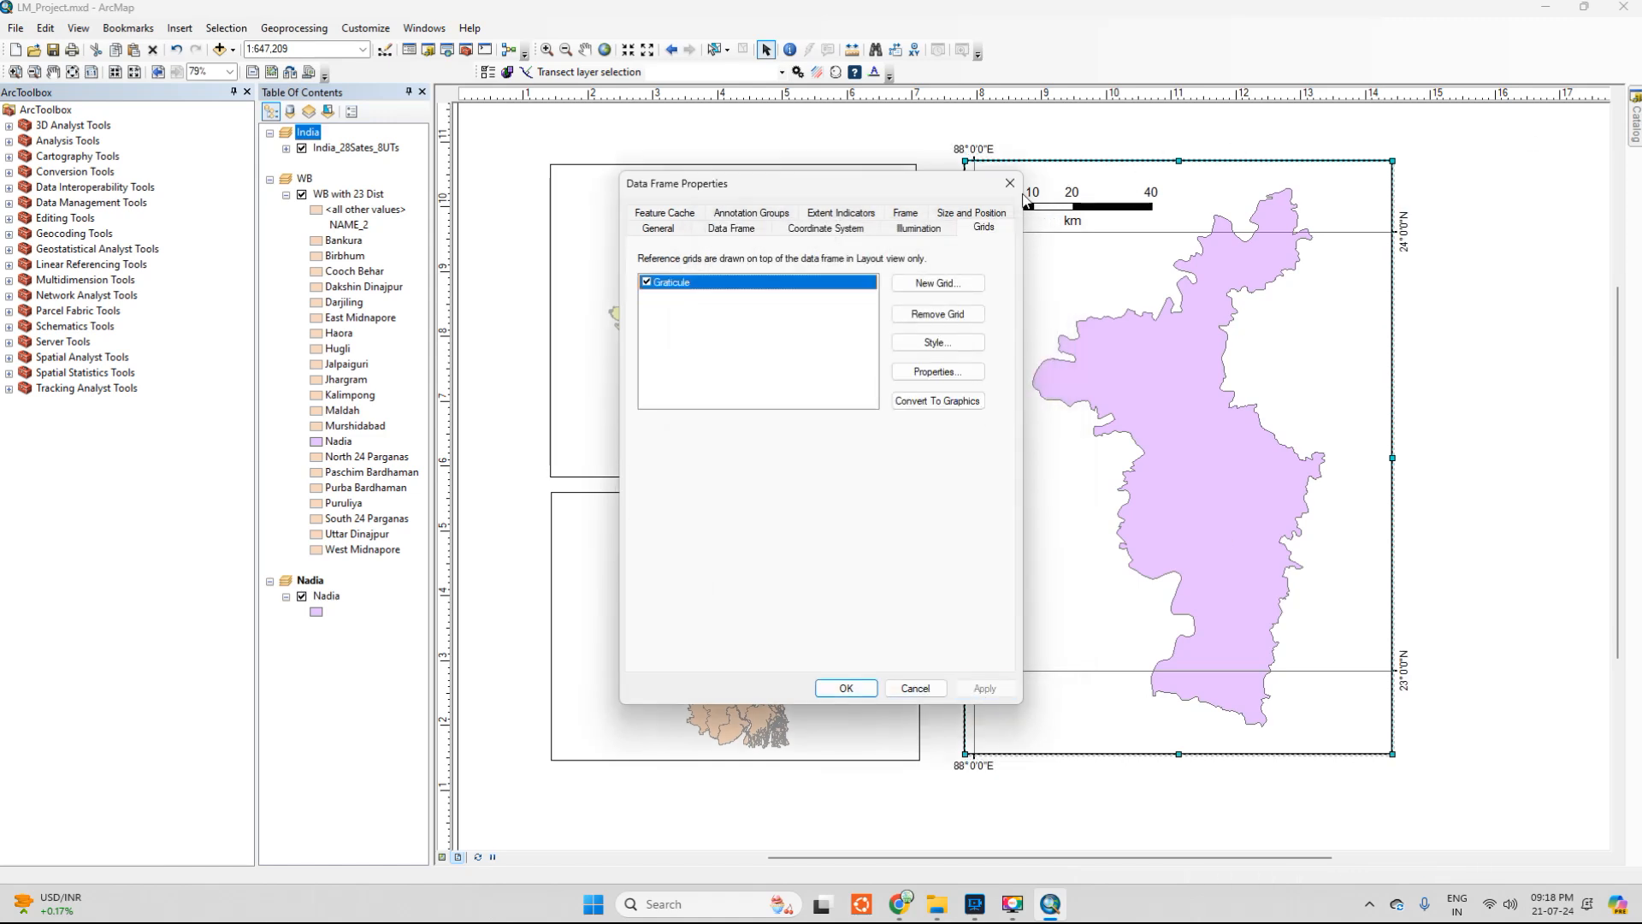
left_click_drag(951, 184, 865, 185)
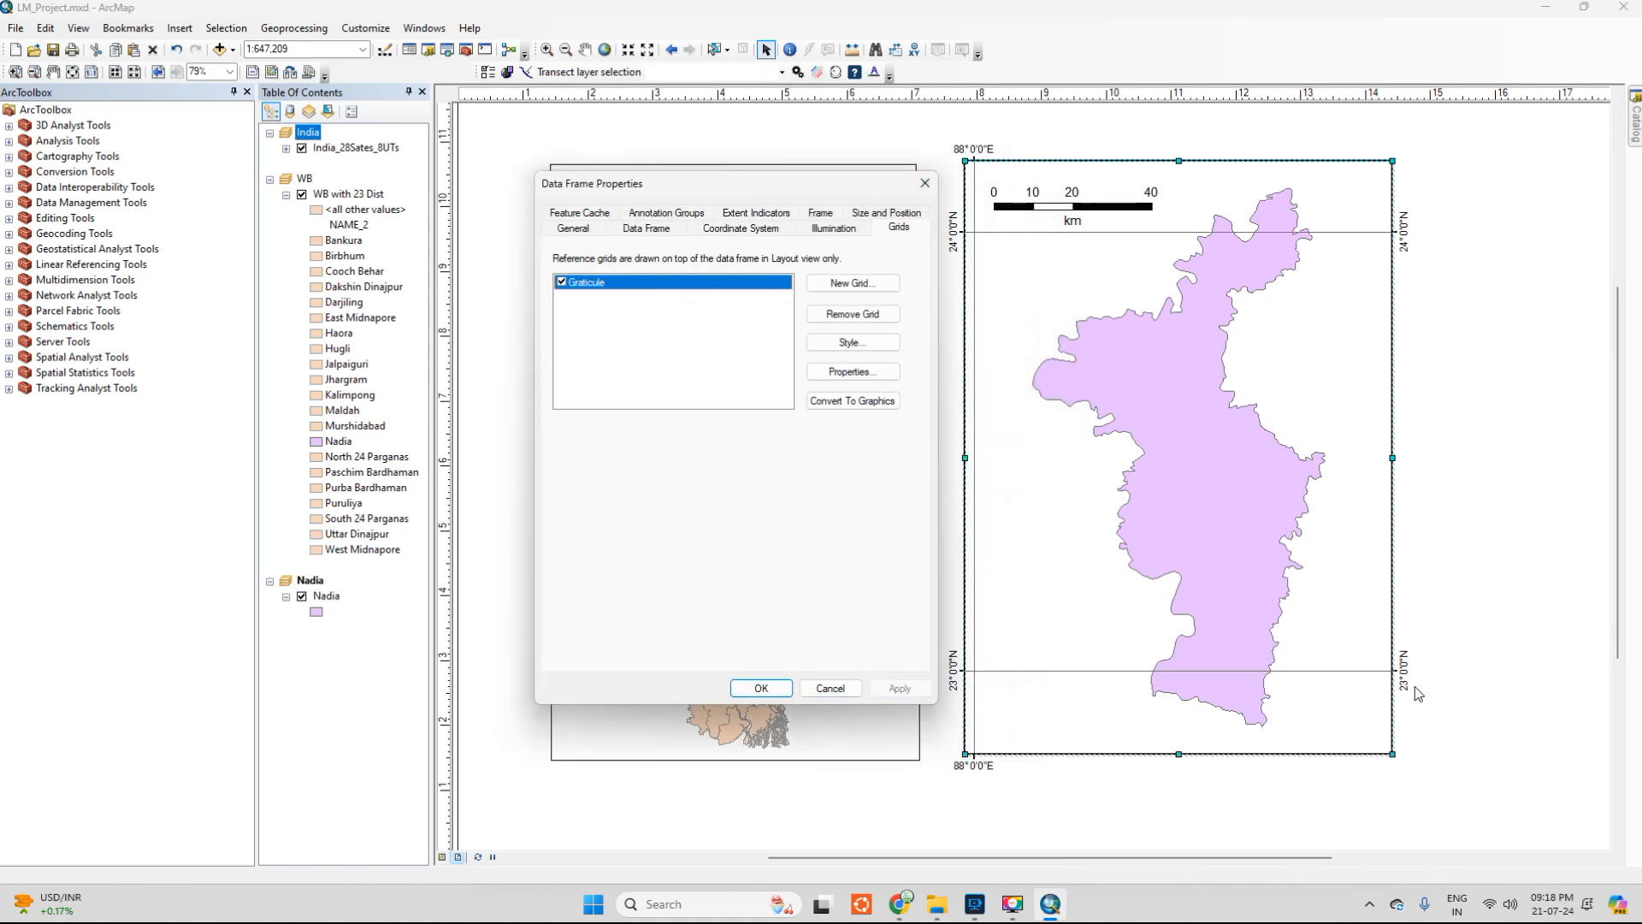
Reopen the Nadia graticule's properties and set it to show neither lines nor ticks
double_click(725, 283)
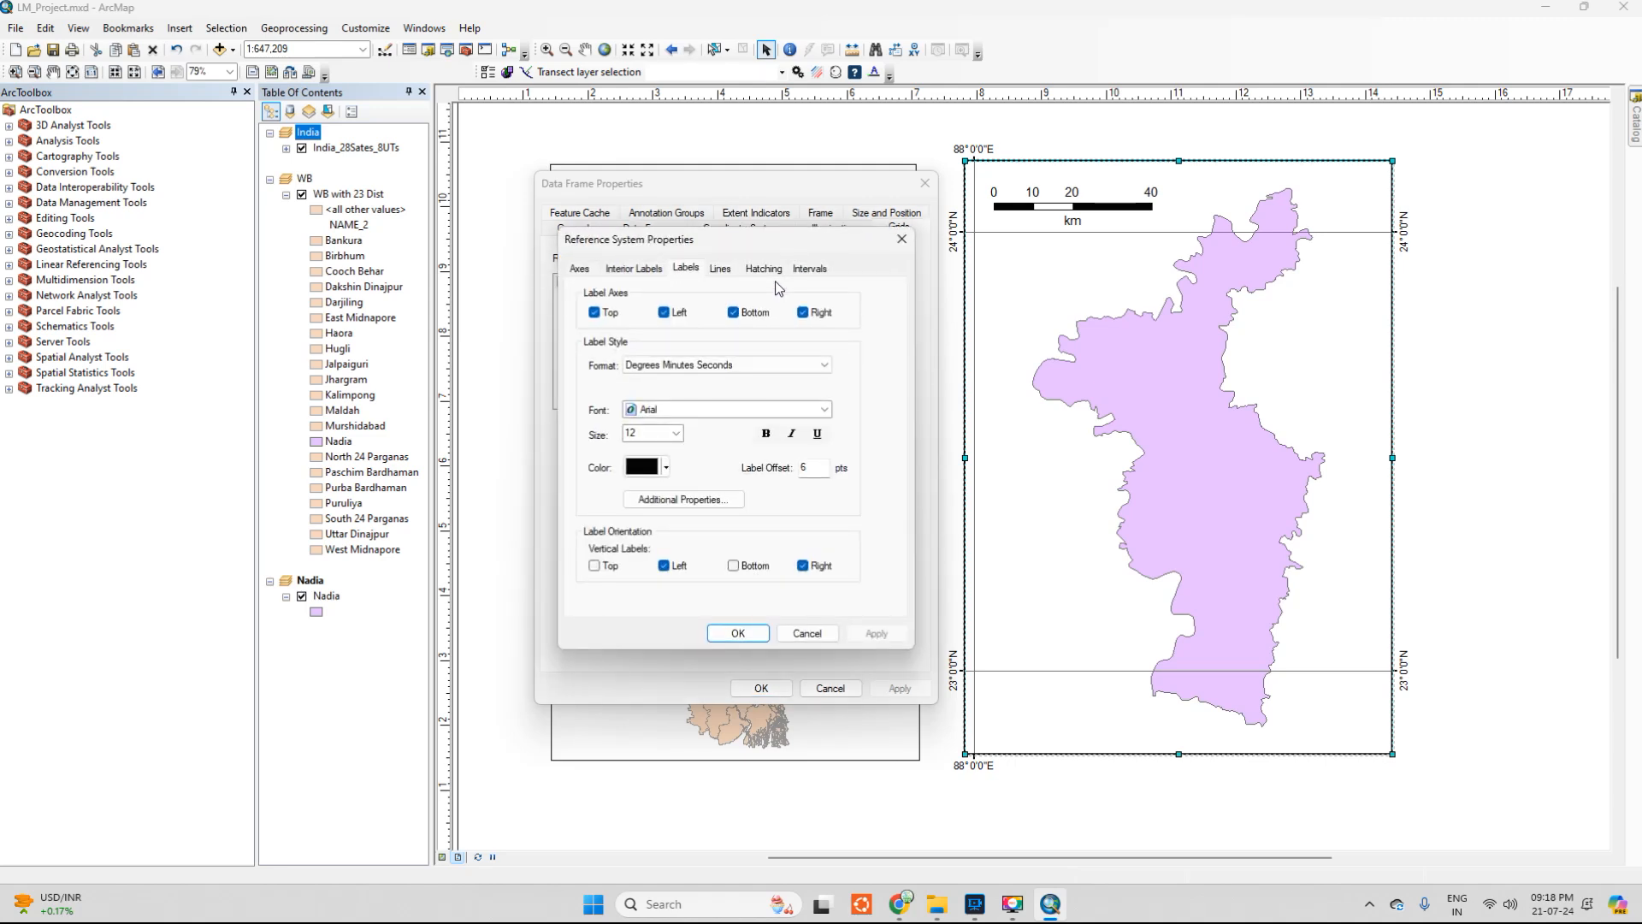
left_click(723, 274)
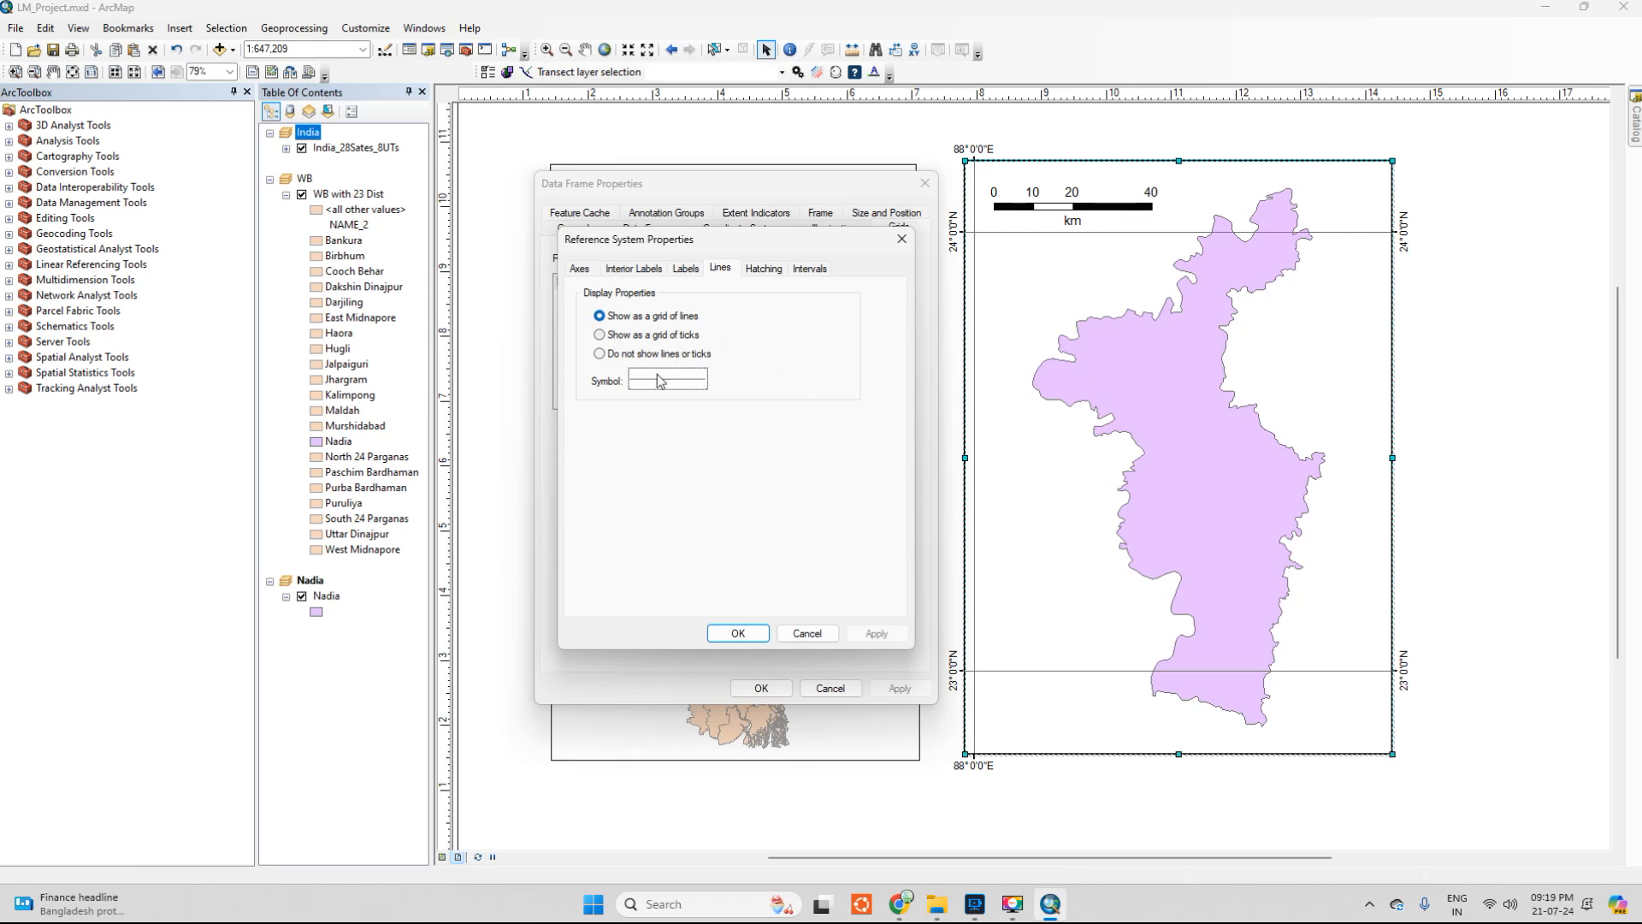
left_click(612, 359)
Set the graticule's X and Y axis intervals to 0 degrees 30 minutes and apply the changes to the Nadia frame
left_click(810, 270)
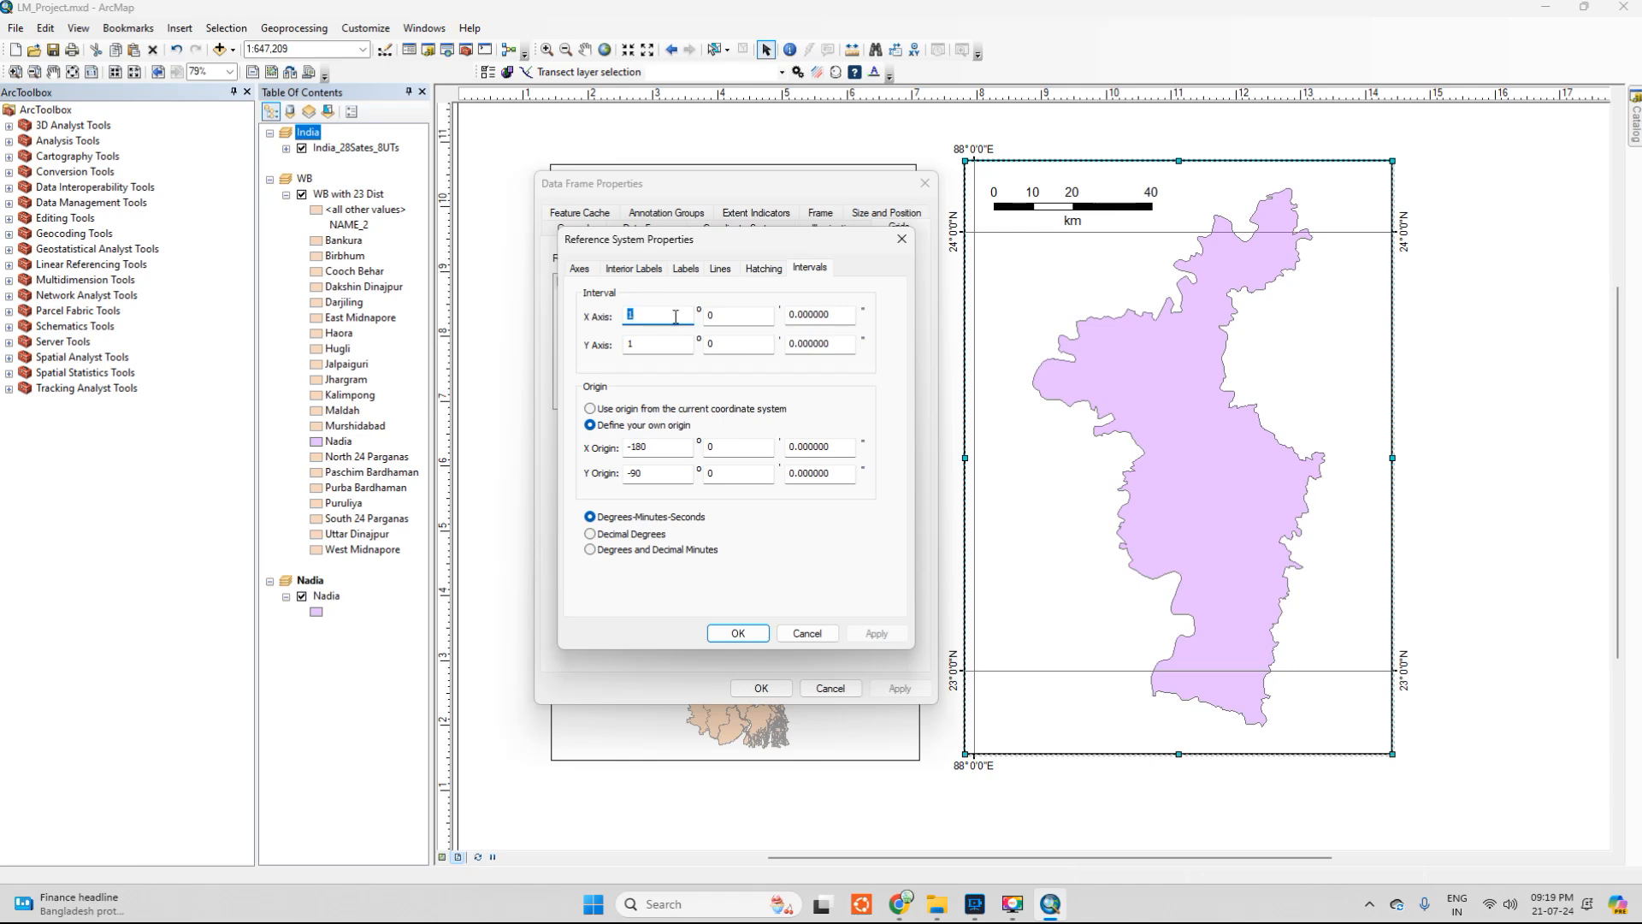
type("0")
key("Tab")
type("30")
double_click(679, 345)
type("0")
key("Tab")
type("30")
left_click_drag(661, 318, 611, 322)
left_click_drag(731, 314, 703, 316)
left_click(876, 634)
left_click(755, 640)
left_click(898, 689)
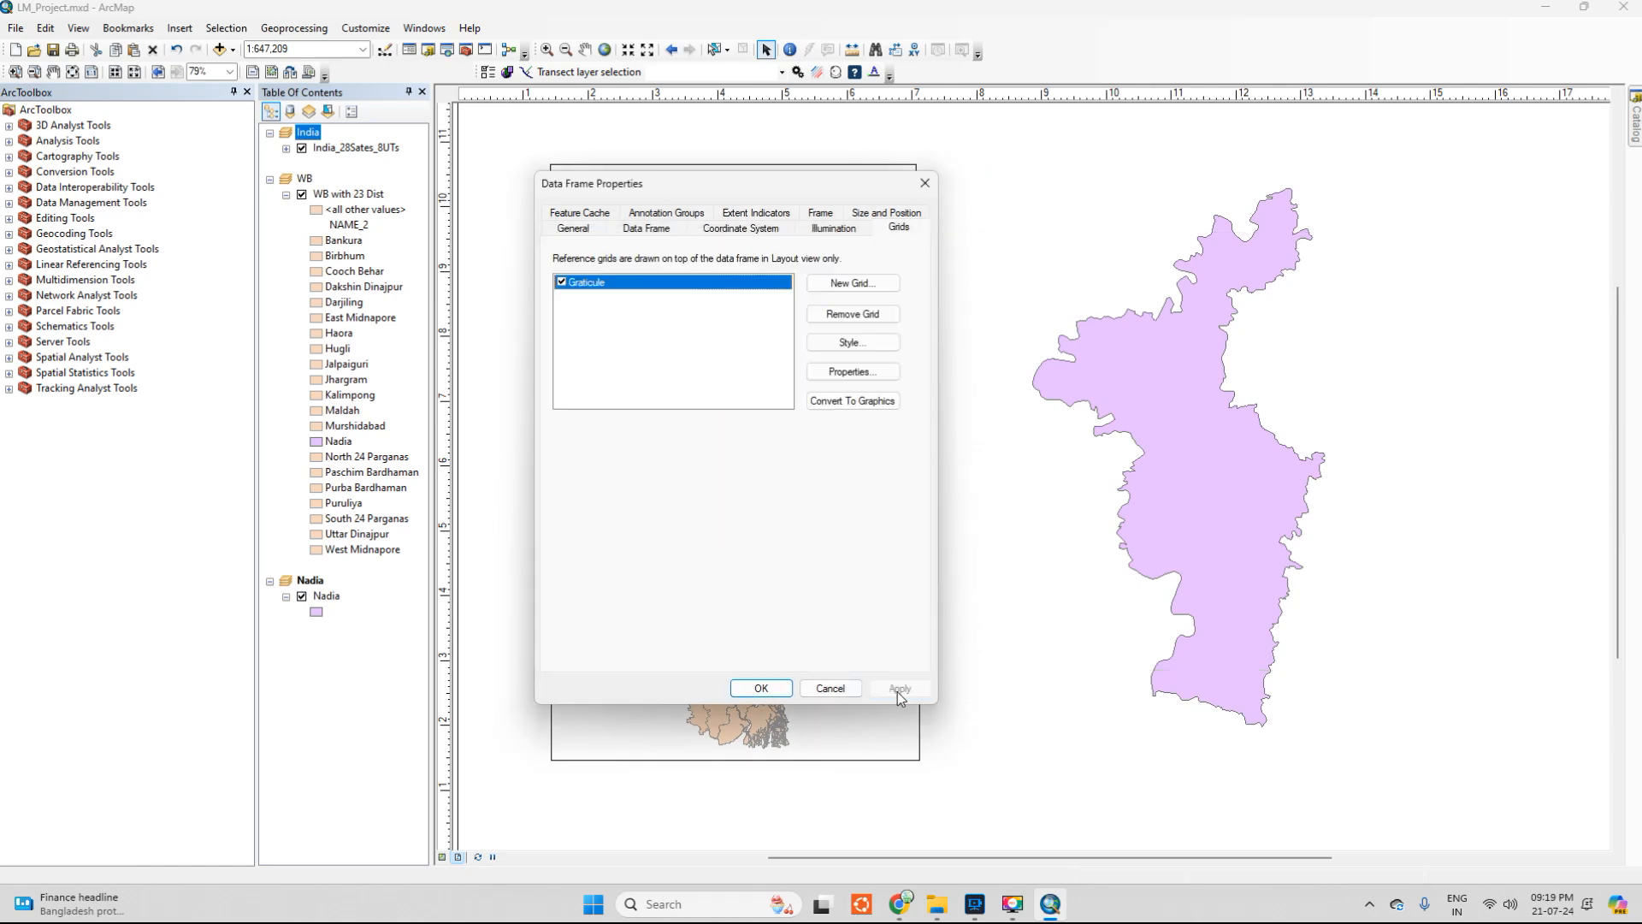
left_click(761, 690)
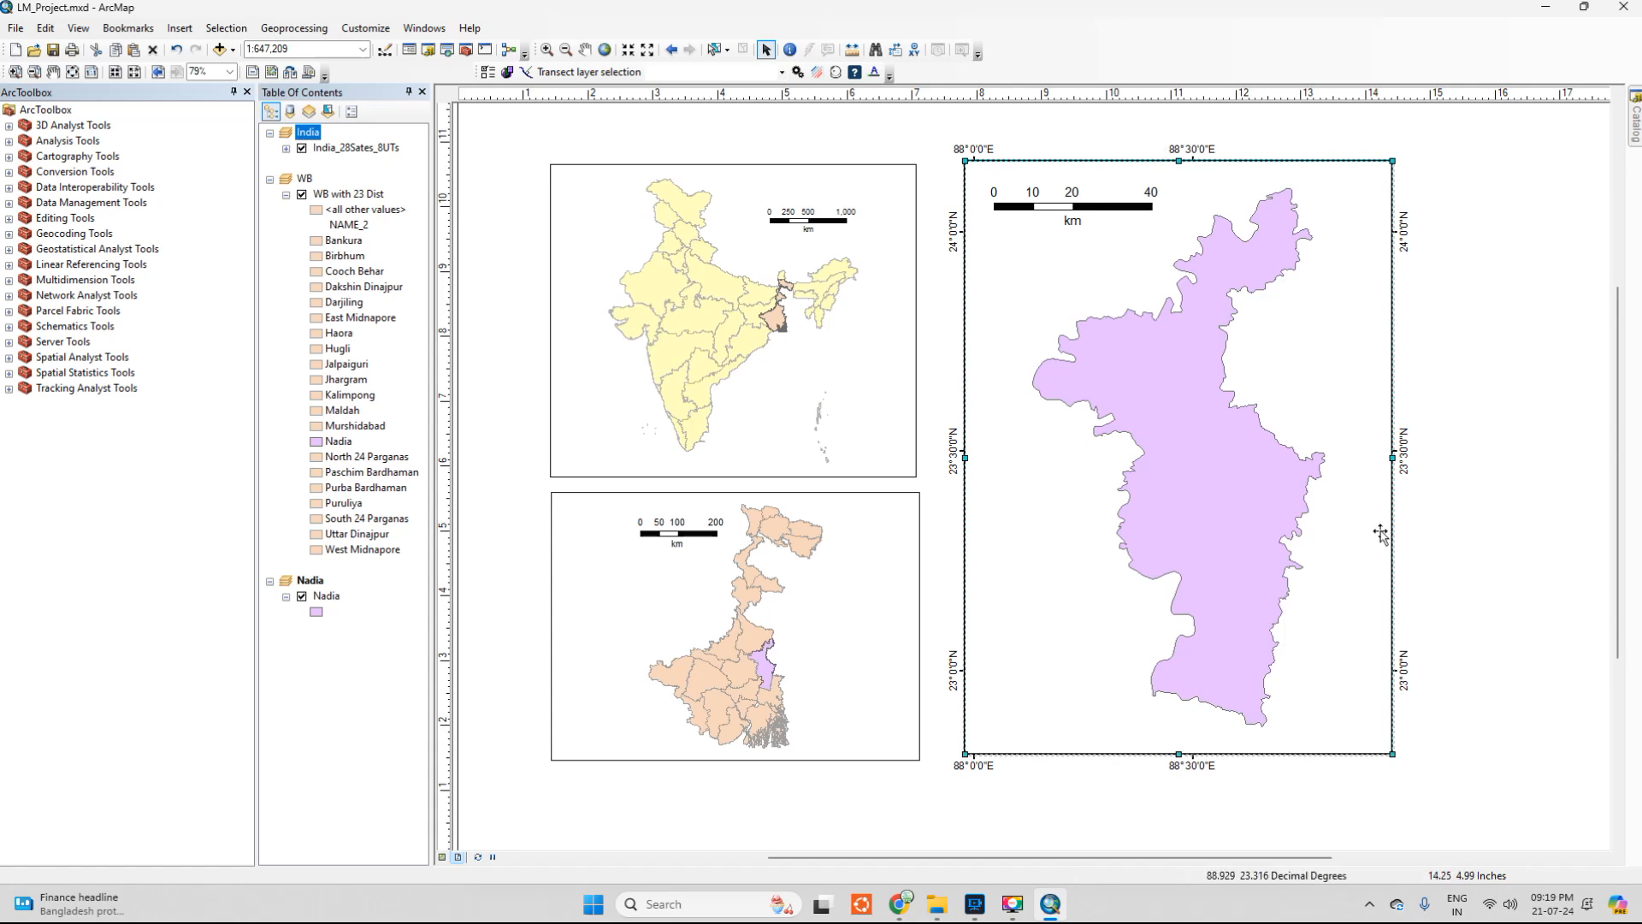
Reopen the Nadia graticule's properties, set both axis intervals to 20 minutes, and apply them to the frame
right_click(1328, 520)
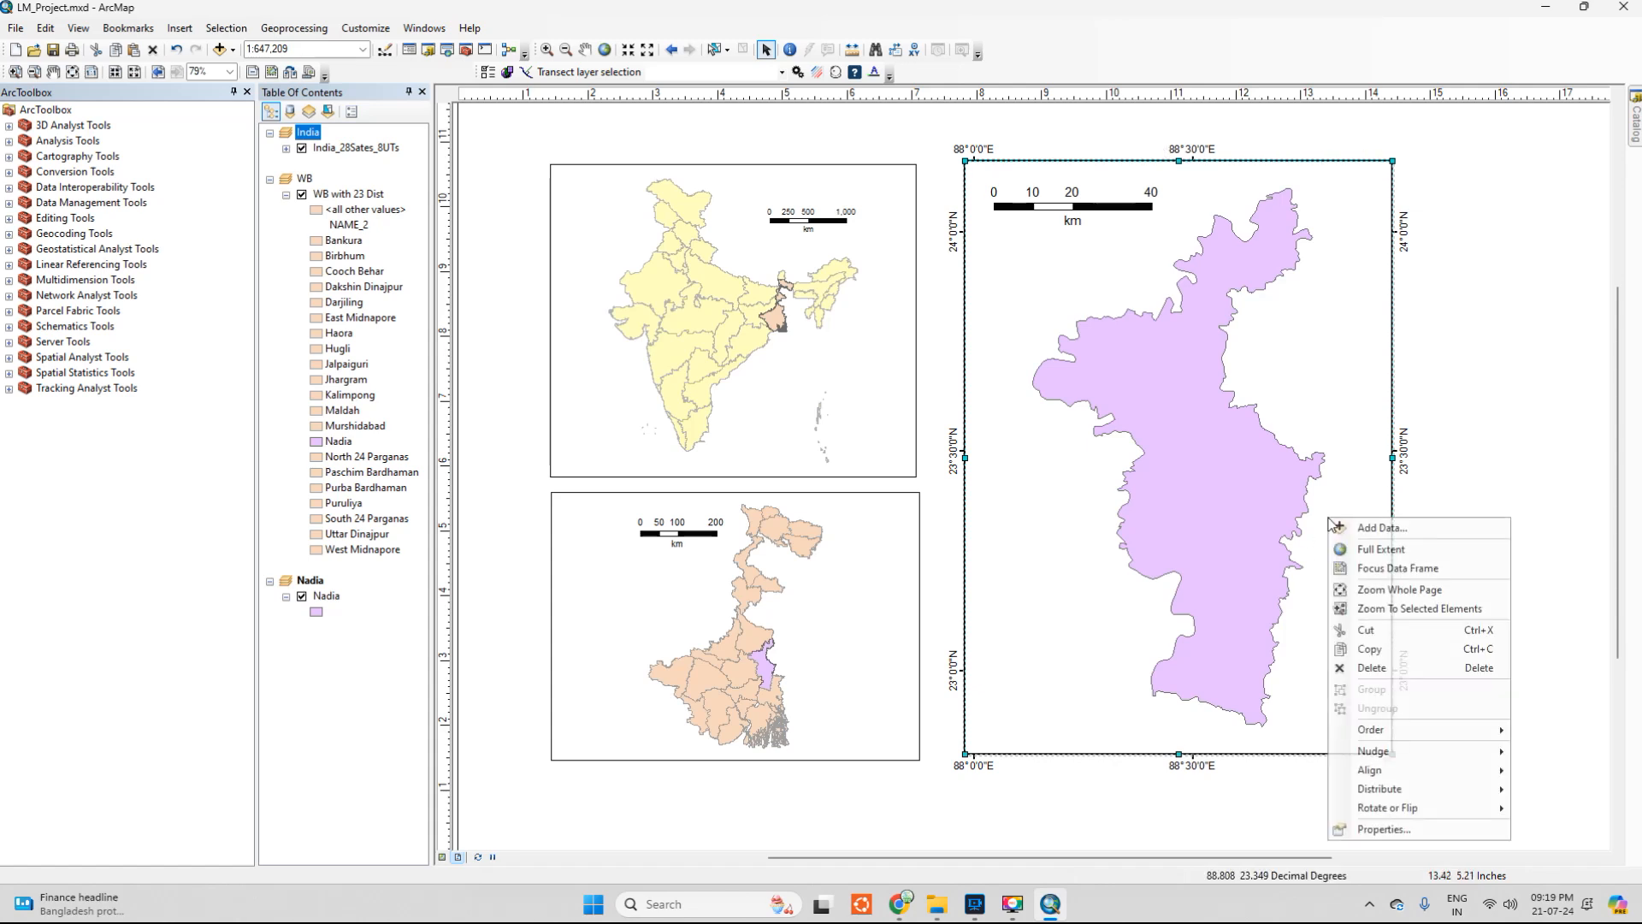
left_click(1381, 830)
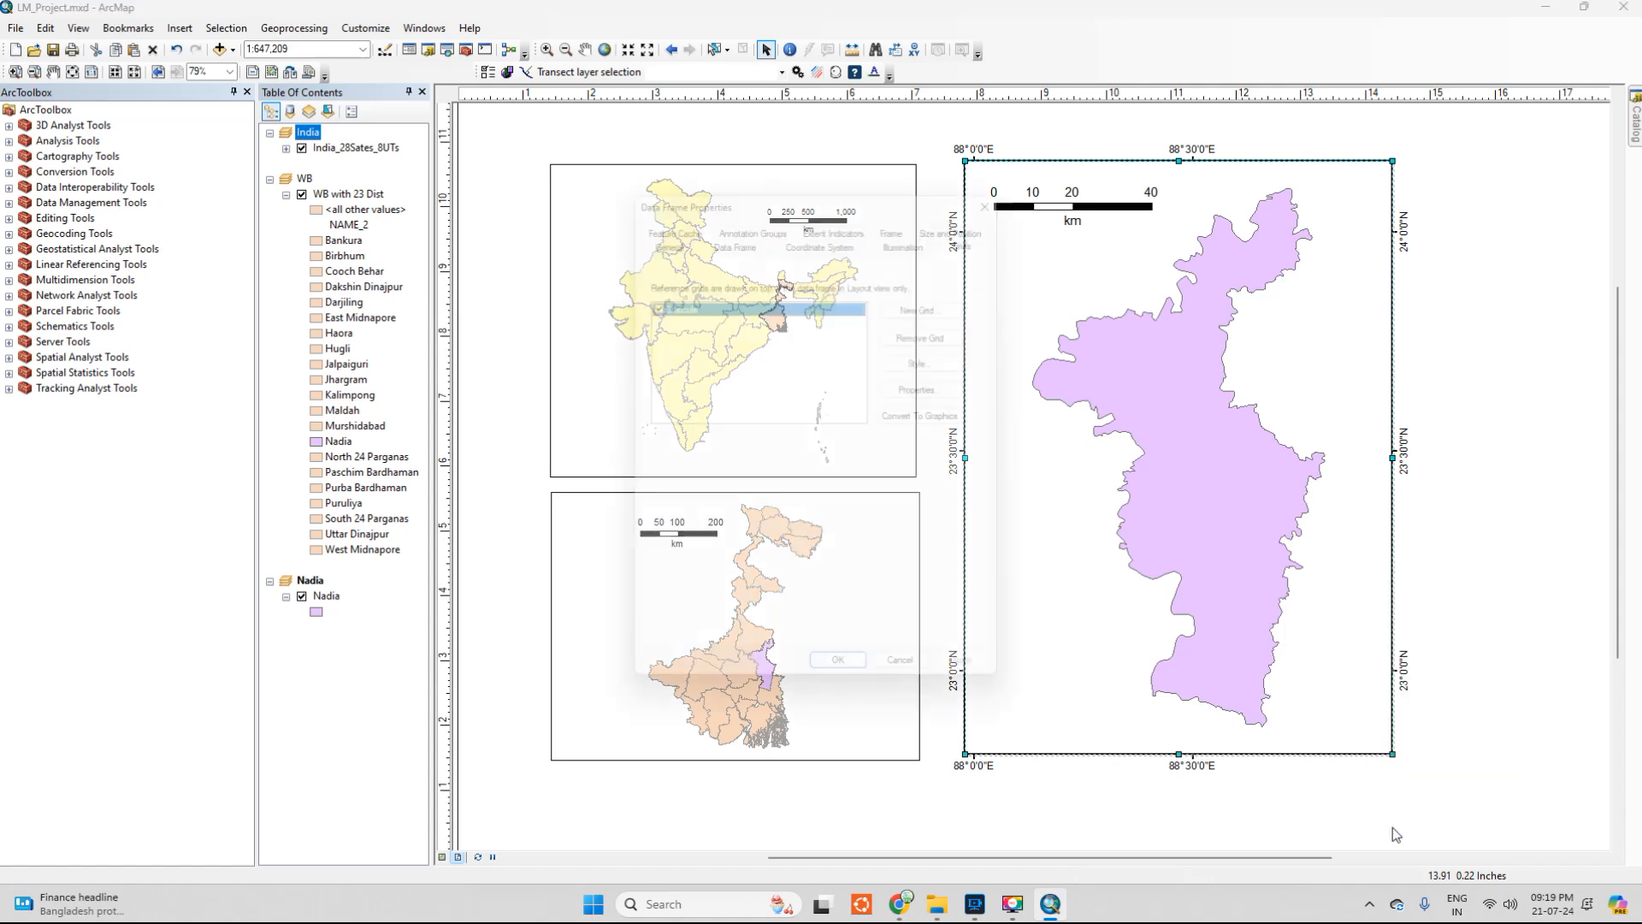
double_click(693, 299)
key("Tab")
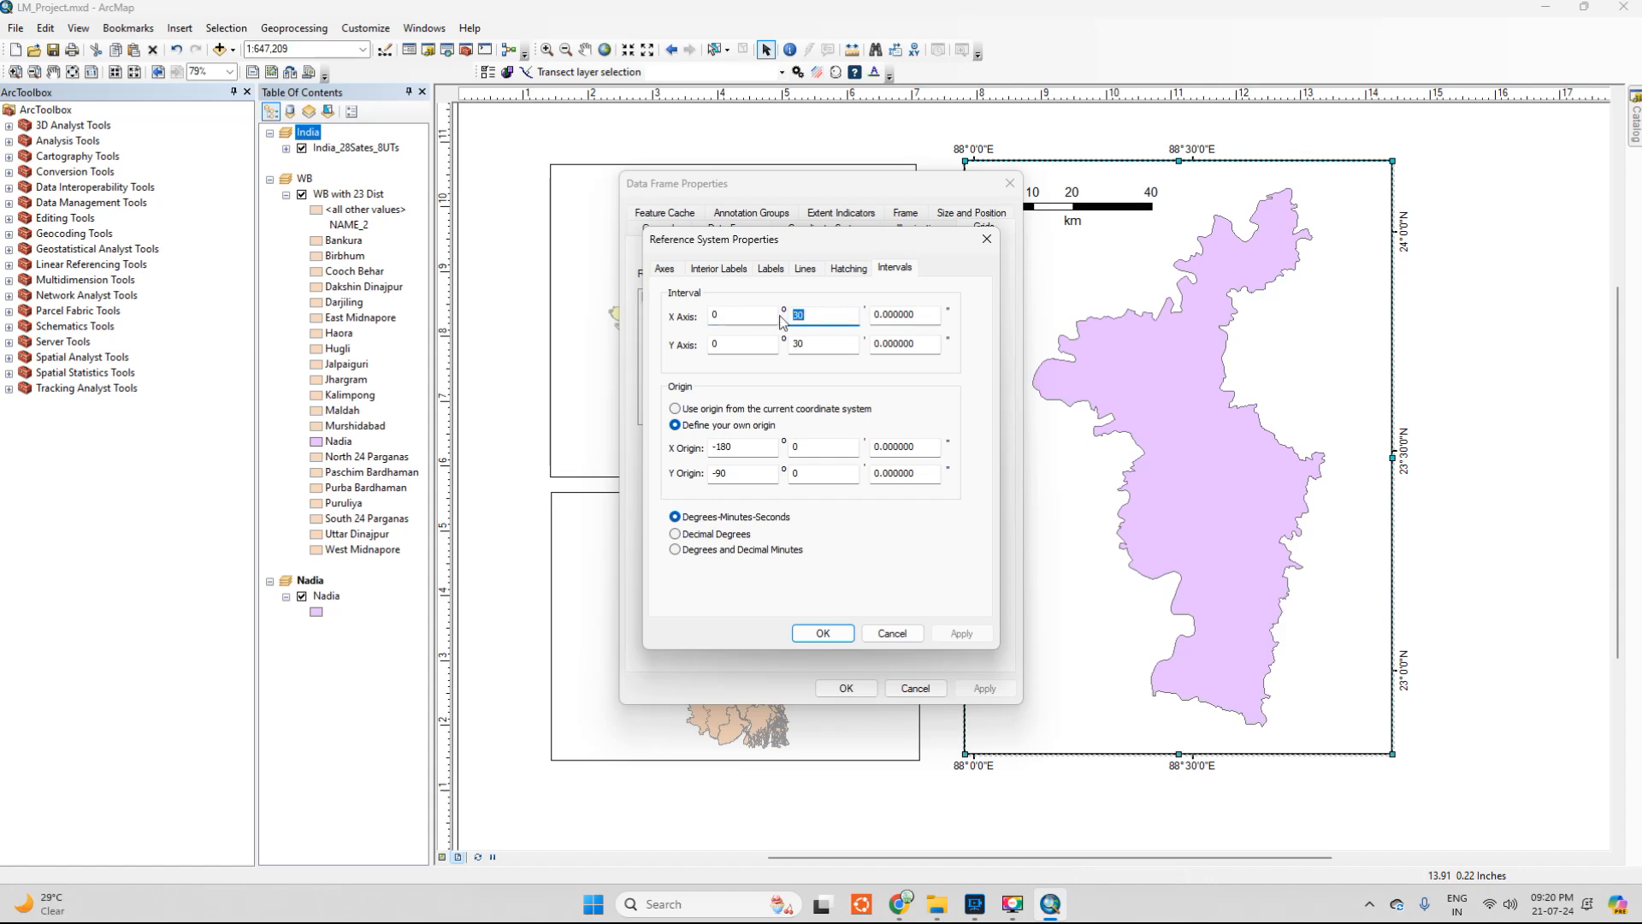
type("20")
double_click(817, 343)
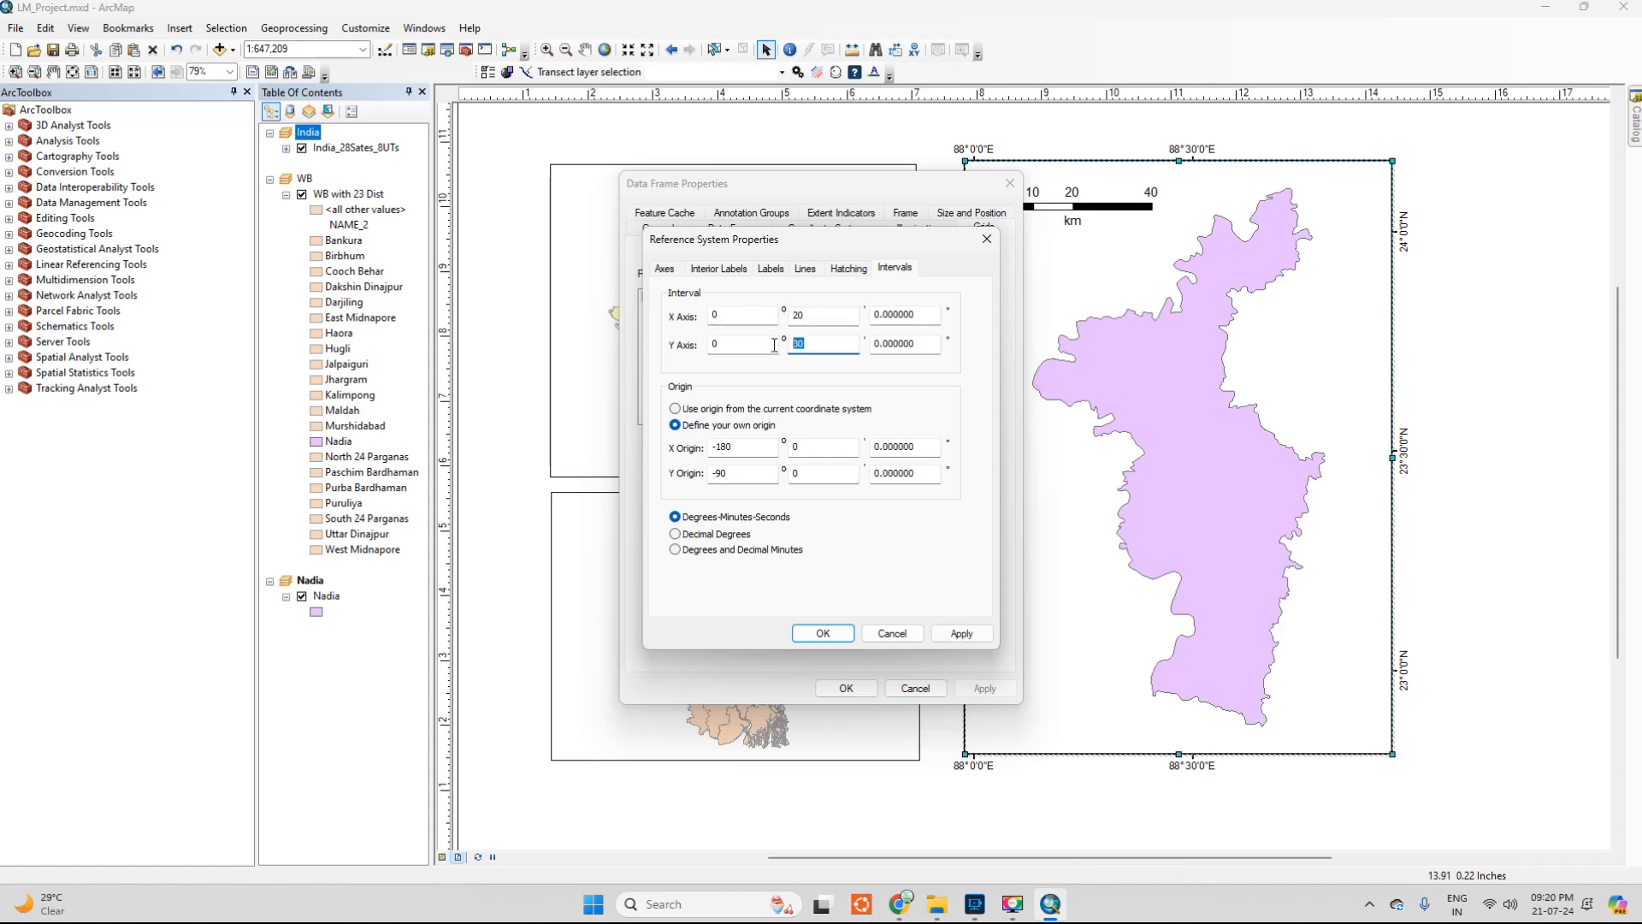
type("20")
left_click(959, 641)
left_click(823, 633)
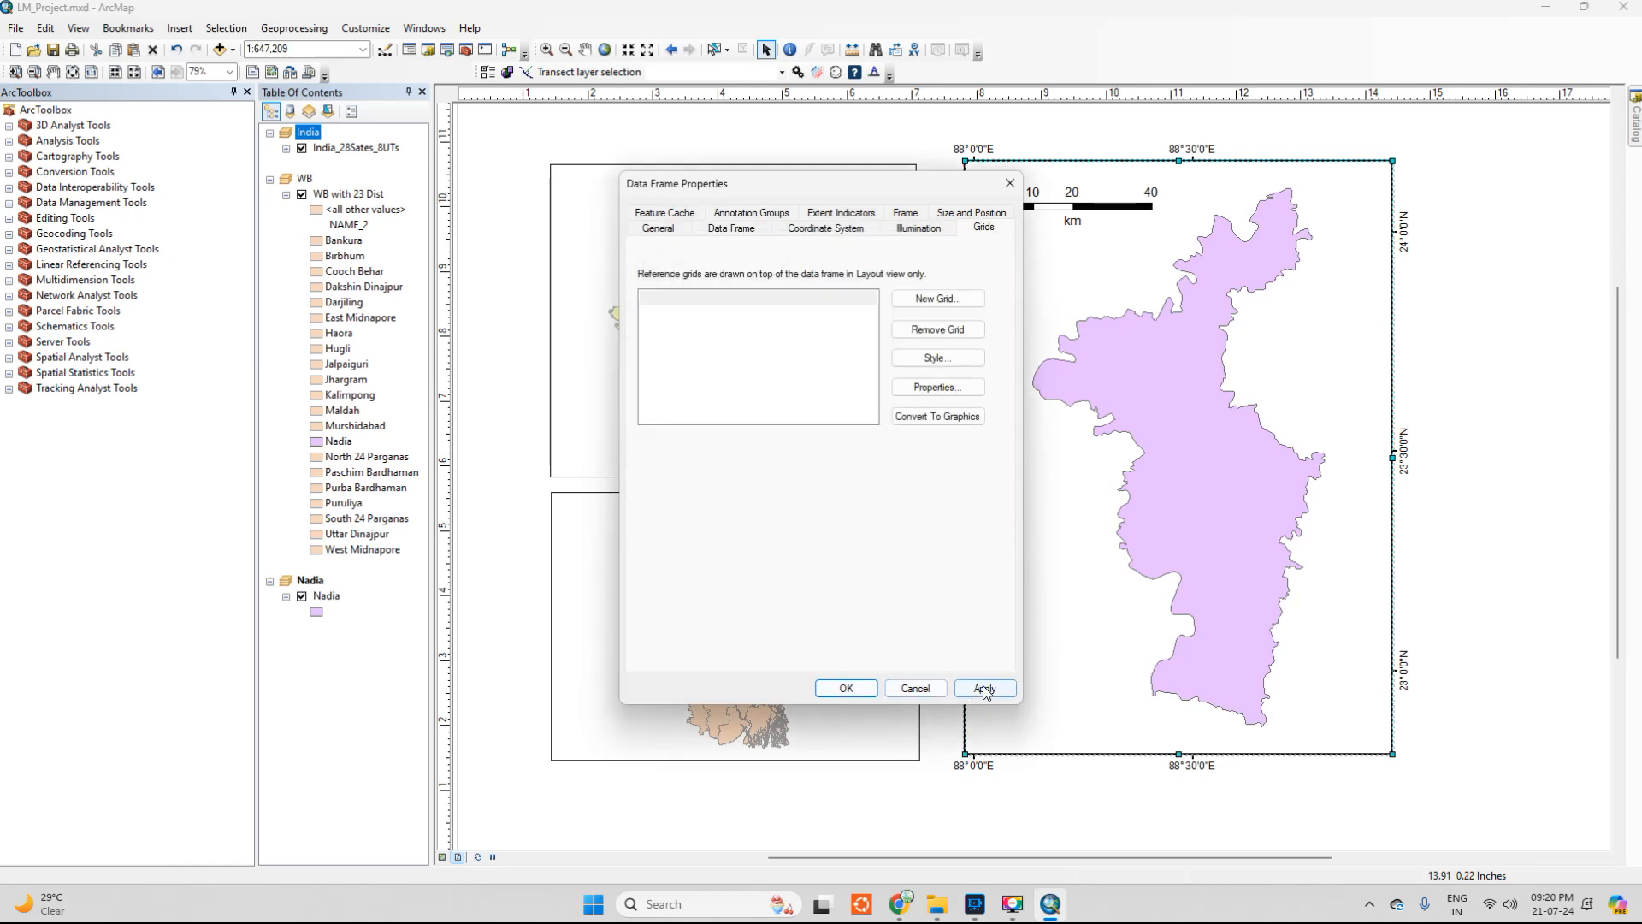
left_click(859, 688)
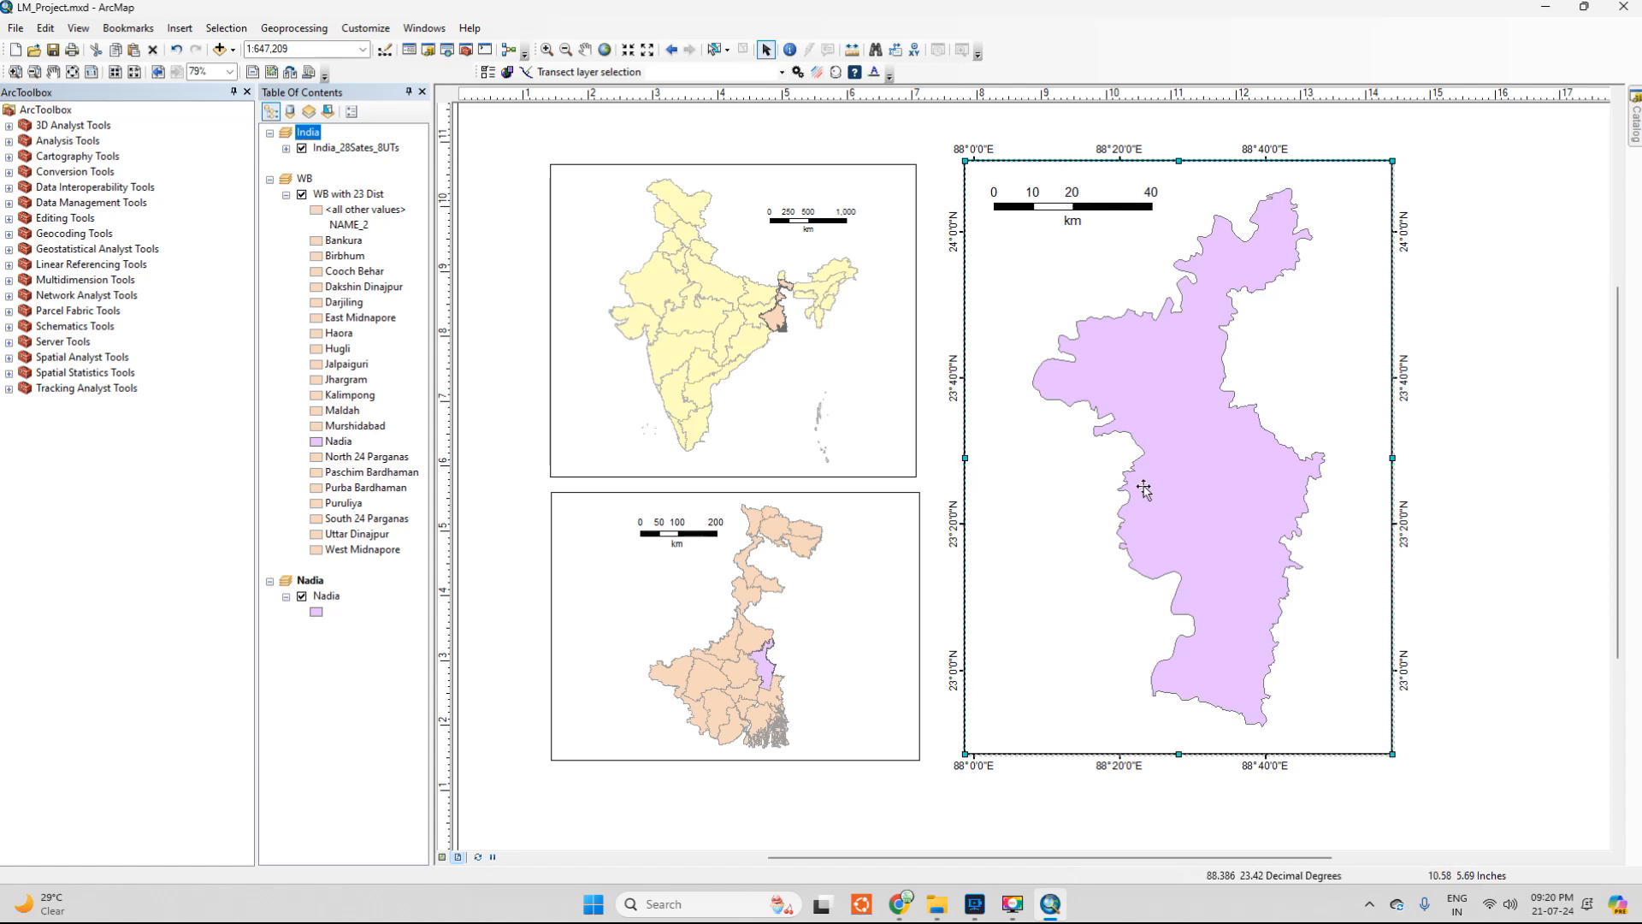
left_click(934, 377)
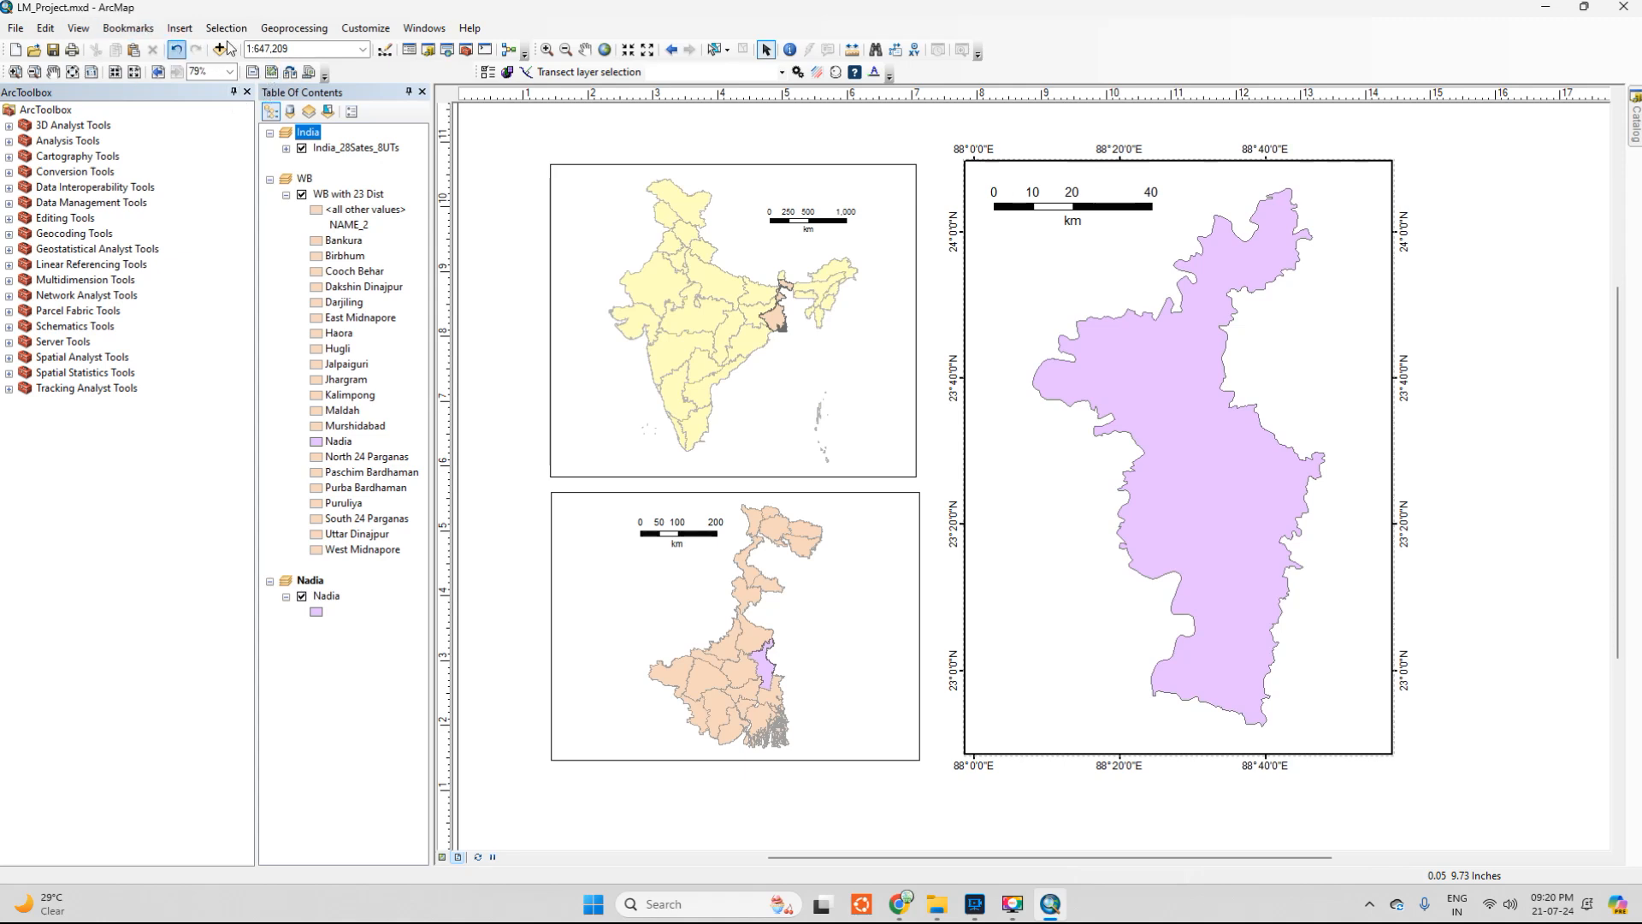
Insert a text label reading "India" and place it above the scale bar in the India frame
left_click(880, 418)
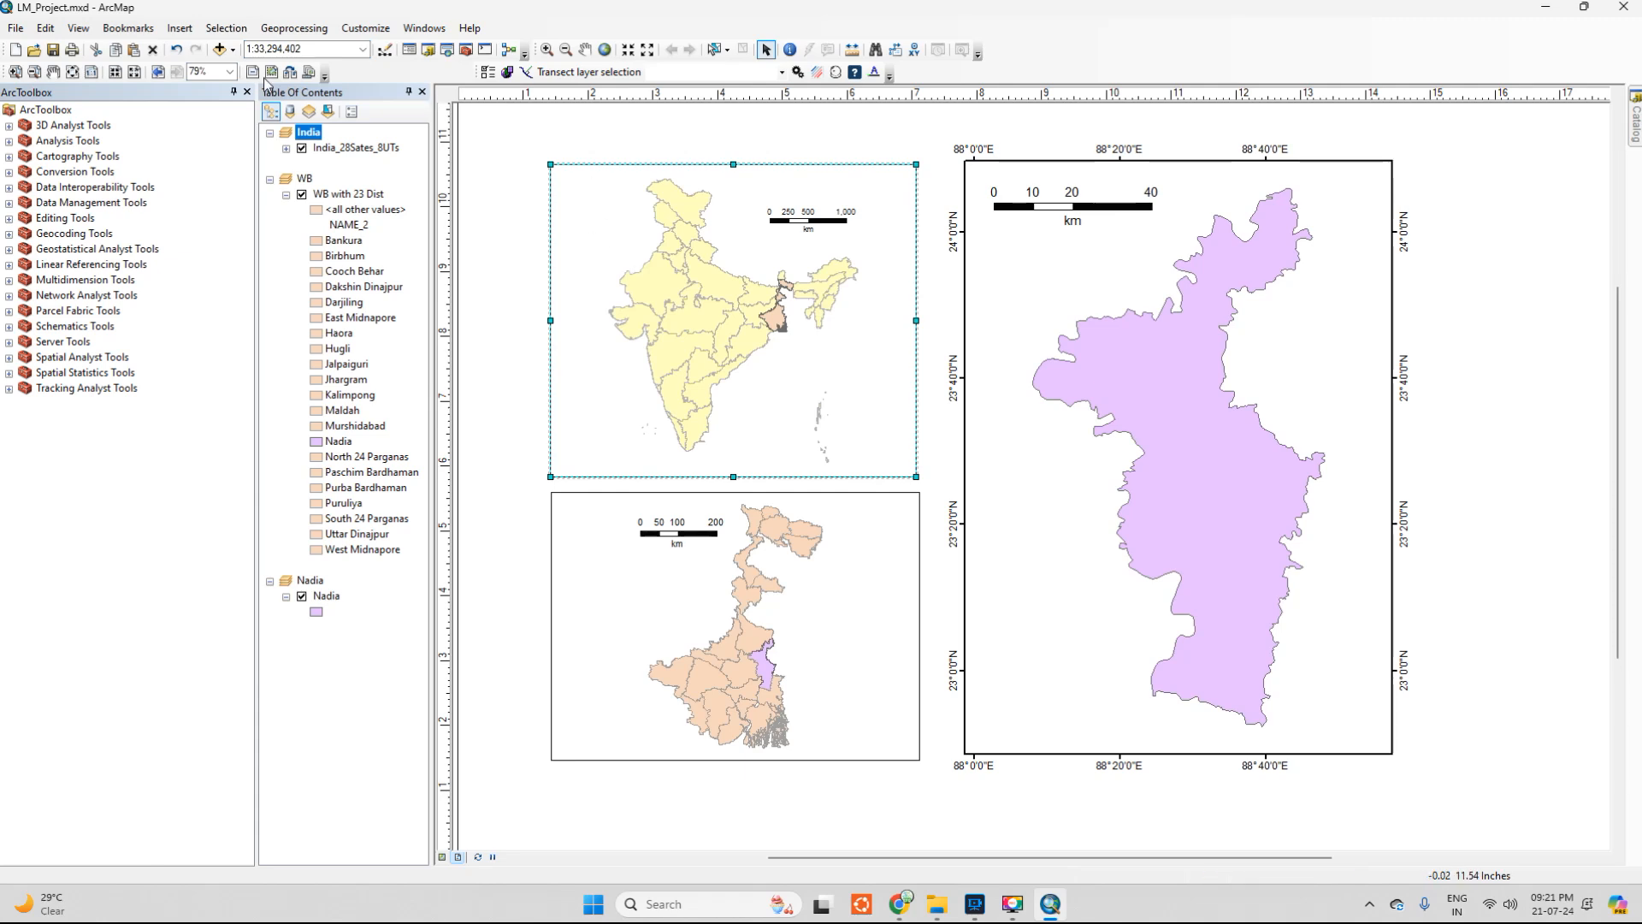
left_click(188, 30)
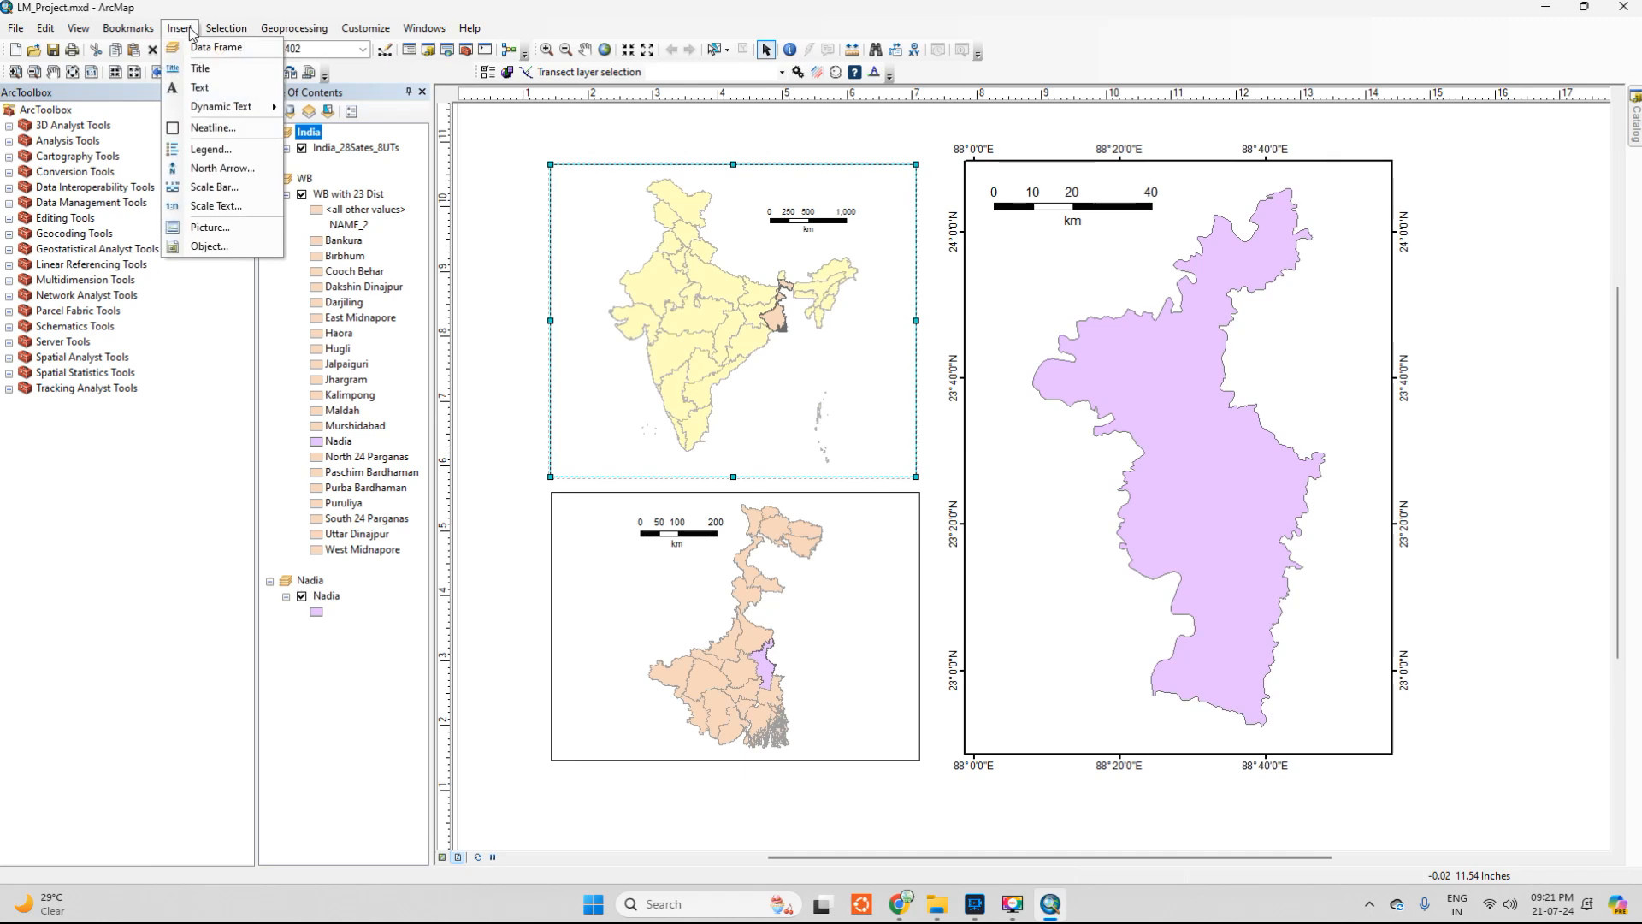
left_click(201, 88)
left_click(1035, 491)
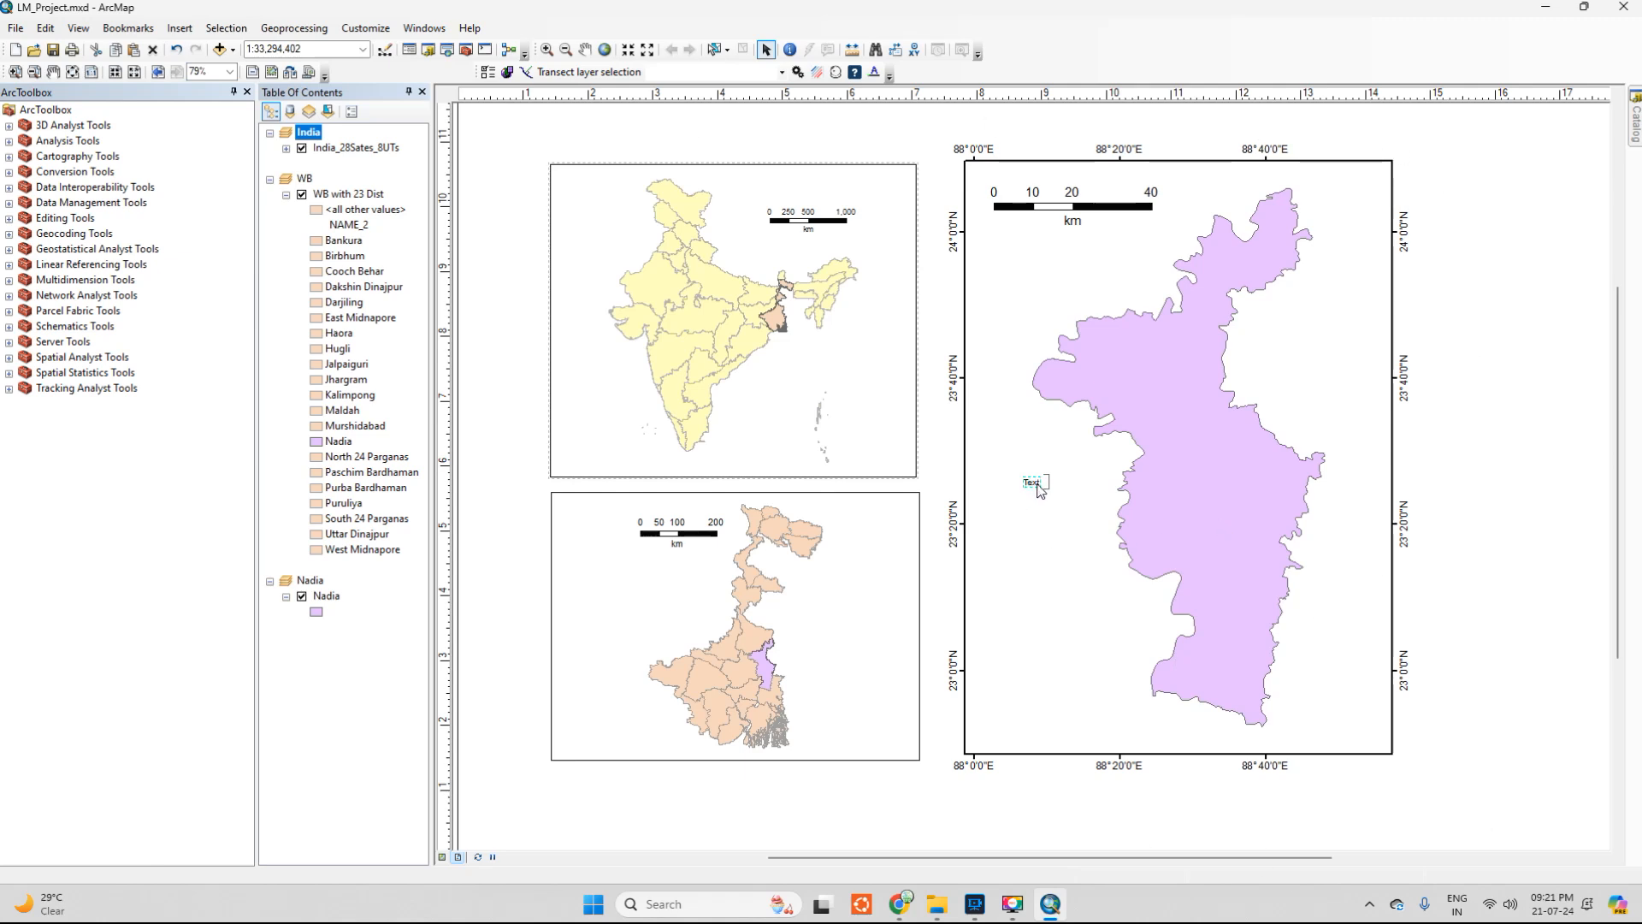
double_click(1037, 484)
key("BackSpace")
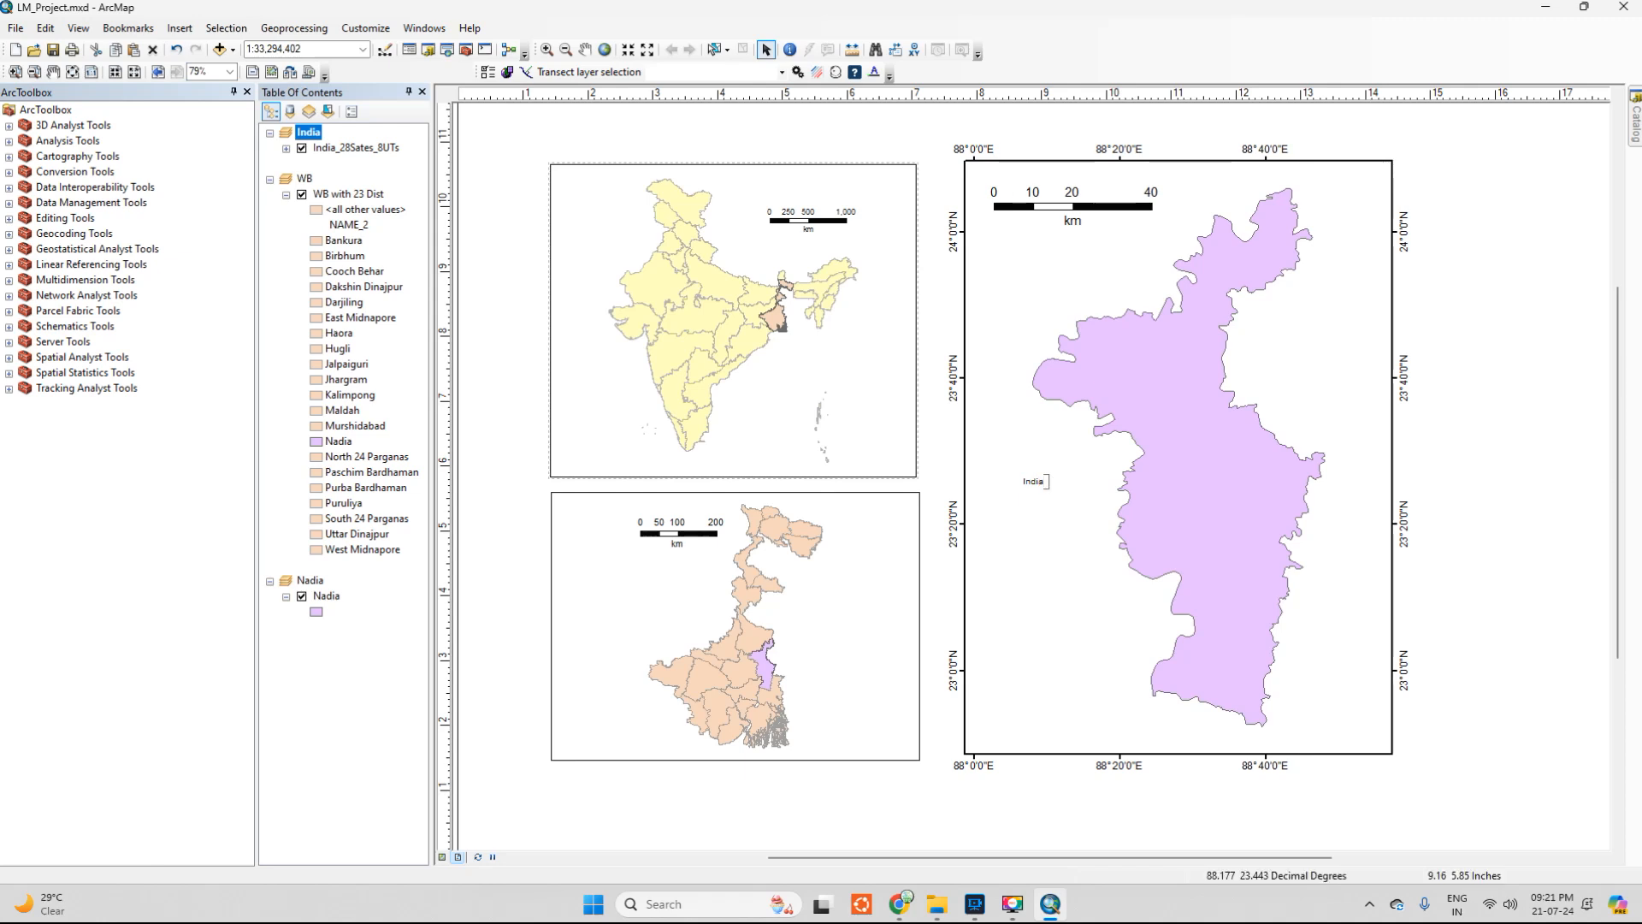
left_click(1033, 482)
left_click_drag(815, 190, 816, 194)
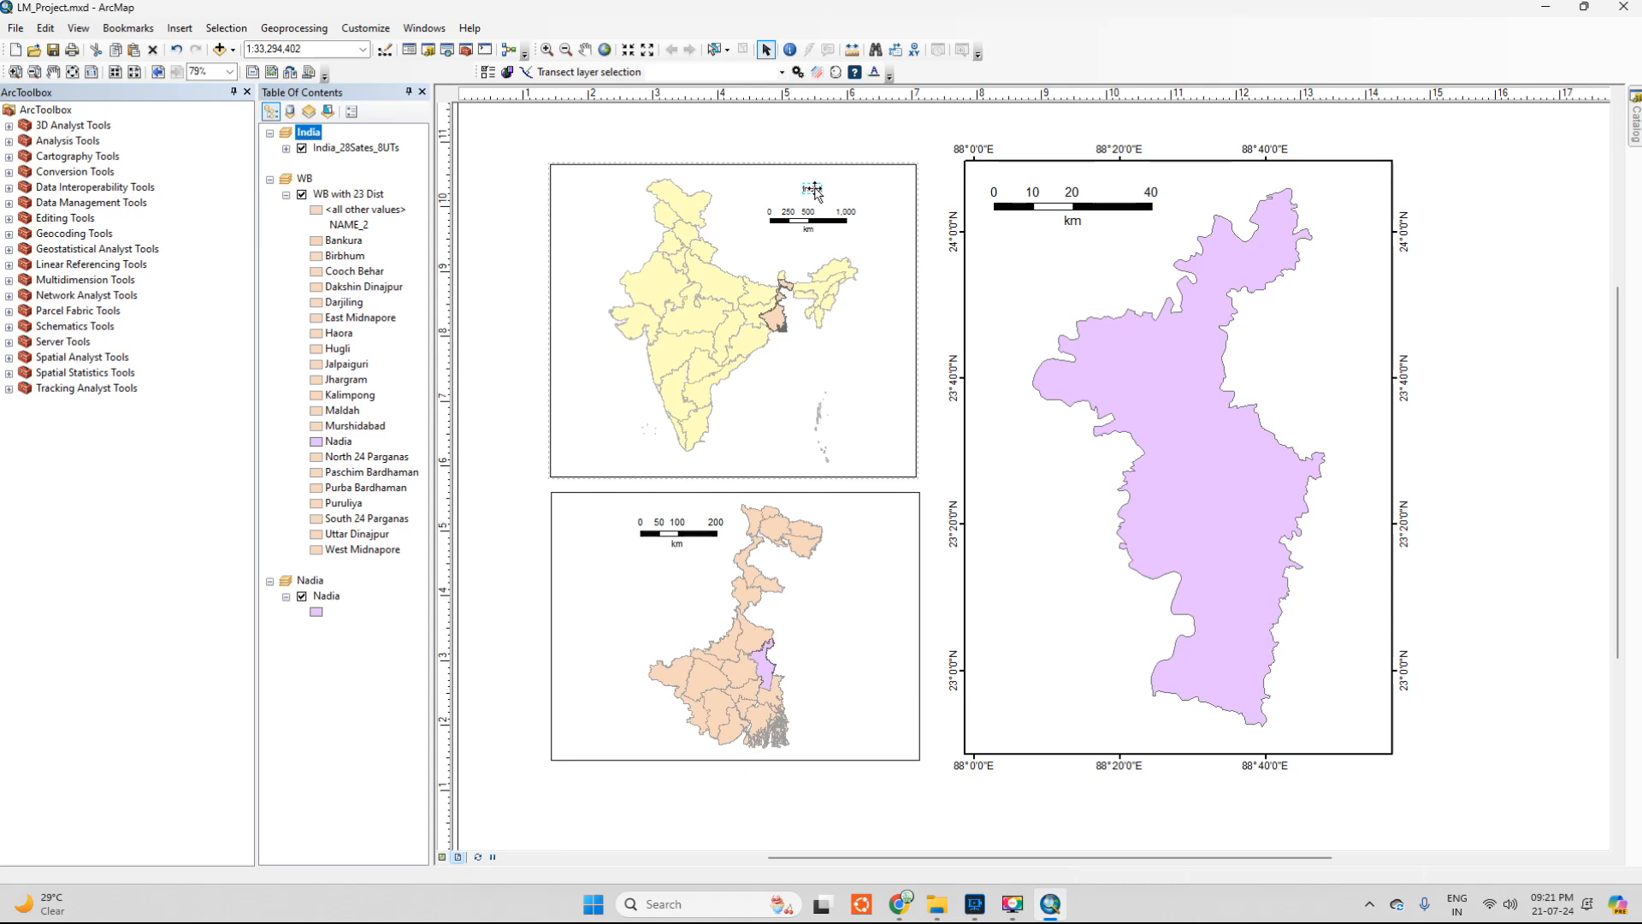
left_click(815, 190)
left_click(881, 197)
left_click(816, 190)
left_click(884, 197)
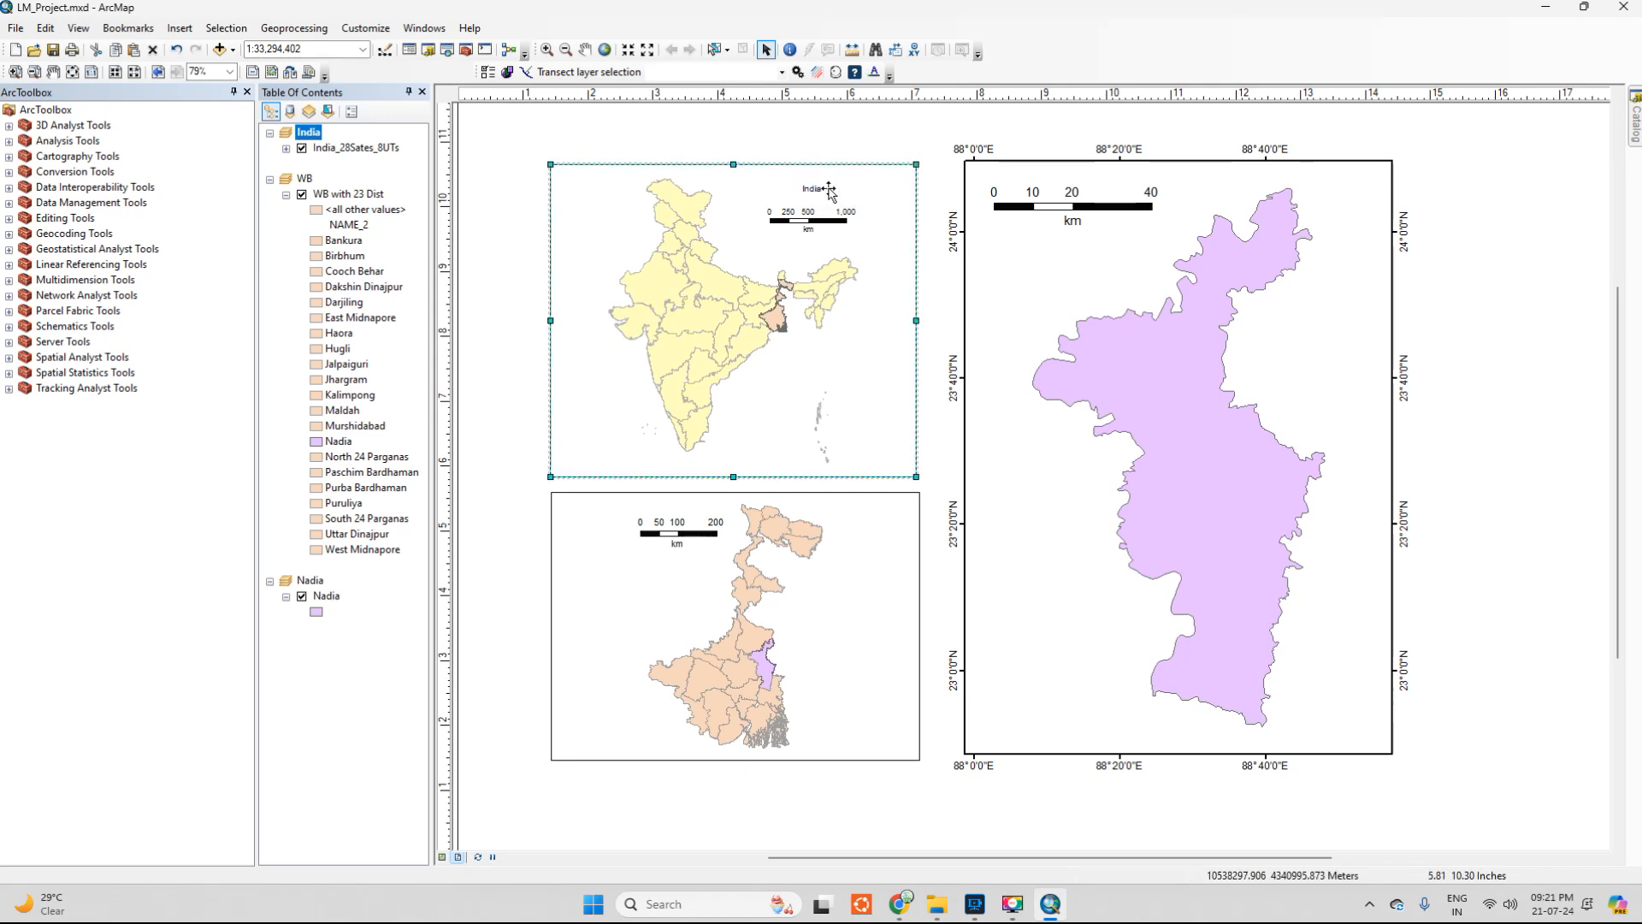
Open the India label's properties and change its text symbol to the Country 1 style
left_click(812, 190)
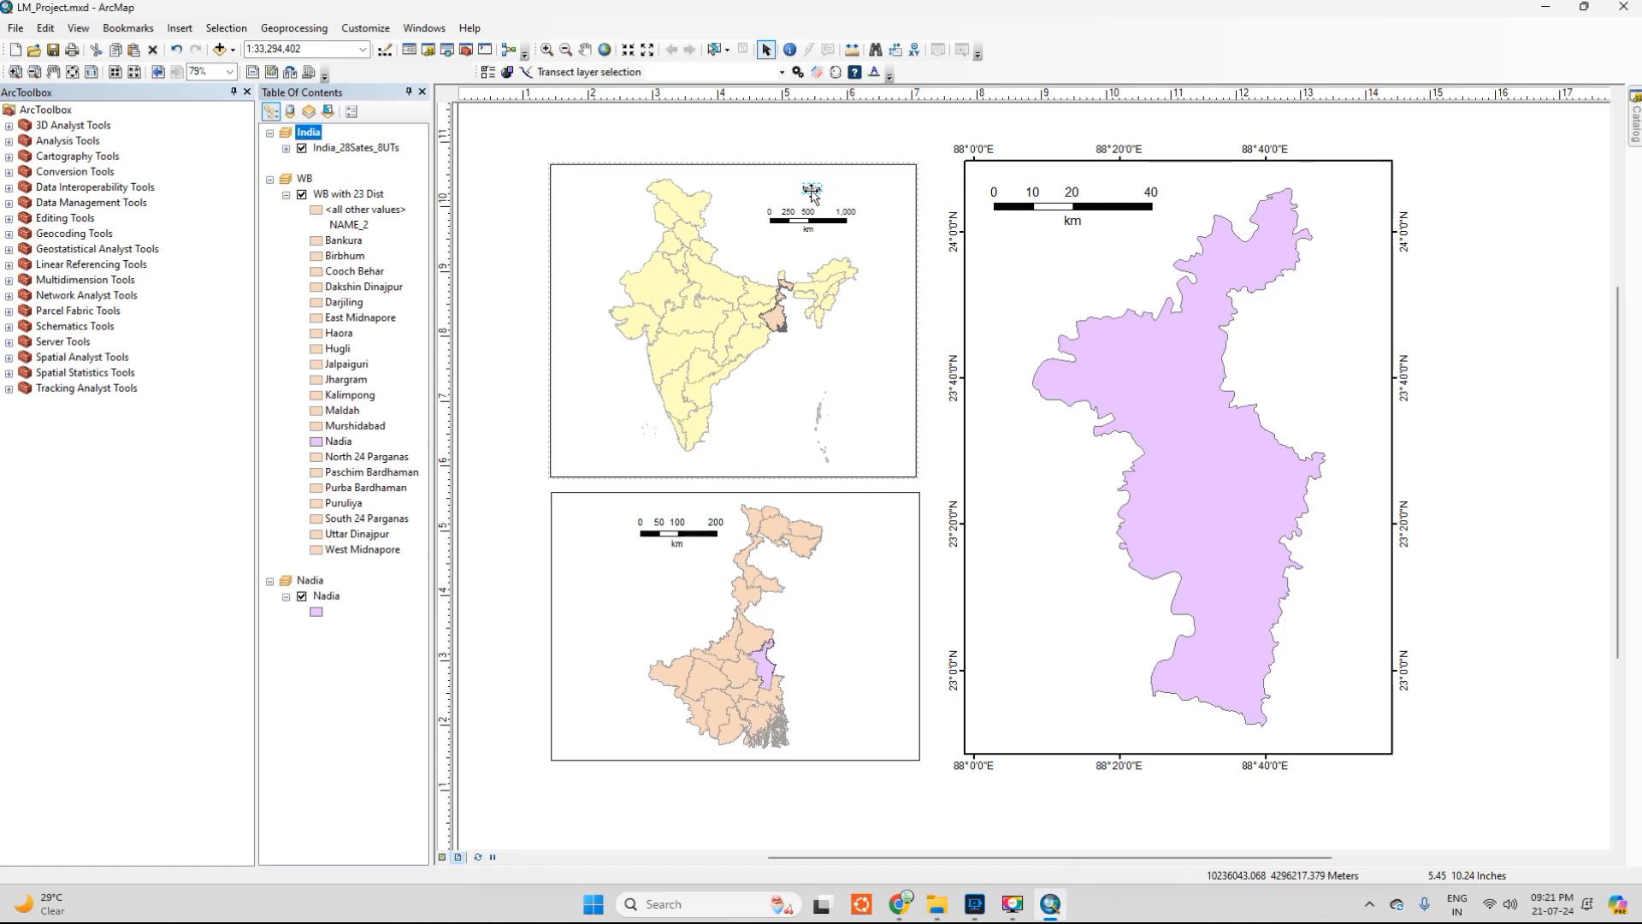
right_click(813, 194)
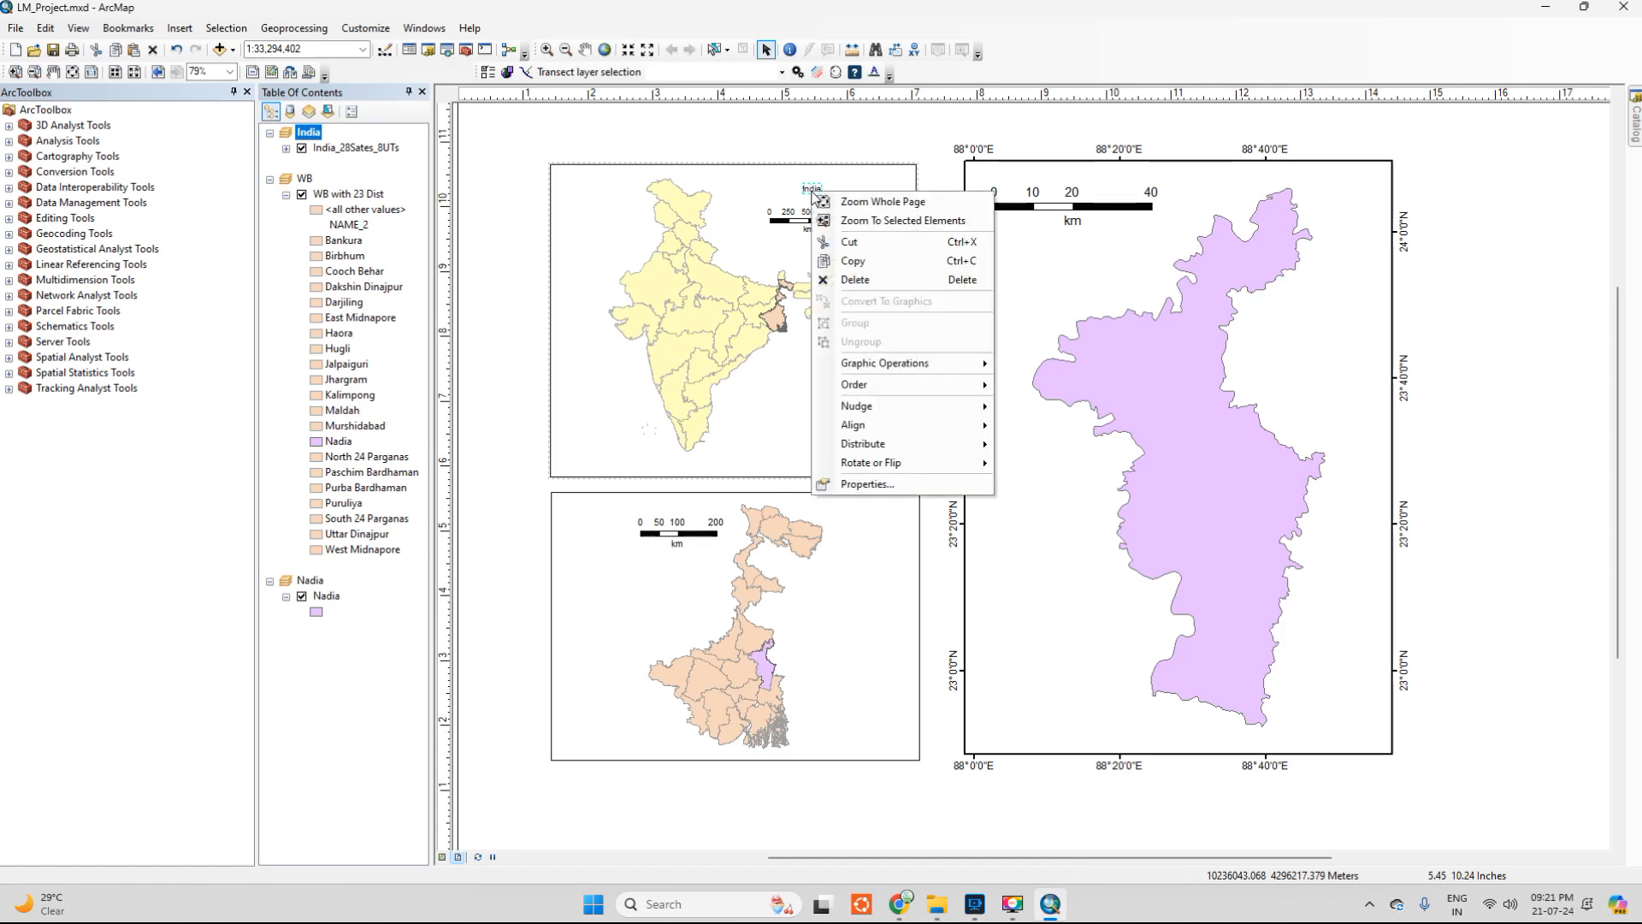
left_click(895, 484)
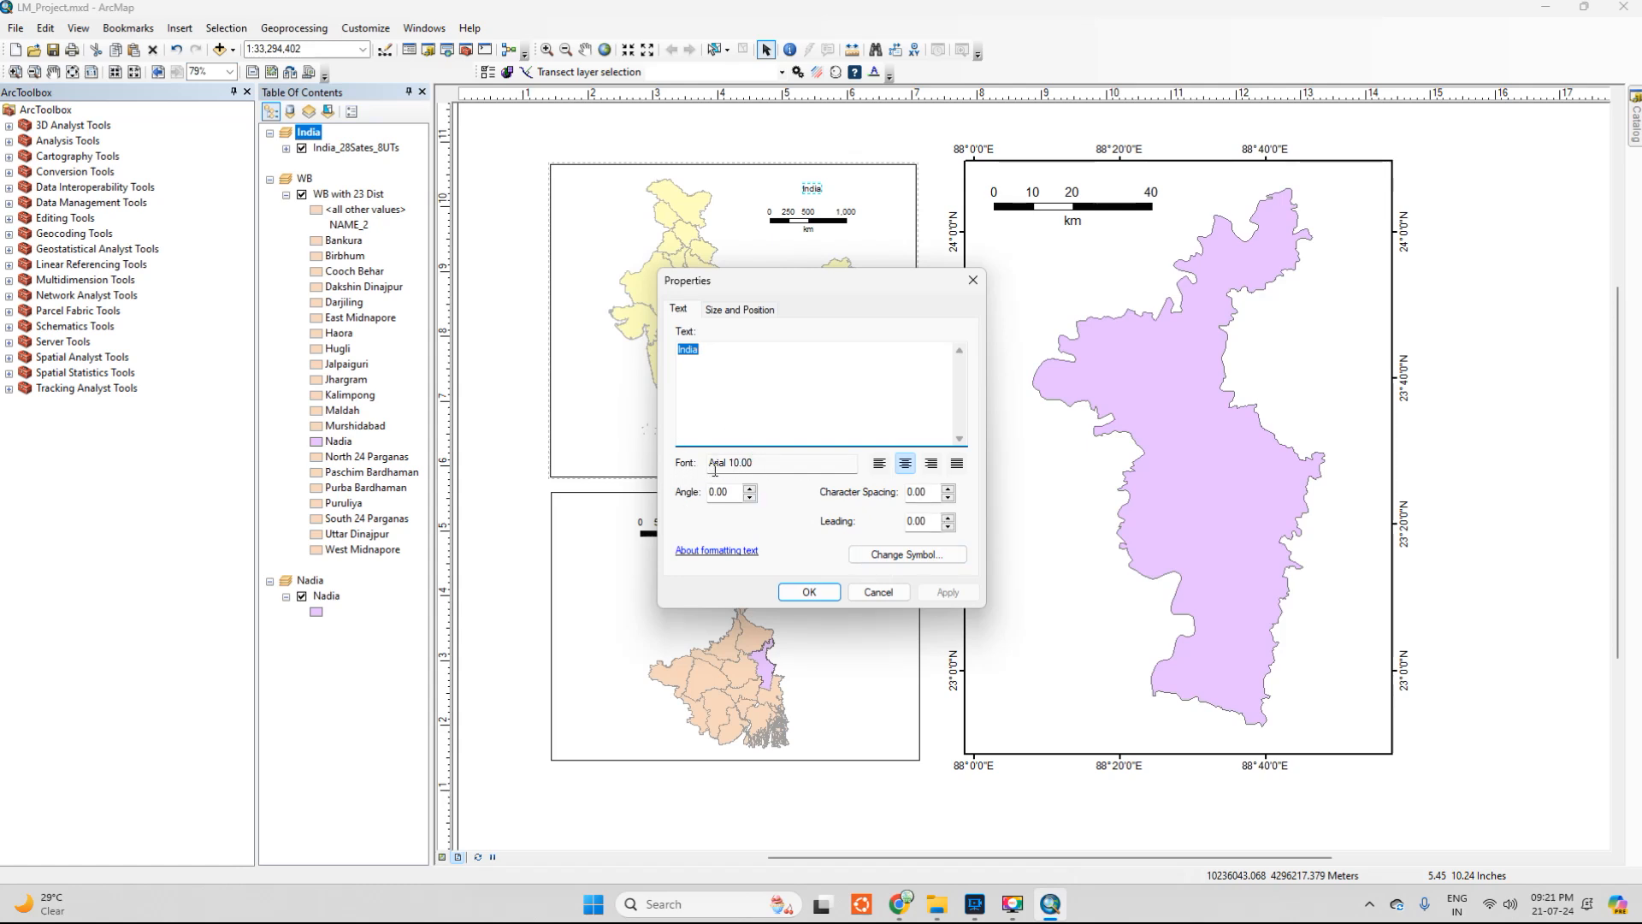
left_click(756, 465)
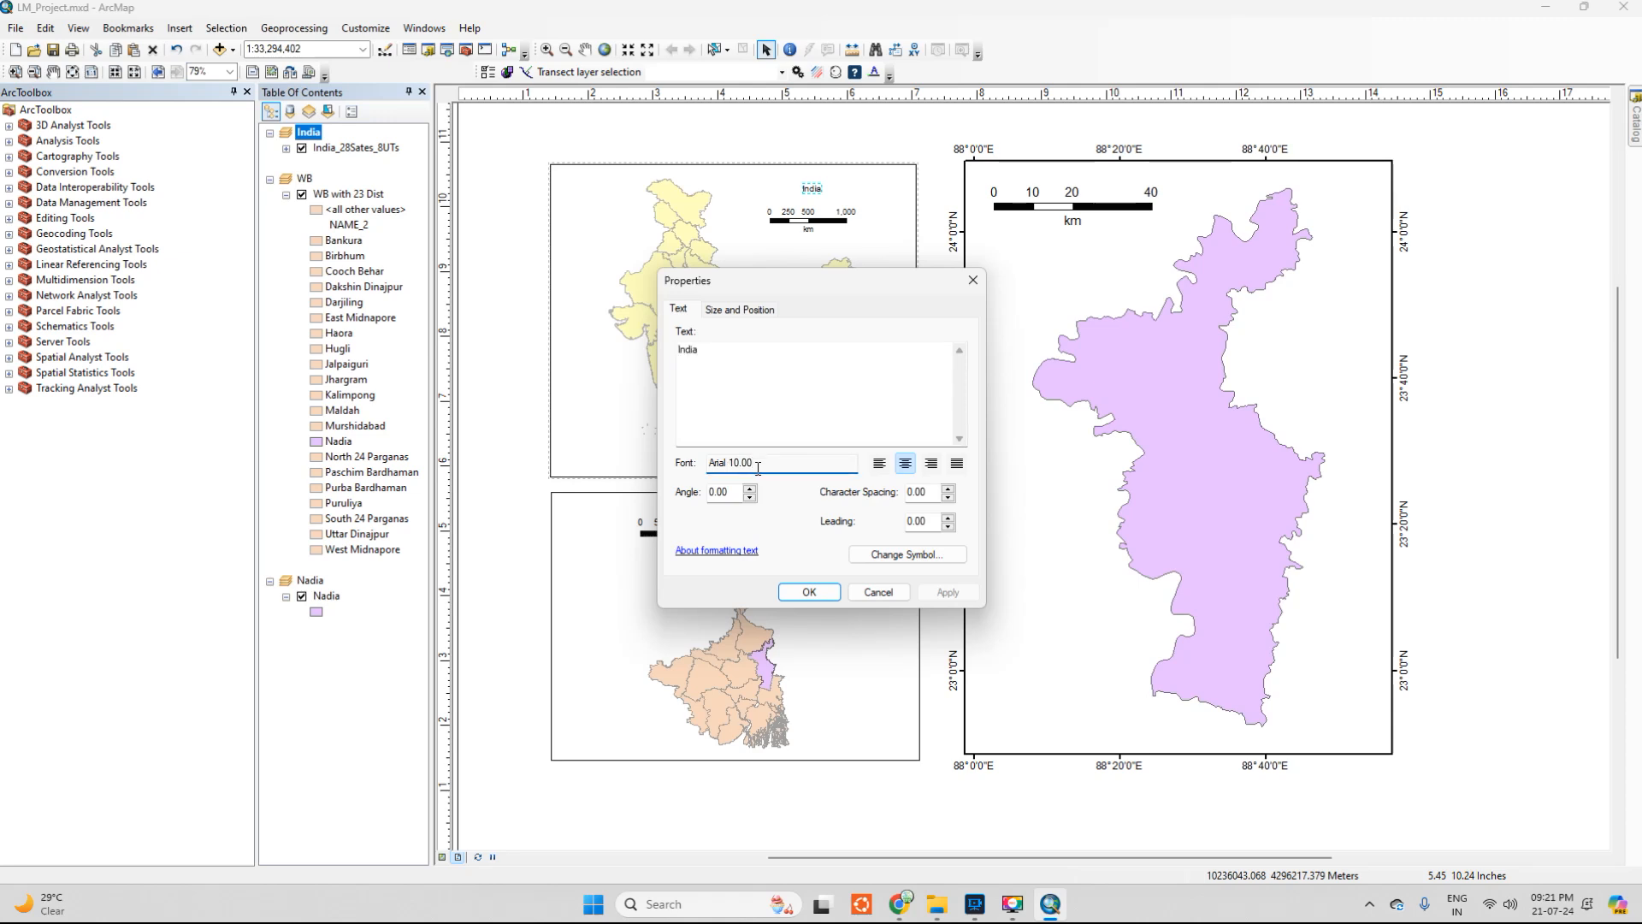
left_click(917, 556)
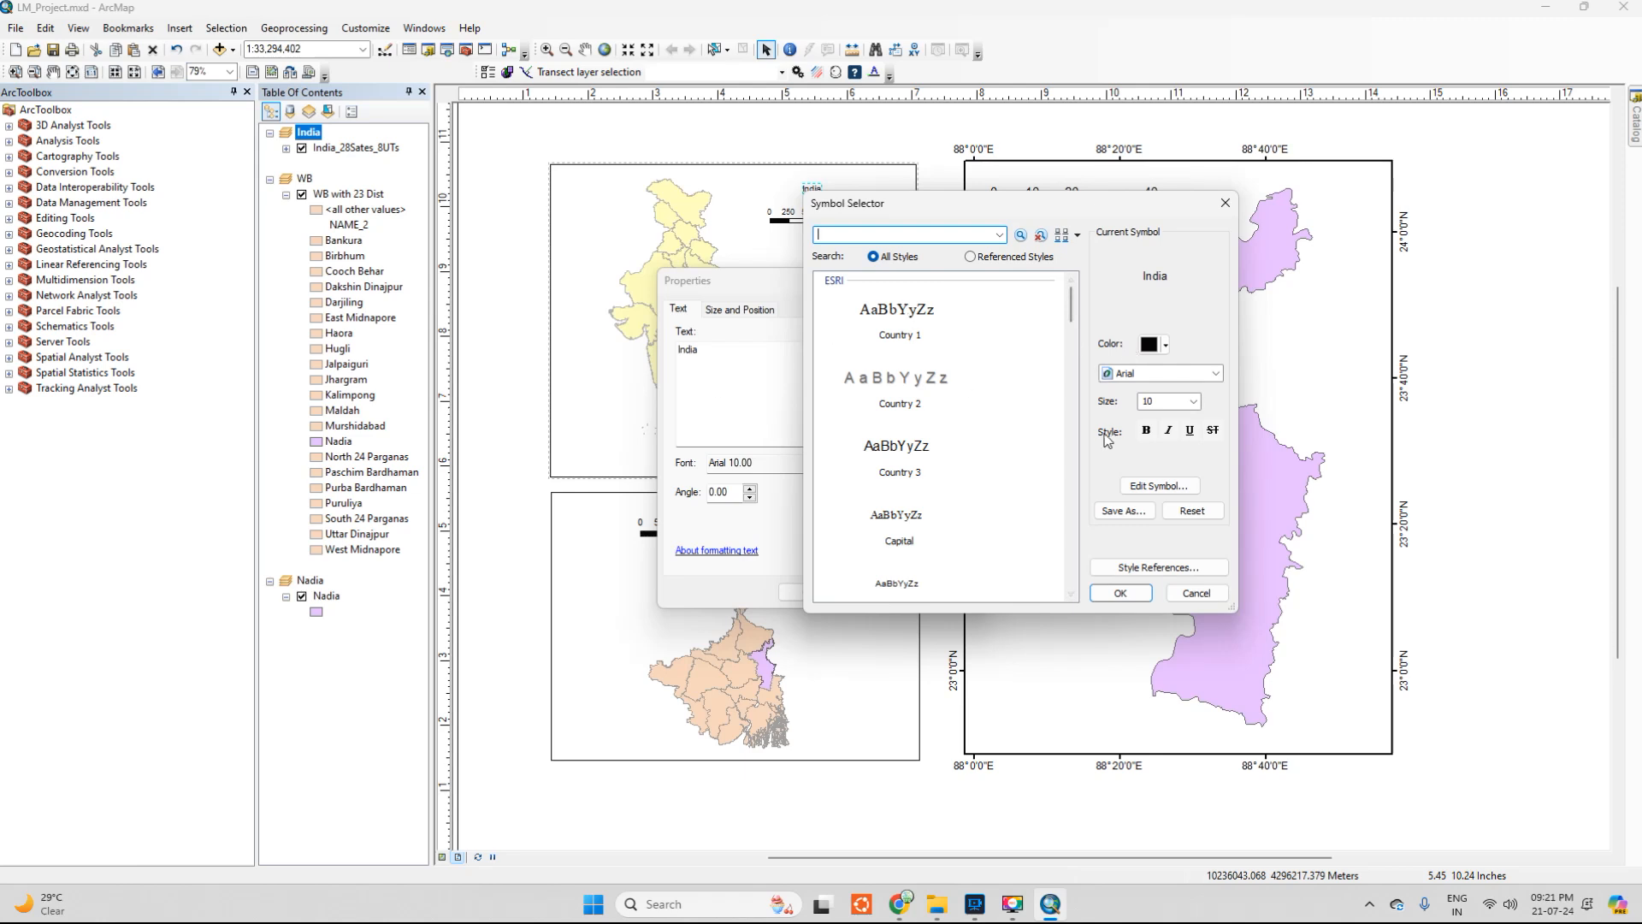
left_click(1198, 374)
left_click(912, 324)
left_click(912, 321)
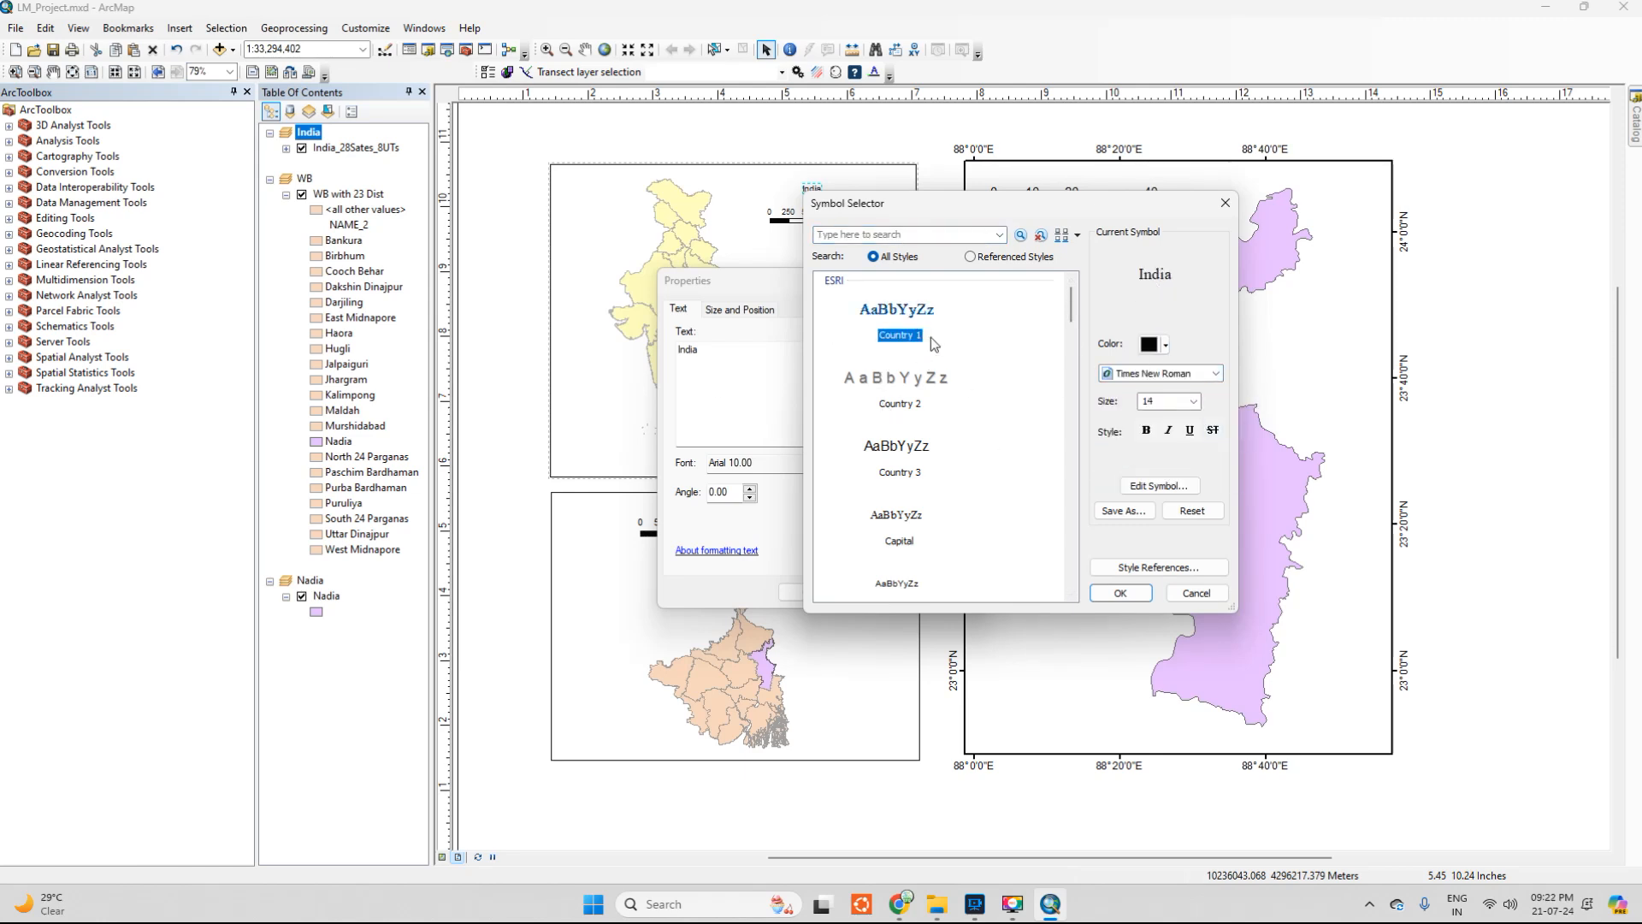
Set the India label's font size to 18, make it bold, and apply the formatting
left_click(1200, 404)
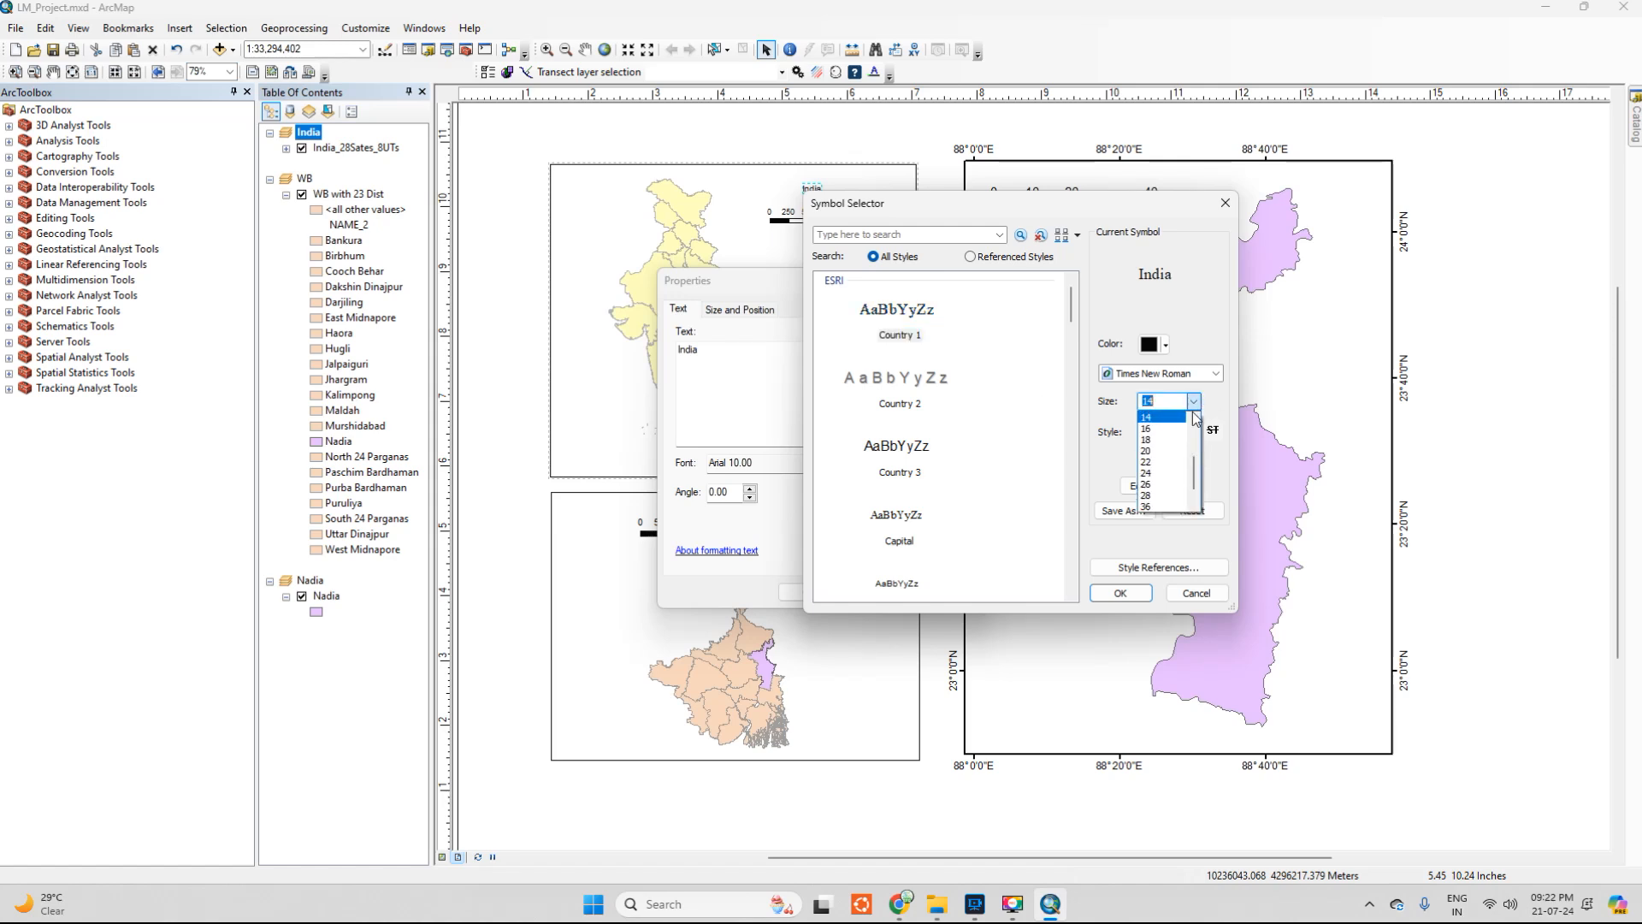
left_click(1146, 440)
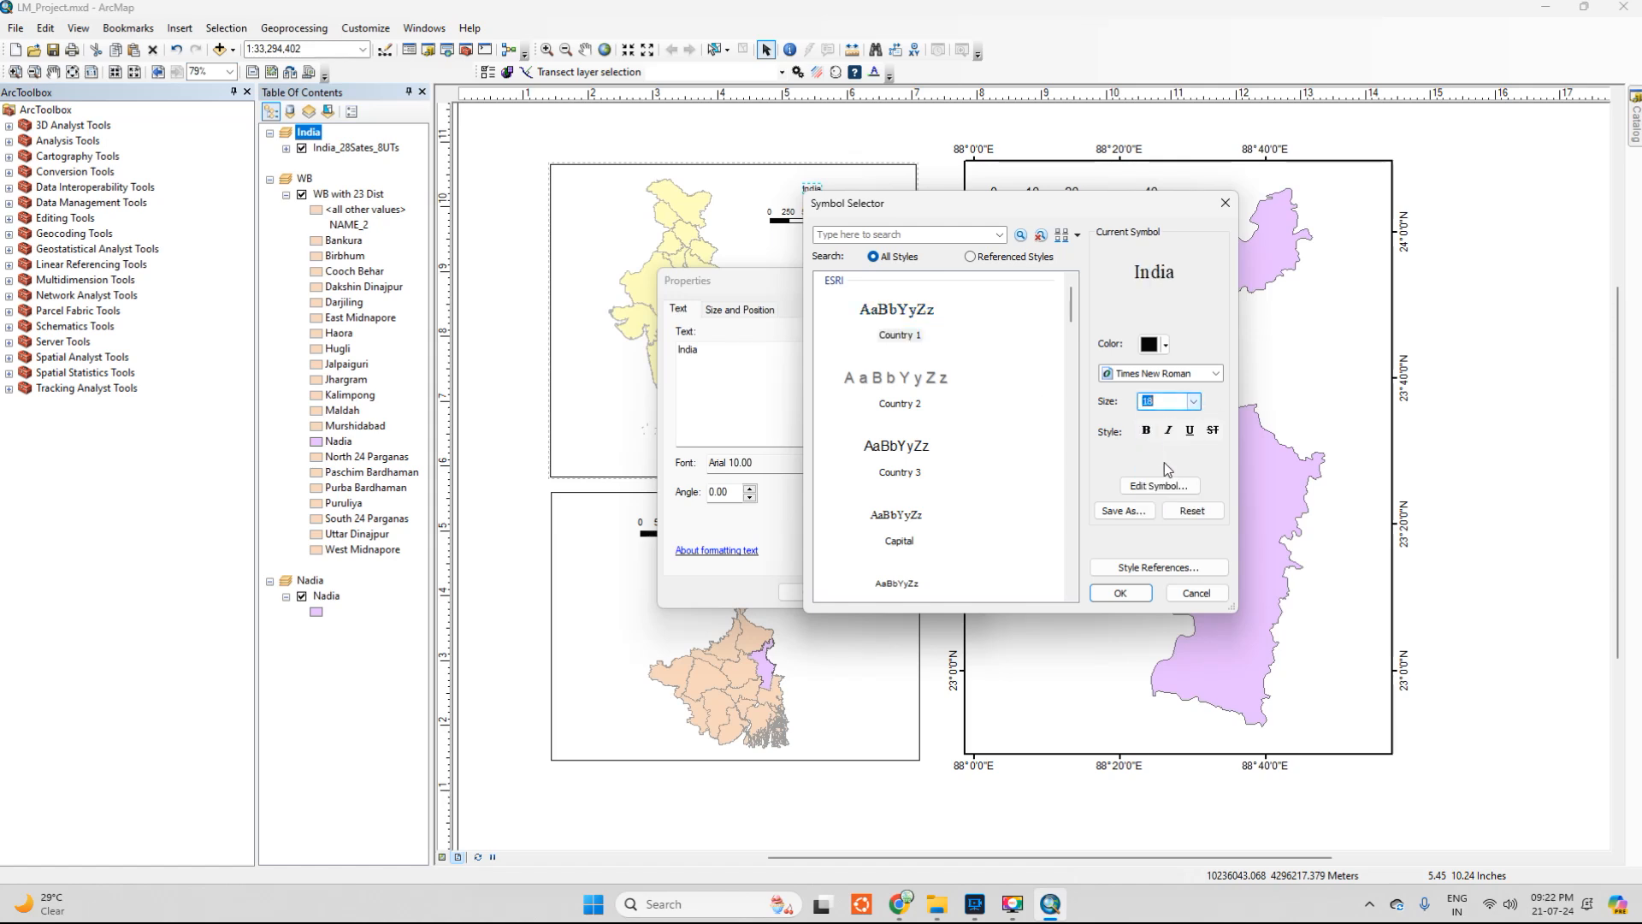
left_click(1147, 432)
left_click(1120, 593)
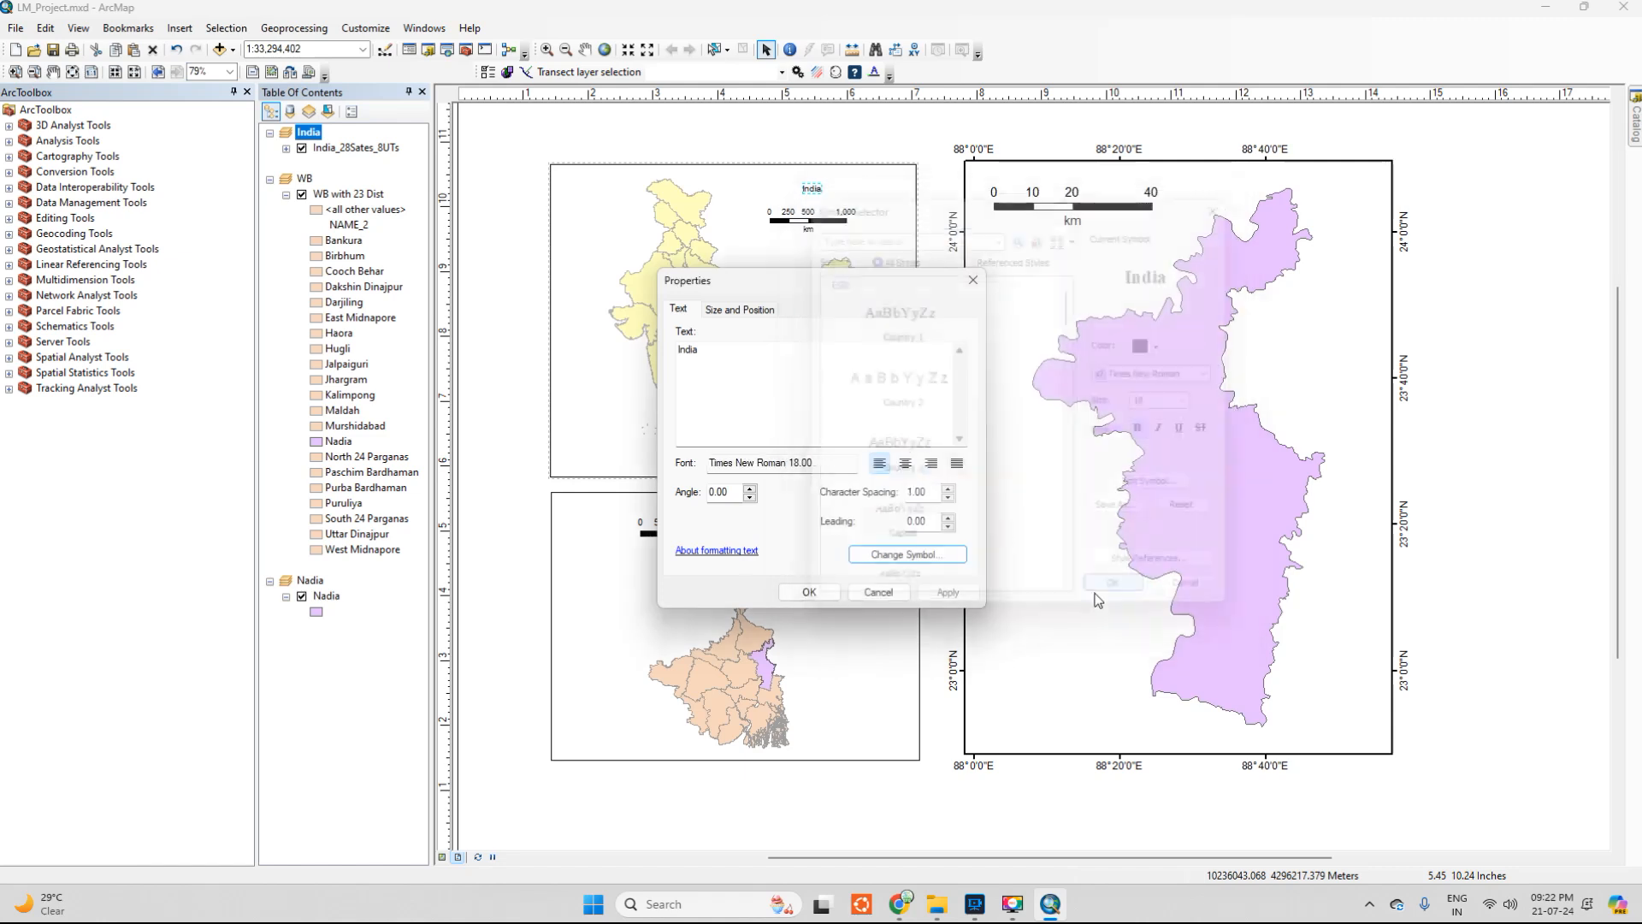
left_click(947, 591)
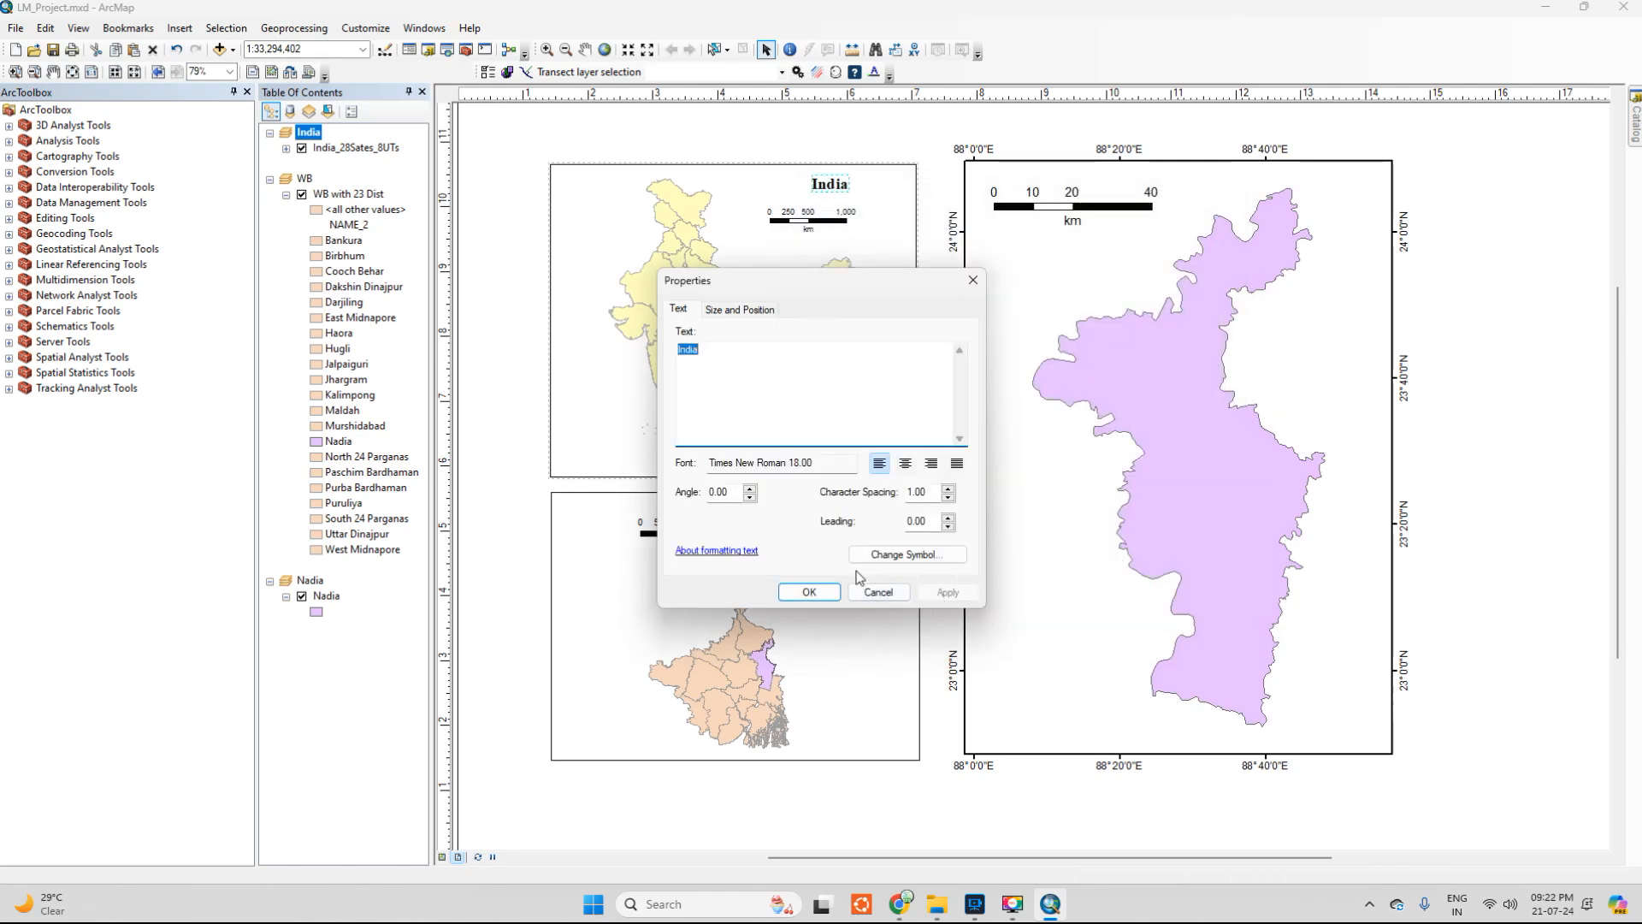
Accept the India label's properties, deselect the label, and save the map document
left_click(809, 592)
left_click(945, 337)
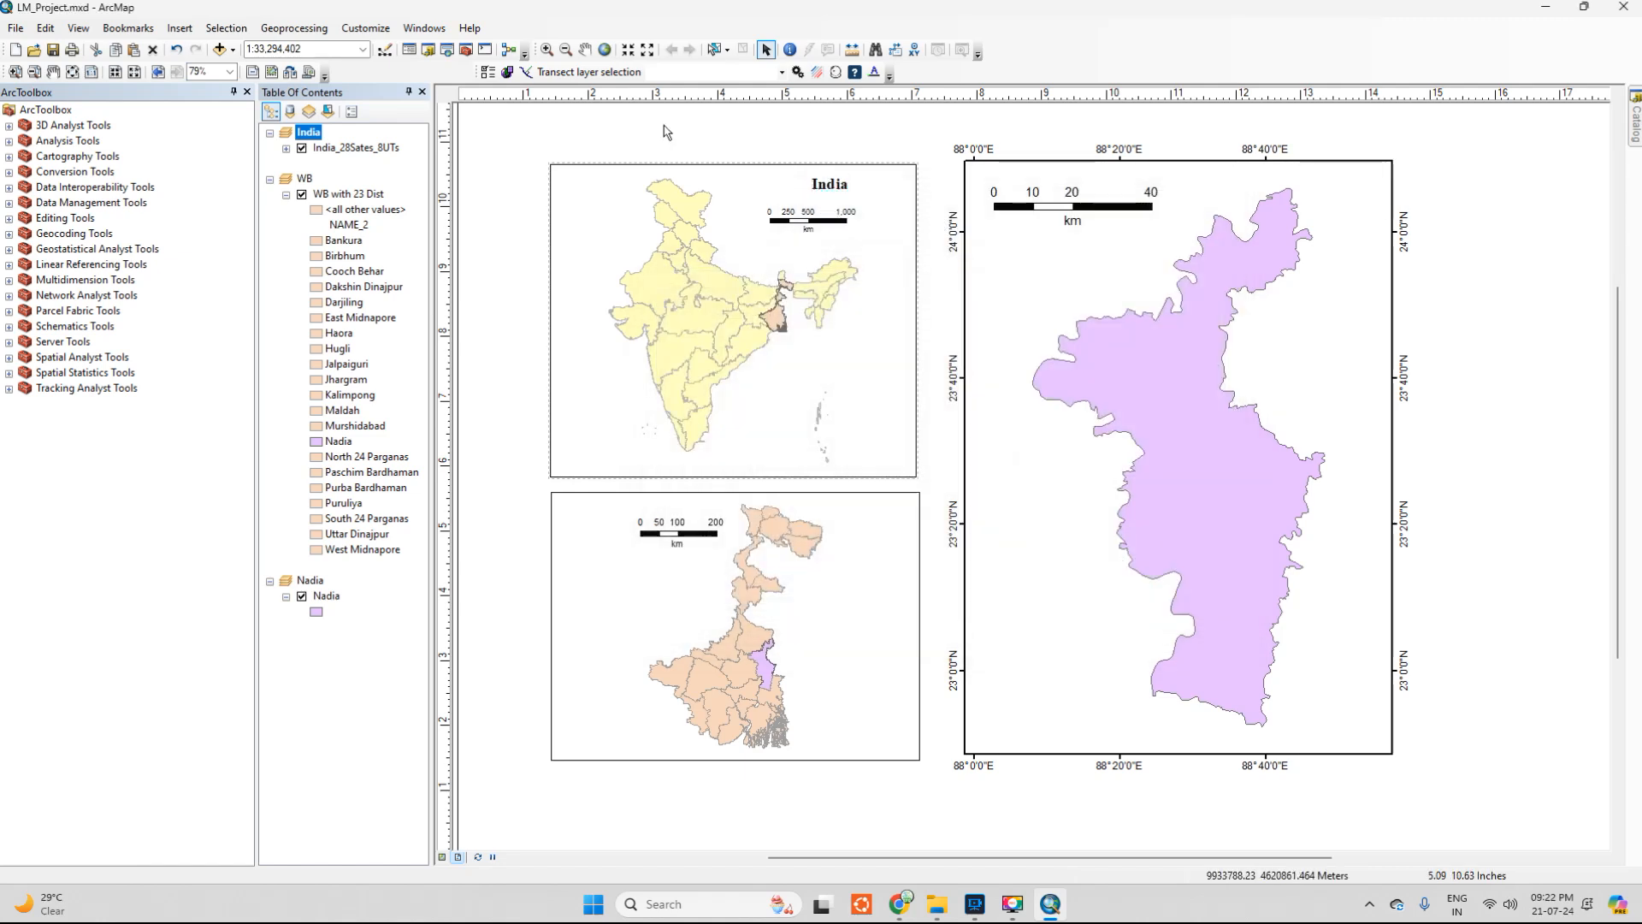
left_click(53, 51)
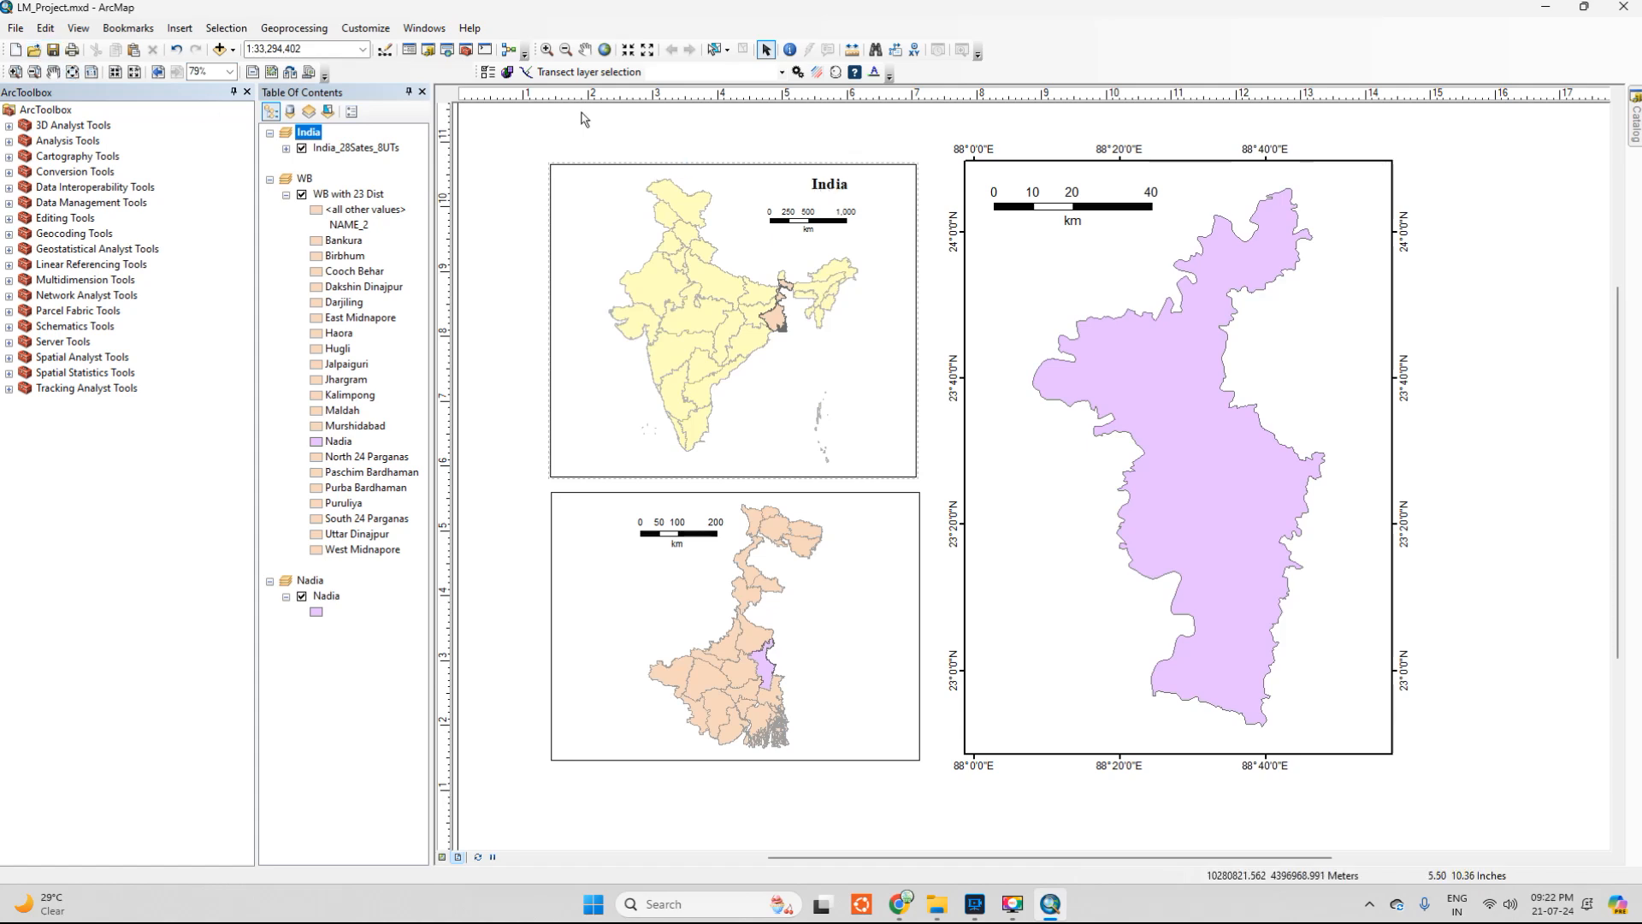
Activate the West Bengal frame and insert a text label reading "West Bengal"
left_click(179, 27)
left_click(815, 638)
left_click(815, 638)
left_click(180, 28)
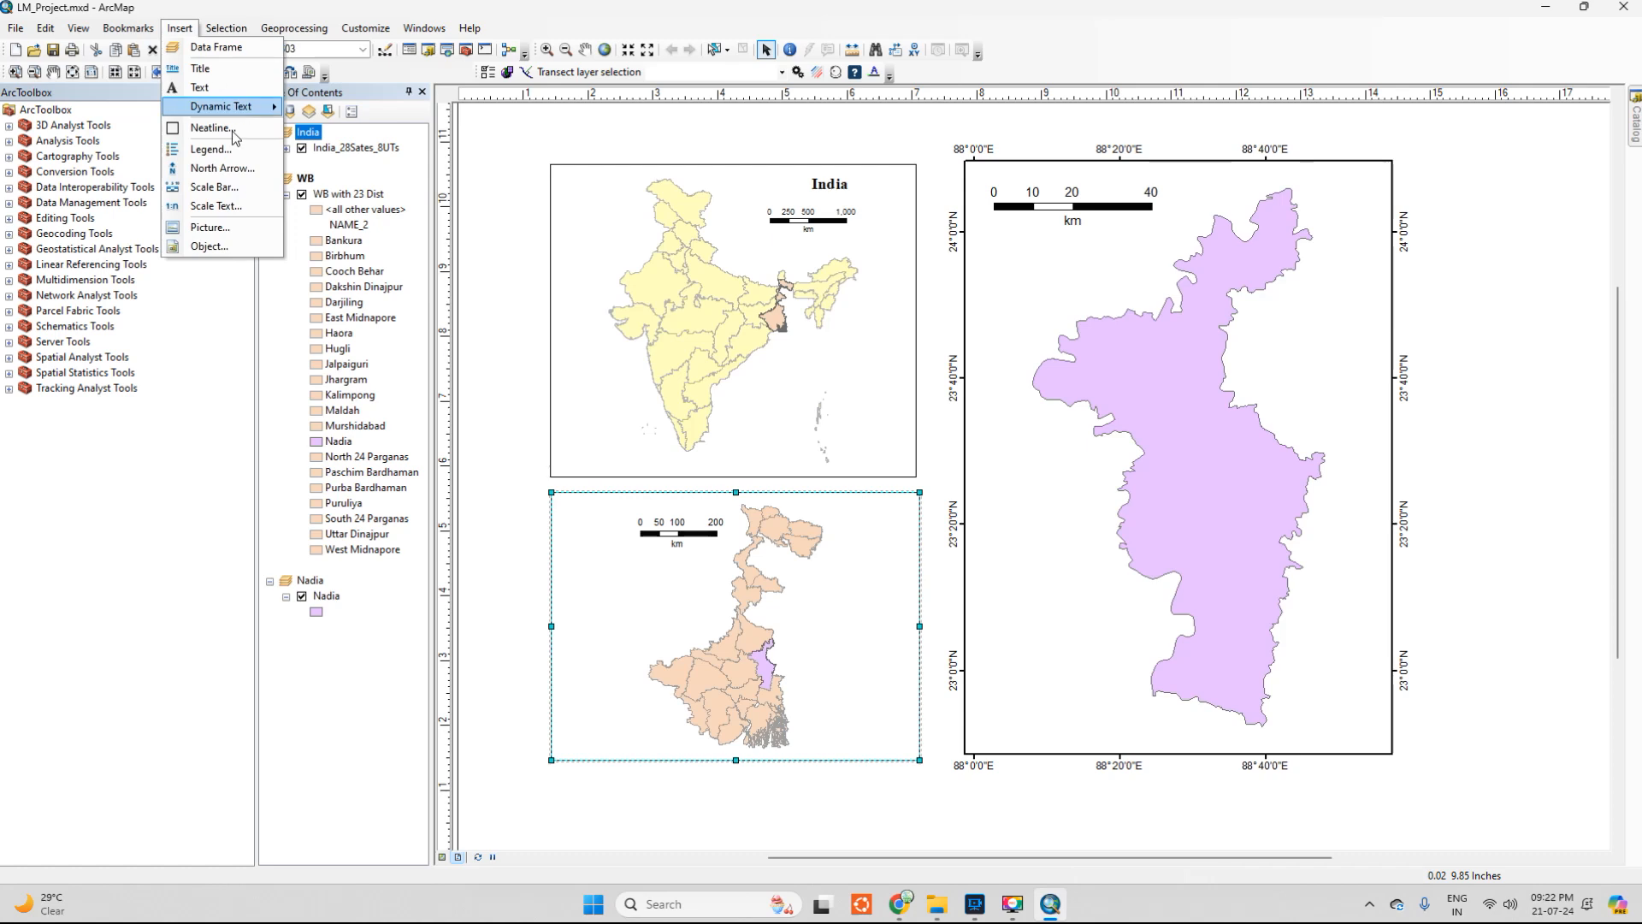
left_click(198, 87)
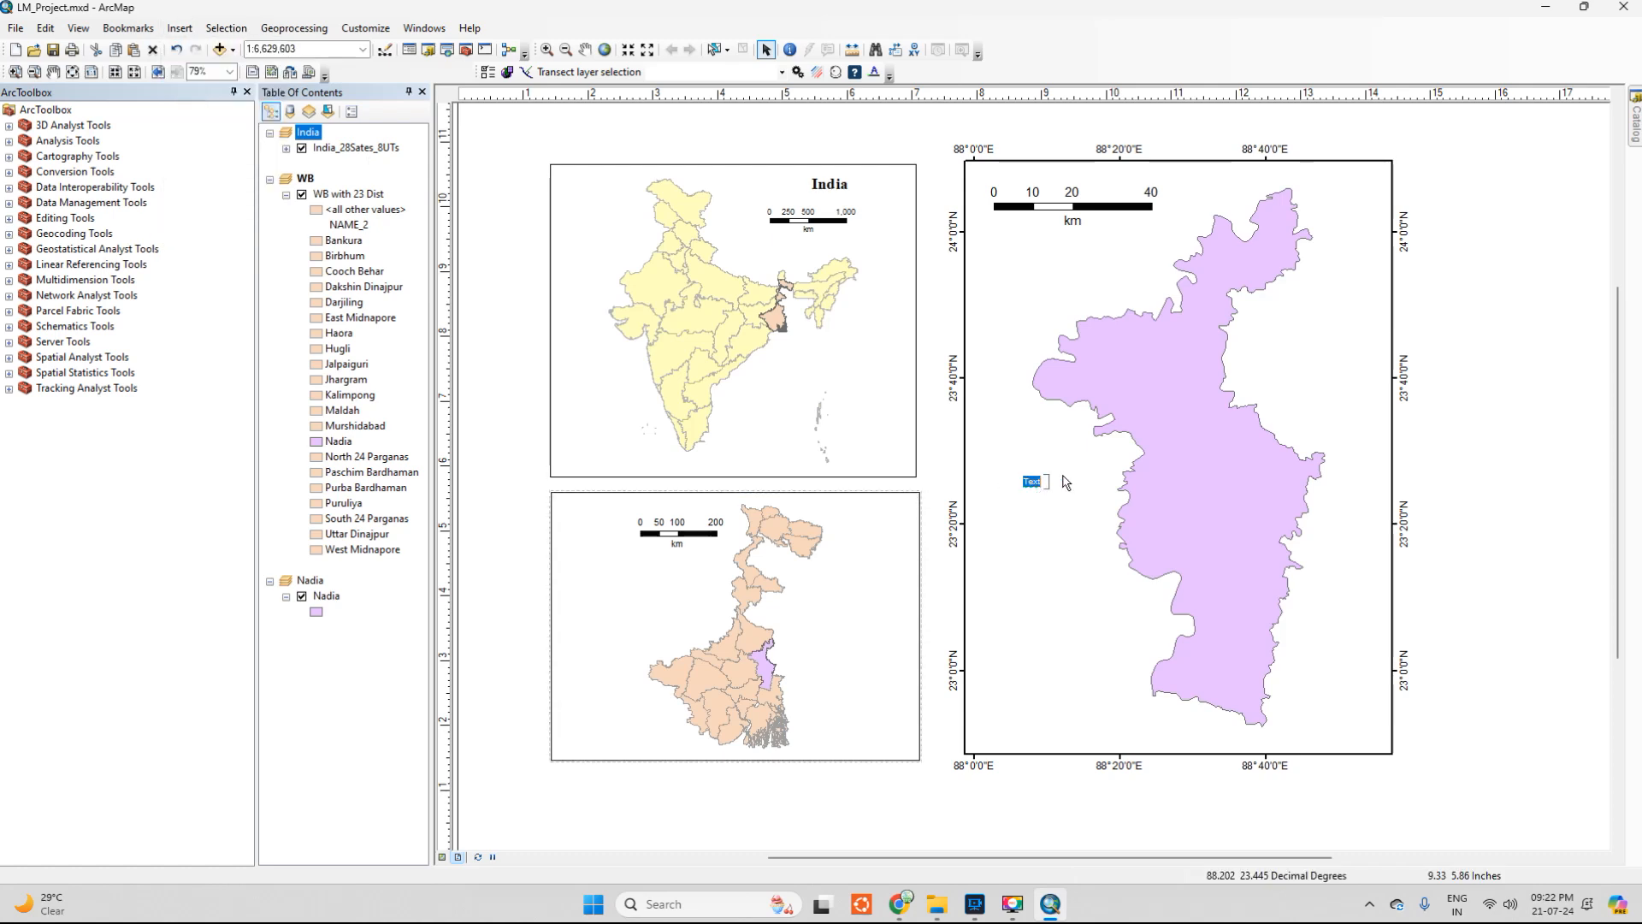
type("west Bengal")
left_click(1059, 541)
Move the West Bengal label and its scale bar to the frame's upper-left area, with the label above the bar
left_click(1046, 485)
left_click_drag(1046, 485, 673, 550)
left_click(703, 544)
left_click(668, 518)
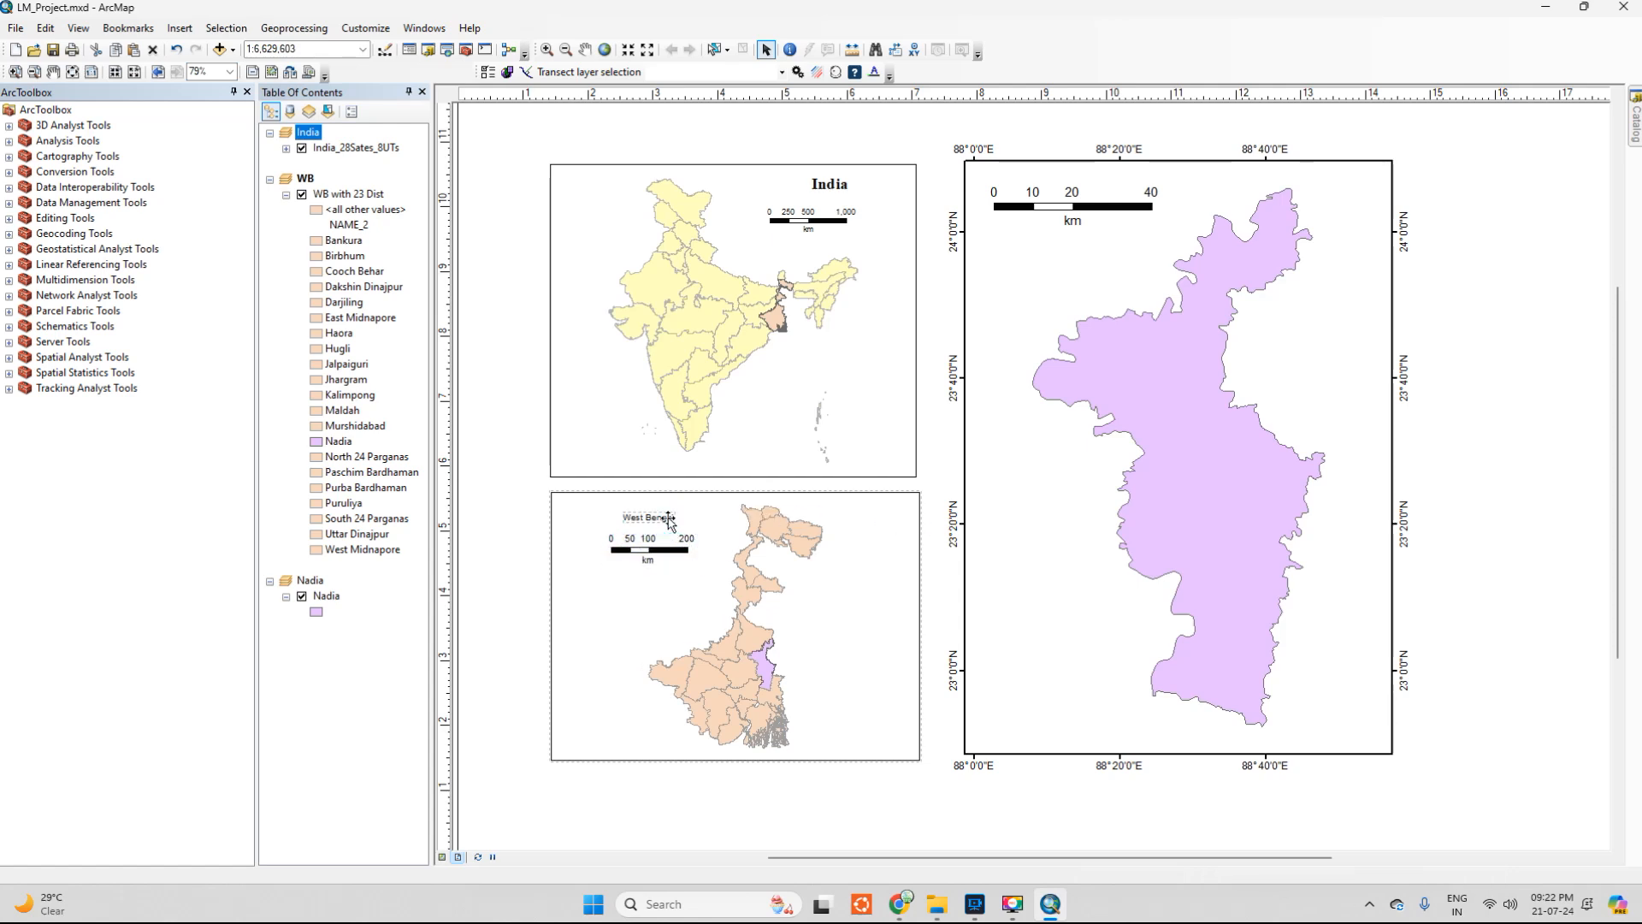
Open the West Bengal label's properties and change its text symbol to the Country 1 style
right_click(668, 519)
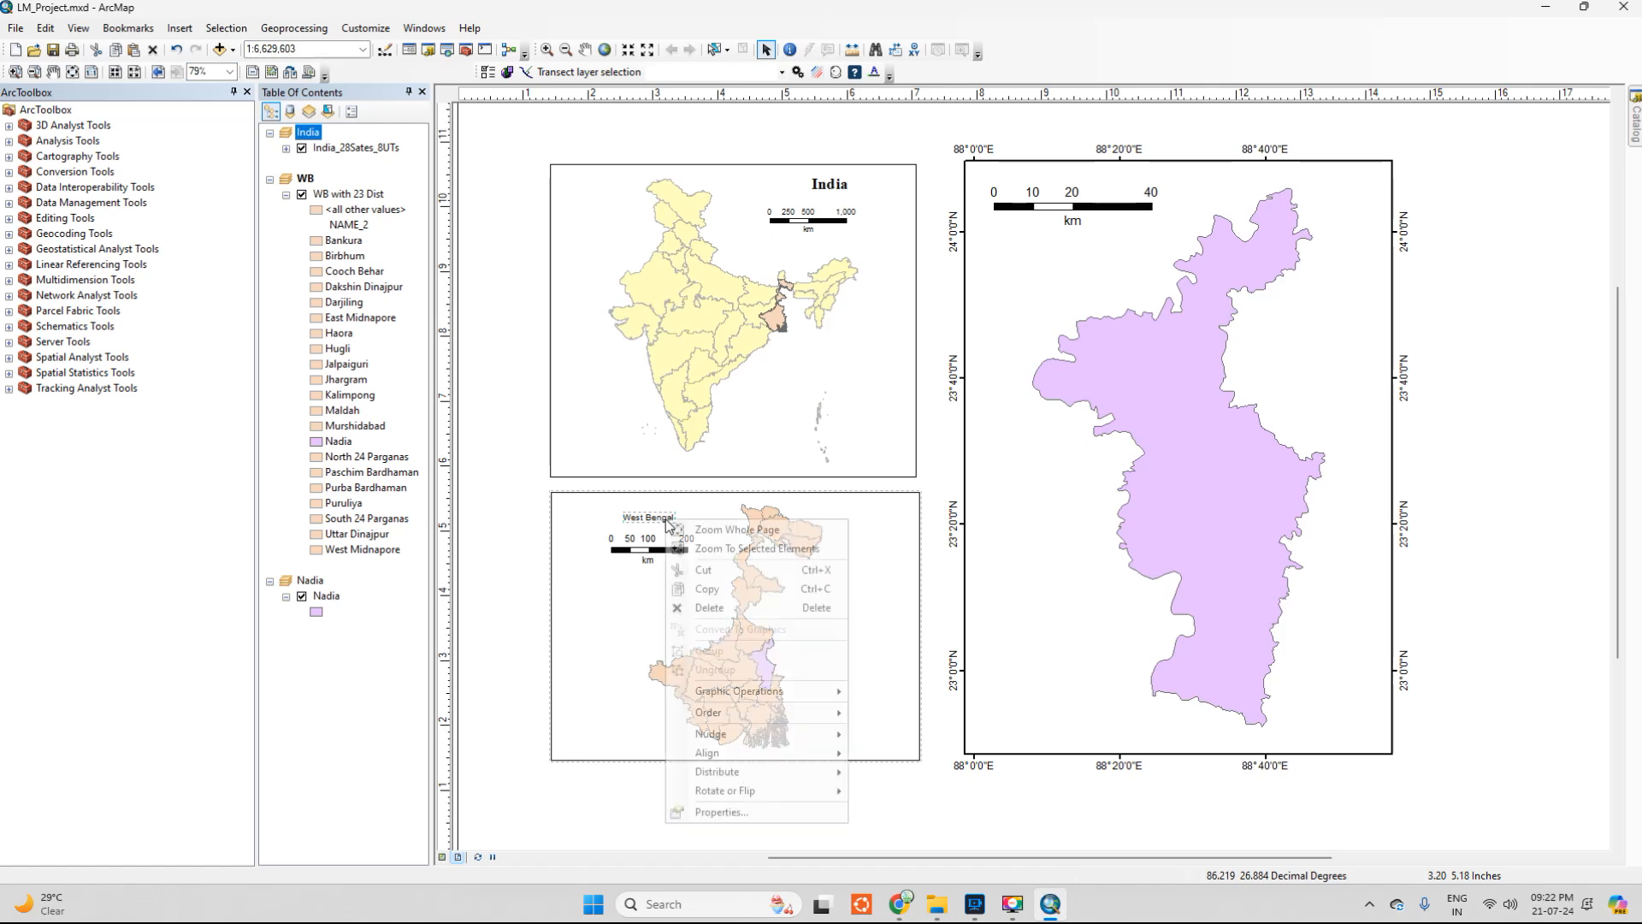
left_click(734, 812)
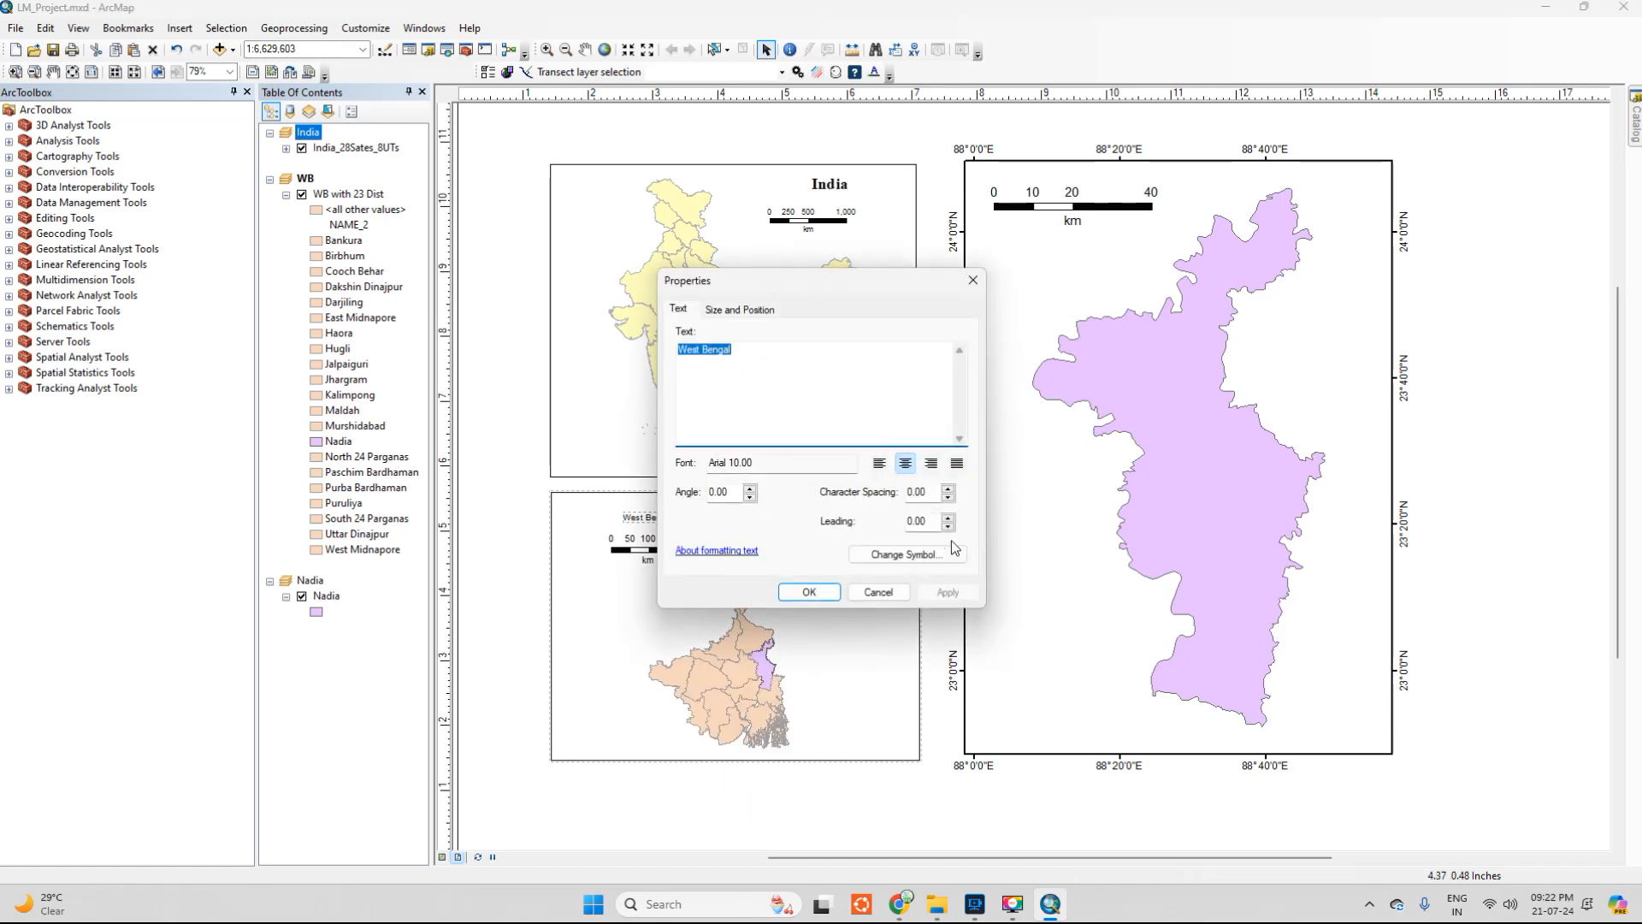
left_click(931, 560)
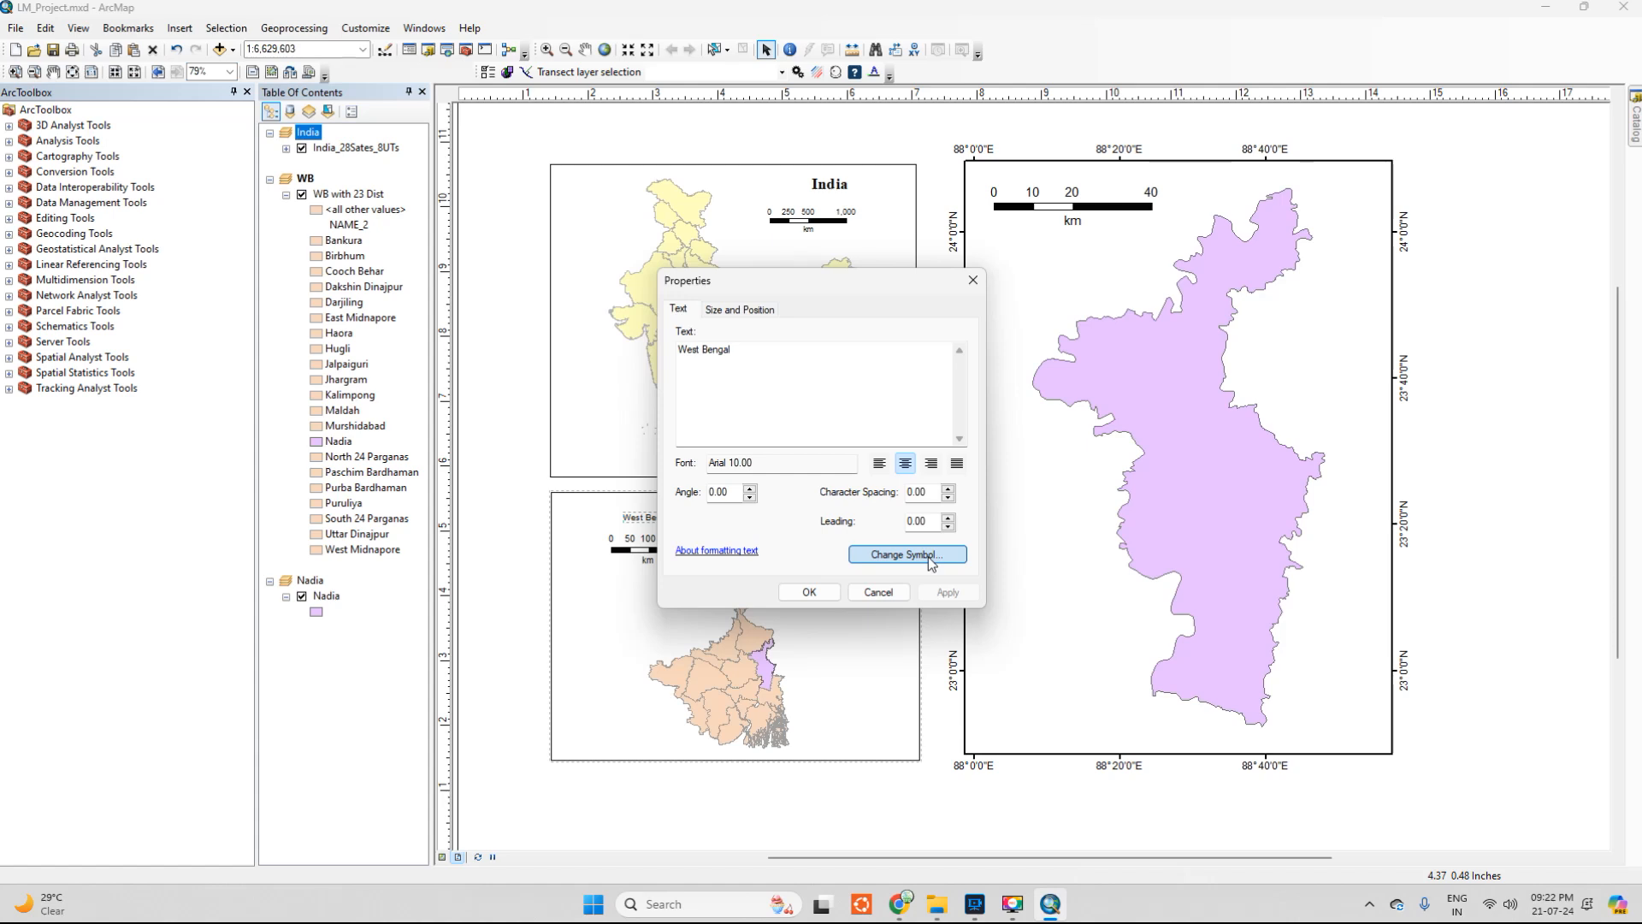
left_click(911, 556)
left_click(905, 327)
Make the West Bengal label bold at size 18, apply the formatting, and realign it above the scale bar
left_click(1193, 401)
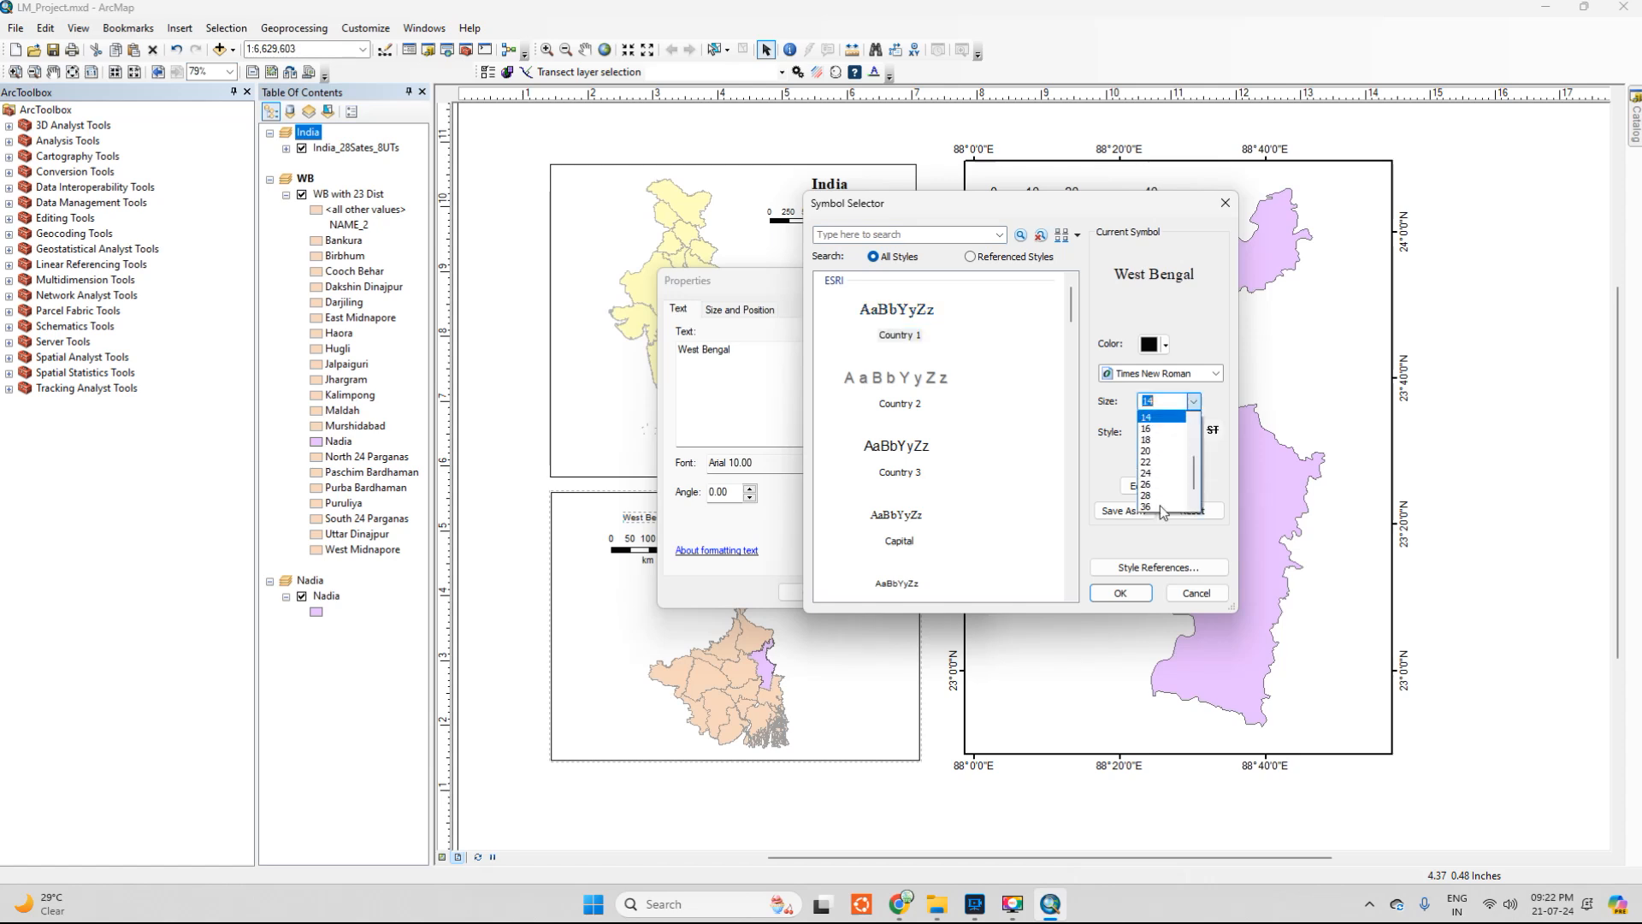
left_click(1151, 439)
left_click(1146, 431)
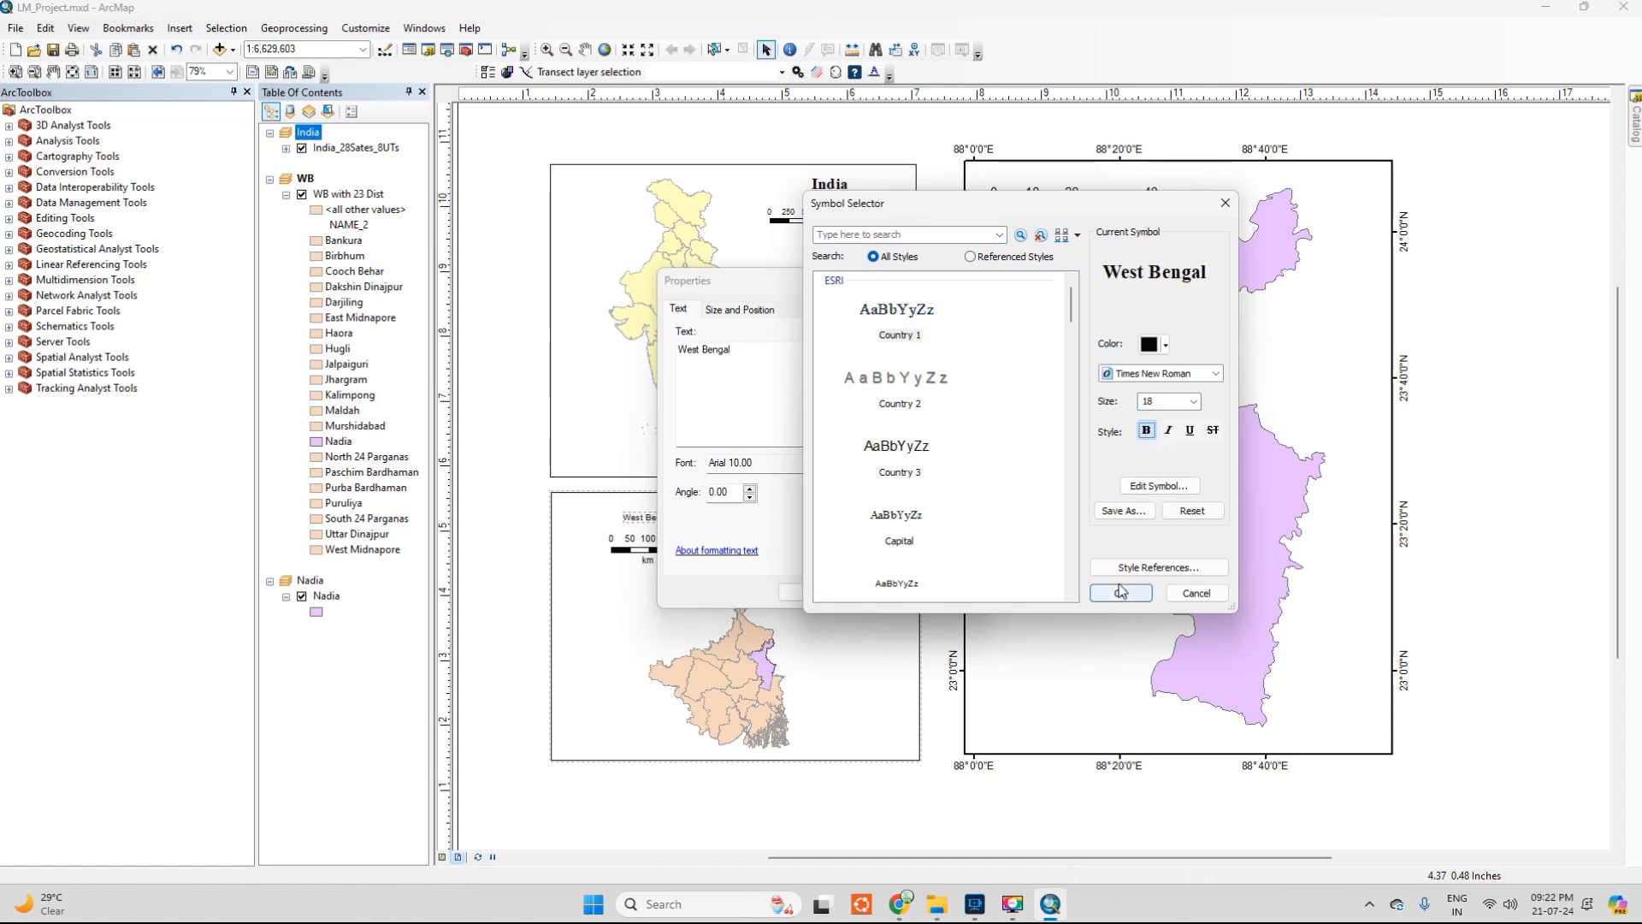
left_click(1121, 592)
left_click(817, 596)
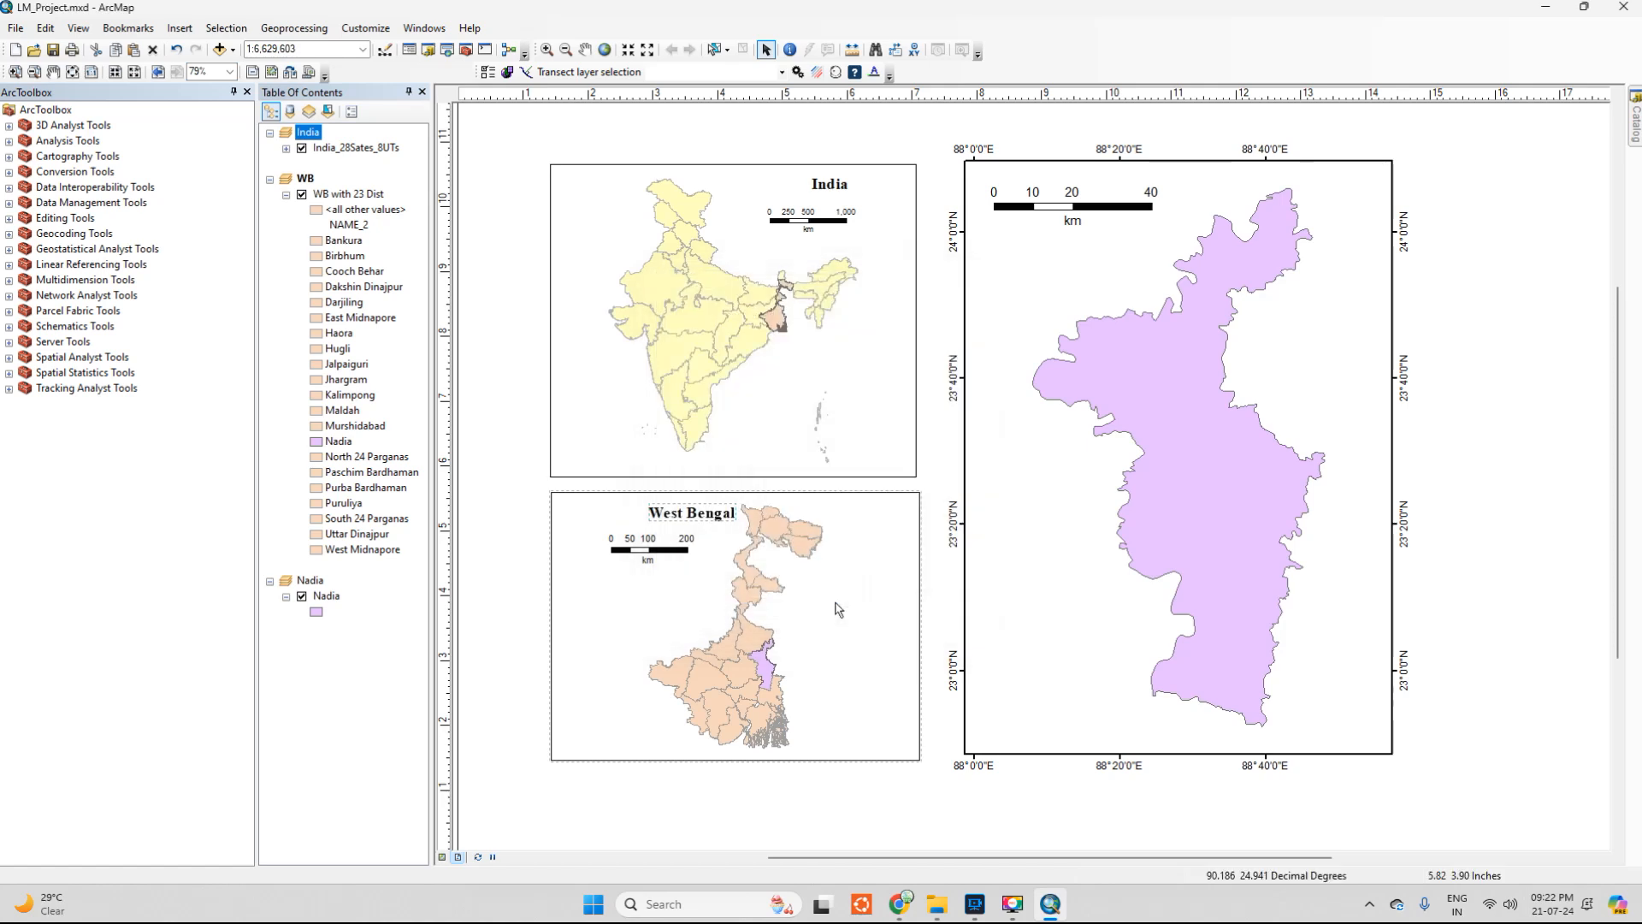
left_click(686, 556)
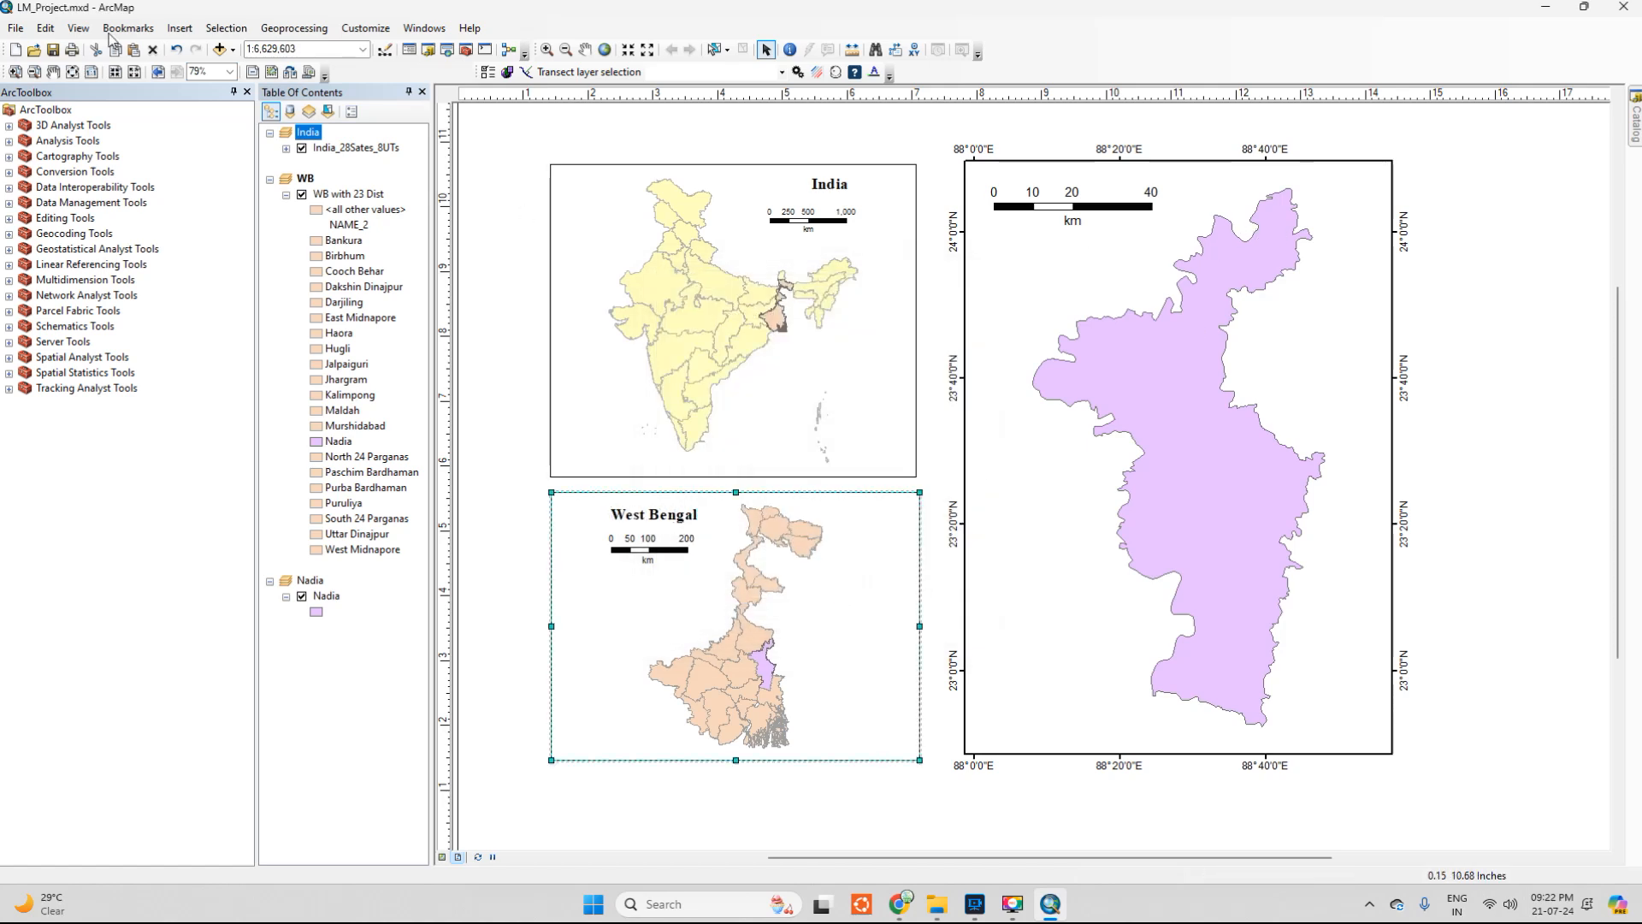
Insert a text label reading "Nadia District"
left_click(180, 28)
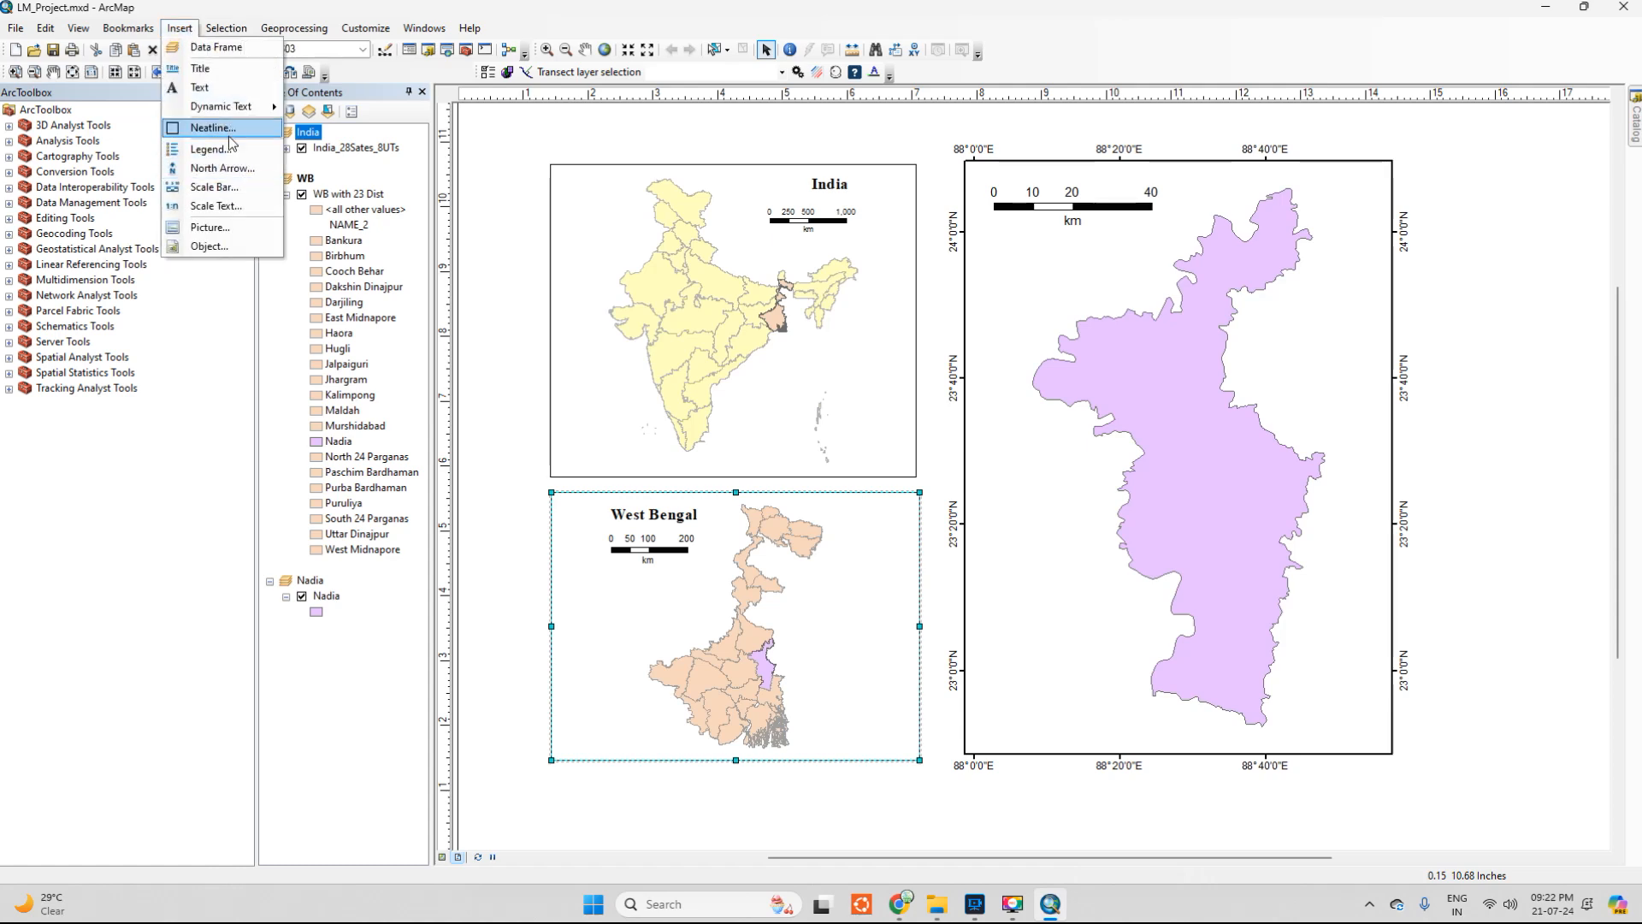
left_click(199, 88)
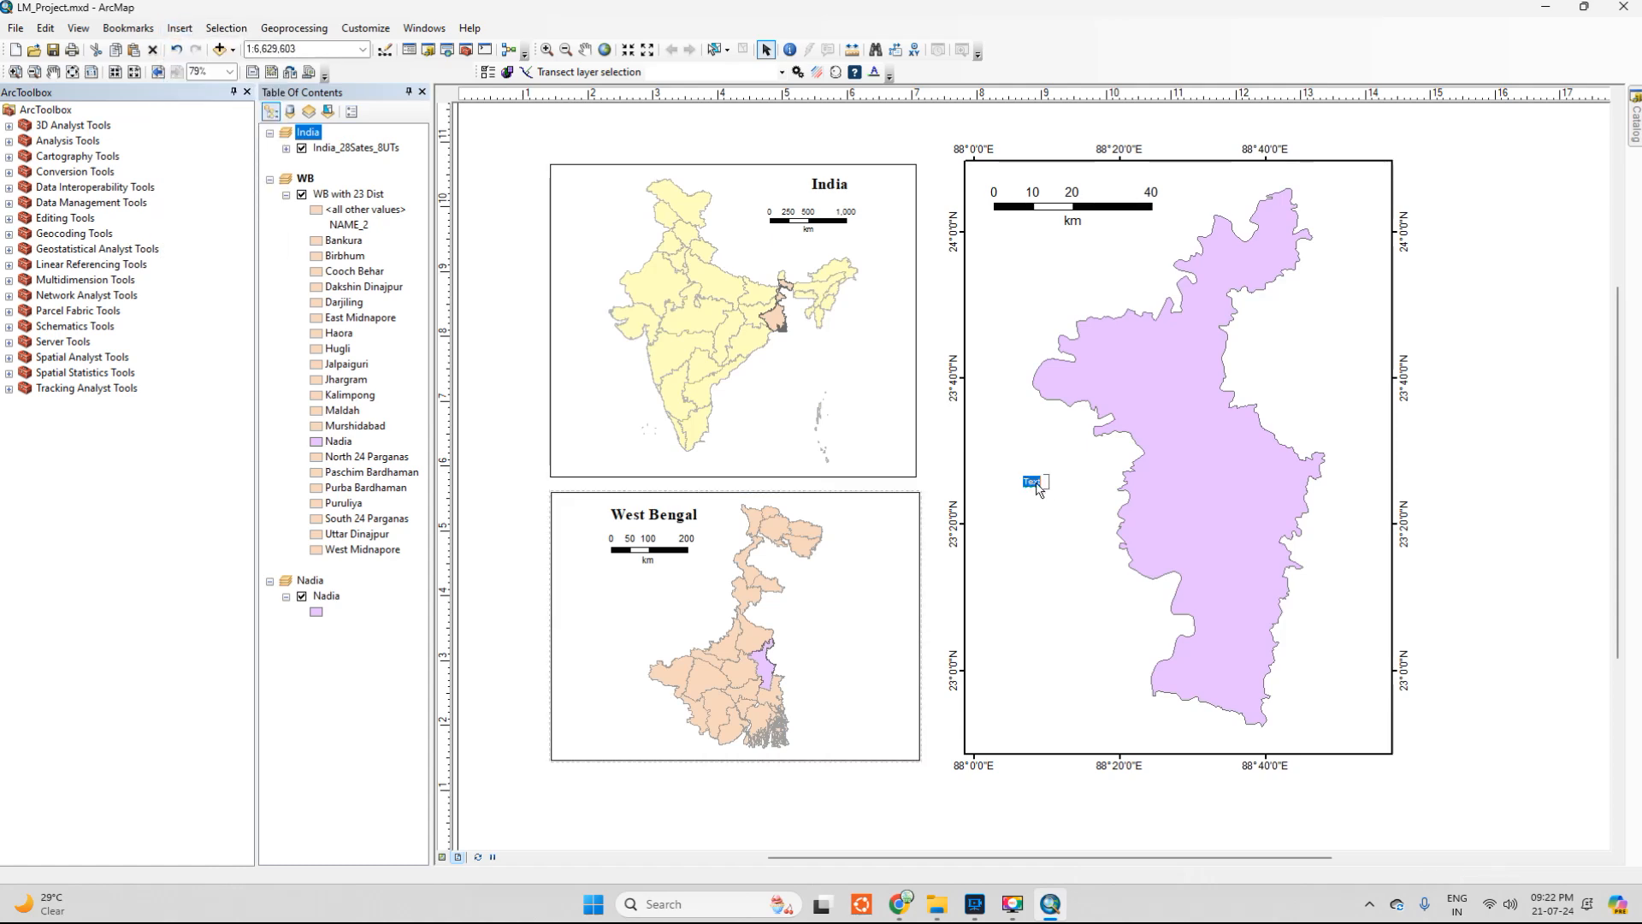
type("Nadia D")
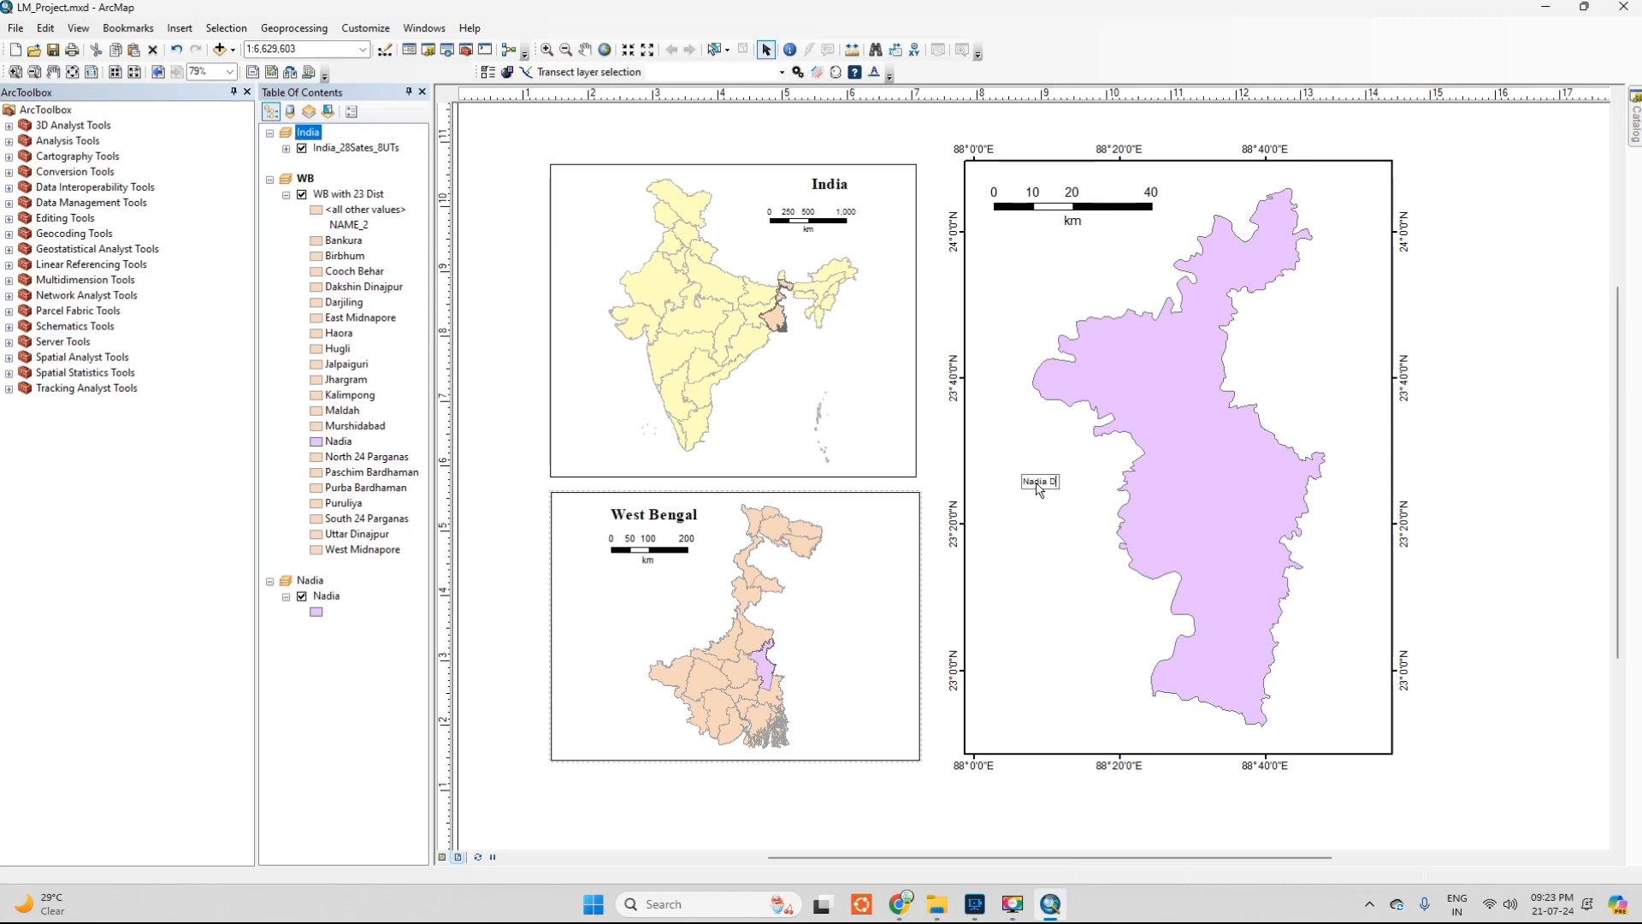
type("istrict")
left_click(1040, 493)
Move the Nadia scale bar to the frame's lower-left corner and place the Nadia District label in the upper-left area
left_click(1094, 206)
left_click_drag(1094, 206, 1084, 718)
left_click(1051, 485)
left_click_drag(1051, 486, 1061, 195)
double_click(1061, 195)
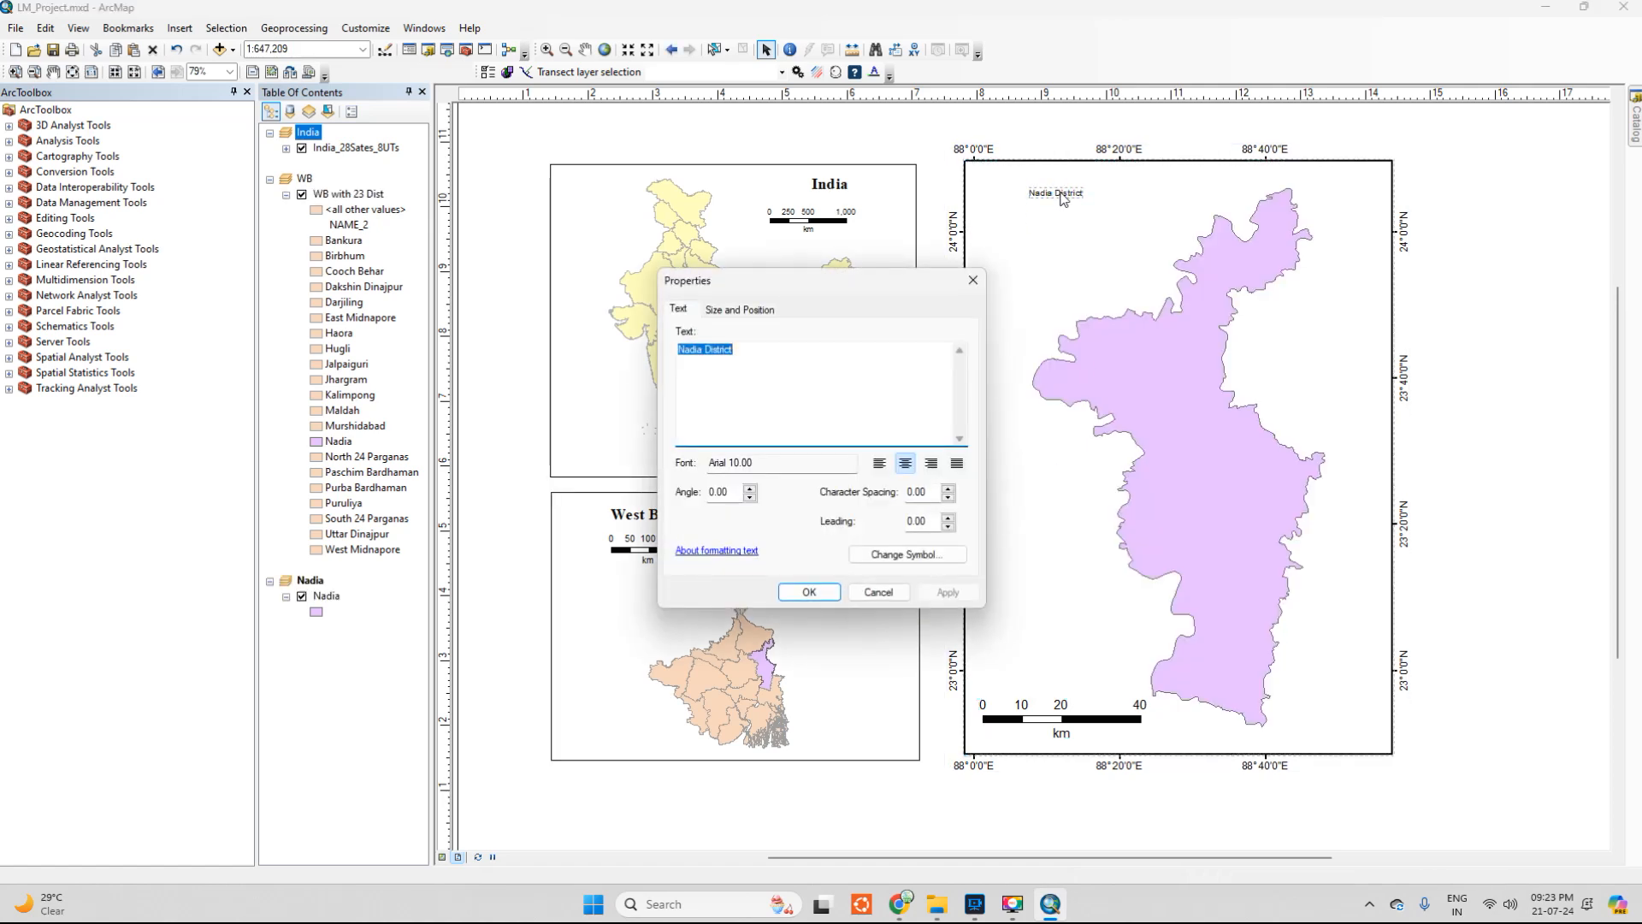
left_click(973, 279)
right_click(1061, 196)
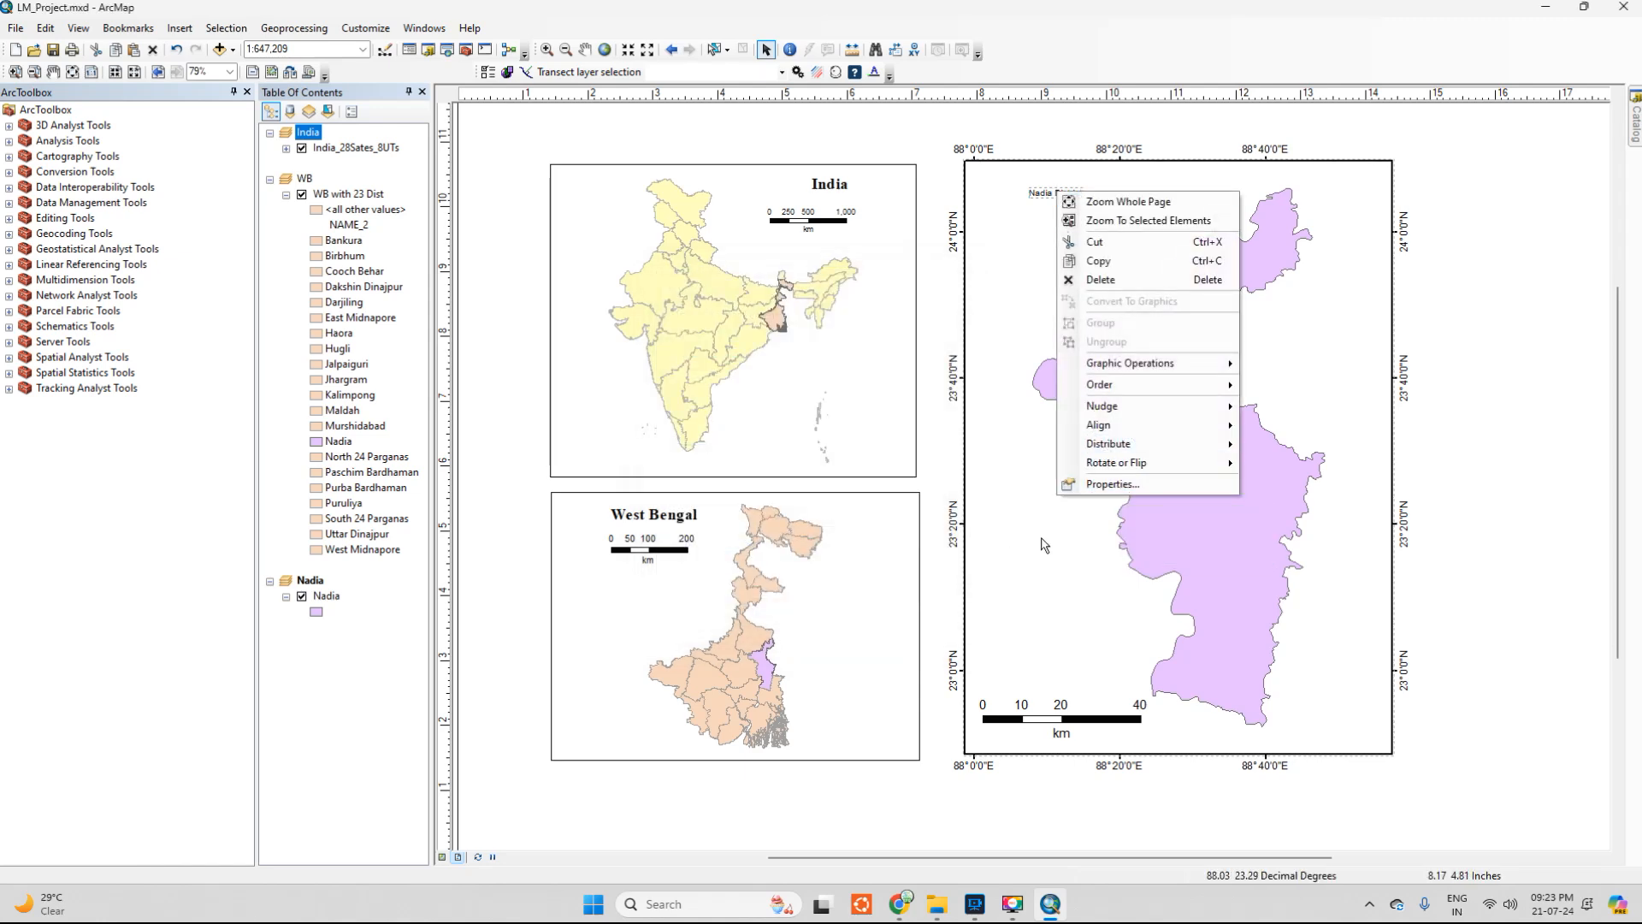
left_click(1061, 195)
left_click(1066, 202)
left_click(1067, 194)
Open the Nadia District label's properties and change its text symbol to the Country 1 style
double_click(1067, 194)
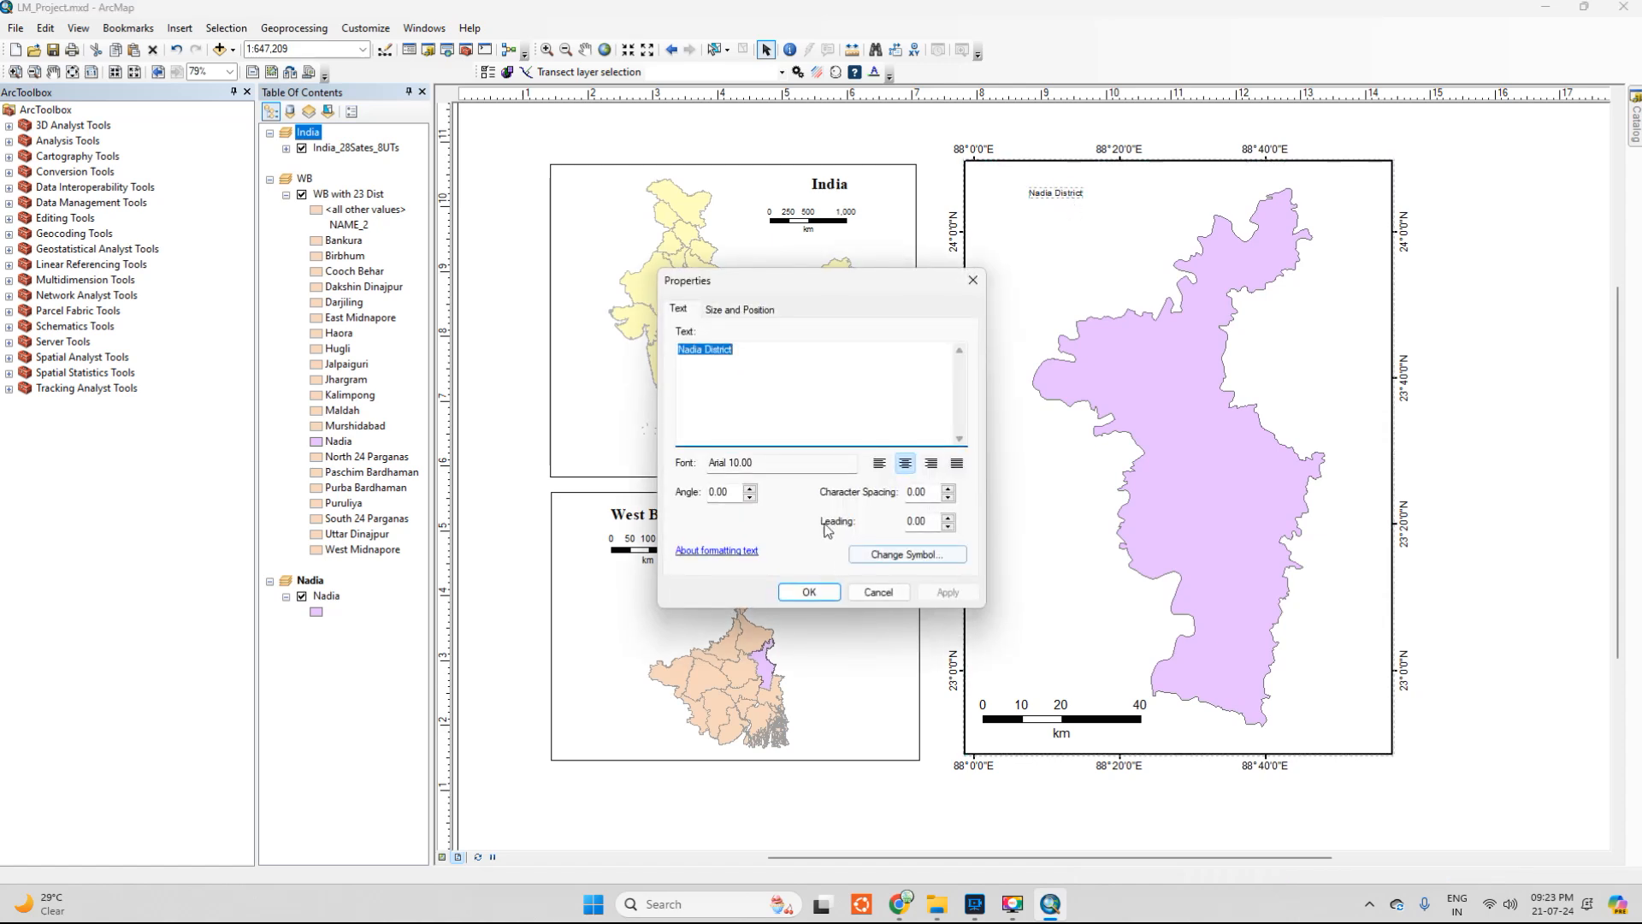
left_click(893, 563)
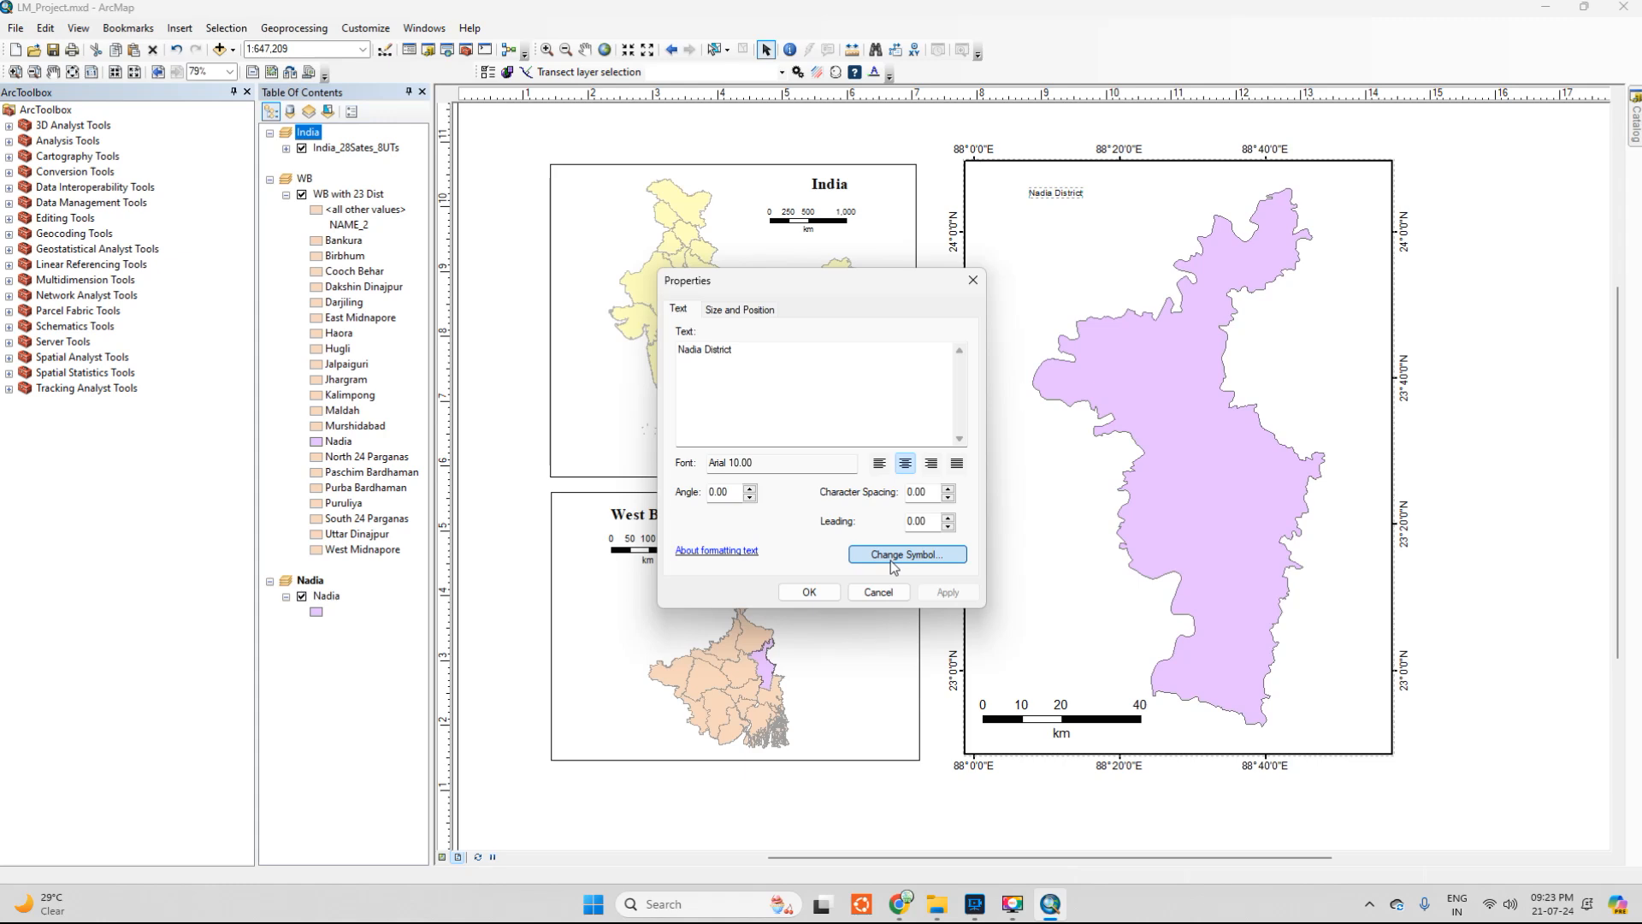
left_click(893, 563)
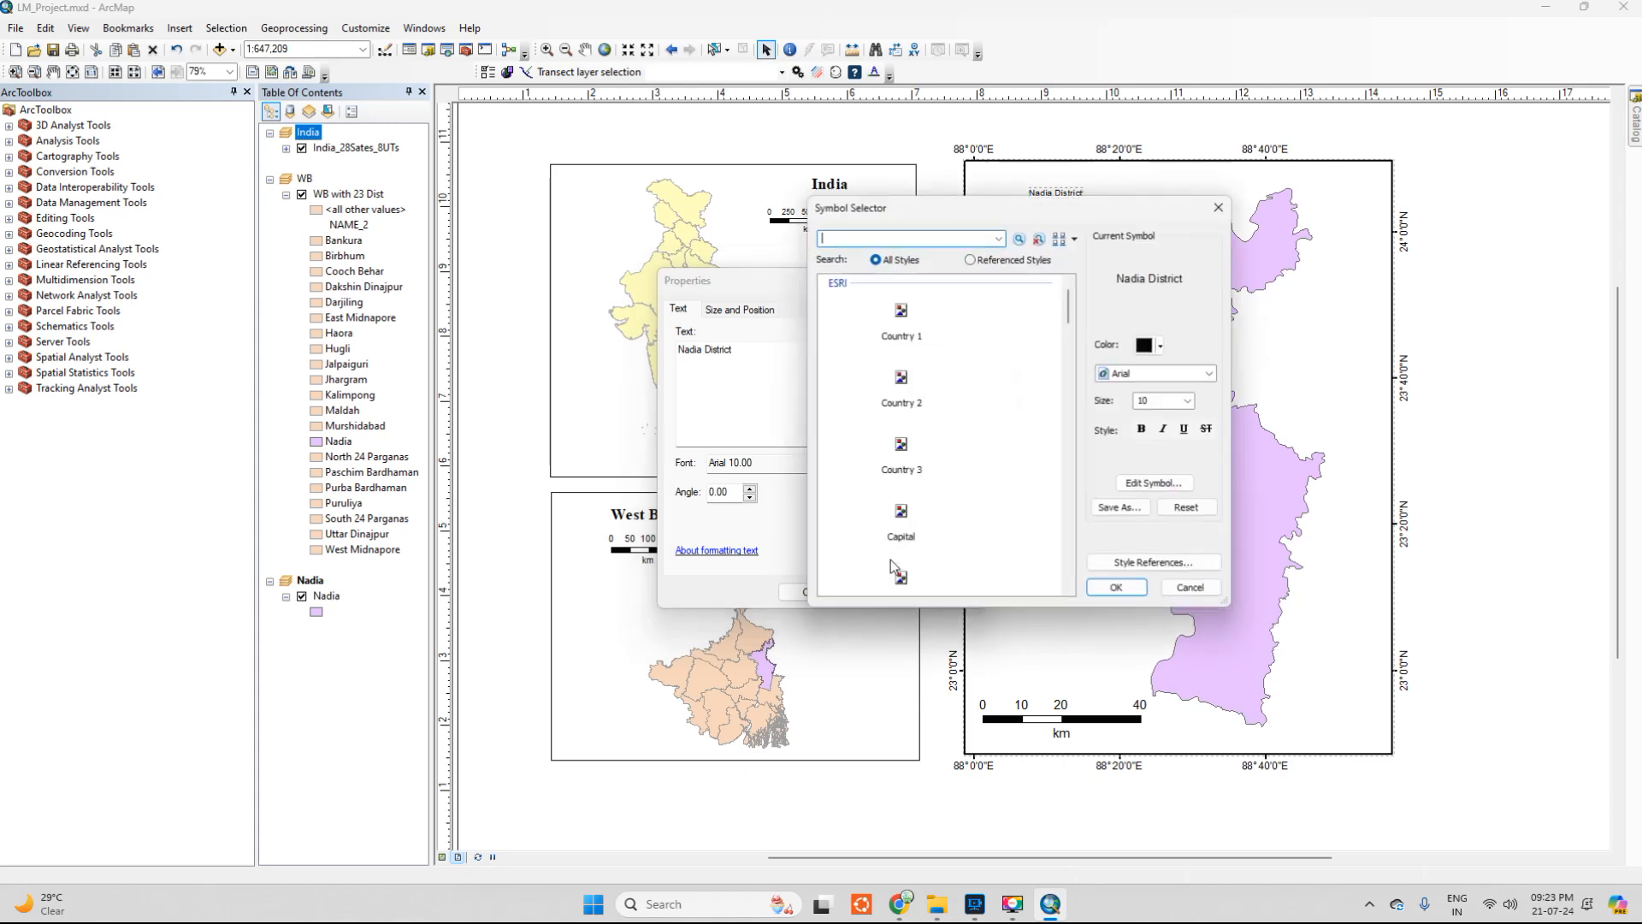
left_click(912, 318)
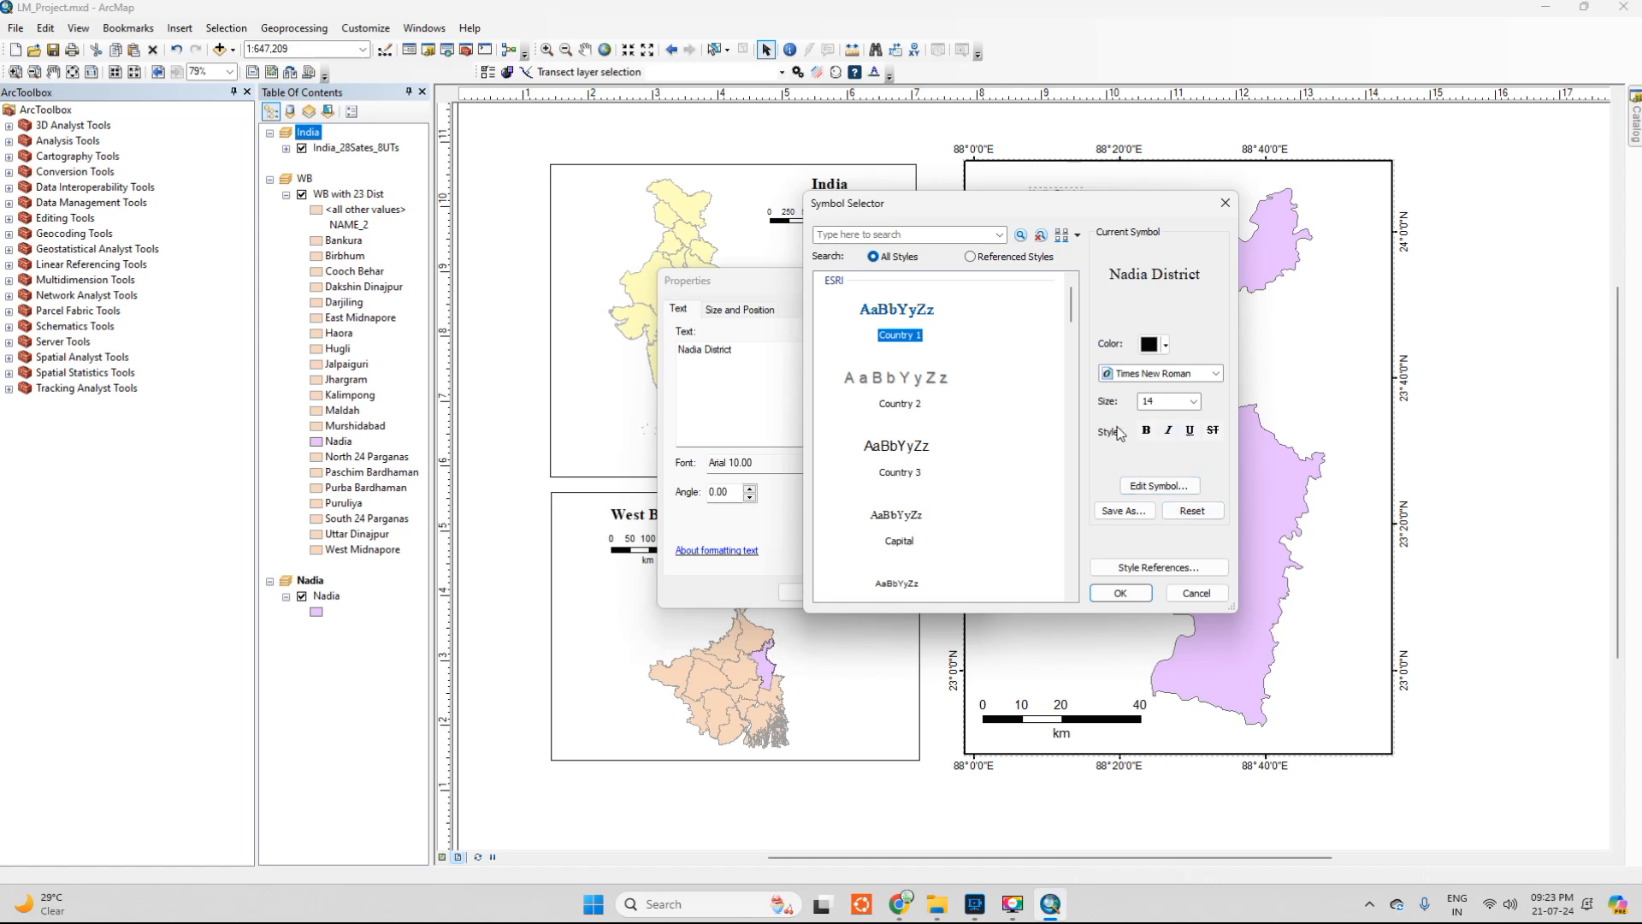
Set the Nadia District label to bold with font size 24 and apply the formatting
left_click(1194, 401)
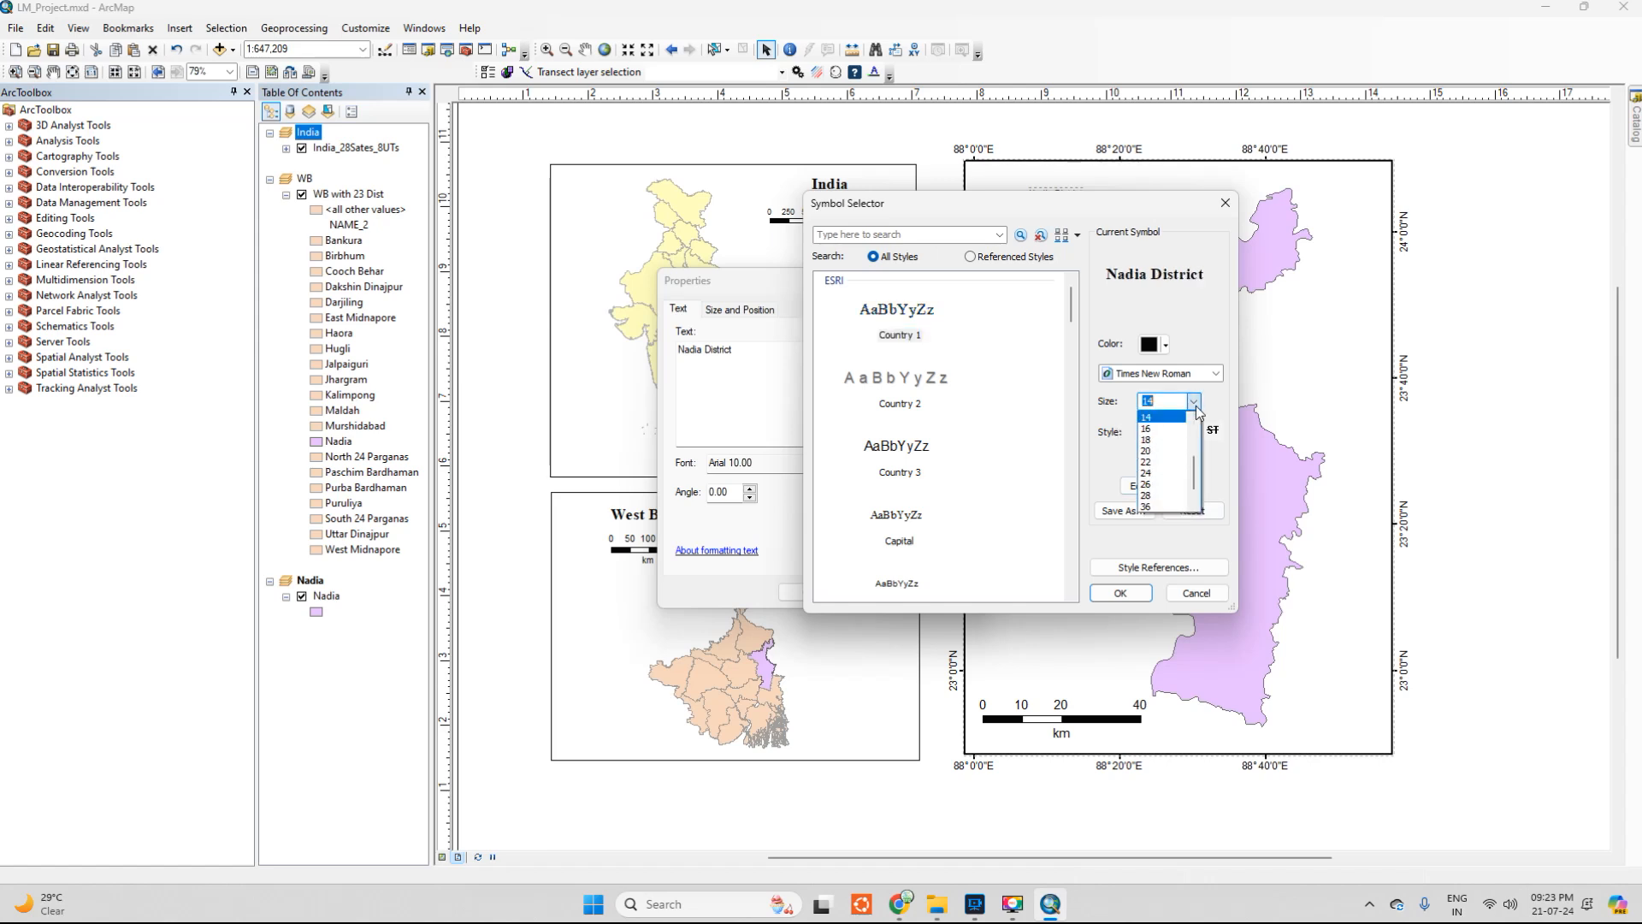
left_click(1163, 473)
left_click(1120, 593)
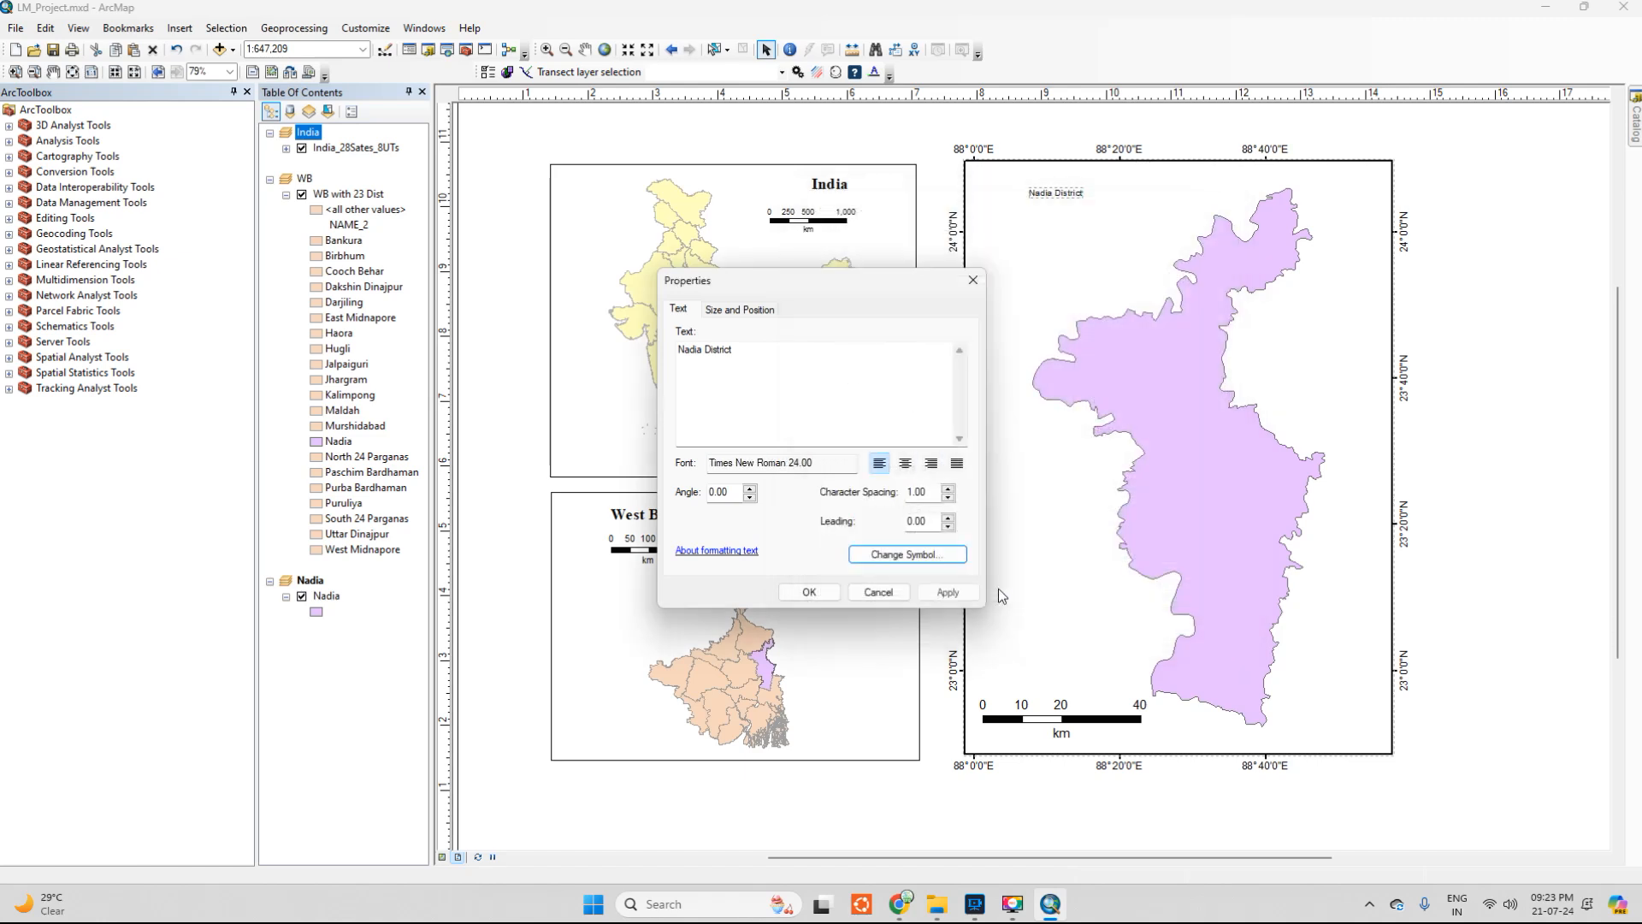
left_click(947, 592)
left_click(809, 591)
Reposition the enlarged Nadia District label in the empty upper-left area of the Nadia frame and clear the selection
left_click(1112, 195)
left_click(1110, 196)
left_click_drag(1109, 196, 1064, 204)
left_click(1292, 313)
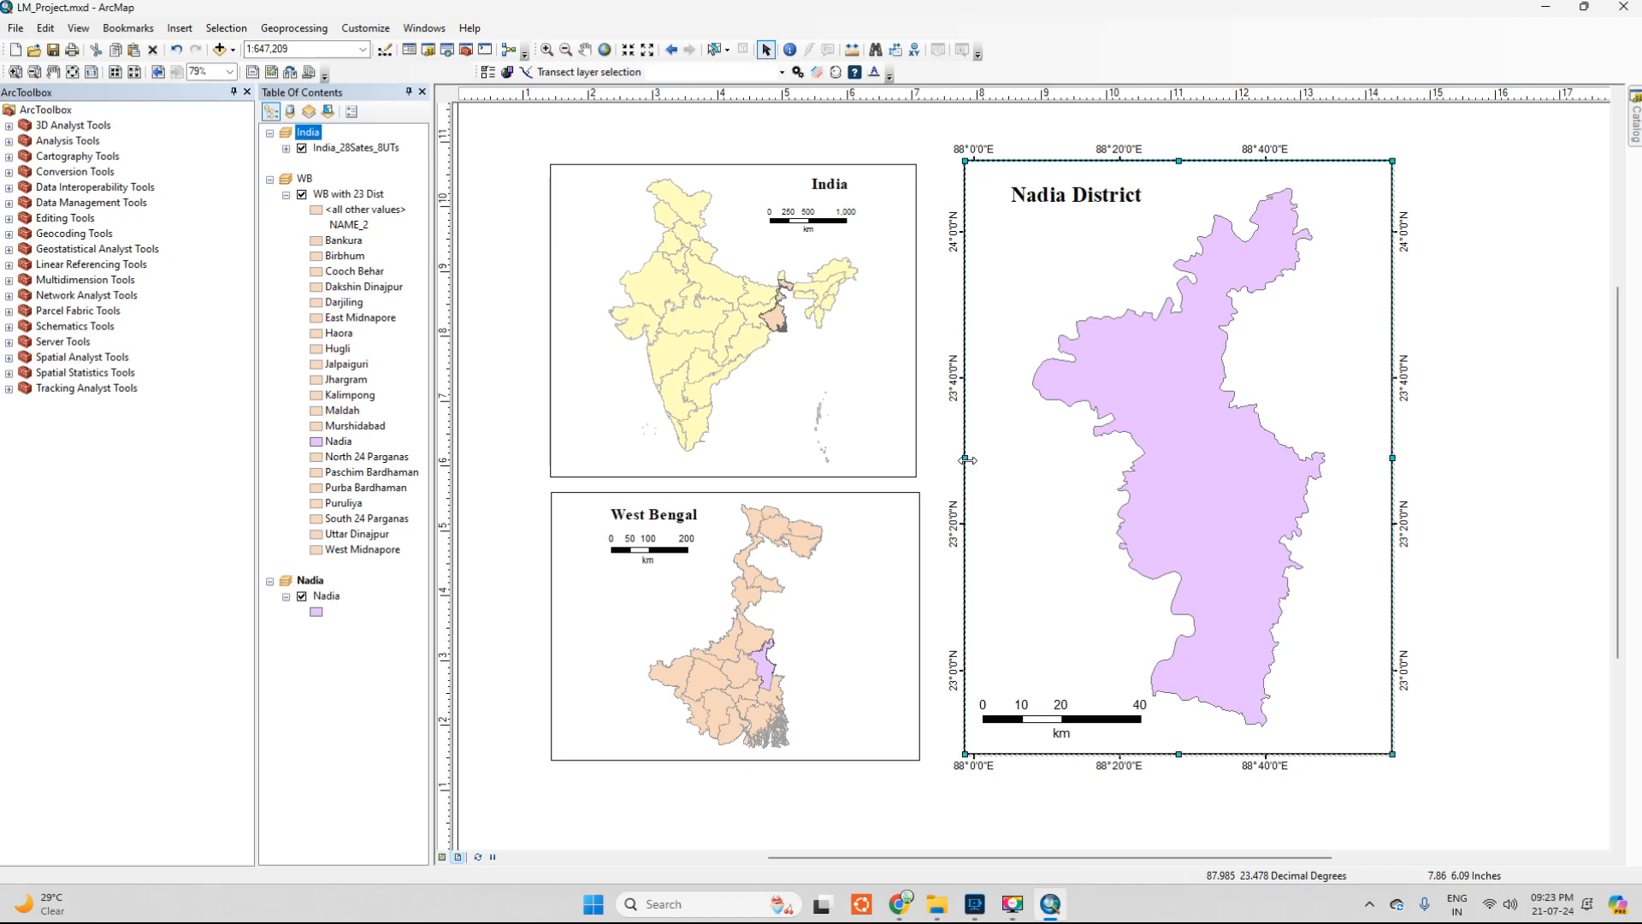
left_click(1488, 583)
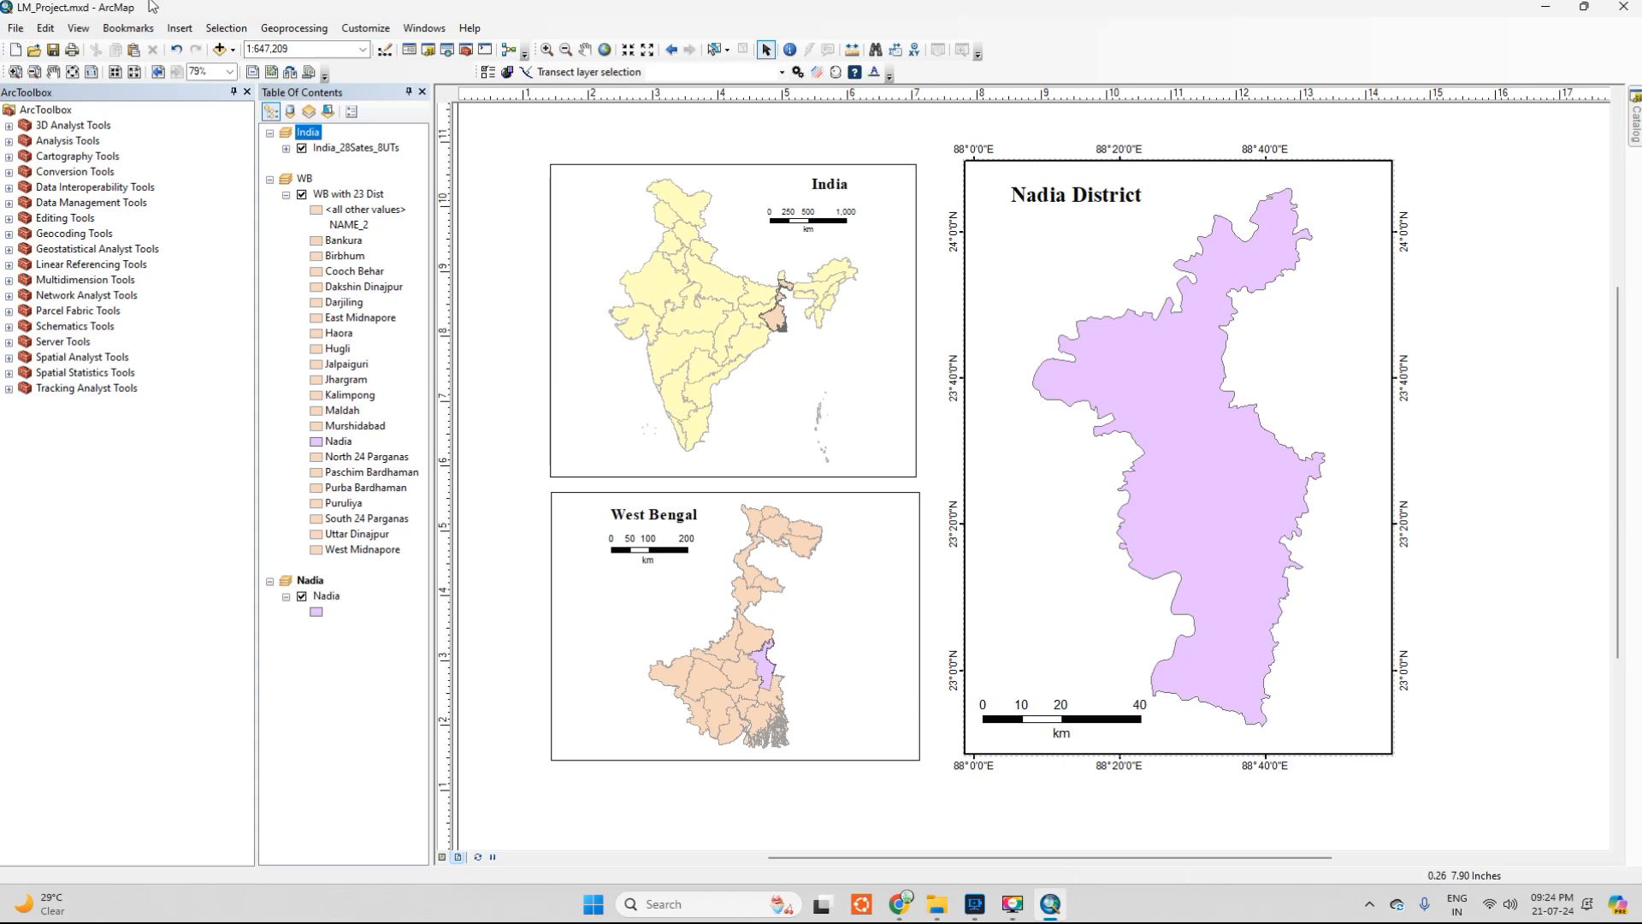
Set up a map export to the Desktop as a JPEG named "Location Map of Nadia Dist"
left_click(17, 28)
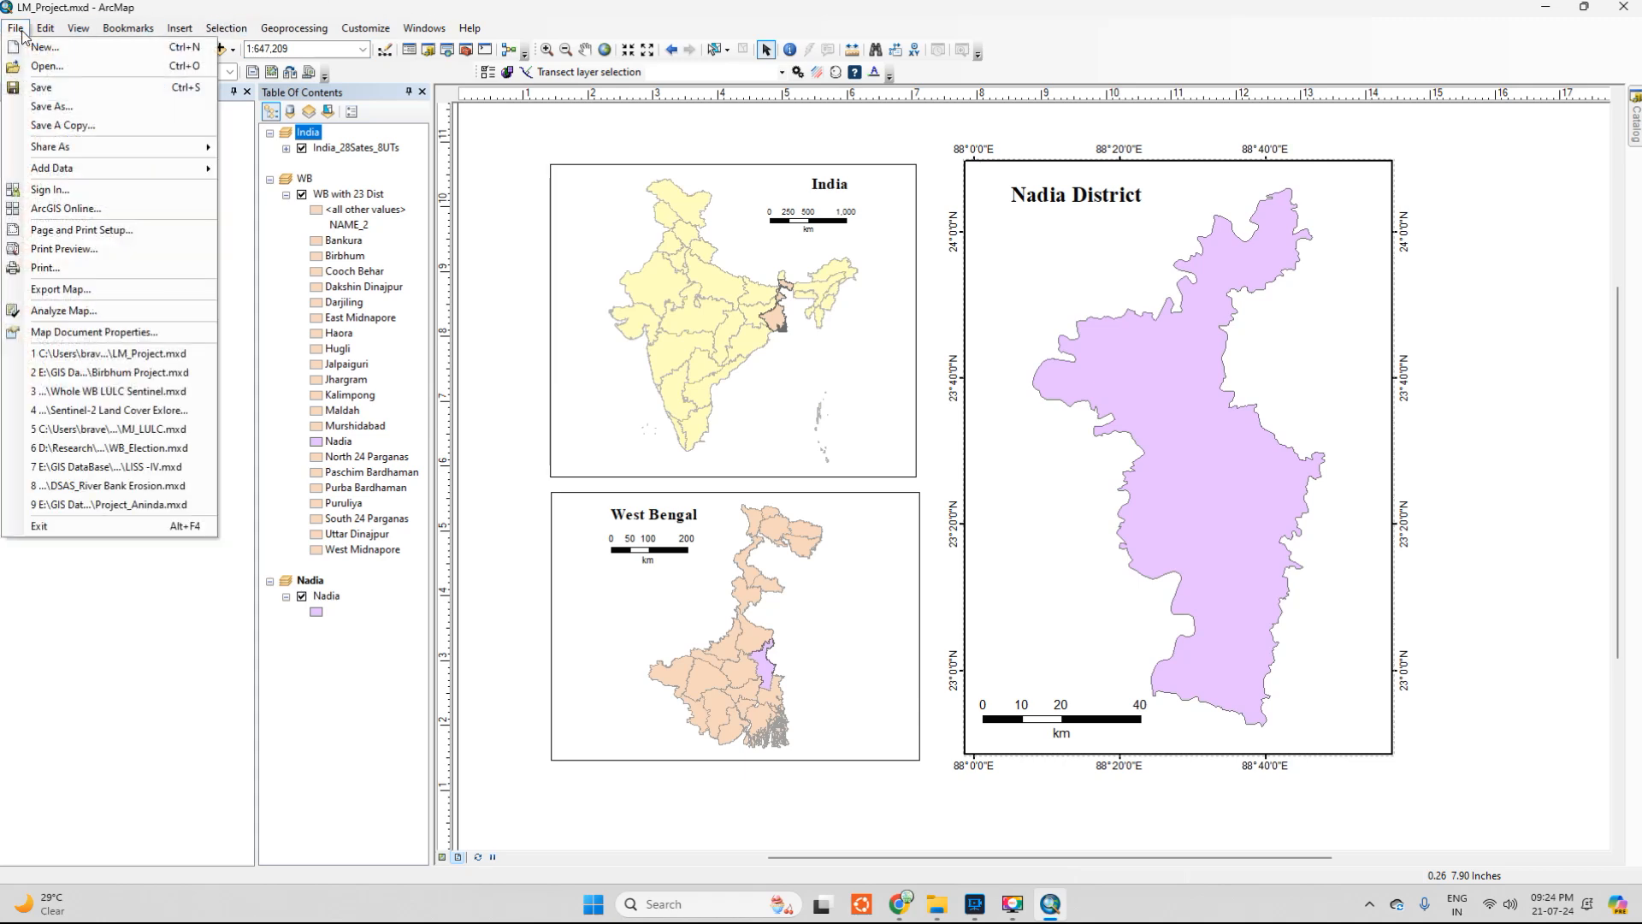
left_click(56, 290)
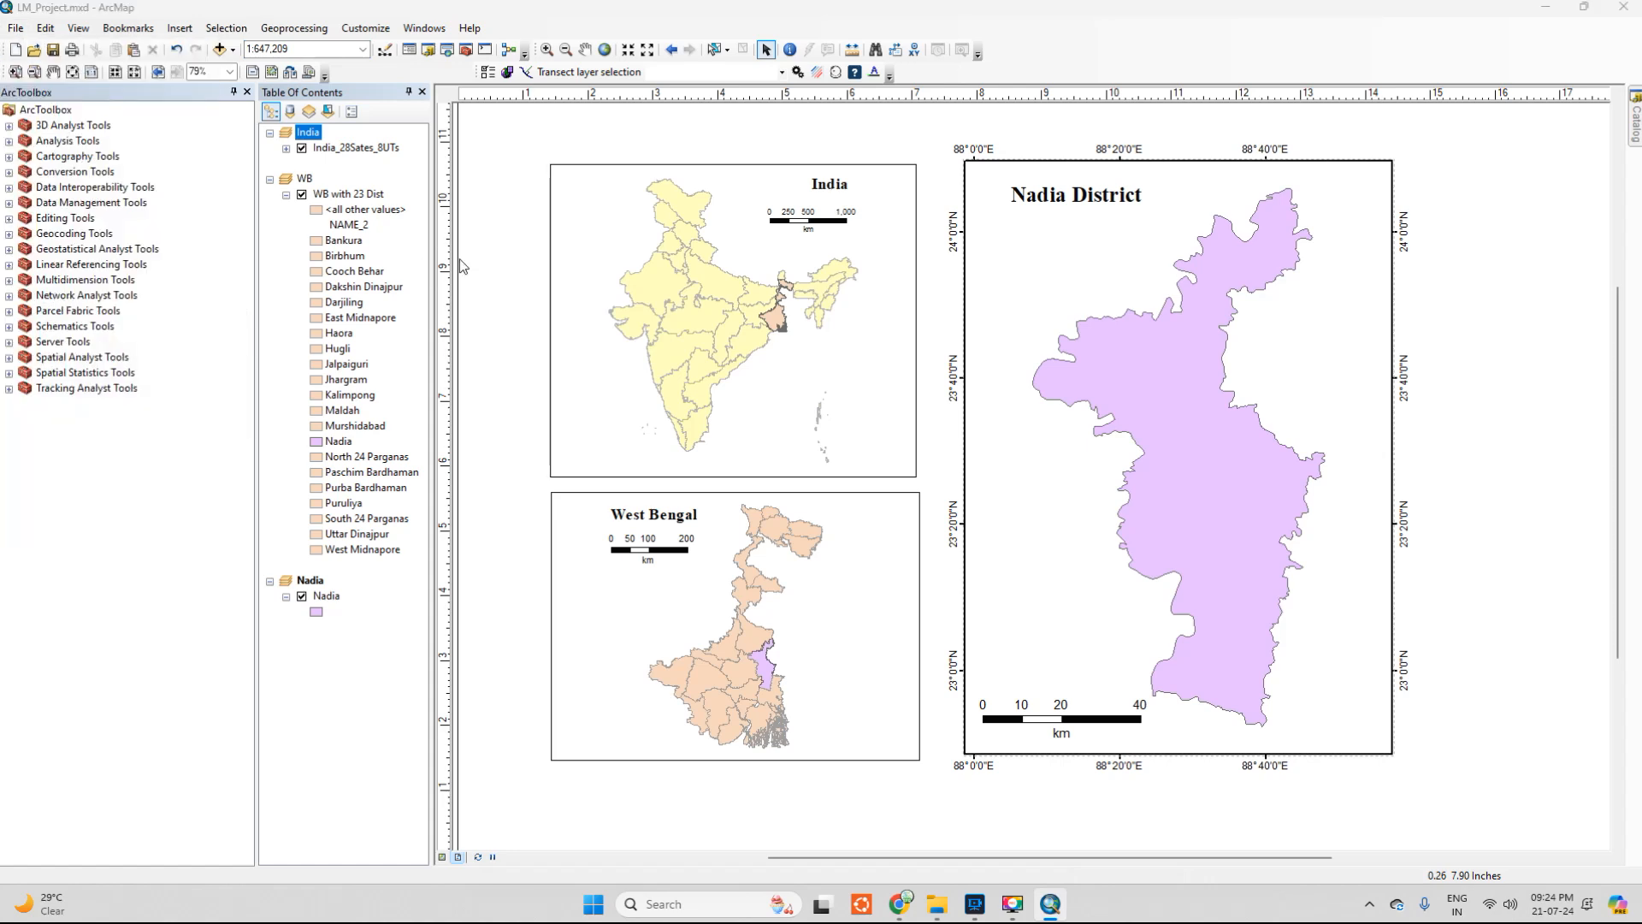
left_click_drag(679, 145, 588, 199)
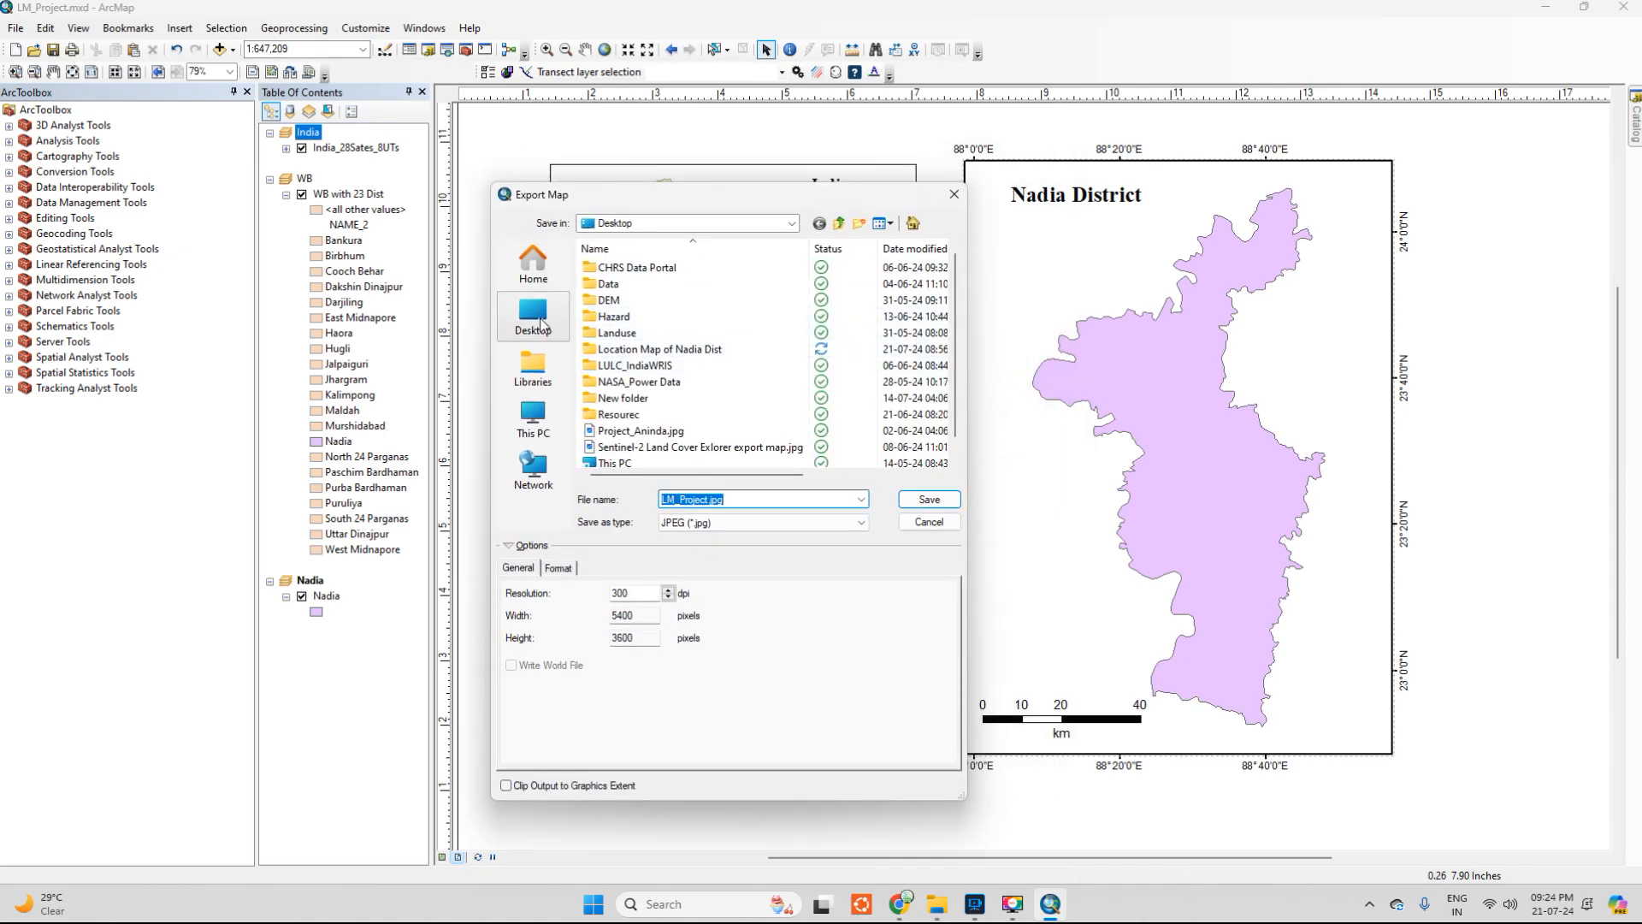
left_click(560, 342)
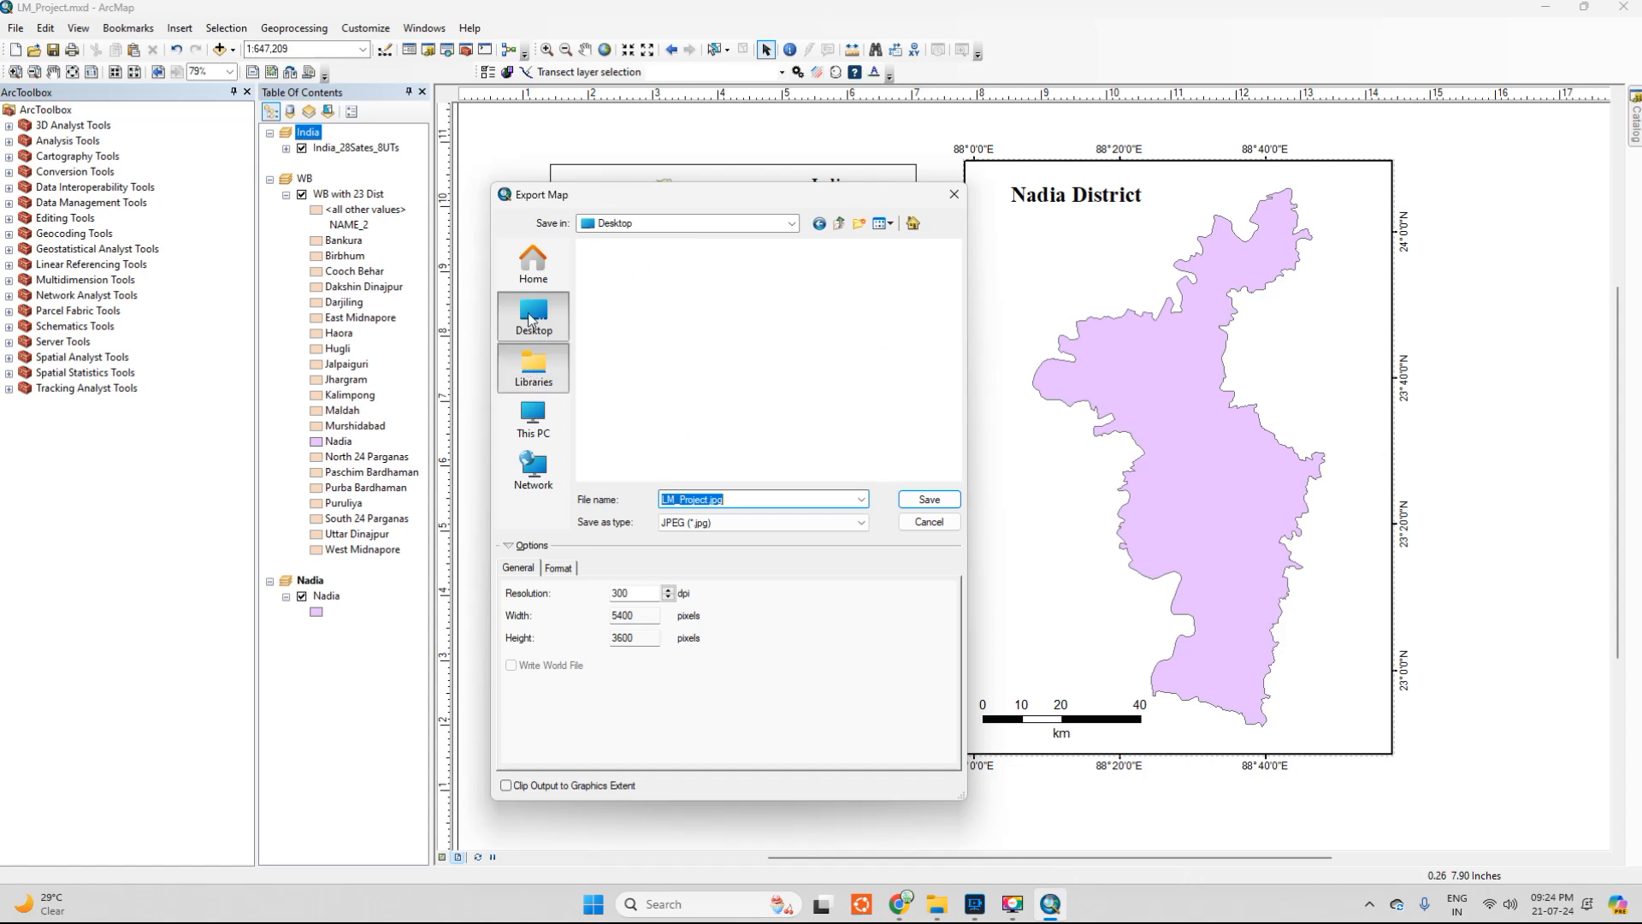
left_click(707, 500)
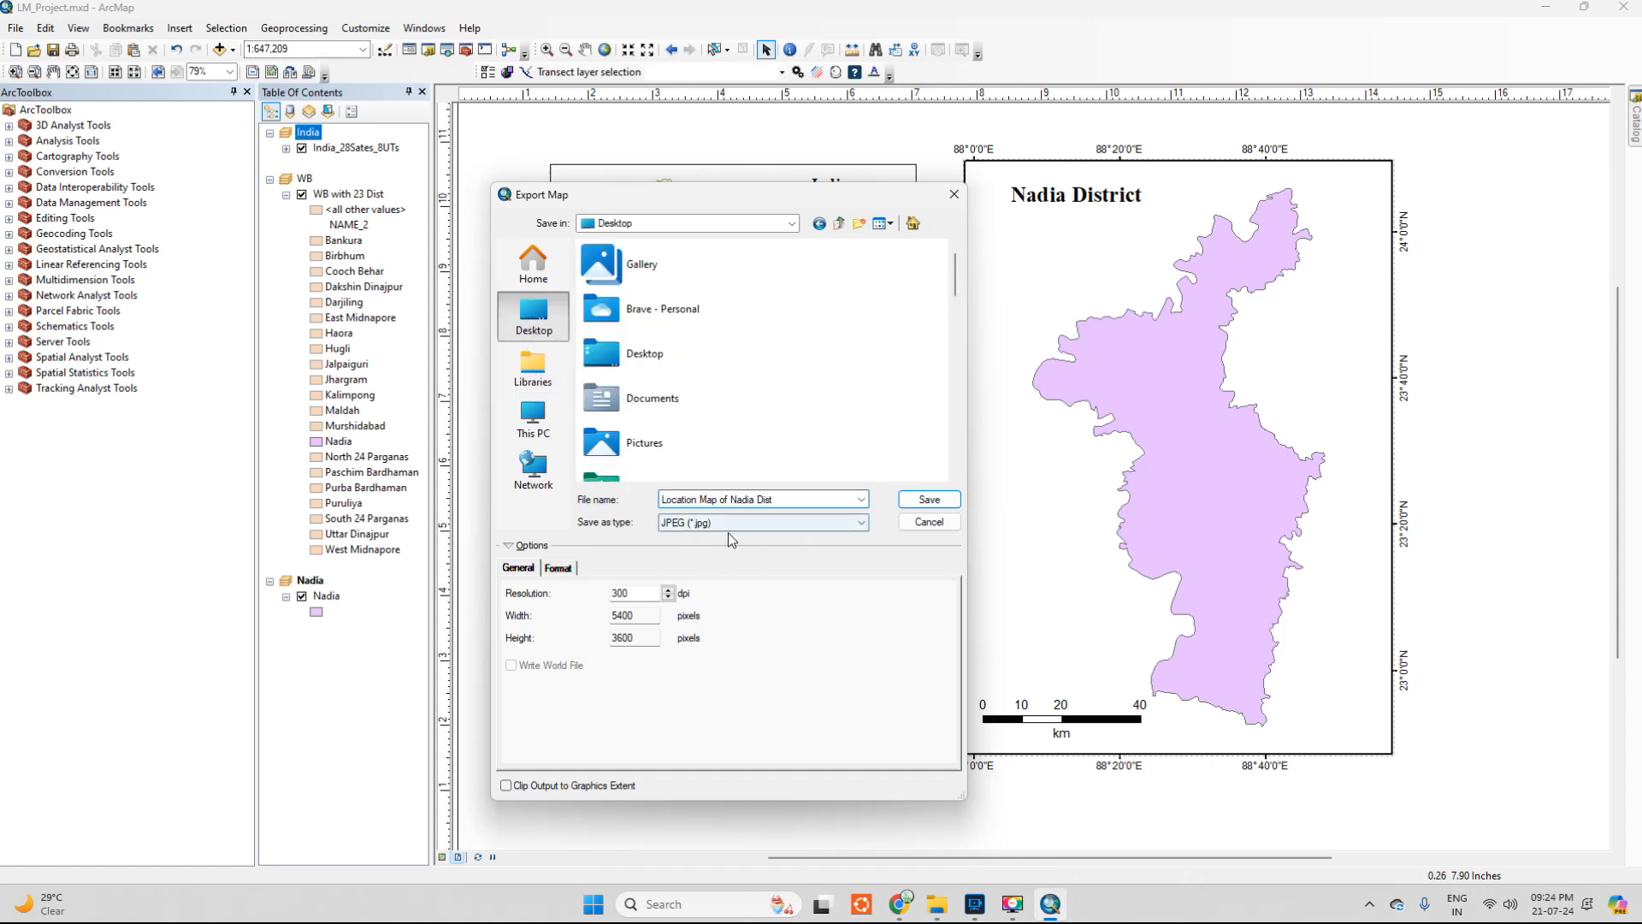
left_click(749, 522)
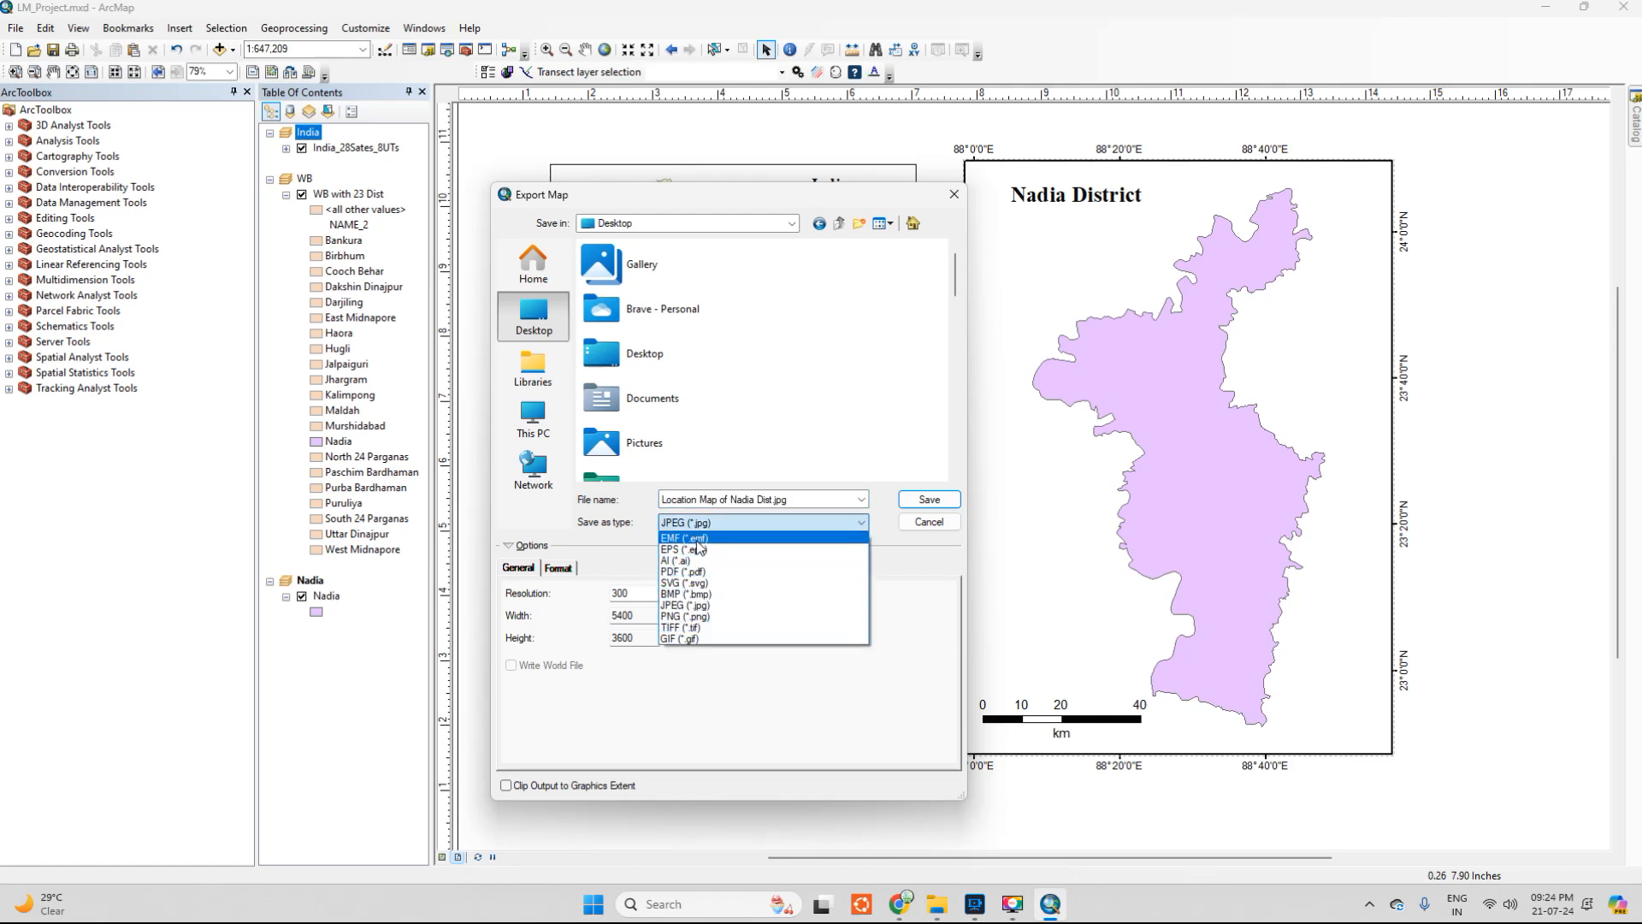
left_click(716, 606)
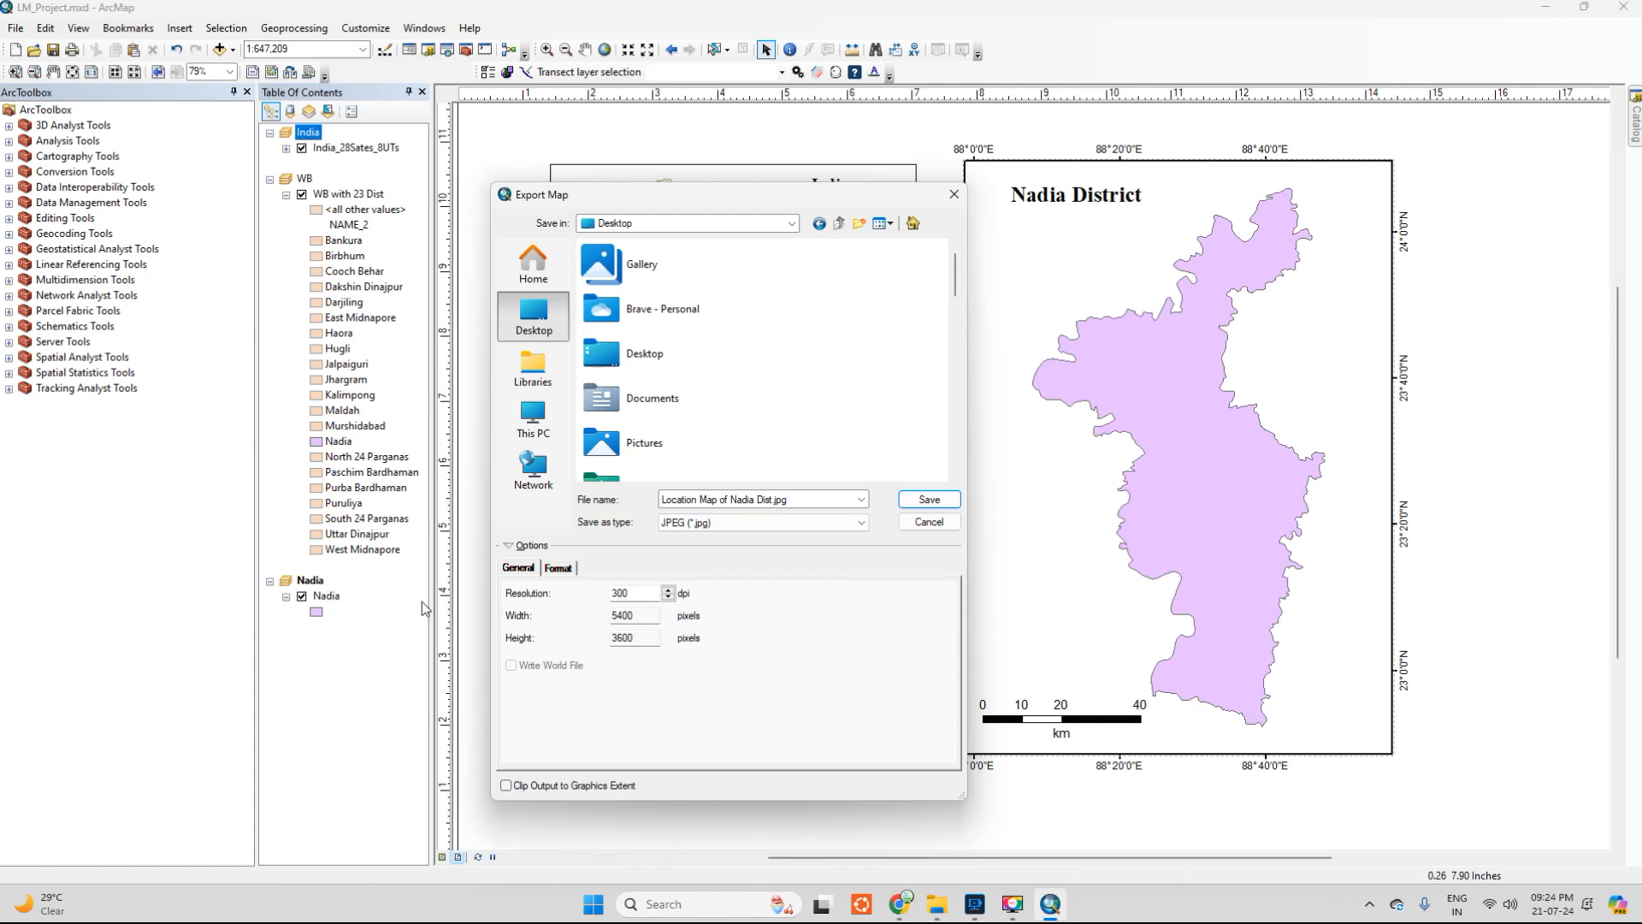
Edit the export resolution, check the format options, and export the map image
left_click_drag(640, 594, 605, 598)
type("2")
left_click(556, 568)
left_click(522, 567)
left_click(929, 499)
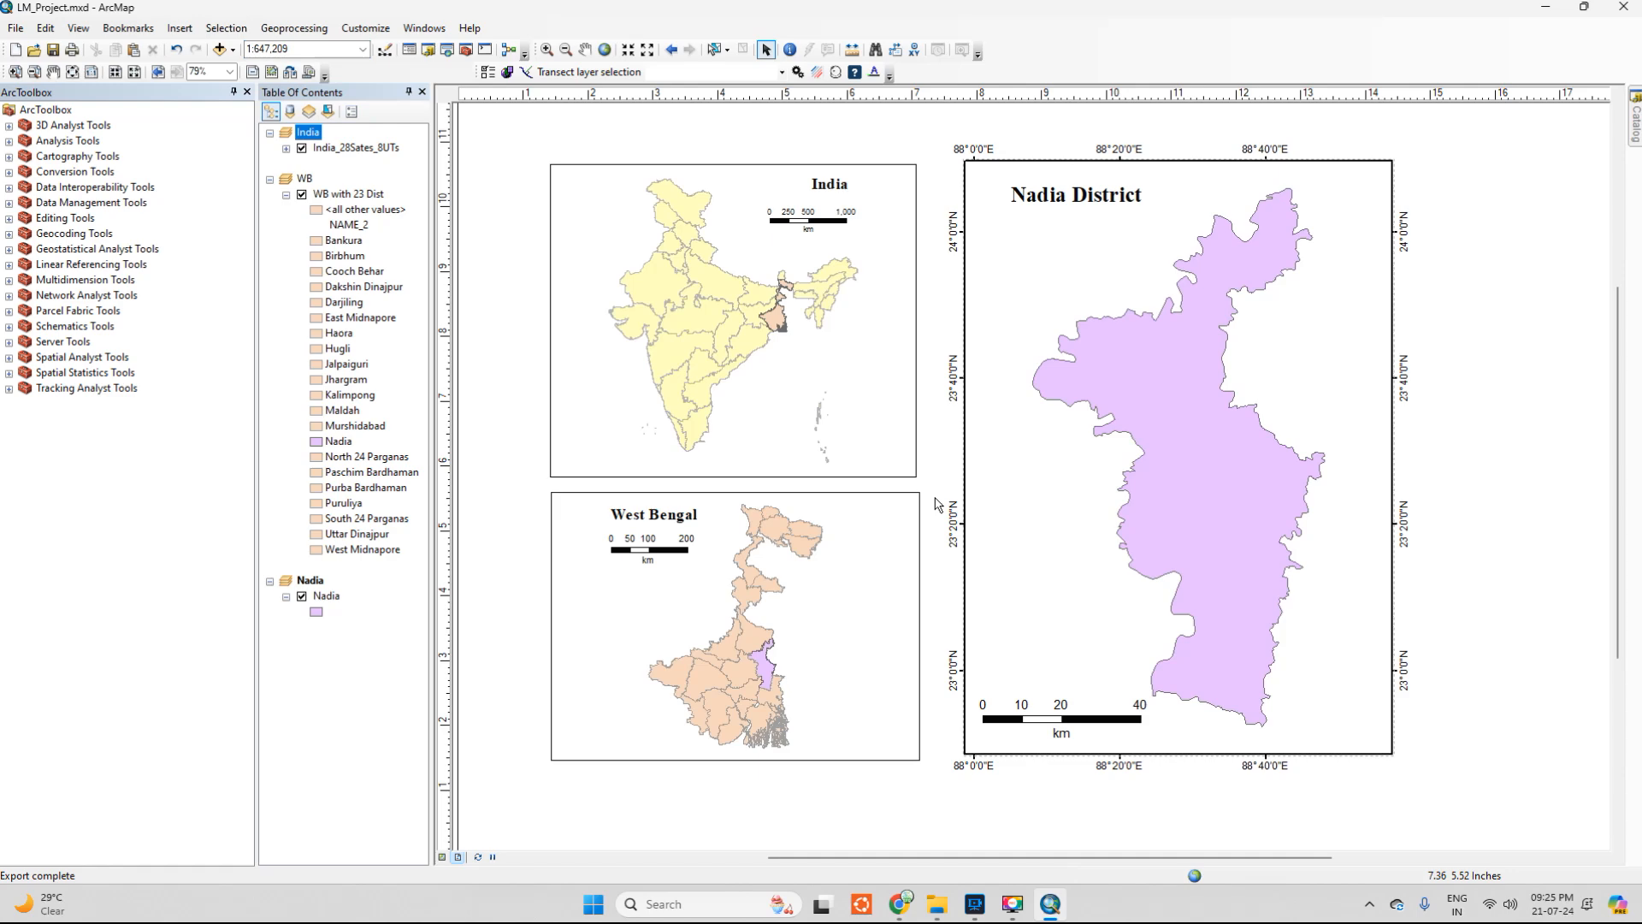
Switch to the desktop and move the exported "Location Map of Nadia Dist.jpg" file to an empty area
left_click(1547, 8)
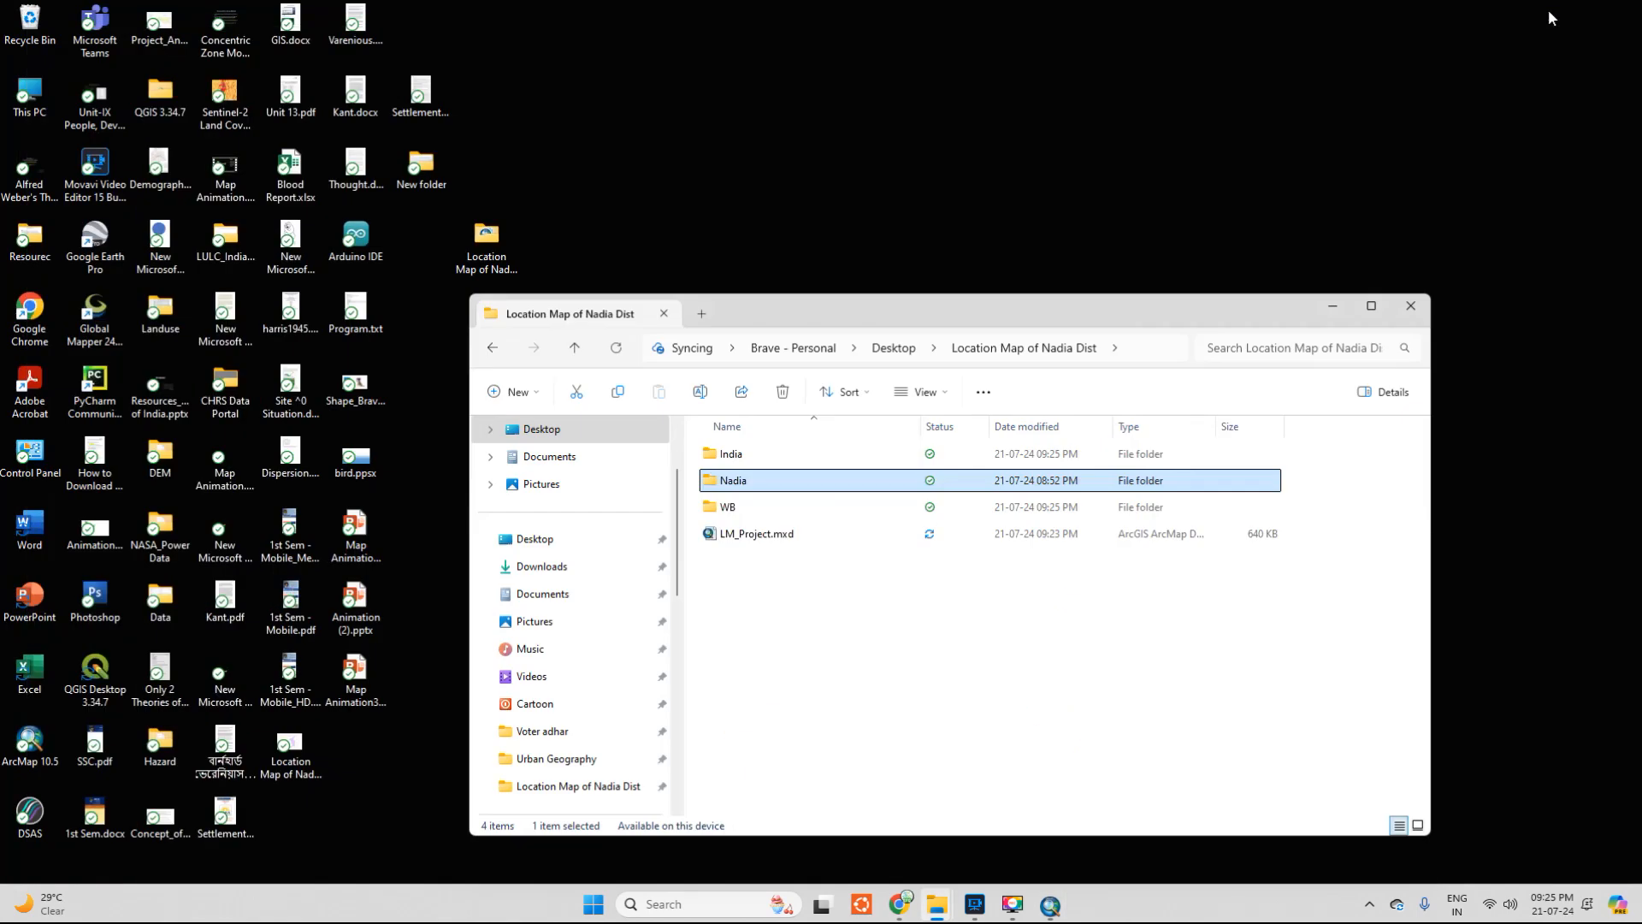
left_click(1333, 310)
left_click_drag(291, 748, 881, 175)
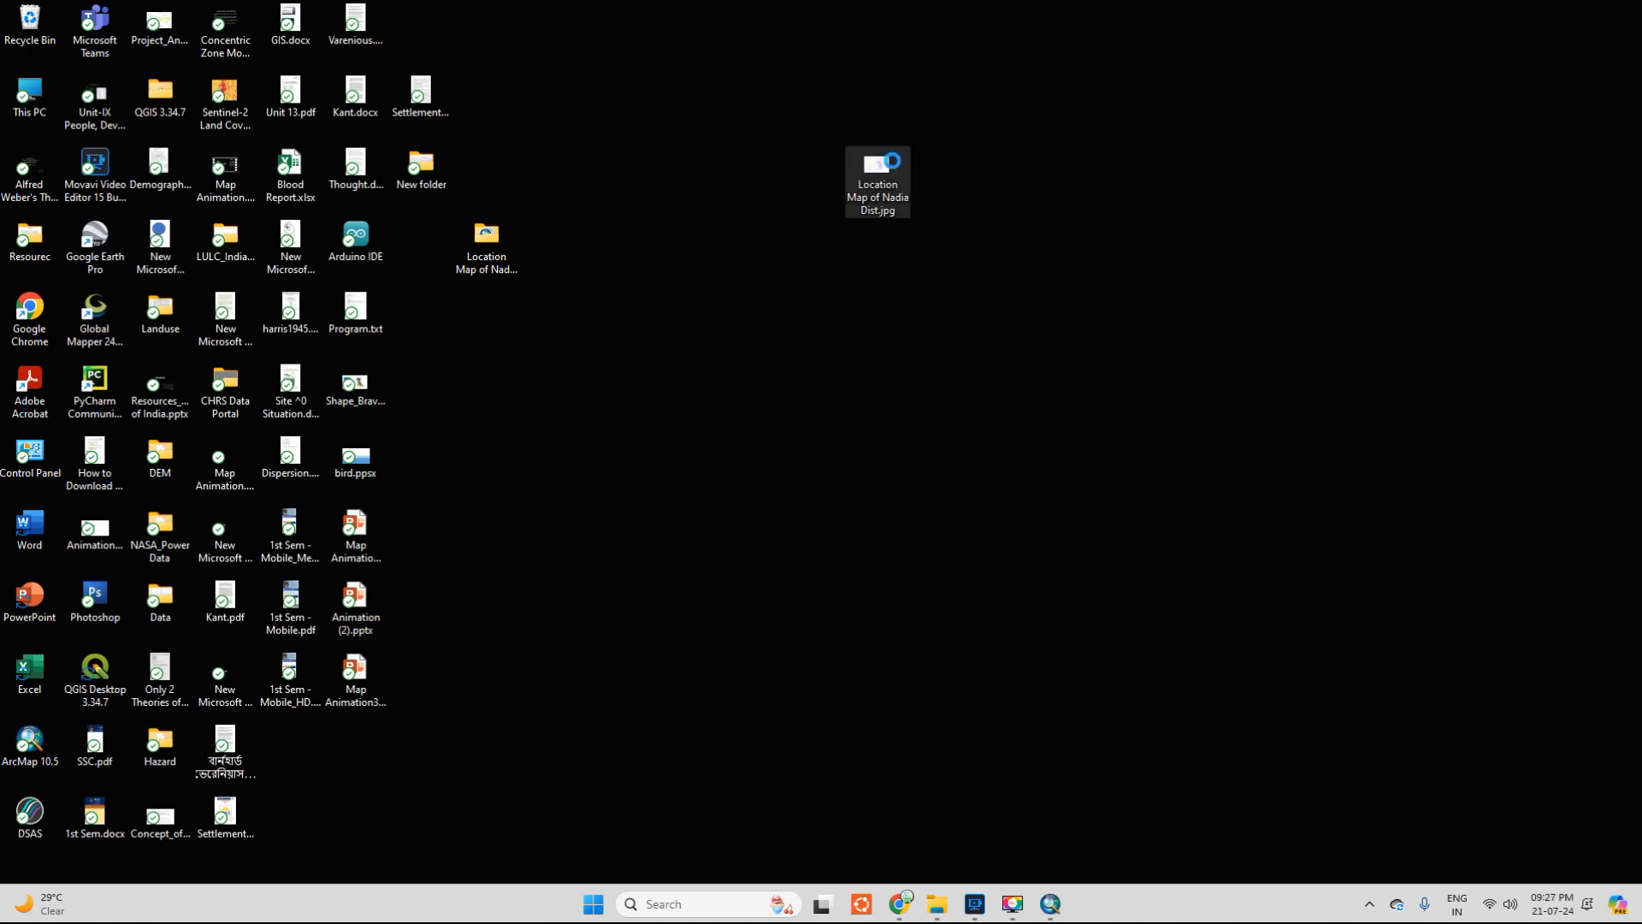